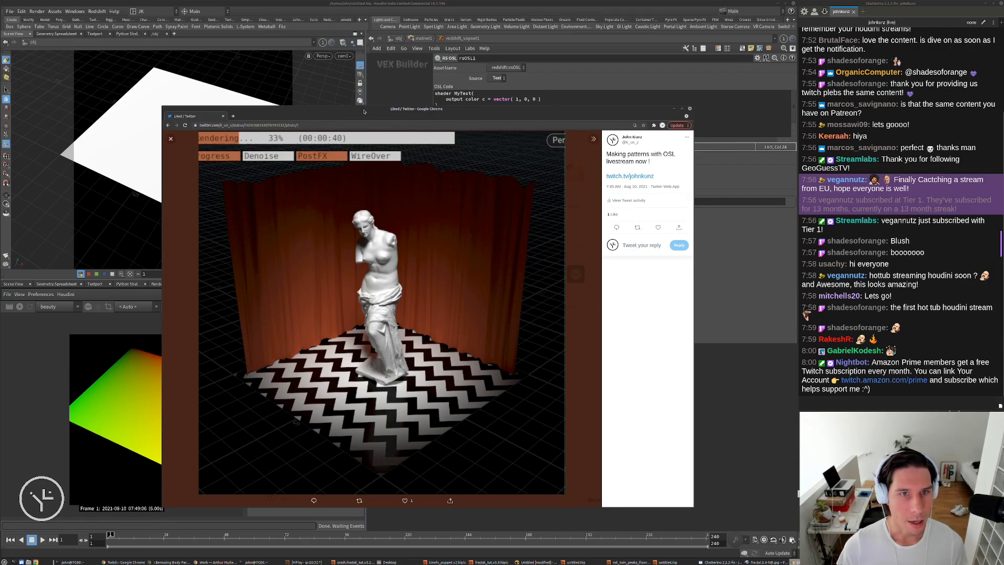
Post the !youtube command in the stream chat and open the YouTube channel link from the bot's reply
drag(365, 109, 366, 69)
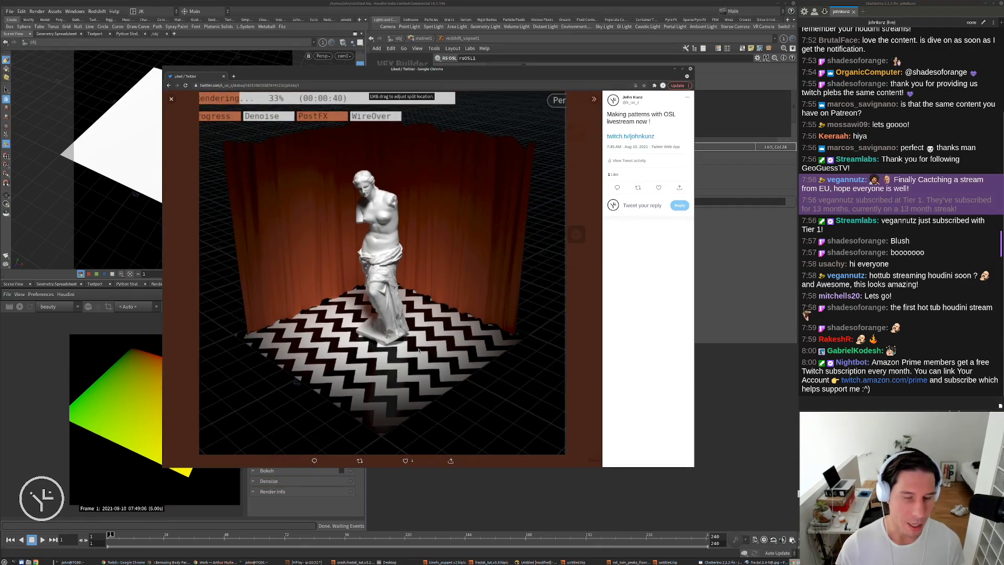
click(828, 405)
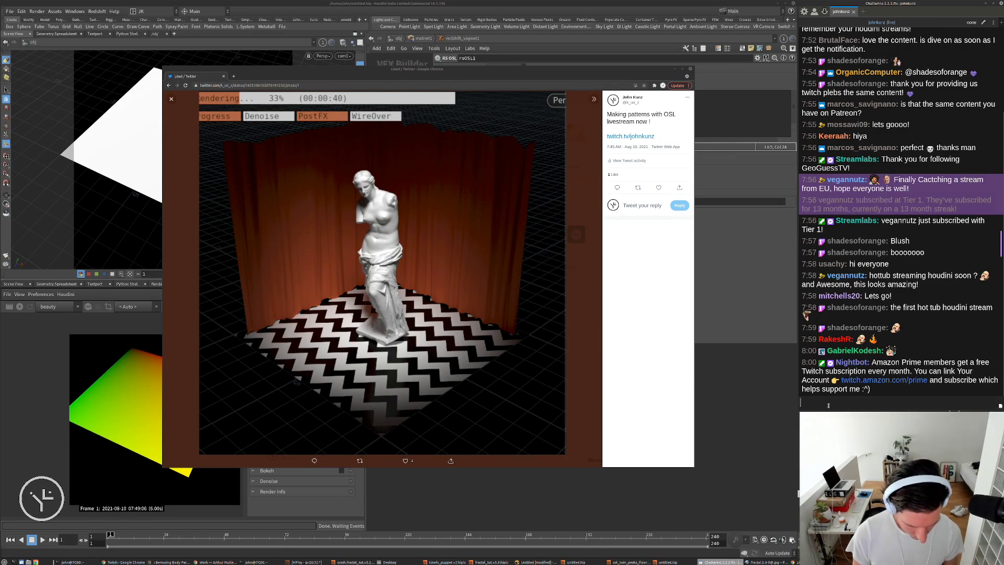
text(!youtube)
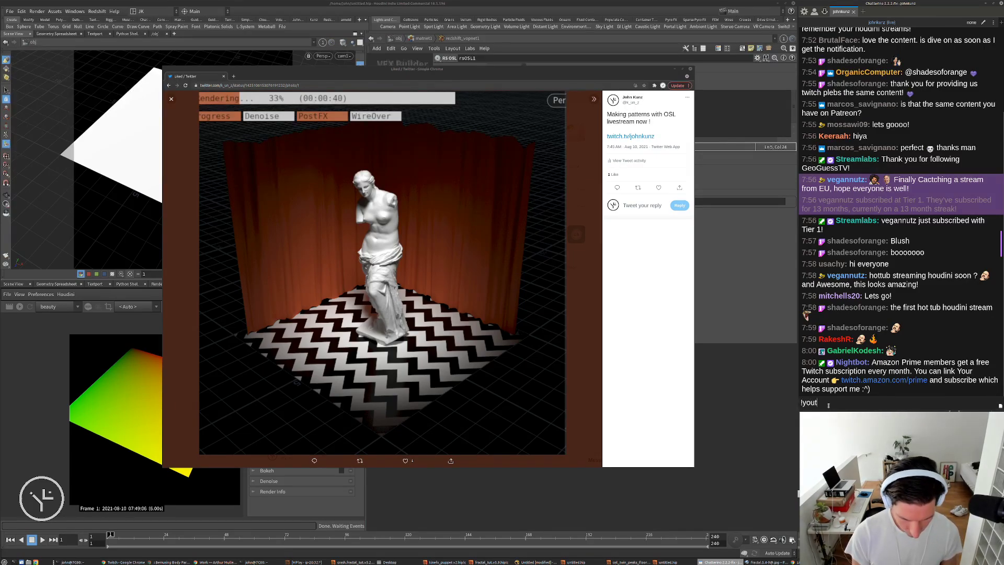
key(Return)
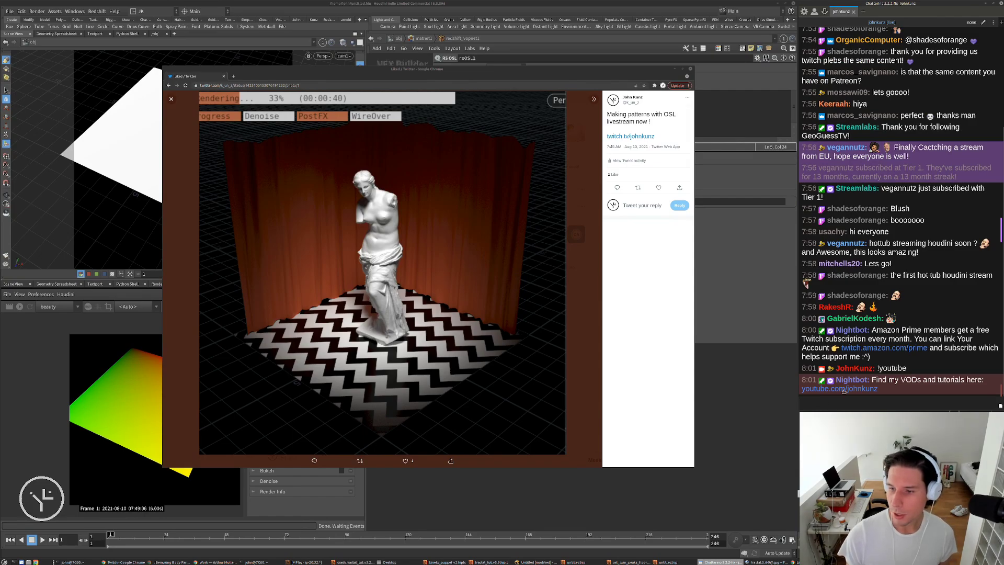
click(844, 389)
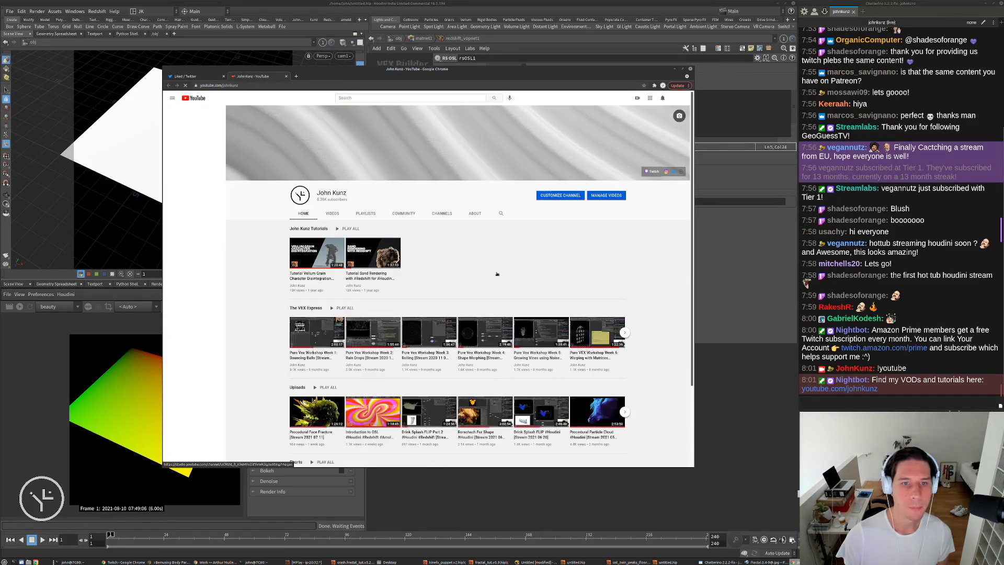
Open the Introduction to OSL video among the channel's uploads and preview its footage near the end
click(368, 435)
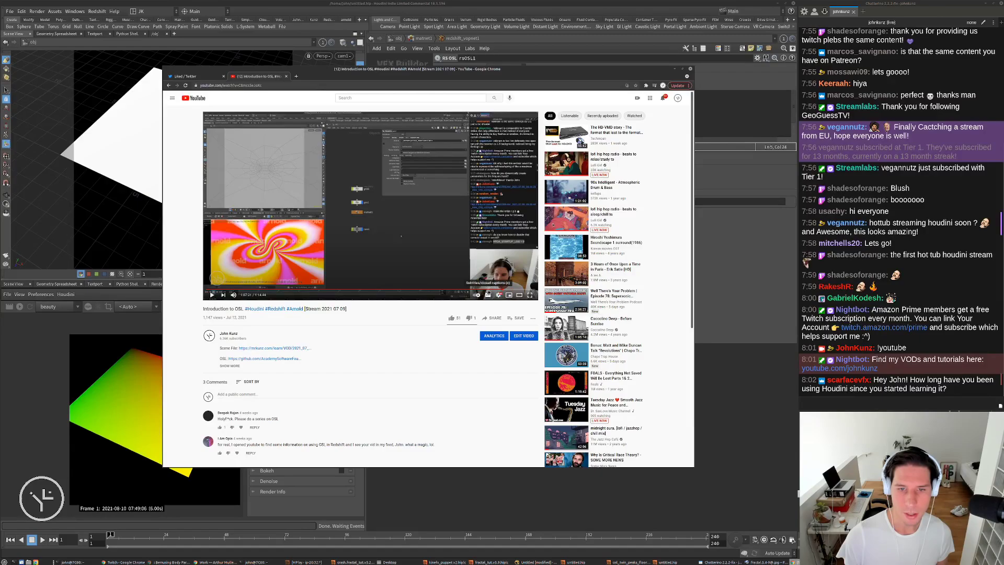
click(477, 289)
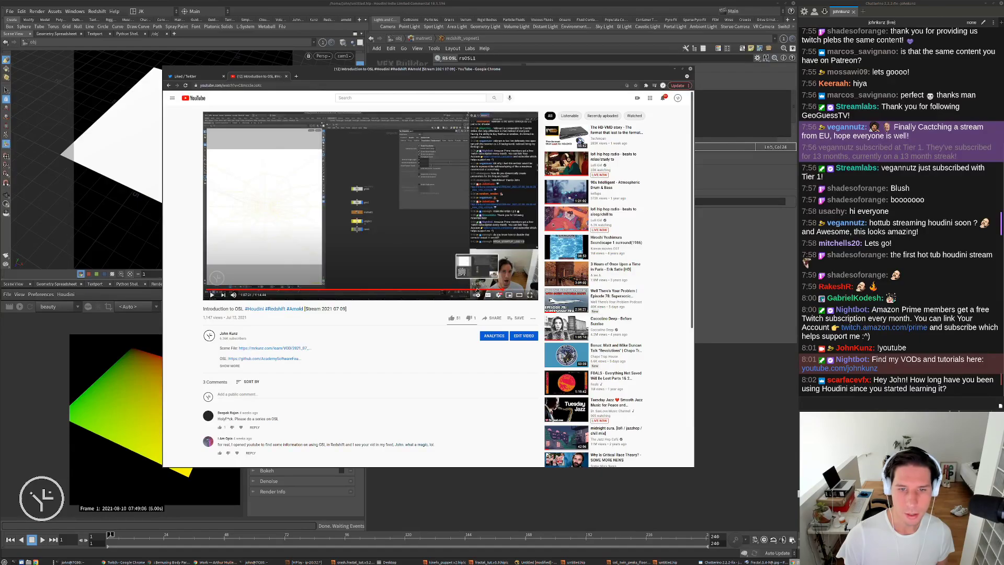
click(479, 289)
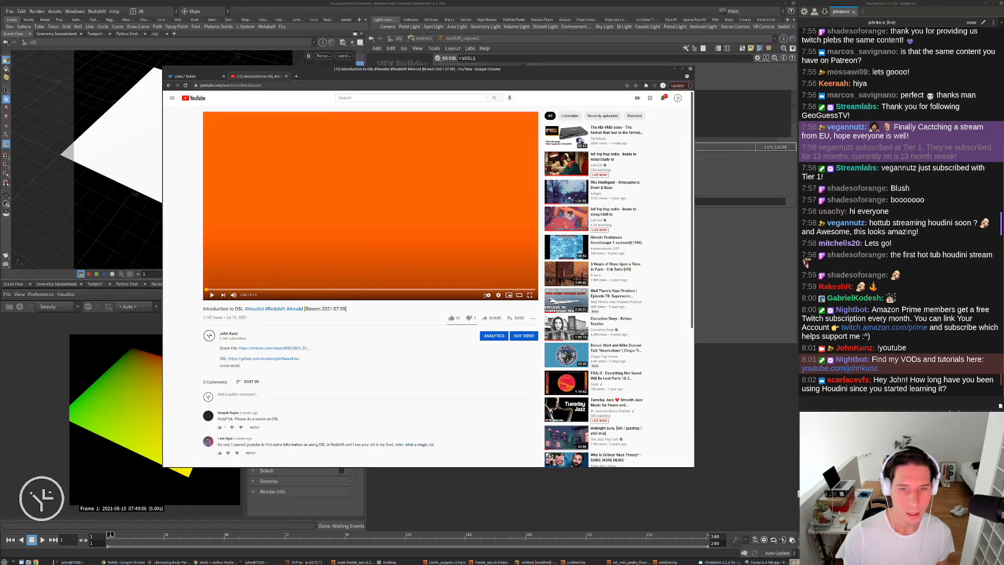
Close the YouTube tab and move the browser window with the Twitter image higher on the screen
click(286, 76)
drag(484, 83, 534, 46)
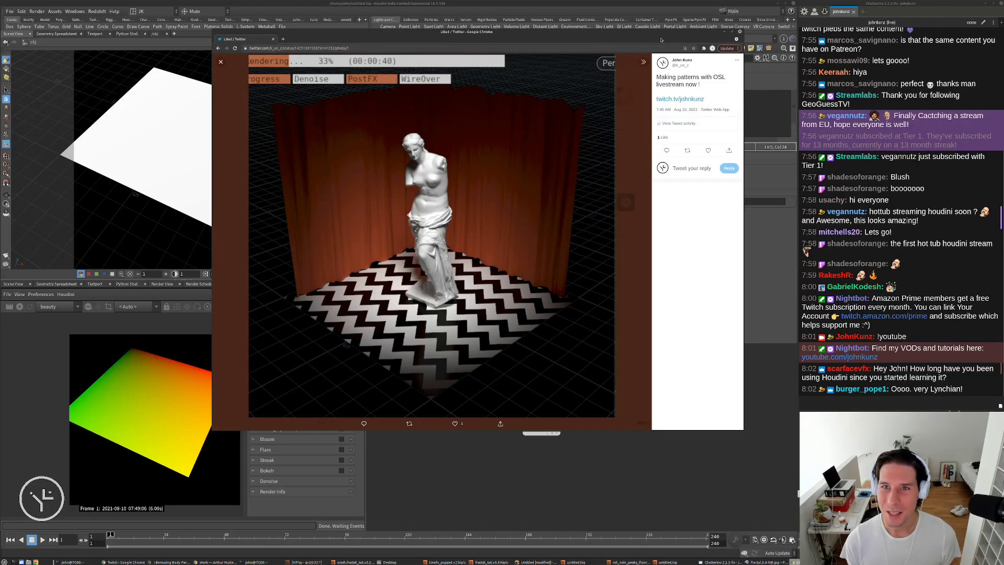
drag(662, 35, 669, 30)
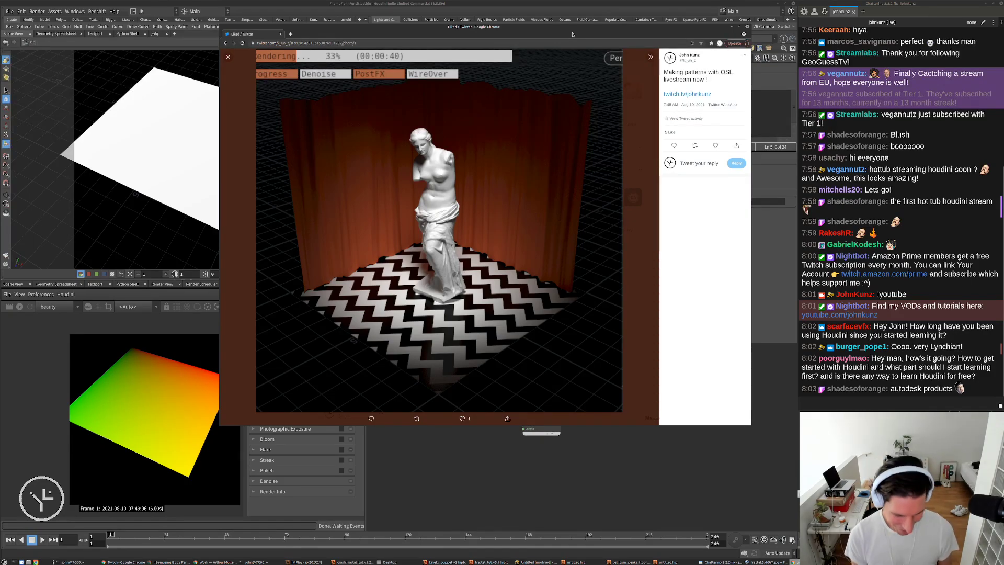
Open the streamer's videos page on vimeo.com in a new browser tab, using the /videos address
key(ctrl+t)
text(vimeo)
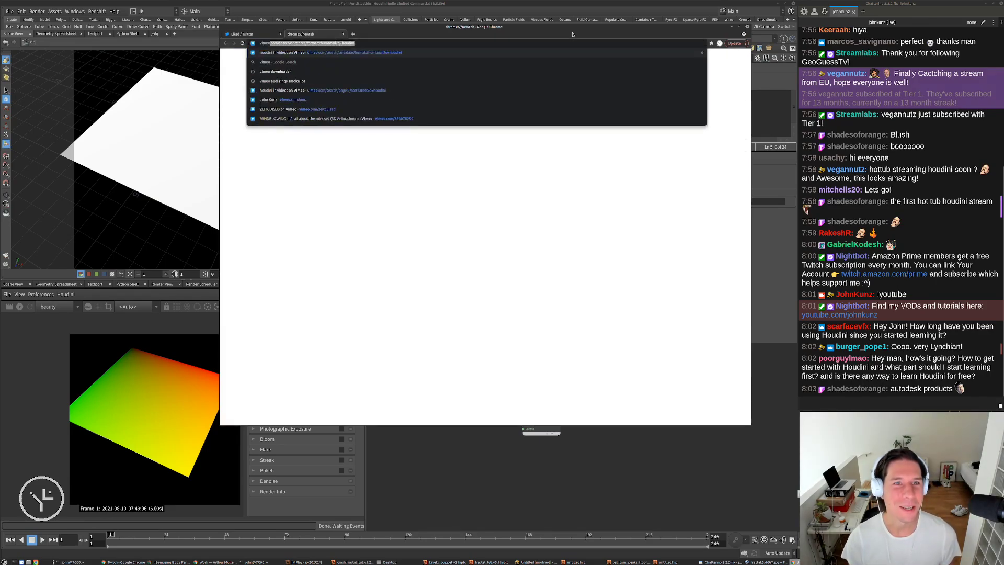
text(.c)
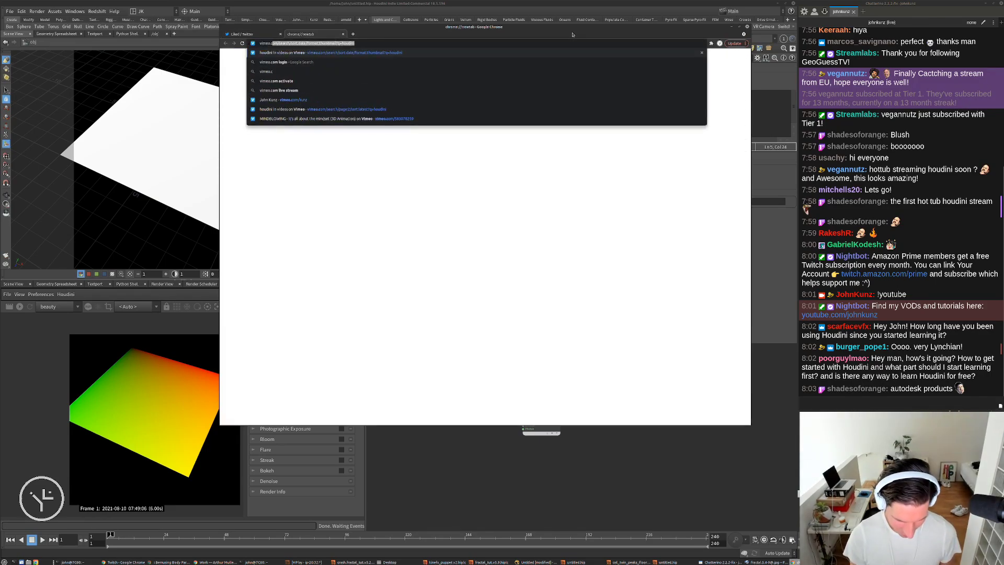
text(om/kun)
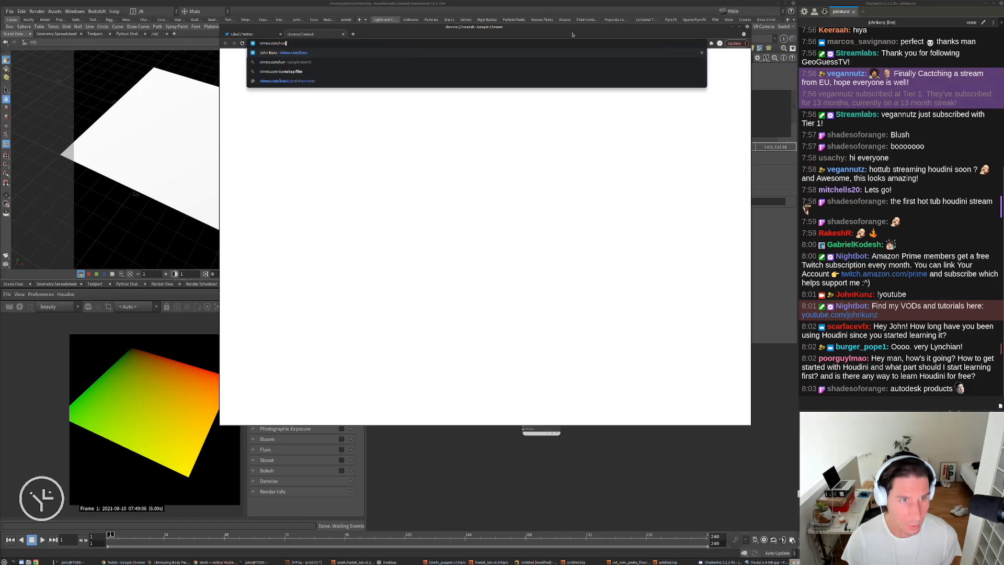
text(z/video)
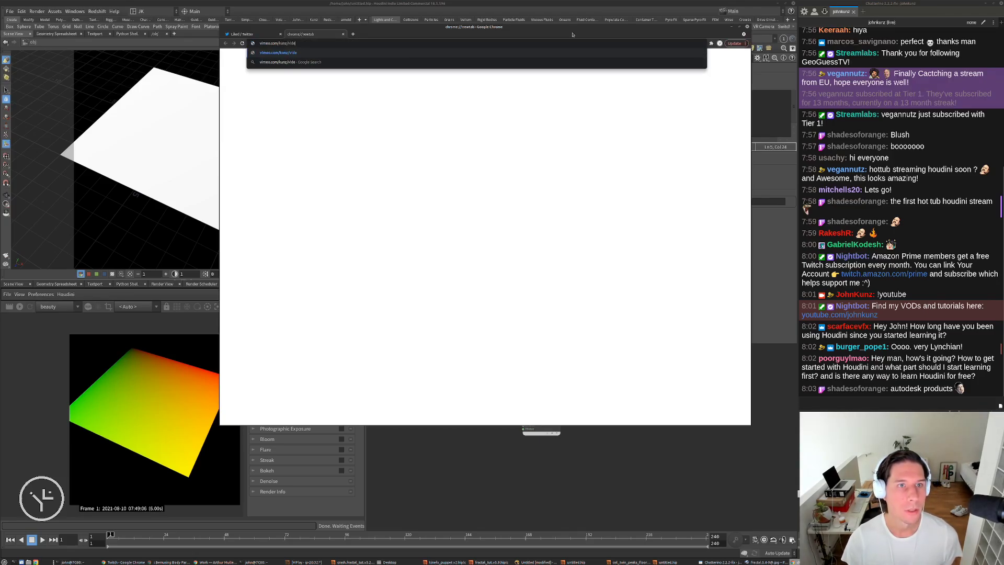
key(Return)
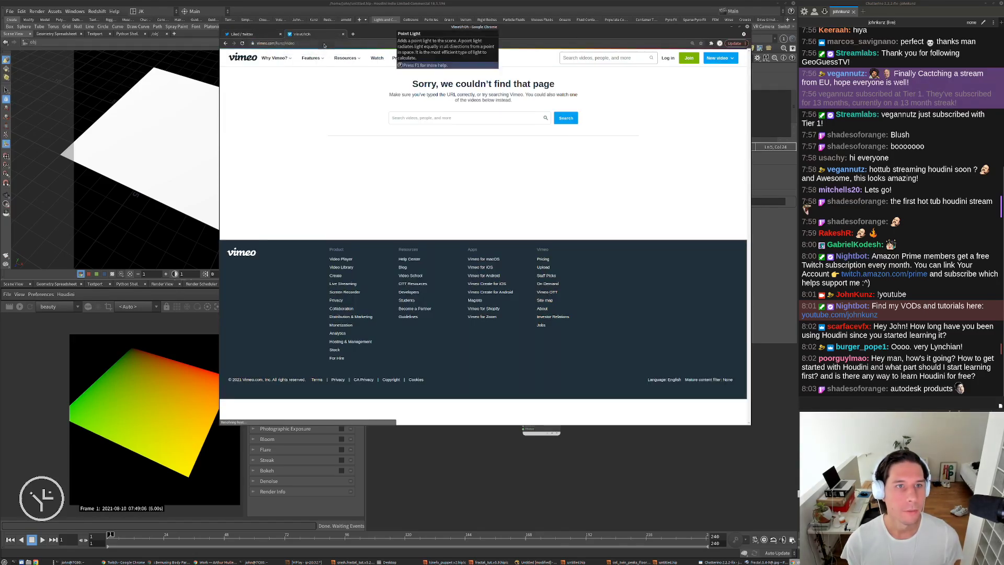
click(324, 44)
key(End)
text(s)
key(Return)
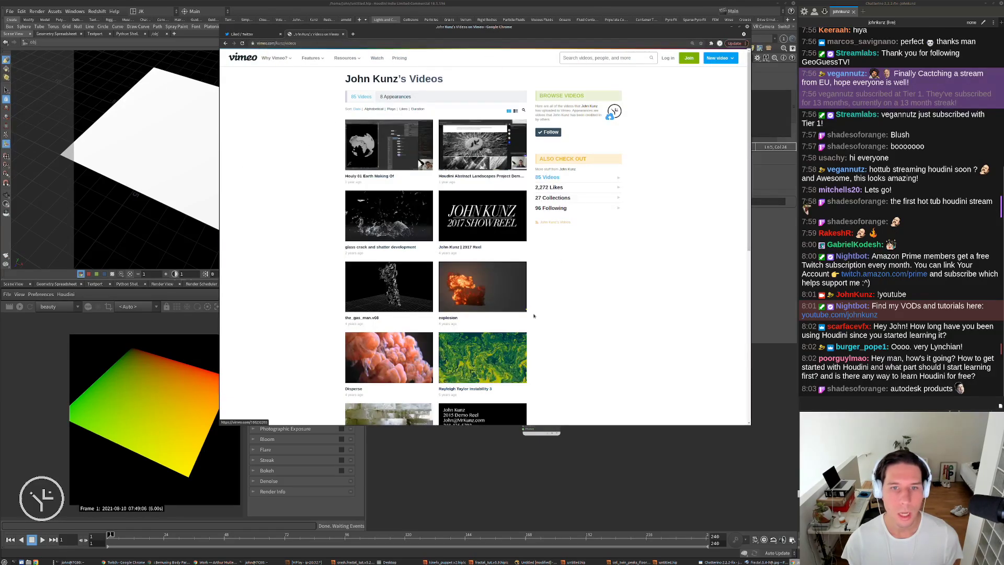
Browse page 6 and page 5 of the Vimeo video list for early Houdini work
scroll(454, 237, down, 8)
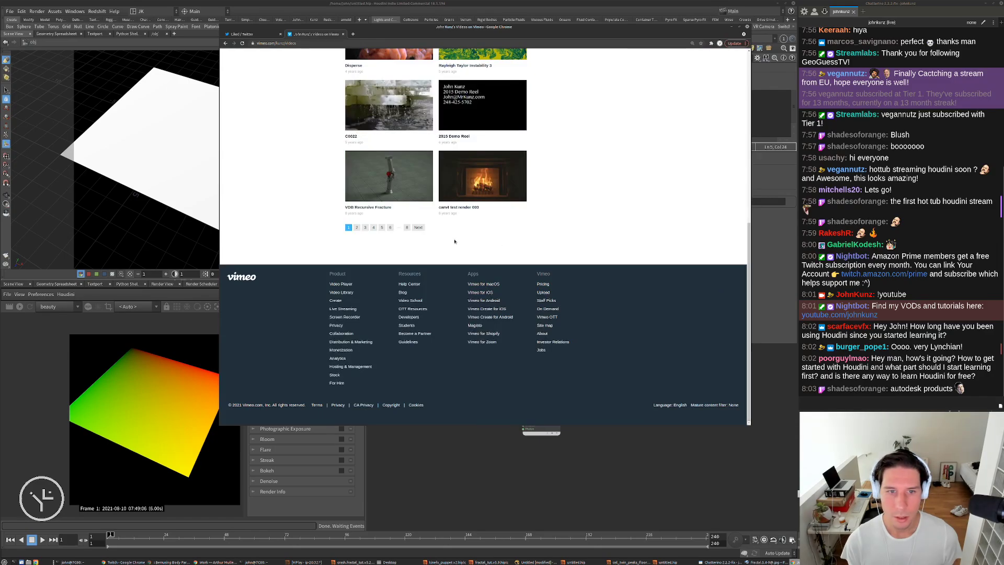
click(390, 228)
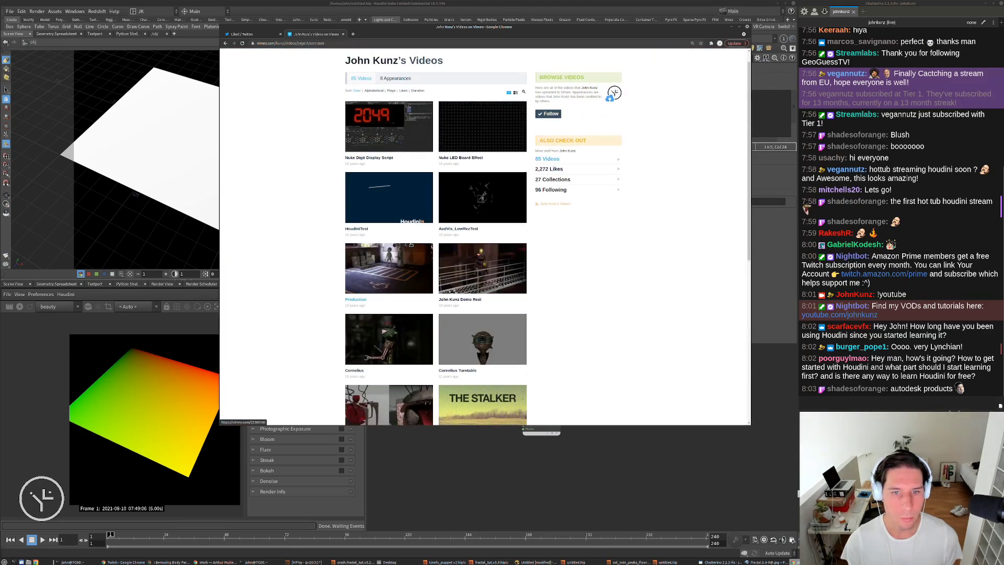
scroll(421, 232, down, 3)
scroll(422, 232, up, 1)
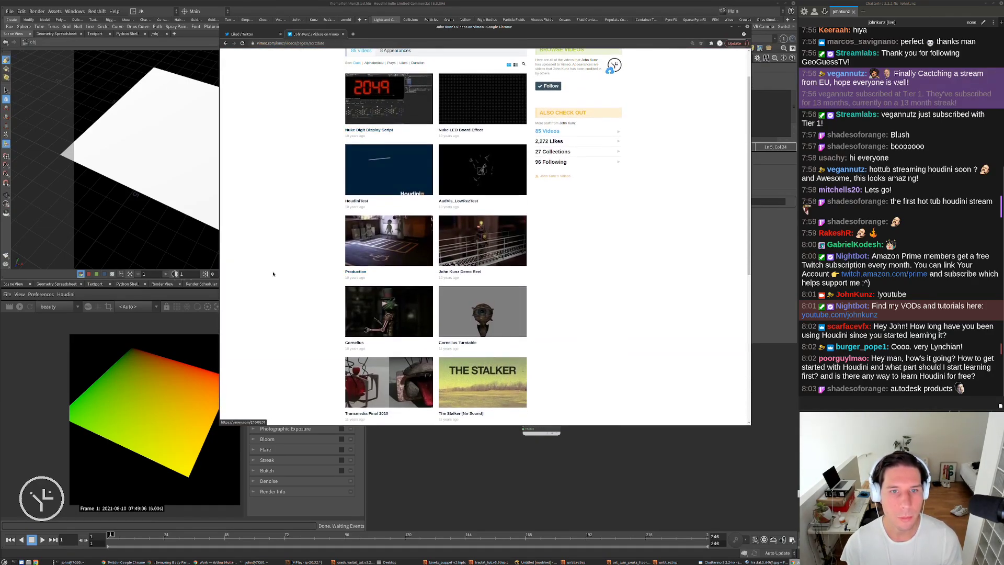
scroll(296, 268, down, 5)
click(387, 227)
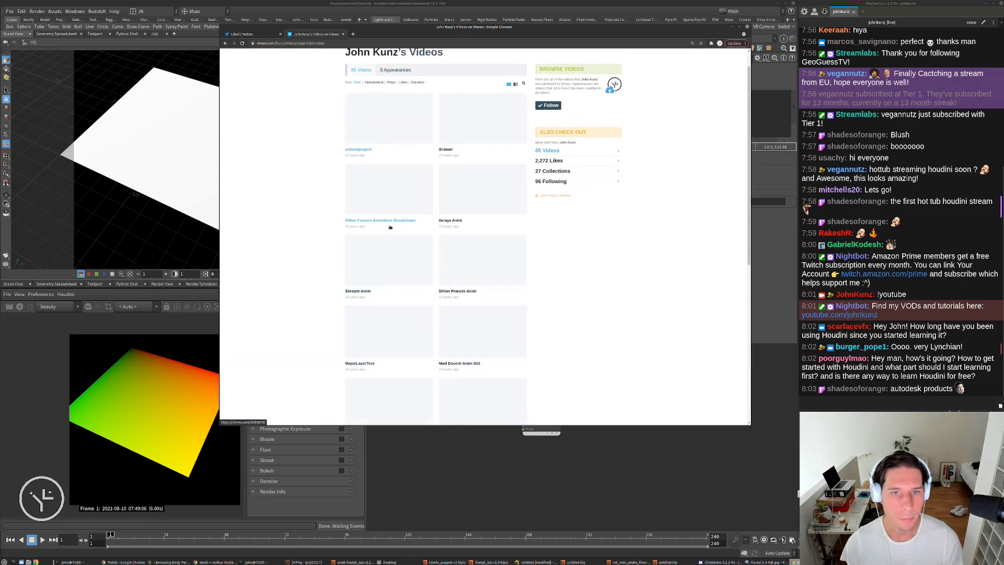
scroll(319, 298, down, 4)
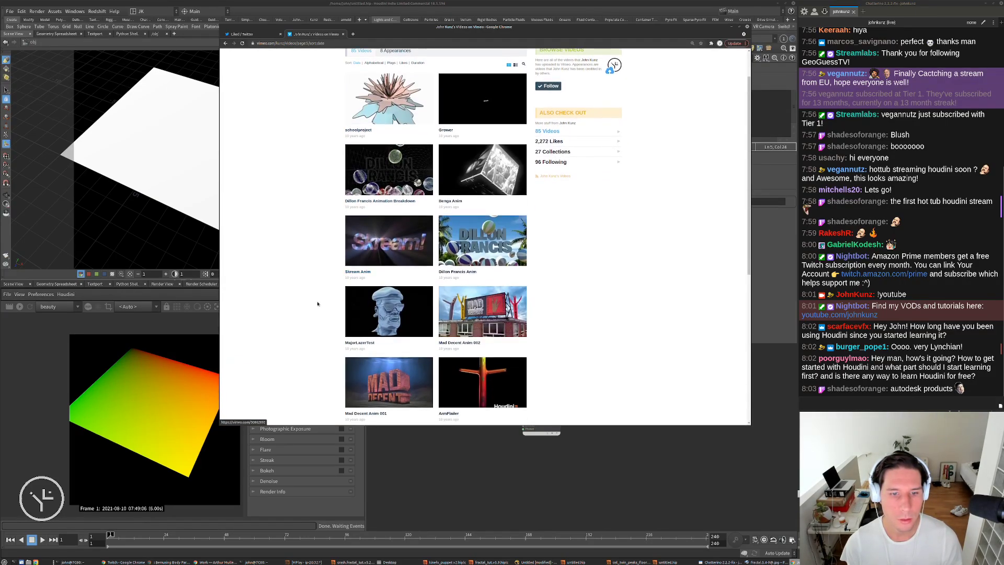
Open the Characters video, play it from past its midpoint and pause on the pile of letters
click(366, 290)
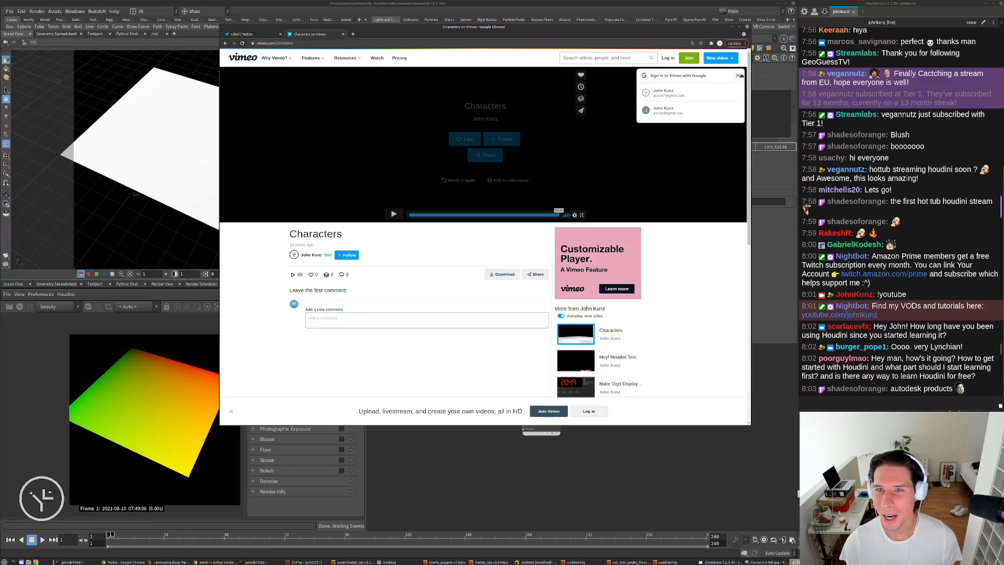
click(680, 163)
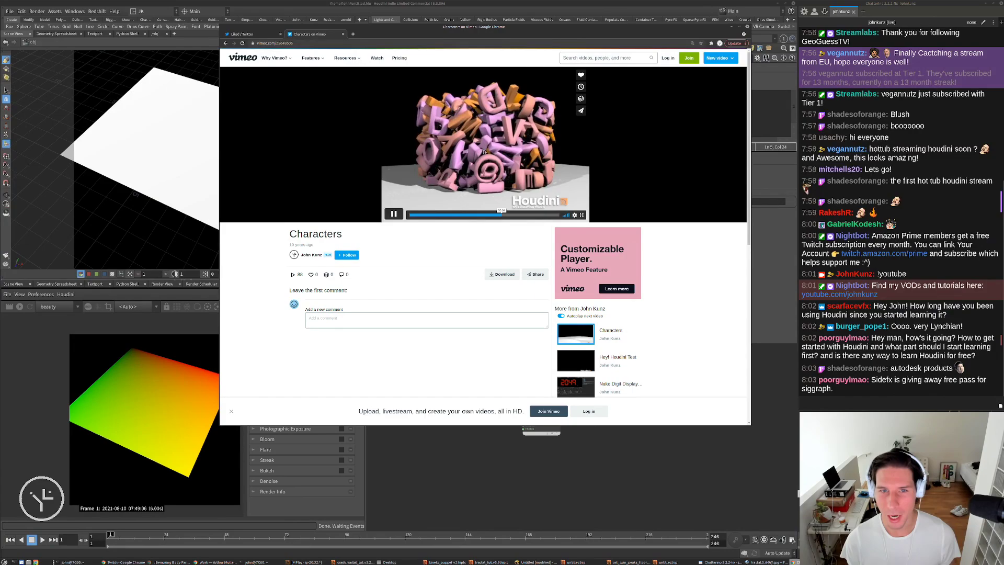
click(490, 215)
click(513, 97)
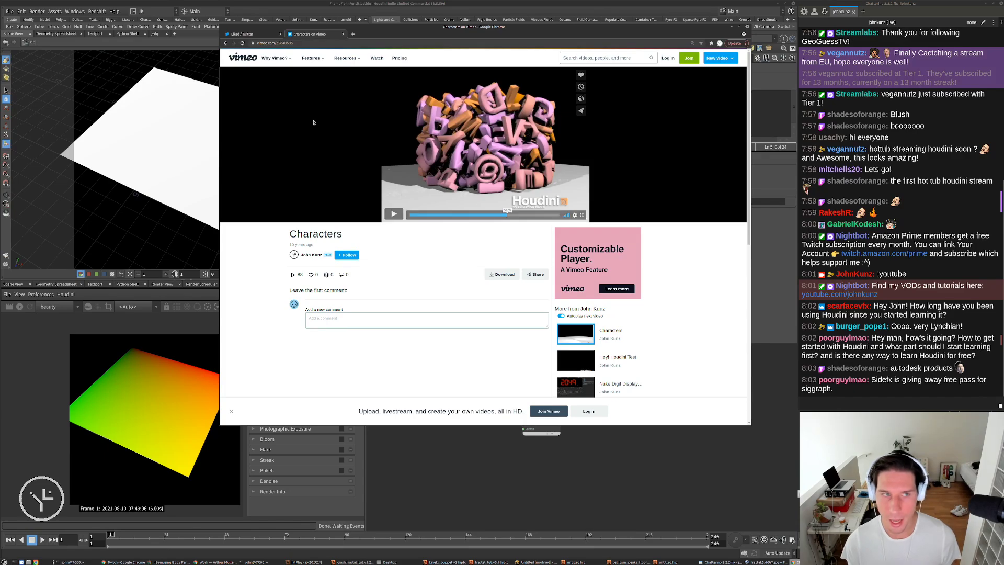
Return to the Vimeo video list and look through page 7
click(225, 43)
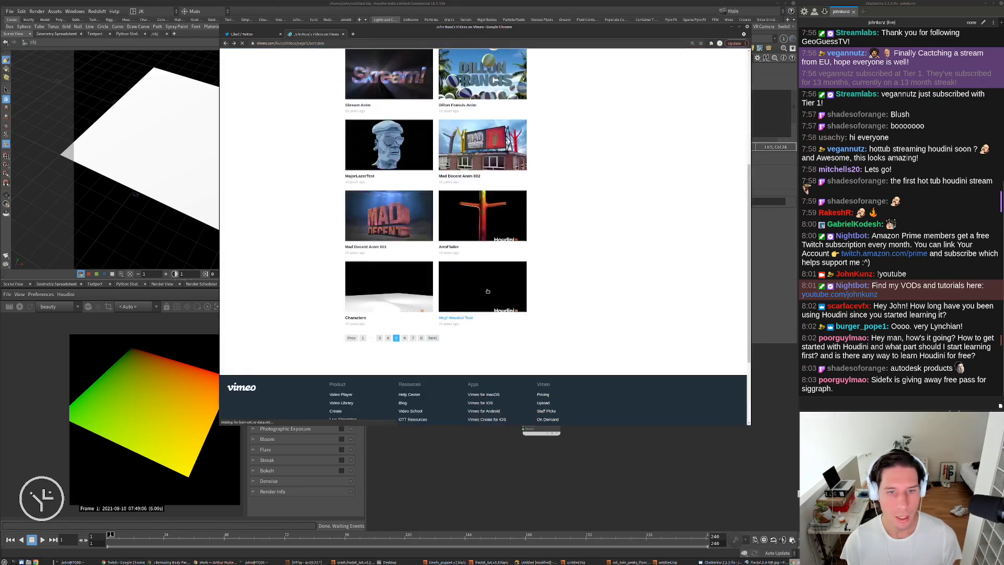
click(413, 338)
scroll(425, 333, down, 3)
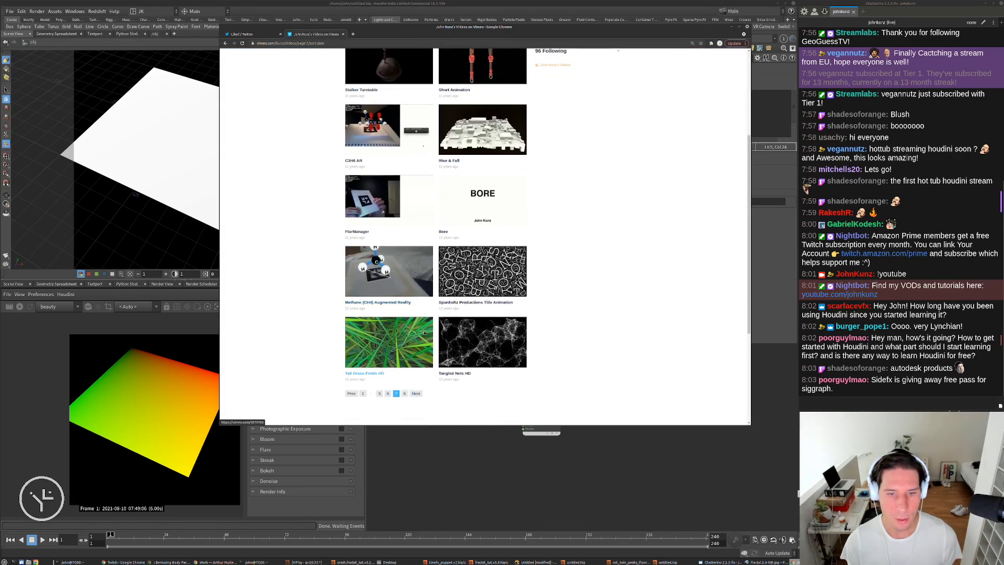
scroll(424, 332, down, 2)
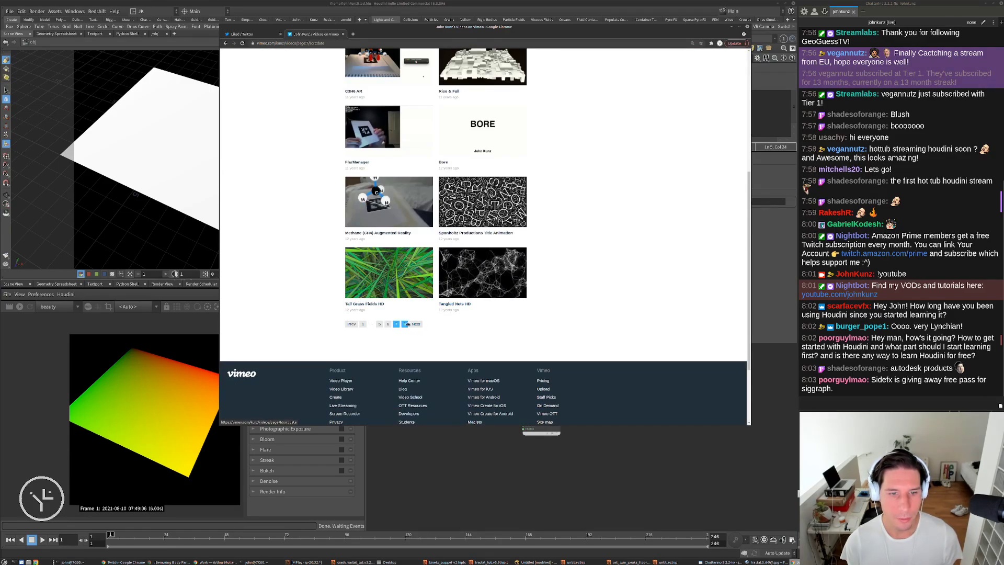
Open the Methane (CH4) Augmented Reality video and skip ahead to the molecule footage
click(399, 201)
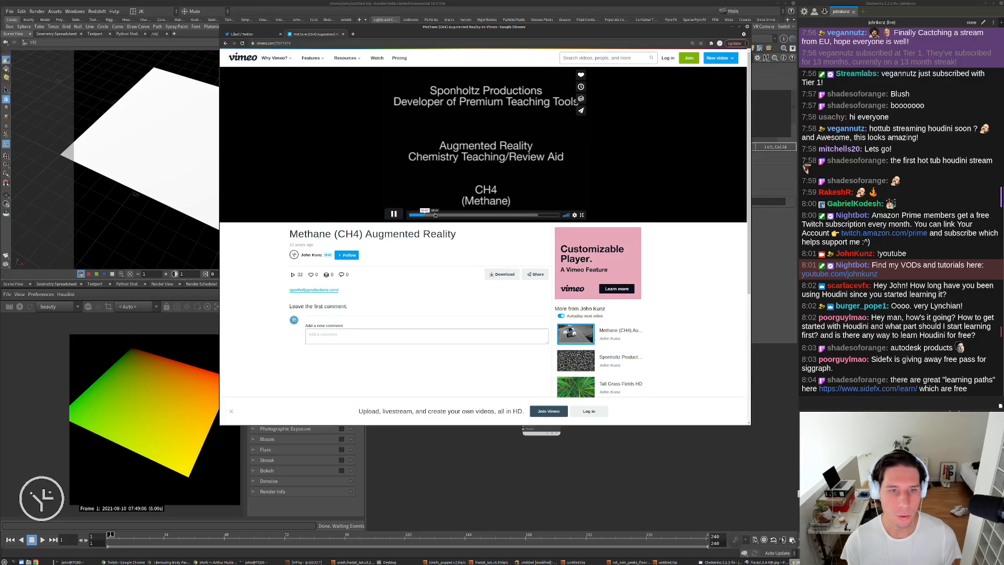
click(483, 215)
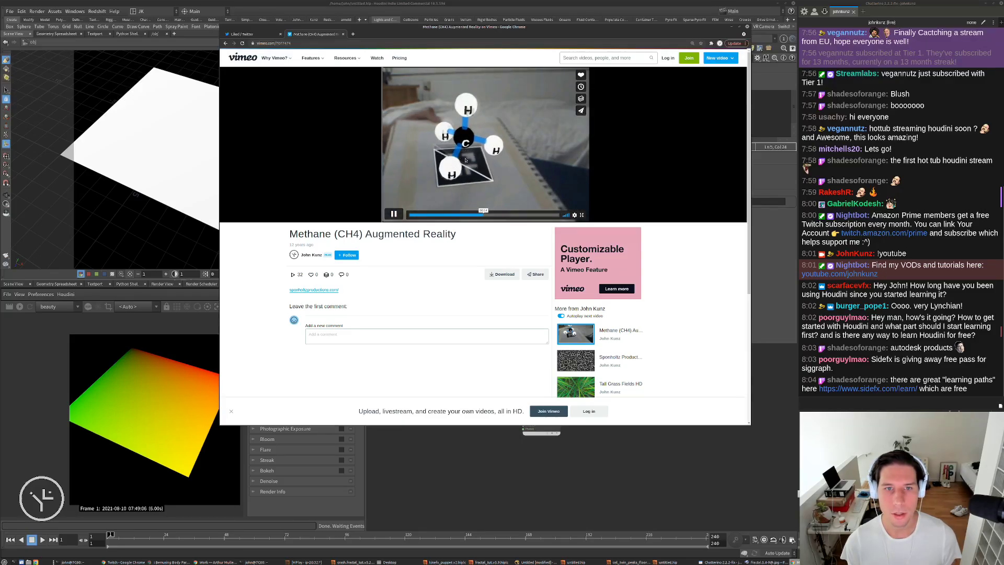
click(399, 214)
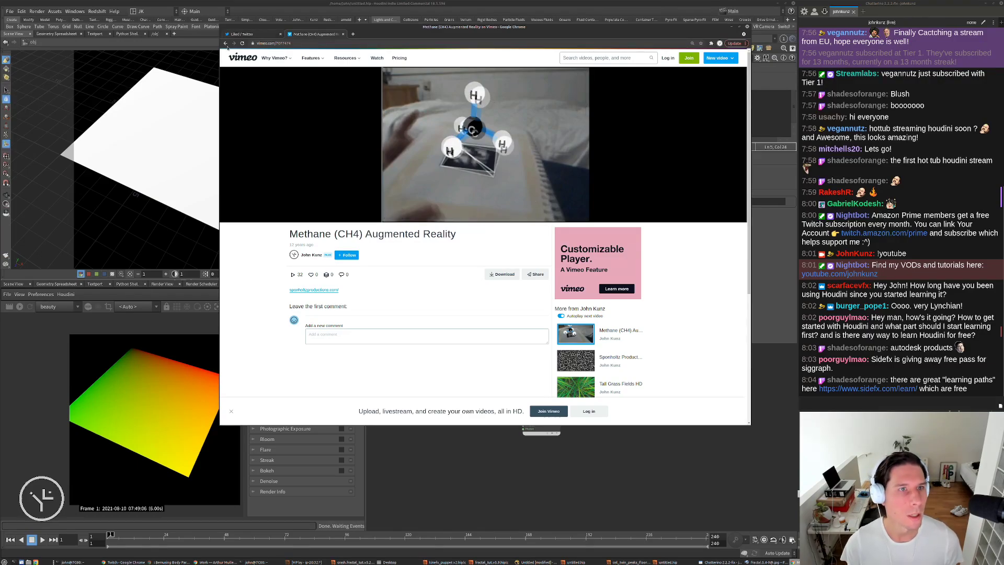
Return to the video list, go to page 8 and open the Shards video
key(alt+Left)
click(416, 324)
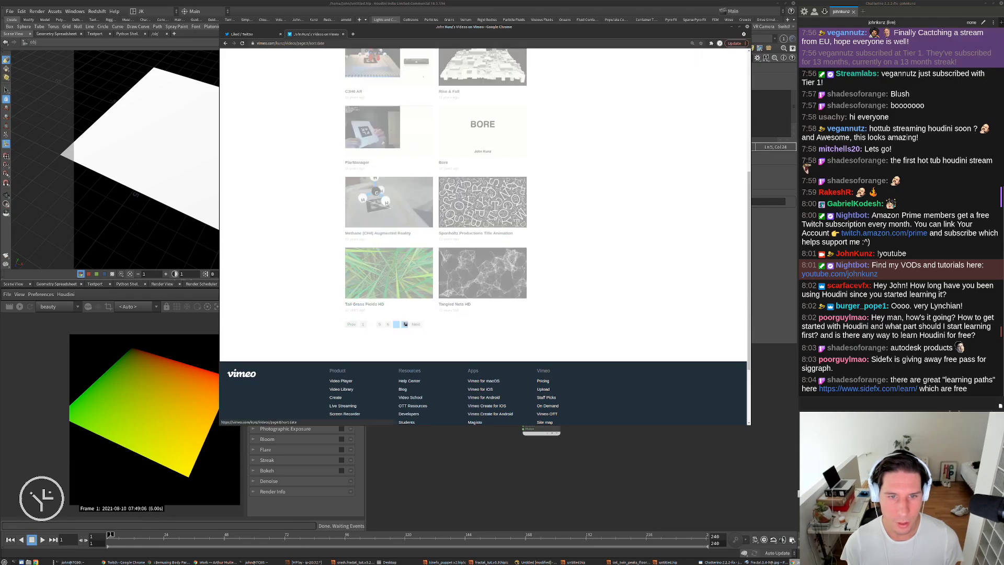
click(410, 173)
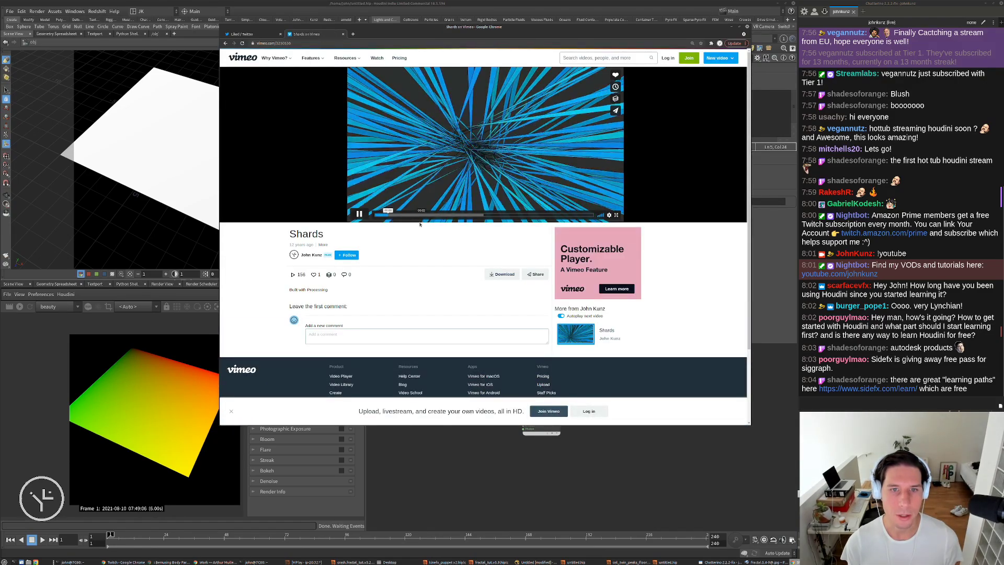
Open the processing.org website in the current browser tab in place of the Shards video
click(413, 43)
text(processing.org)
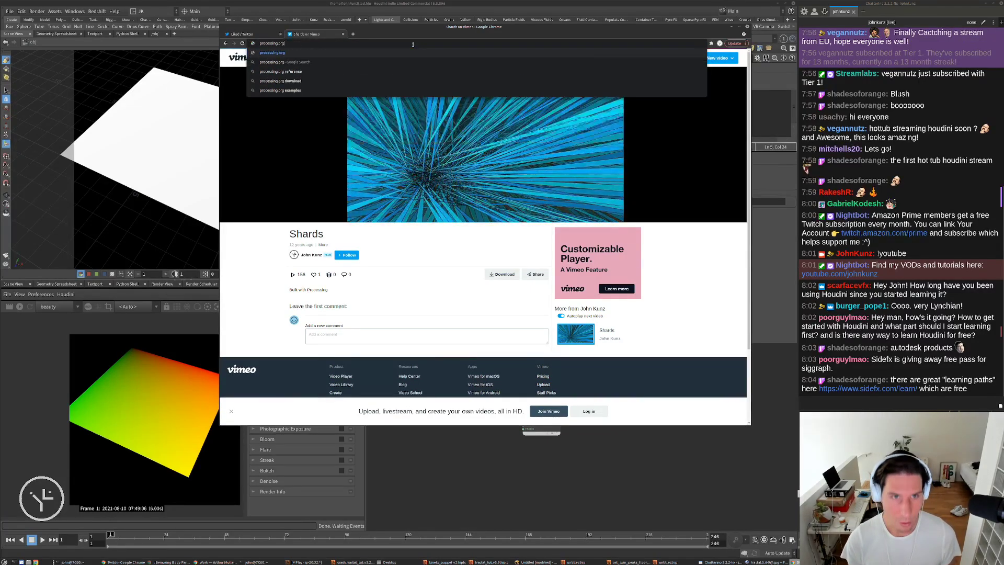
key(Return)
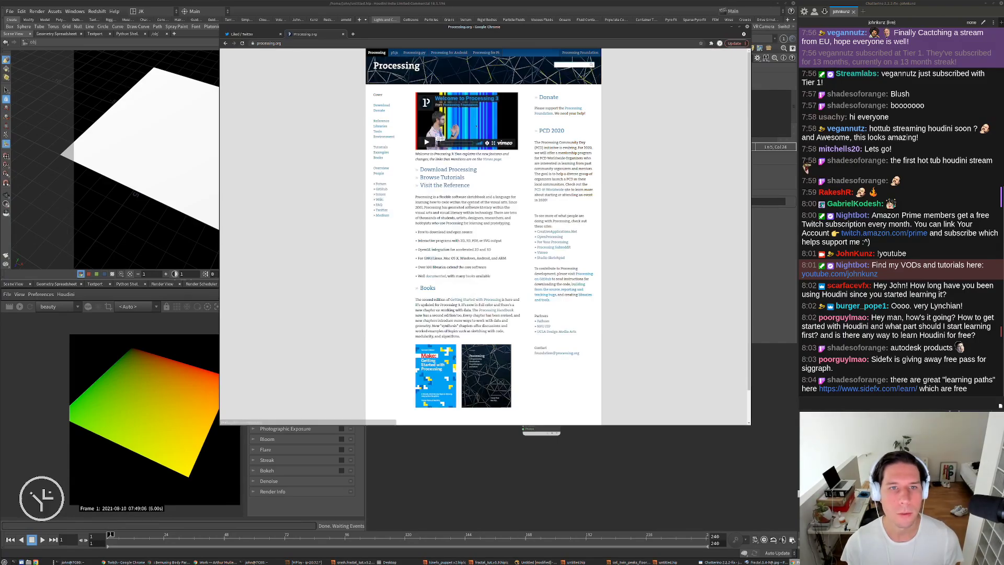
mouse_move(438, 137)
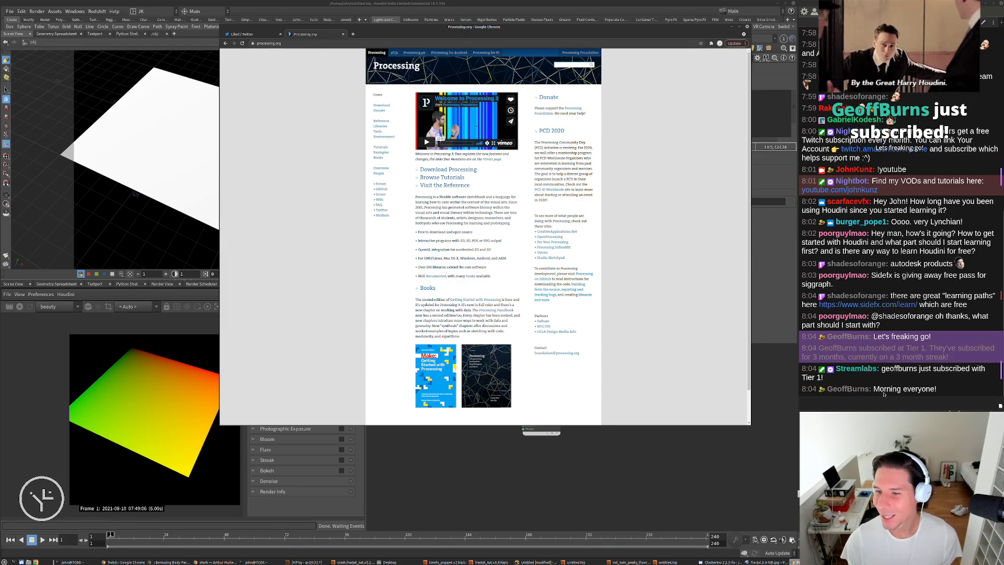
Post the !discord command in the livestream chat
click(882, 396)
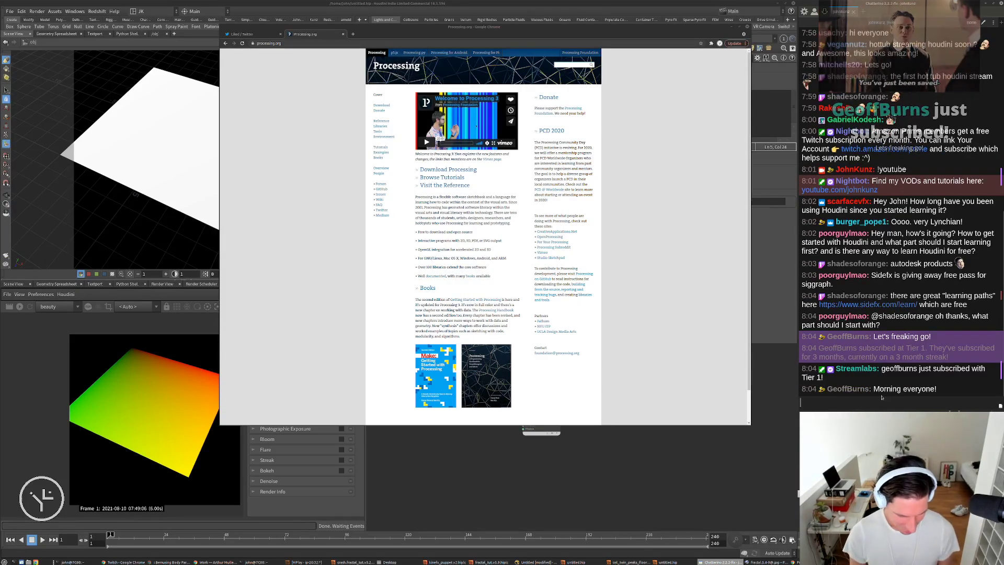
text(!discord)
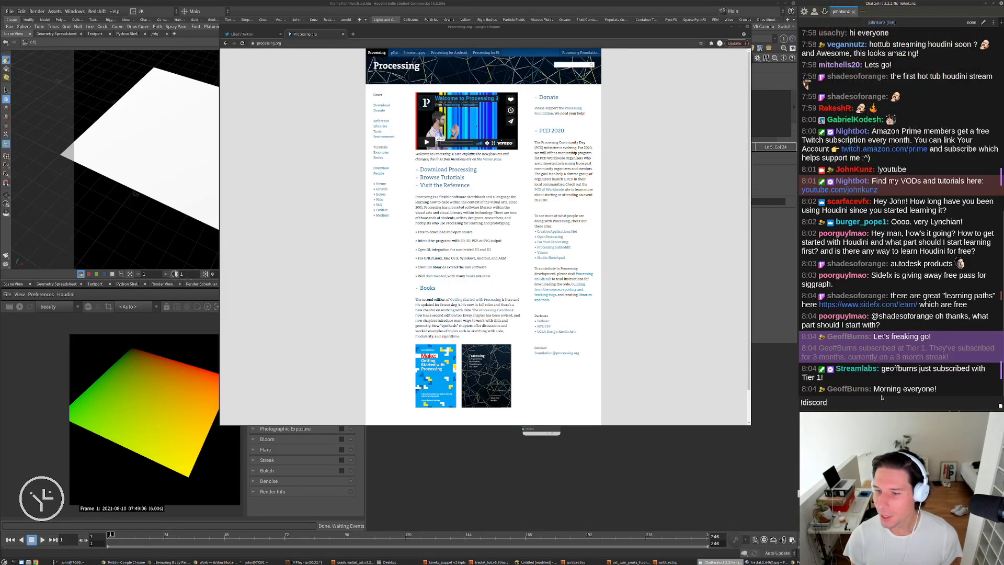
key(Return)
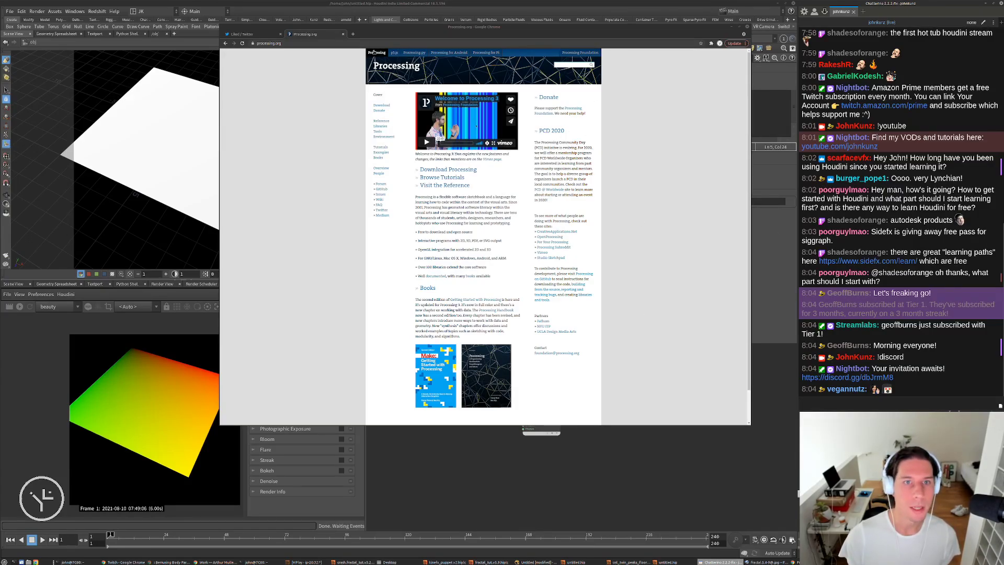
Close the Processing page, search Google for "shader pattern library" in a new tab and show the image results
click(343, 34)
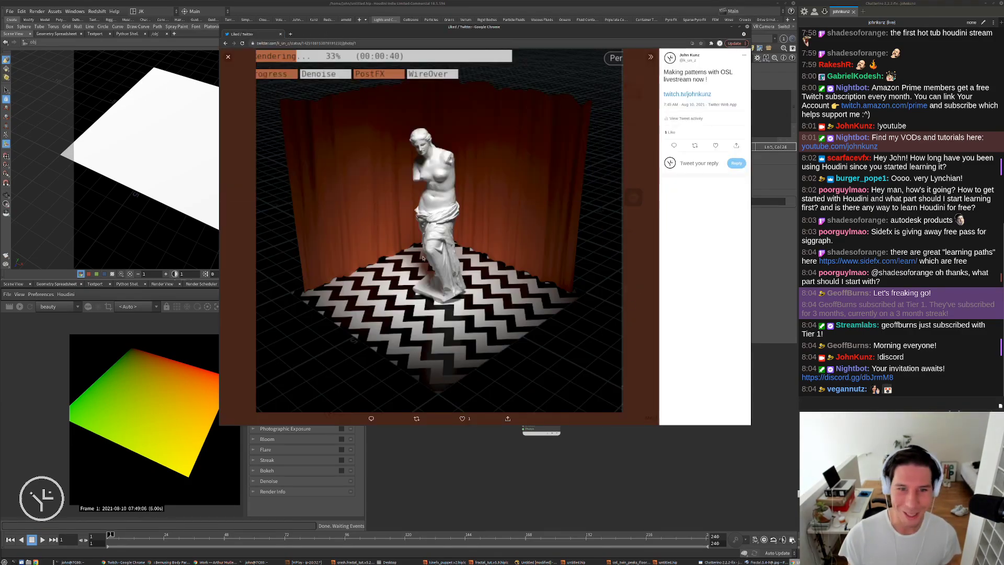
key(ctrl+t)
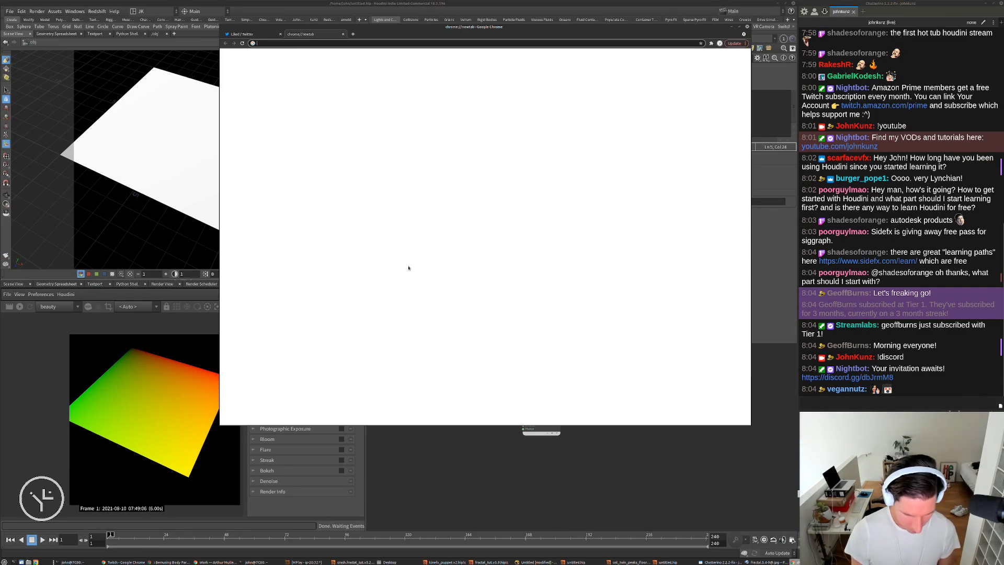
text(shader)
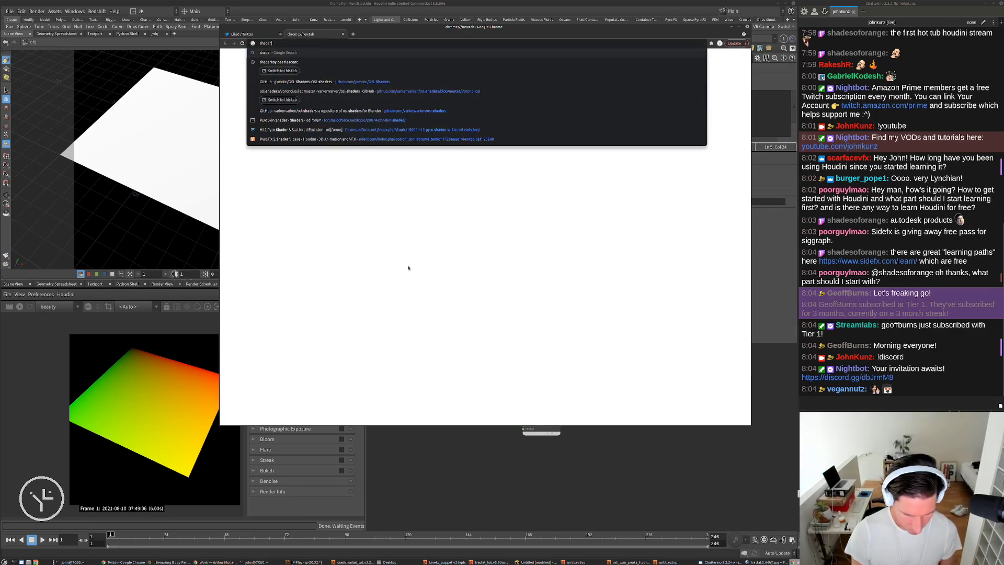
text( pattern library)
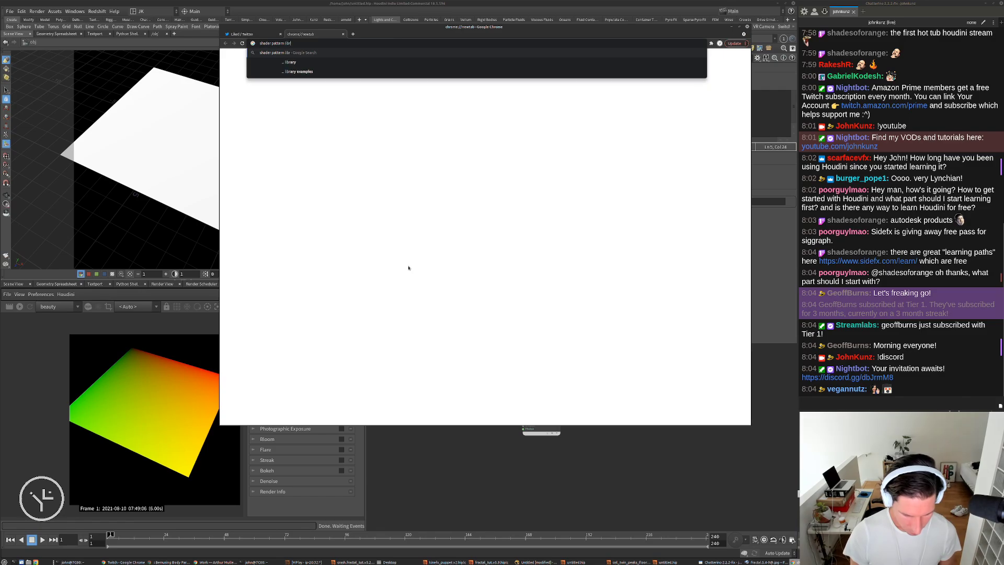
key(Return)
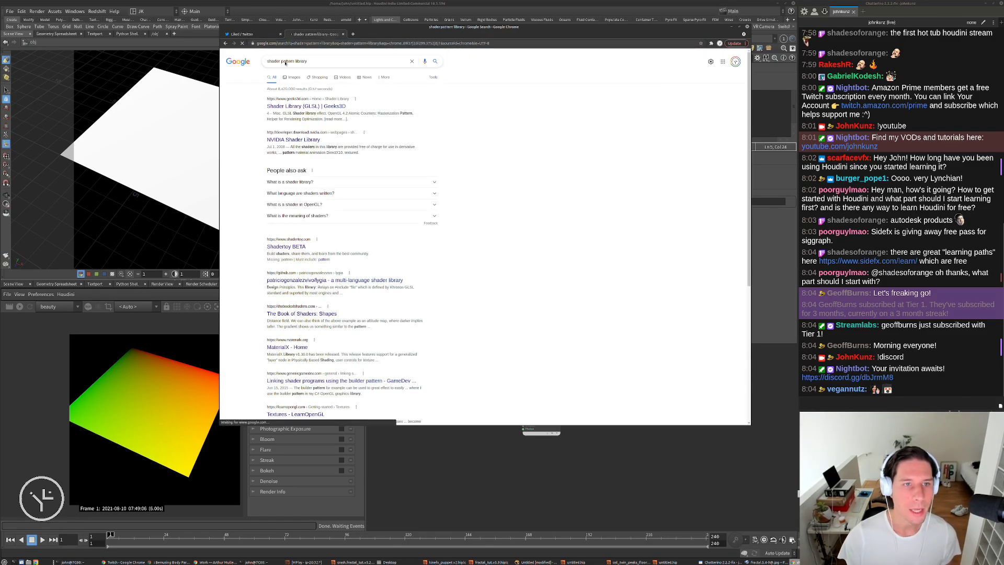
click(328, 121)
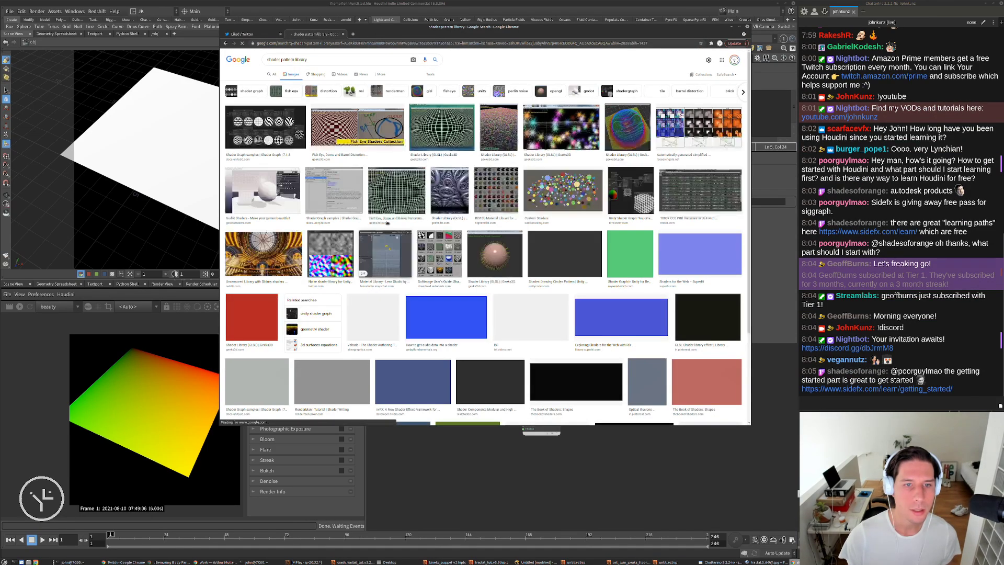
Preview the Shader Graph samples image and the related grid of black-and-white shader patterns
click(268, 126)
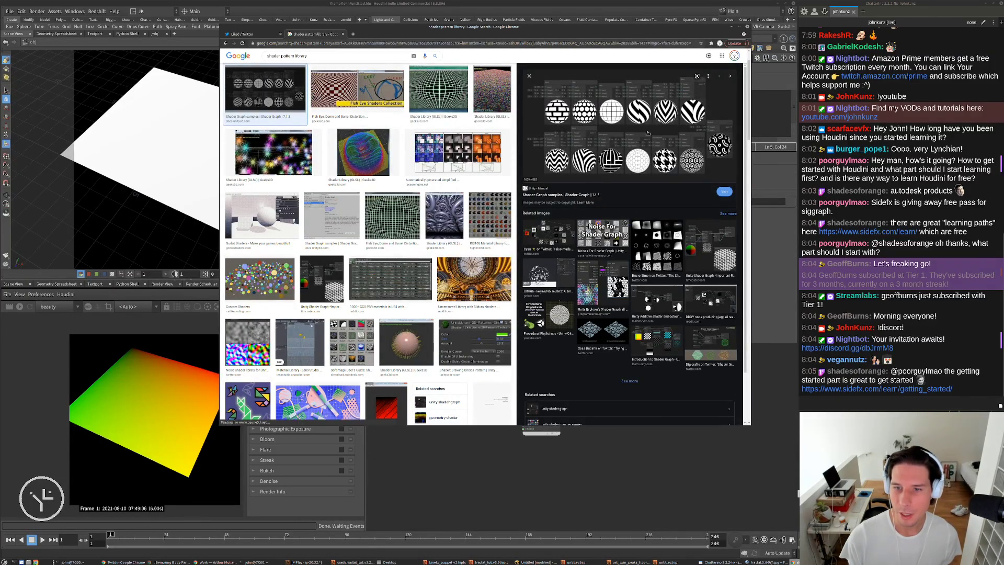
click(652, 237)
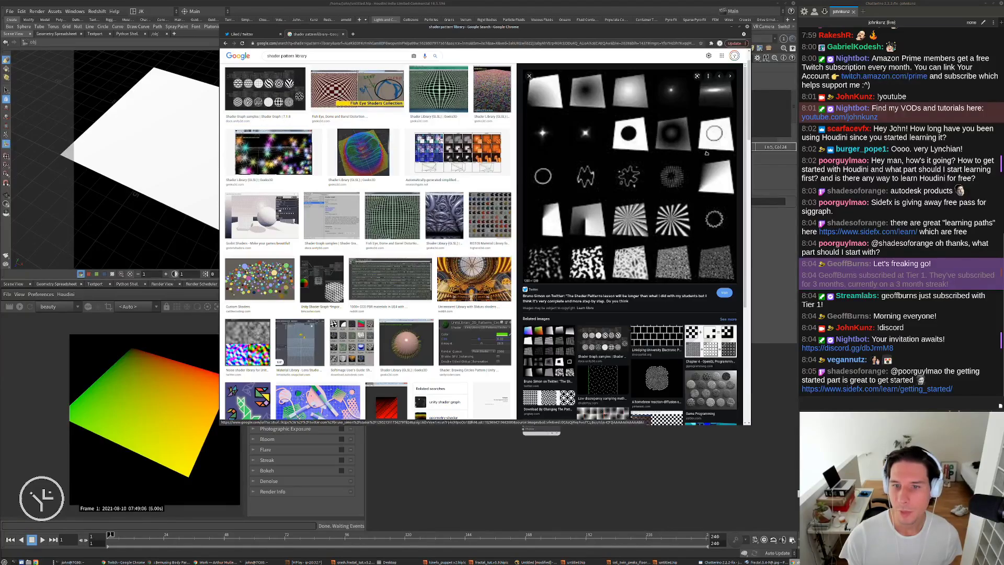
scroll(585, 192, down, 2)
scroll(586, 191, down, 1)
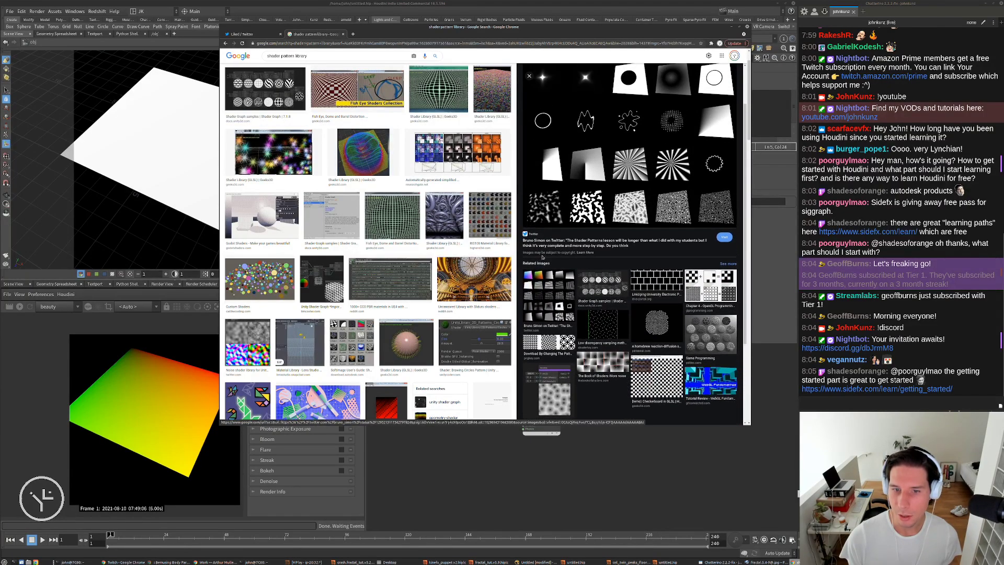
click(602, 230)
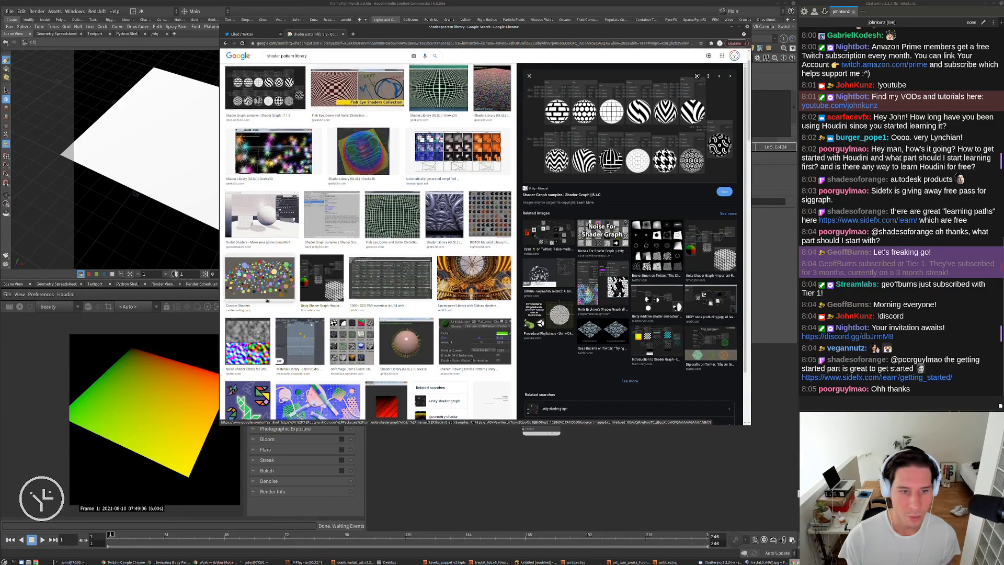
Look through the remaining shader pattern image results for more pattern examples
scroll(321, 239, down, 5)
scroll(321, 239, down, 5)
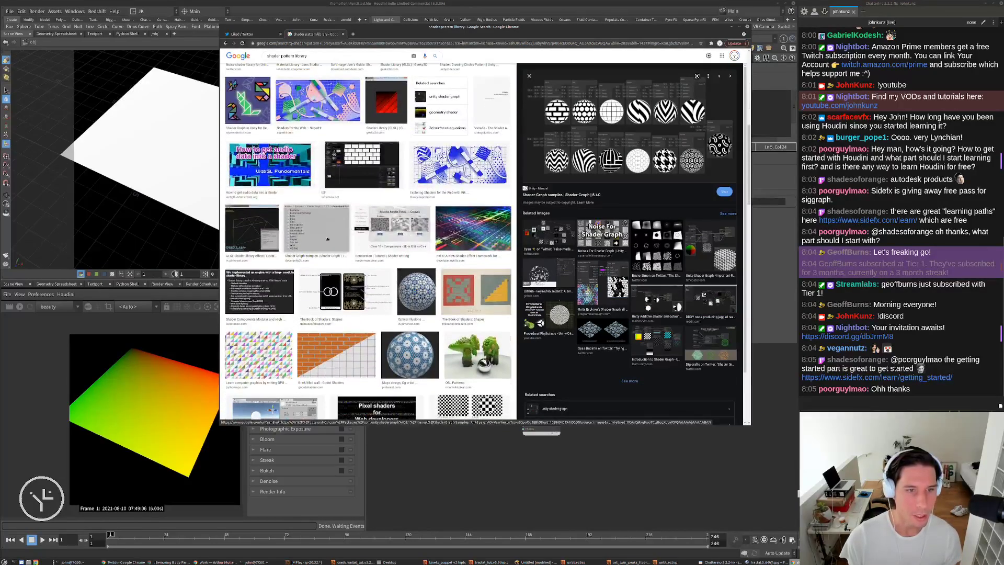
scroll(316, 254, down, 4)
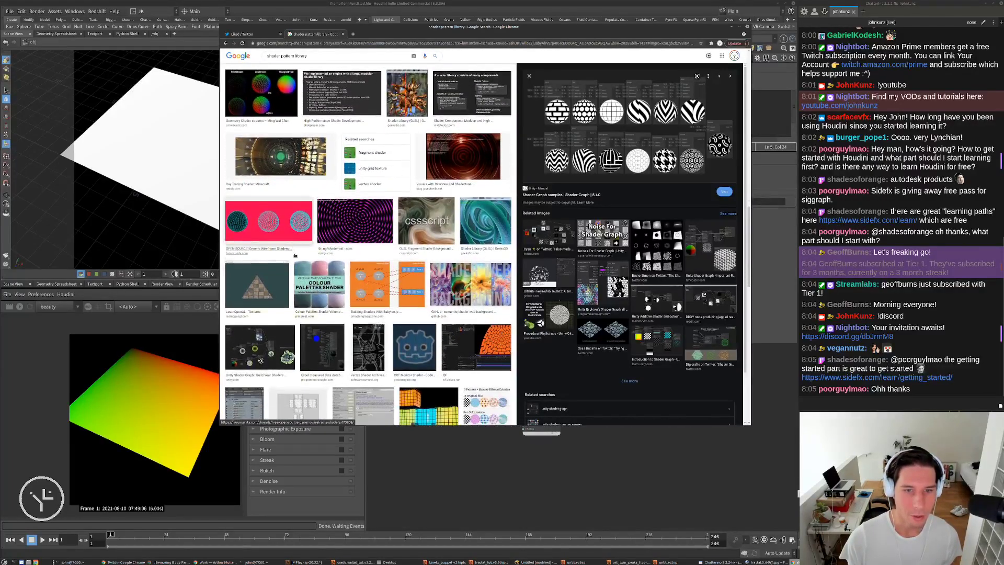
scroll(342, 260, down, 3)
scroll(342, 260, down, 3)
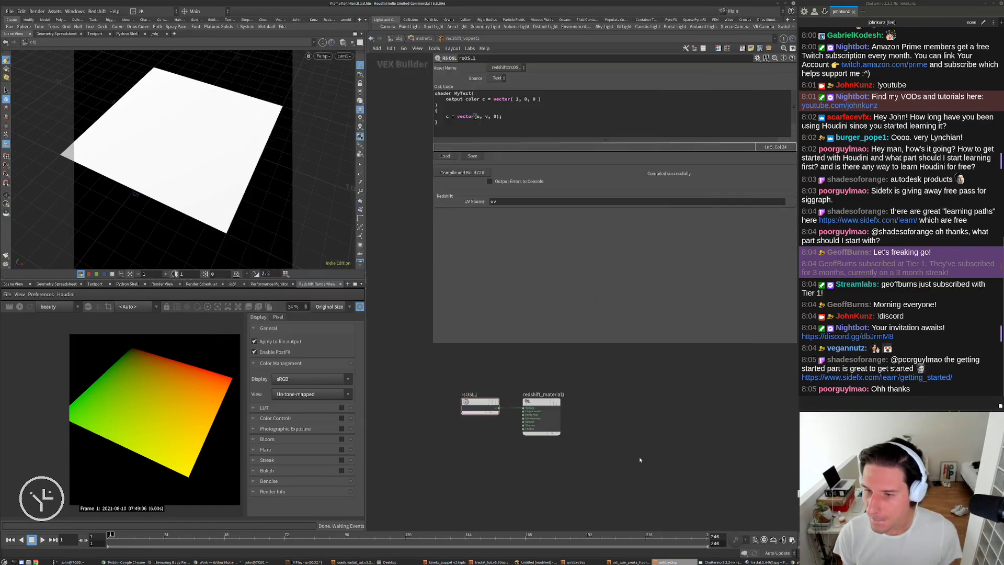
Switch back to Houdini, go up to the object level, shrink the parameter overlay and frame the nodes
click(628, 447)
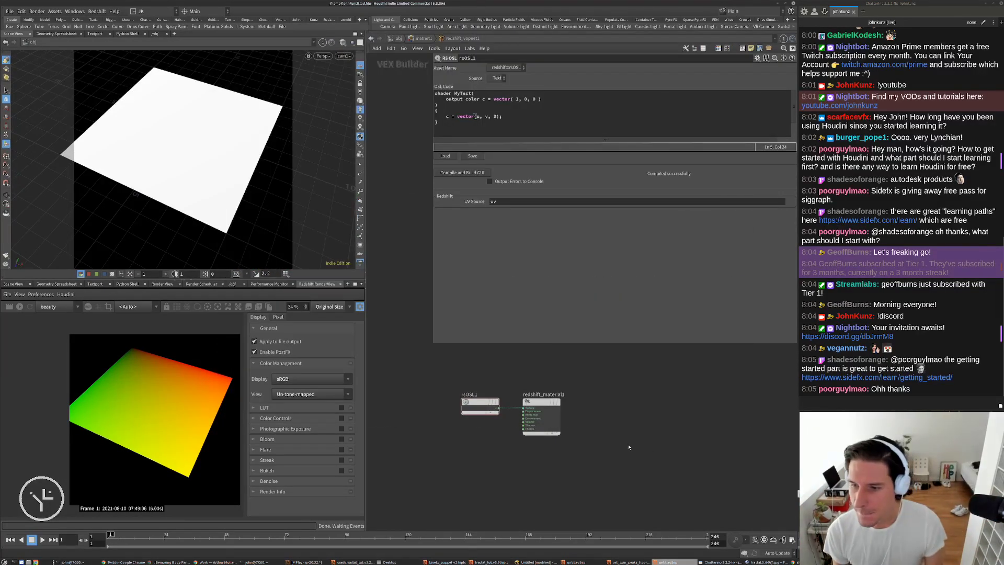
middle_drag(629, 447, 659, 416)
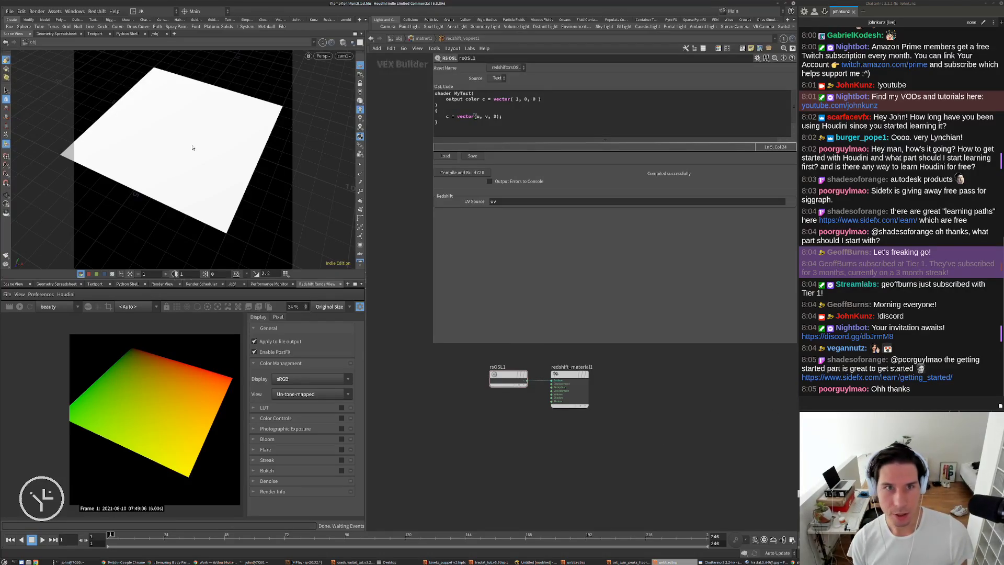
click(397, 39)
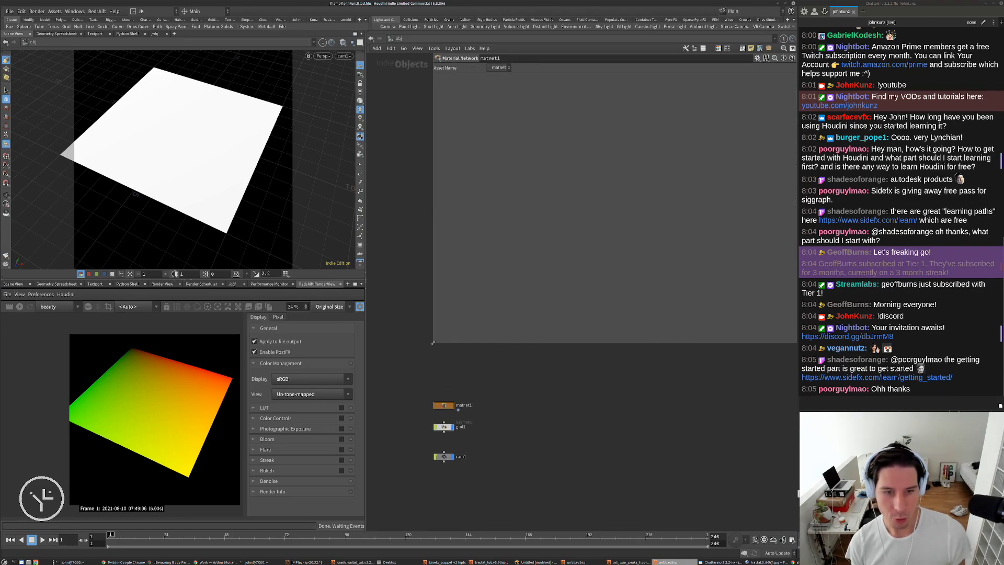
drag(433, 343, 556, 385)
key(h)
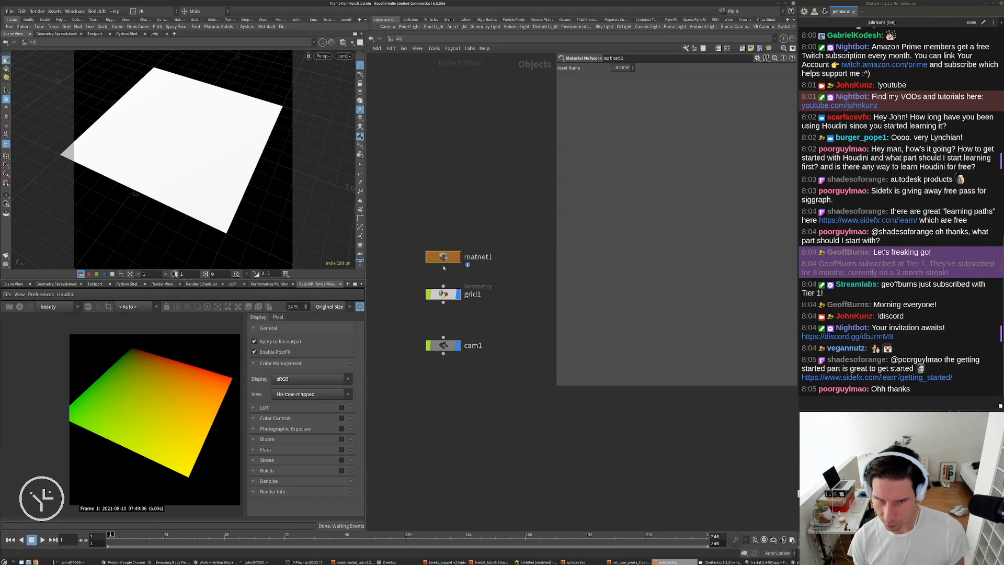
Move the cam1 and matnet1 nodes closer to grid1 to tidy the object network
drag(455, 342, 455, 322)
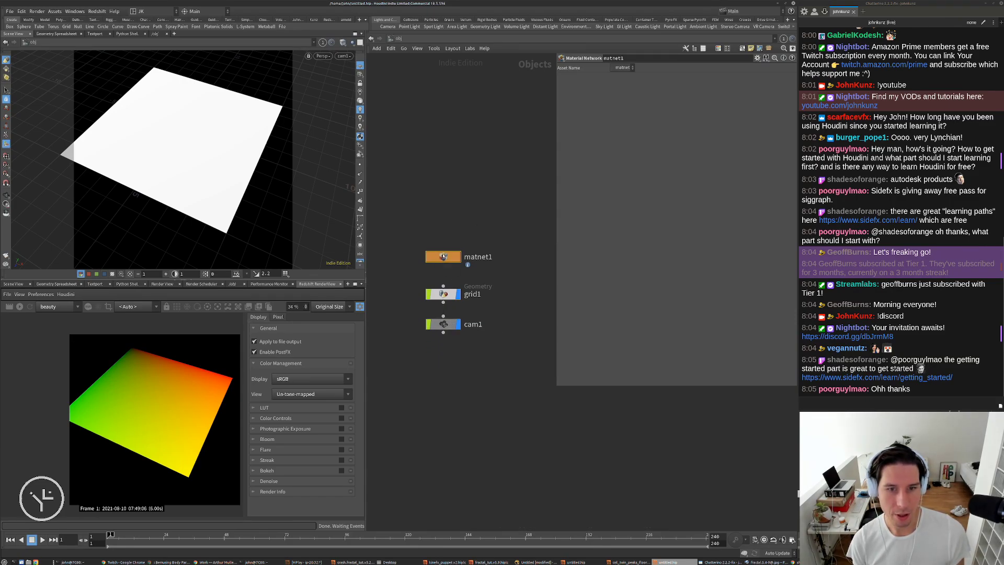
drag(449, 256, 450, 265)
scroll(449, 251, up, 1)
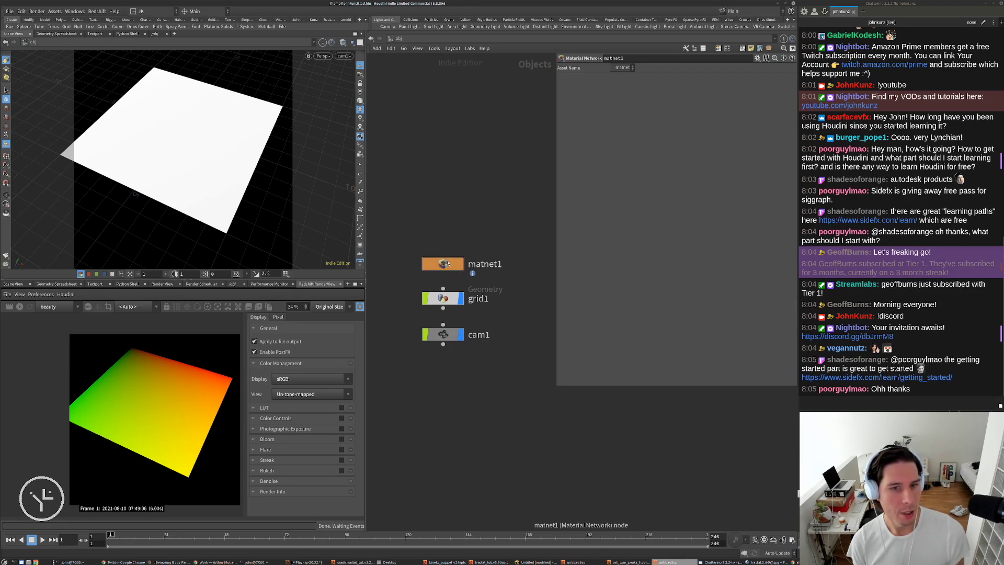
Select the matnet1, grid1 and cam1 nodes together and copy them
drag(497, 167, 397, 438)
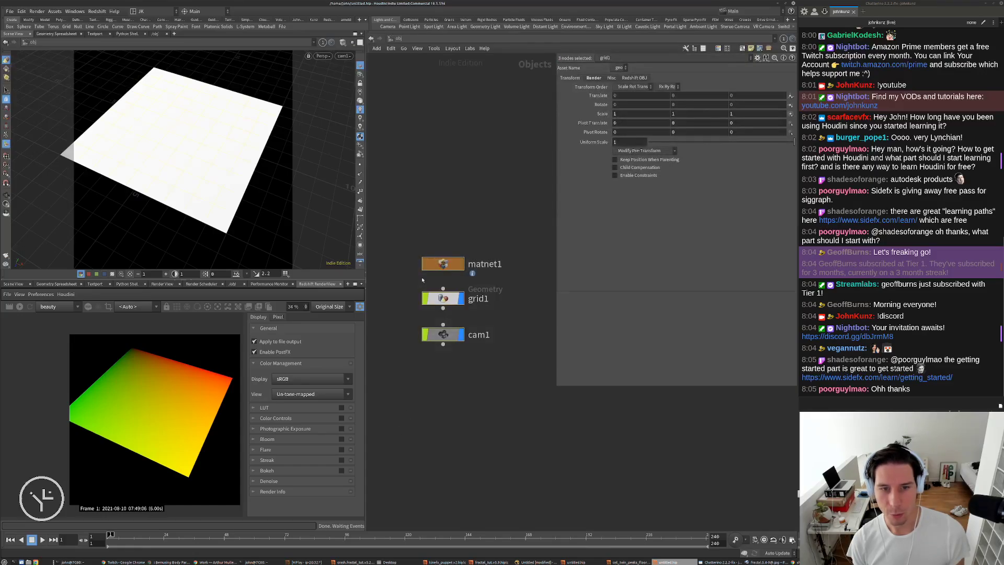
drag(399, 218, 505, 392)
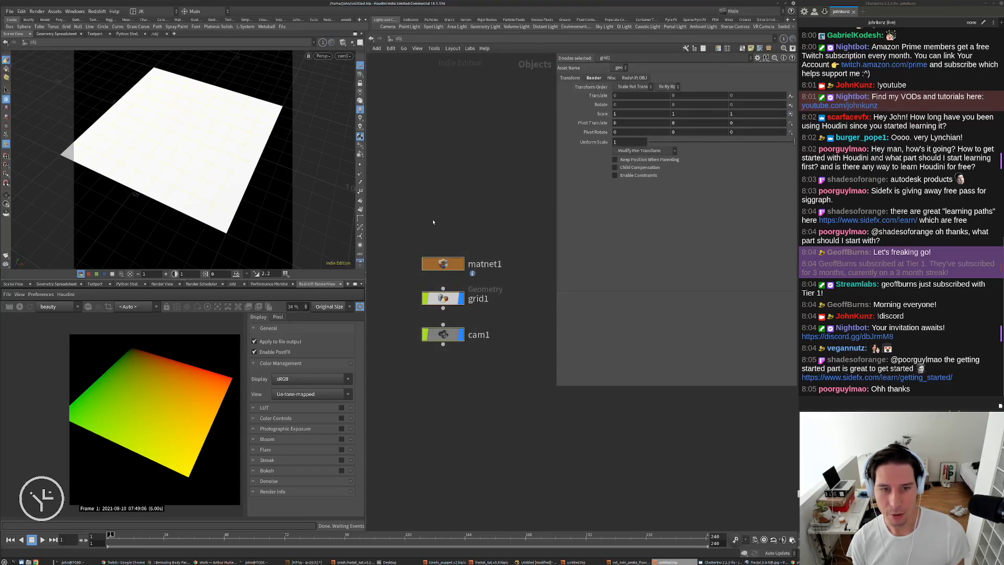
click(478, 193)
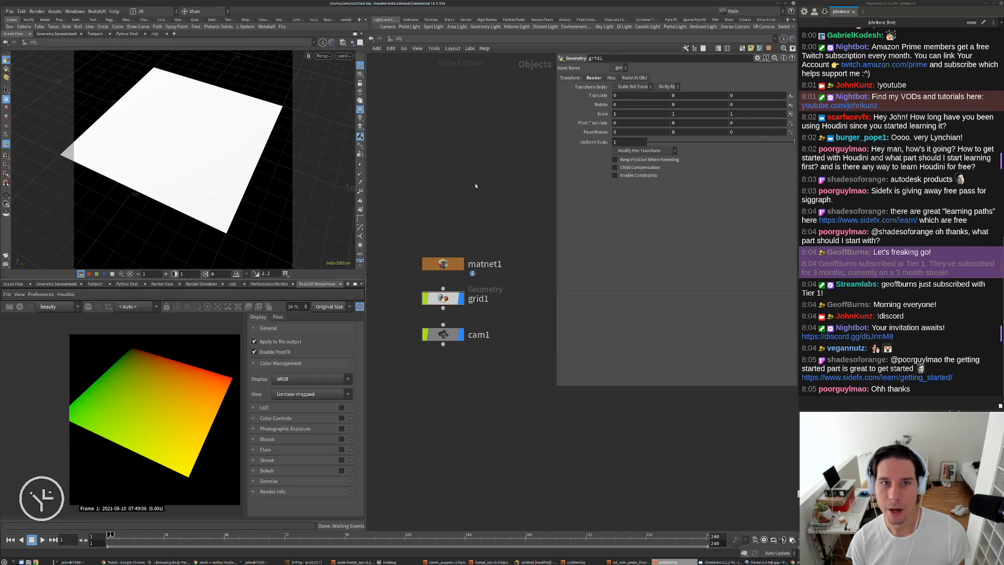
drag(383, 233, 474, 352)
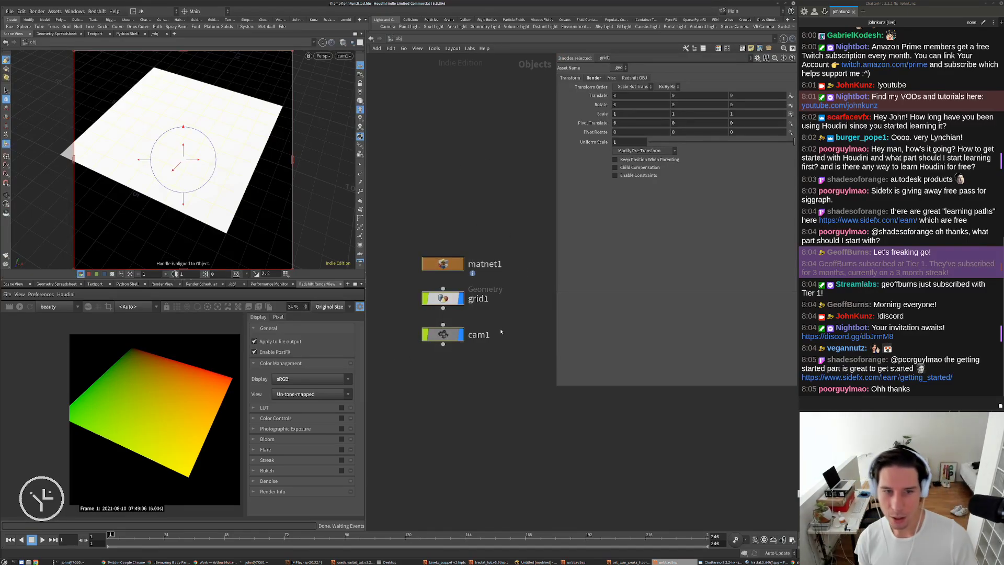
Switch to the terminal, suspend the running rv process, resume it with bg and launch a second Houdini session with houdinifx
key(alt+Tab)
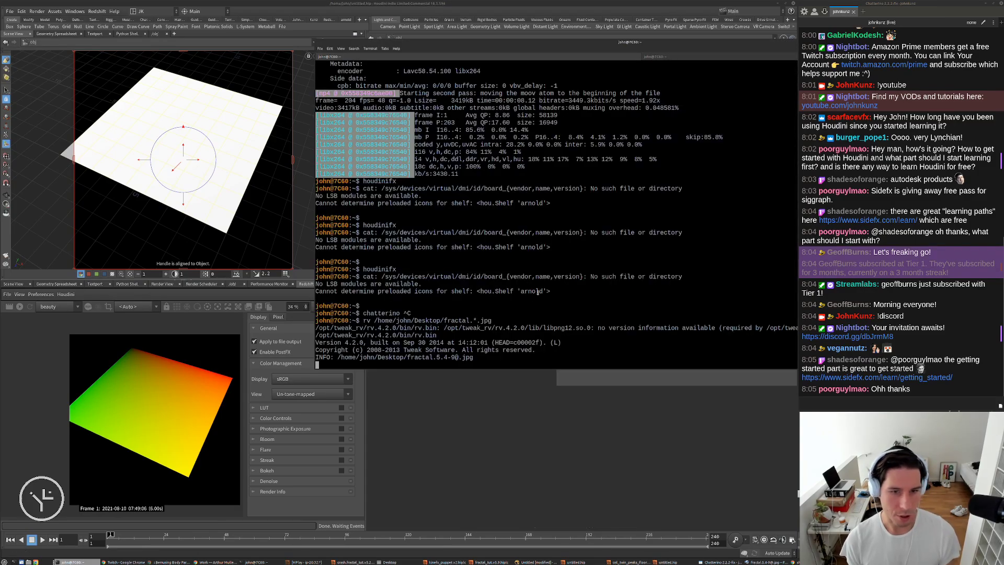
key(Return)
key(Return)
key(ctrl+z)
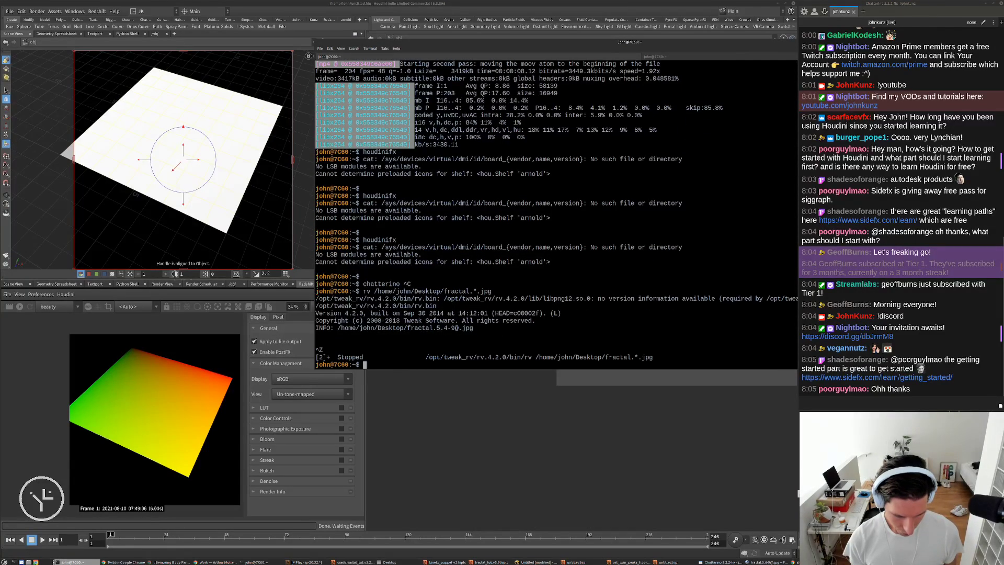
text(bg)
key(Return)
text(houdinifx)
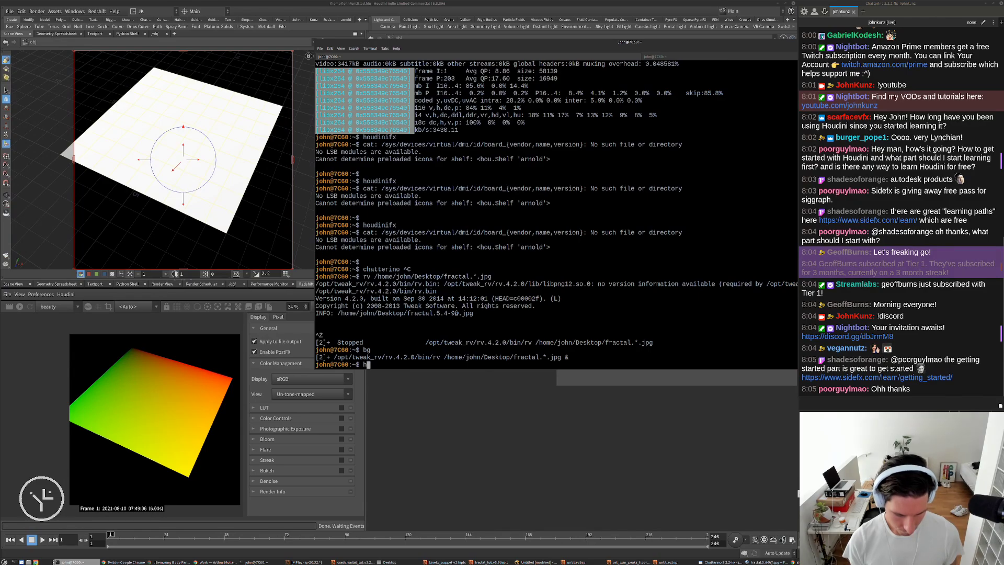
key(Return)
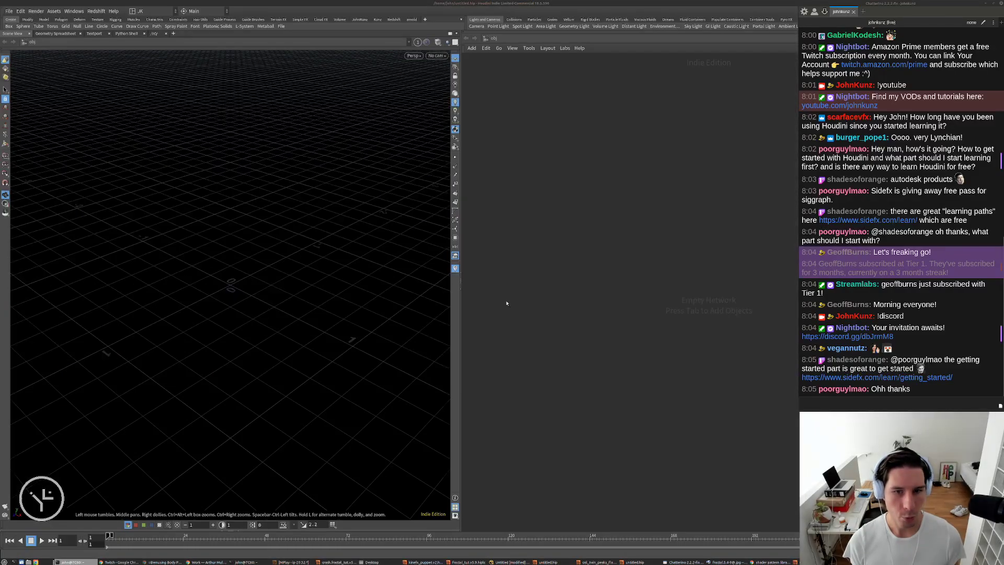
Paste the copied nodes into the new Houdini session, look inside matnet1 and return to the object level
key(ctrl+v)
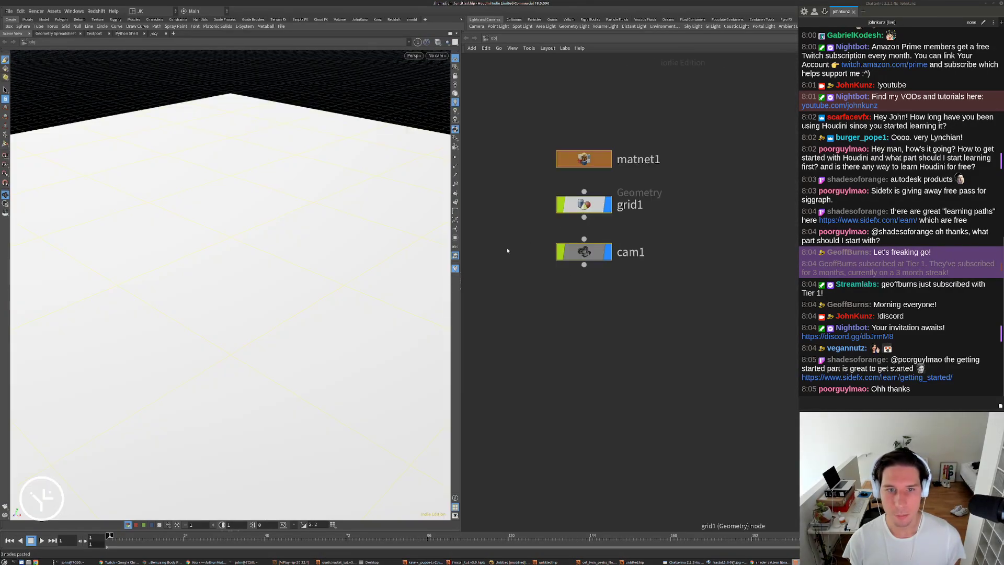
double_click(600, 162)
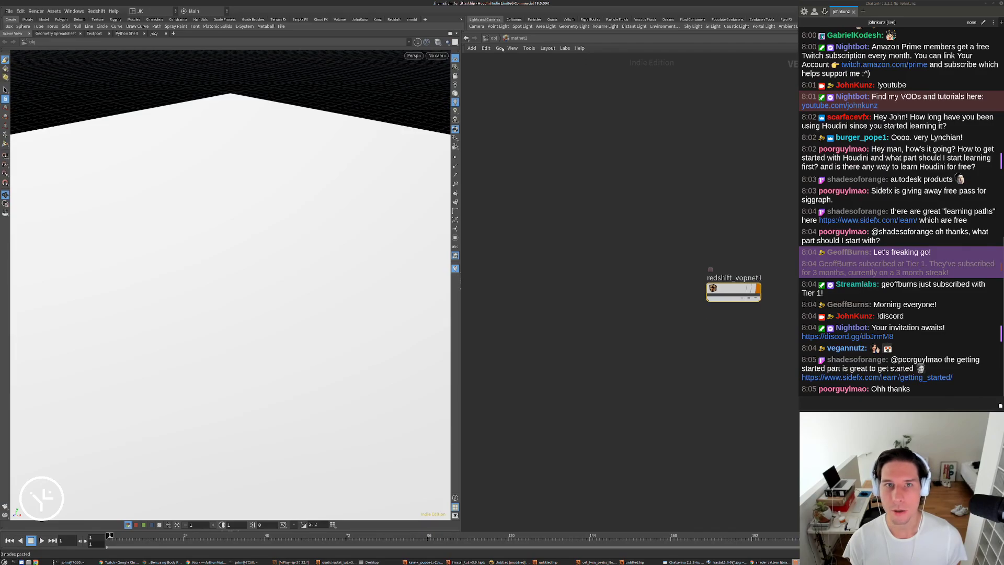
key(u)
Move the second Houdini window aside and quit that session, discarding its changes
drag(596, 2, 478, 113)
click(678, 115)
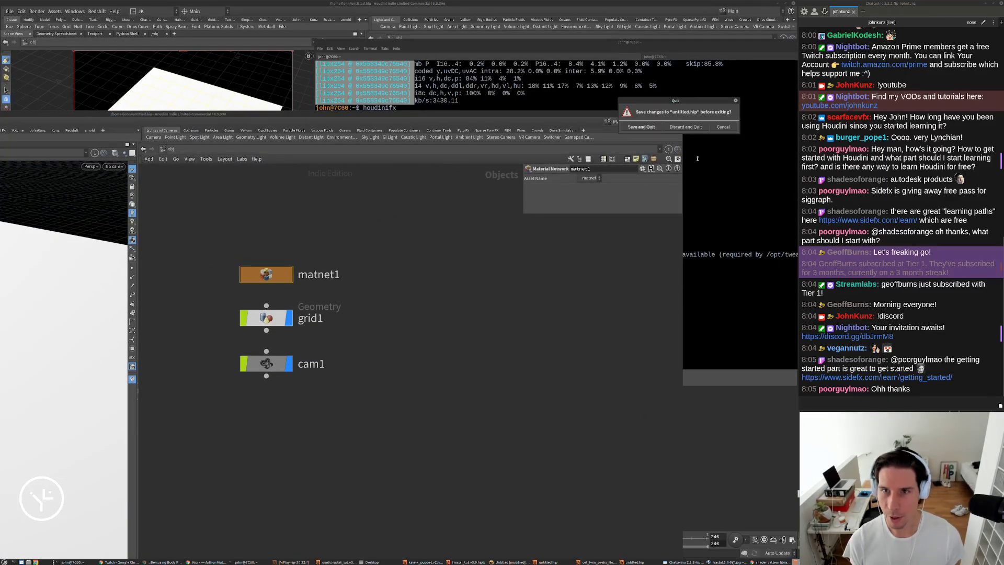
click(685, 126)
In the original Houdini session, go inside the grid1 object and select the uvproject1 node
click(595, 453)
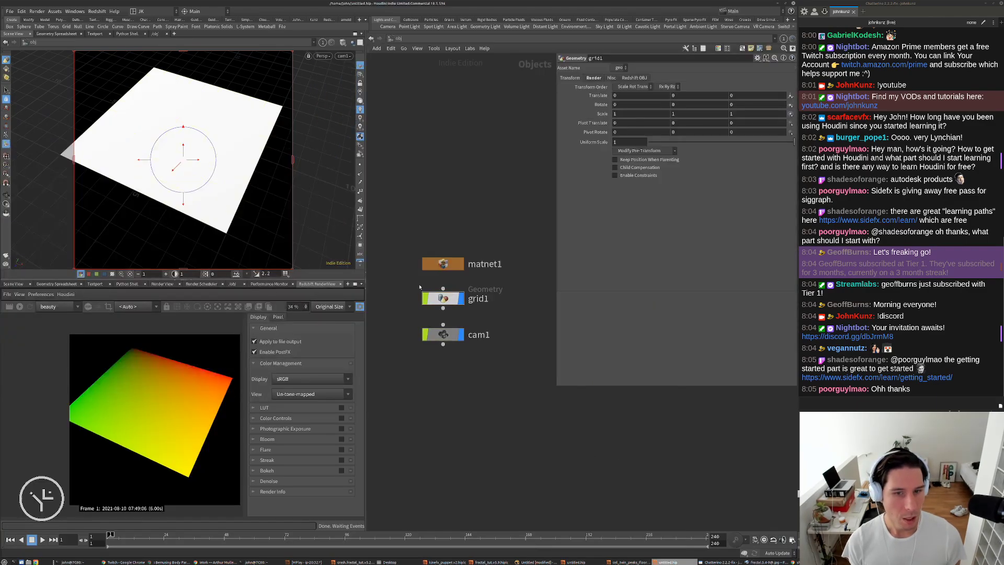
double_click(443, 298)
click(427, 383)
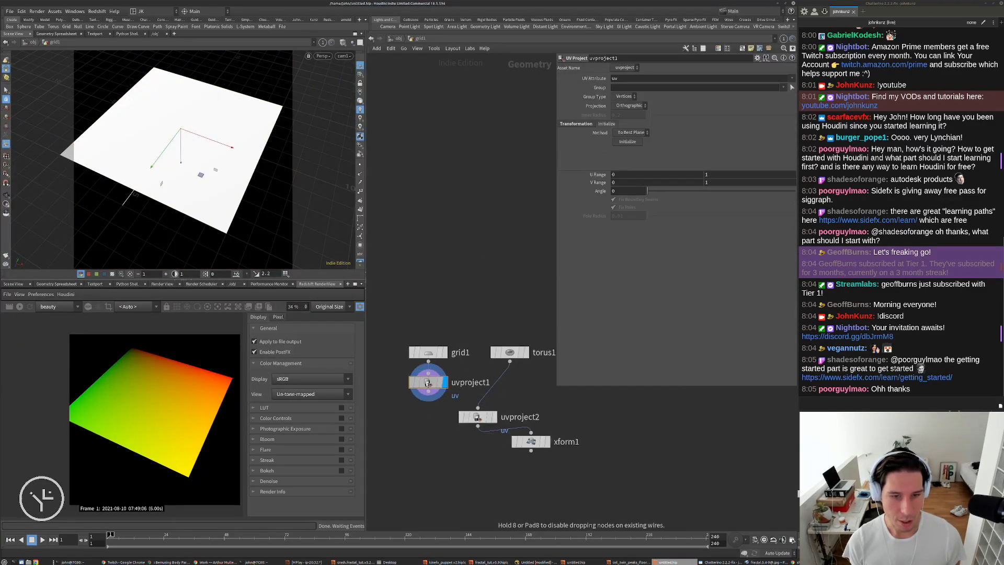
Line up uvproject2 and xform1 beneath torus1, display xform1 and switch the viewport to the selection tool
drag(477, 416, 510, 404)
click(546, 442)
drag(531, 442, 510, 439)
middle_drag(489, 353, 450, 304)
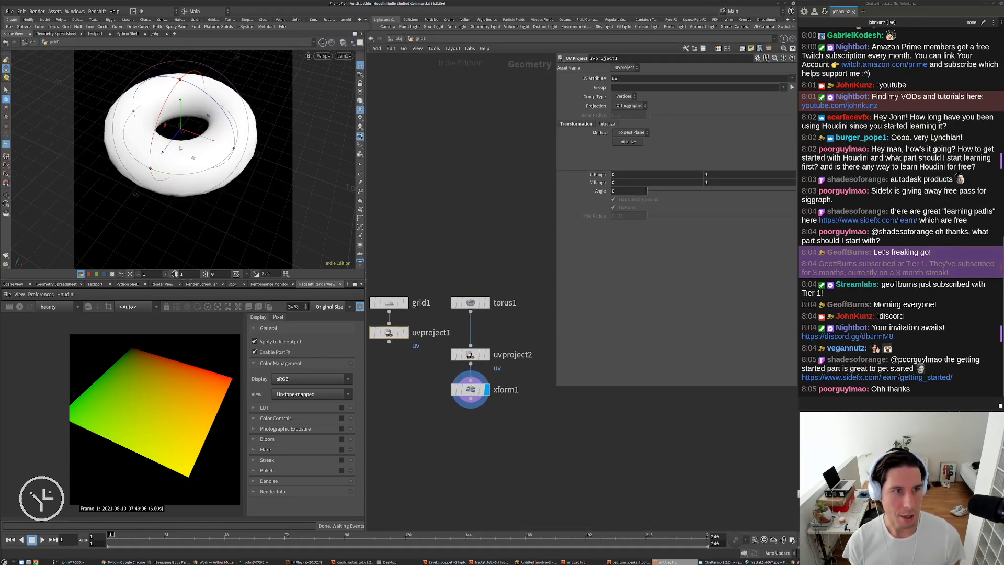
click(6, 89)
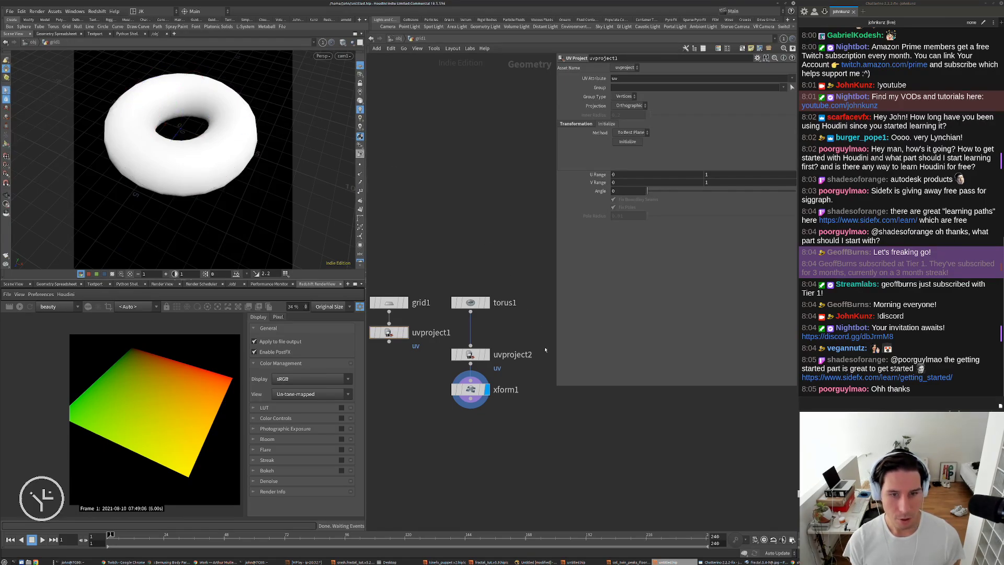
Add a Sphere node beside the torus chain, display it and set its primitive type to Polygon
key(Tab)
text(sph)
key(Return)
click(548, 410)
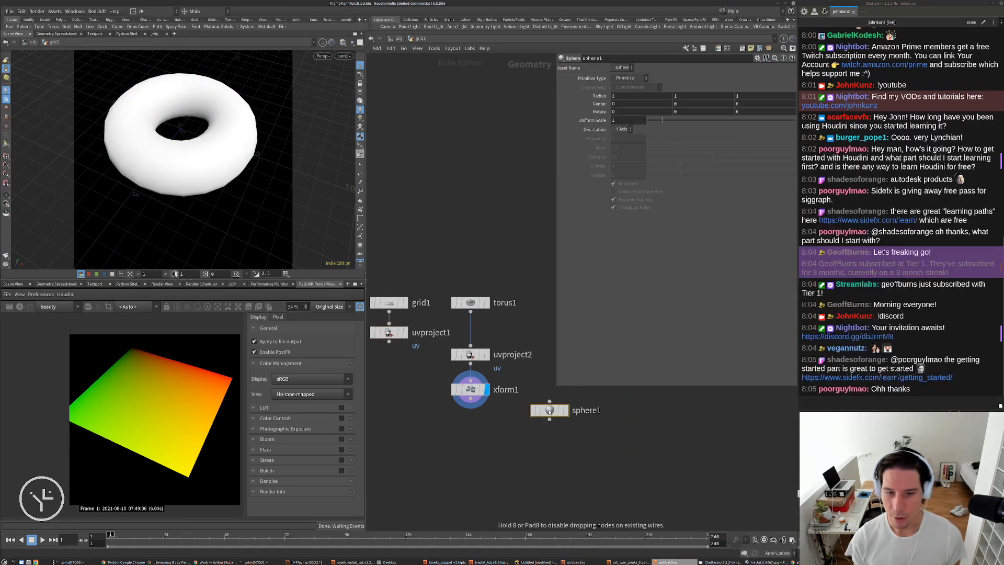
click(566, 411)
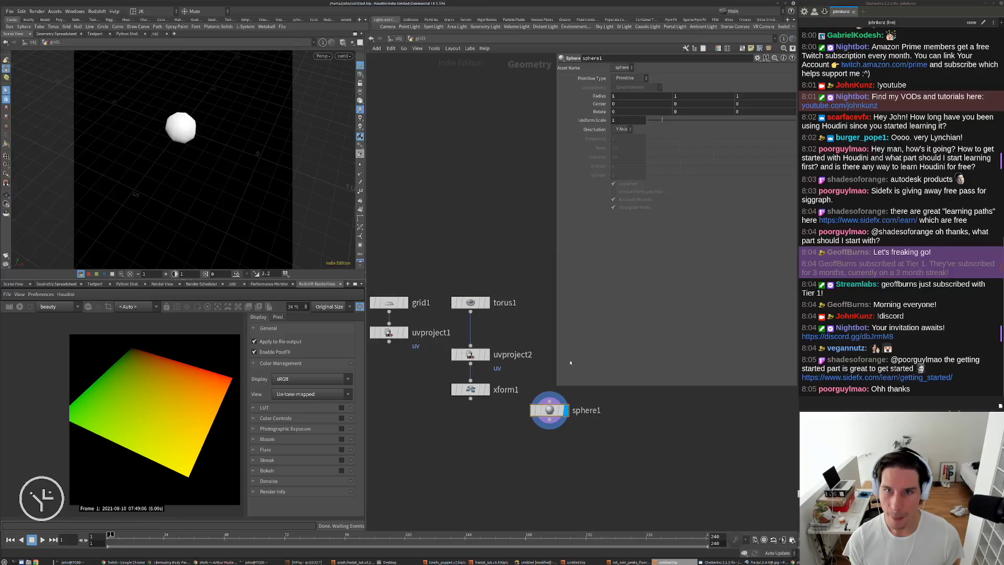
click(620, 77)
click(625, 86)
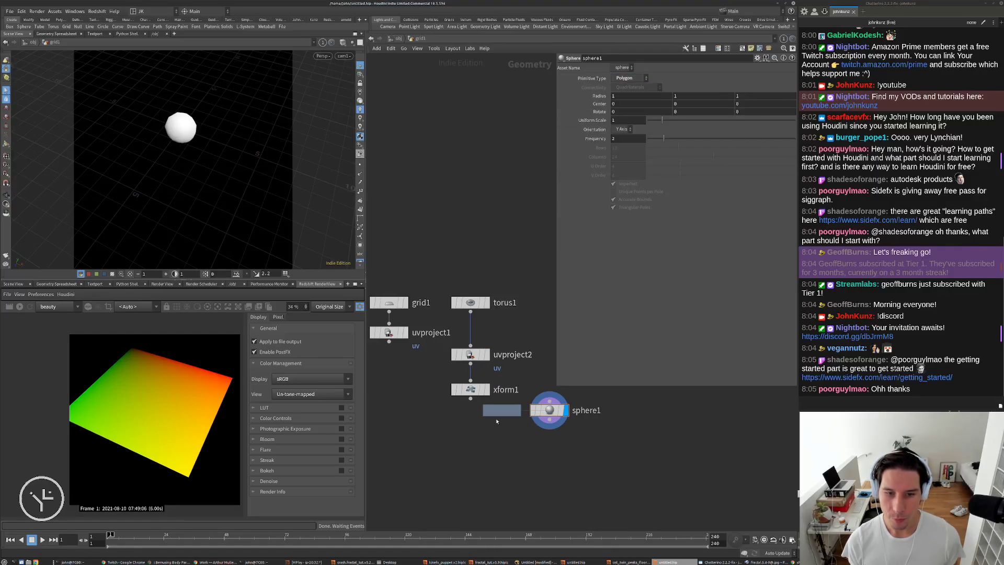
Copy uvproject2 beneath sphere1, display the copy, initialize it with Polar projection and refresh the Redshift render
alt+drag(497, 421, 557, 447)
click(537, 446)
click(627, 106)
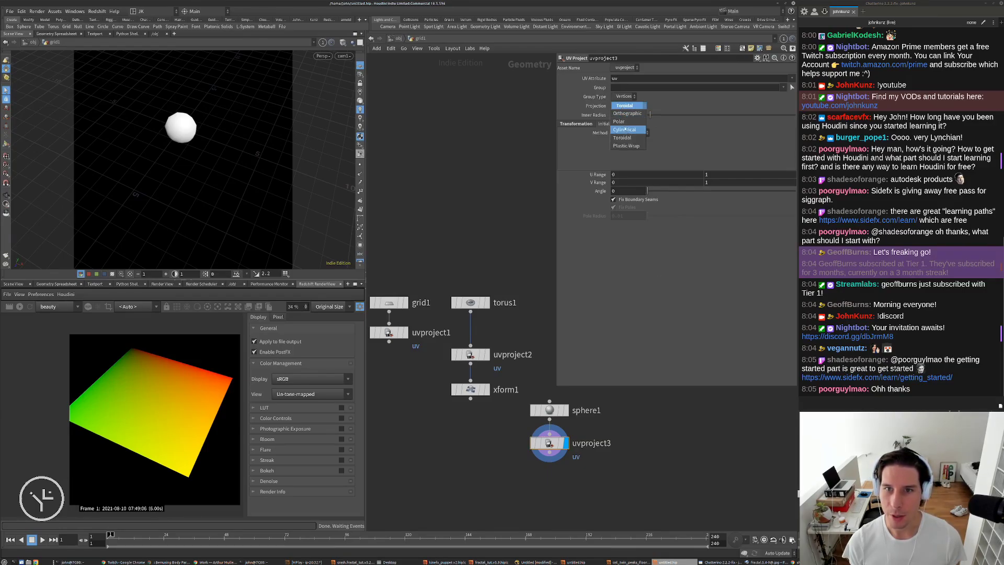
click(619, 122)
click(575, 124)
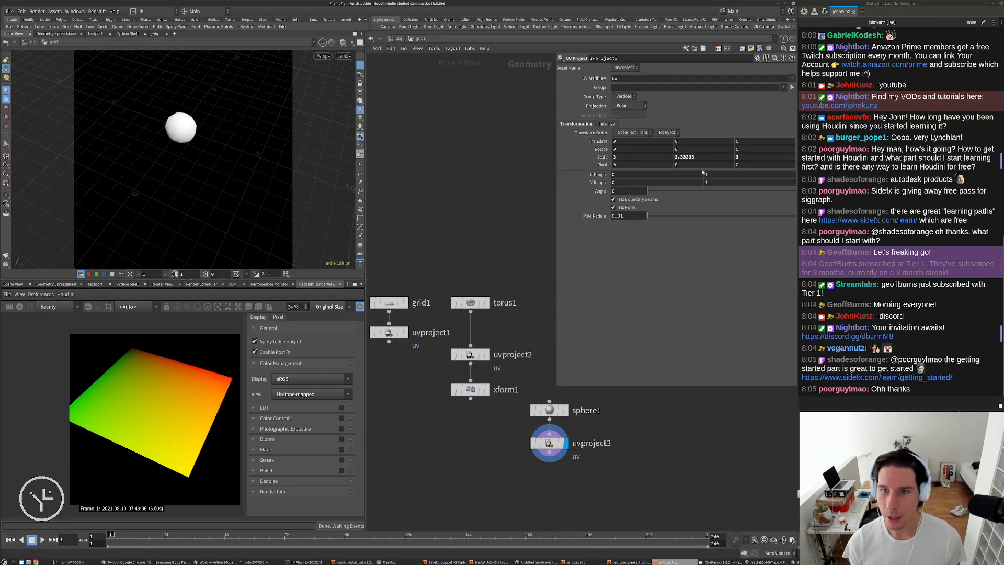
click(608, 123)
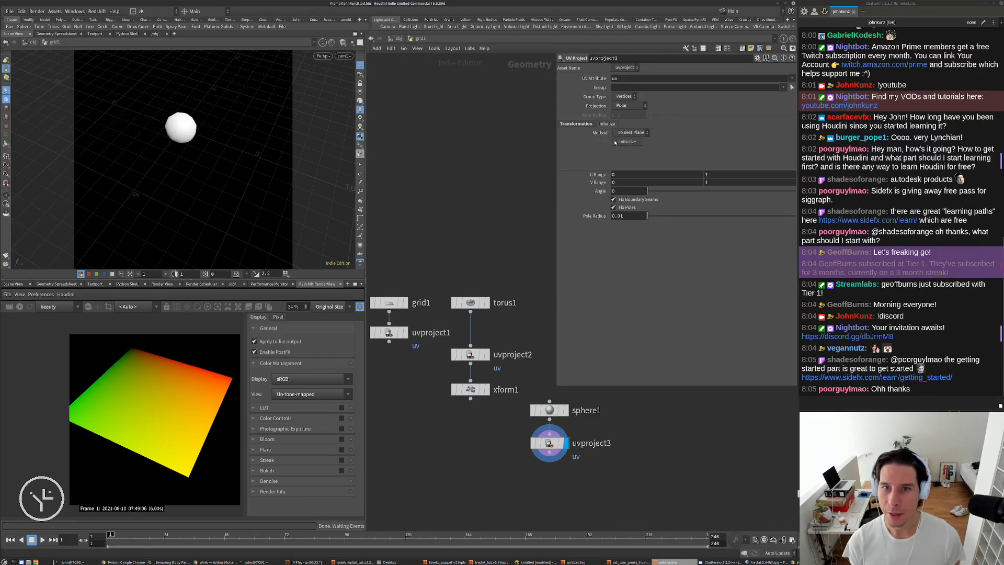
click(575, 124)
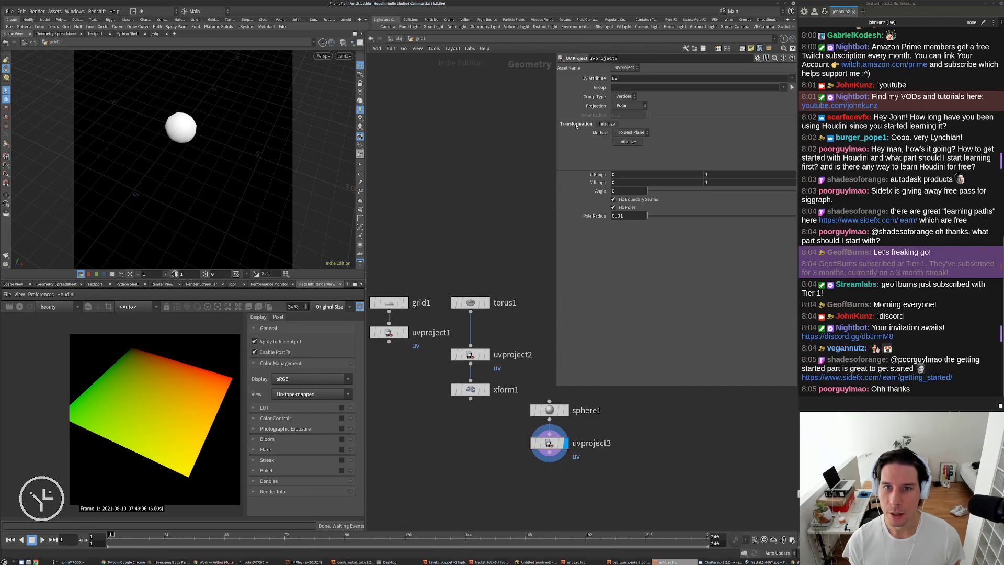
click(20, 307)
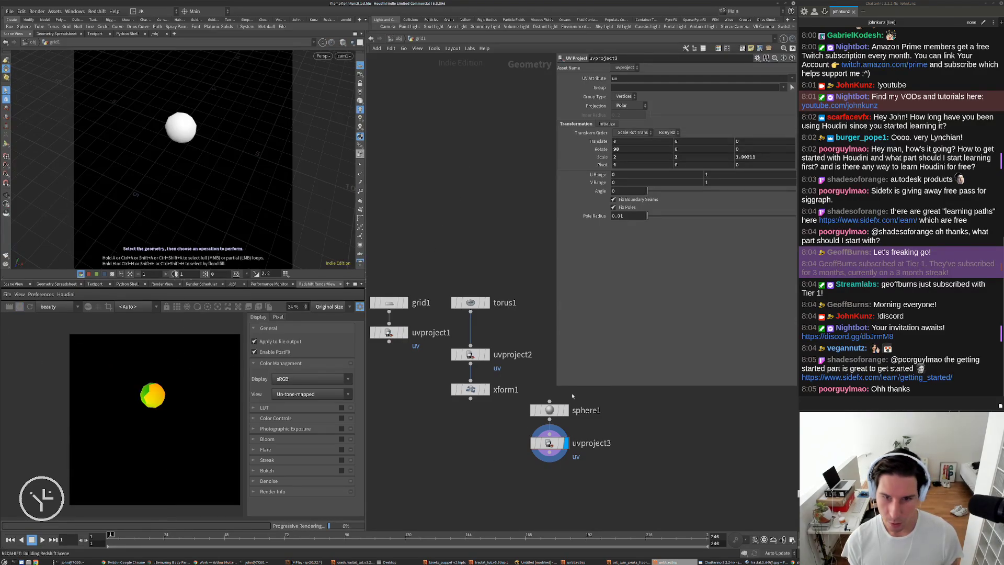
Set sphere1's frequency to 32, and place a displayed copy of xform1 beneath uvproject3
click(550, 410)
click(633, 137)
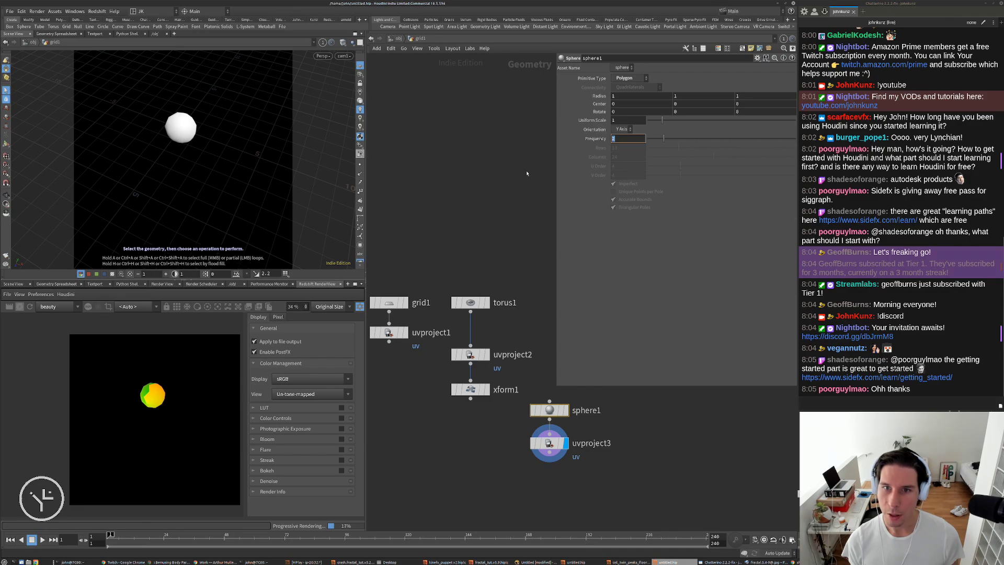
text(32)
key(Return)
alt+drag(469, 398, 555, 479)
click(519, 475)
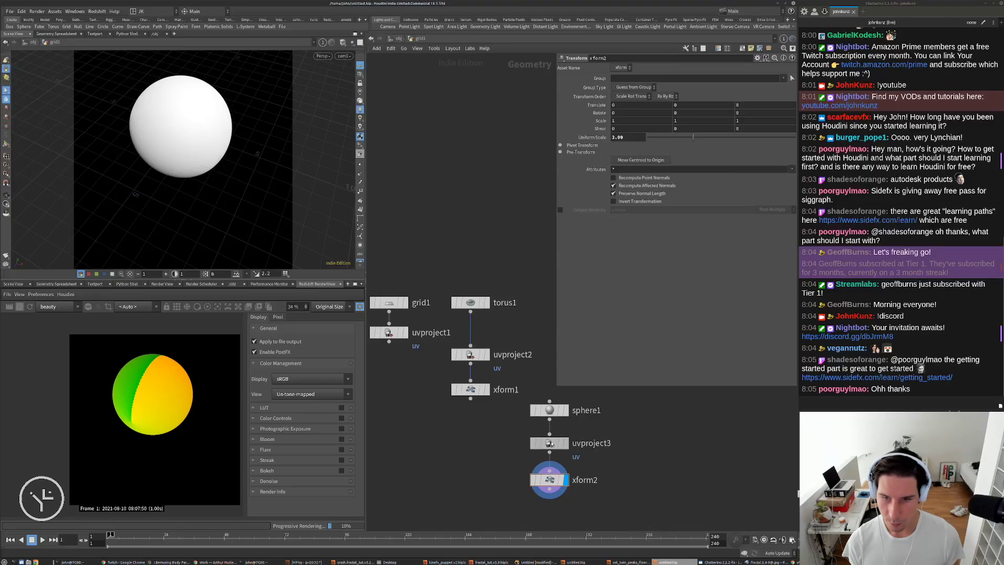
Change sphere1's primitive type to Polygon Mesh with 21 rows and 31 columns
click(549, 443)
click(549, 410)
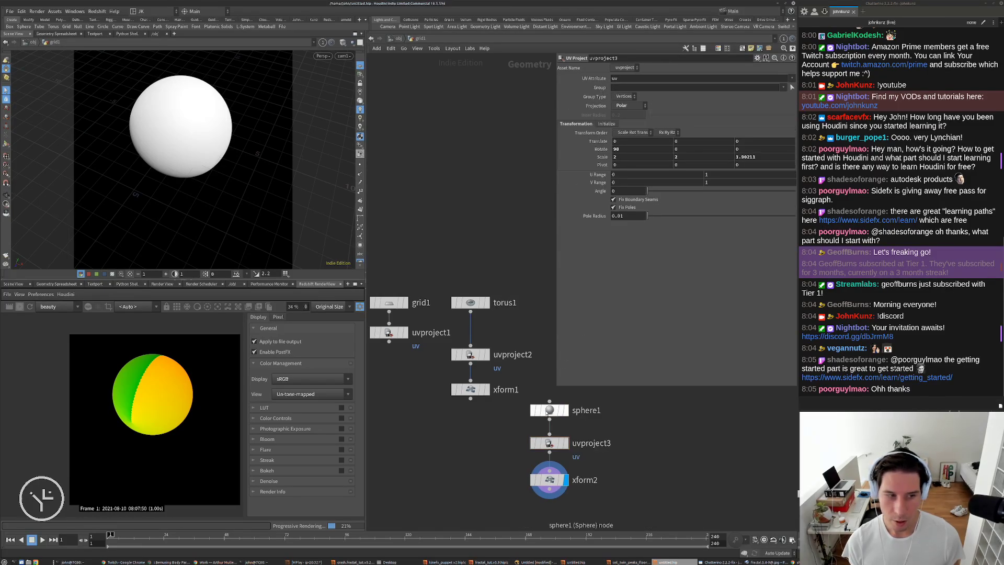
scroll(169, 404, up, 5)
scroll(168, 404, up, 1)
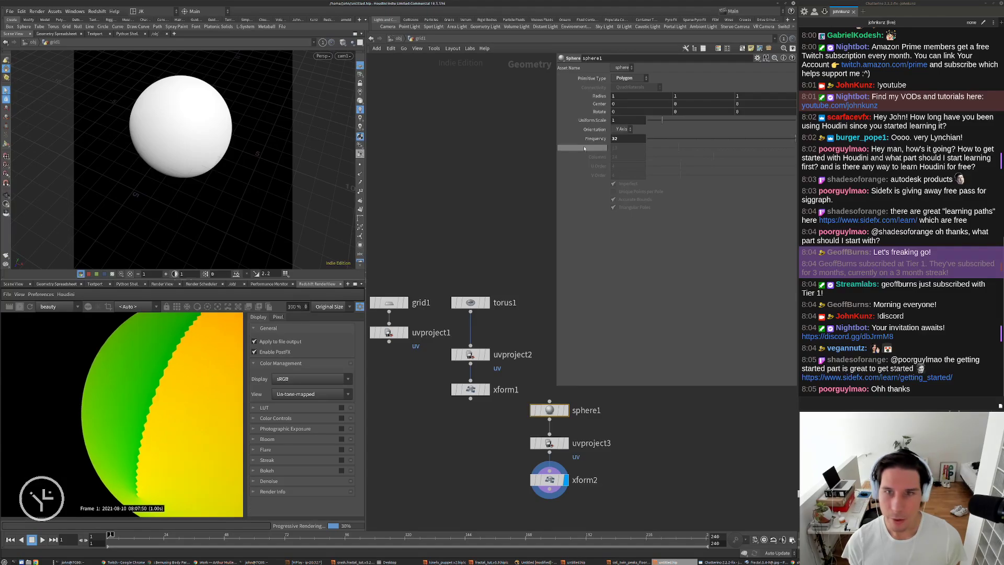
click(627, 78)
click(630, 103)
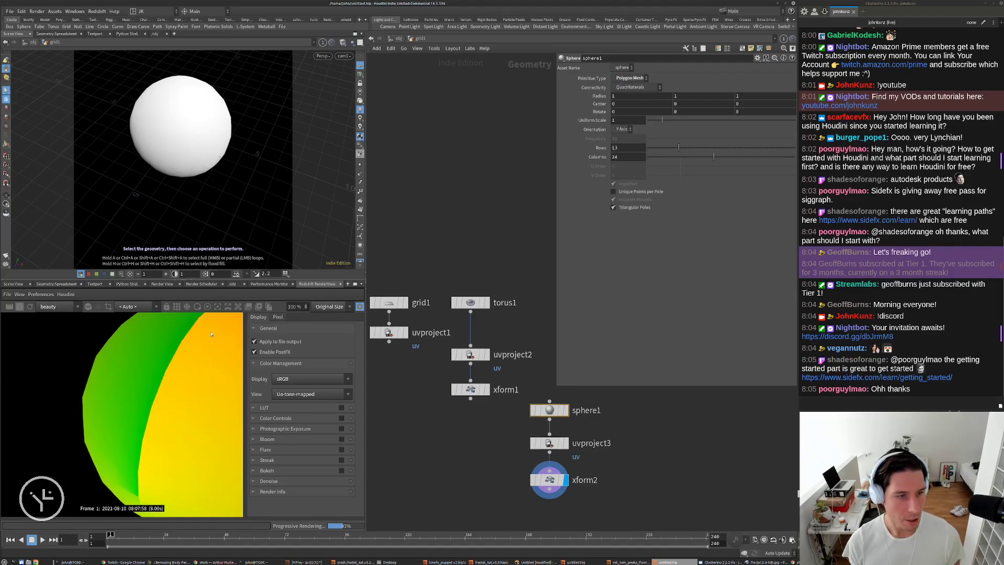
scroll(171, 380, down, 2)
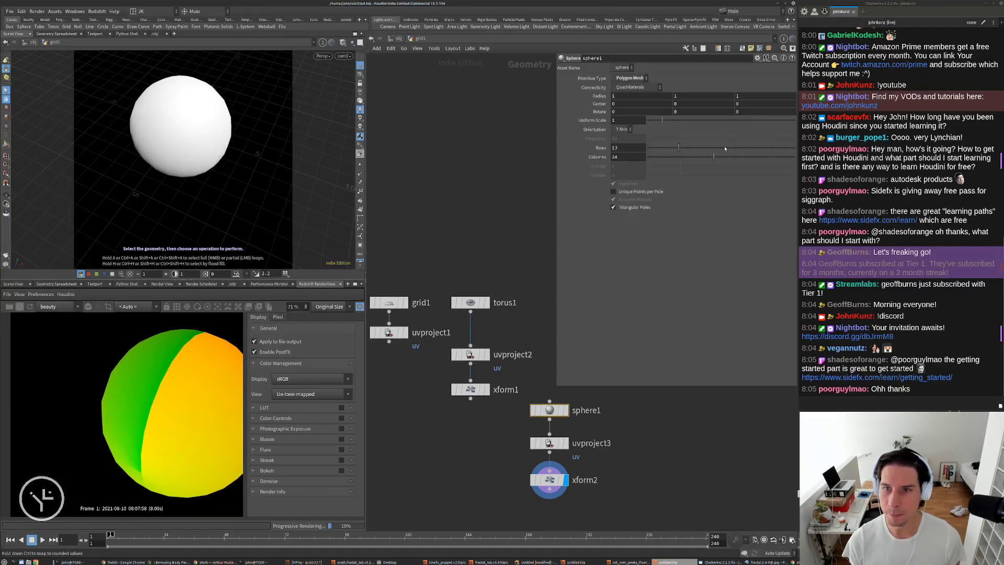
click(704, 148)
click(735, 157)
scroll(105, 408, down, 2)
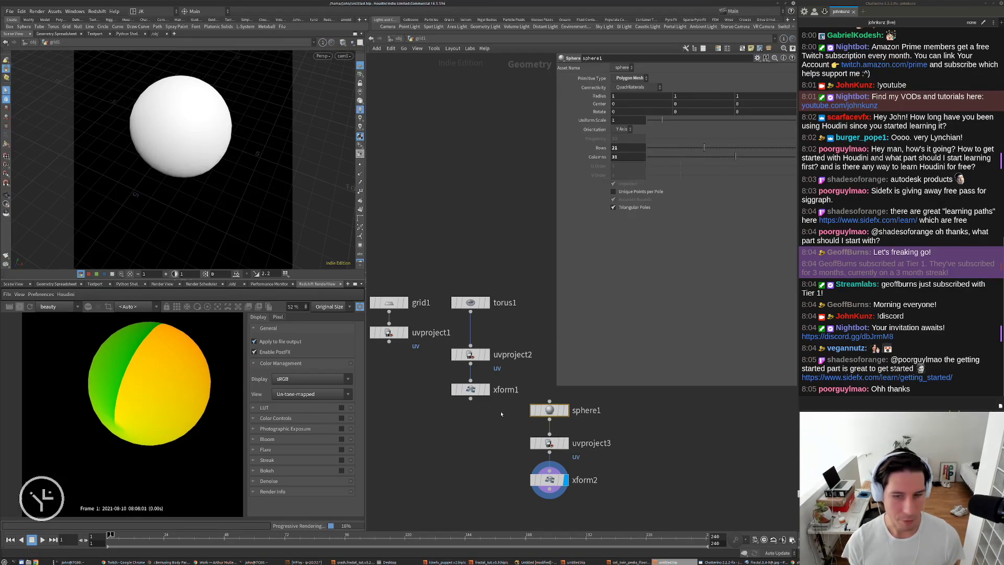
Display the grid's uvproject1 node again and go inside redshift_vopnet1 in matnet1
click(559, 443)
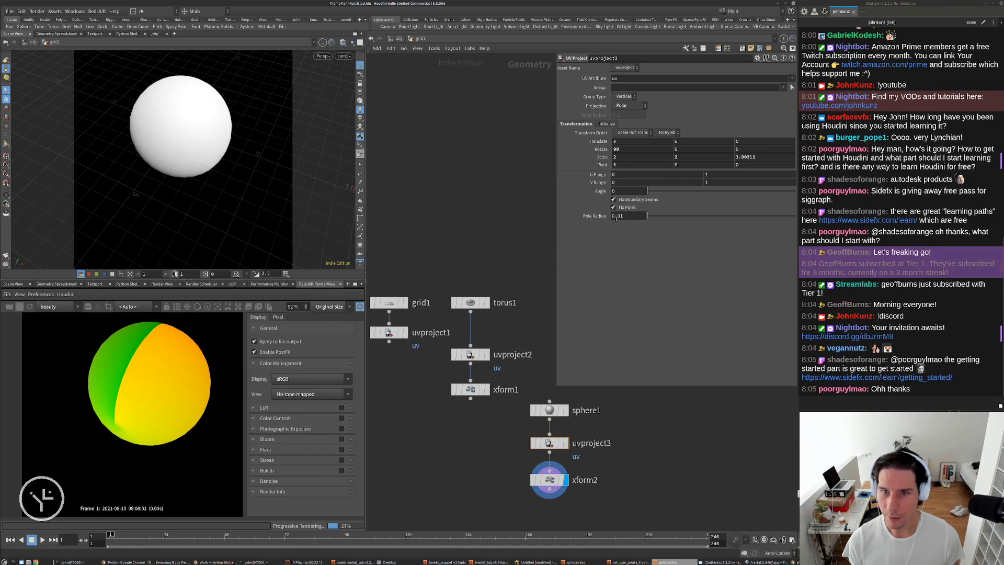
click(406, 332)
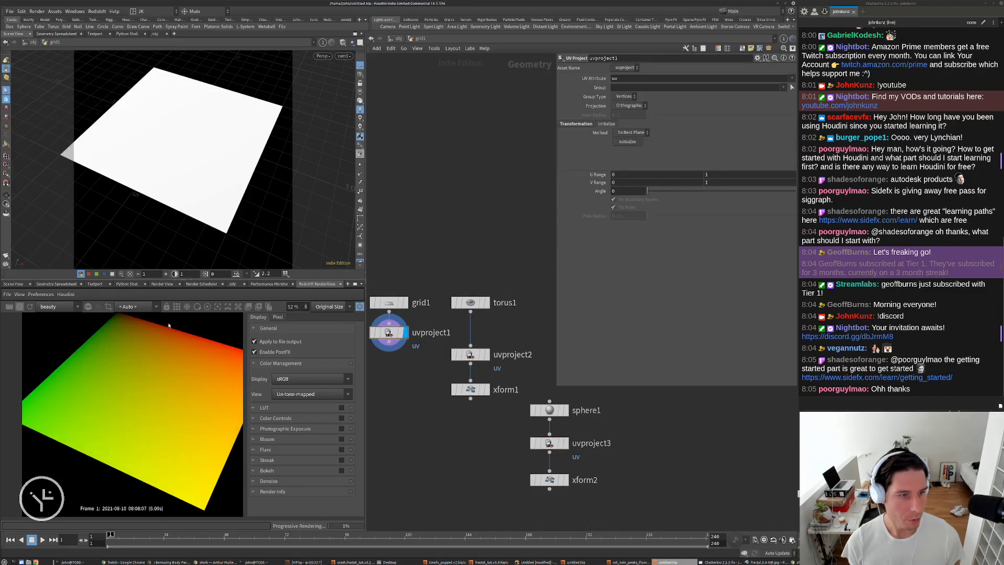
click(398, 38)
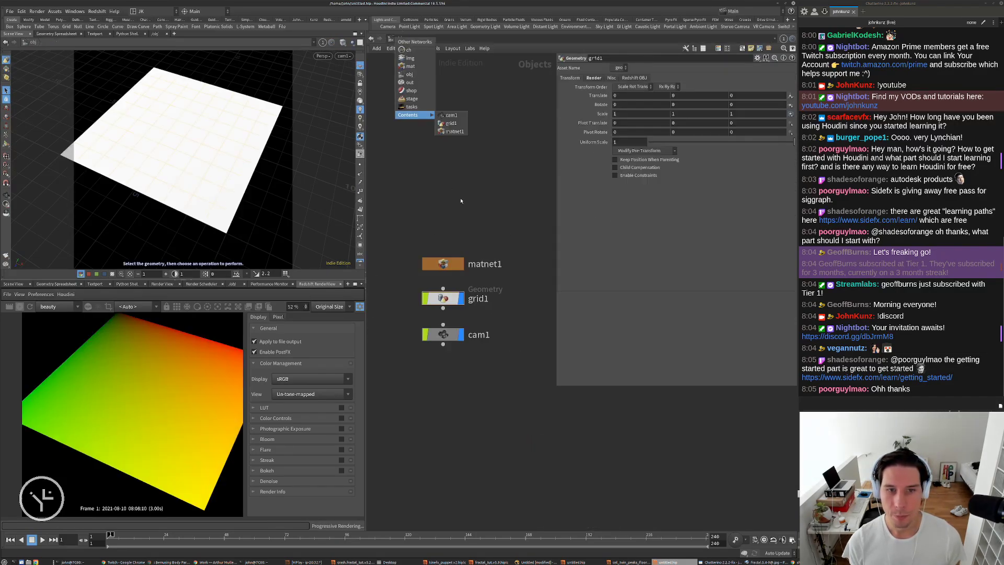
double_click(452, 266)
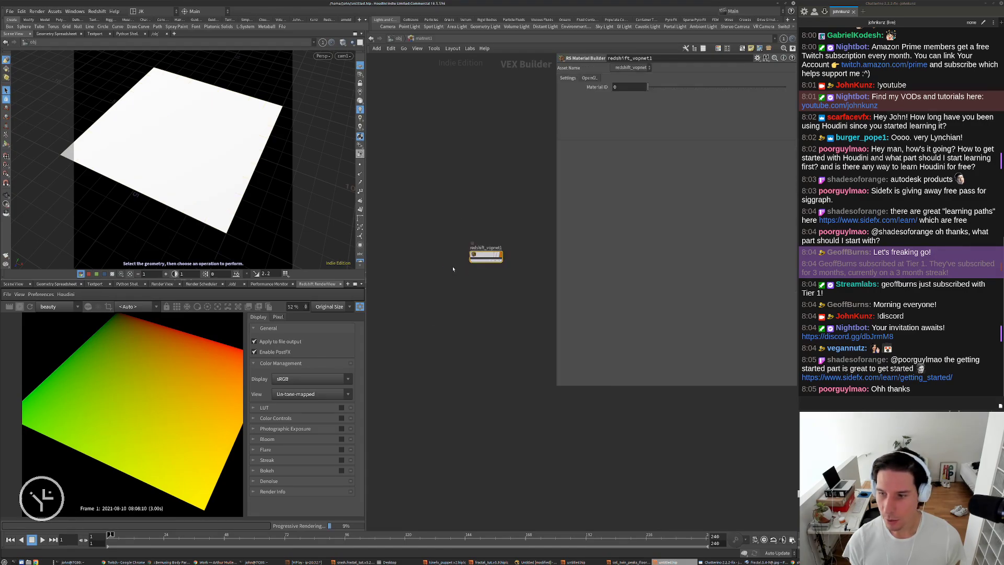
double_click(491, 258)
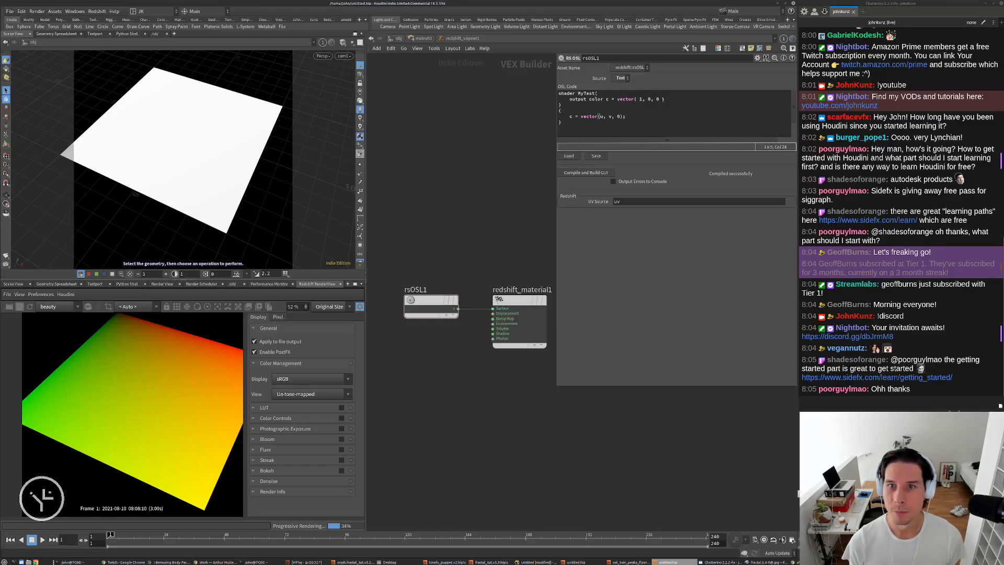
Examine rsOSL1's code, highlighting the shader declaration and the output color parameter, and compare it with the node's output
click(661, 115)
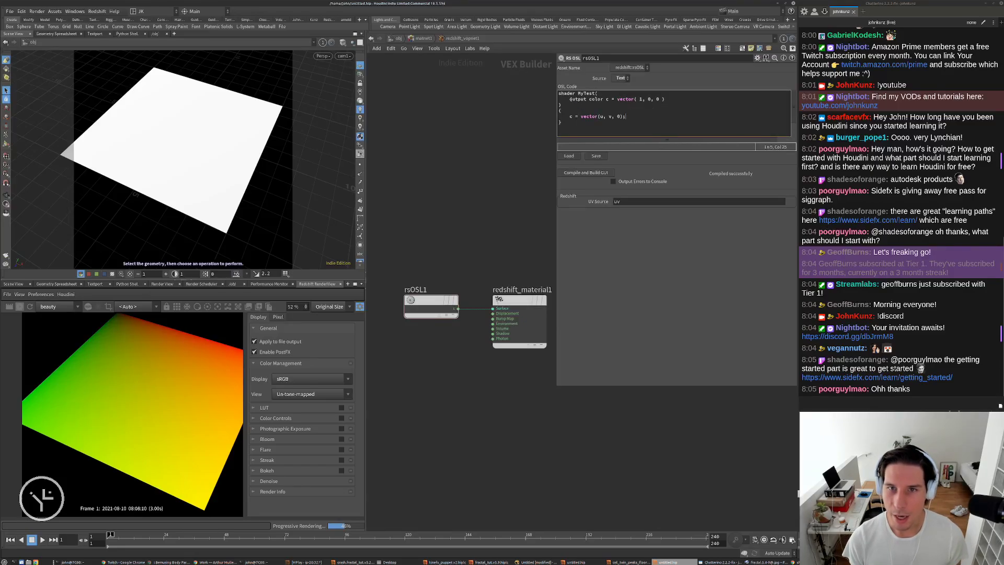
click(659, 109)
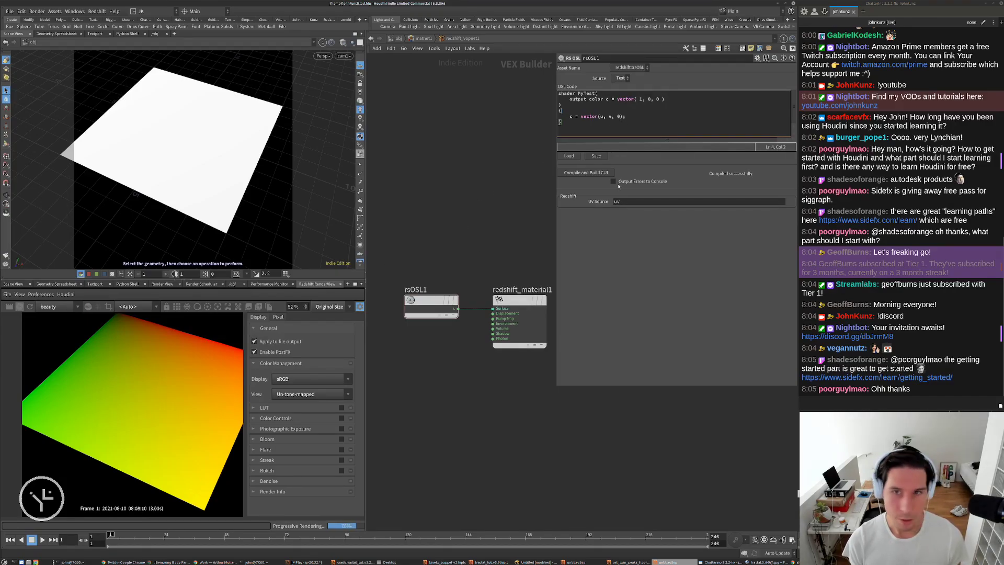
middle_drag(464, 247, 450, 227)
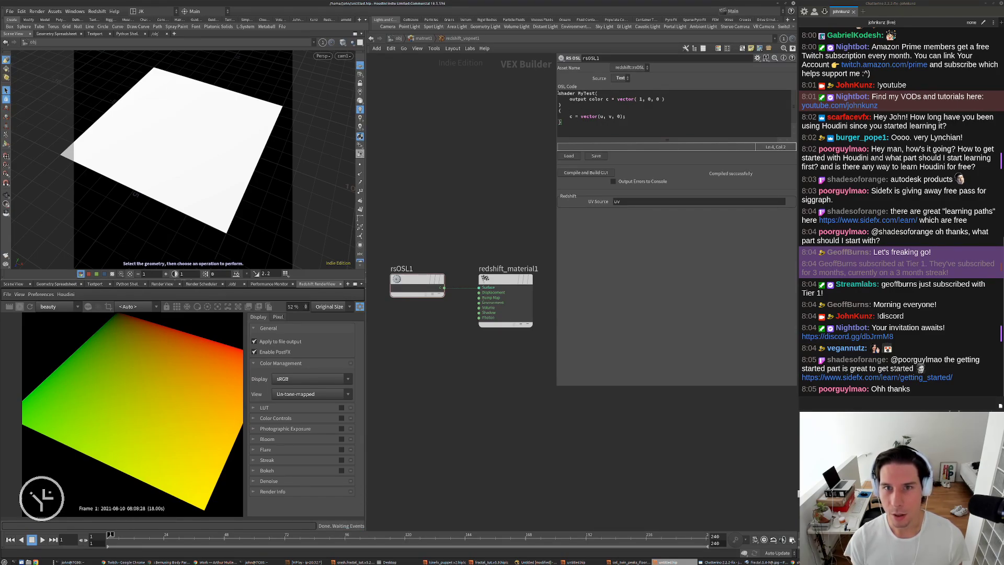
drag(558, 93, 576, 93)
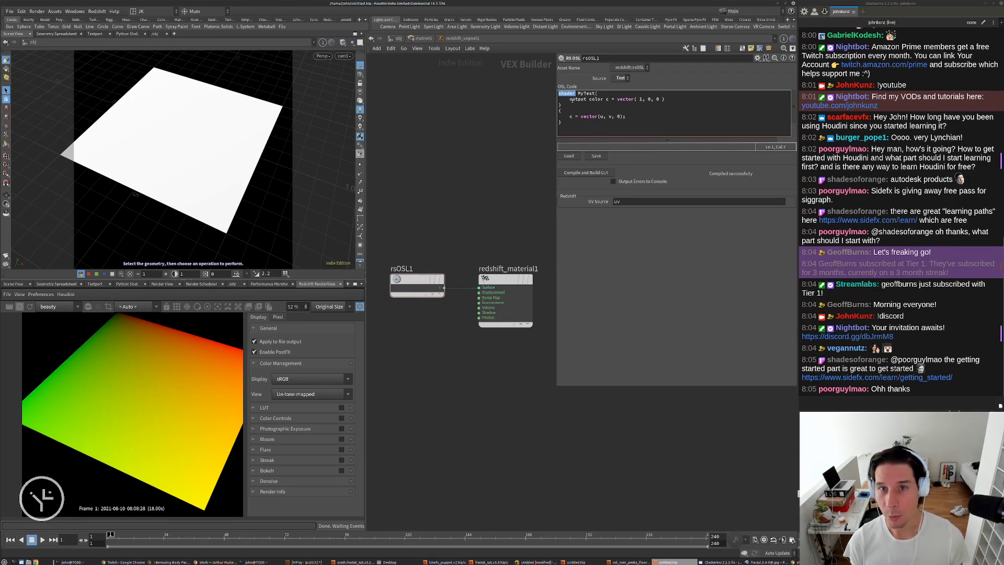
drag(570, 99, 607, 99)
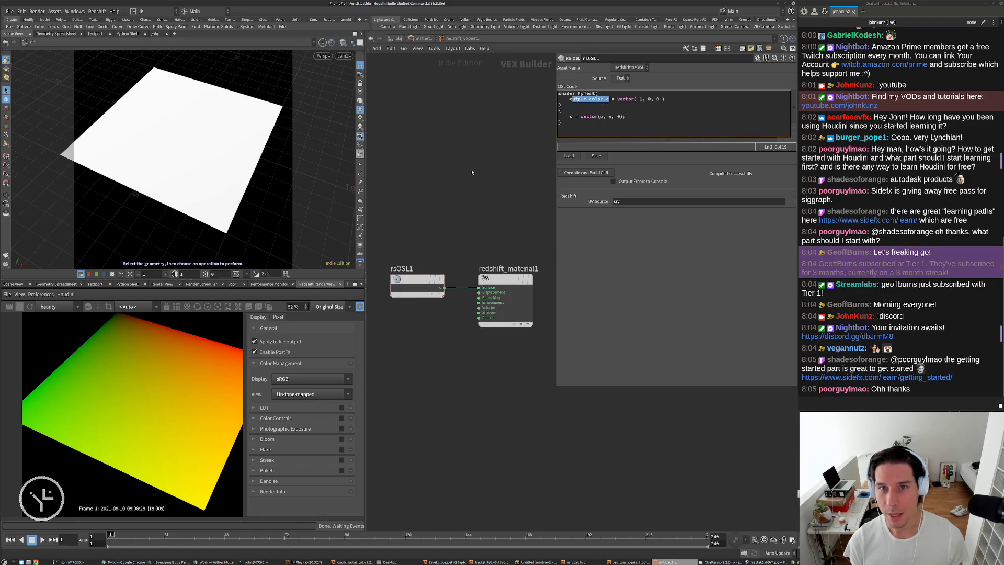
scroll(434, 298, up, 2)
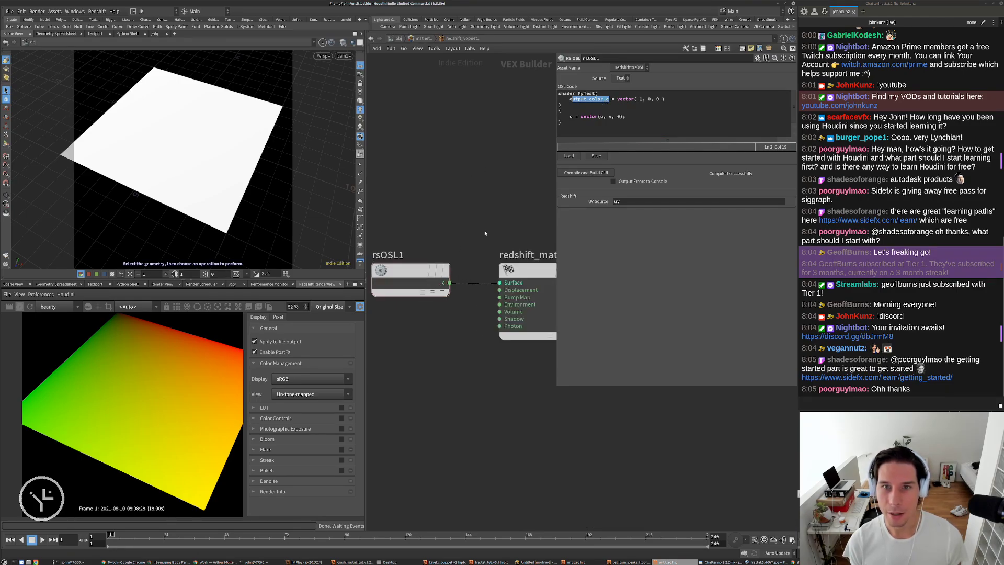
key(End)
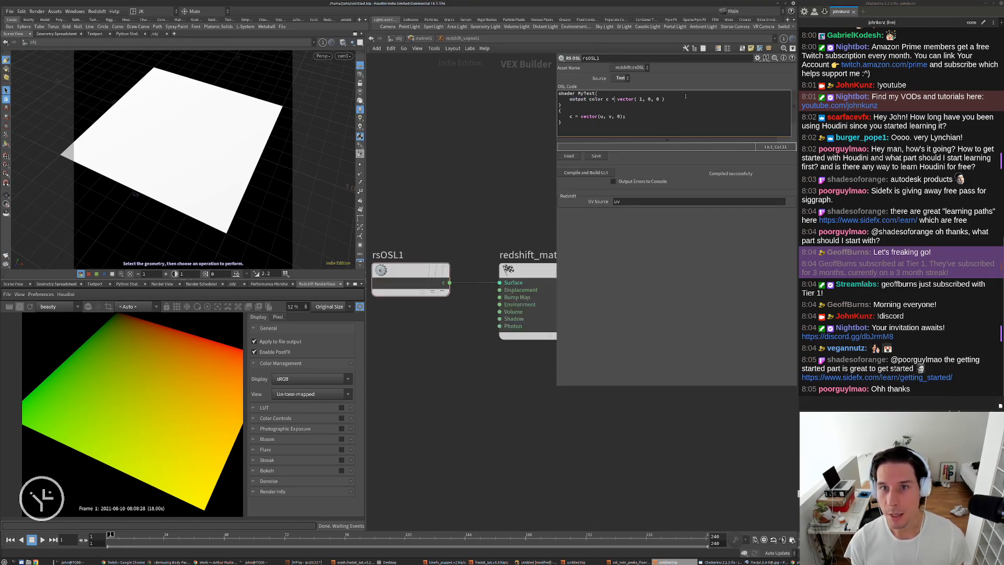
key(shift+Down)
shift+click(565, 94)
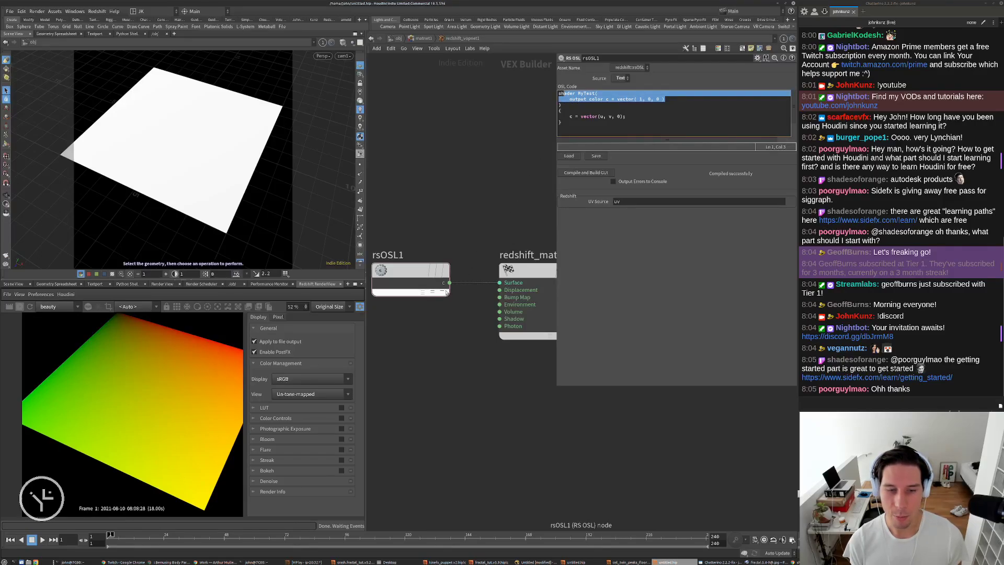
Add a second RS OSL node above rsOSL1 and reselect rsOSL1 to compare their settings
key(Tab)
text(osl)
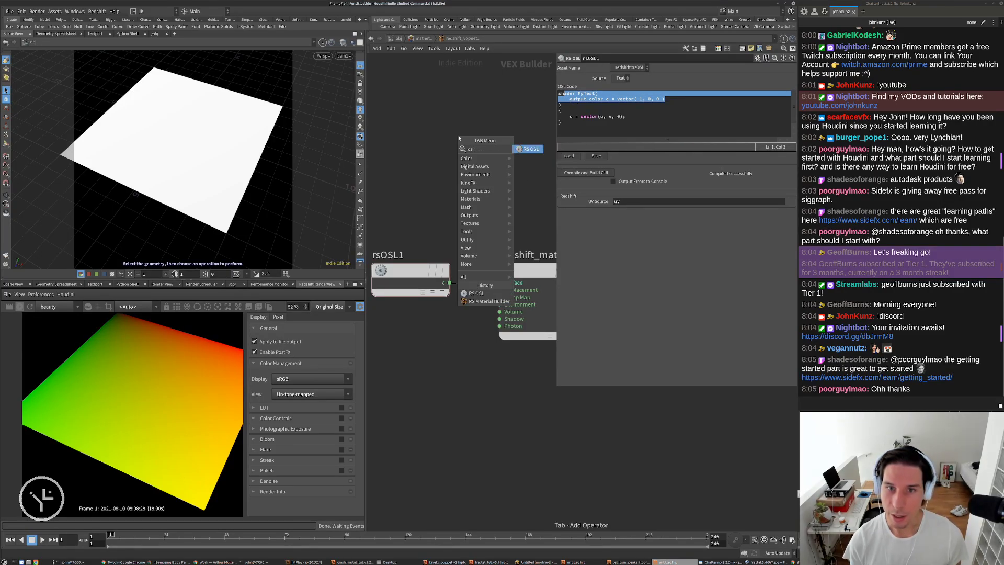
key(Return)
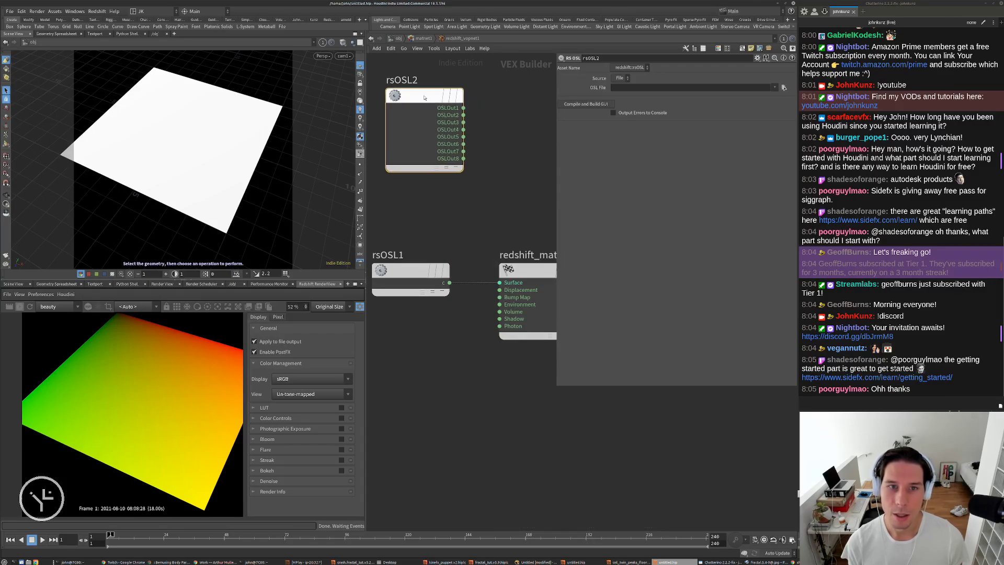
click(448, 108)
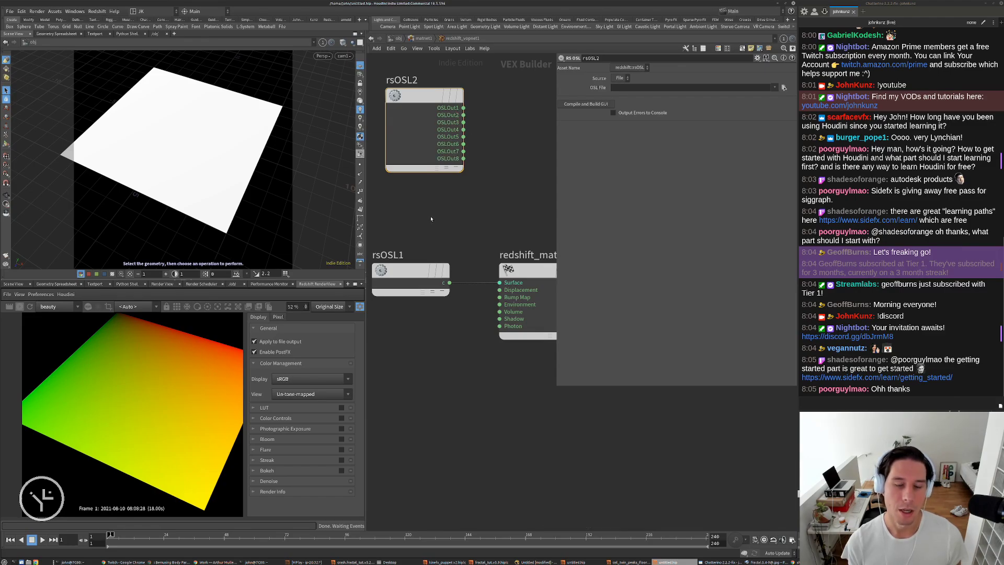
scroll(432, 220, down, 2)
drag(425, 135, 416, 118)
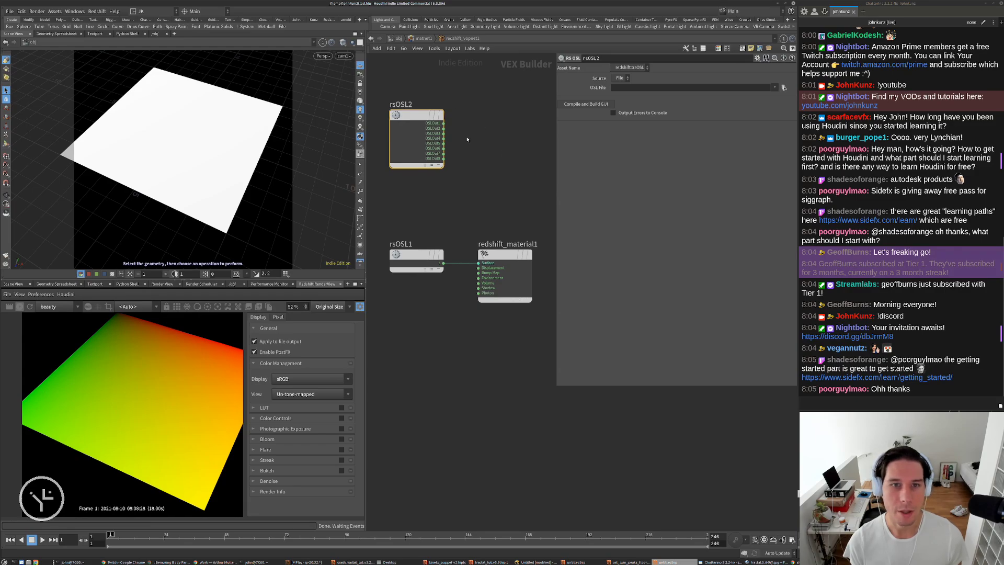
click(423, 260)
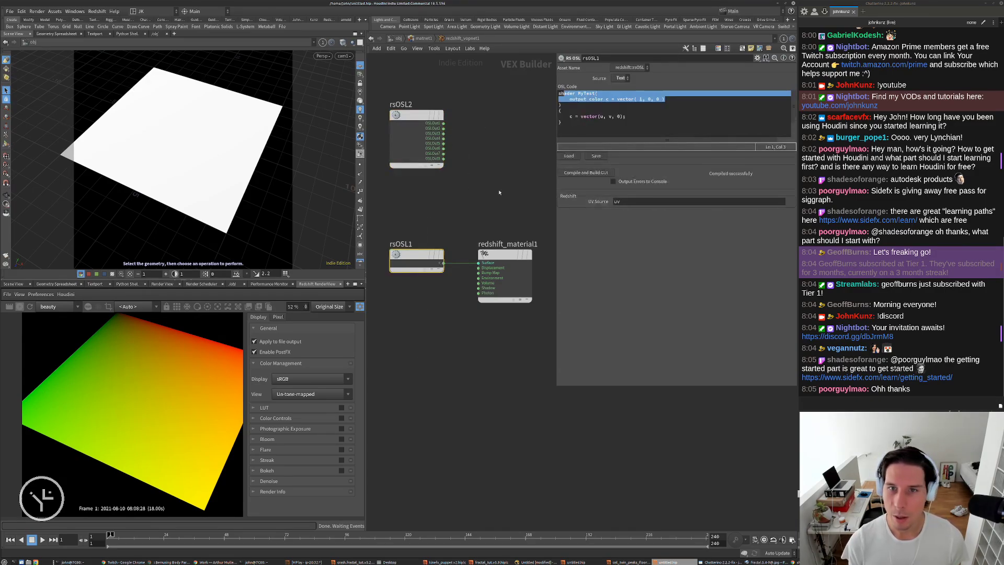
Comment out the c = vector(u, v, 0) line in rsOSL1's code and recompile the shader
click(650, 130)
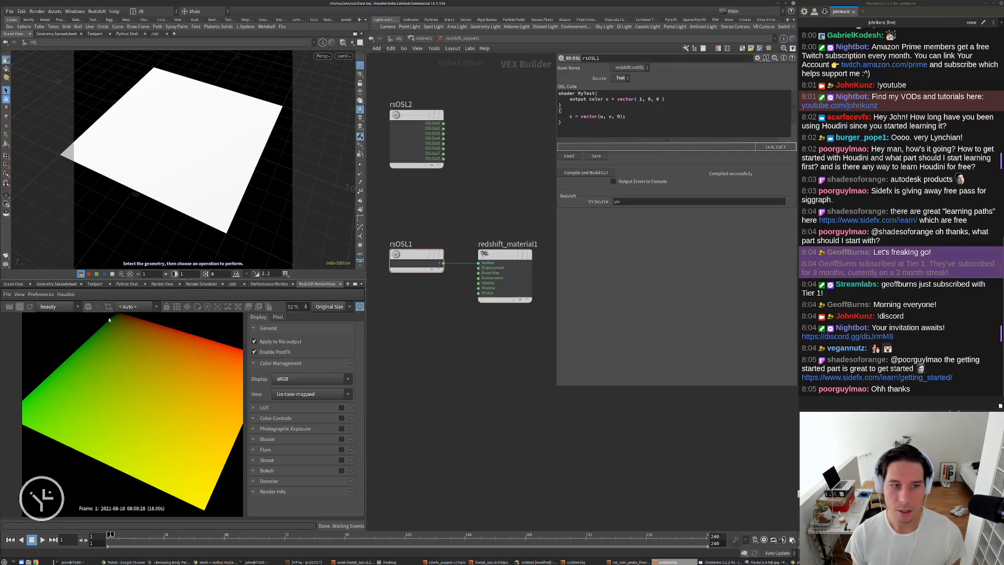
click(566, 116)
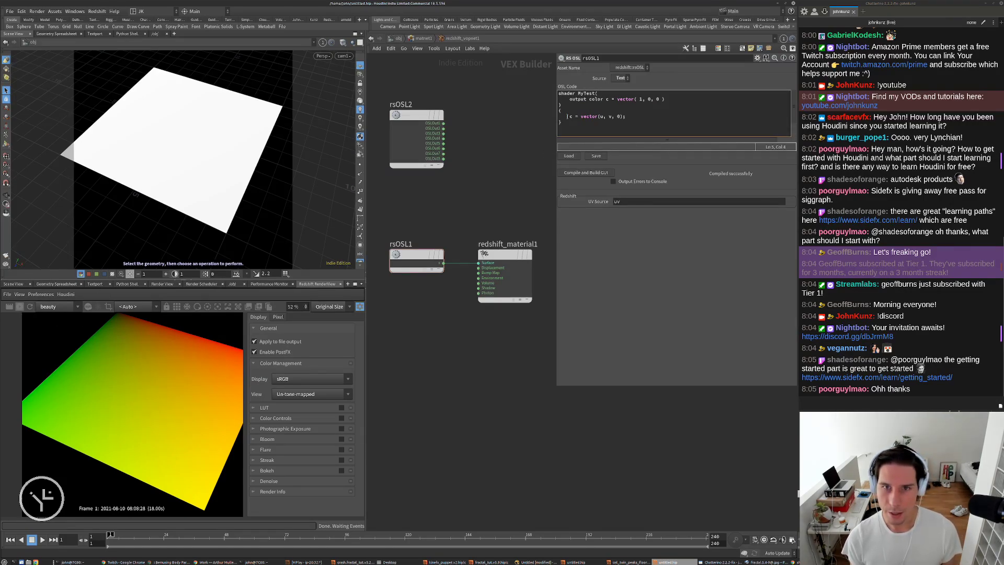
text(//)
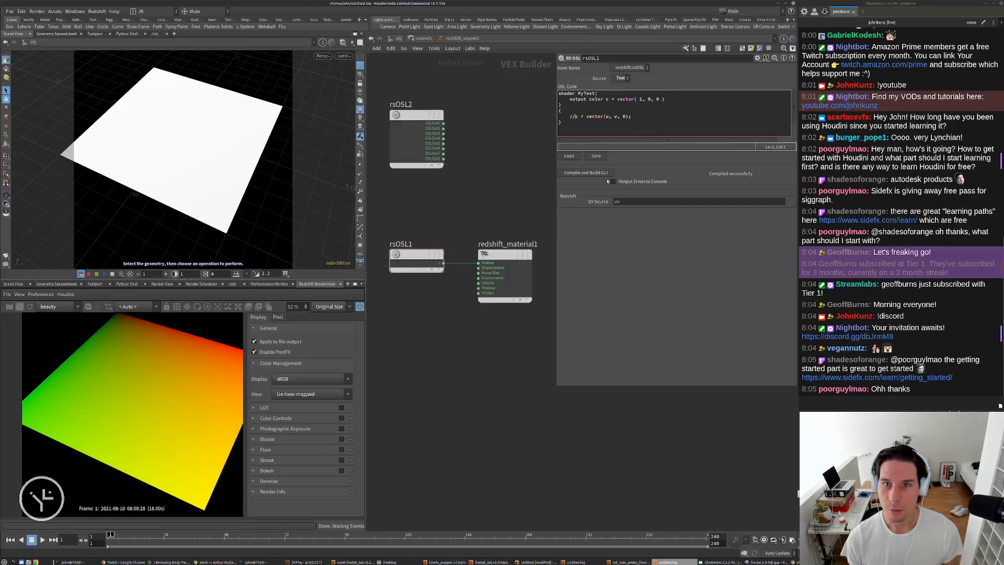
click(582, 176)
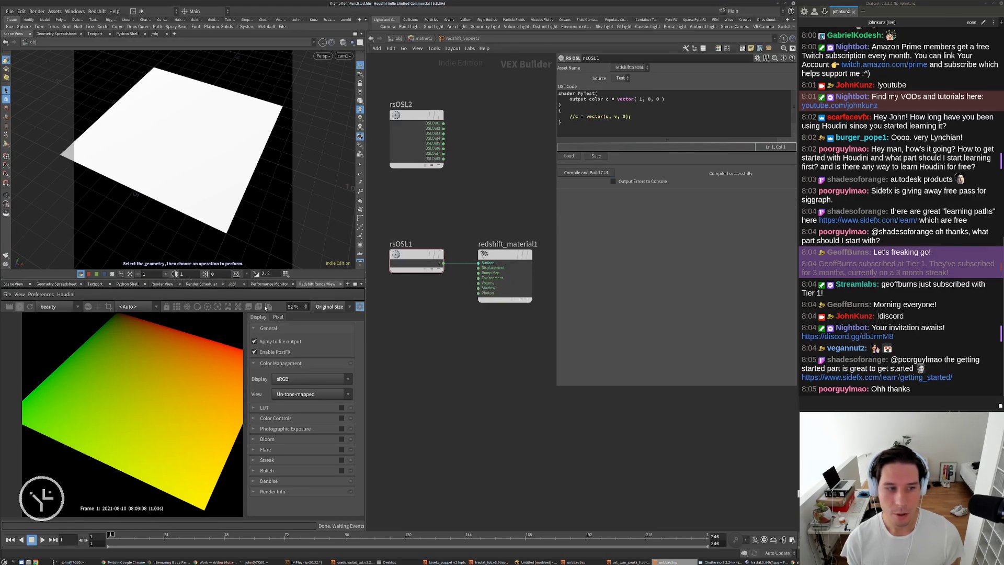
scroll(124, 401, down, 2)
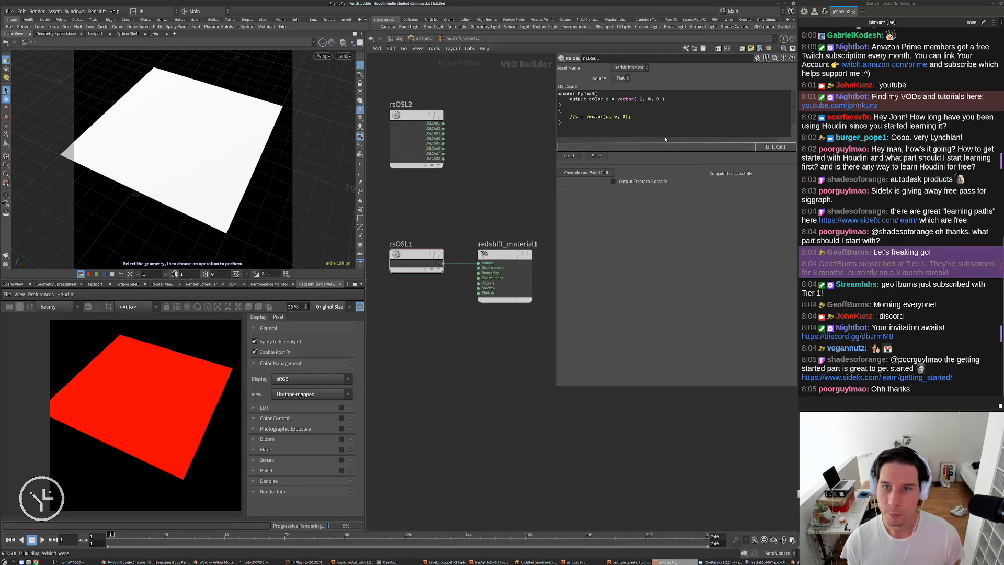
Examine the default value vector(1, 0, 0) of the output color c in rsOSL1's code
drag(639, 100, 661, 100)
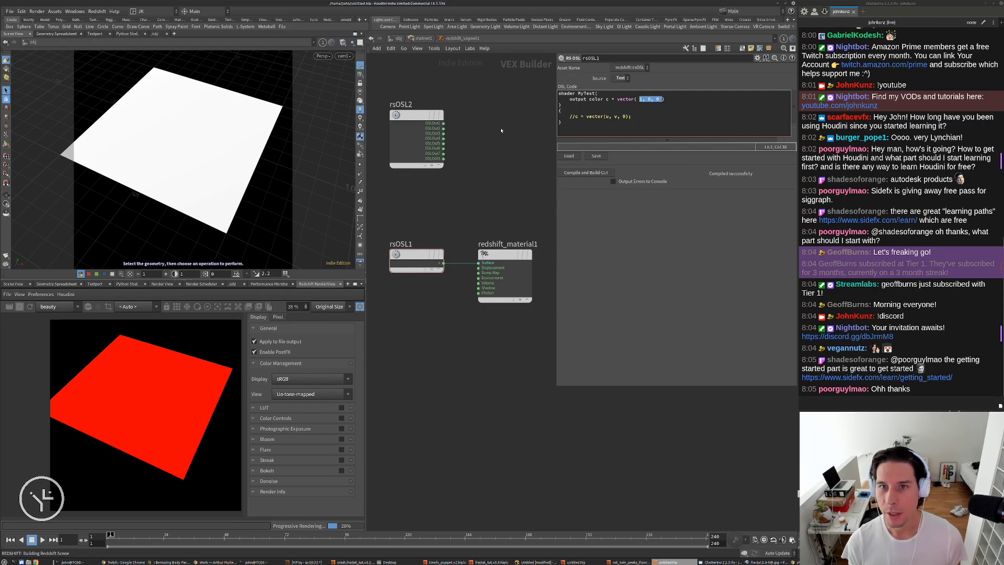
click(635, 102)
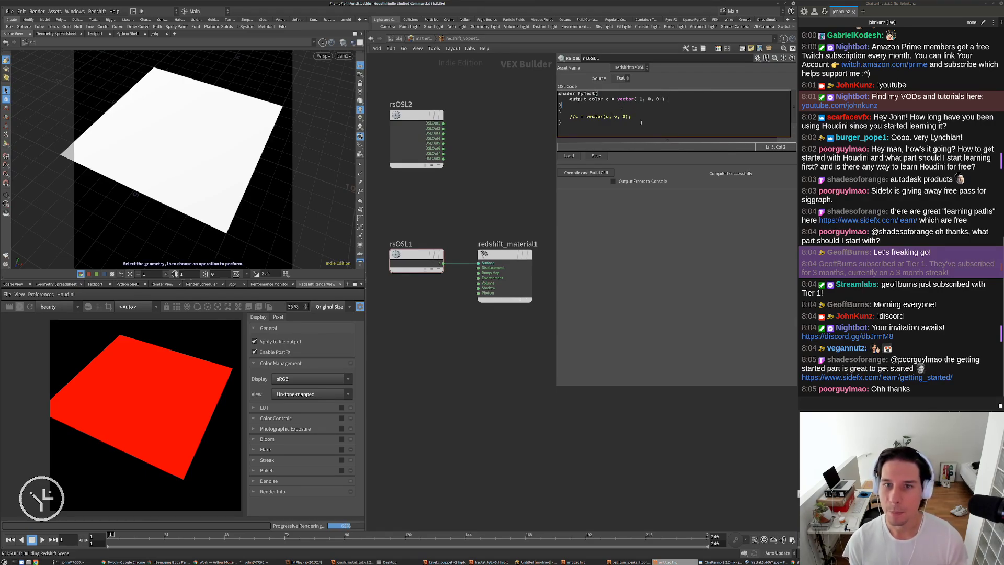
middle_drag(501, 204, 500, 190)
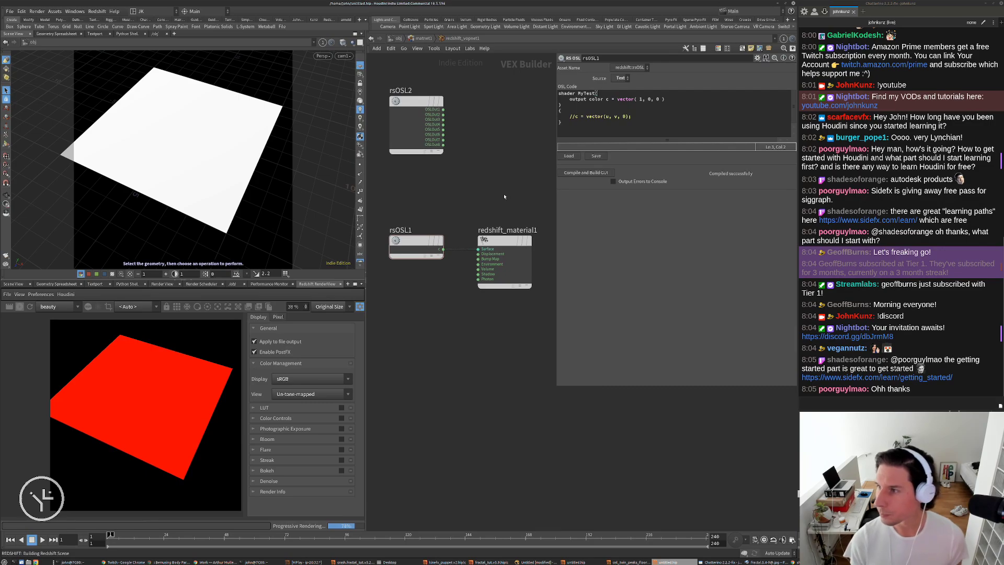
Uncomment the c = vector(u, v, 0) line in rsOSL1's code and recompile the shader
click(574, 114)
click(575, 116)
key(BackSpace)
key(BackSpace)
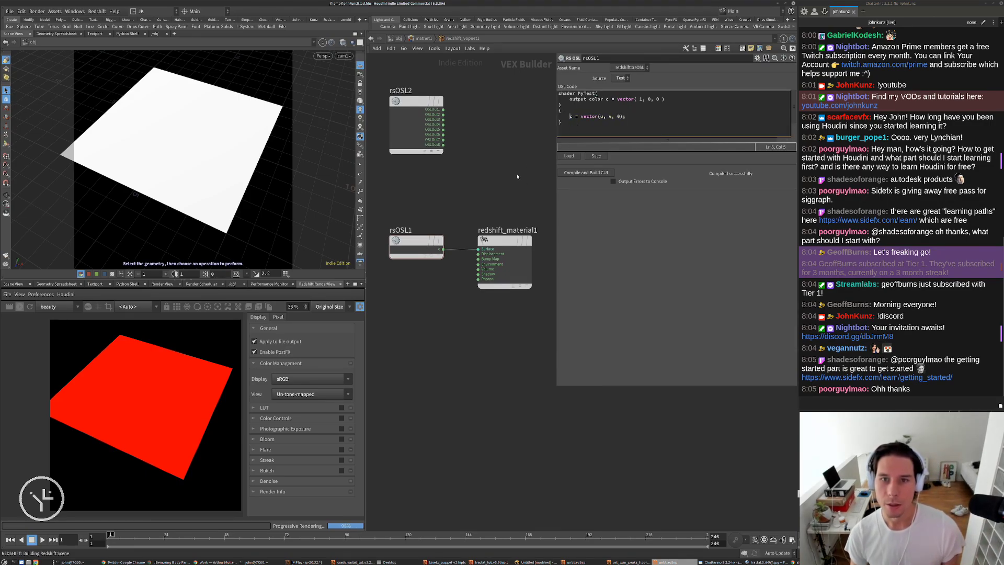
click(577, 174)
click(578, 173)
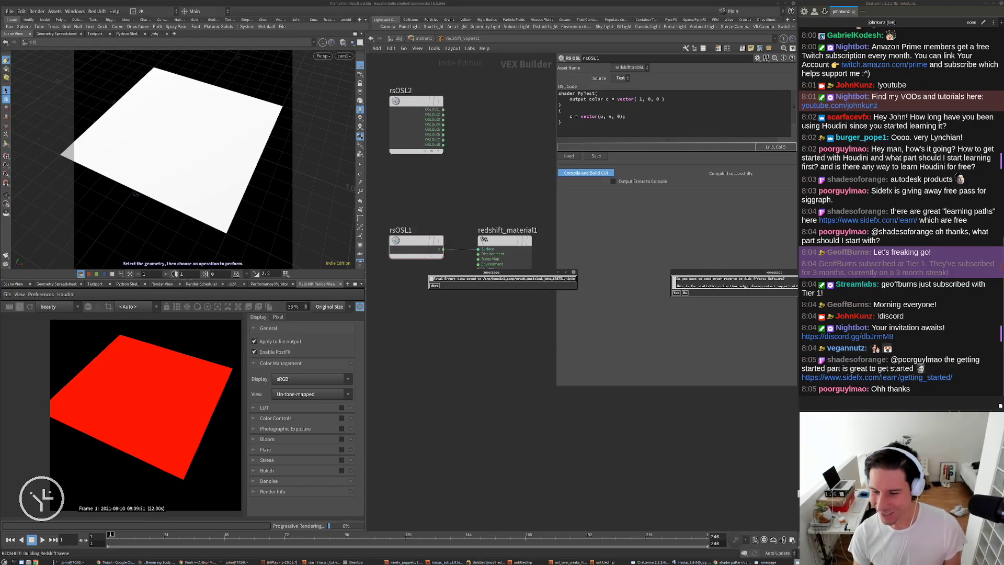
Dismiss the crash report request and the fatal error message, returning to the terminal
drag(736, 275, 560, 304)
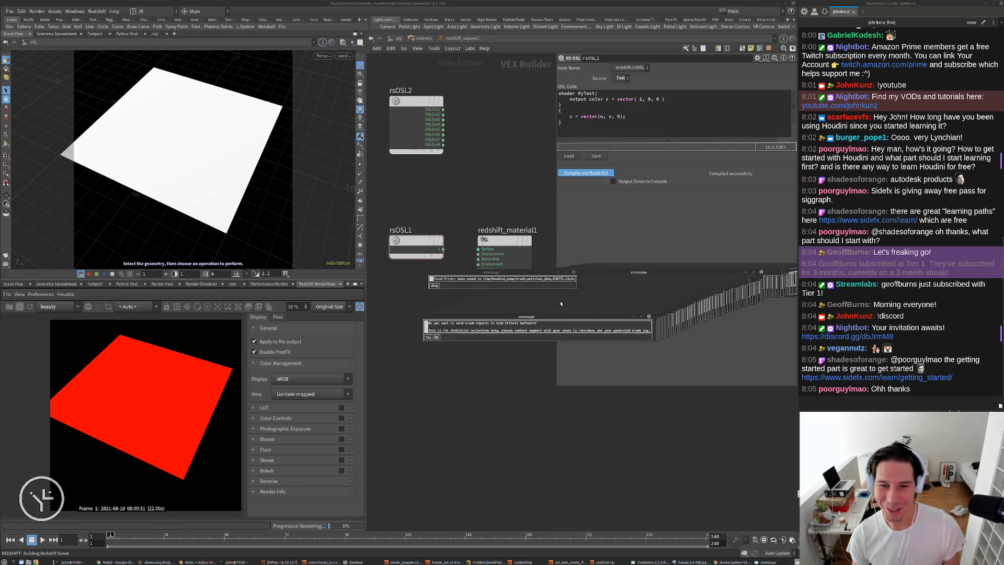
click(649, 317)
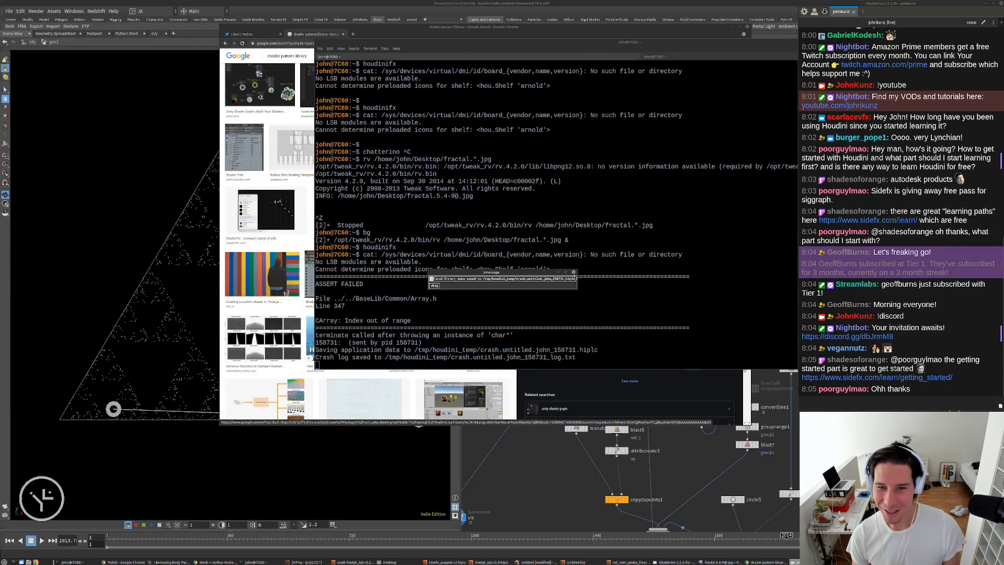
key(Return)
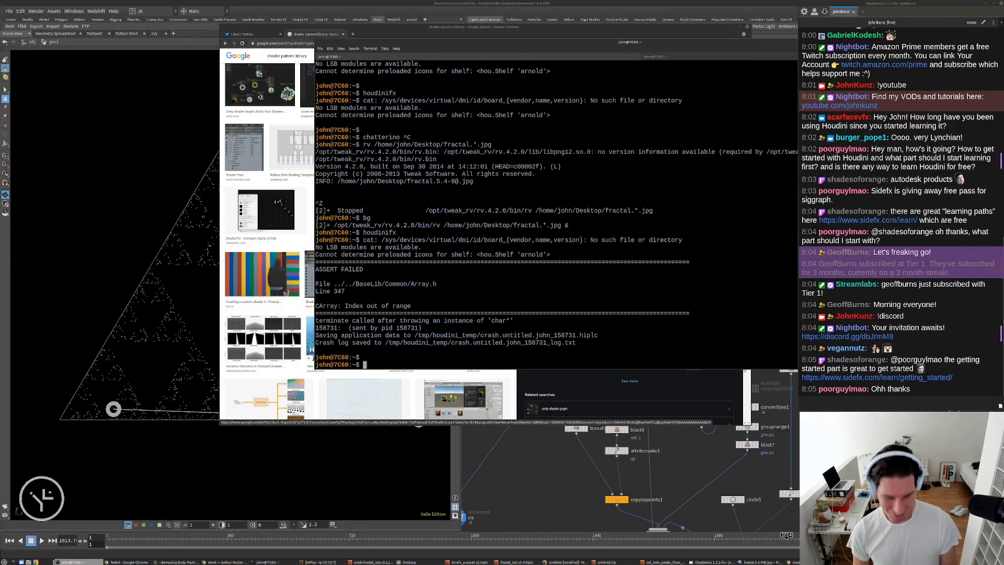
Relaunch Houdini from the terminal with houdinifx, loading the crash-saved .hiplc scene from /tmp/houdini_temp
text(houdinifx)
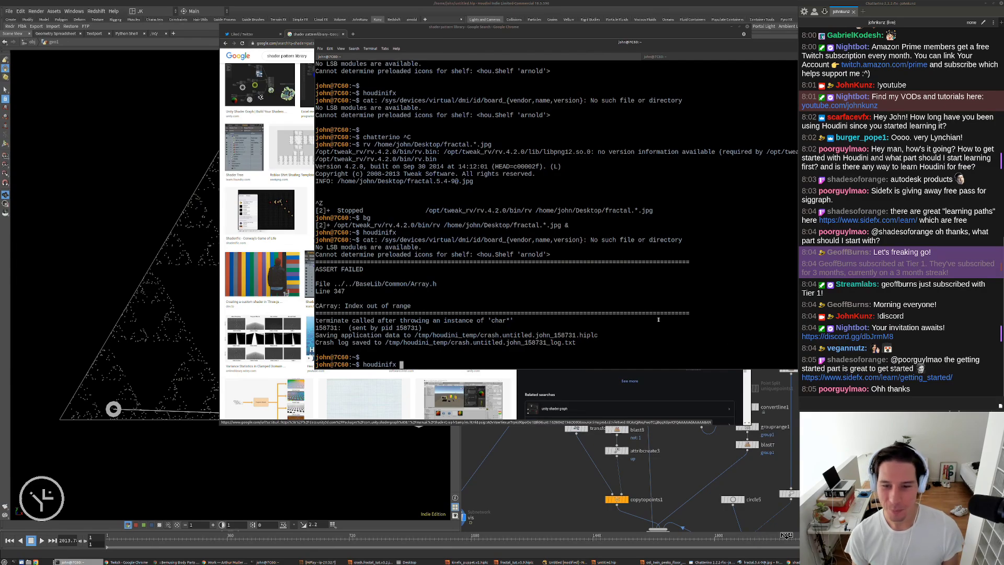
drag(599, 335, 413, 335)
middle_click(414, 335)
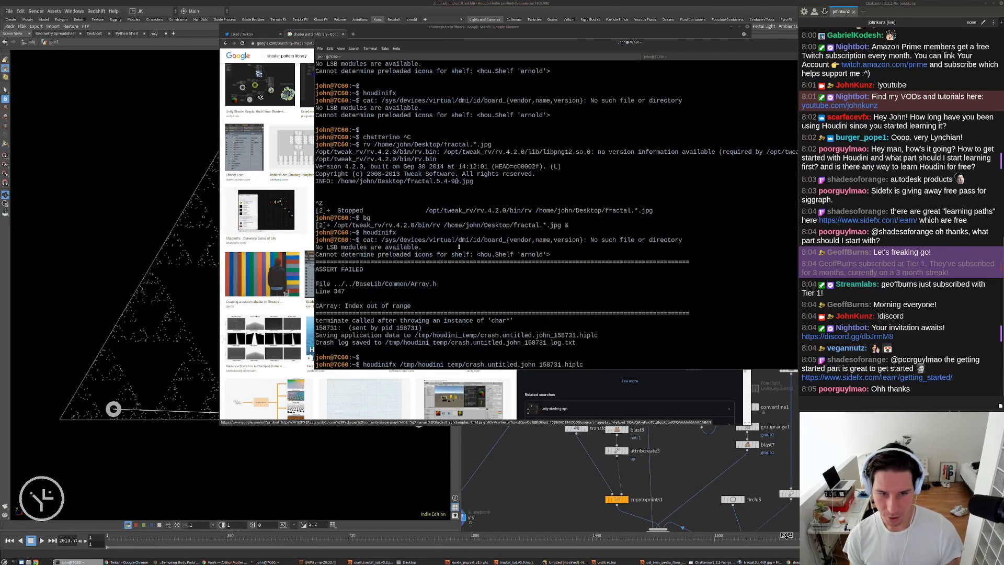
key(Return)
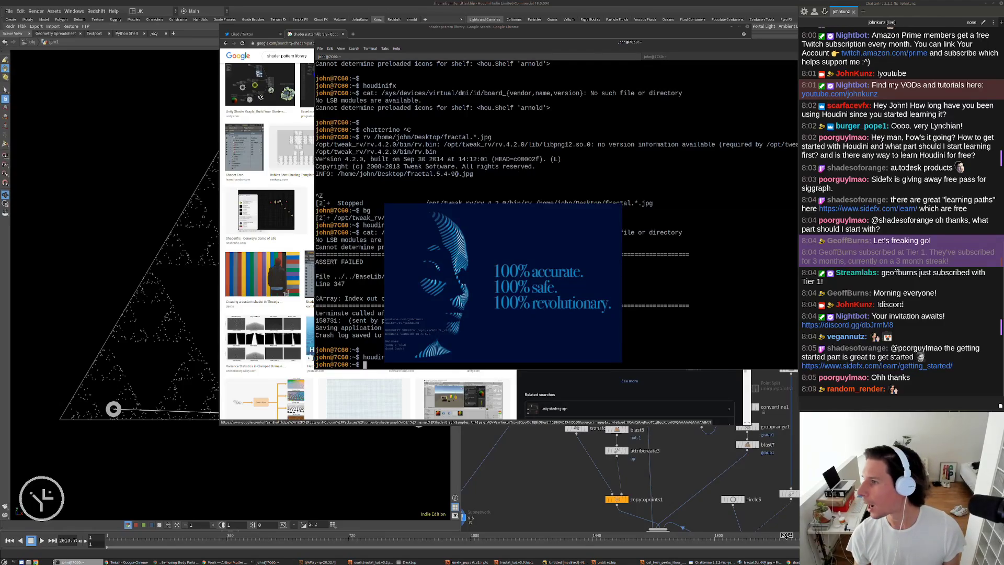
Bring the osl-languagespec.pdf browser window into view and go to its Contents page
drag(1003, 209, 410, 109)
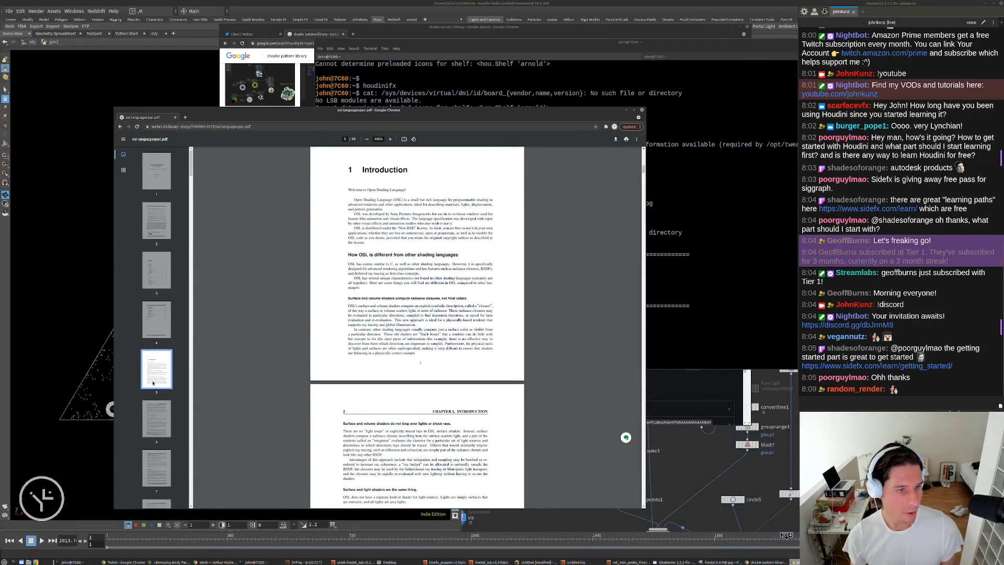
scroll(182, 248, down, 2)
click(159, 259)
click(161, 230)
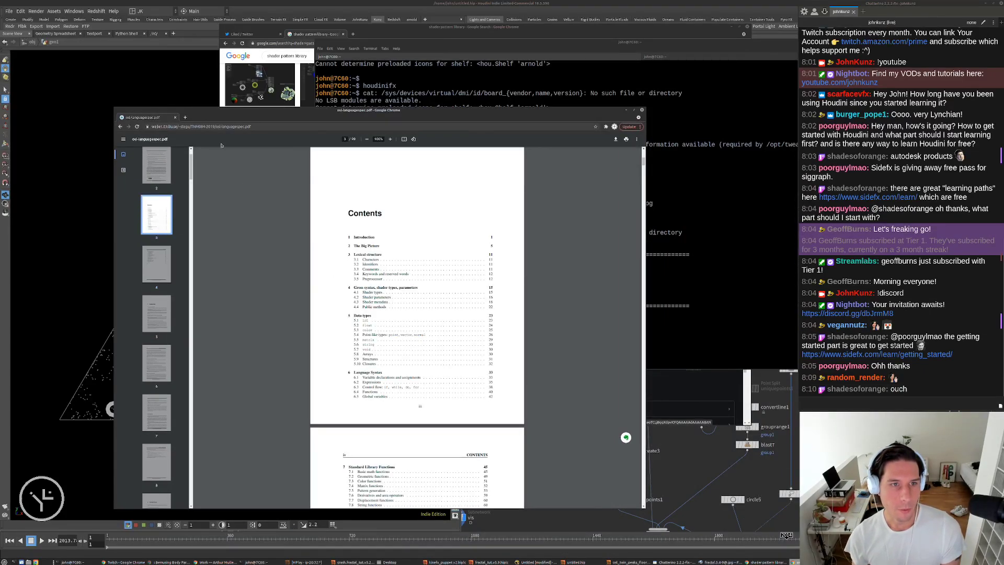
Copy the OSL language specification PDF's web address and post it in the stream chat
click(270, 127)
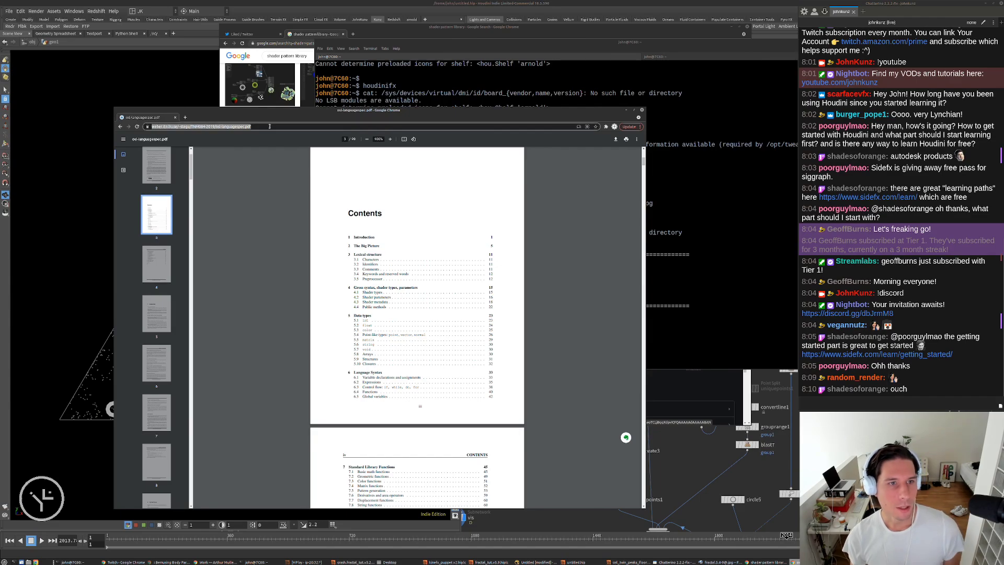
key(ctrl+c)
click(861, 398)
key(ctrl+v)
key(Return)
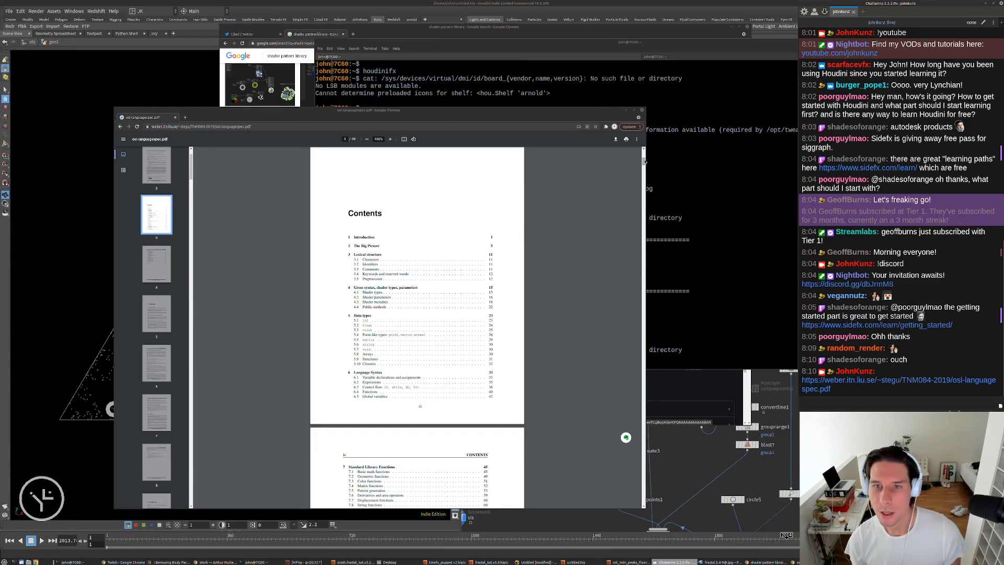
Browse the specification's Introduction and The Big Picture chapters through to the Shader parameters section
click(158, 313)
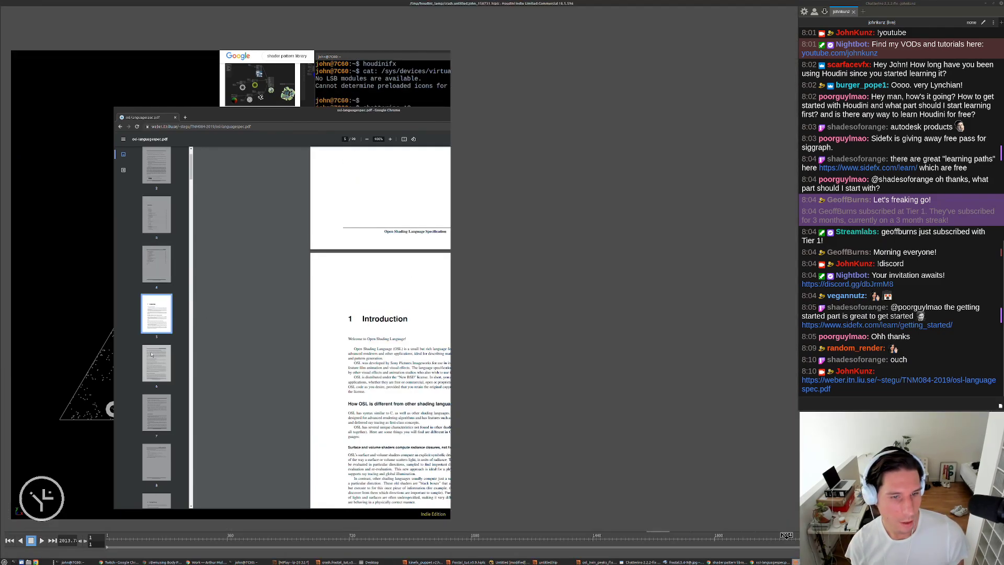
click(600, 561)
click(771, 561)
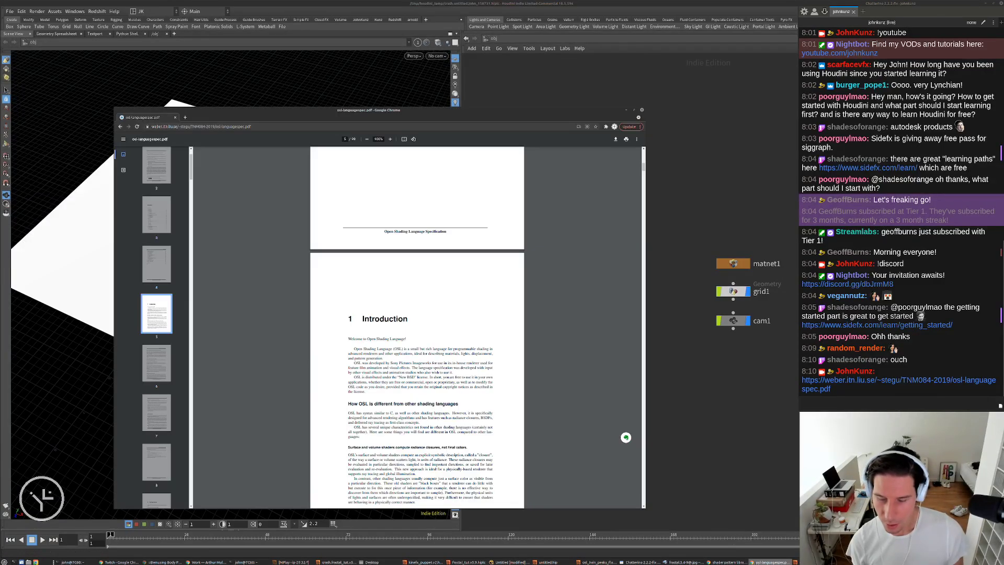
click(156, 362)
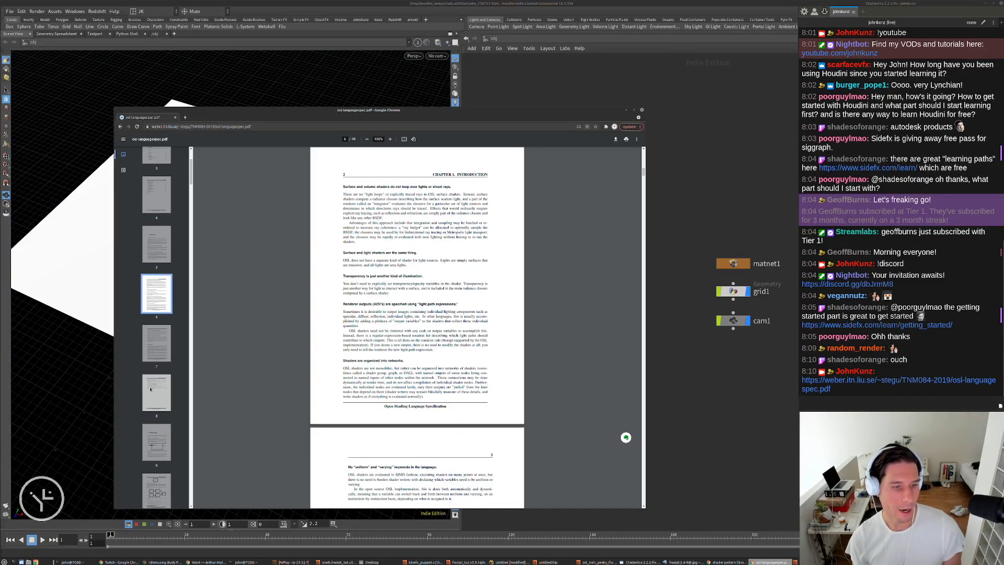
scroll(149, 413, down, 2)
click(156, 483)
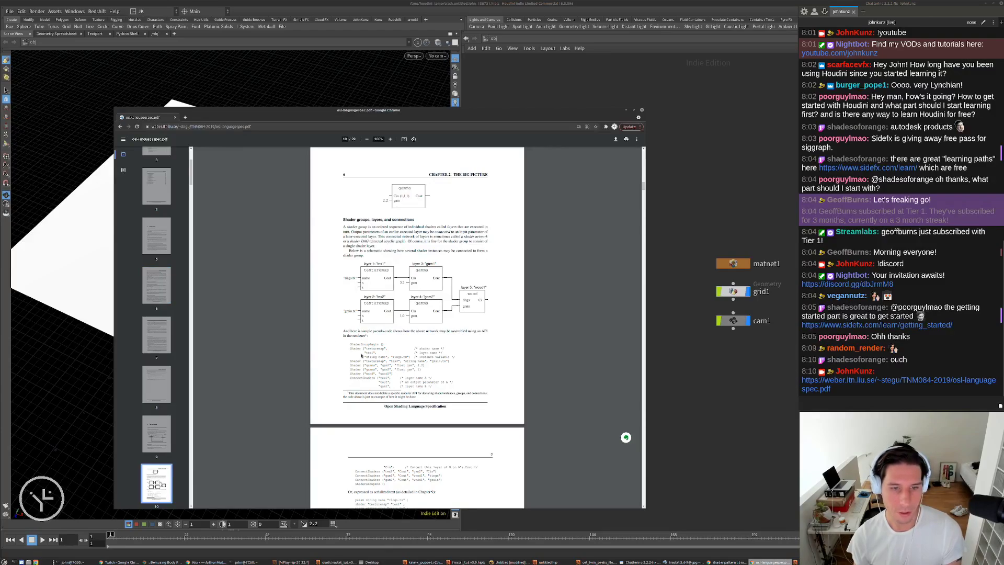
scroll(157, 324, down, 10)
click(156, 460)
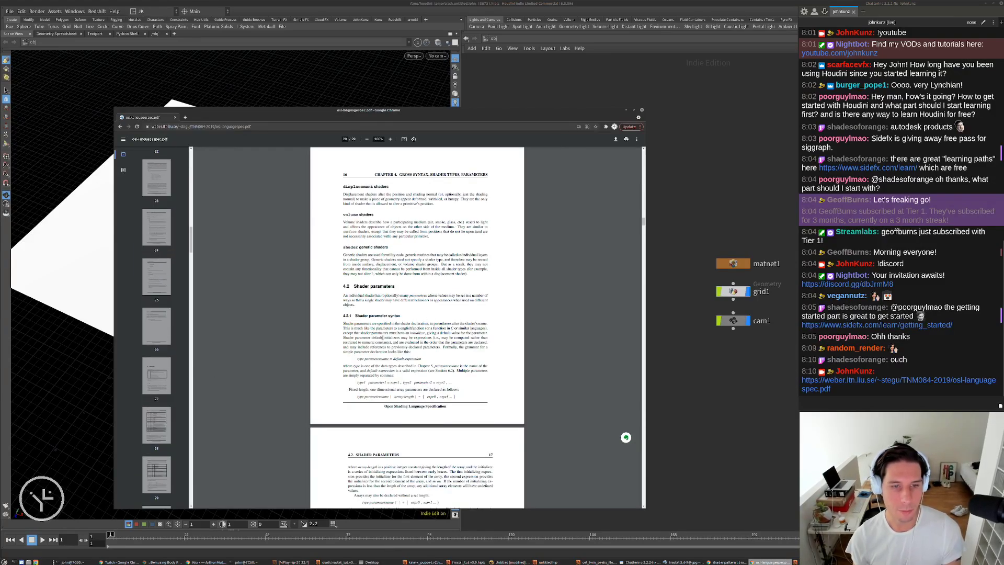
Look through the Data types chapter, covering the float and color sections through to Closures
scroll(156, 413, down, 1)
click(157, 383)
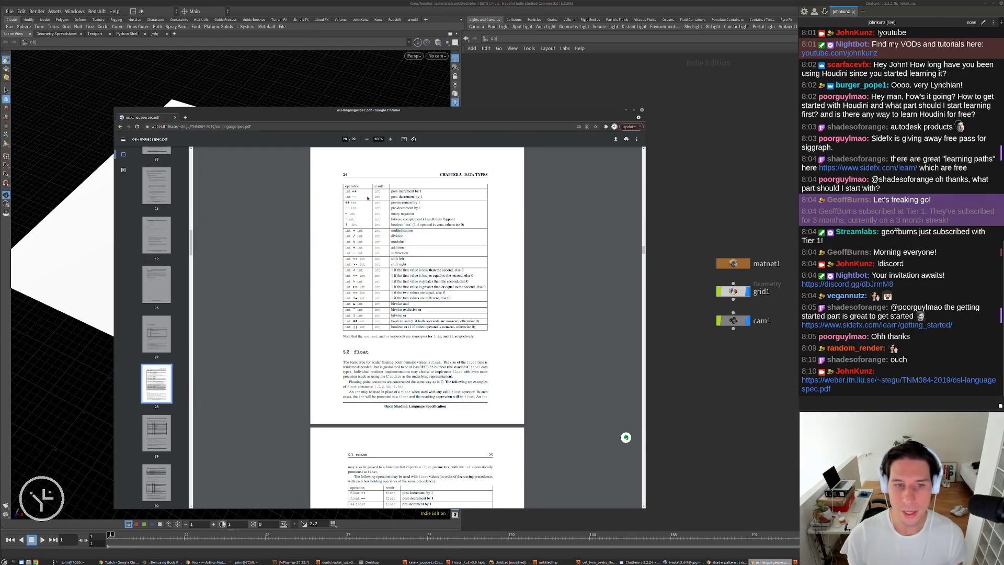
click(156, 433)
scroll(157, 398, down, 3)
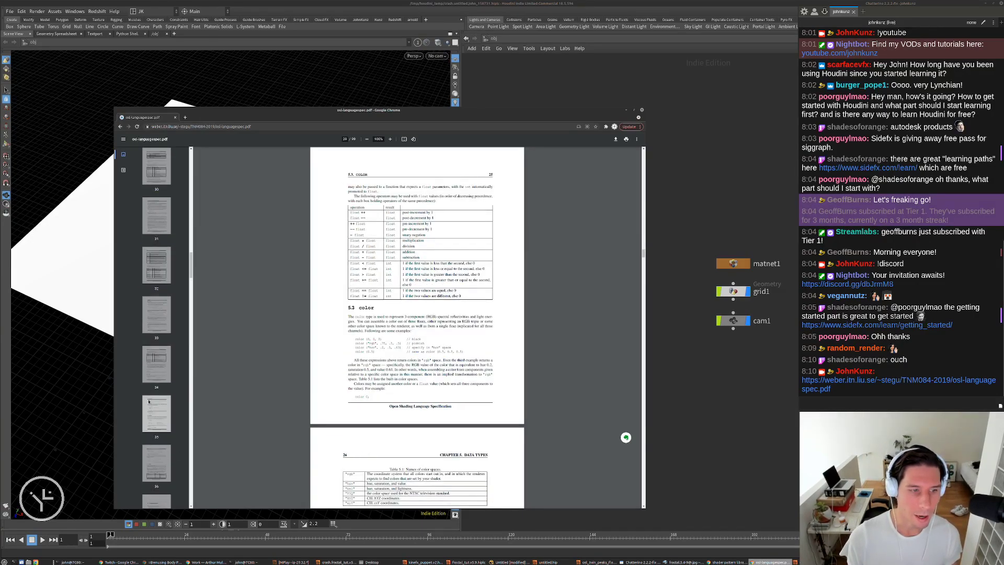
click(163, 367)
scroll(160, 366, down, 3)
click(156, 335)
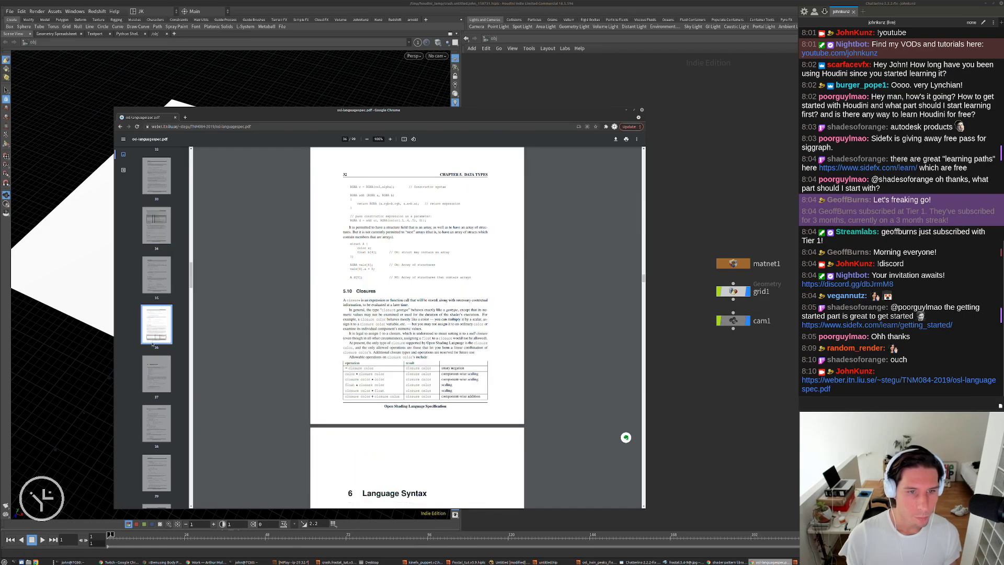
Skim the Language Syntax chapter's control flow section and the Standard Library Functions chapter's mathematical constants and functions
scroll(155, 353, down, 5)
click(156, 339)
scroll(160, 350, down, 5)
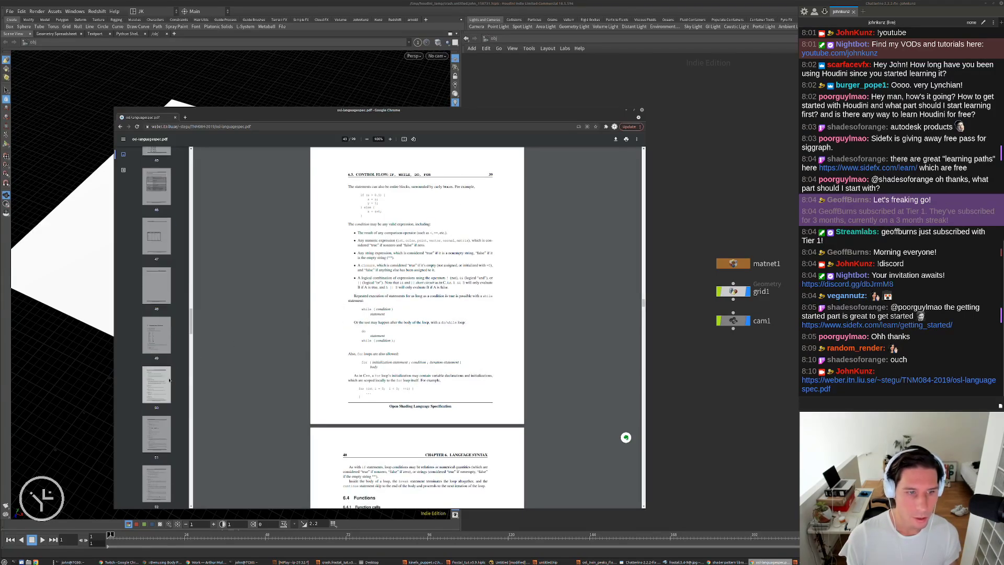
click(163, 342)
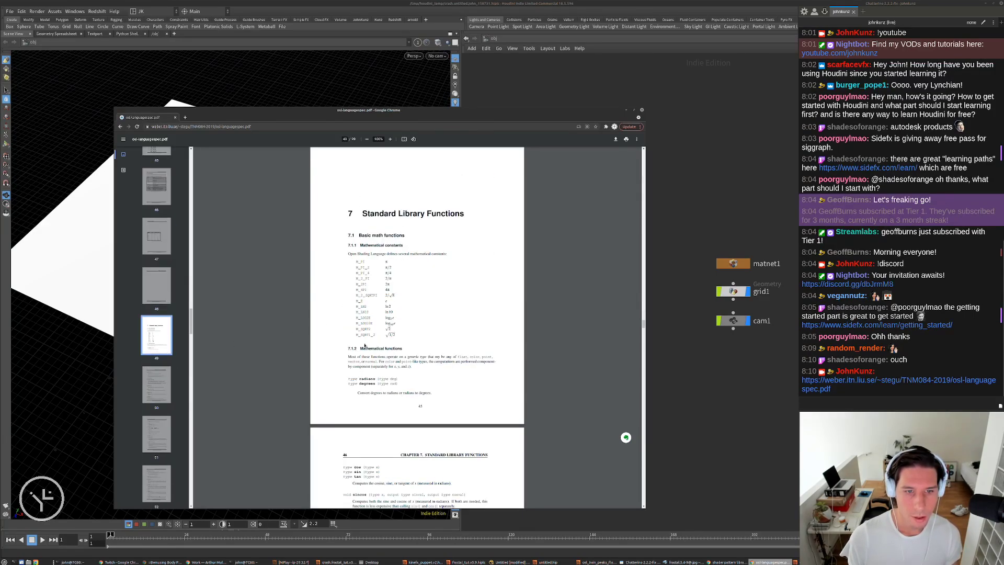
scroll(359, 246, down, 1)
scroll(368, 253, down, 4)
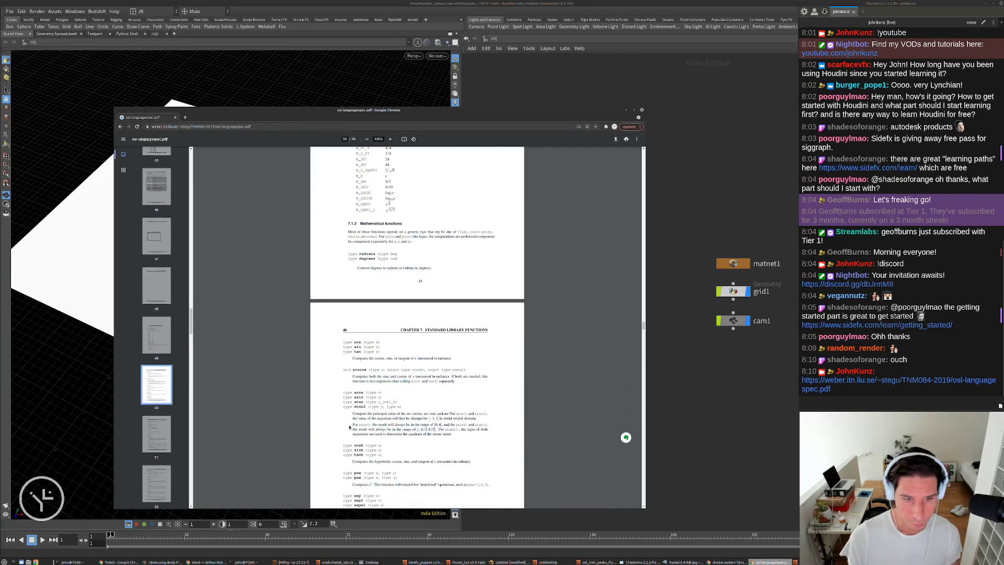
Examine the Global Variables table of variable accessibility by shader type, highlight the row below u, v, and reposition the browser window
click(151, 252)
scroll(384, 250, up, 1)
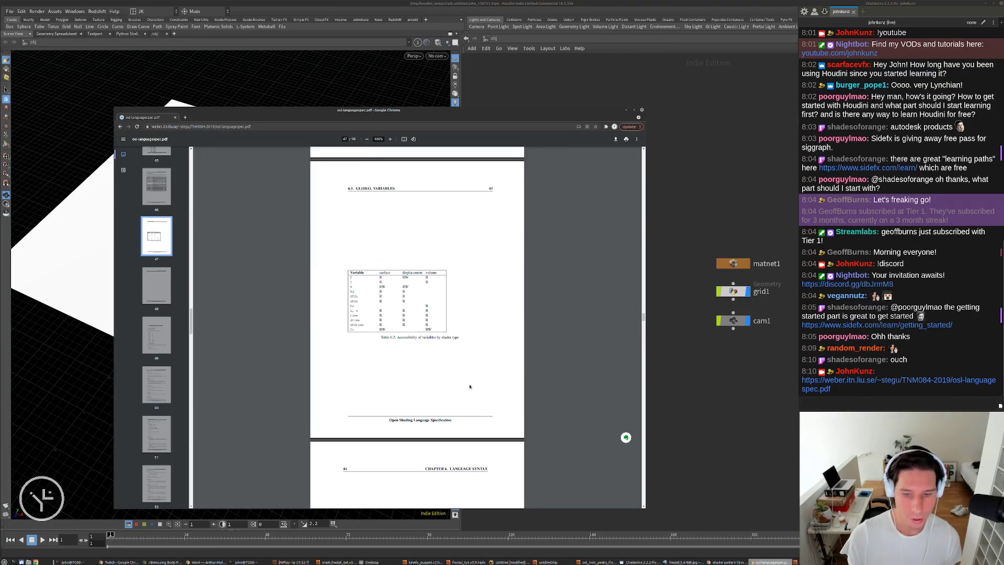
drag(486, 186, 499, 187)
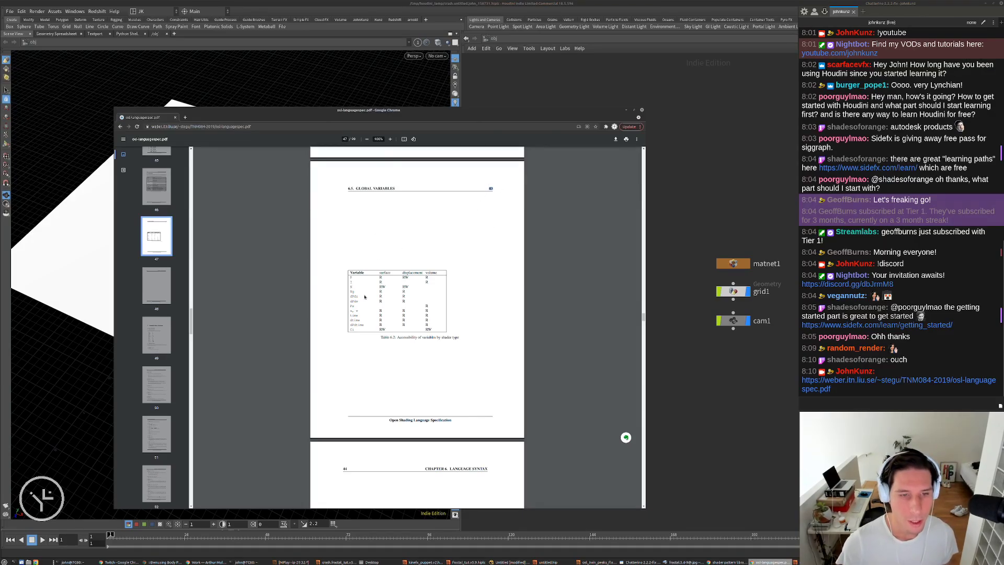
drag(360, 311, 350, 316)
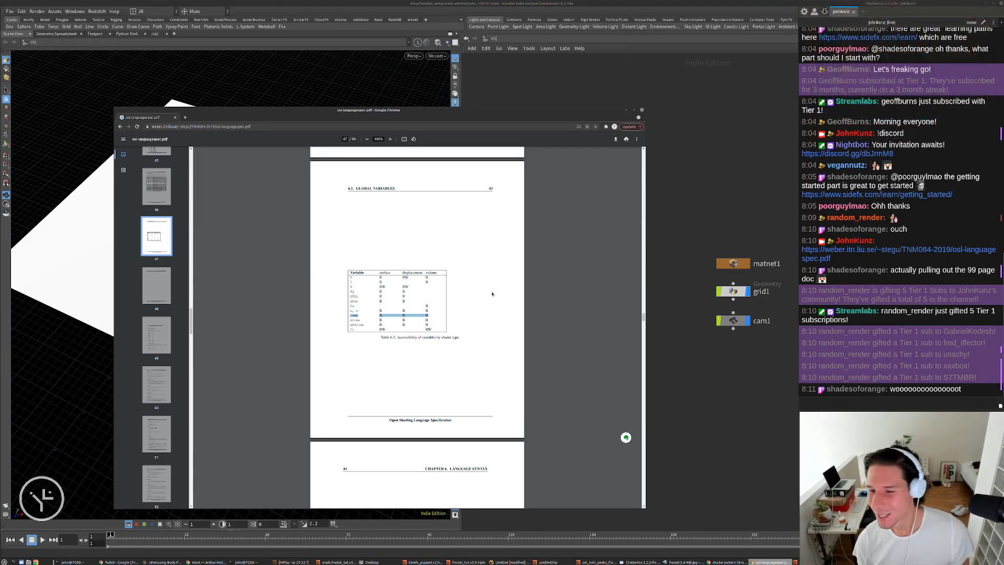
alt+drag(455, 320, 560, 268)
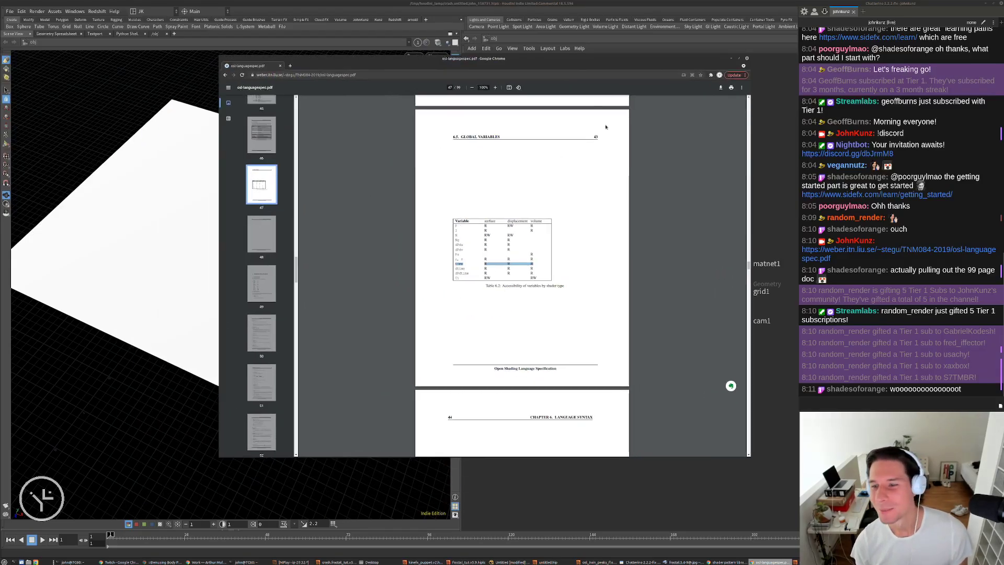
Post the !discord command in the stream chat
click(826, 408)
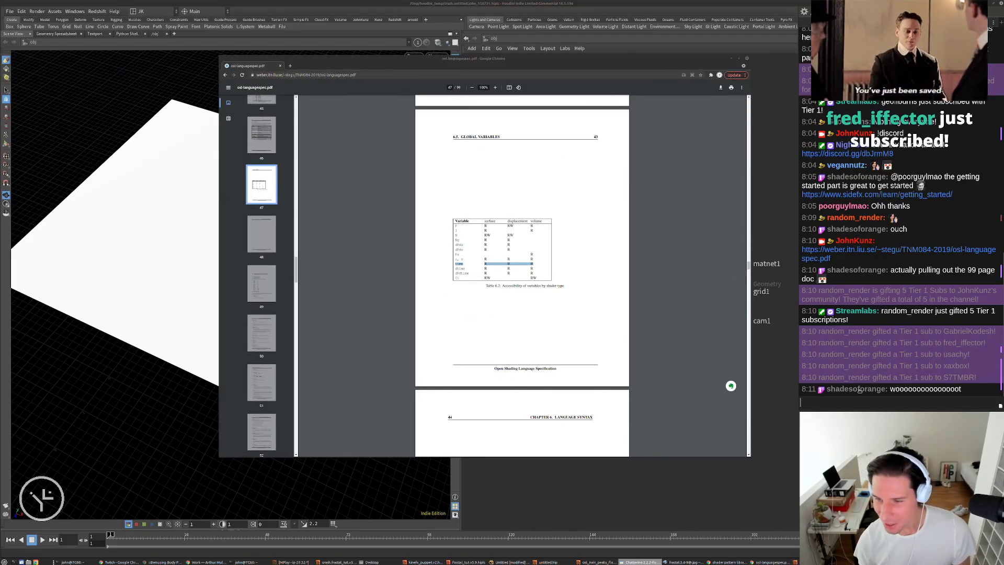
text(!discord)
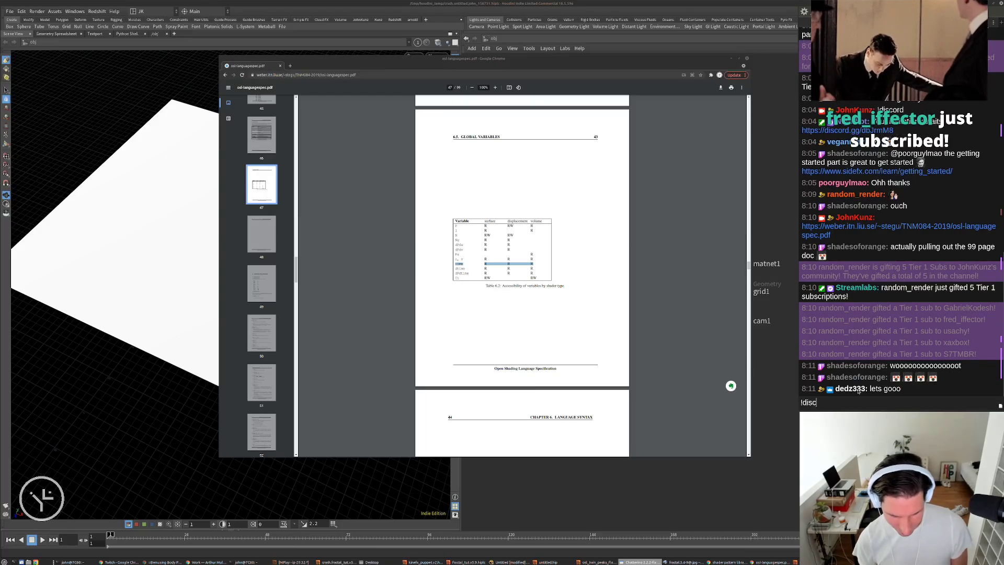
key(Return)
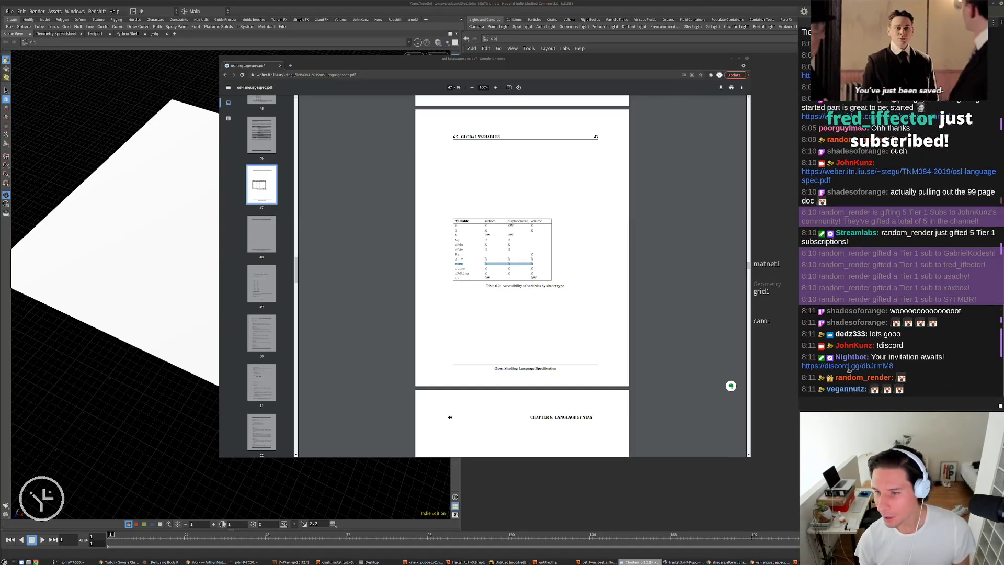
Open the Discord invitation from the chat in the browser, view the server's bonus-feed channel, and close the page
click(819, 366)
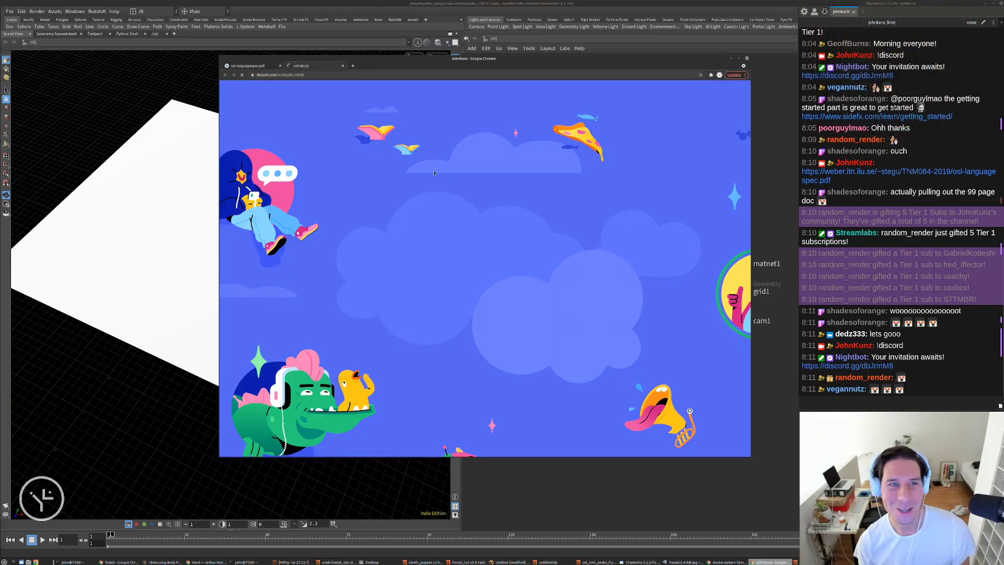
click(485, 296)
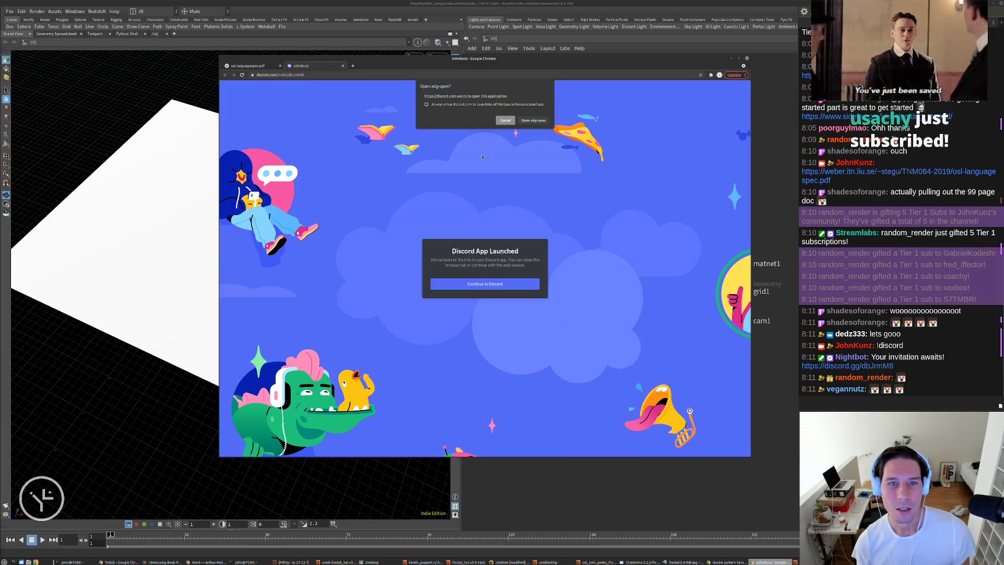
click(503, 120)
click(477, 286)
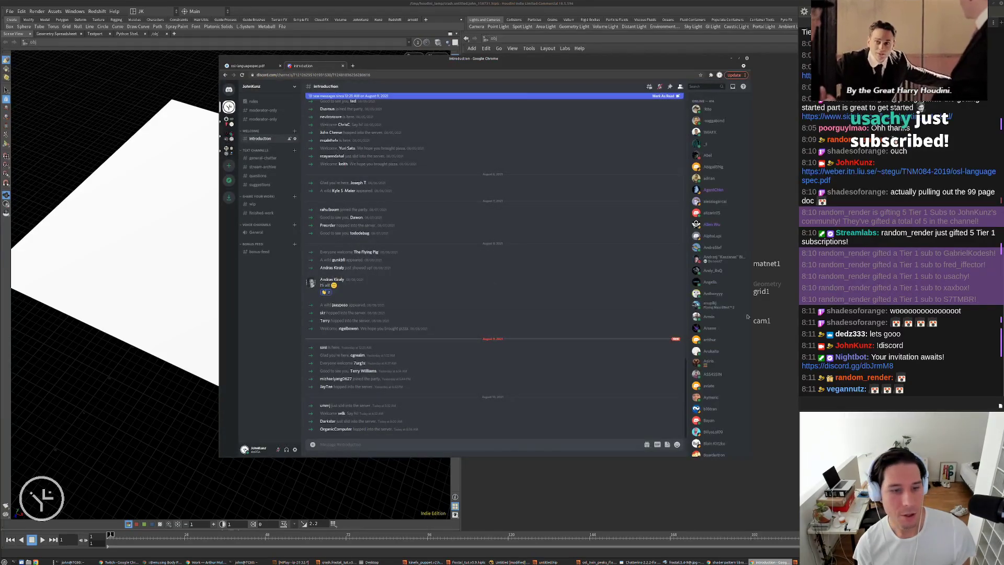
click(259, 252)
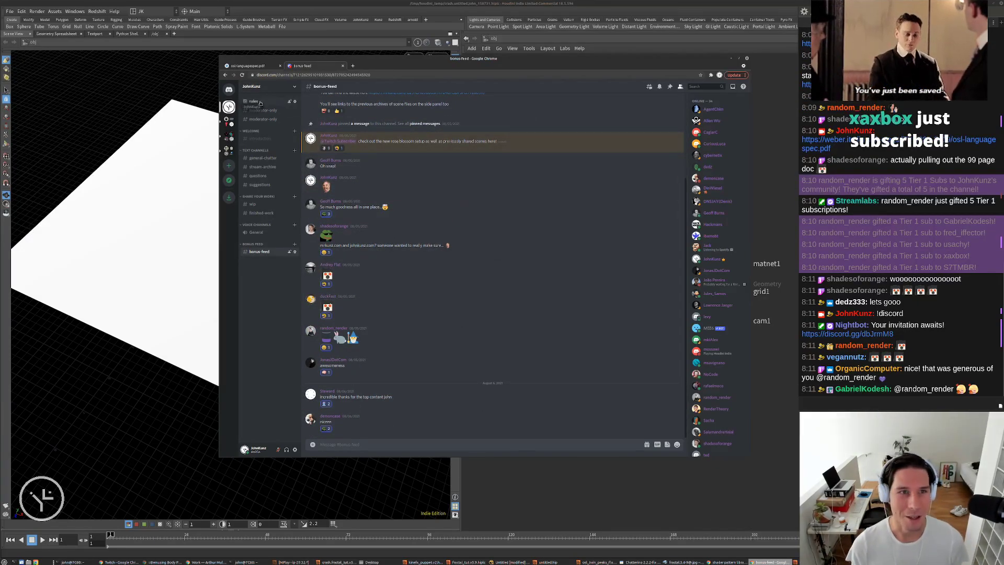
click(342, 66)
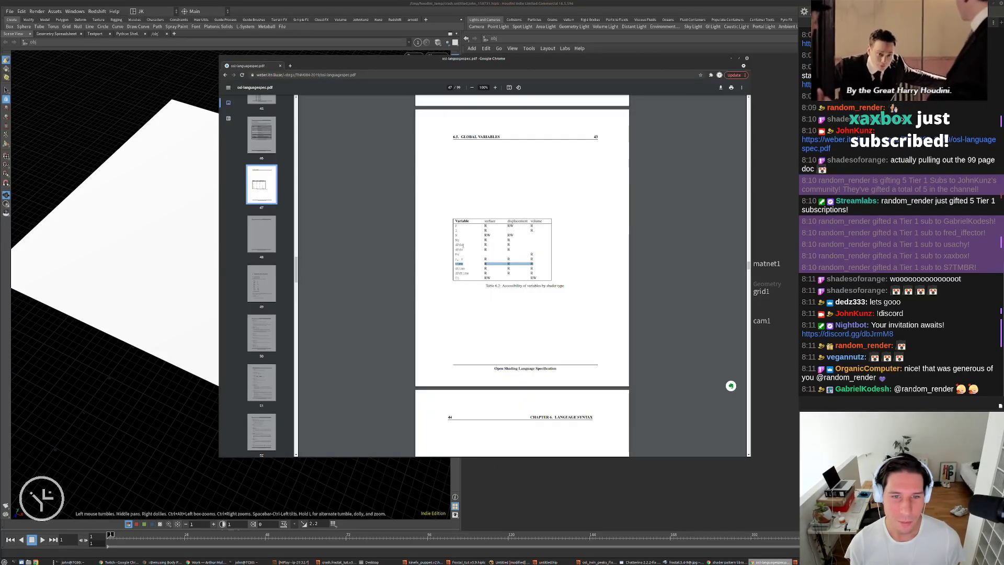
Switch back to Houdini and resize its window to fill the area beside the stream chat
click(549, 481)
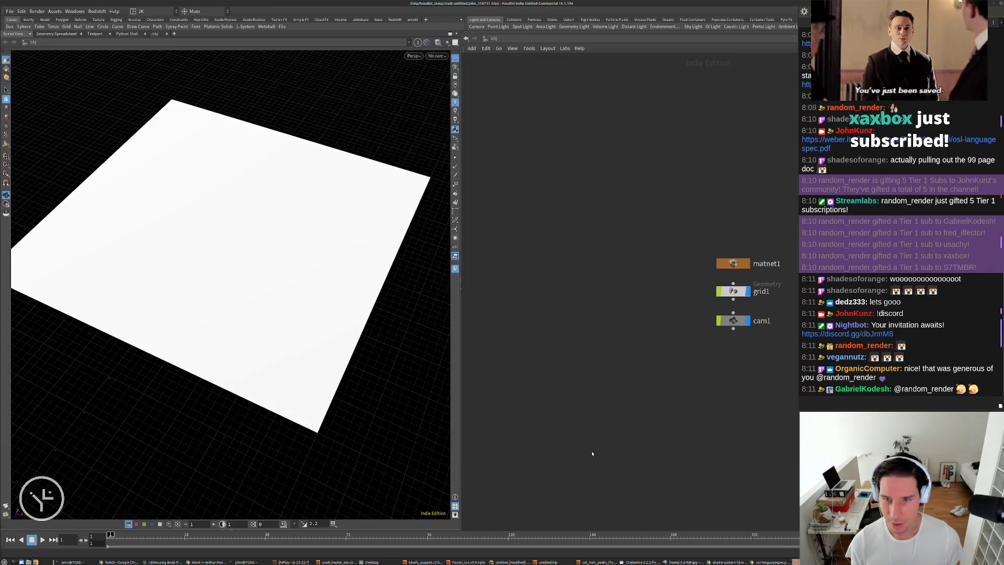
key(h)
mouse_move(699, 2)
mouse_down()
mouse_move(844, 46)
mouse_move(720, 37)
mouse_move(291, 133)
mouse_move(650, 29)
mouse_move(739, 52)
mouse_move(695, 25)
mouse_move(697, 13)
mouse_up()
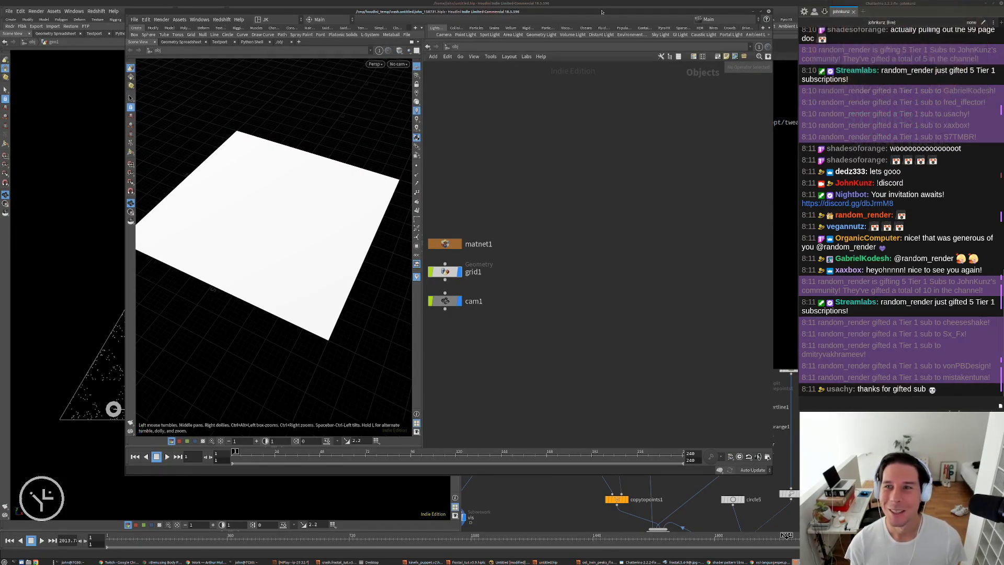
drag(602, 11, 626, 4)
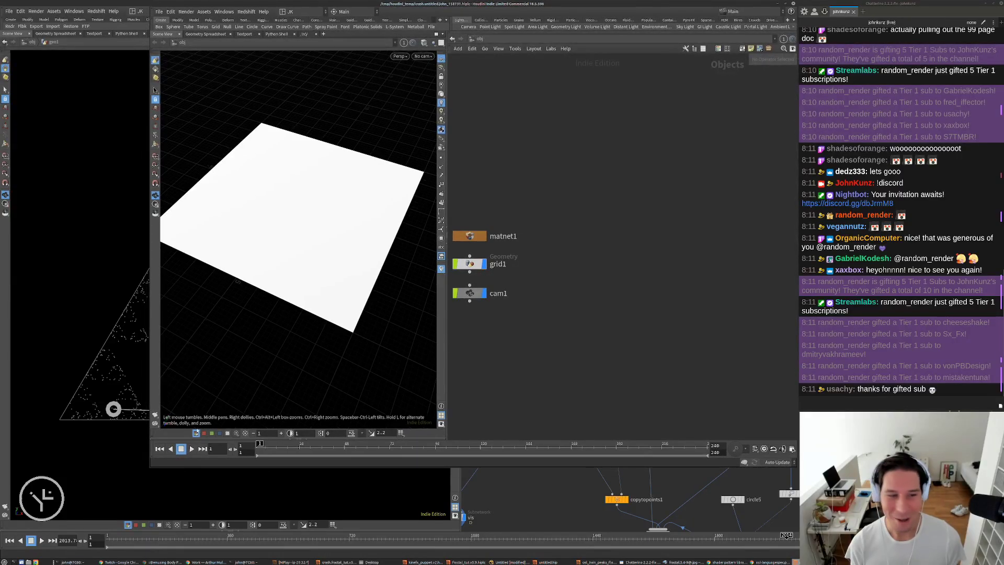
drag(150, 466, 2, 553)
key(h)
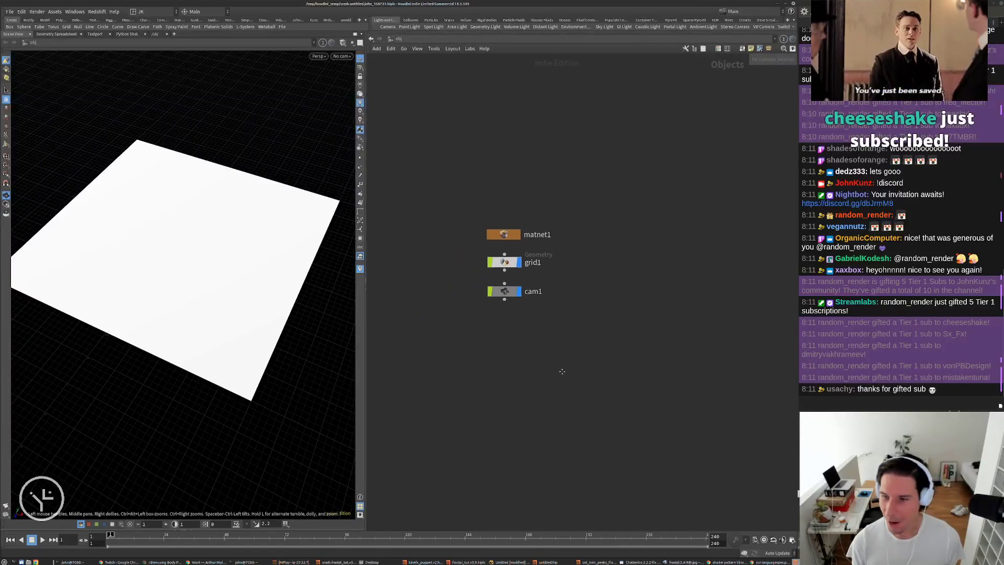
Look through the grid1 geometry network with its UV-projected grid, torus and sphere, and return to the object level
double_click(514, 263)
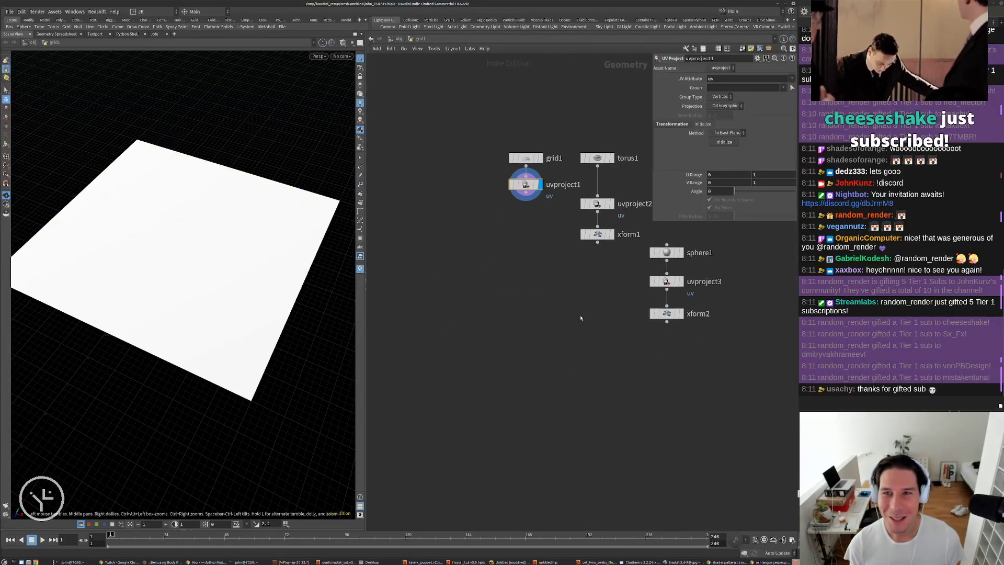
middle_drag(528, 207, 502, 238)
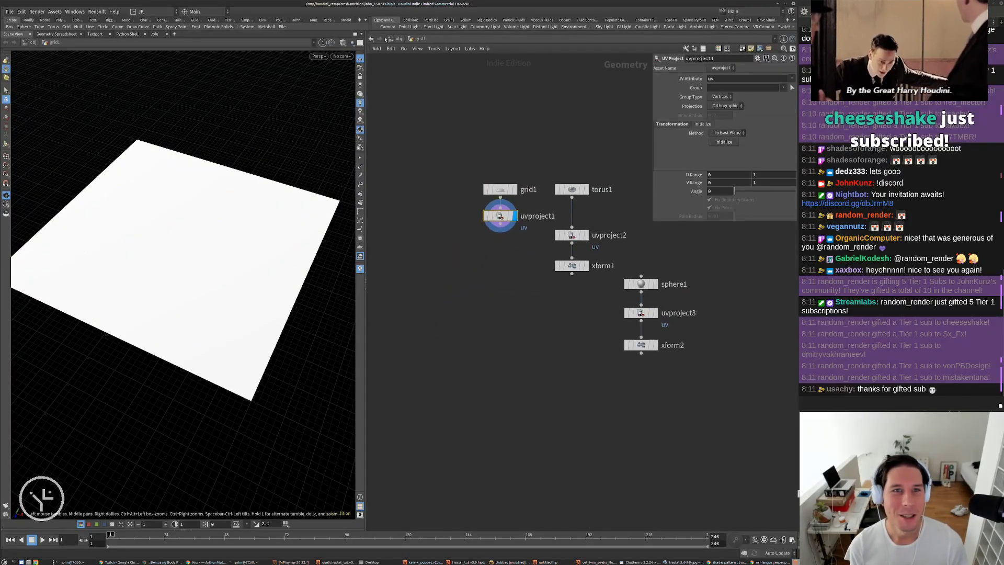
click(386, 39)
Open the redshift_vopnet1 material network inside matnet1 and frame its rsOSL and redshift_material1 nodes
double_click(515, 219)
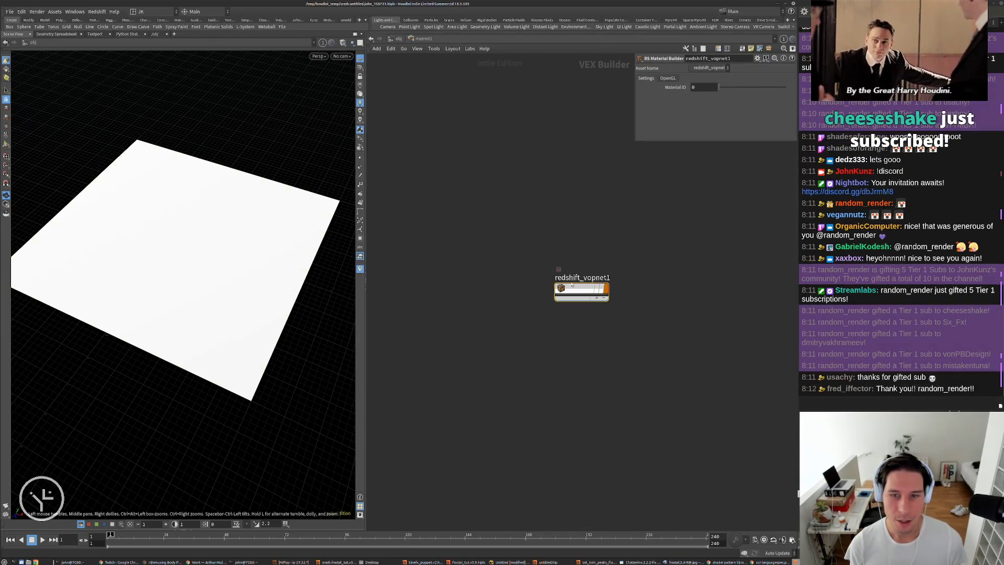
double_click(571, 286)
middle_drag(486, 279, 435, 241)
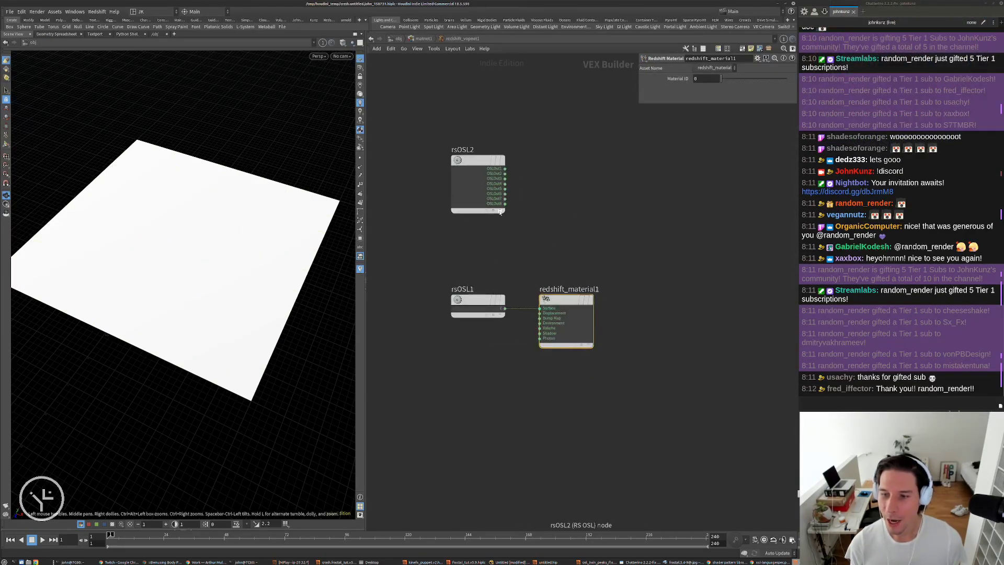
scroll(513, 243, up, 2)
middle_drag(512, 243, 508, 231)
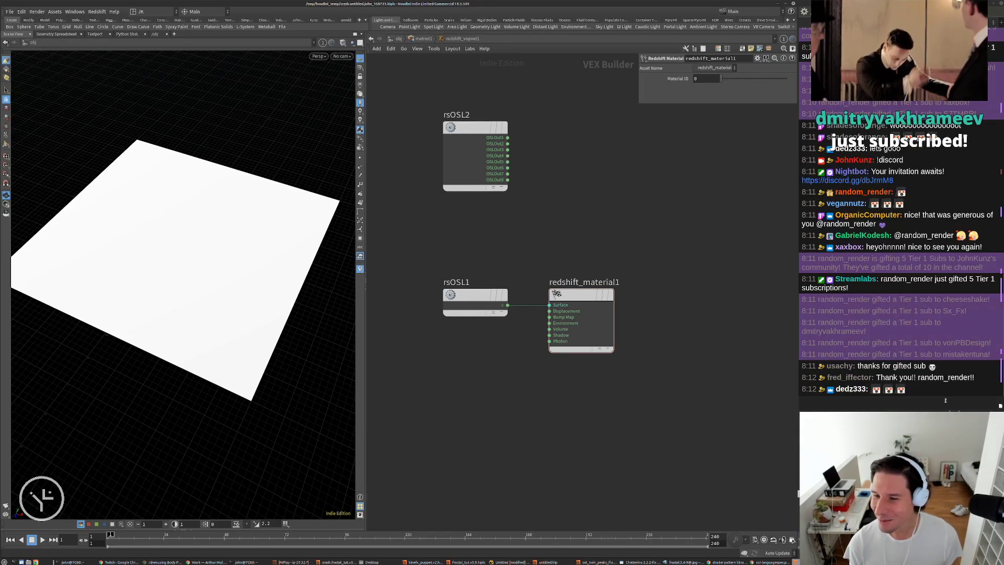
Post the johnku1Houdini emote and one more channel emote in the stream chat, and close the emote picker
click(999, 405)
scroll(633, 311, down, 5)
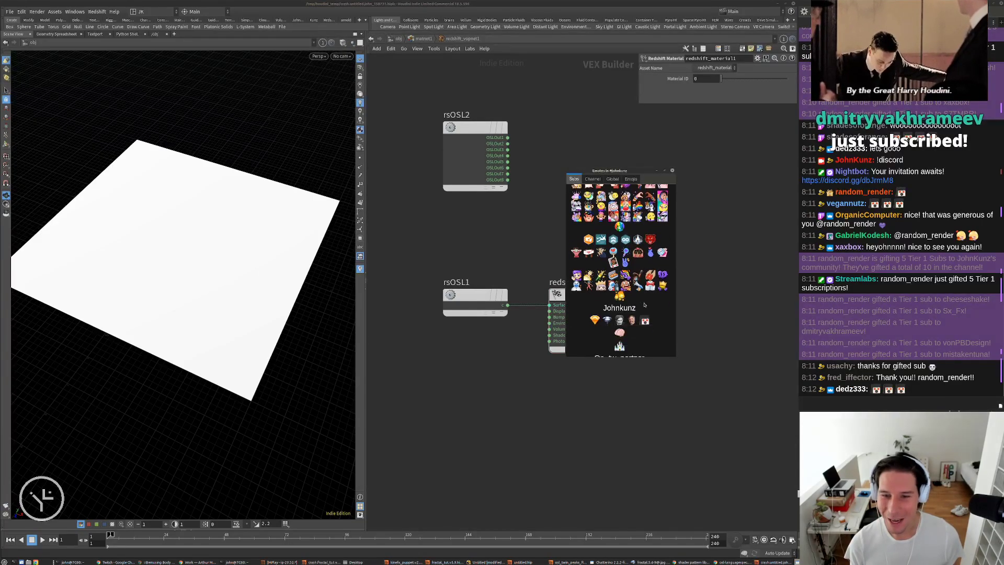
click(619, 298)
click(857, 402)
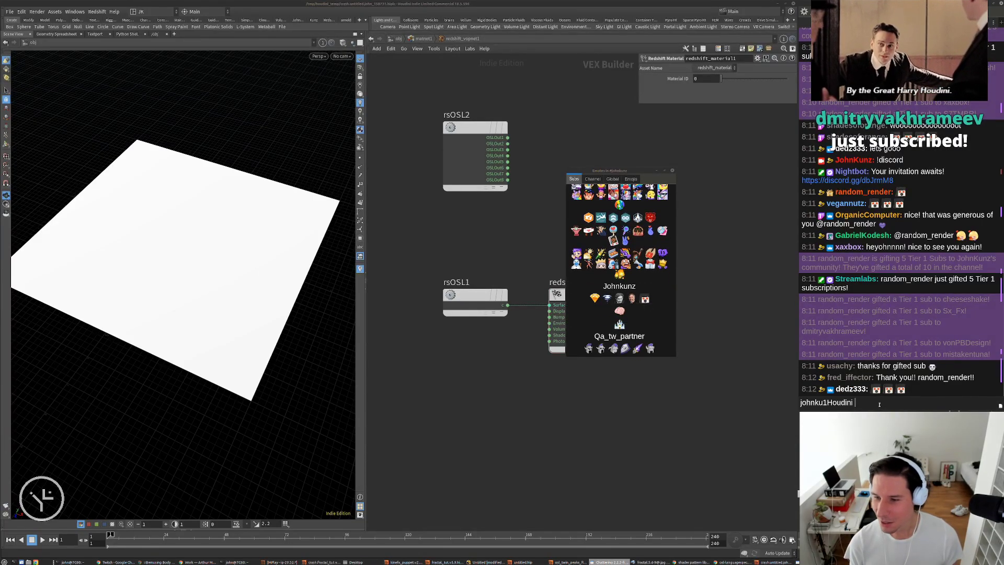
key(Return)
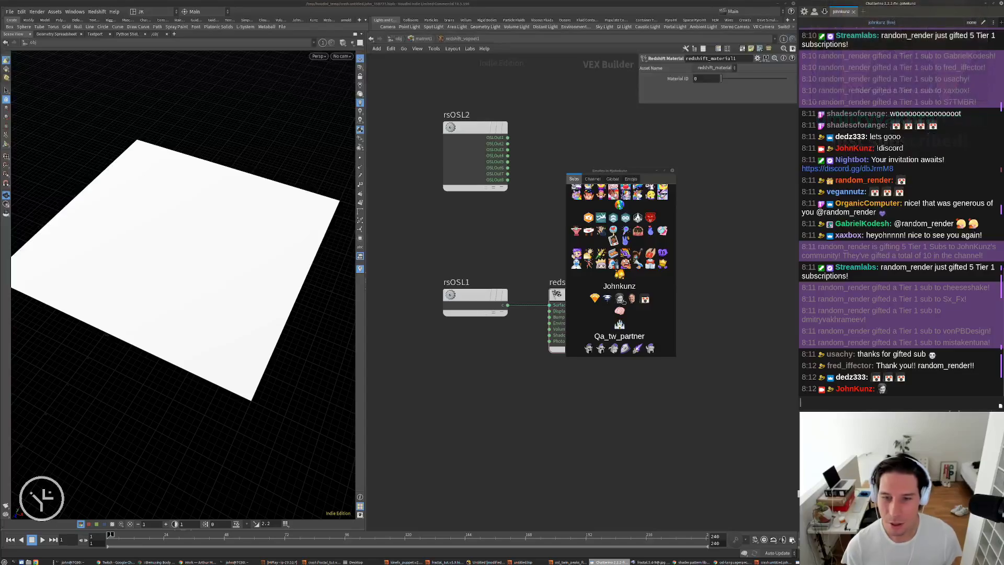
key(Up)
key(Return)
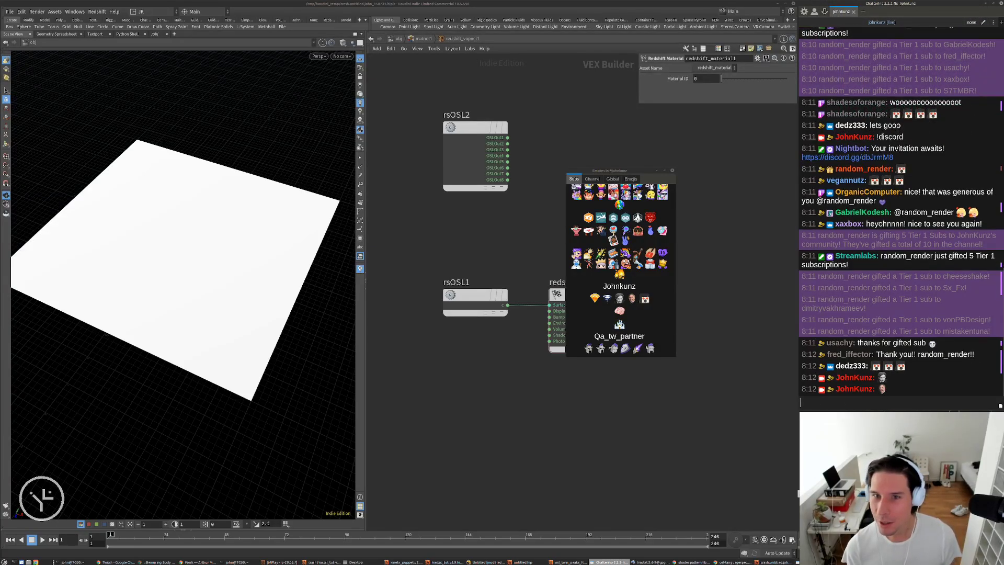
click(672, 170)
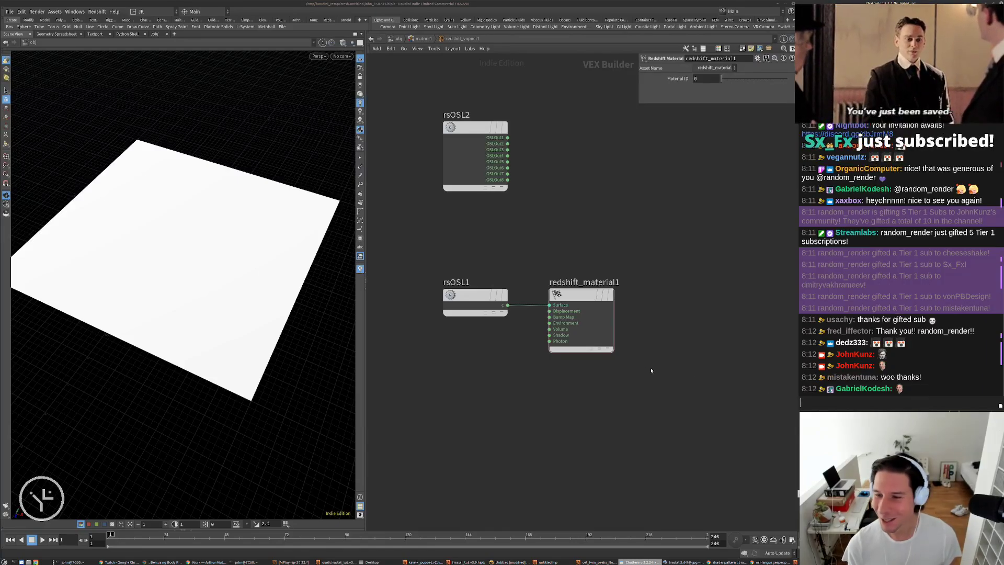
Select the rsOSL1 node to show its OSL code and parameters
middle_drag(645, 357, 688, 313)
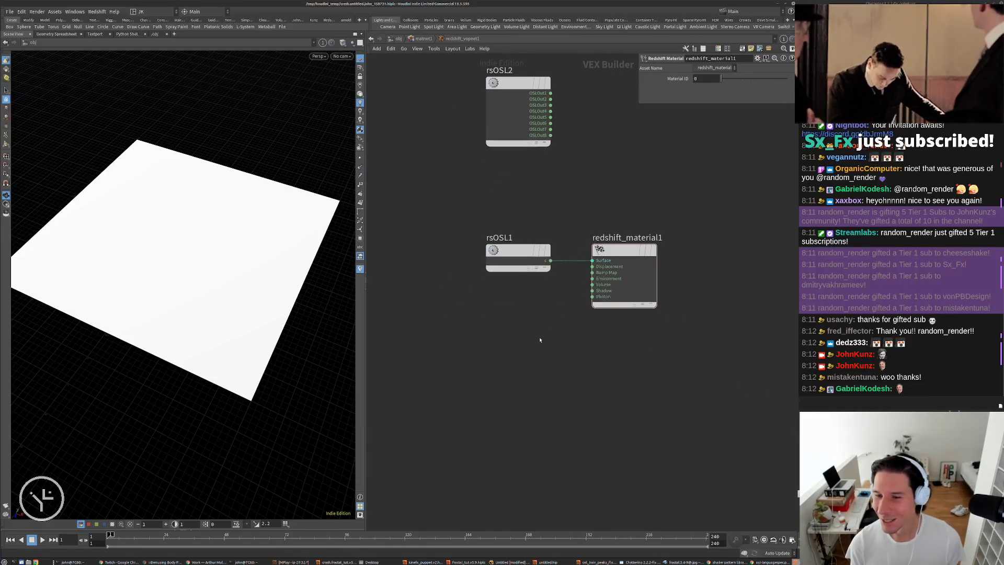
click(504, 250)
middle_drag(490, 195, 456, 238)
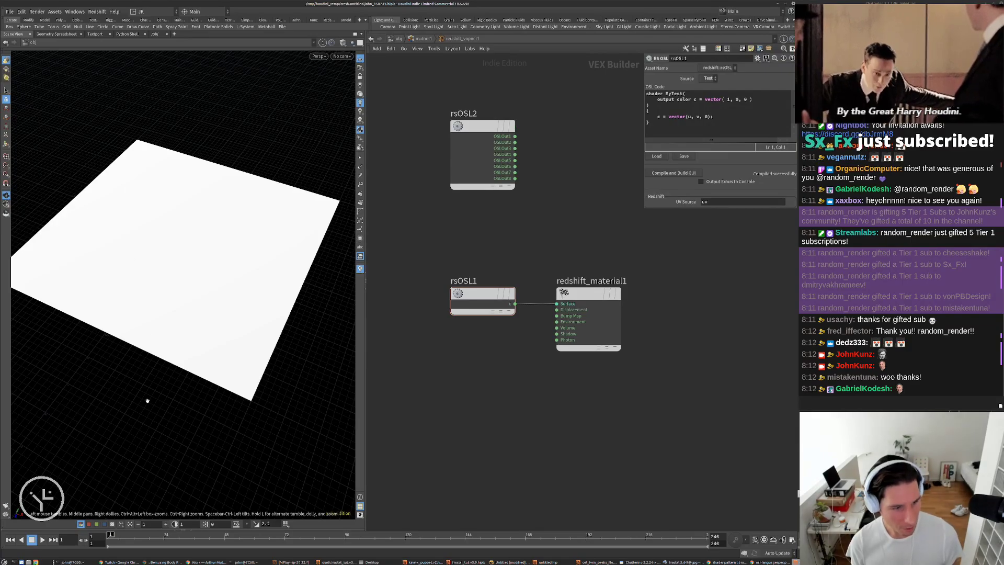
Open a Redshift RenderView below the viewport and enlarge it to take up most of that side's height
click(174, 528)
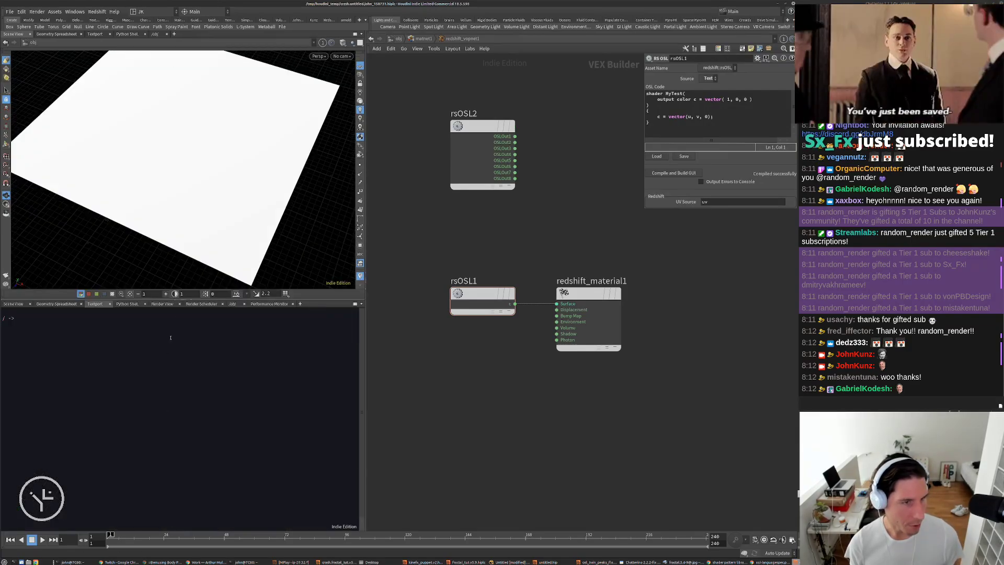
click(300, 303)
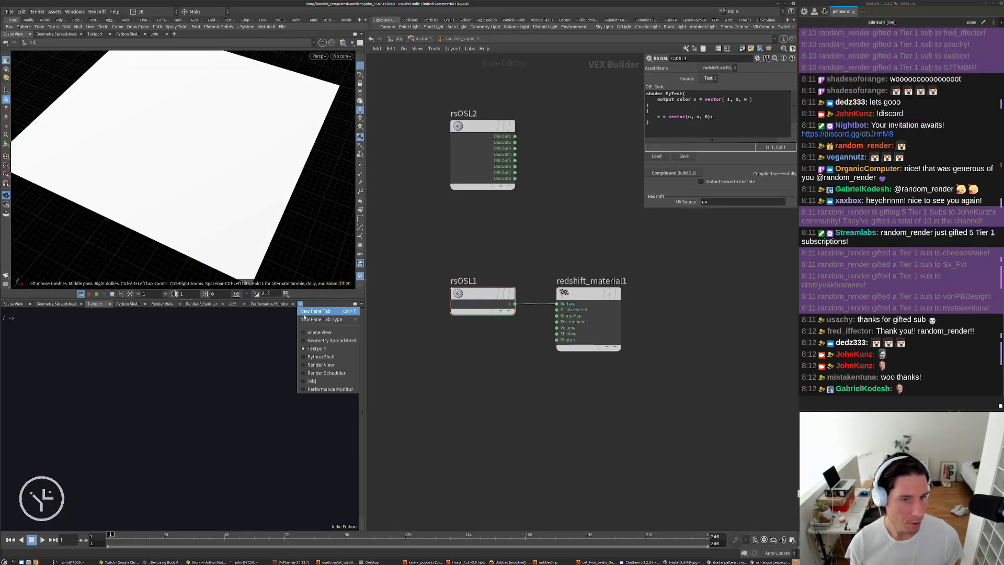
mouse_move(325, 319)
click(383, 474)
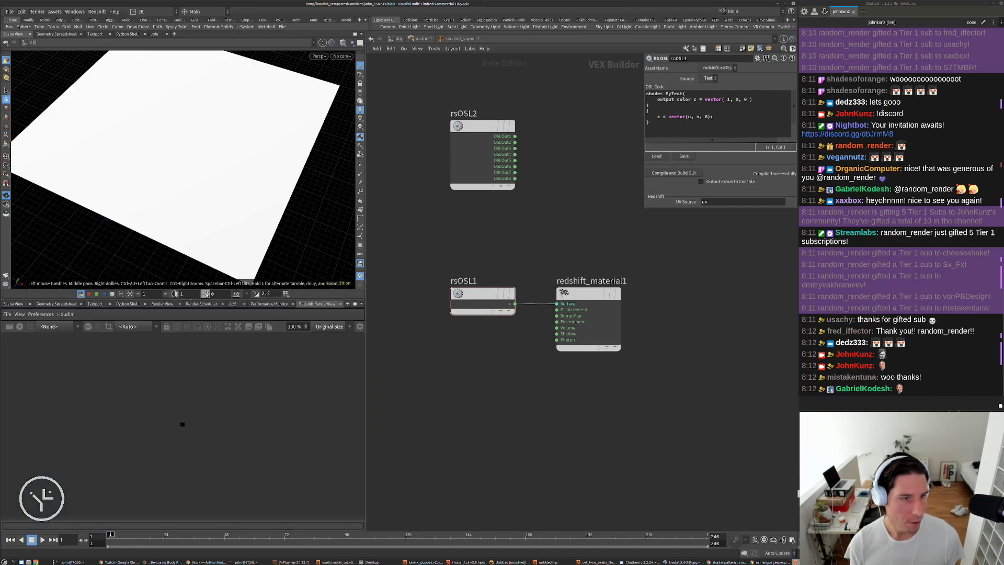
drag(206, 298, 206, 140)
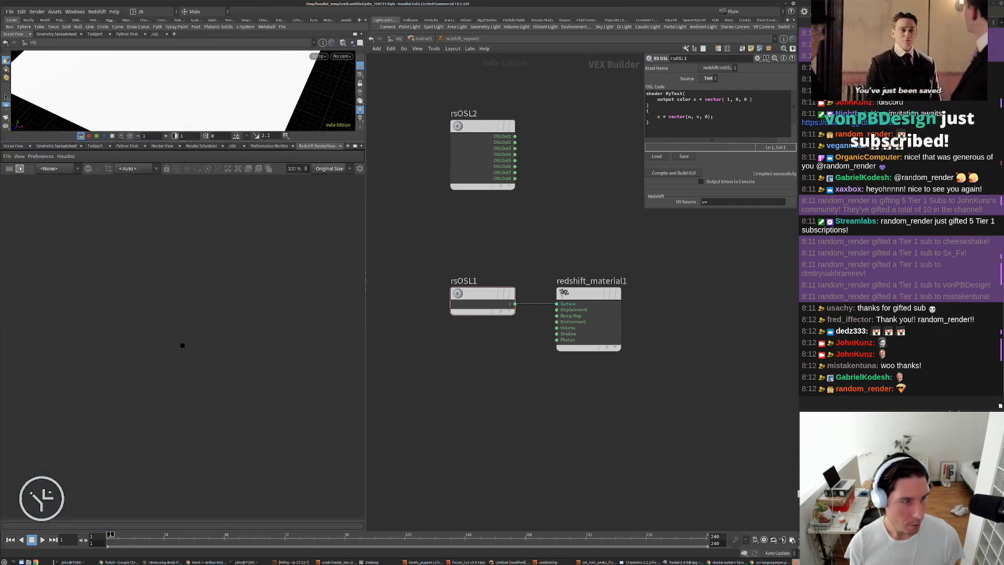
Start the interactive Redshift render and set the viewport to look through cam1
click(20, 168)
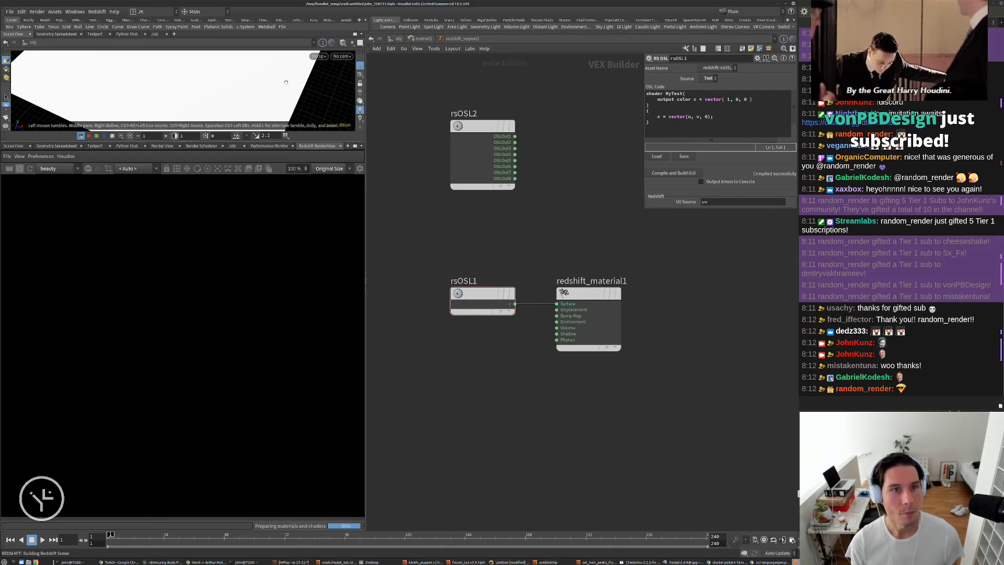
click(341, 56)
click(347, 93)
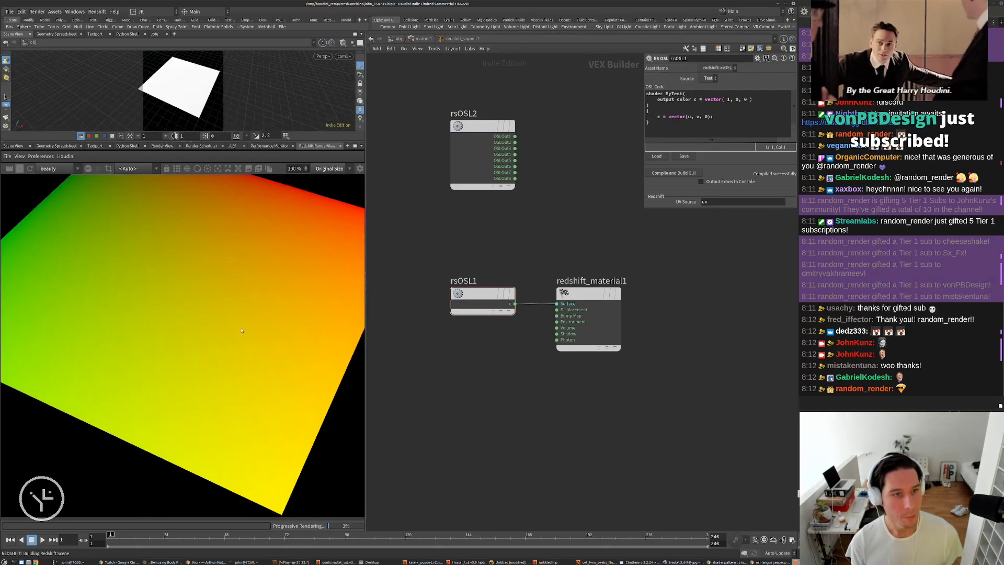
Fit the rendered image in the render view and enlarge the rsOSL1 parameter area around its OSL code
key(h)
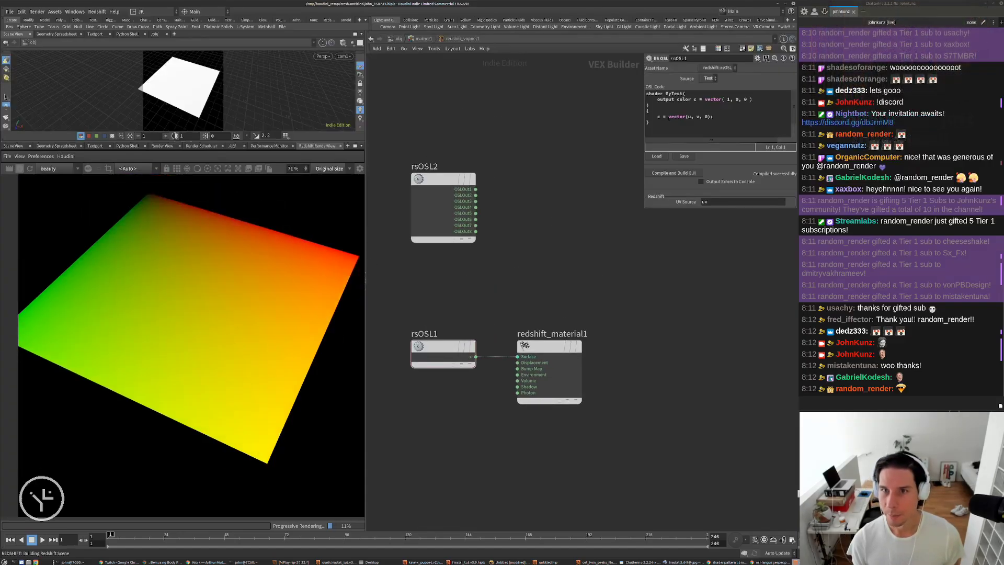
drag(643, 210, 532, 270)
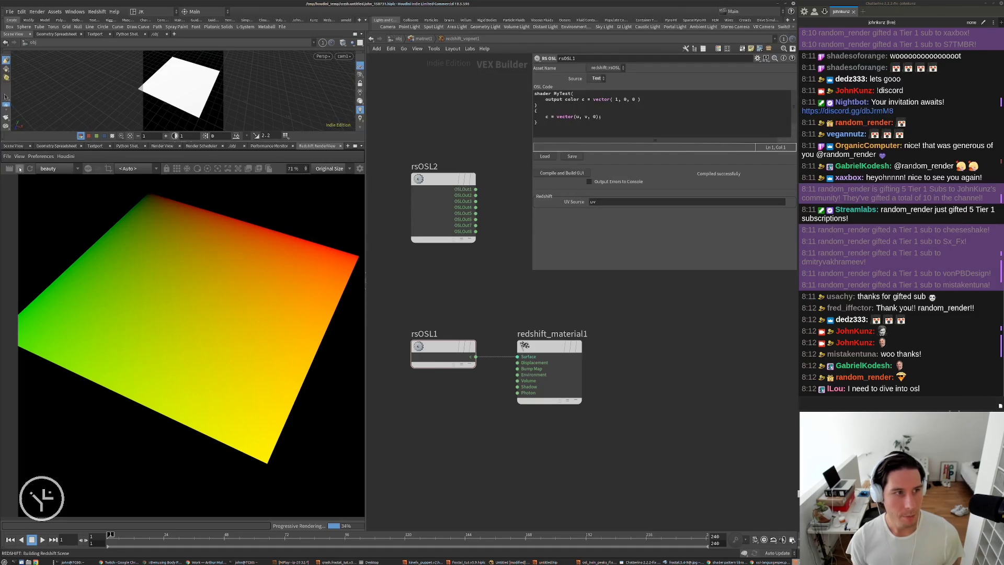
Switch to the OSL specification in Chrome and highlight the heading row of the variable accessibility table
click(761, 561)
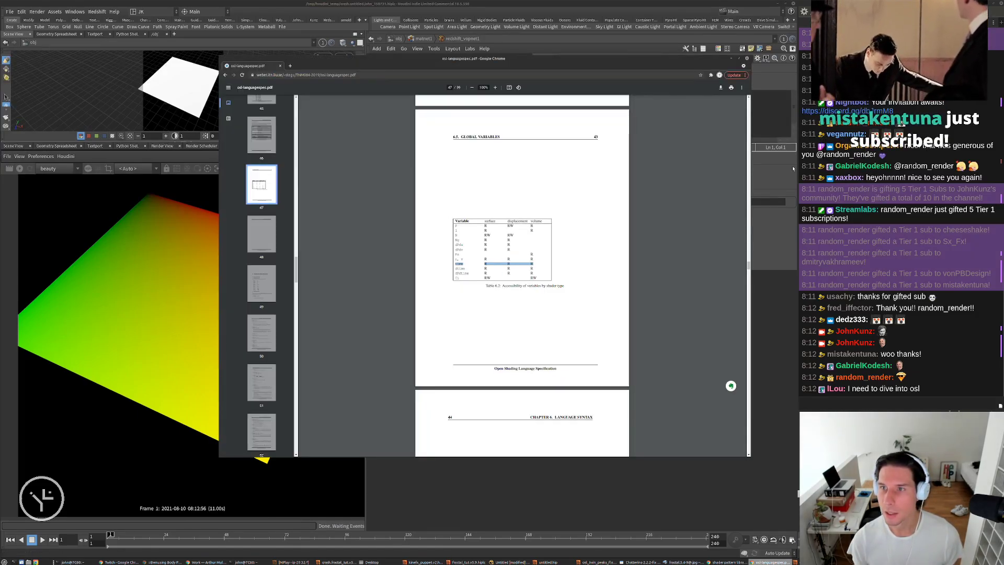
scroll(973, 159, up, 5)
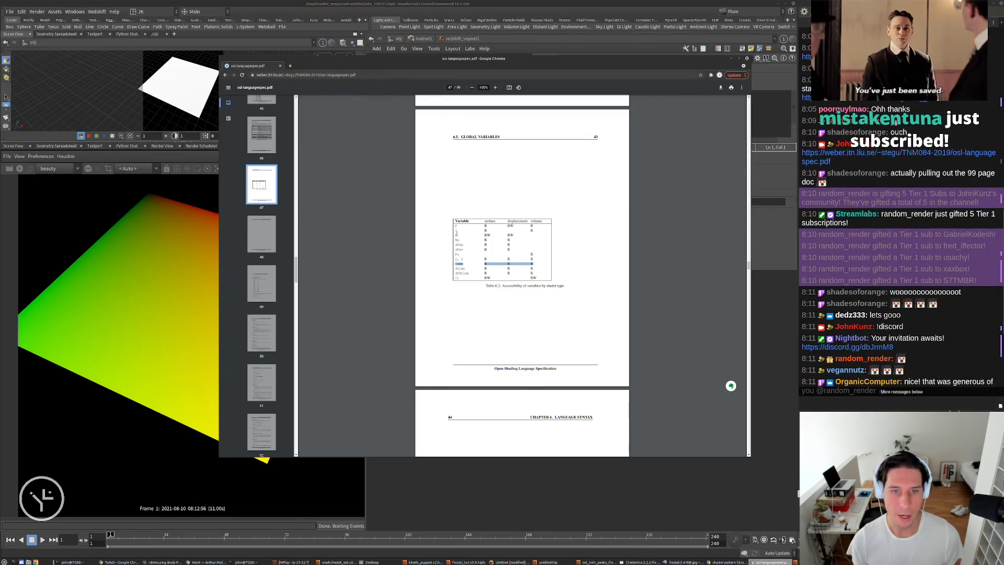
drag(458, 228, 451, 226)
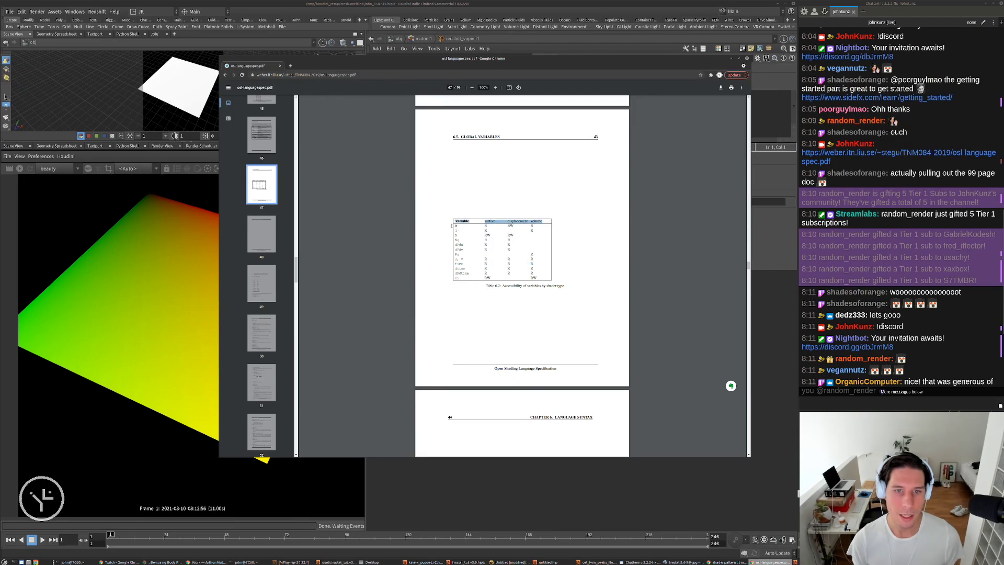
Return to Houdini, reduce the color assignment in rsOSL1's OSL code to c = vector(u); and recompile and re-render it
click(454, 235)
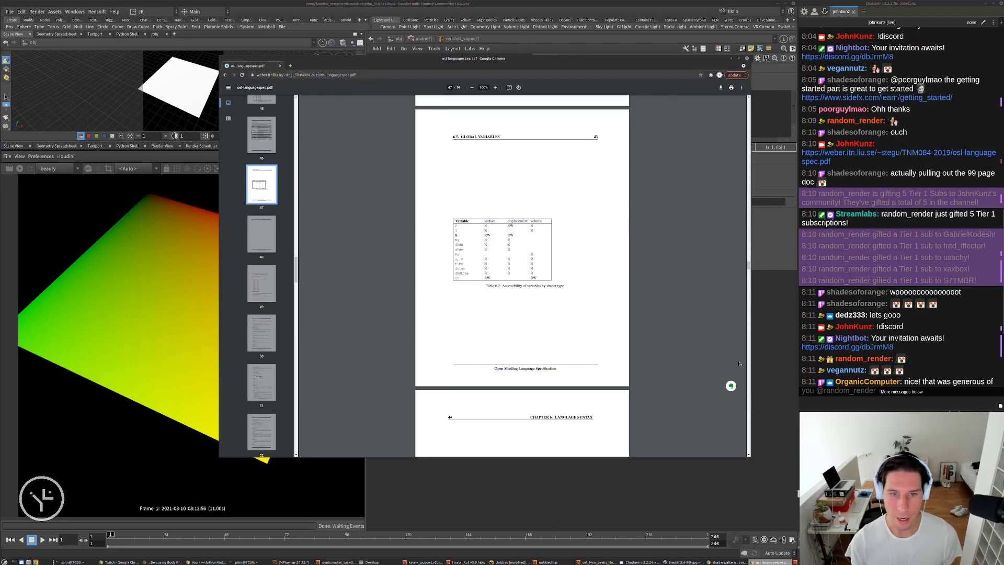
click(760, 374)
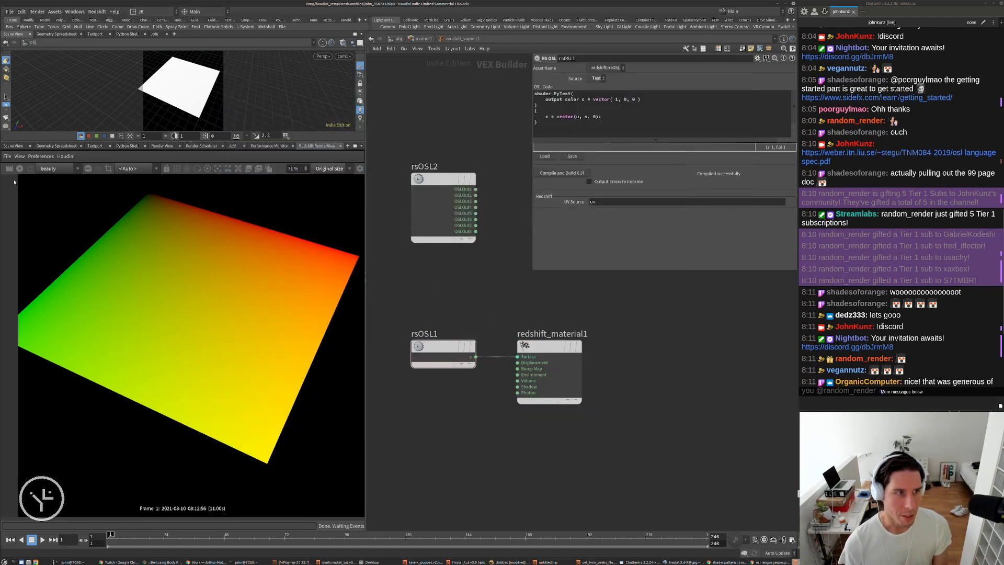
click(598, 117)
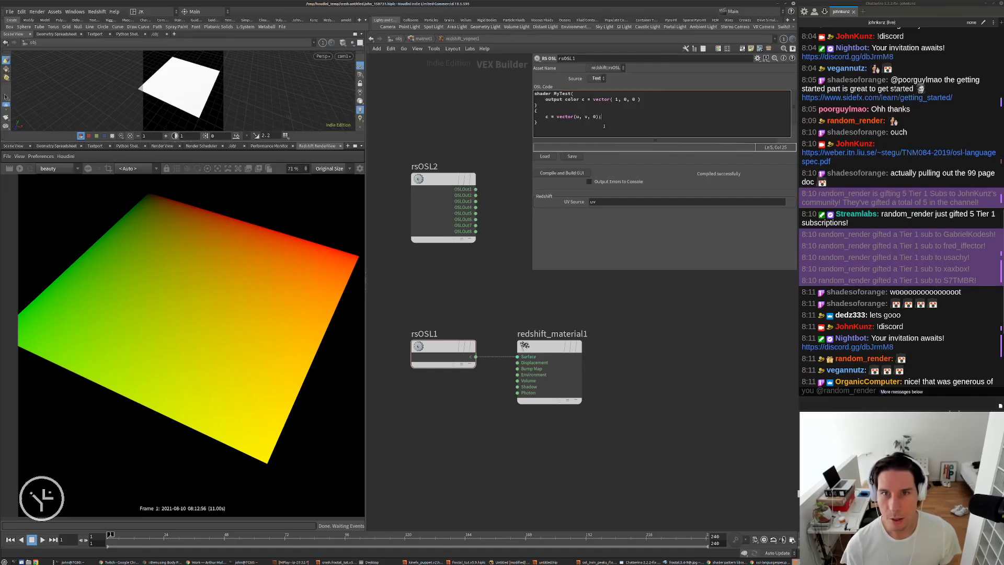
key(BackSpace)
key(BackSpace)
key(BackSpace)
key(BackSpace)
key(BackSpace)
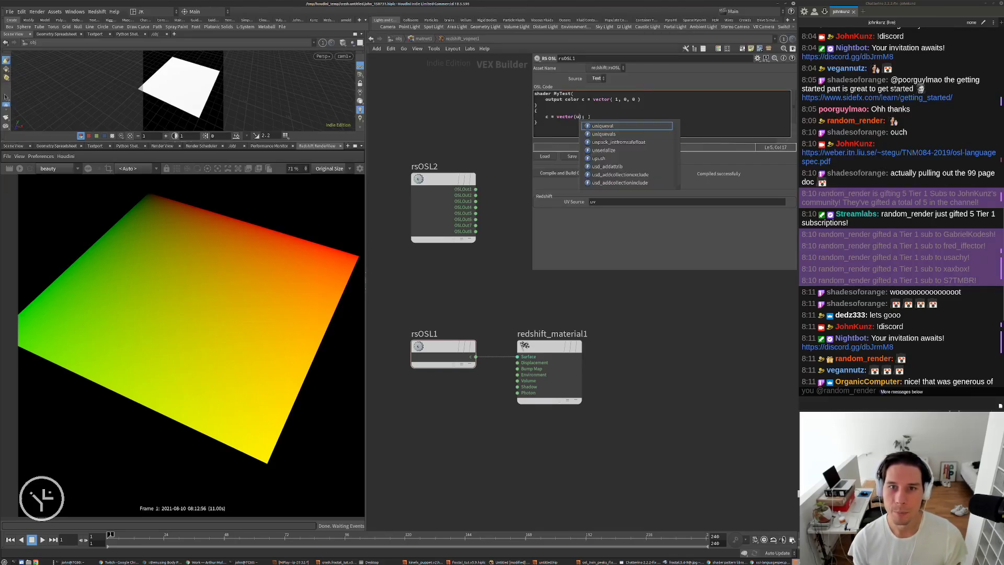
key(Escape)
key(Up)
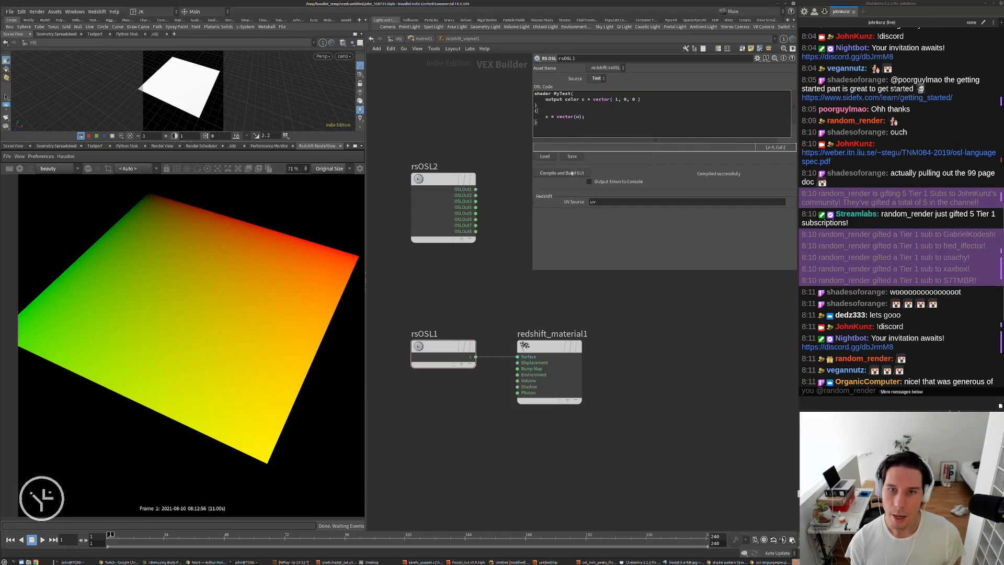
click(571, 173)
click(19, 168)
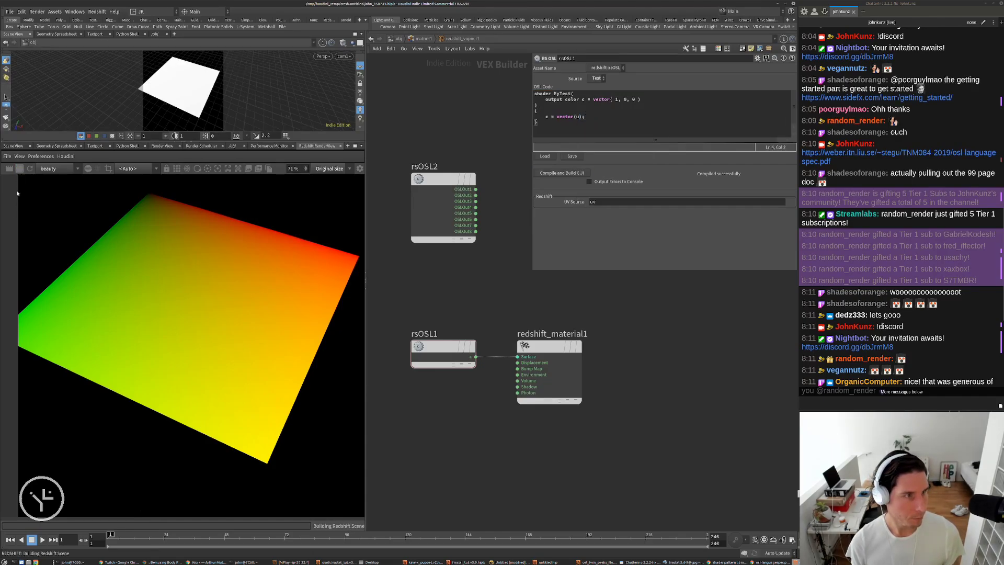
Point out the vector call and its u argument in the OSL code while viewing the whole rendered plane
drag(575, 117, 556, 116)
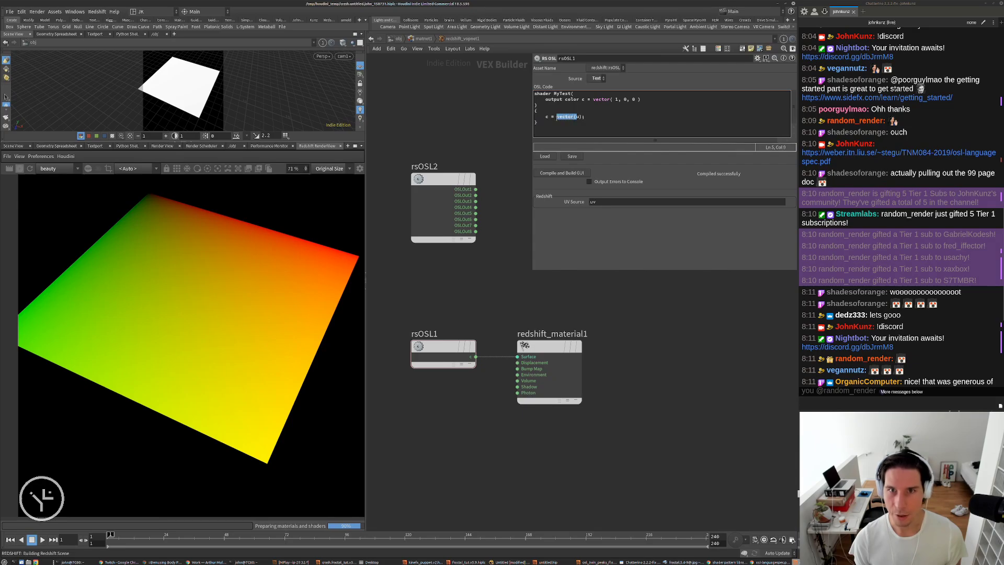
click(578, 116)
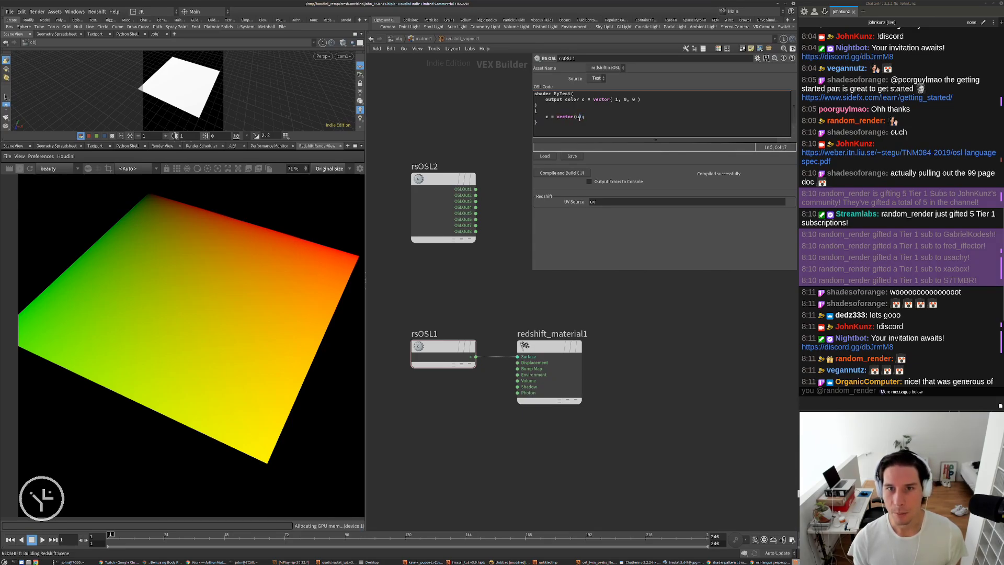
key(shift+Left)
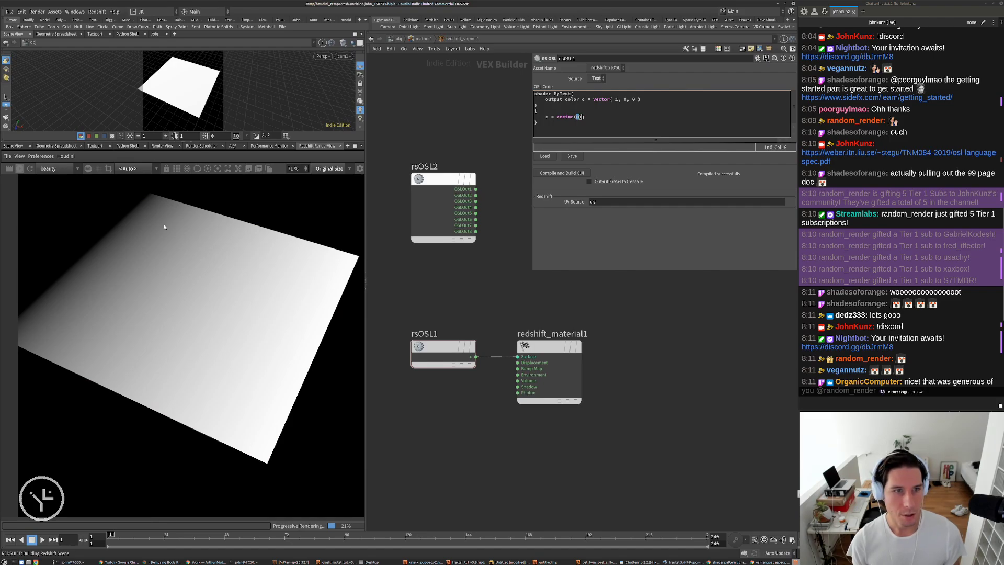
scroll(67, 226, down, 2)
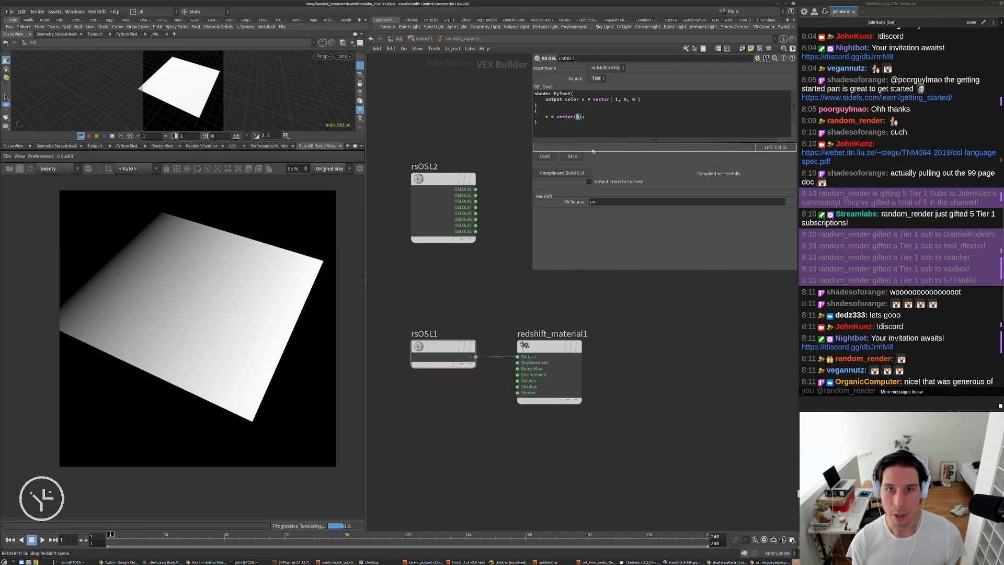
click(578, 116)
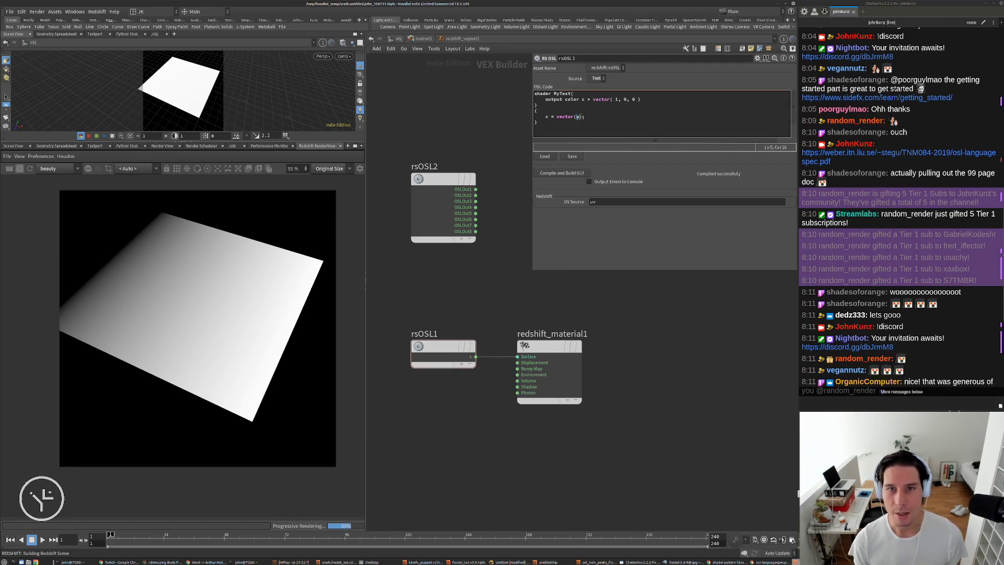
drag(579, 117, 556, 117)
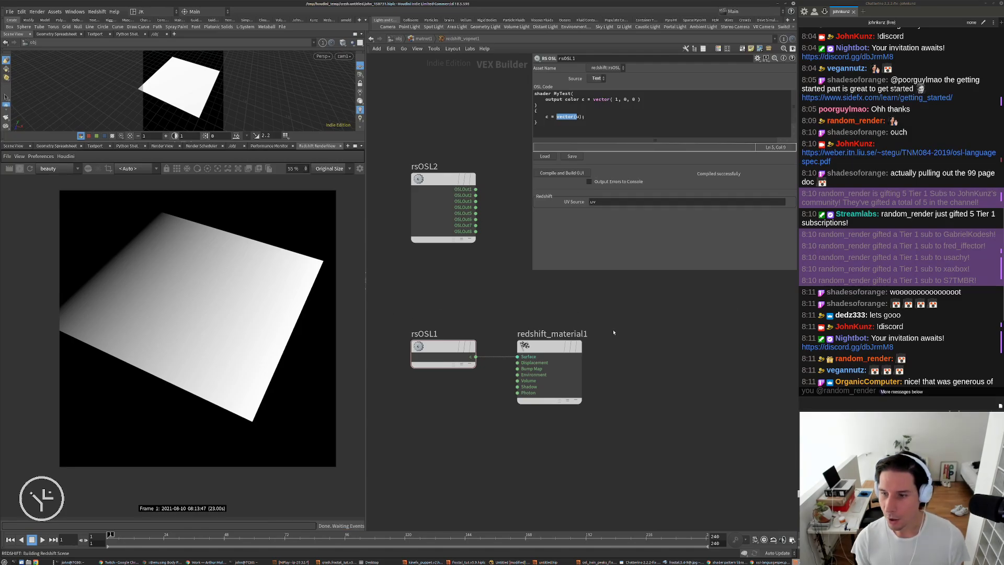
scroll(909, 302, down, 5)
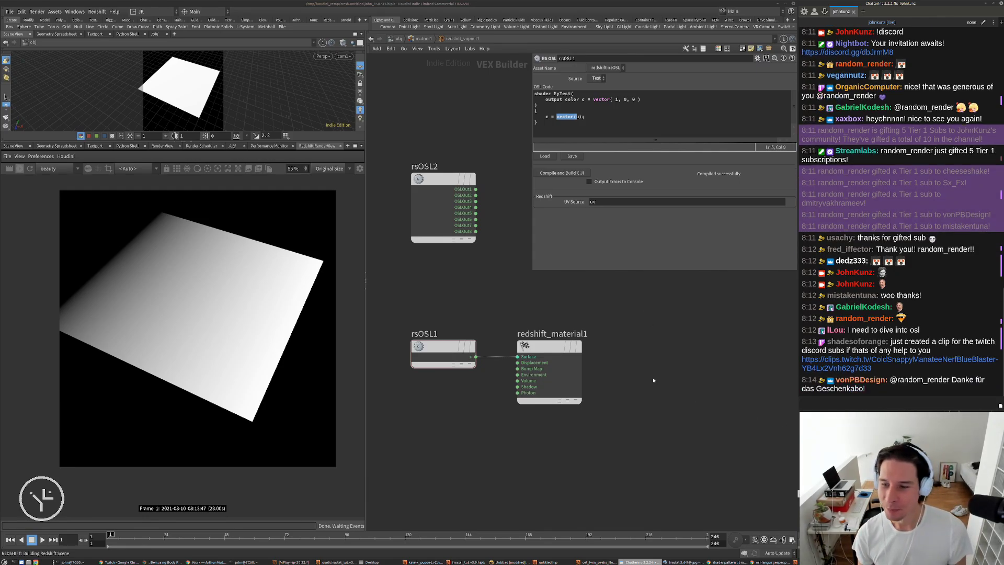
middle_drag(634, 385, 670, 380)
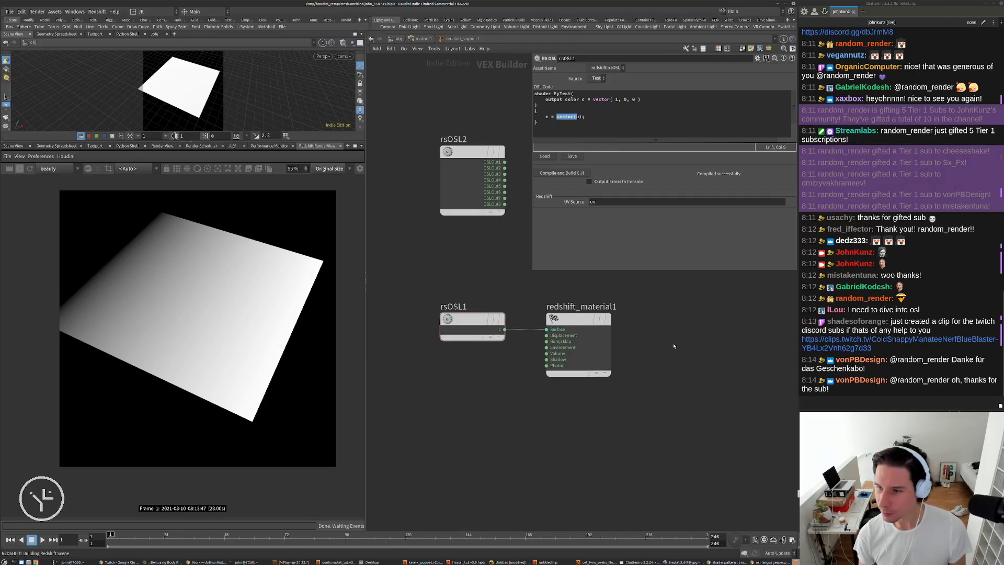
middle_drag(673, 346, 680, 389)
middle_drag(493, 310, 512, 306)
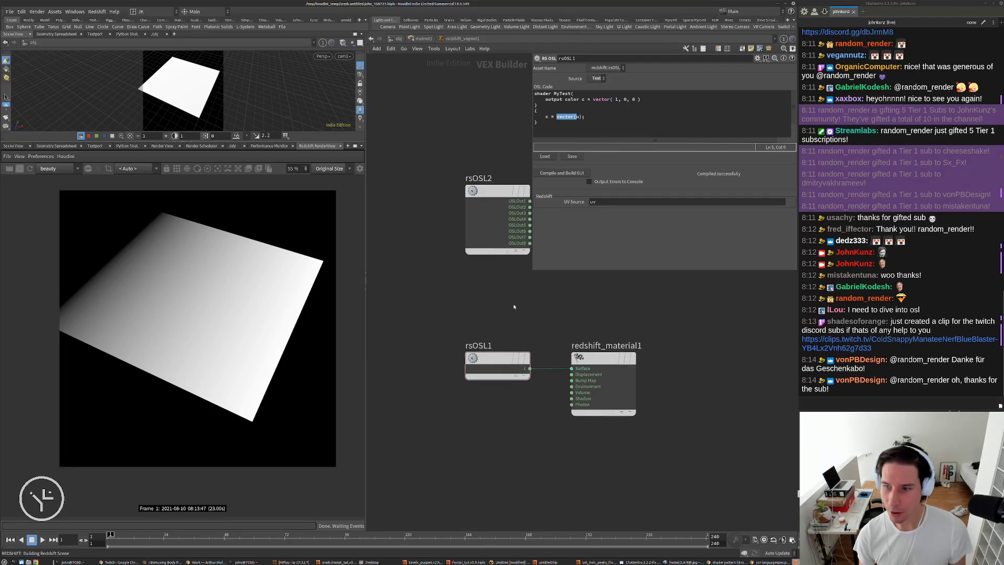
click(520, 369)
click(559, 287)
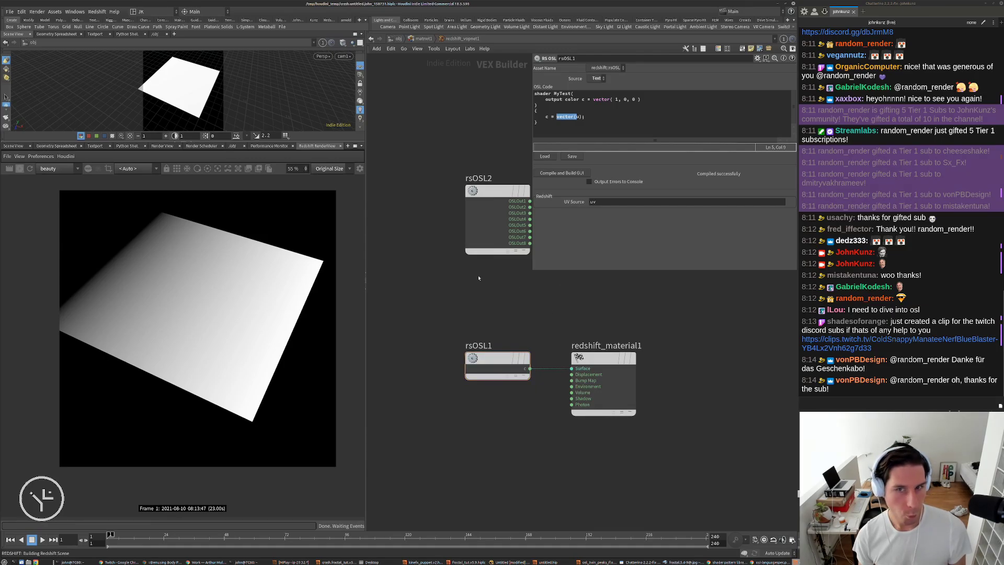
Wrap the u argument in a sine function so the line reads c = vector(sin(u)); and compile the OSL code
click(585, 116)
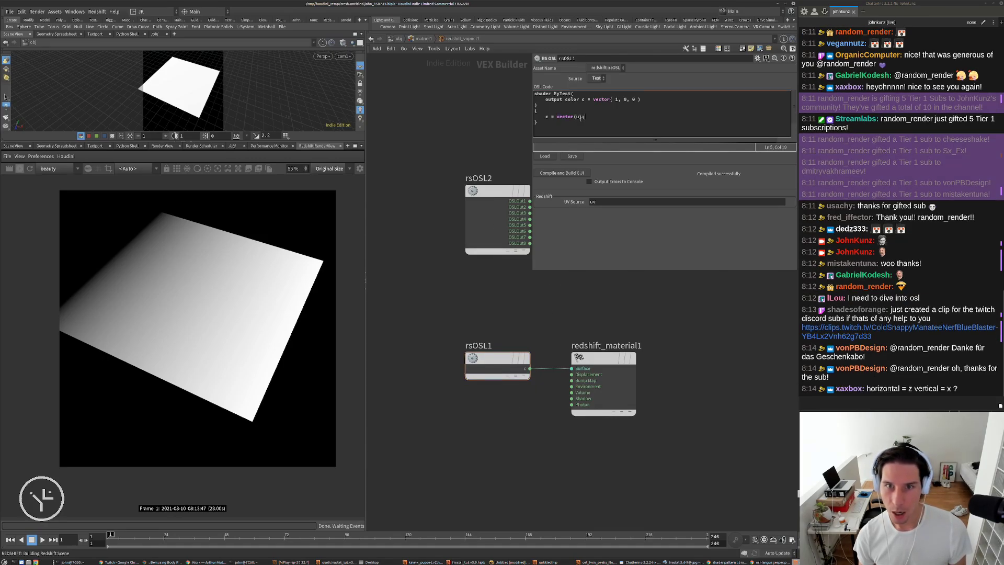
key(Left)
key(Left)
key(Left)
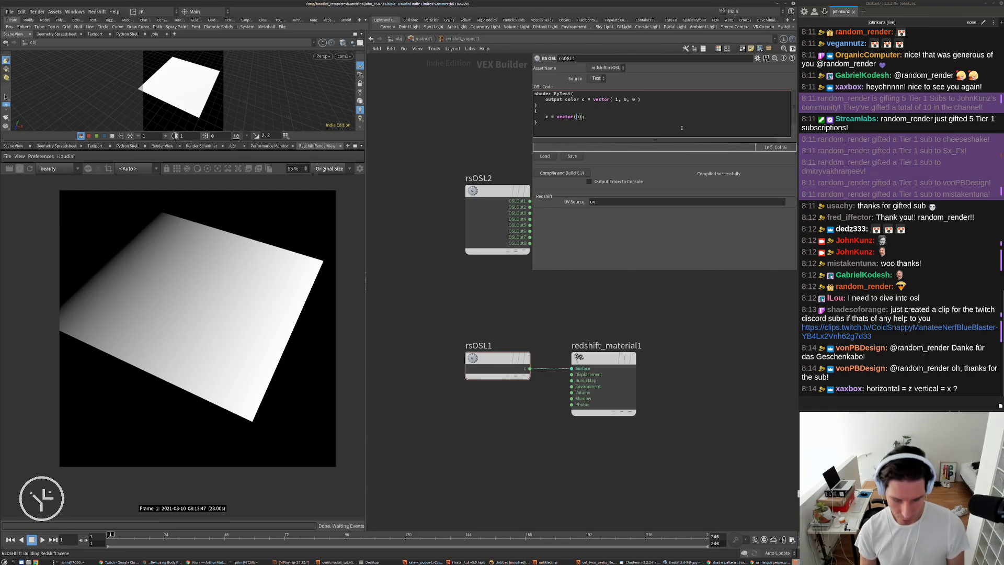
text(sin()
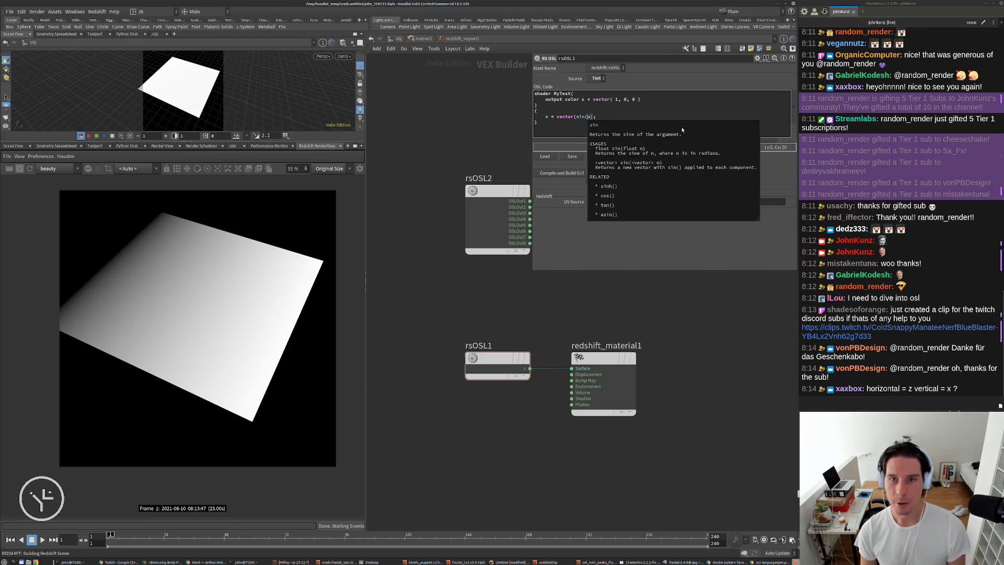
key(Right)
text())
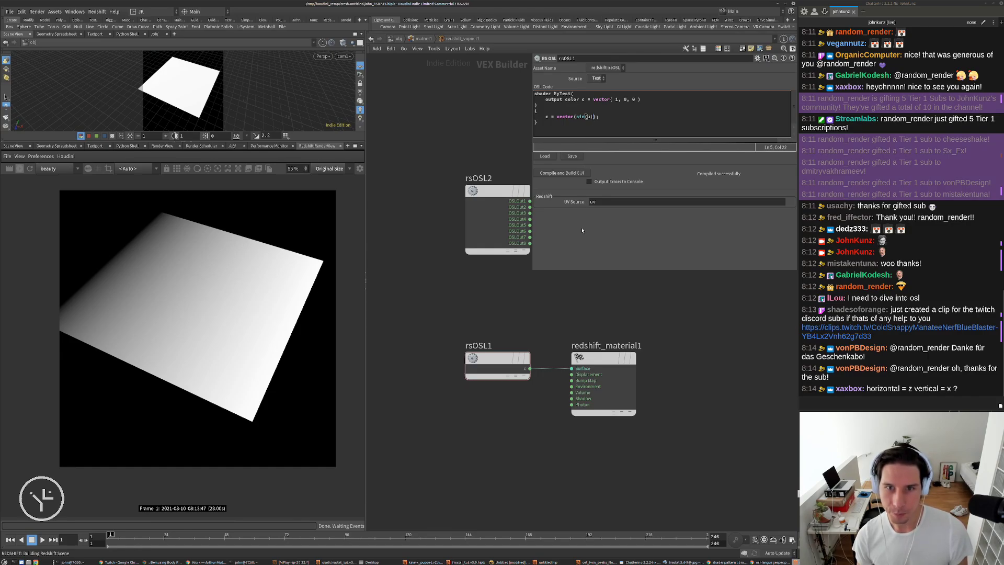
click(567, 174)
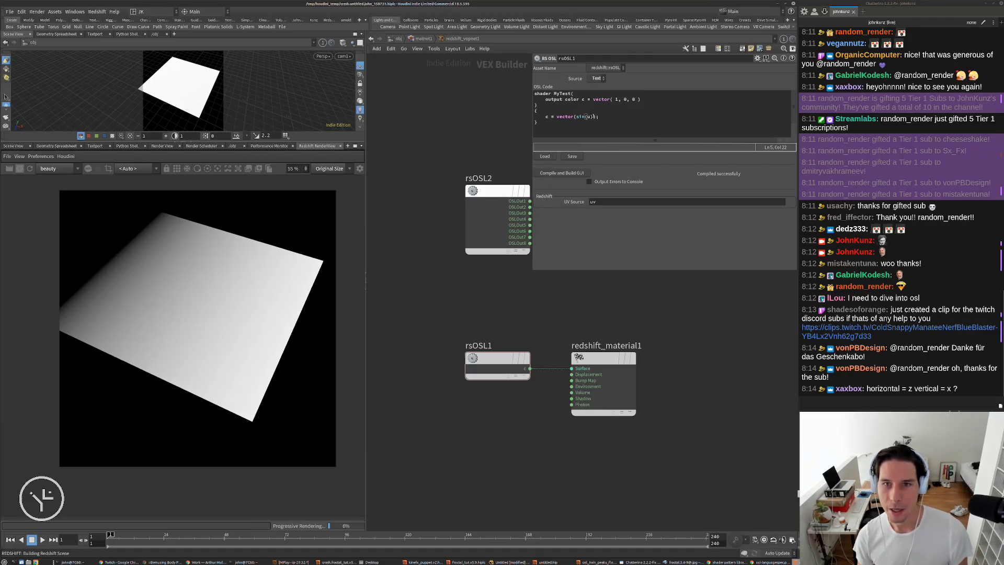
Multiply u by 12 inside the sine function and recompile the OSL code
click(591, 116)
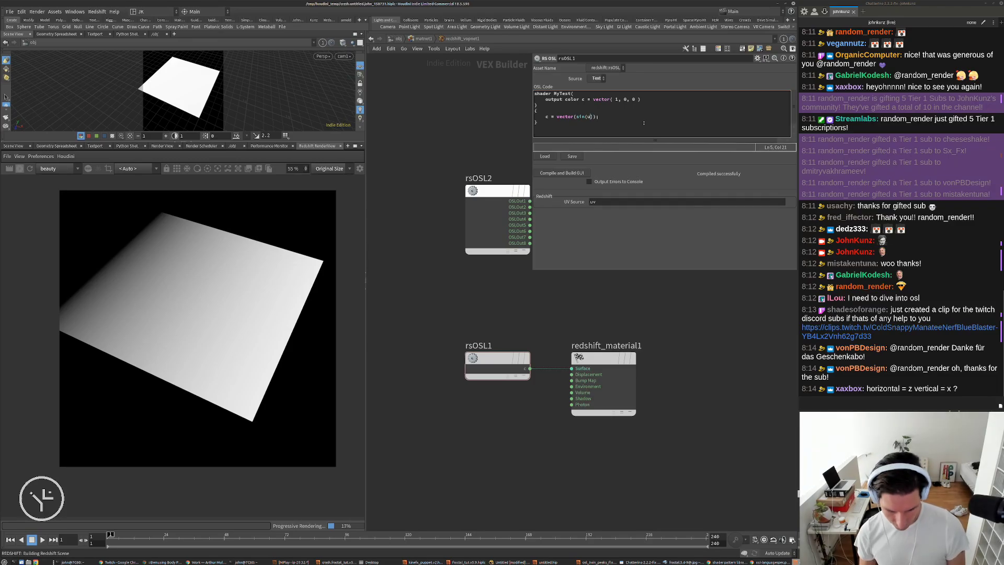
text(*12)
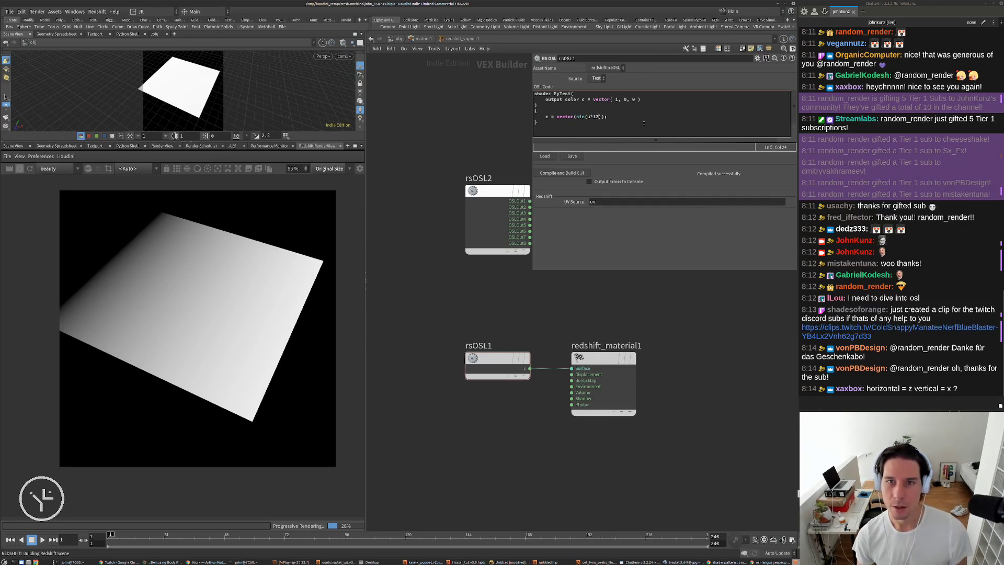
click(553, 175)
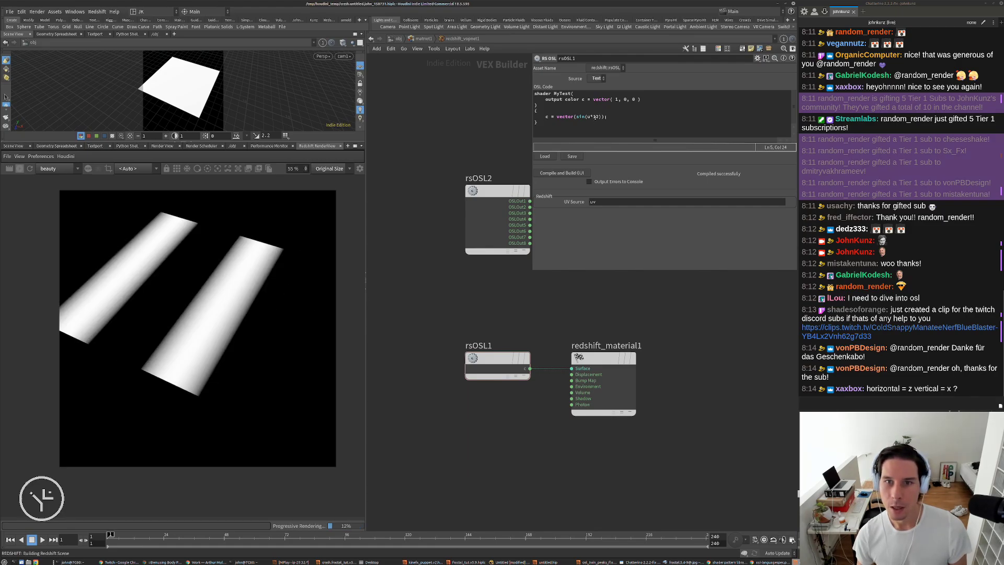
Replace the sine multiplier with M_PI*12 so the line reads c = vector(sin(u*M_PI*12)); and recompile the OSL code
drag(599, 117, 596, 118)
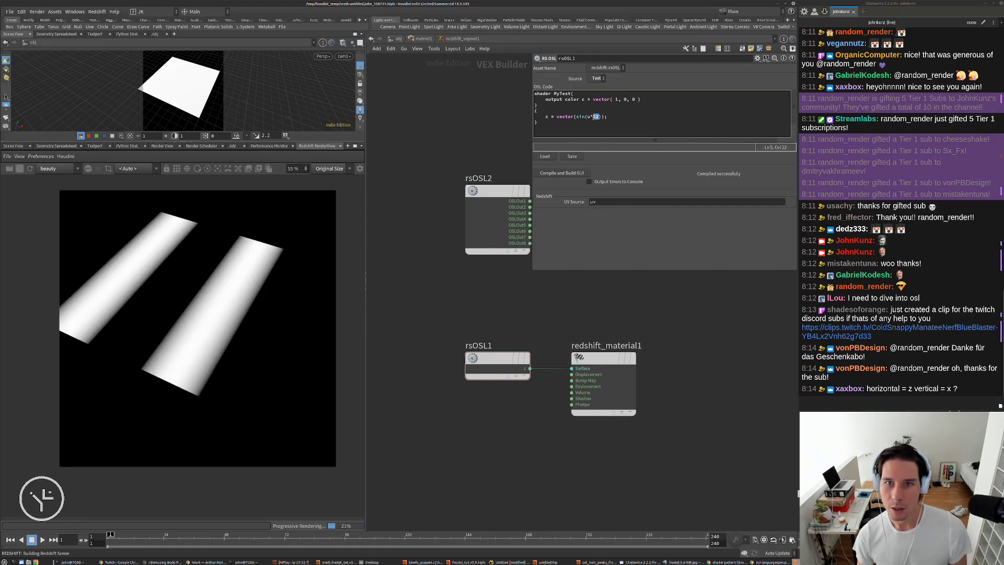
text(4)
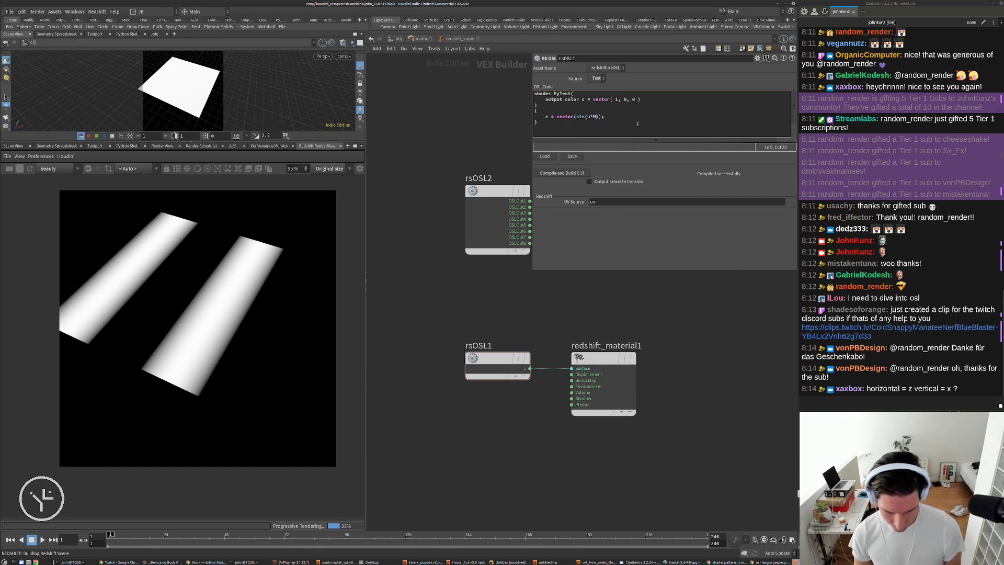
text(_PI)
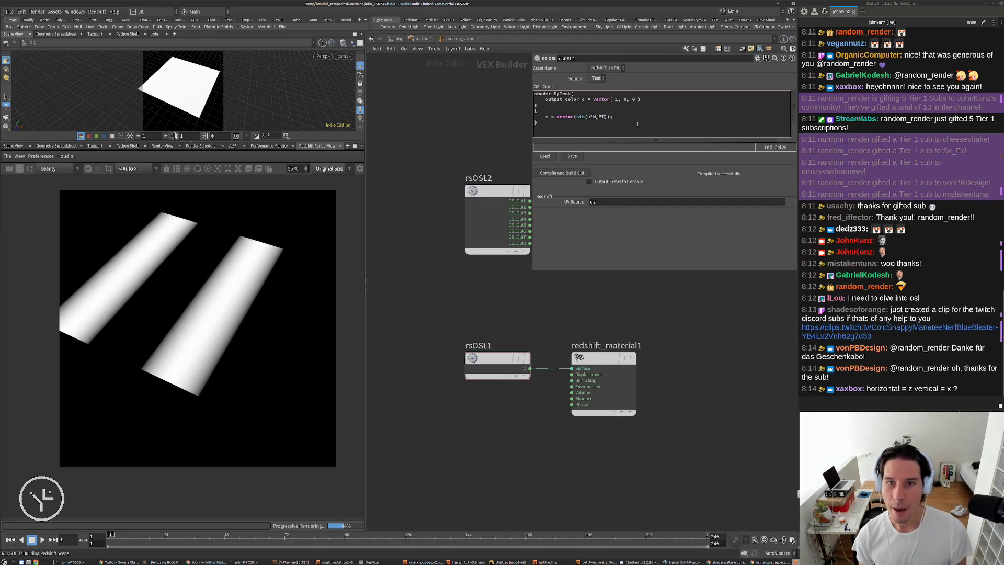
text(*)
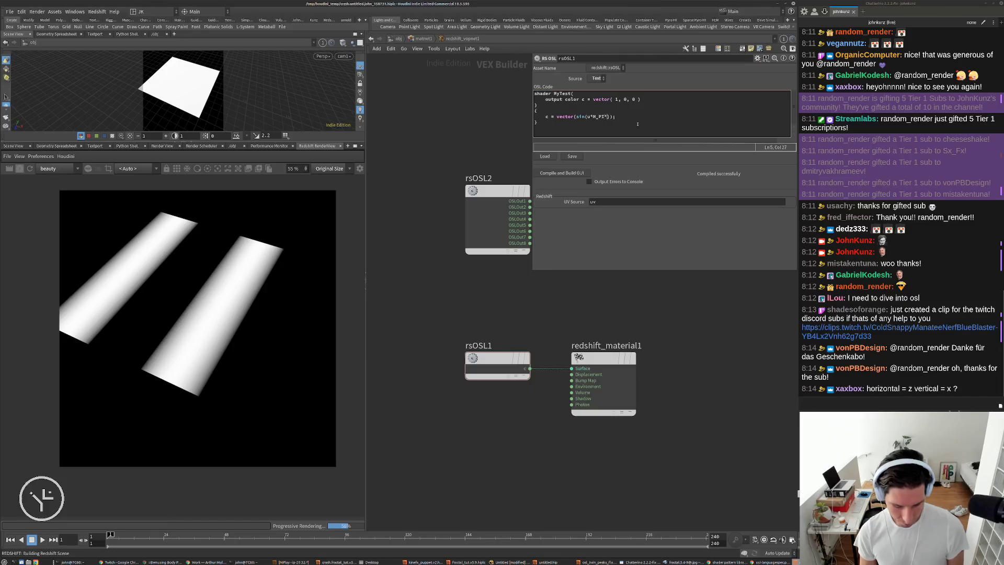
text(12)
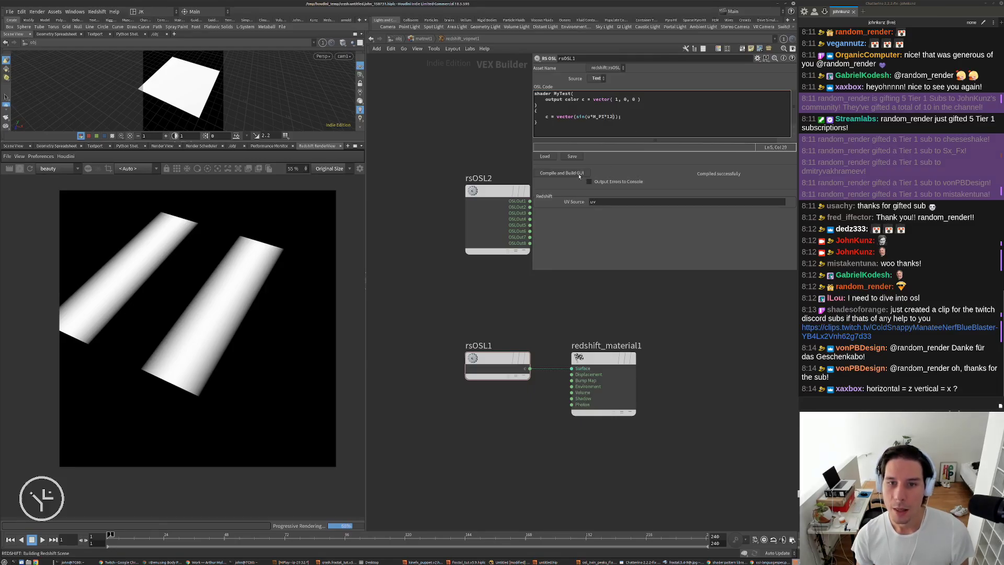
click(578, 174)
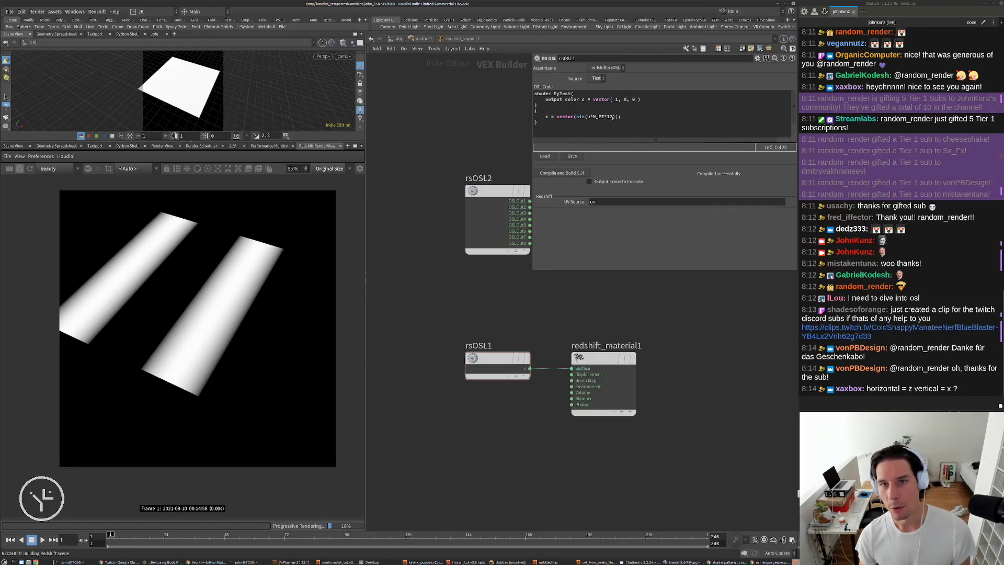
Highlight the u*M_PI*12 expression in the OSL code and refresh the Redshift render to inspect the stripe pattern
drag(613, 117, 587, 116)
click(592, 116)
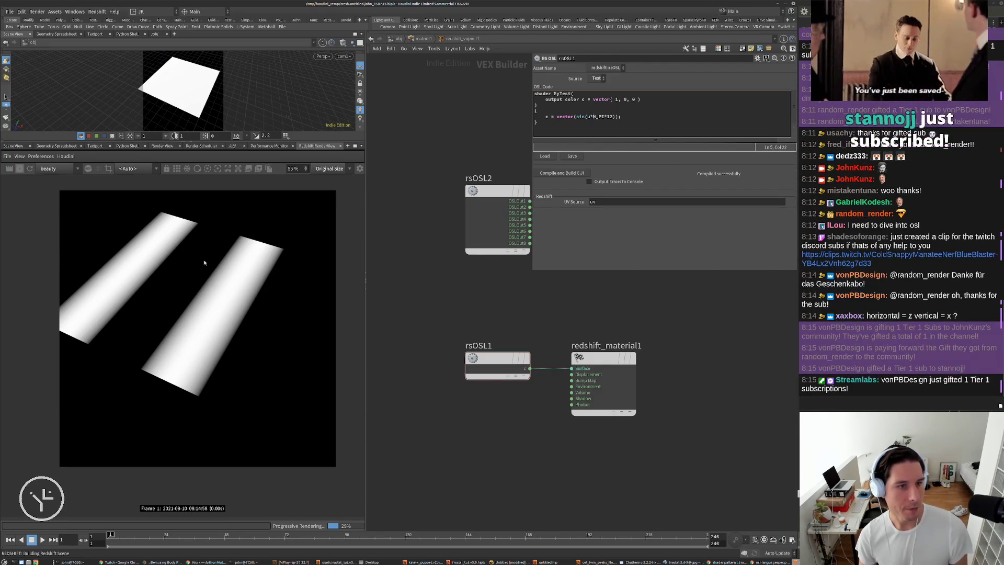
click(9, 169)
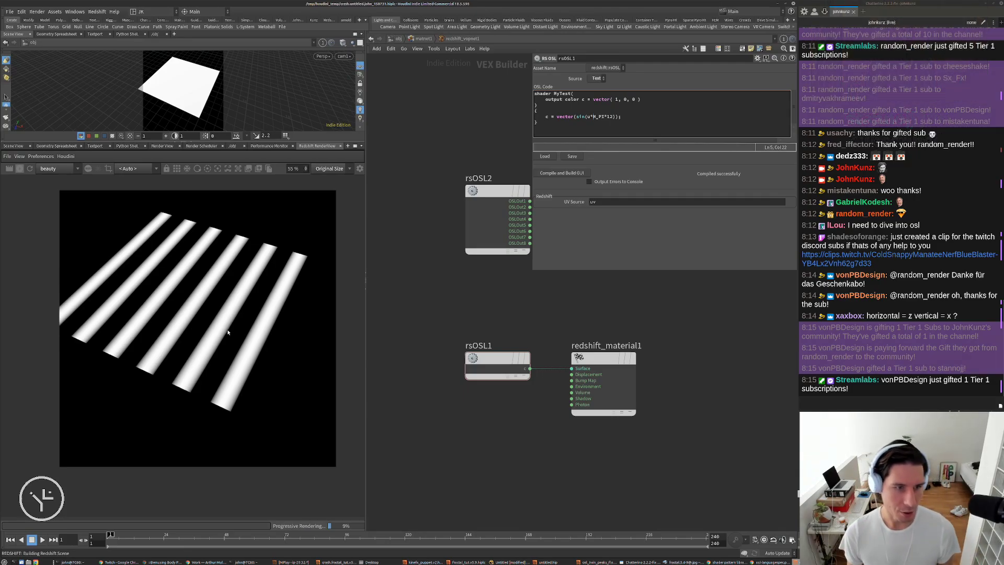
scroll(250, 307, down, 2)
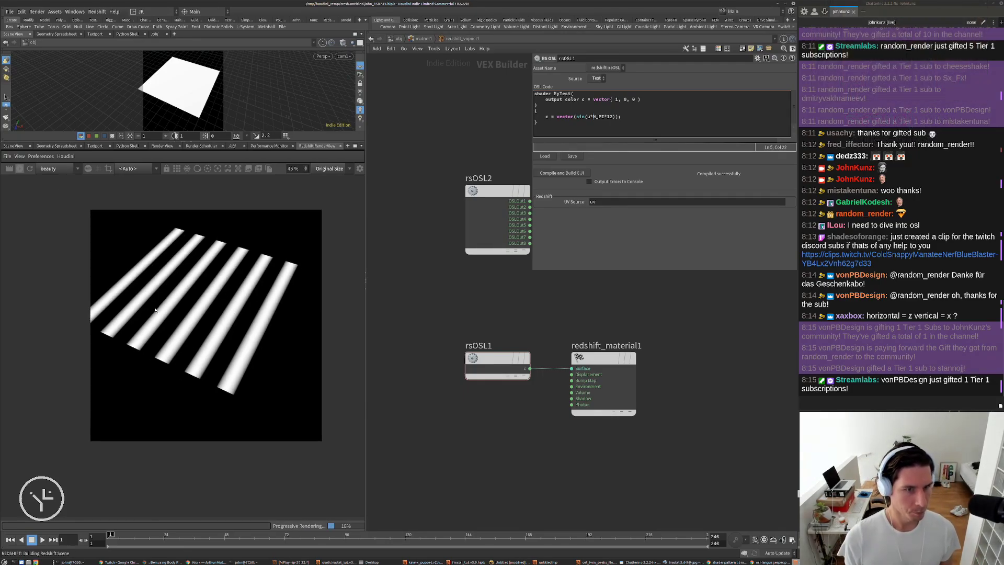
scroll(163, 307, up, 1)
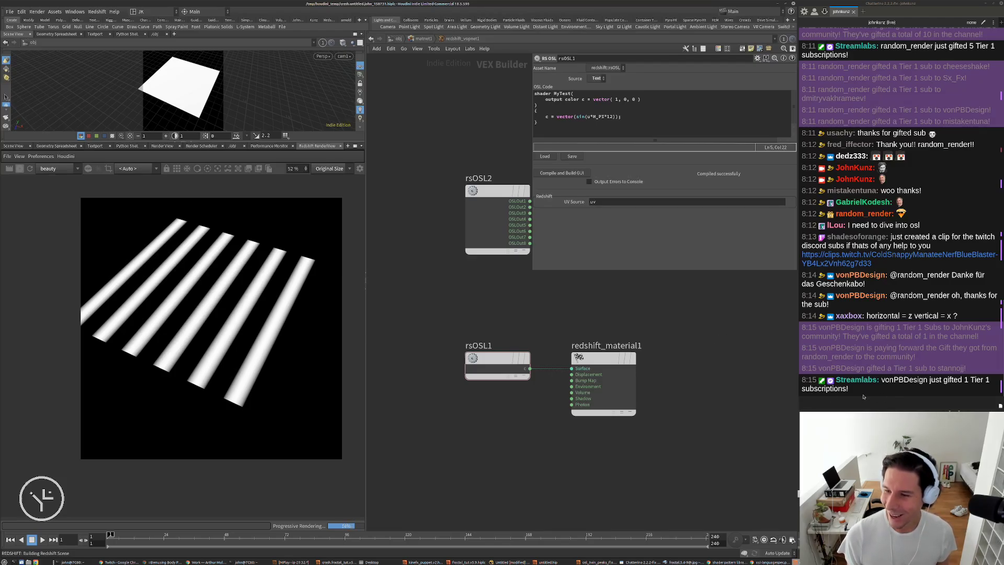
click(623, 120)
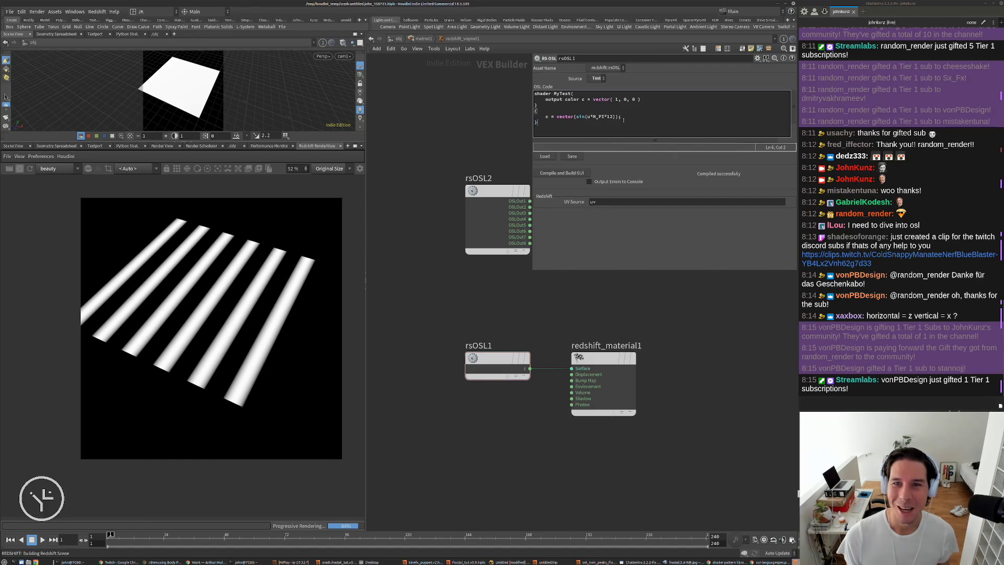
Add v*M_PI*12 to the sine argument so the line reads c = vector(sin(v*M_PI*12 + u*M_PI*12)); and recompile the OSL code
click(623, 116)
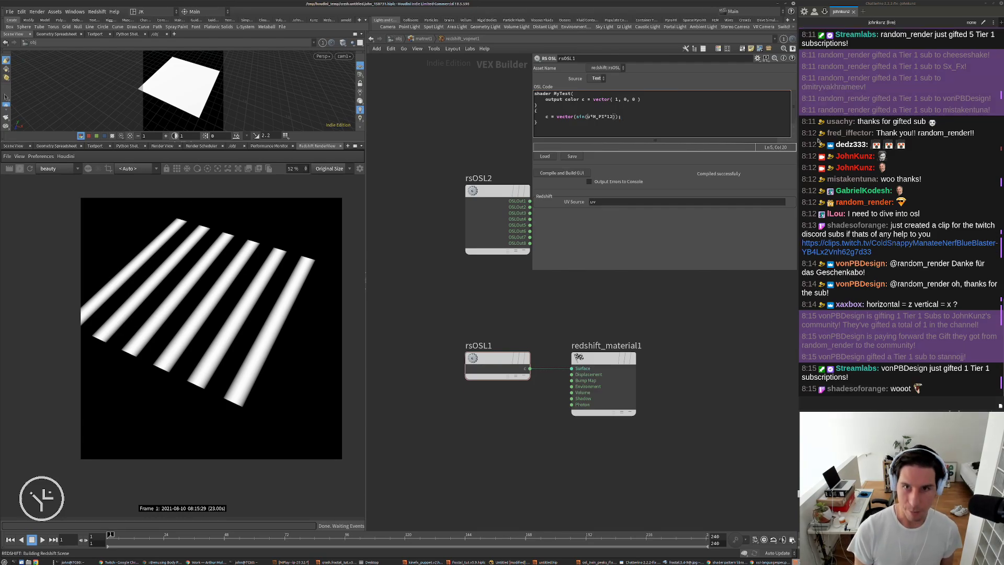
text(v)
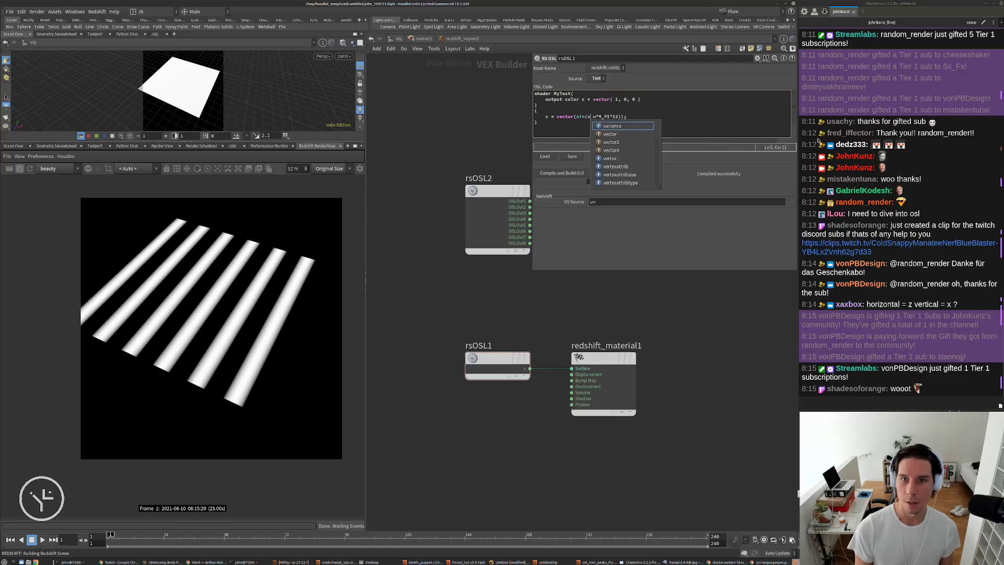
text(__)
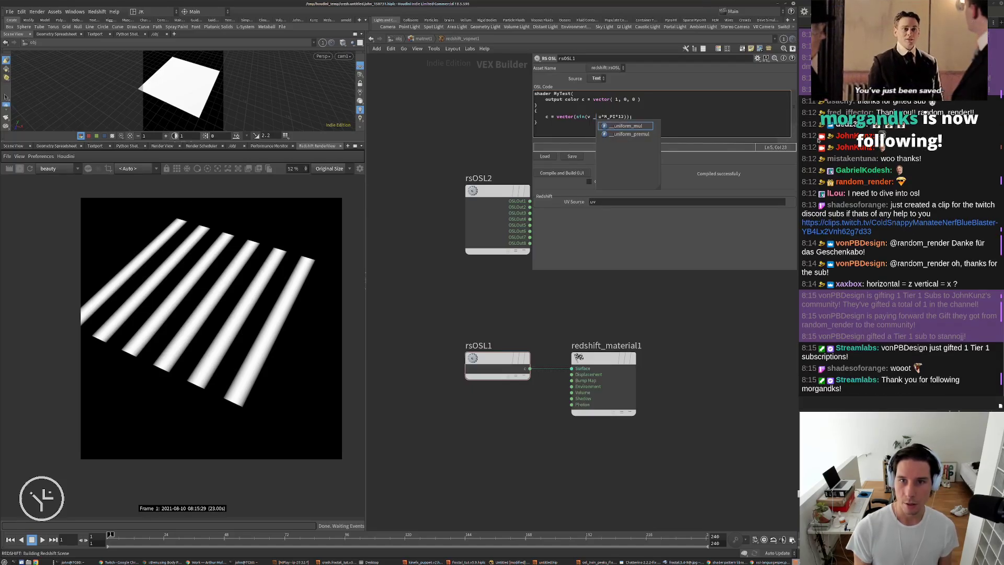
key(Escape)
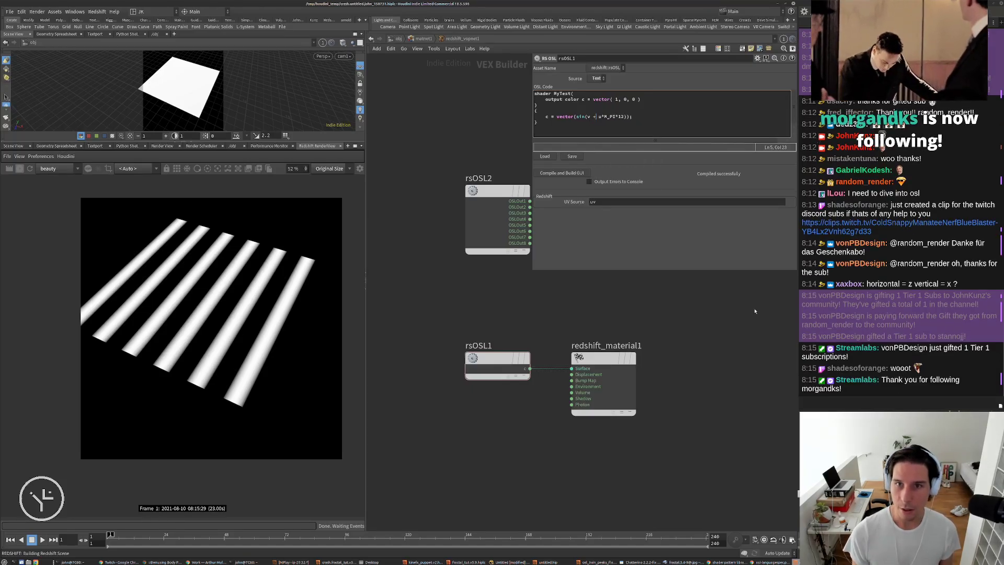
key(BackSpace)
key(BackSpace)
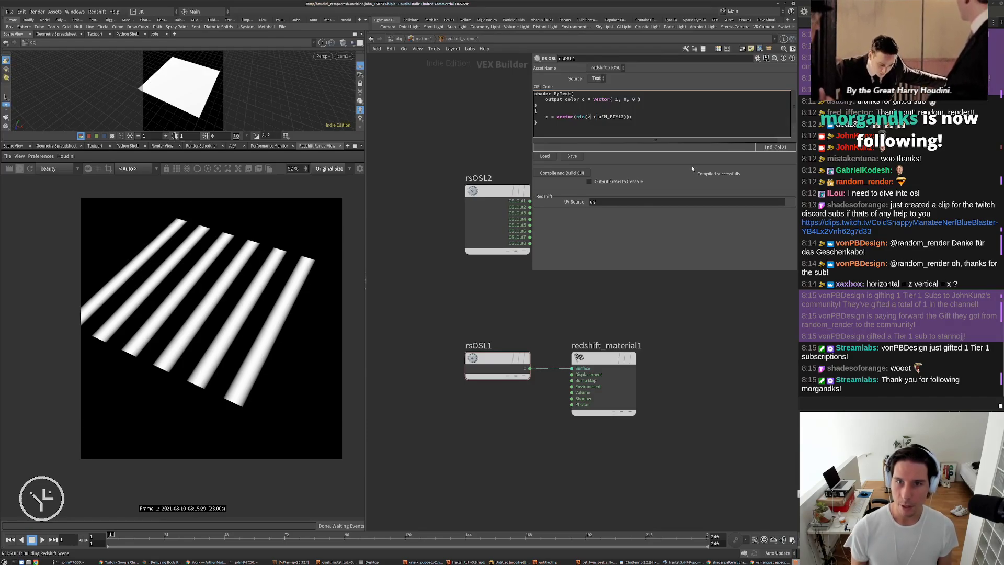
text(*)
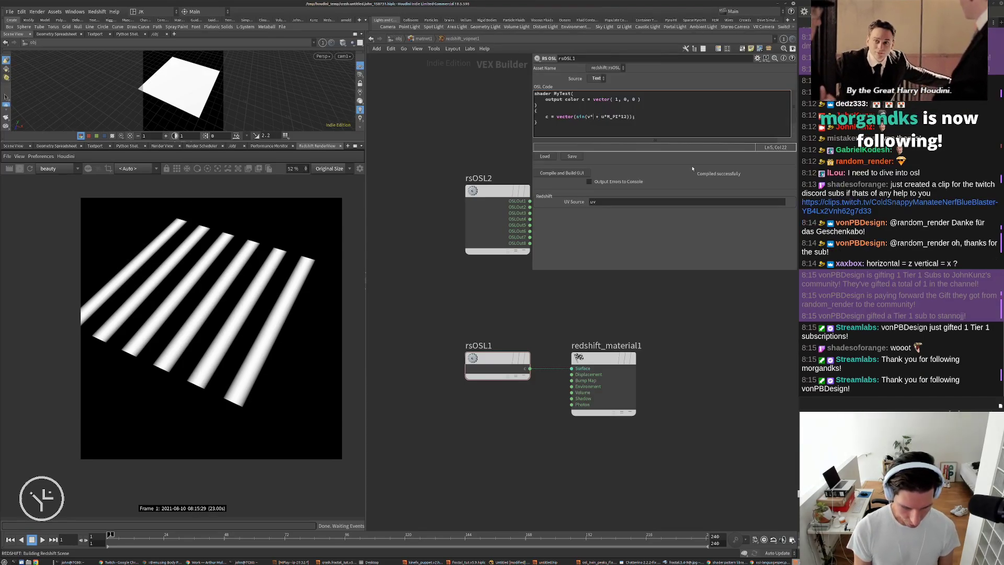
text(M_PI)
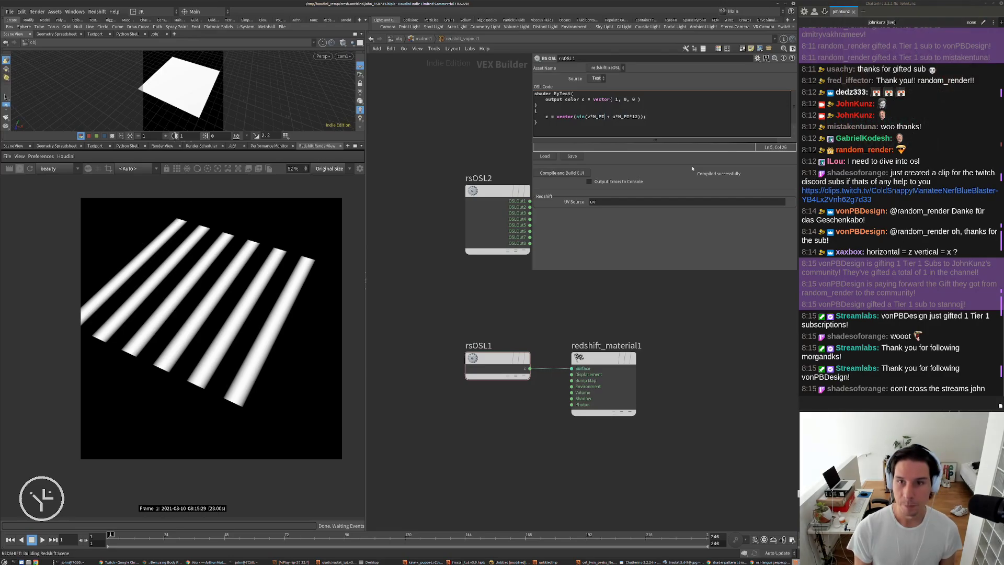
text(*12)
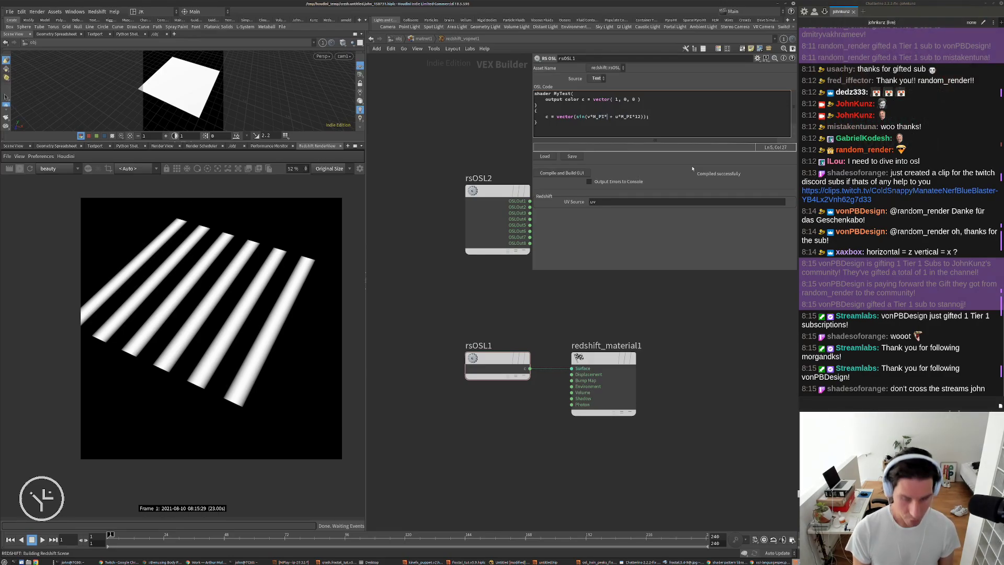
click(557, 174)
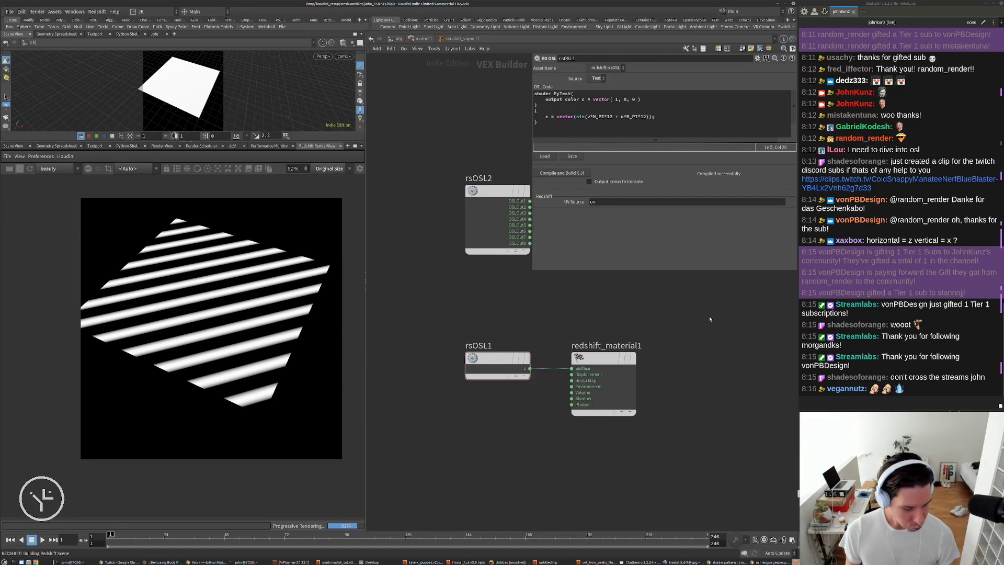
Delete the unused rsOSL2 node from the material network
middle_drag(706, 324, 653, 307)
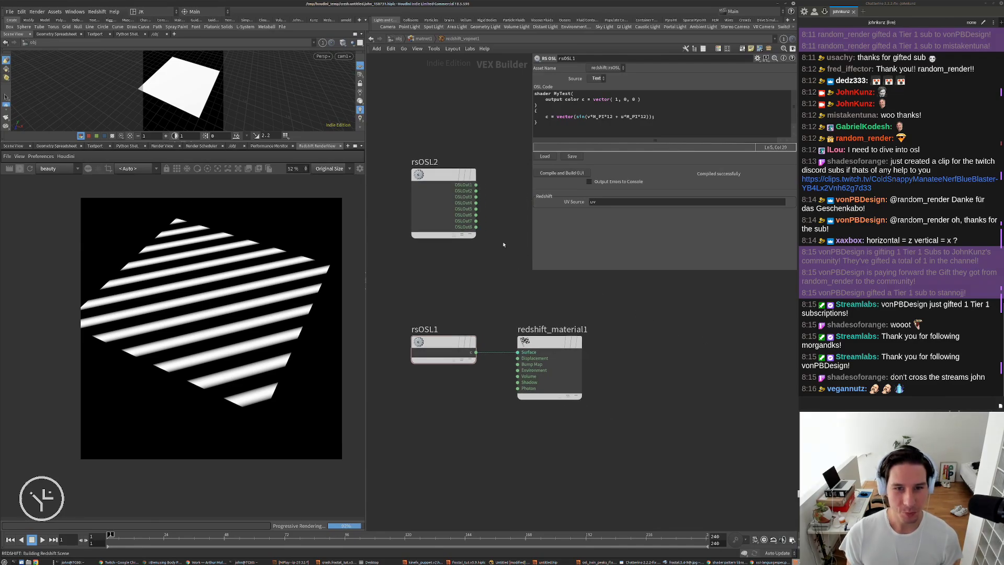
drag(481, 240, 405, 149)
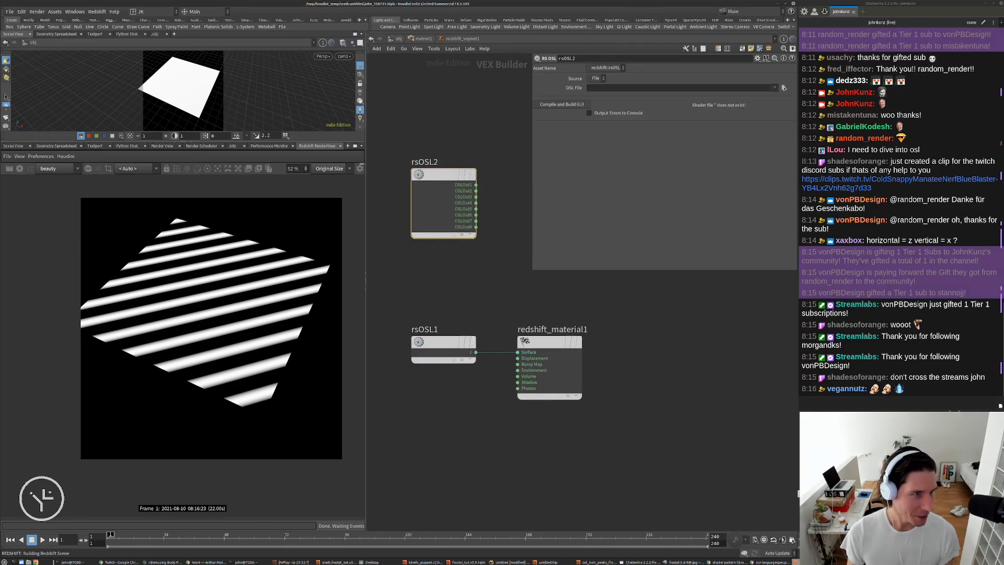
key(Delete)
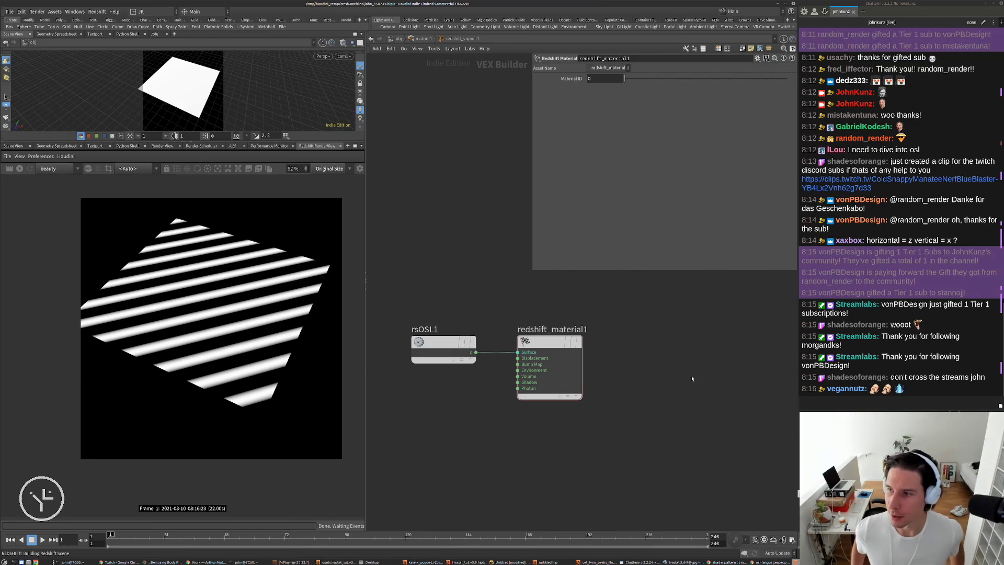
Add an RS Ramp node to look at its mapping setting, and delete the node again
click(444, 346)
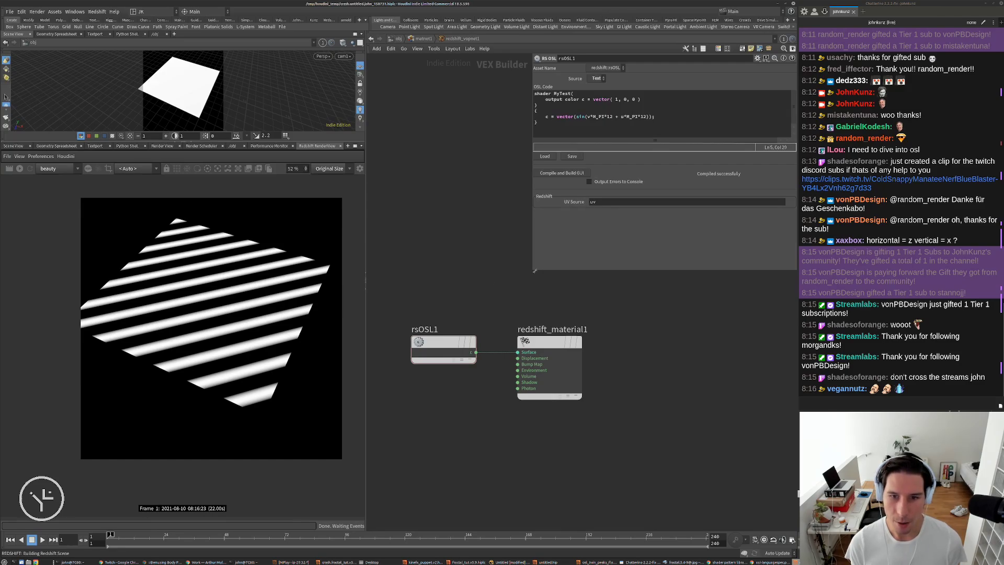
key(Tab)
text(ram)
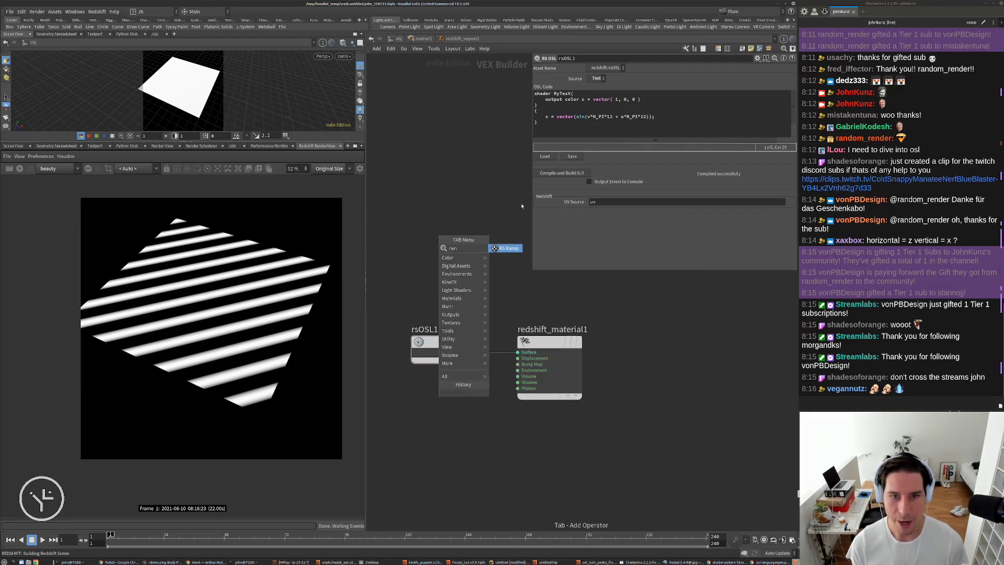
key(Return)
click(513, 233)
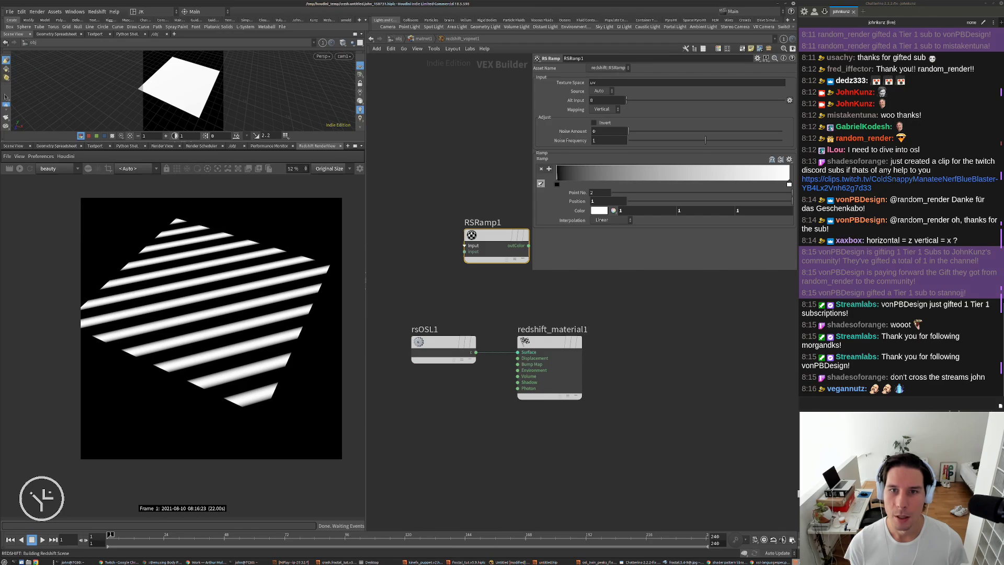
click(607, 110)
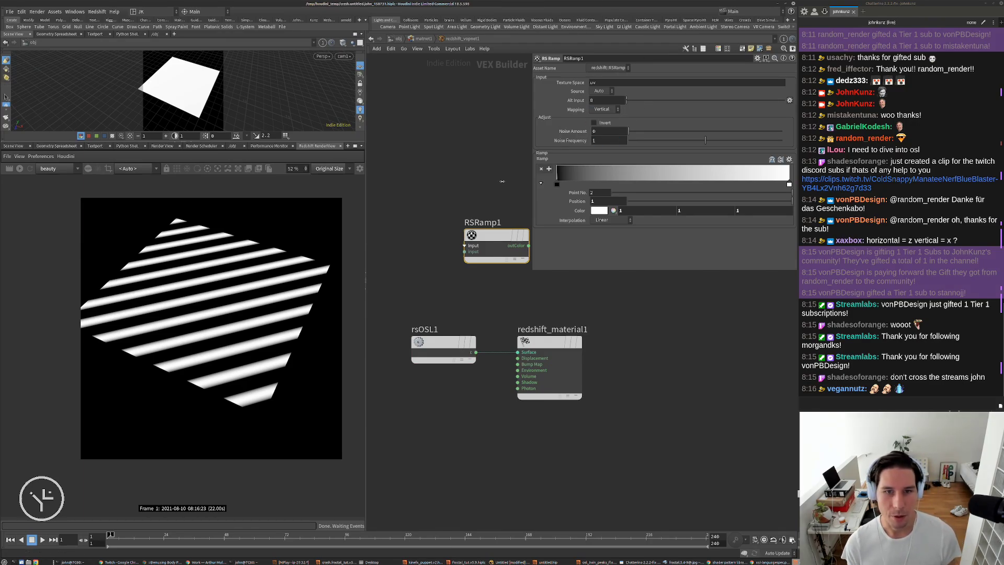
key(Delete)
Wrap rsOSL1's u term in its own sine, giving c = vector(sin( v*M_PI*12 + sin(u*M_PI*12) ));, recompile, and render the wavy stripes
click(442, 349)
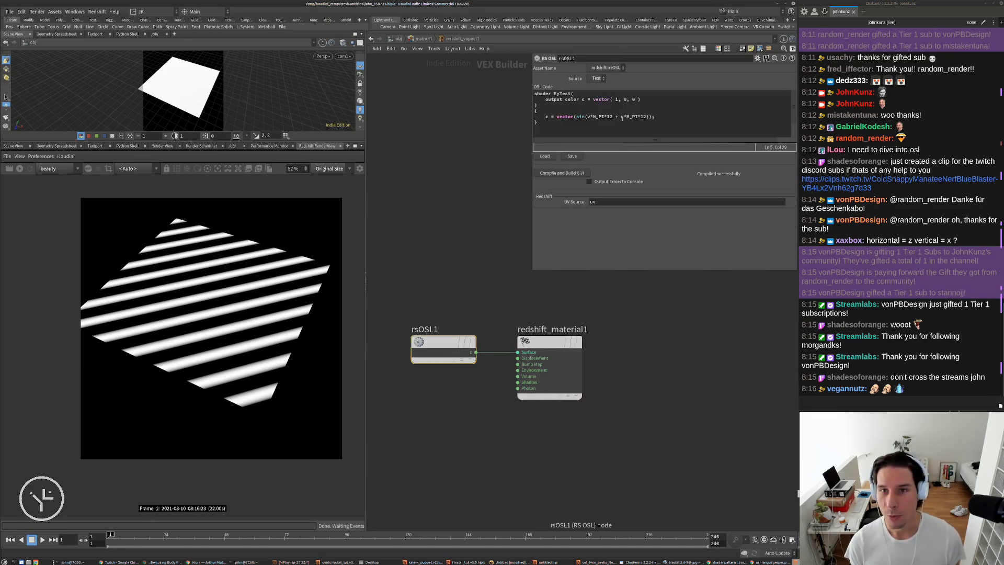
click(587, 117)
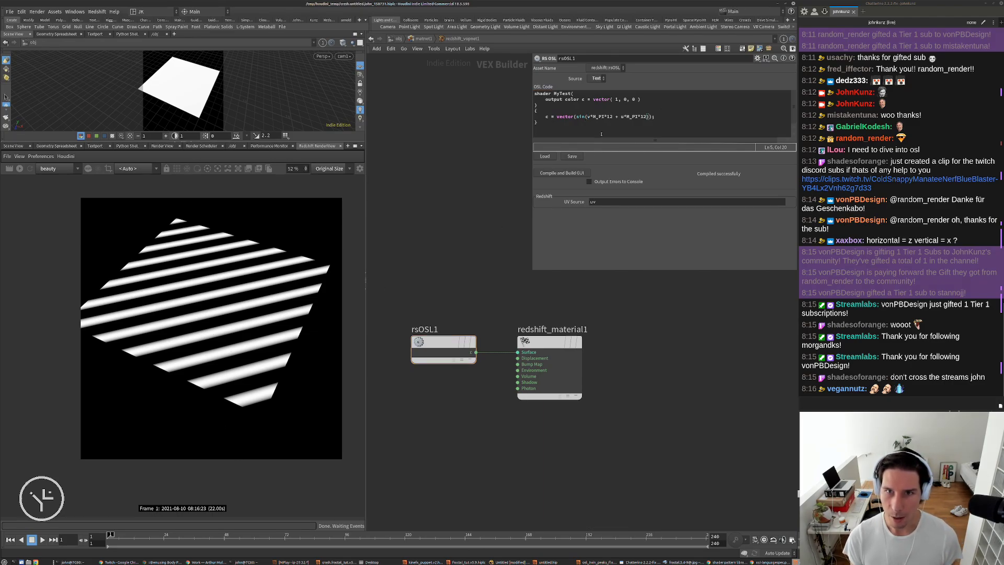
drag(533, 271, 446, 273)
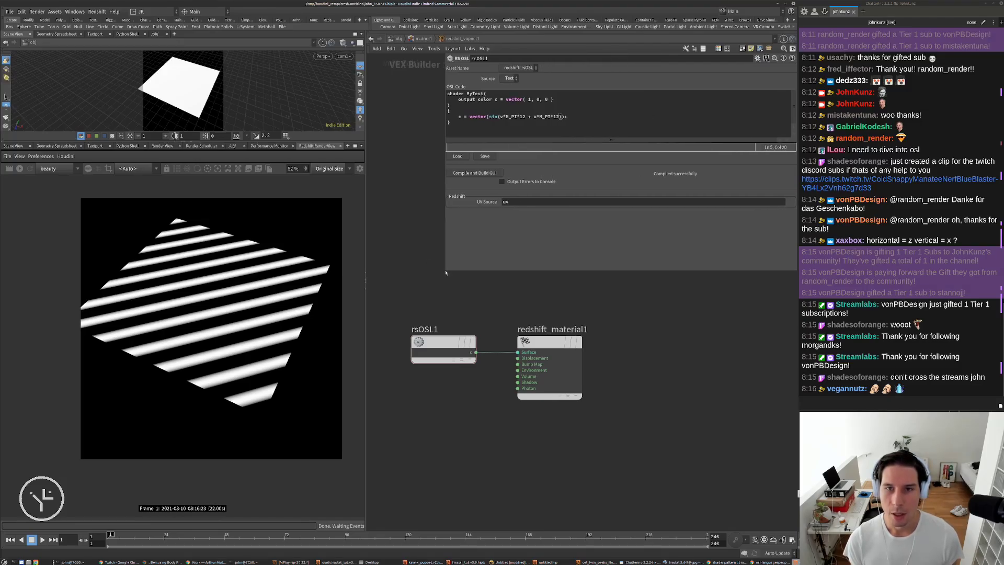
click(500, 116)
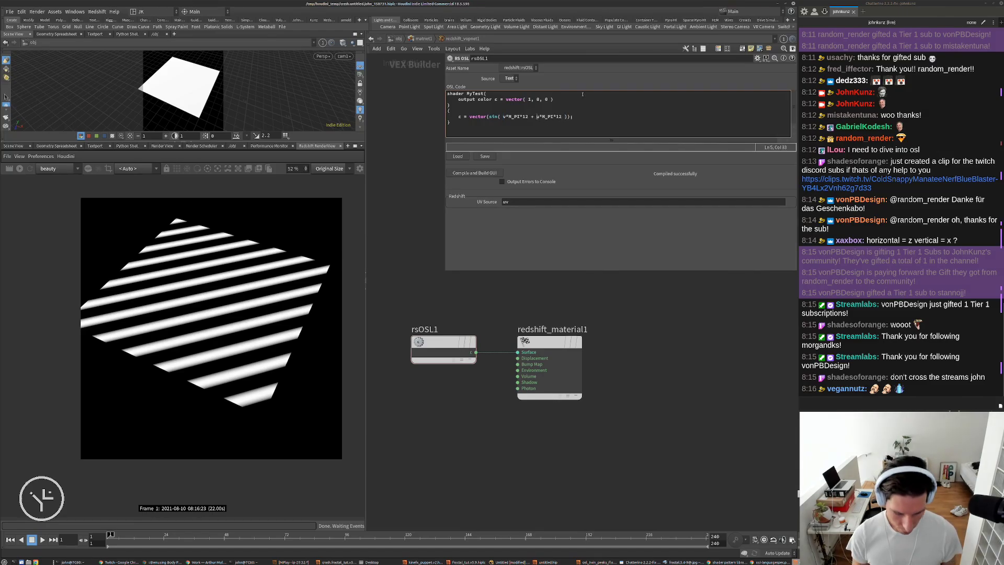
text(sin()
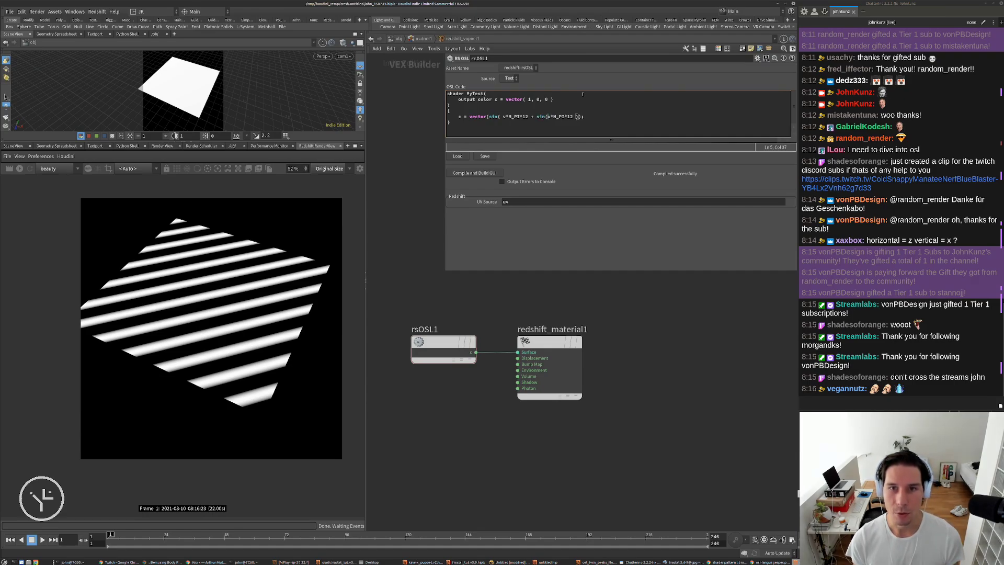
click(577, 116)
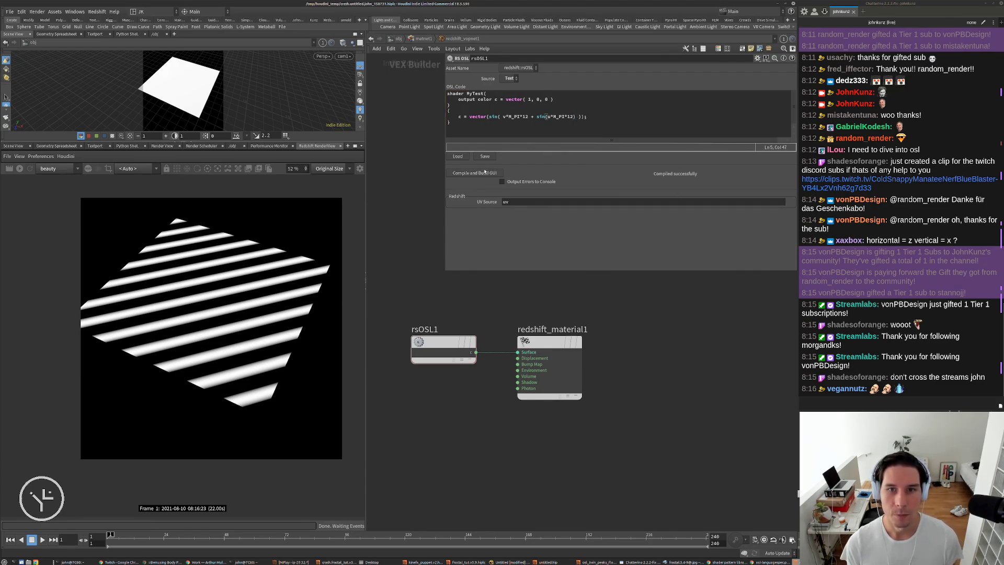
click(19, 168)
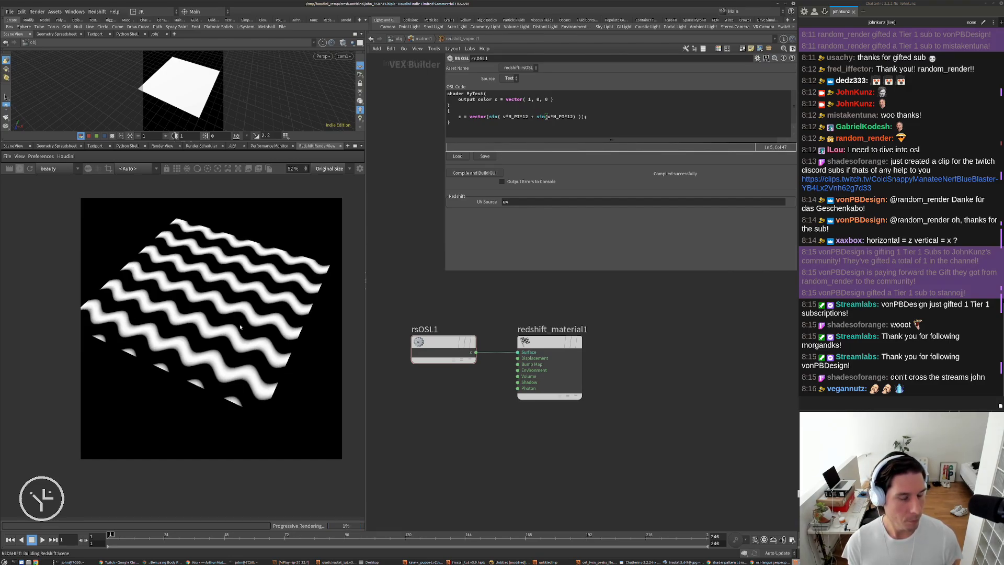
scroll(179, 292, up, 1)
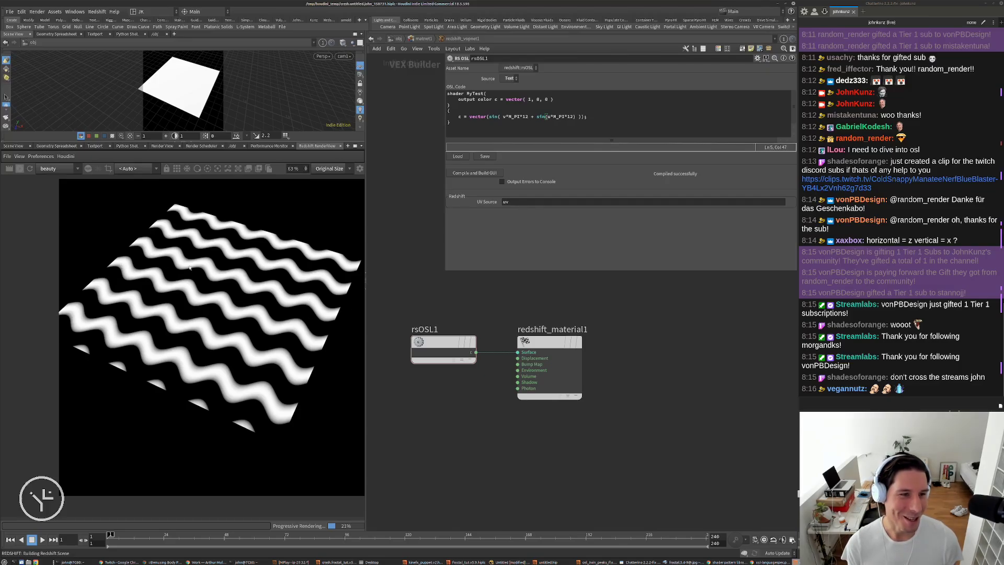
scroll(157, 282, up, 2)
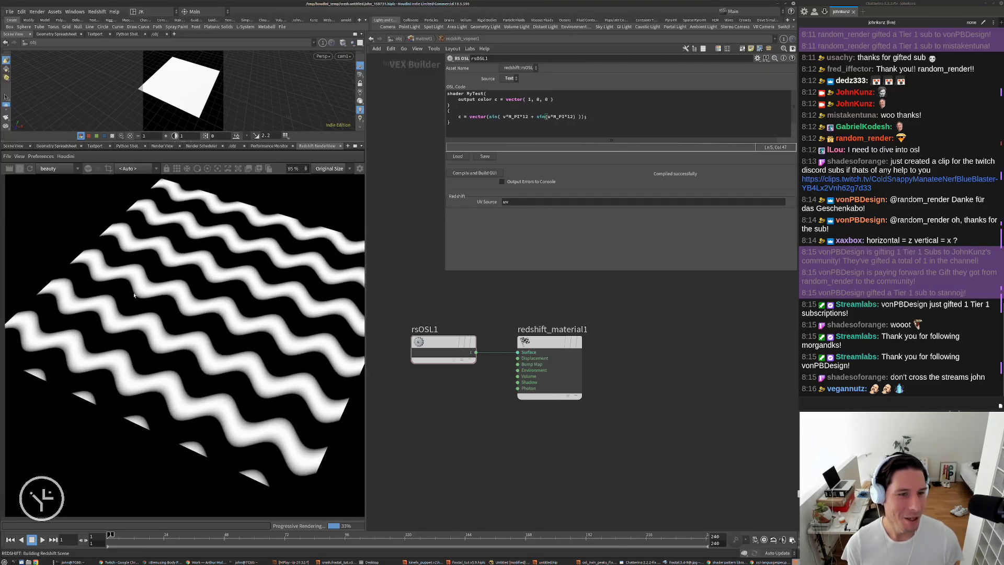
scroll(134, 295, down, 3)
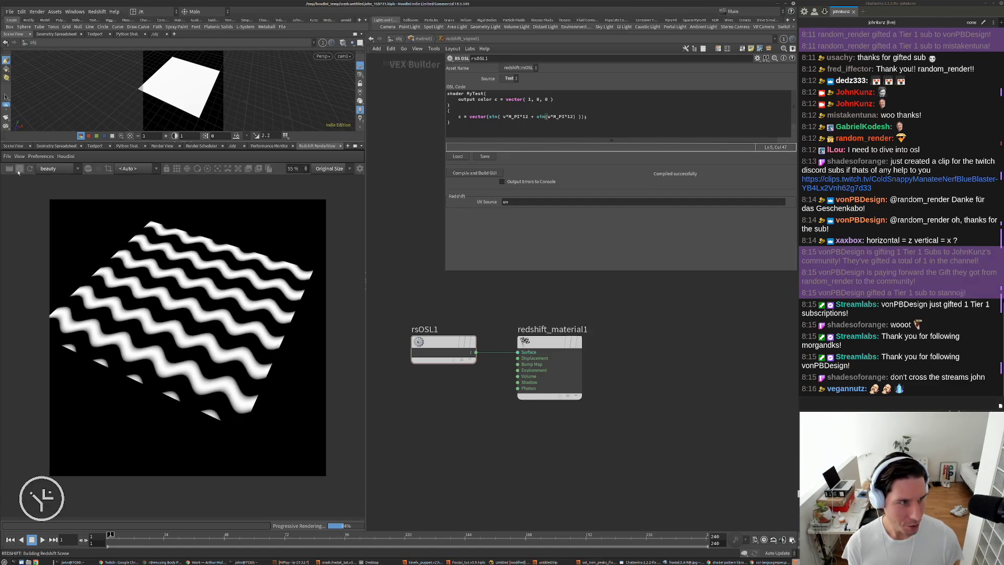
click(21, 168)
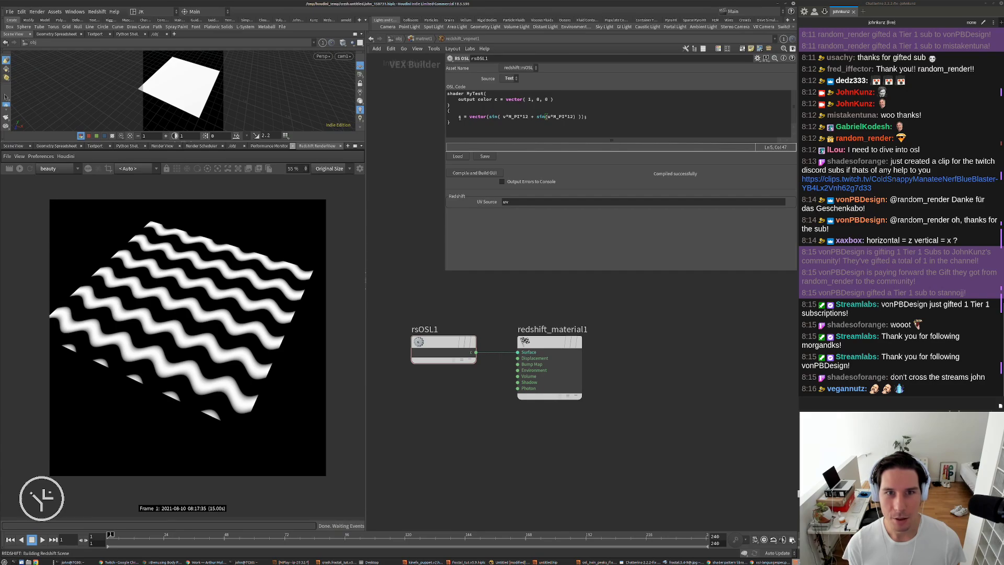
Comment out the nested sine line with // and paste an active copy of it on a new line above
key(Home)
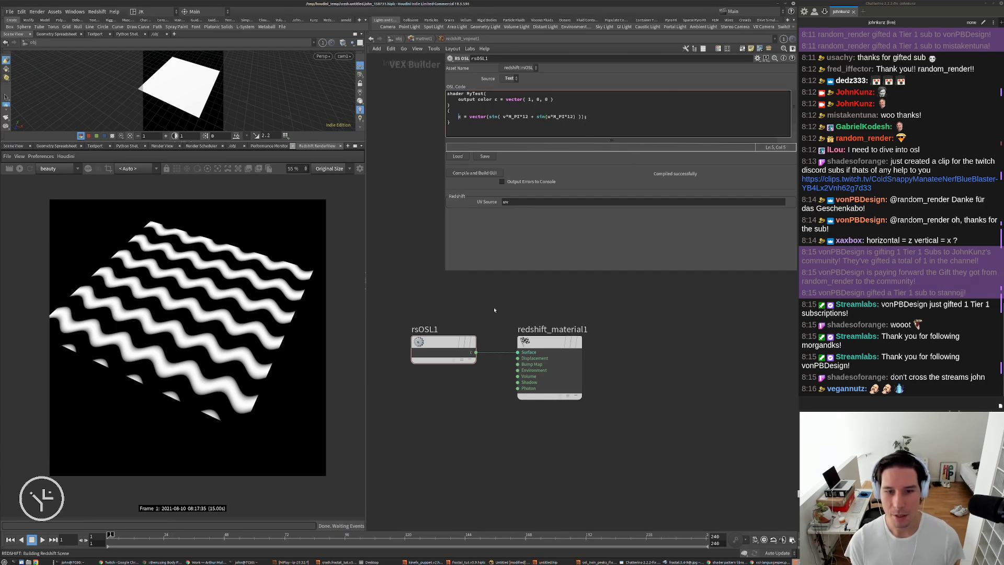
middle_drag(494, 310, 508, 333)
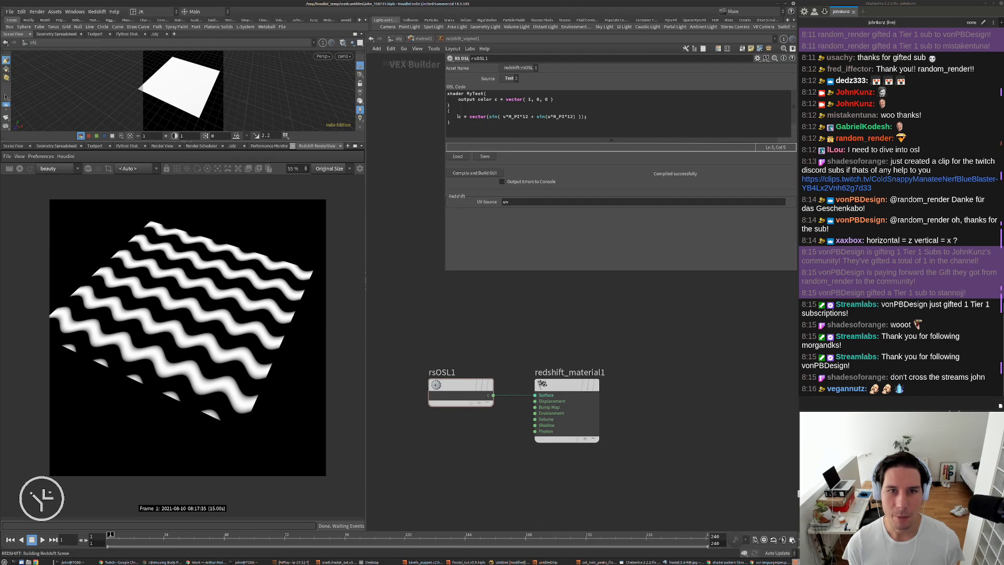
text(//)
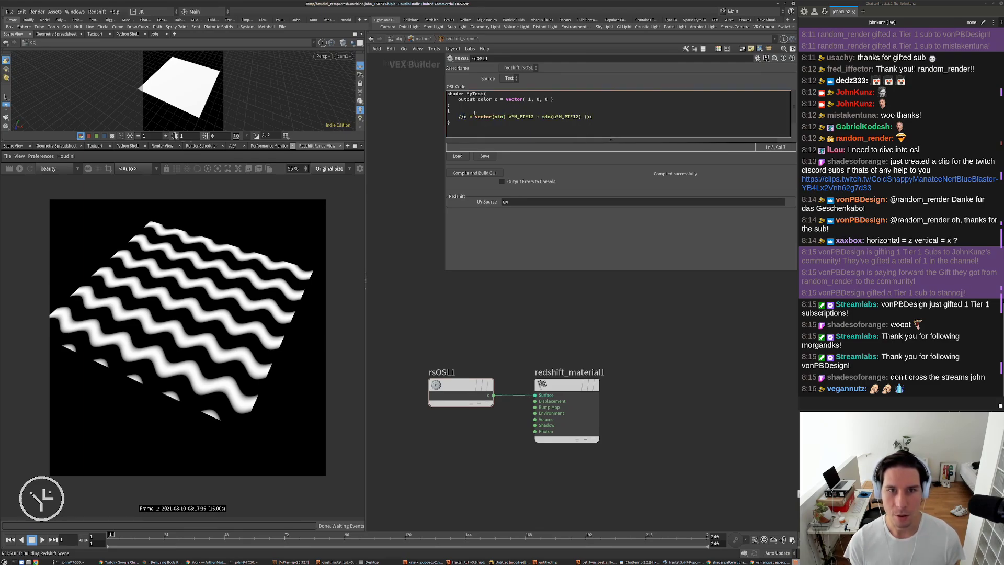
drag(464, 117, 592, 118)
key(ctrl+c)
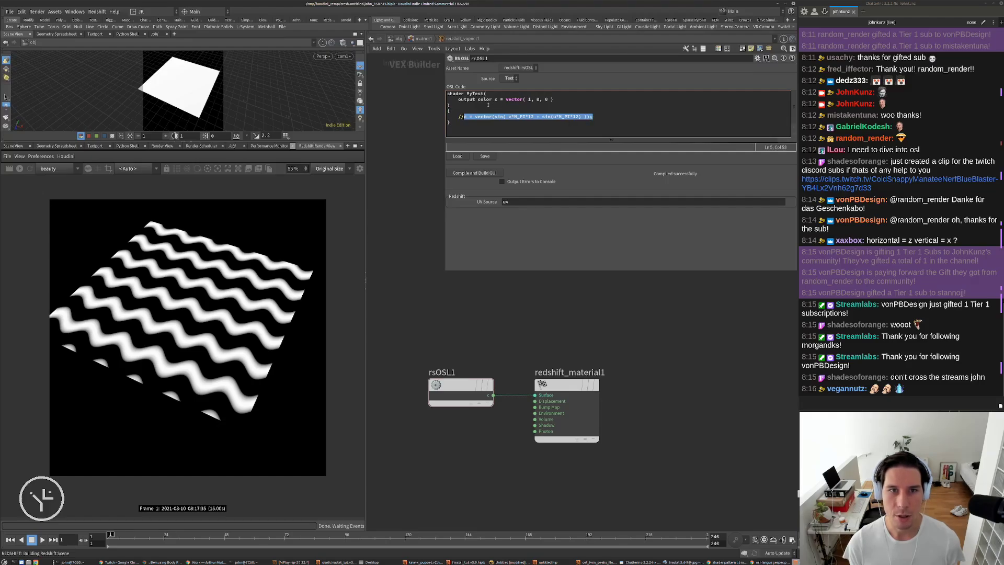
click(492, 111)
key(Return)
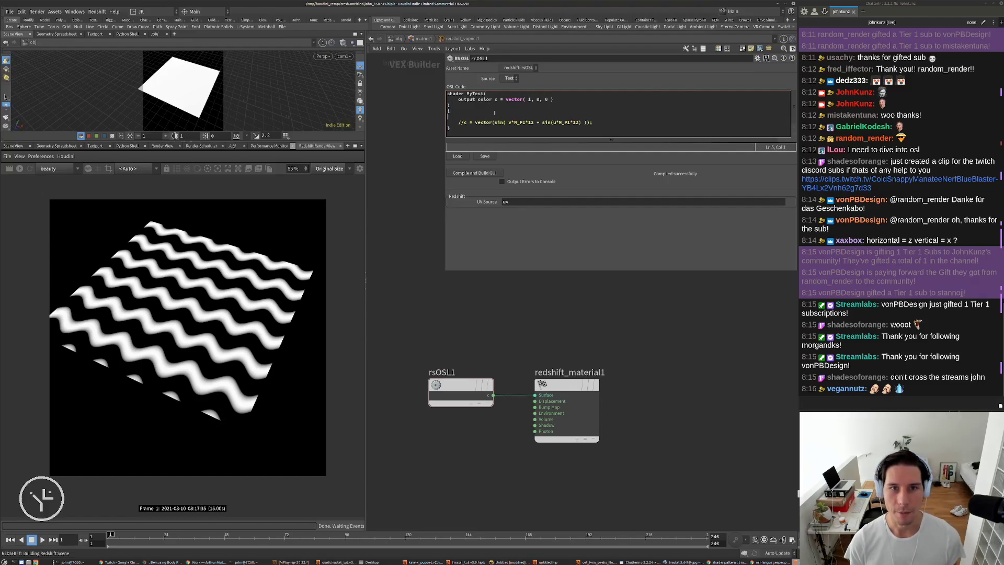
key(ctrl+v)
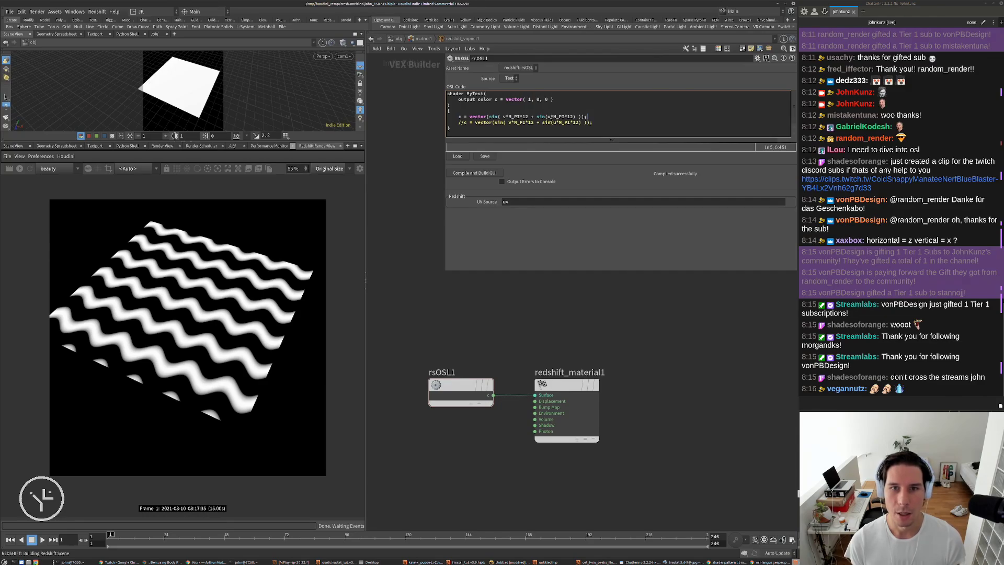
Remove the outer sine and the v term from the copied line so it reads c = vector(sin(u*M_PI*12) );
drag(536, 117, 494, 117)
key(BackSpace)
key(BackSpace)
key(BackSpace)
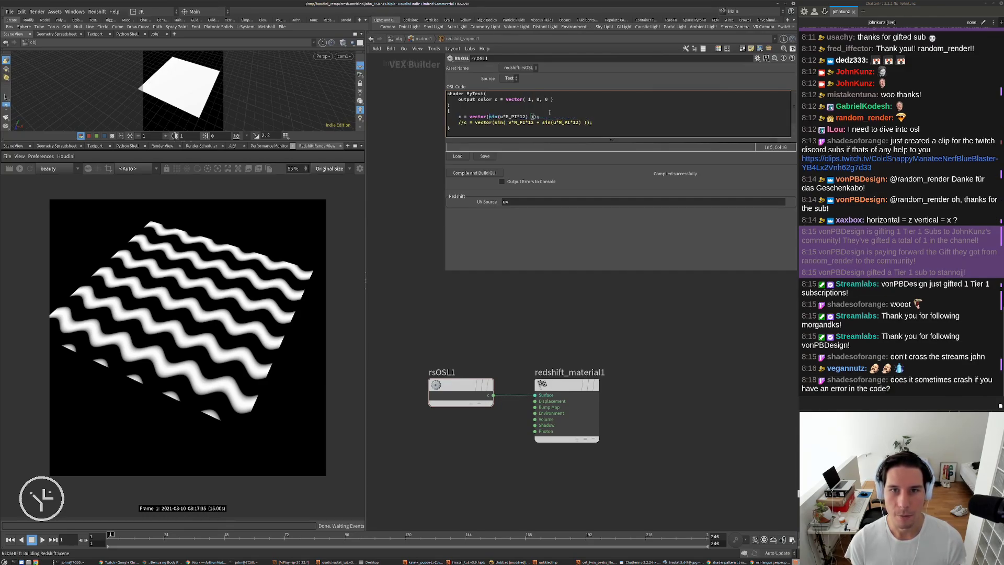
key(BackSpace)
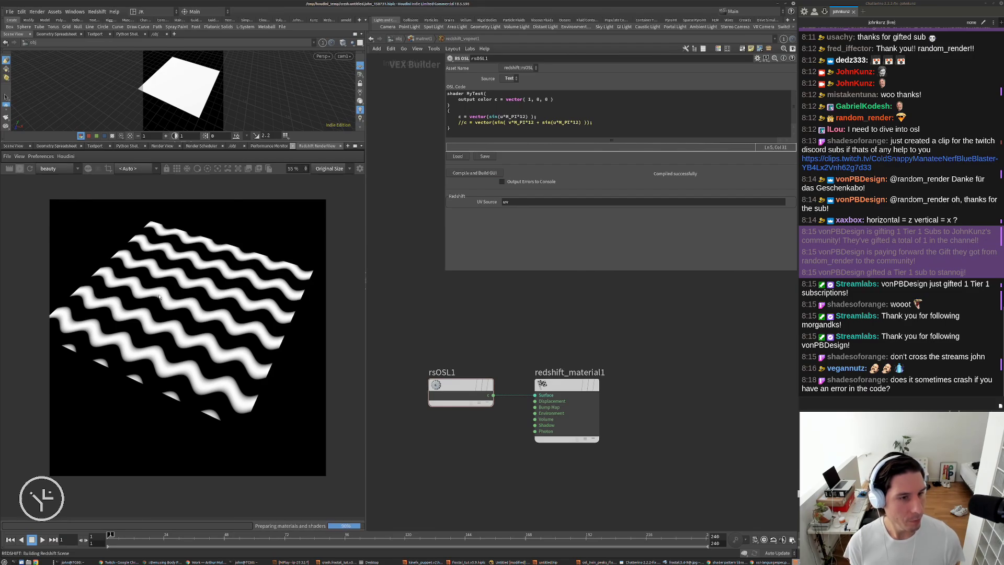
Remove the // from rsOSL1's nested sine line, c = vector(sin( v*M_PI*12 + sin(u*M_PI*12) )); and render the wavy stripes again
scroll(100, 274, up, 4)
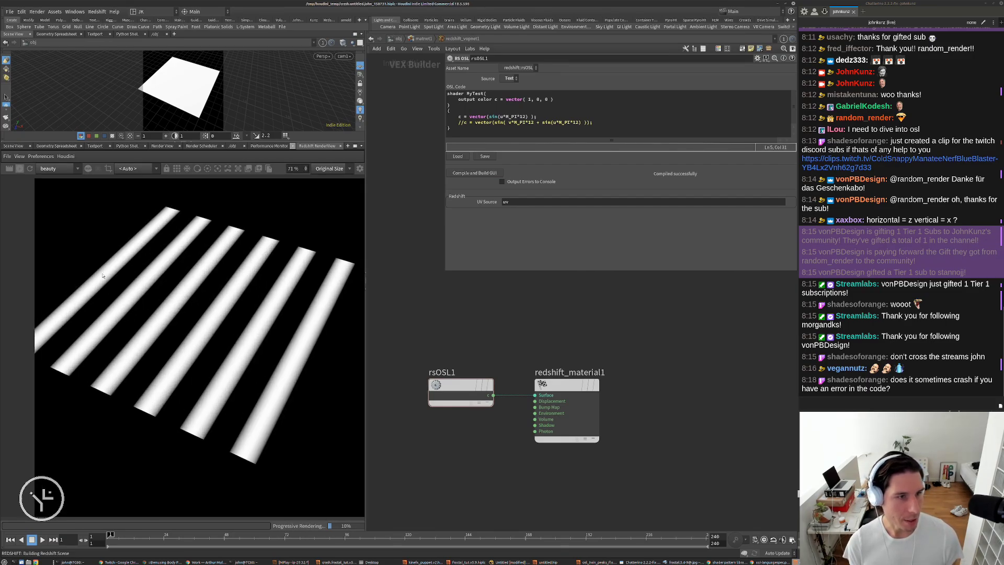
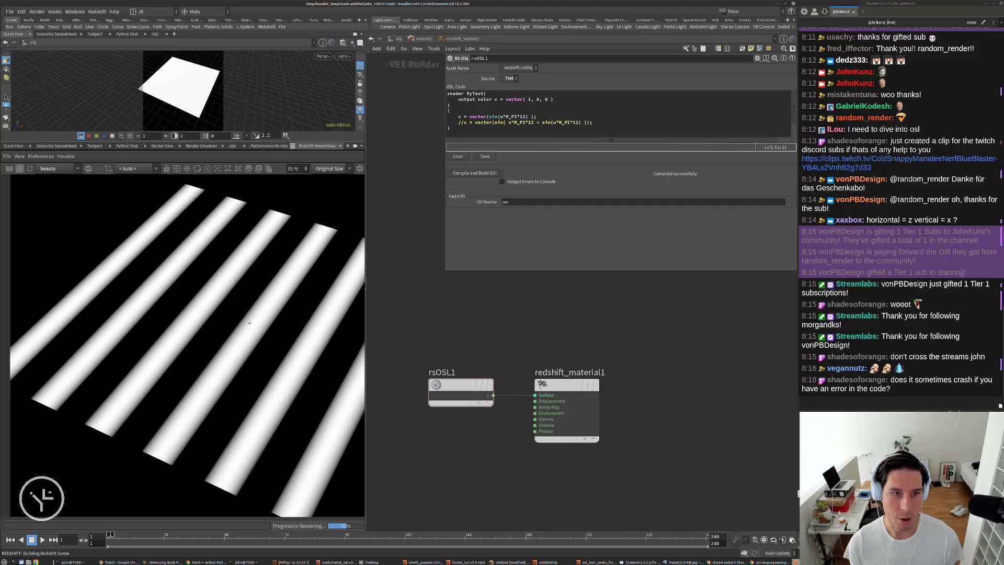
scroll(286, 302, down, 4)
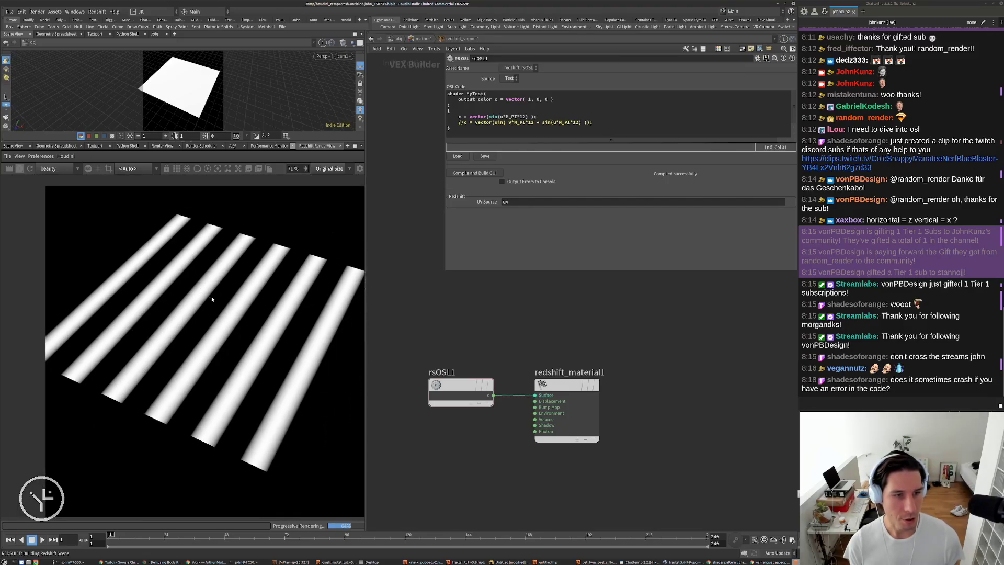
scroll(219, 300, up, 5)
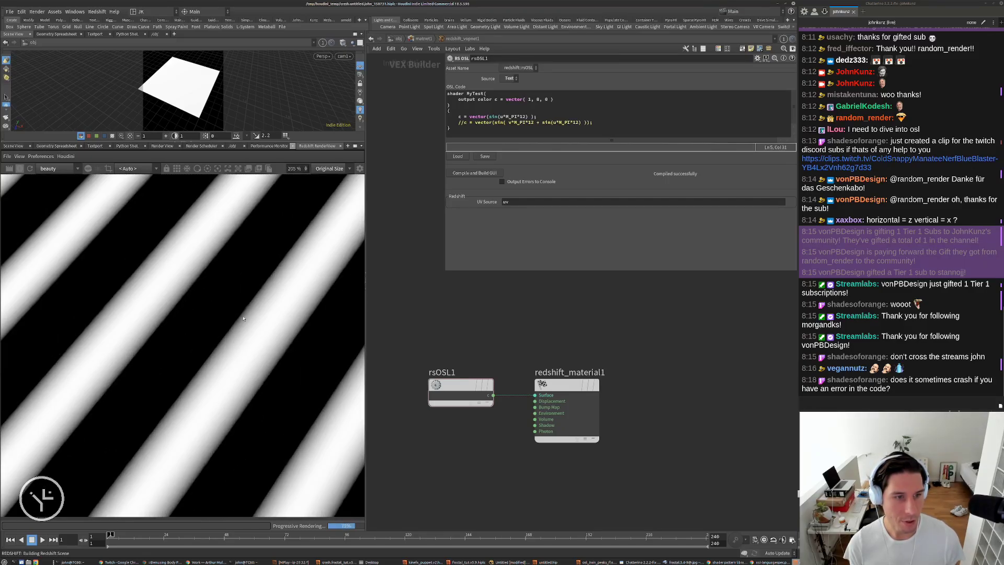
scroll(178, 306, down, 3)
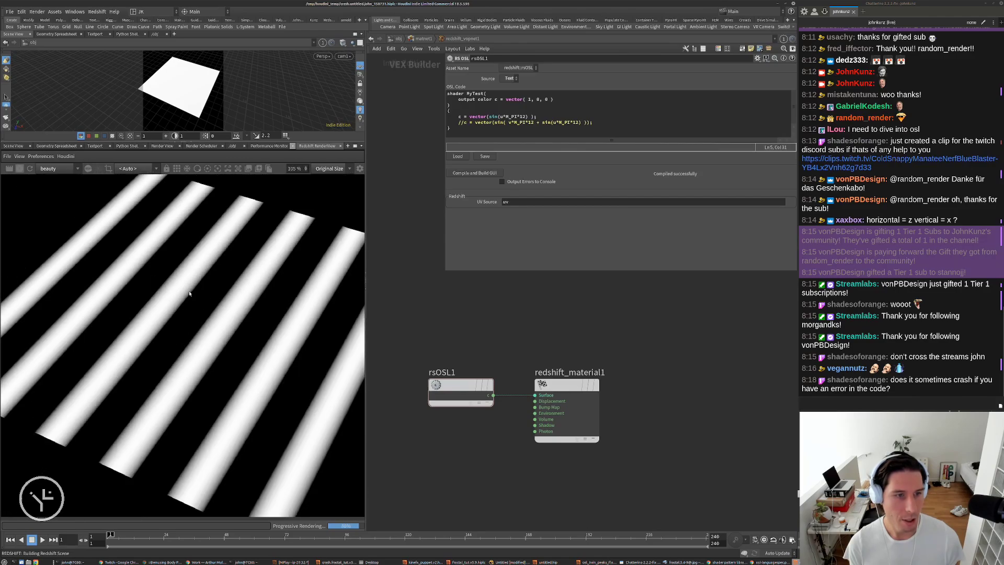
click(464, 121)
key(BackSpace)
key(BackSpace)
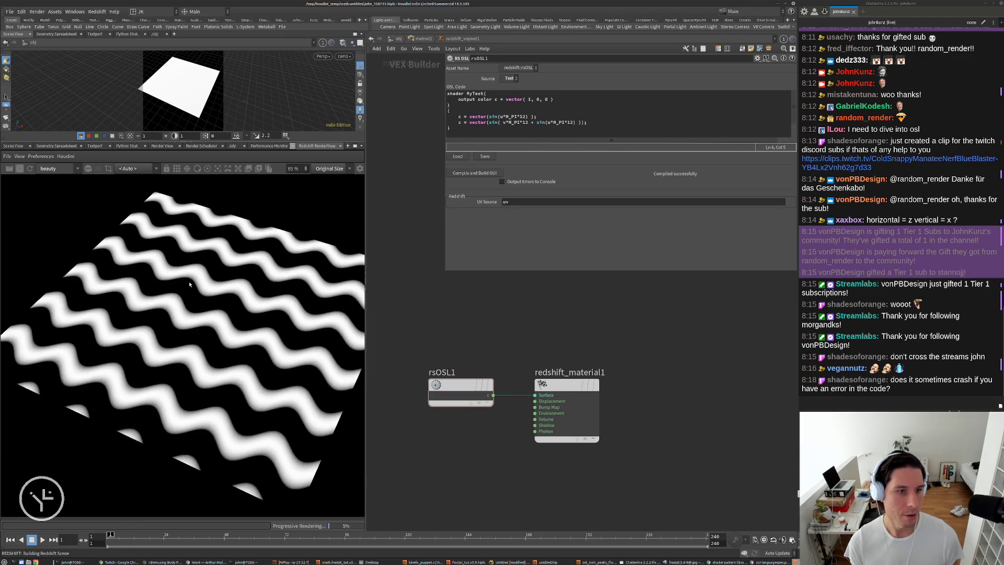
scroll(250, 305, down, 1)
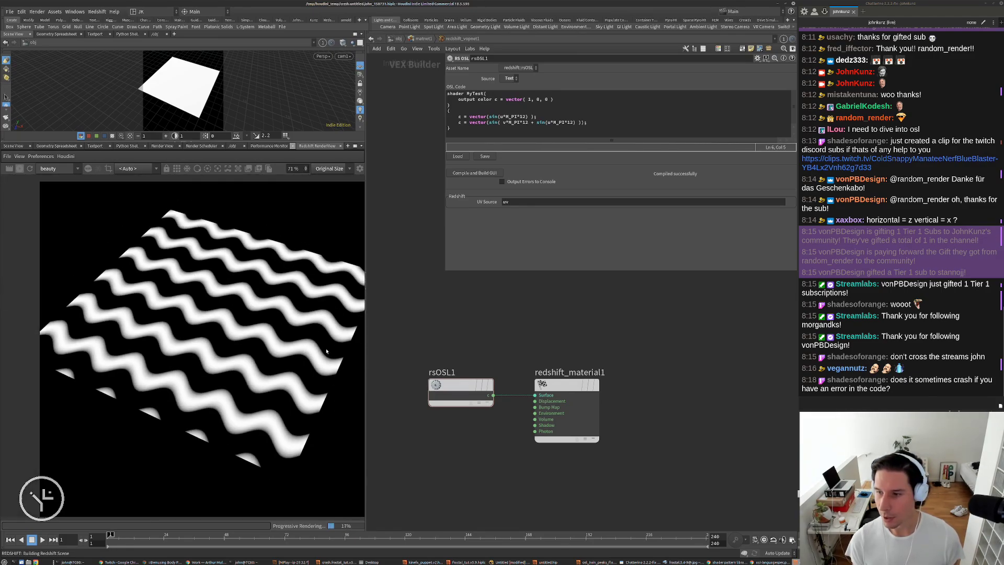
Insert the stray text fsf after sin(u*M_PI*12) in the first c line and compile the shader to test its error handling
drag(890, 380, 894, 385)
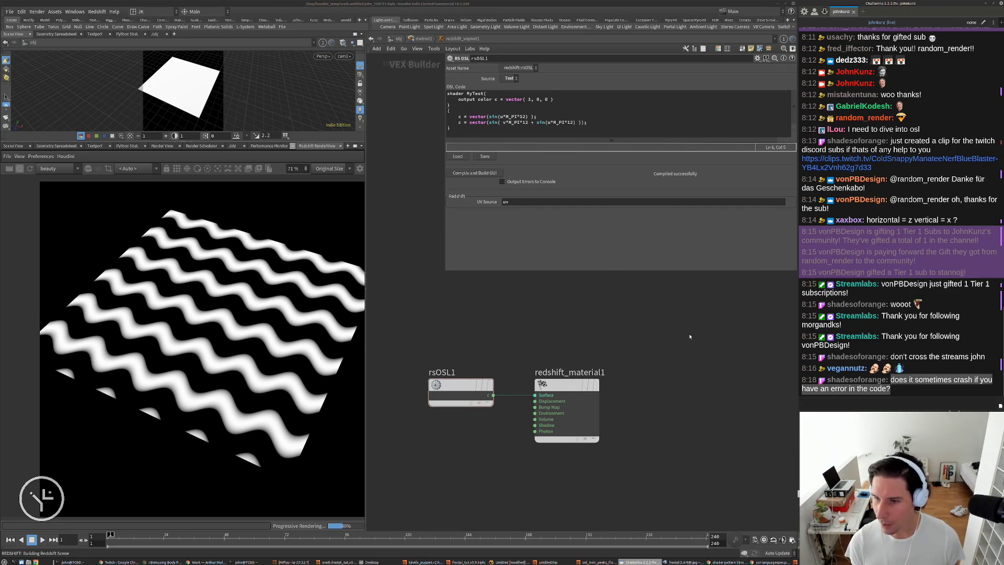
click(705, 338)
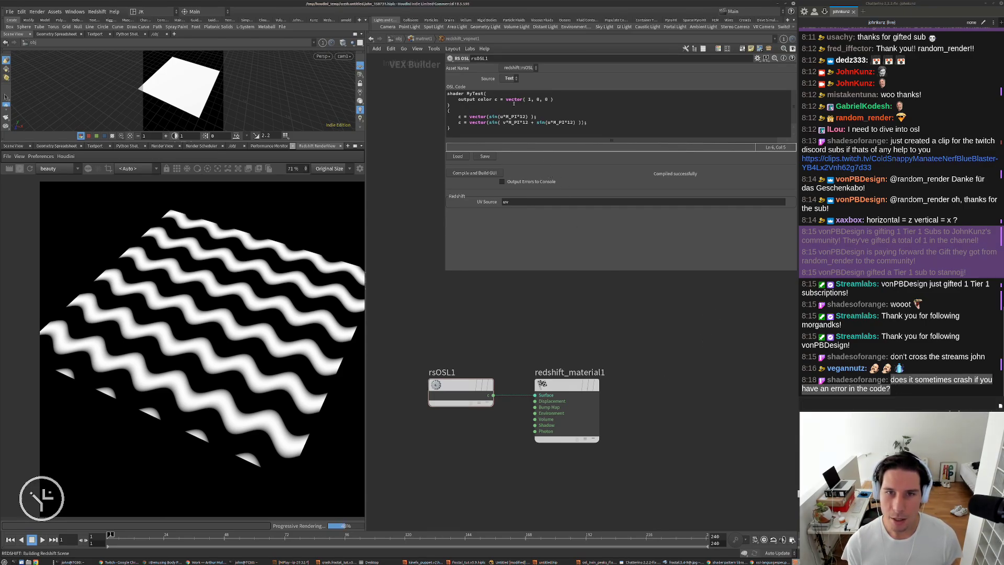
click(529, 116)
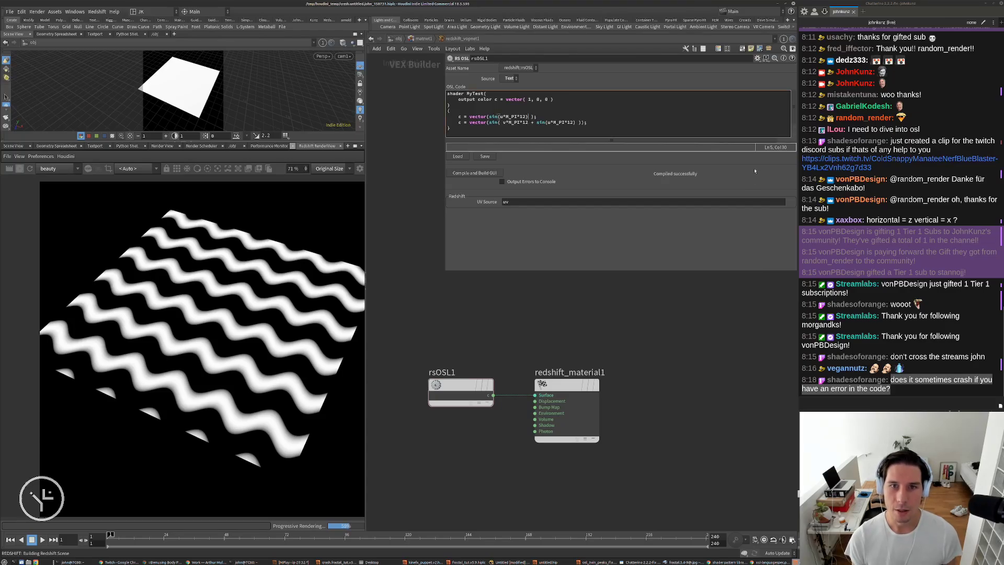
text(fsf)
click(476, 173)
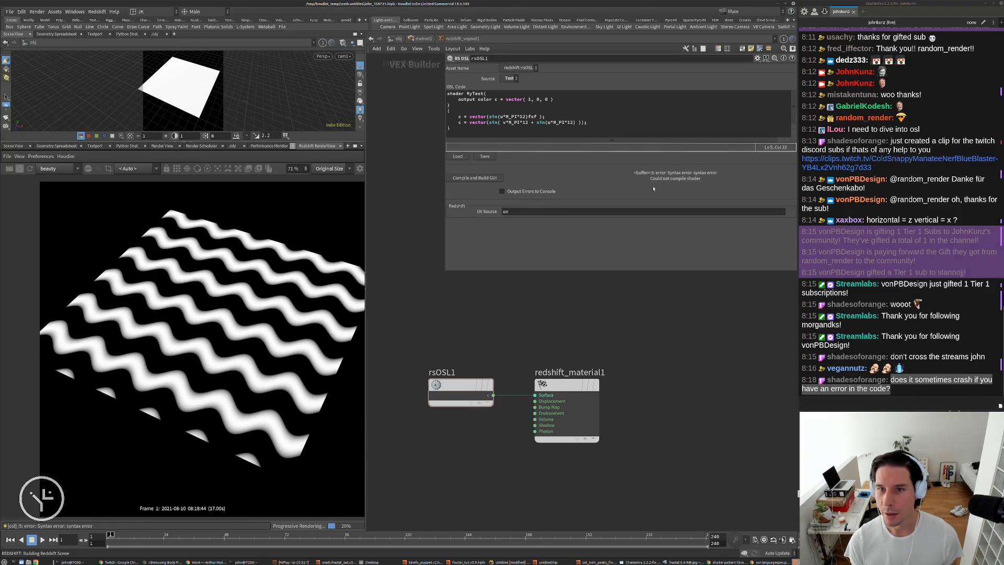
Delete the stray fsf from the first c line and recompile the shader
click(599, 119)
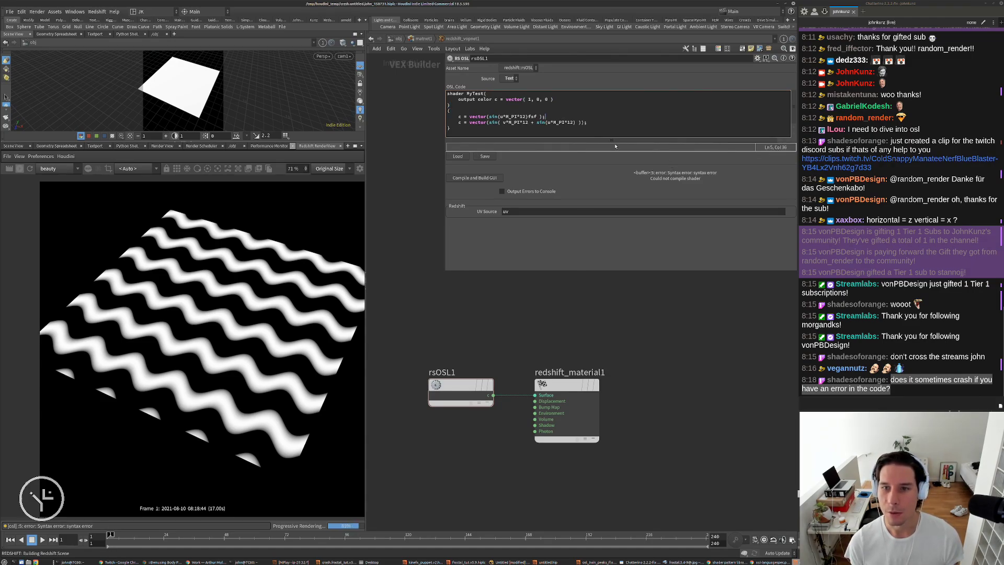
key(Left)
key(Left)
key(Left)
key(BackSpace)
key(BackSpace)
key(BackSpace)
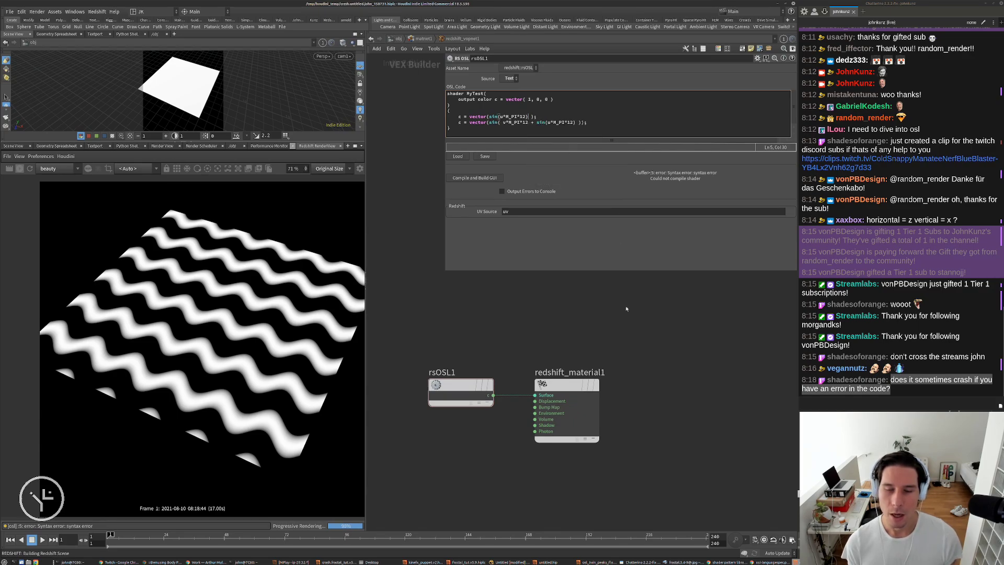
click(496, 178)
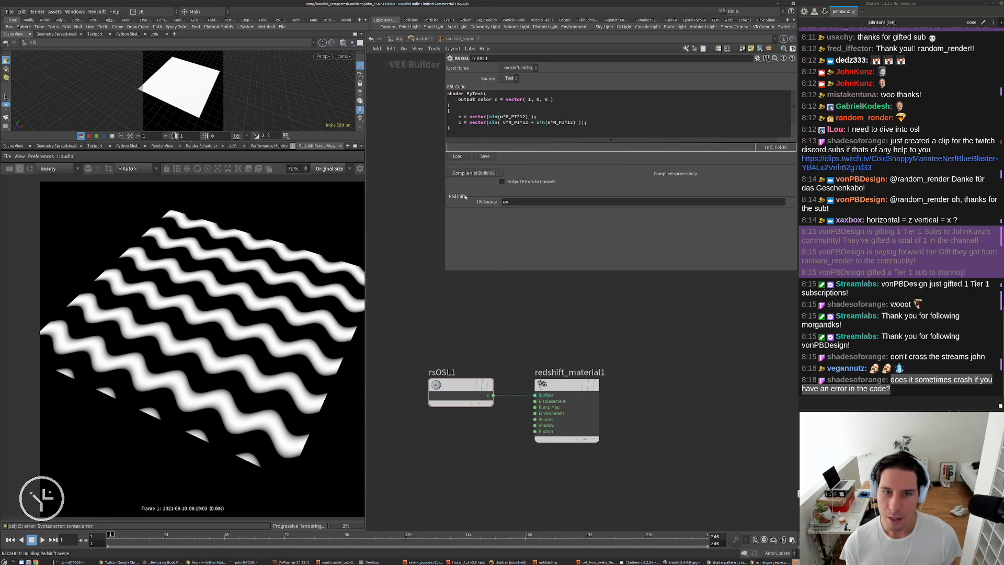
click(507, 204)
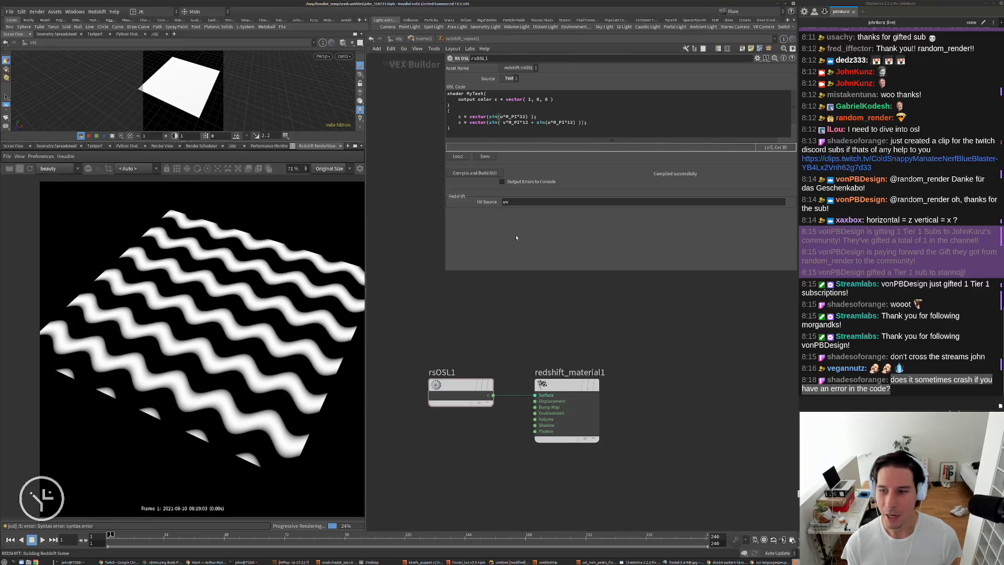
click(856, 374)
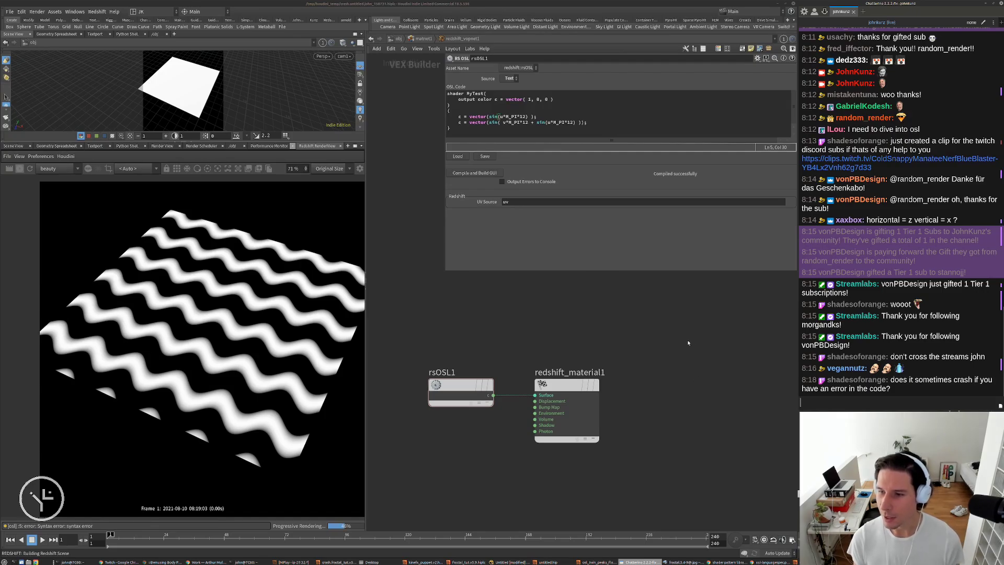
middle_drag(560, 324, 564, 309)
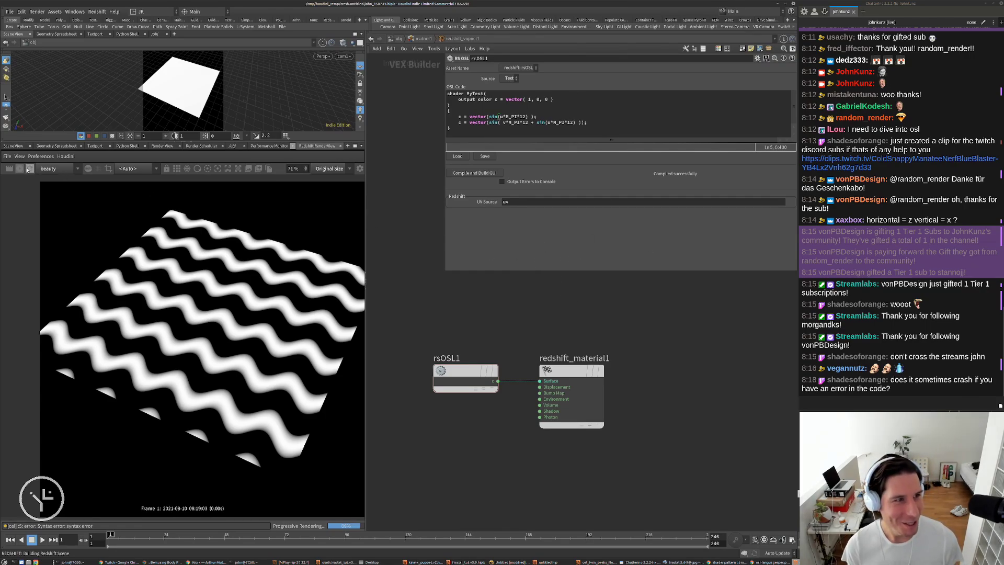
Start saving the scene under a new name, browse to /mnt/data/stream/ and sort its folders by modification date, newest first
click(10, 11)
click(21, 68)
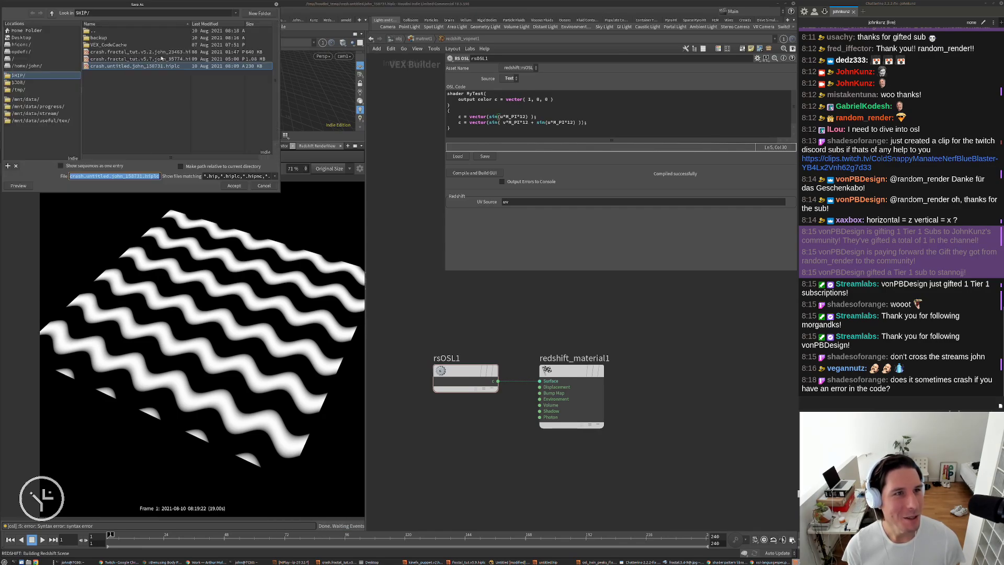
drag(190, 4, 506, 51)
click(376, 152)
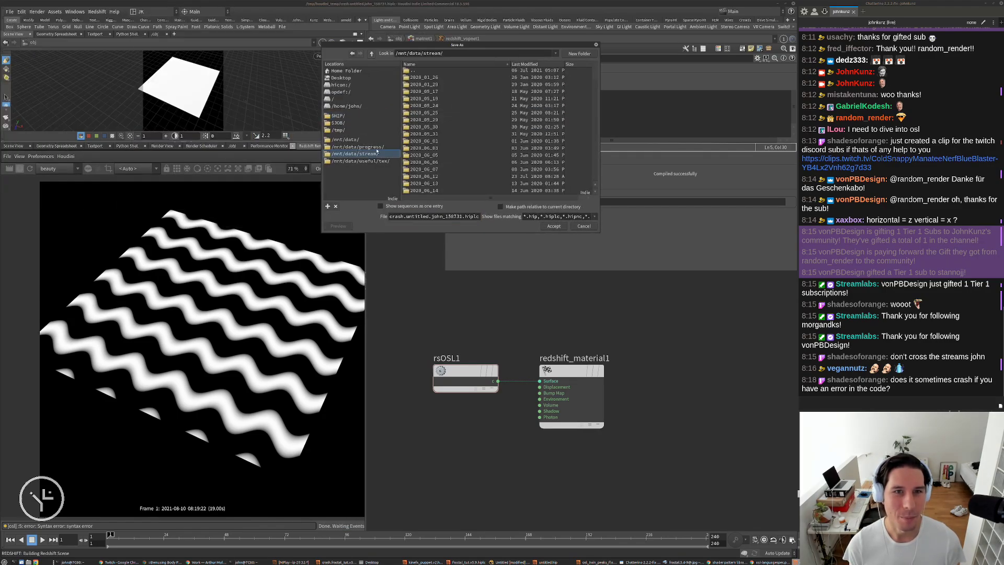
click(525, 64)
Create a new folder named 2021_08_10 inside /mnt/data/stream/
click(579, 54)
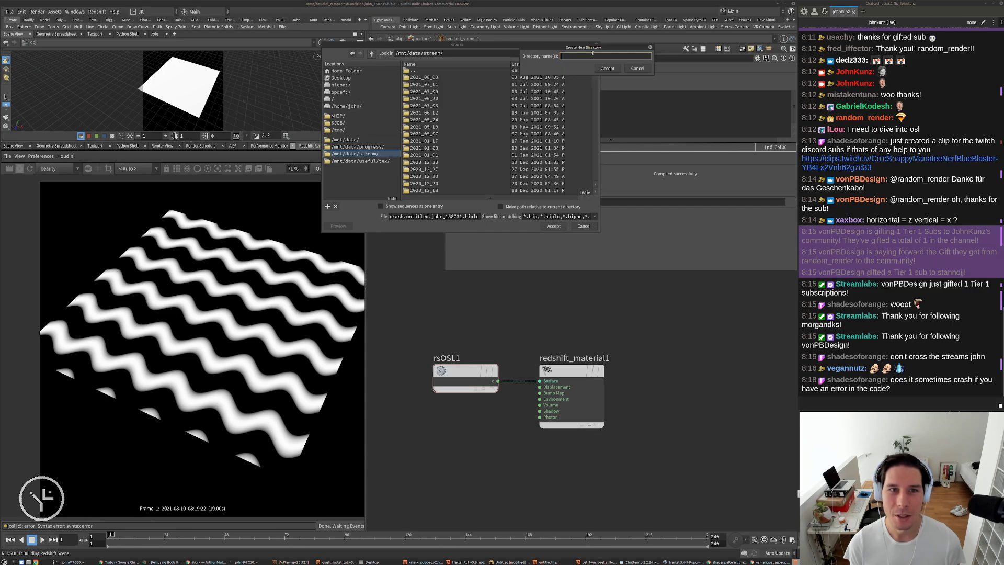
text(2021_)
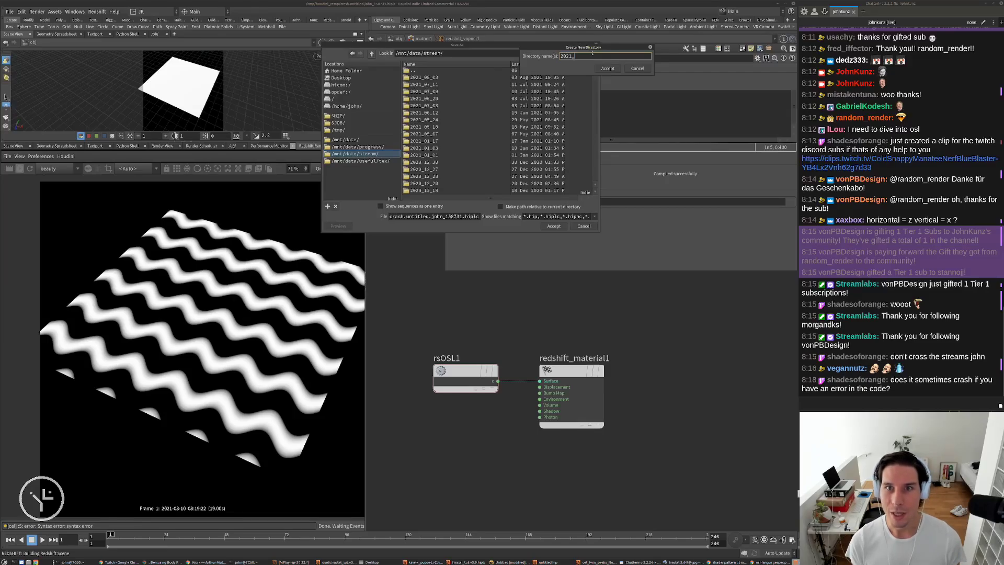
drag(597, 46, 619, 190)
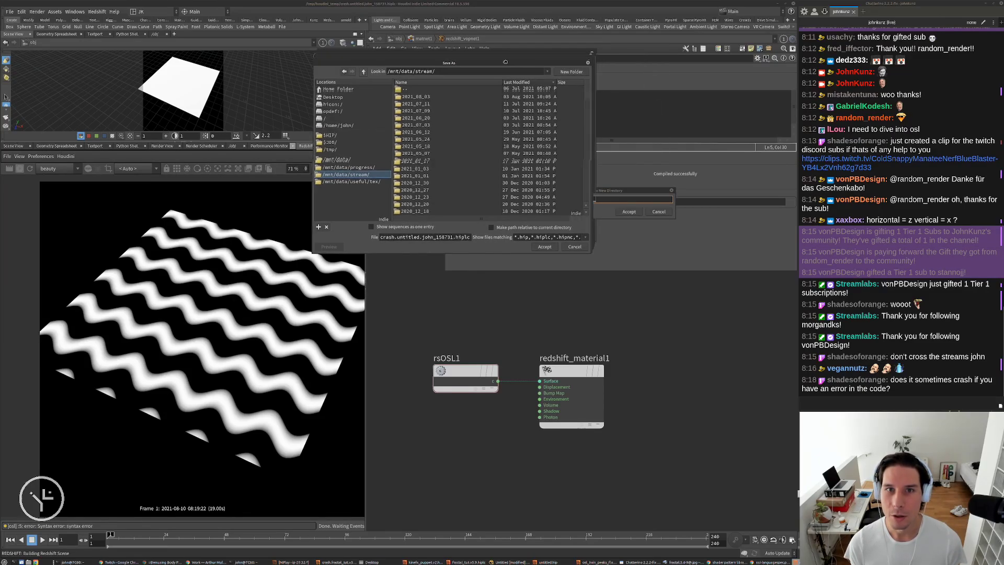
click(593, 193)
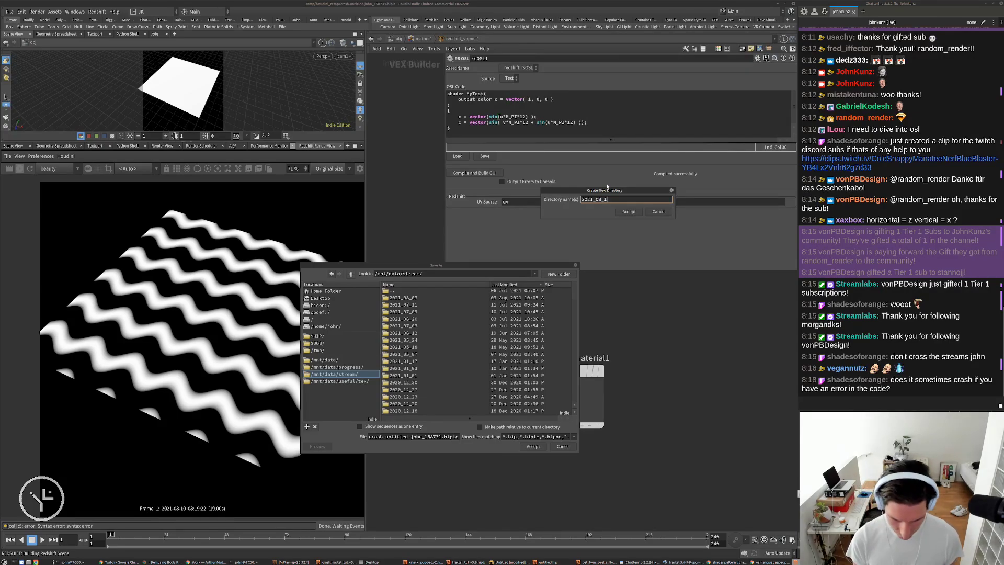
key(Return)
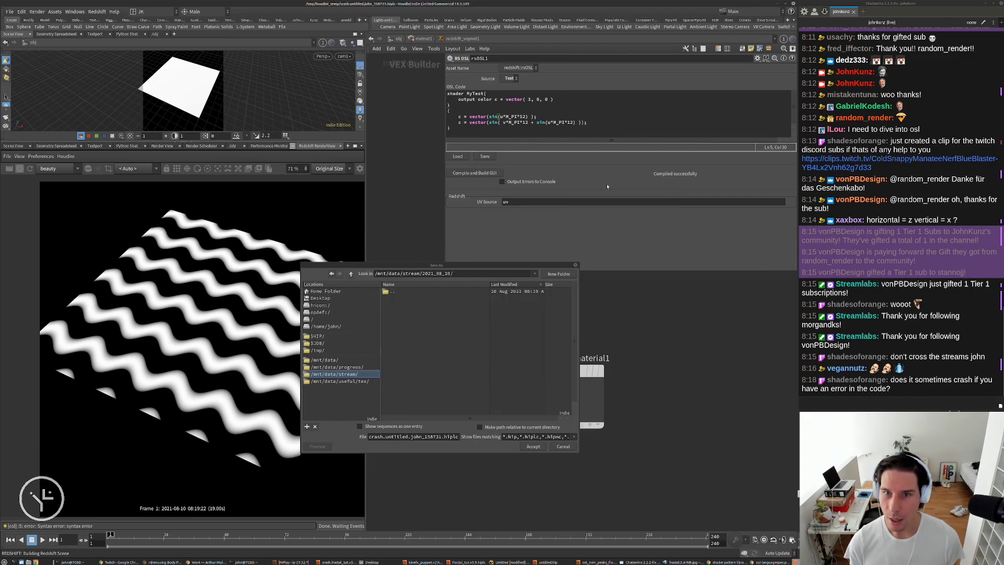
Create a subfolder named scenes inside 2021_08_10
click(555, 276)
text(sc)
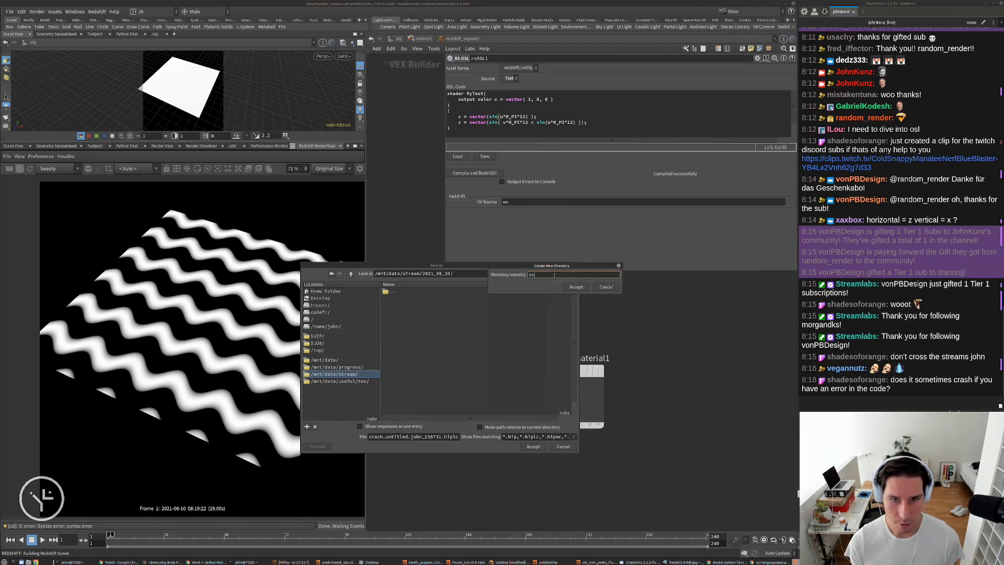
text(enes)
key(Return)
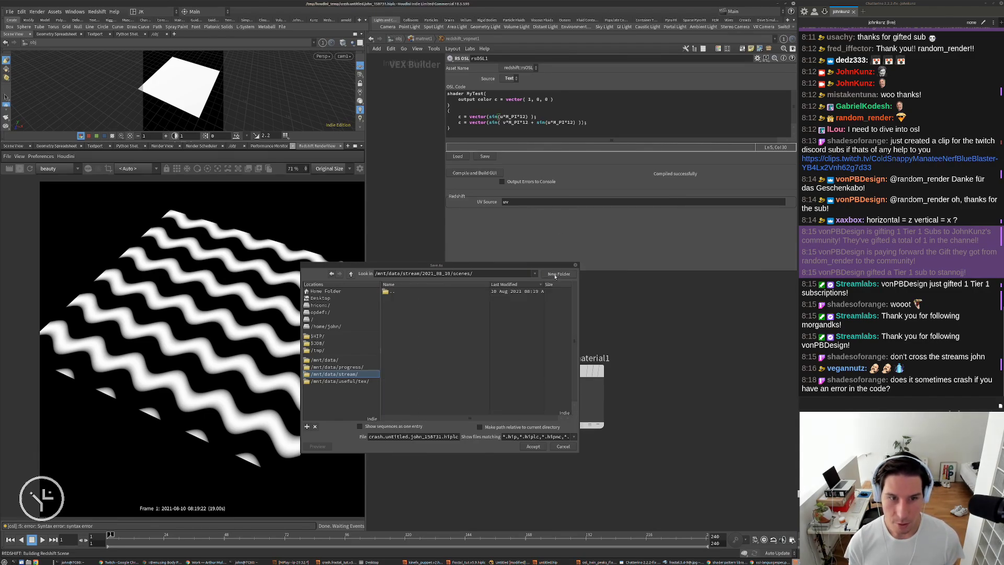
Create a folder named OSL_twin_peak.v1 inside the scenes folder
click(556, 276)
text(OSL)
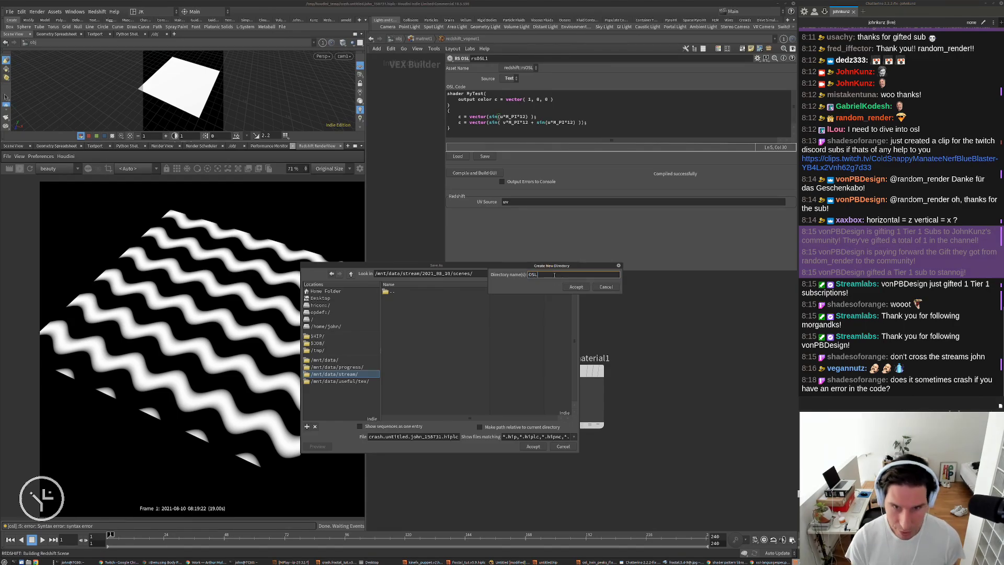
text(_twin)
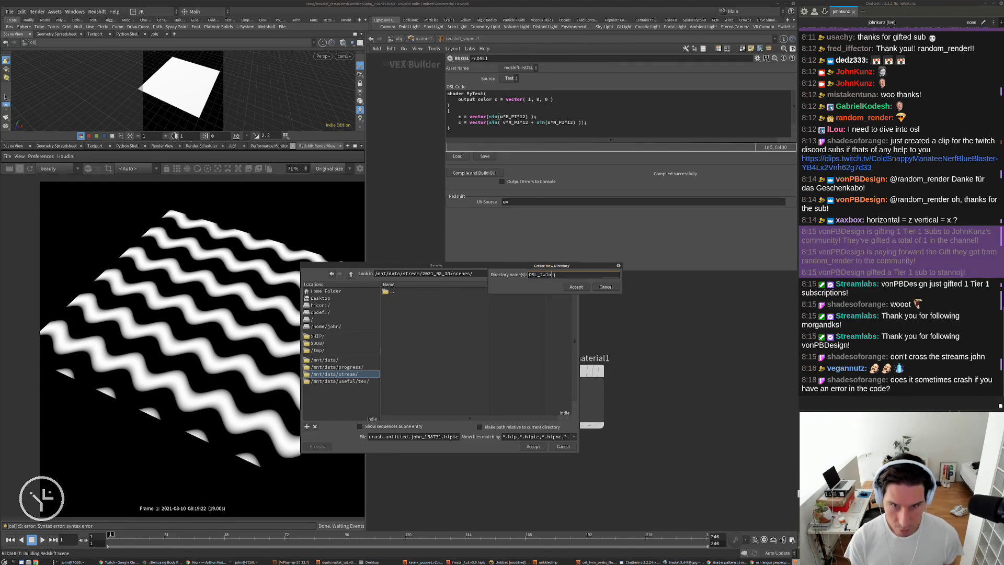
text(_peak)
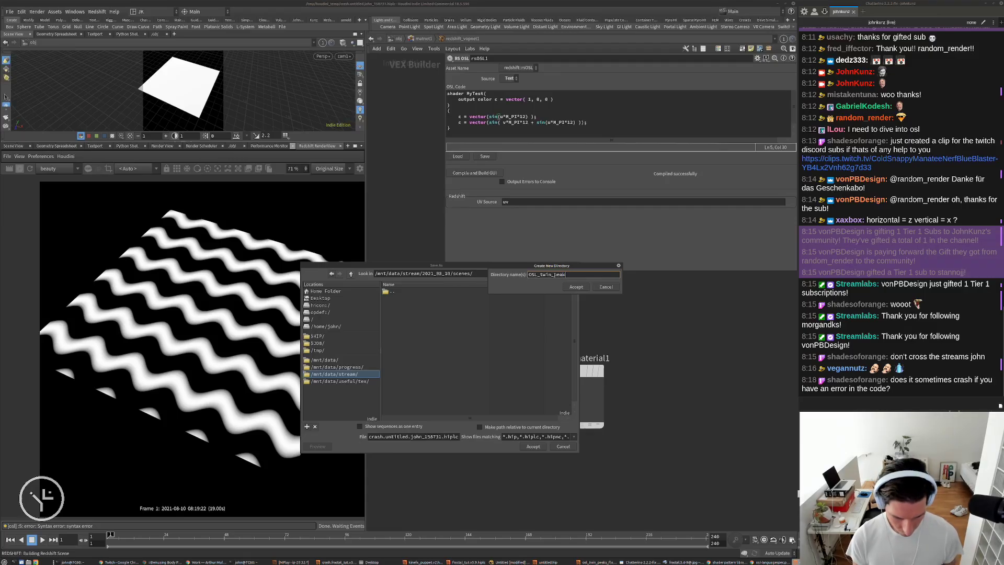
text(.v1)
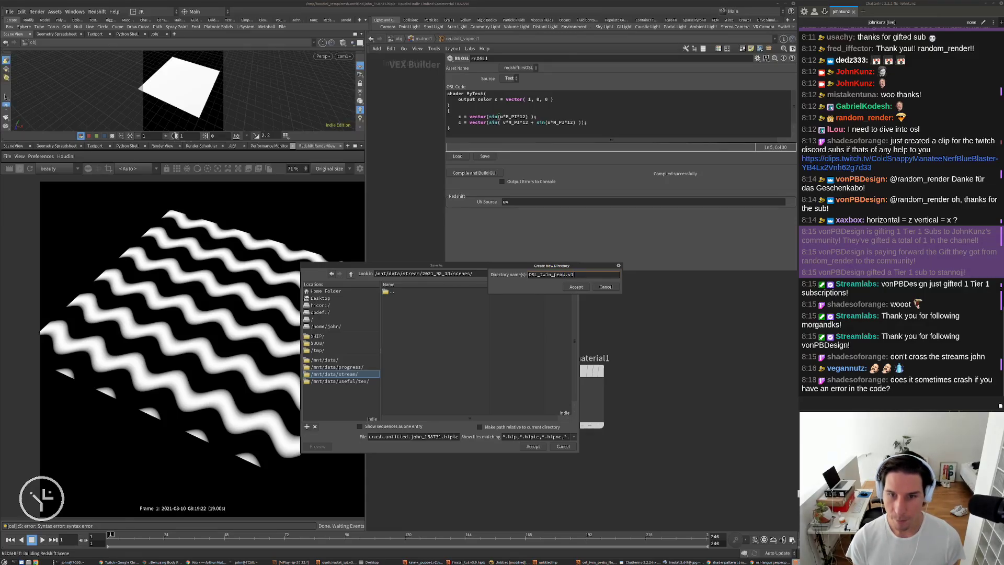
key(Return)
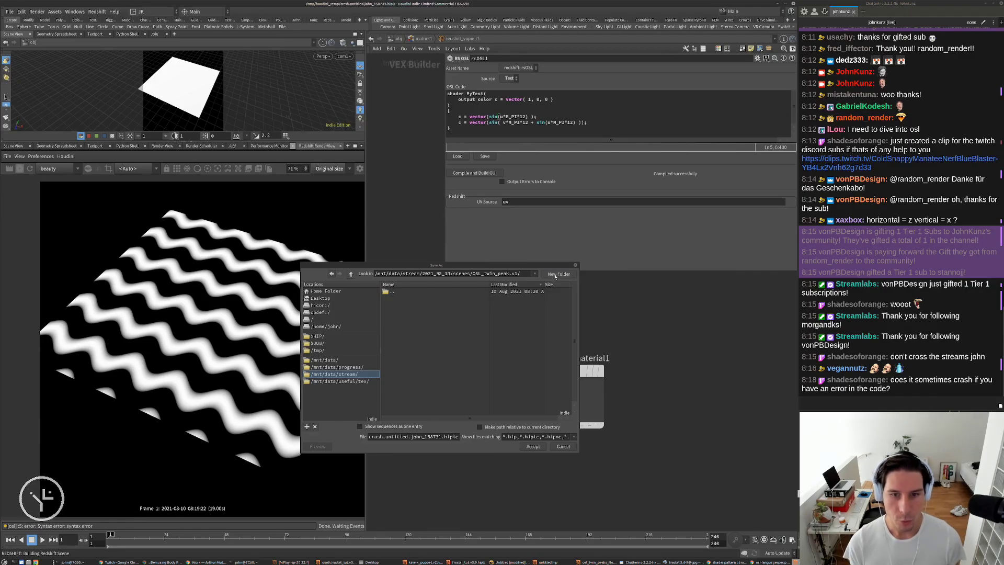
Try to save the scene in the scenes folder using the copied name OSL_twin_peak.v1, and go back up to scenes
drag(525, 272, 472, 273)
key(ctrl+c)
click(350, 273)
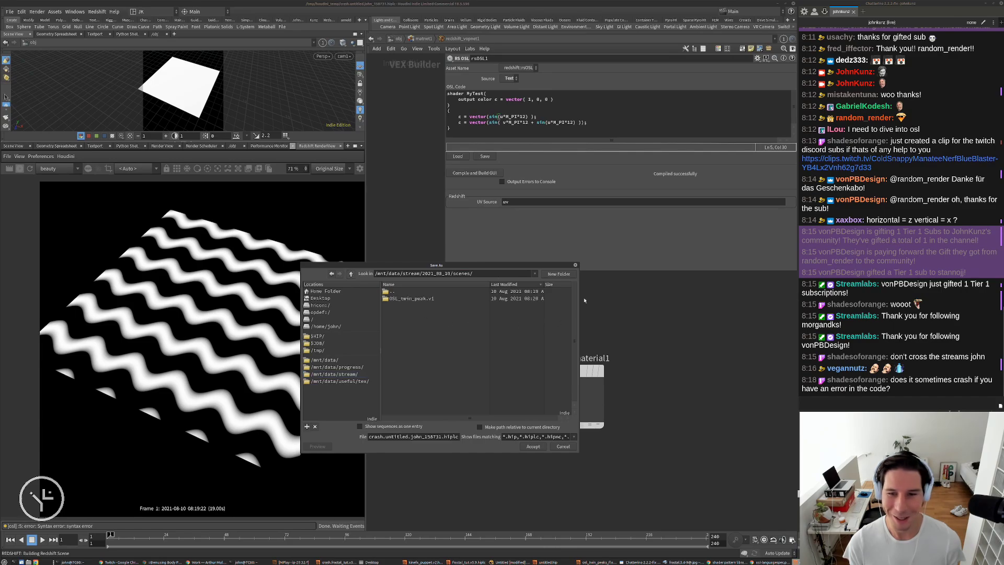
drag(444, 436, 368, 436)
key(ctrl+v)
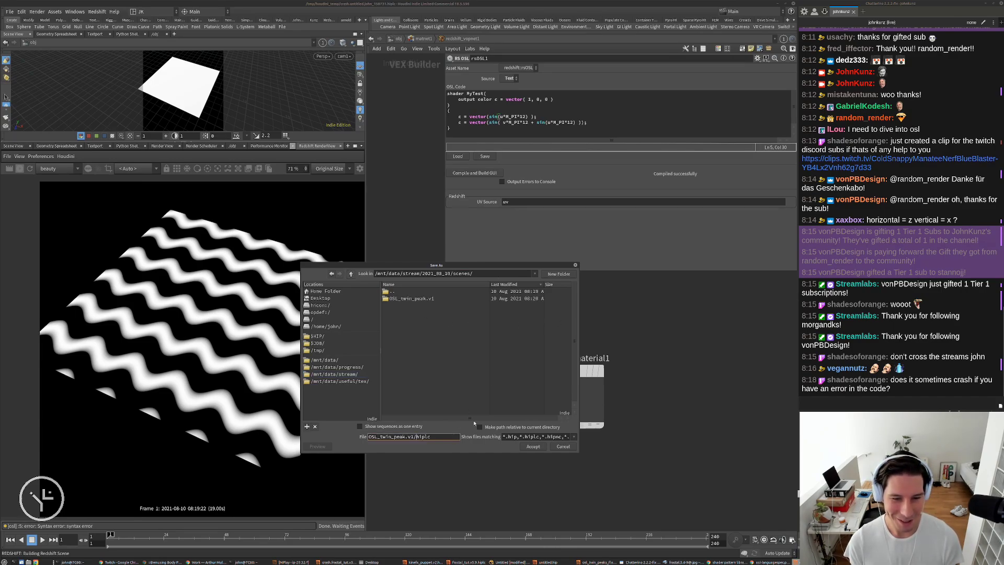
key(BackSpace)
key(Delete)
key(Delete)
key(Delete)
click(529, 447)
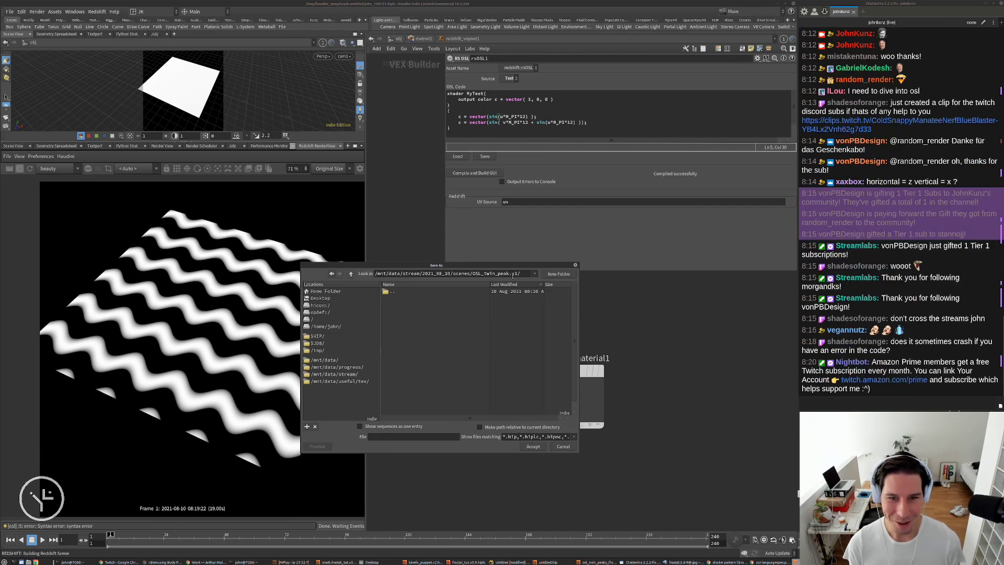
click(352, 273)
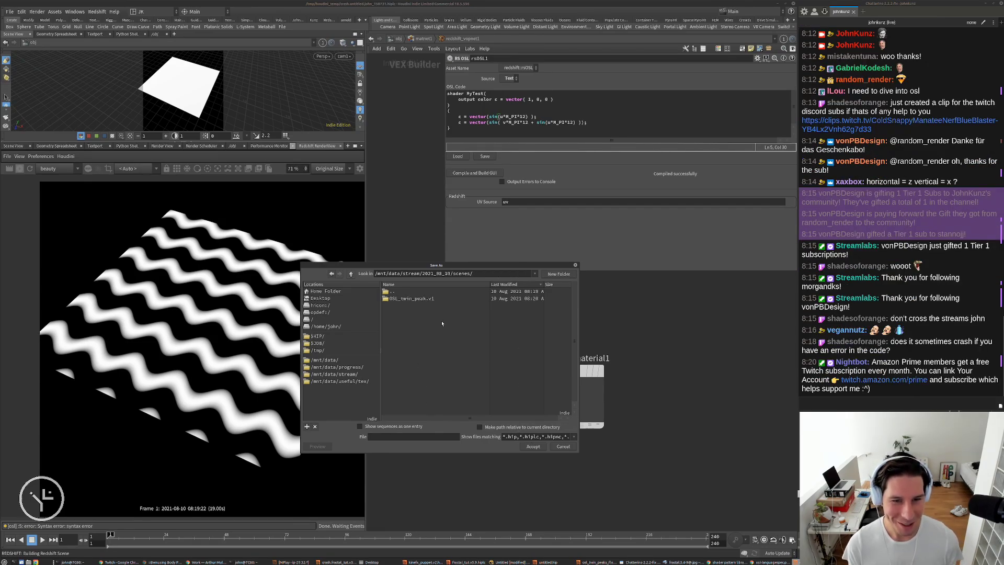
Save the scene in the scenes folder under the file name OSL_twin_peak.v2
click(396, 437)
text(OSL_twin_peak.v1/)
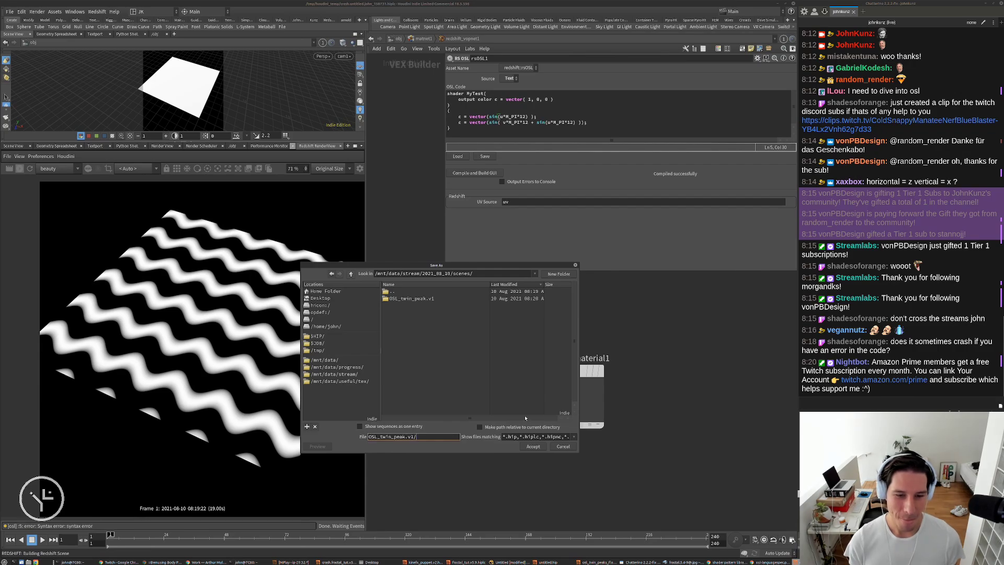
key(BackSpace)
key(BackSpace)
text(2)
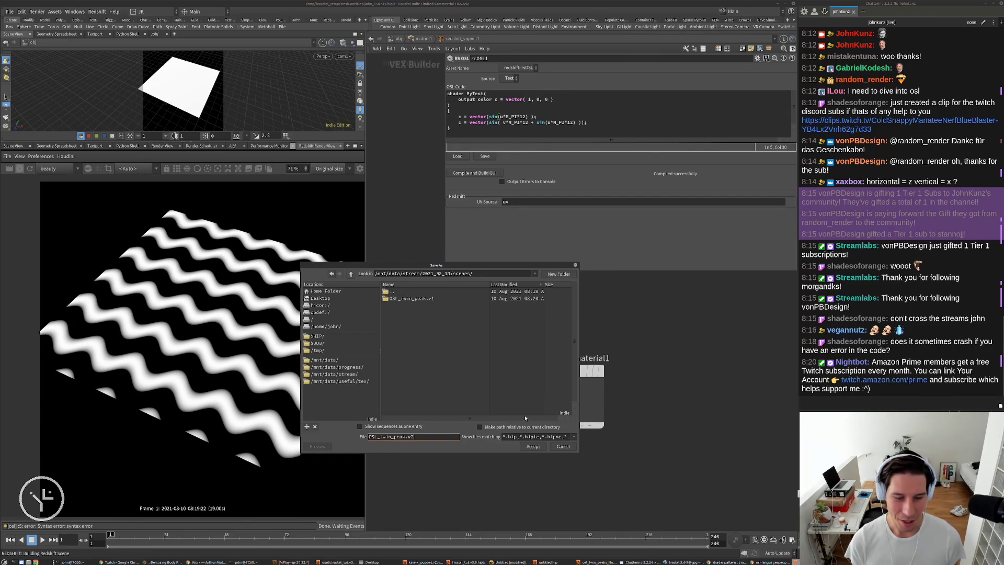
key(Return)
middle_drag(703, 334, 664, 287)
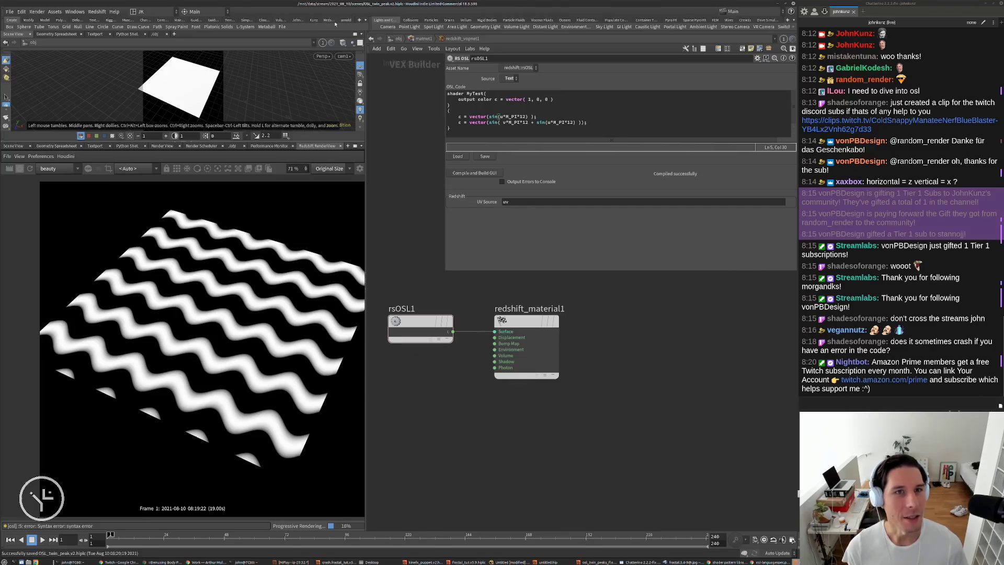
Publish the saved OSL_twin_peak.v2 scene as a link in the stream chat and look over the striped render
click(313, 21)
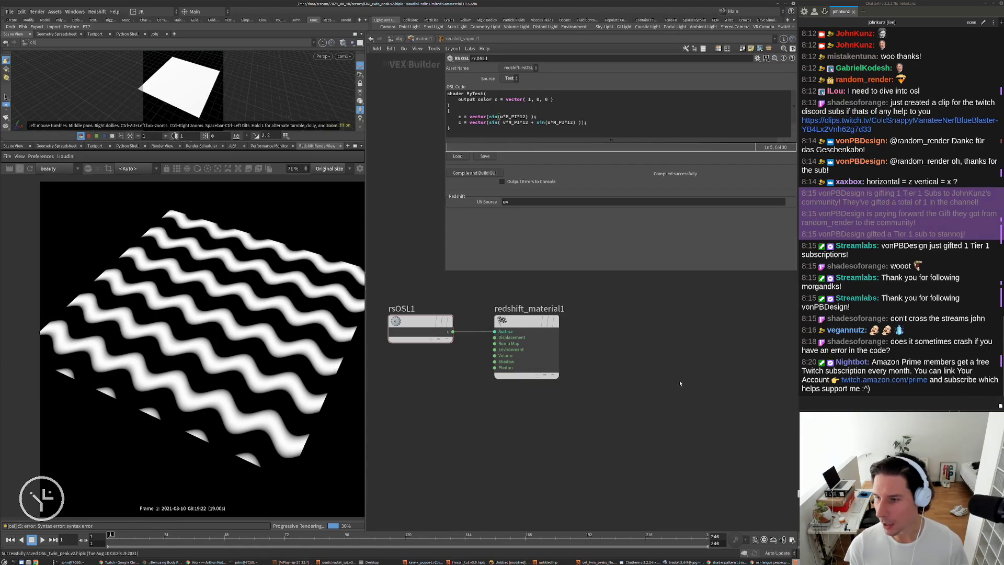
middle_drag(694, 374, 796, 357)
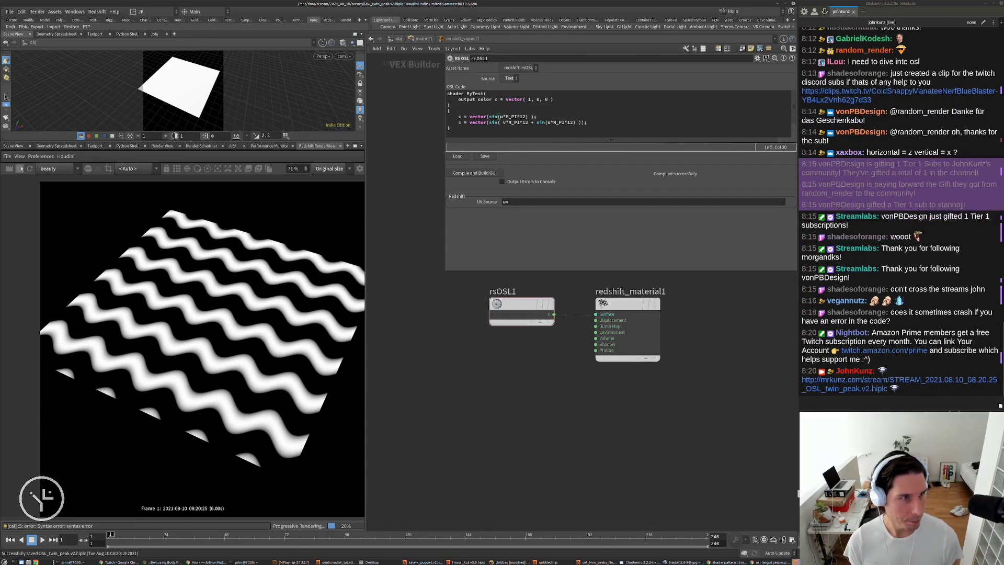
scroll(482, 407, up, 2)
scroll(166, 326, up, 2)
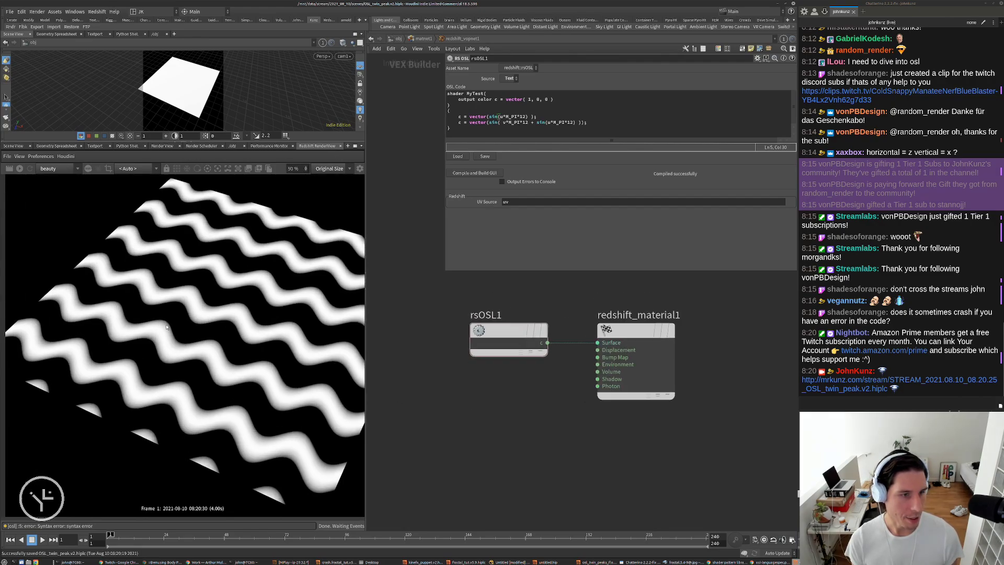
scroll(166, 327, down, 2)
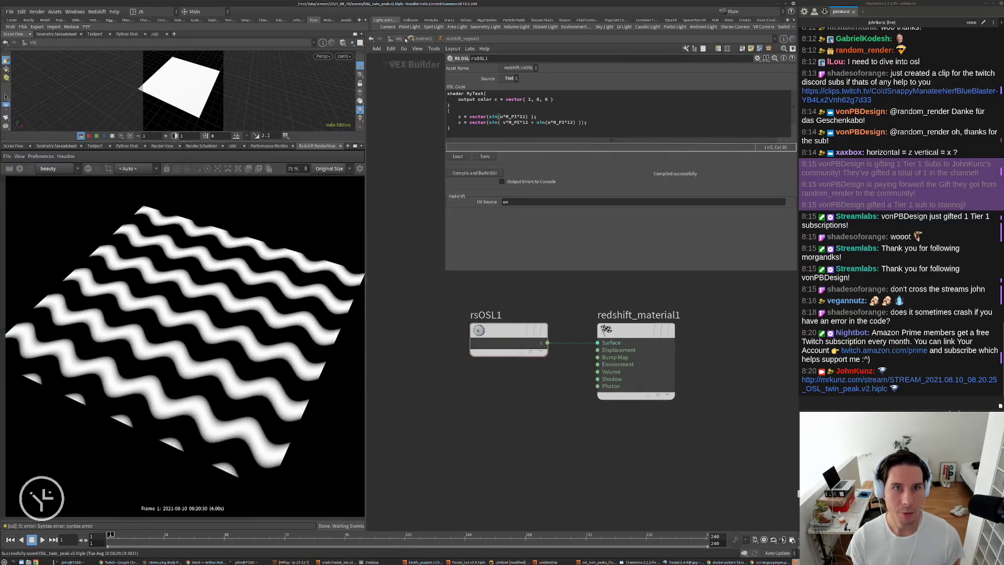
Display the sphere branch's xform2 node inside grid1 and restart the Redshift render
click(402, 39)
double_click(510, 353)
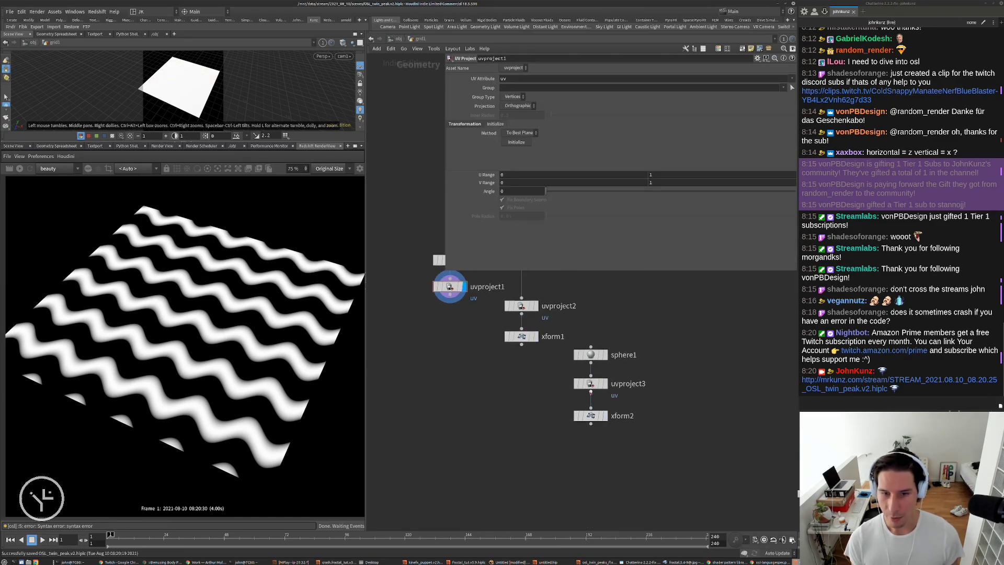
click(604, 416)
click(19, 169)
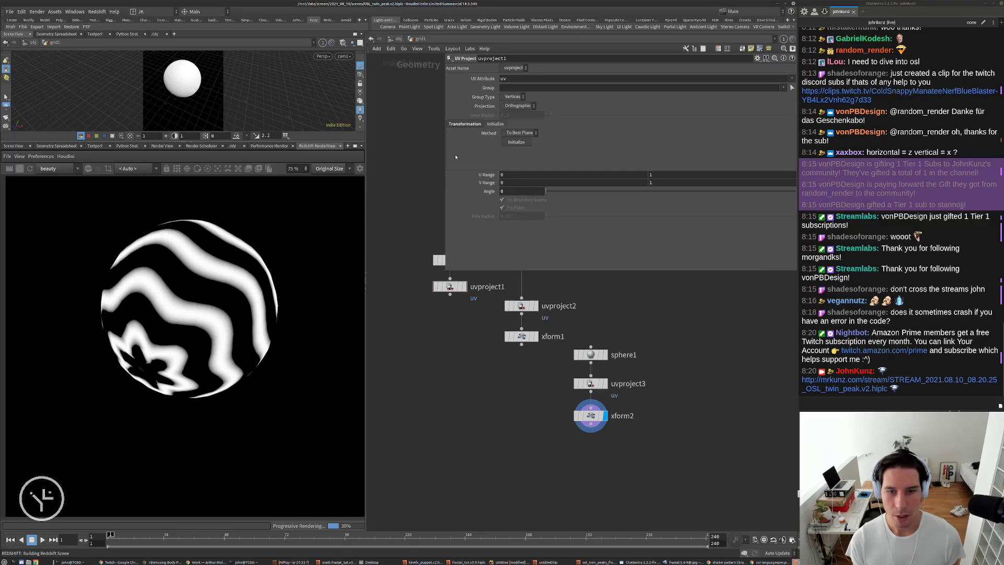
Go back into redshift_vopnet1 inside matnet1 and add an RS Material Blender node between rsOSL1 and redshift_material1
click(393, 39)
double_click(502, 306)
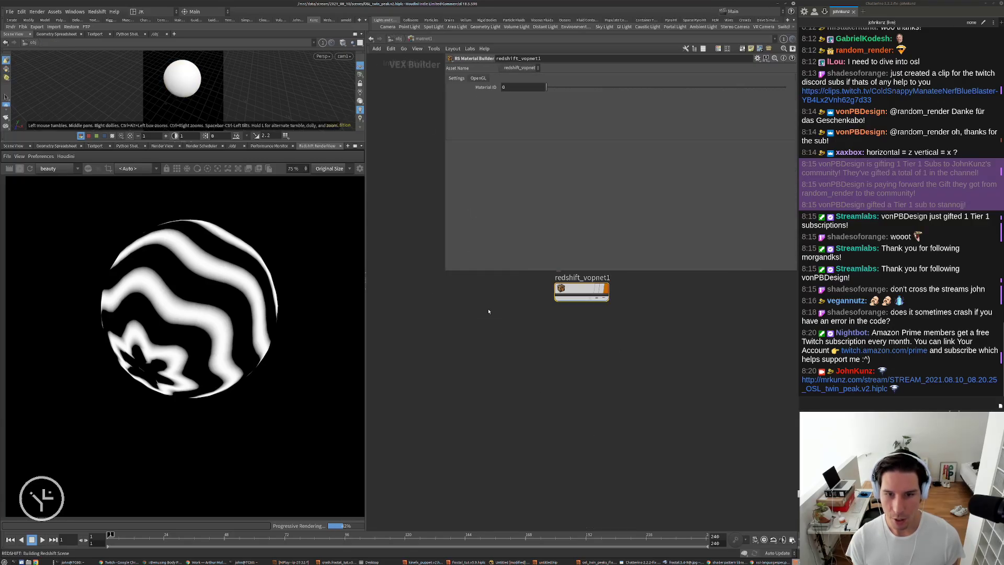
double_click(556, 321)
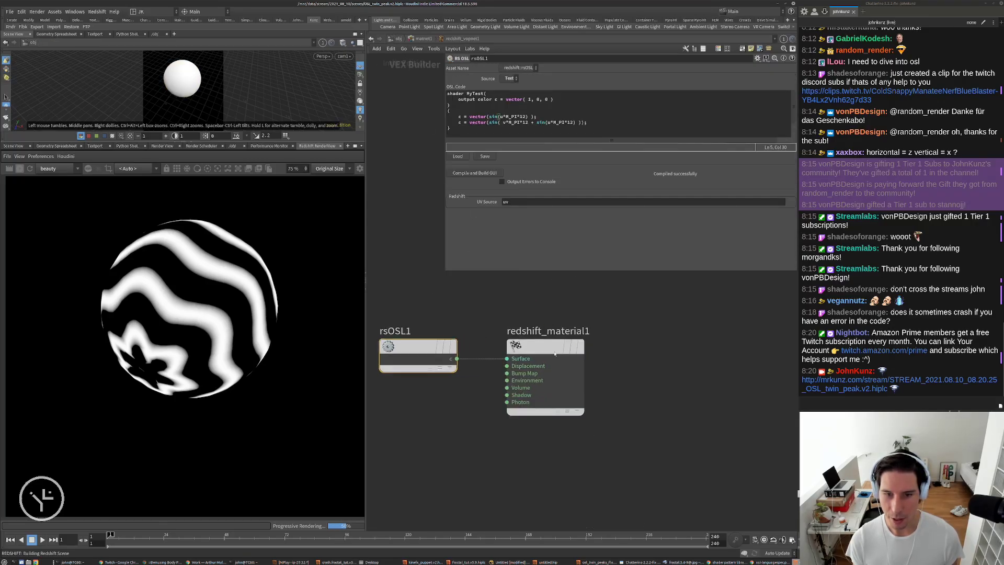
key(Tab)
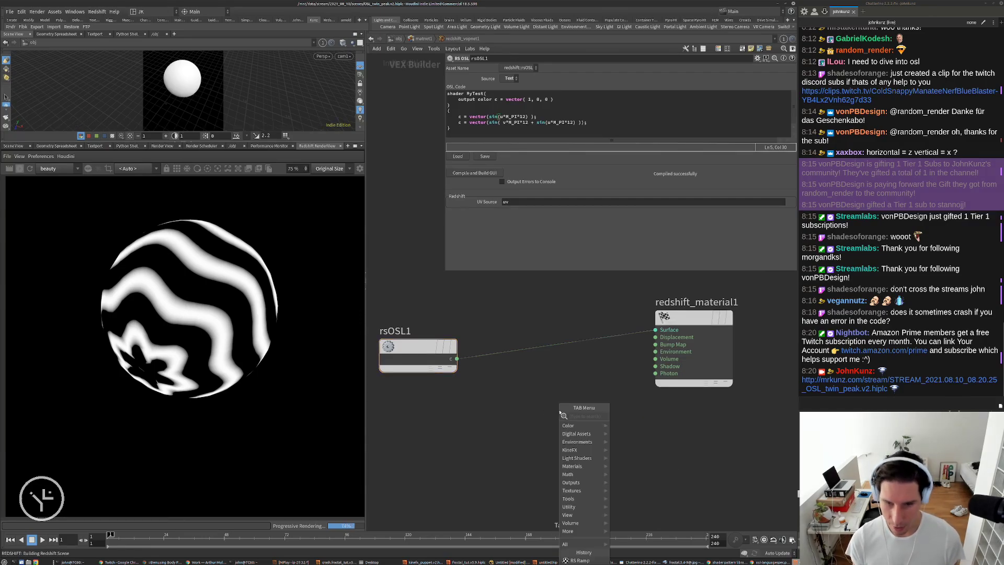
text(b)
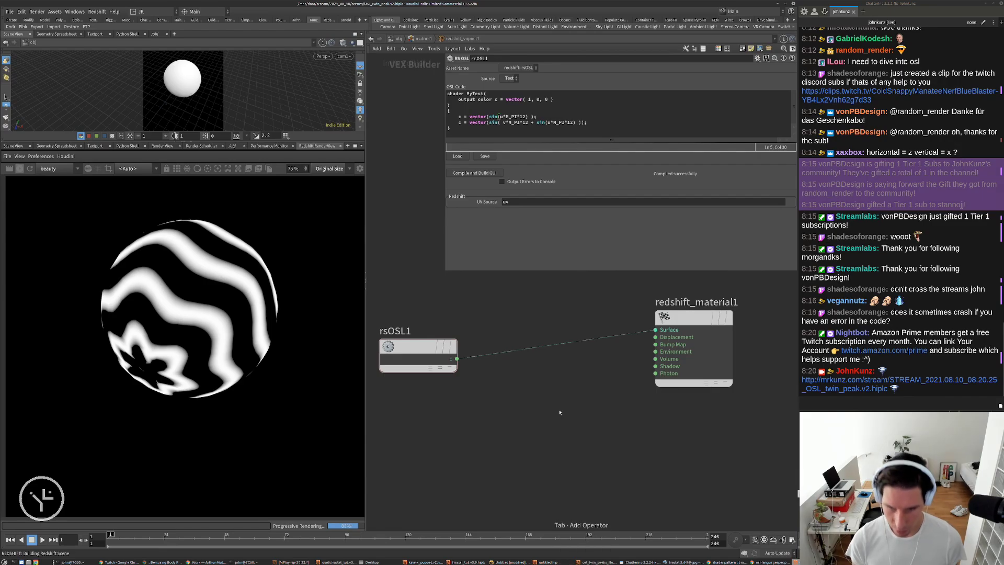
text(le)
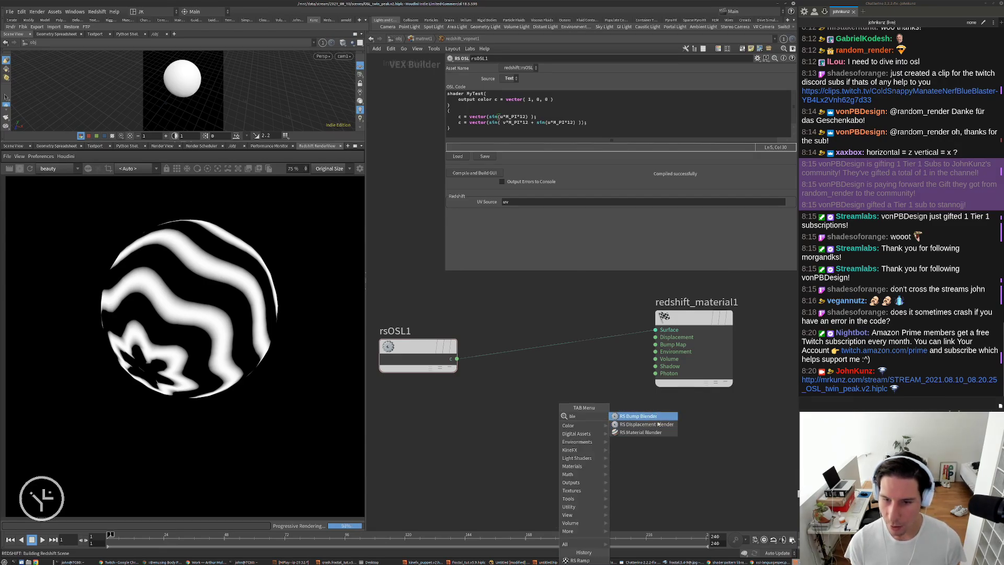
click(640, 433)
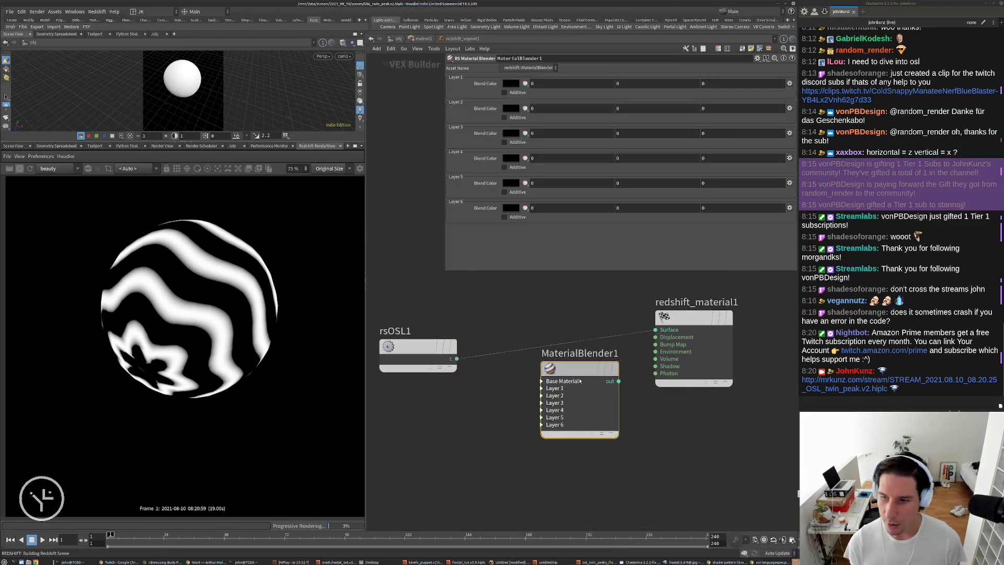
Expand the blender's Base Material and Layer 1 inputs and connect rsOSL1's color output to blendColor1
click(549, 382)
click(542, 380)
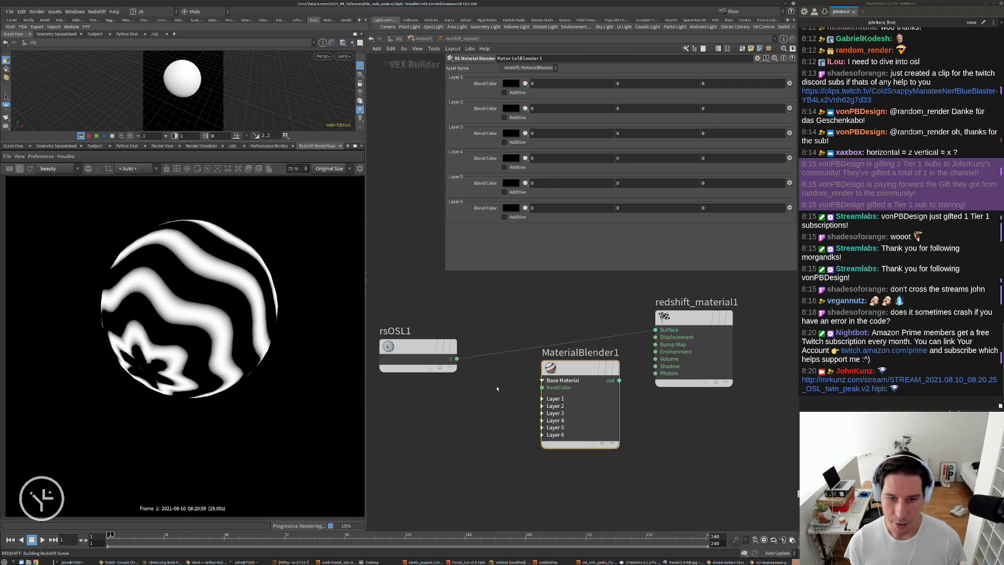
click(541, 398)
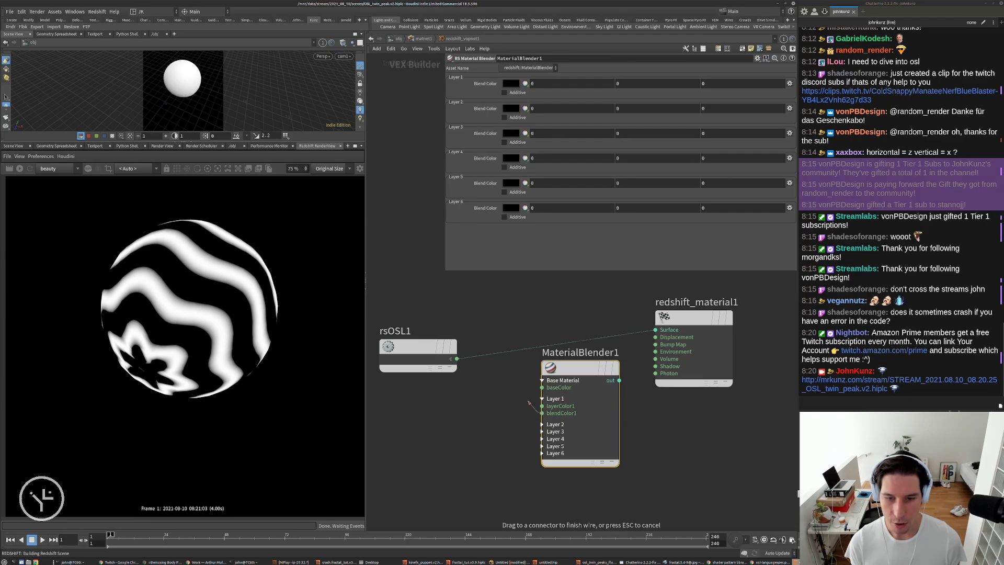
drag(542, 413, 457, 358)
drag(562, 373, 572, 404)
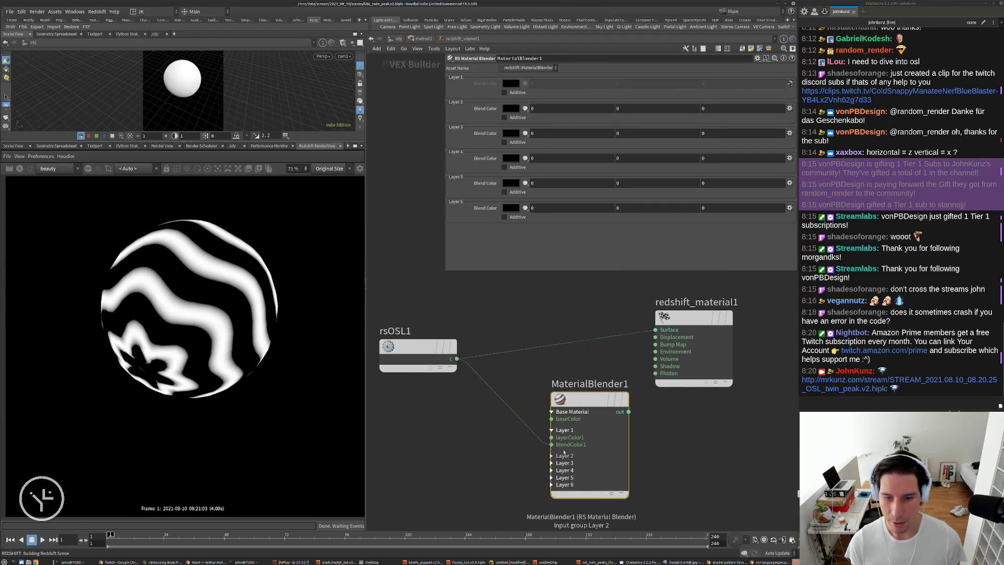
Add an RS Material node above the blender and apply the Gold preset to it
middle_drag(506, 342, 487, 392)
key(Tab)
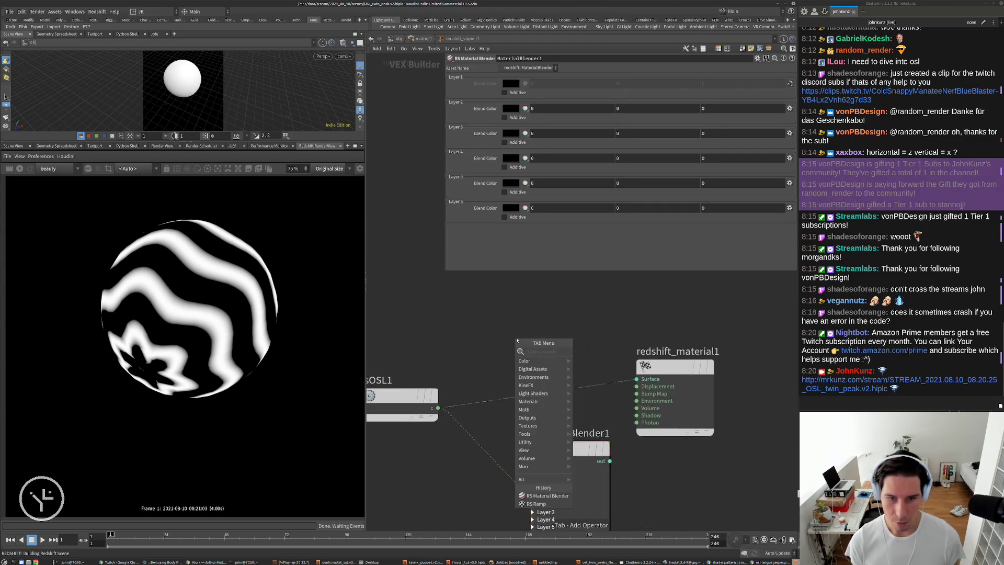
text(mat)
key(Down)
key(Down)
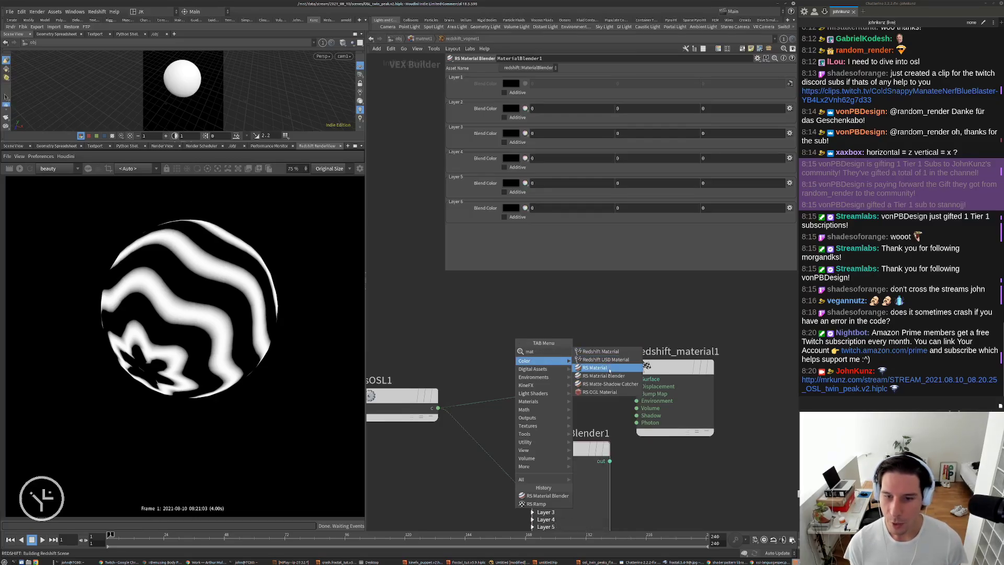
key(Return)
click(484, 299)
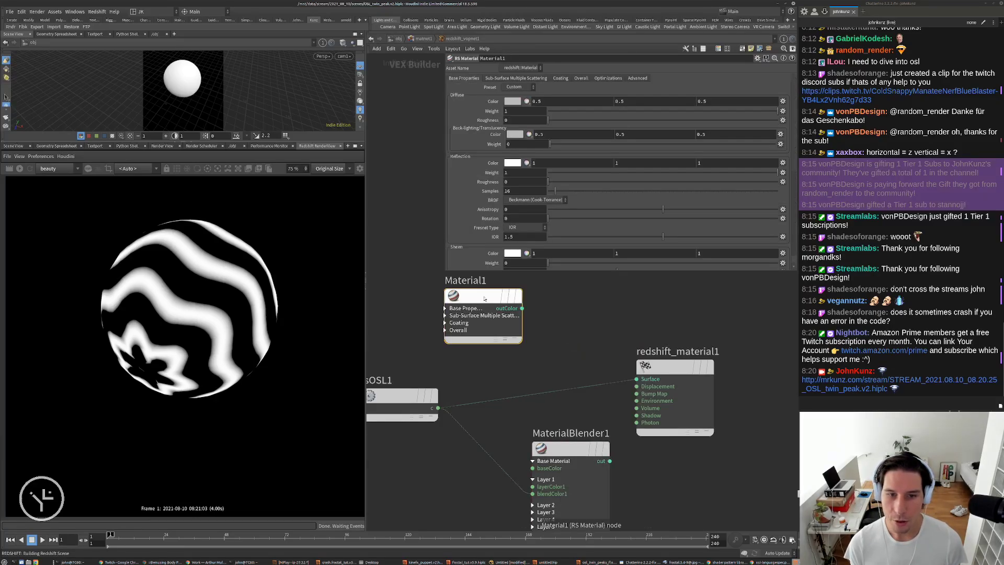
click(519, 87)
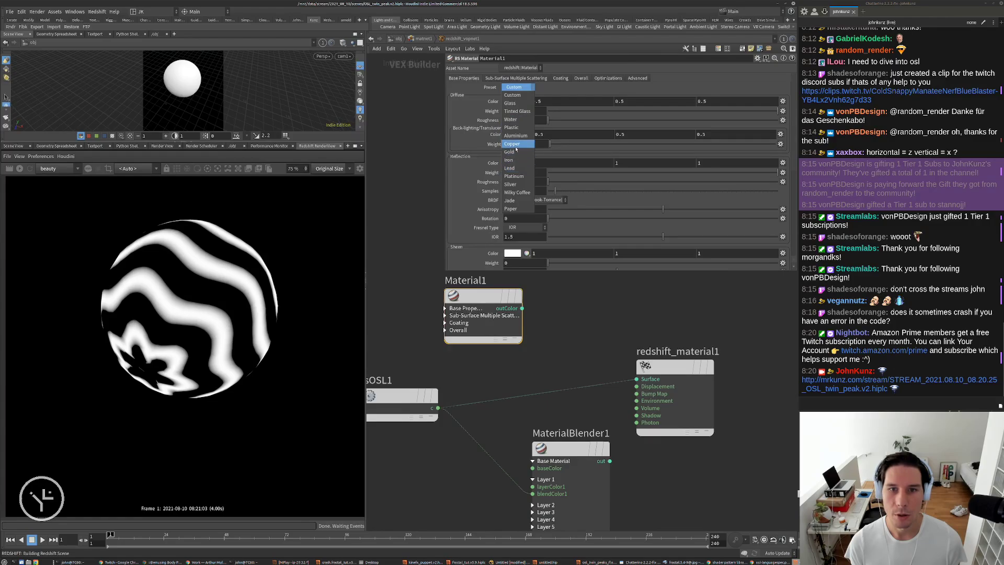
click(513, 151)
Duplicate the gold material, switch the copy to the Plastic preset and set its reflection roughness to 0.5
alt+drag(469, 296, 611, 295)
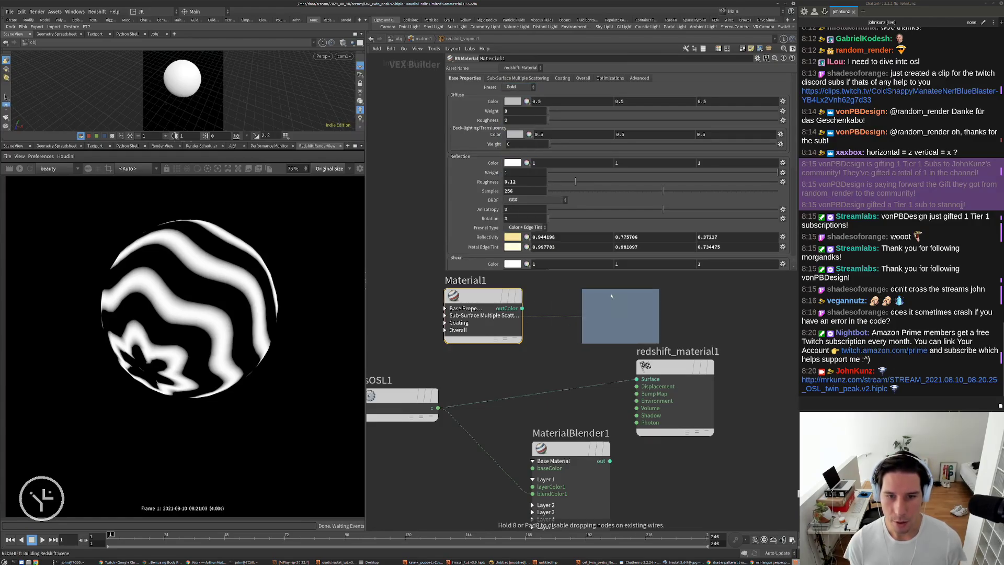
click(517, 87)
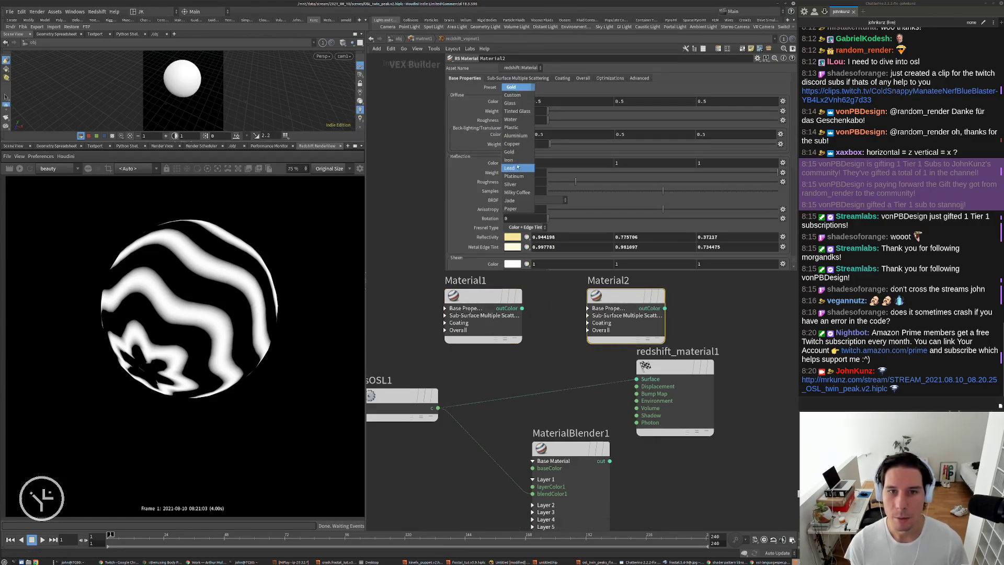
click(517, 128)
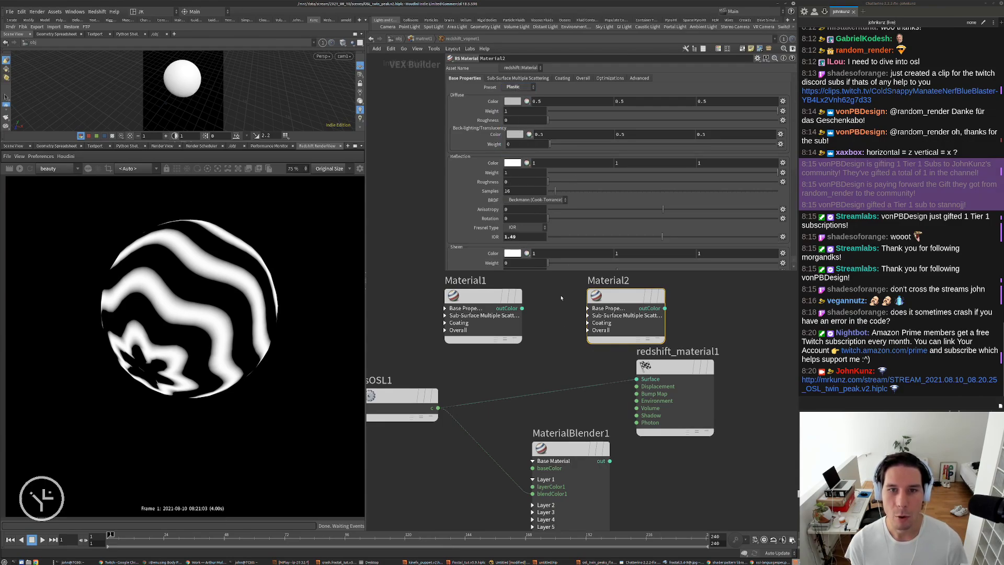
scroll(561, 298, down, 2)
middle_drag(508, 181, 511, 183)
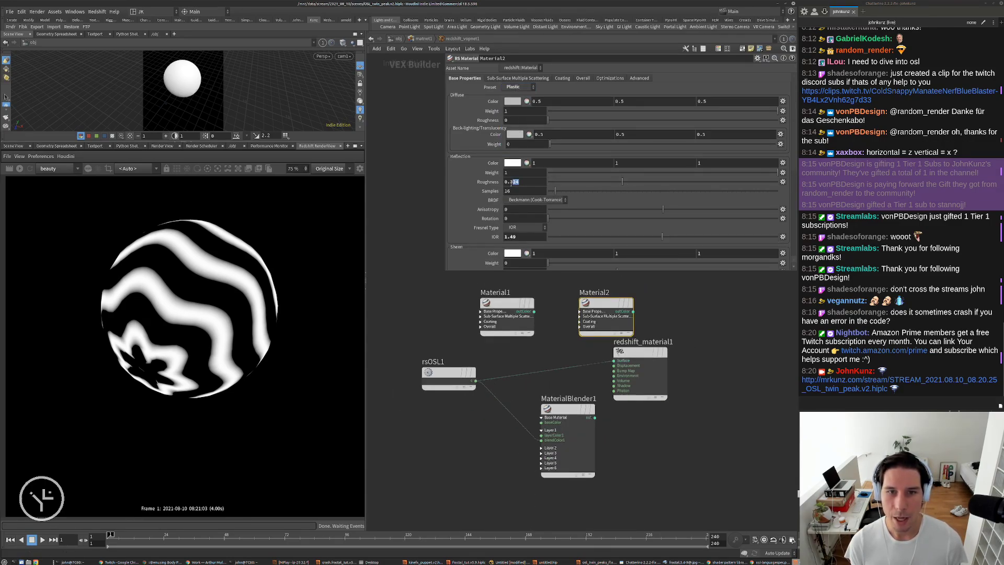
text(5)
key(Return)
Wire Material1 to baseColor, Material2 to layerColor1 and the blender output to redshift_material1's Surface, and restart the render
drag(583, 318, 458, 487)
drag(533, 312, 541, 435)
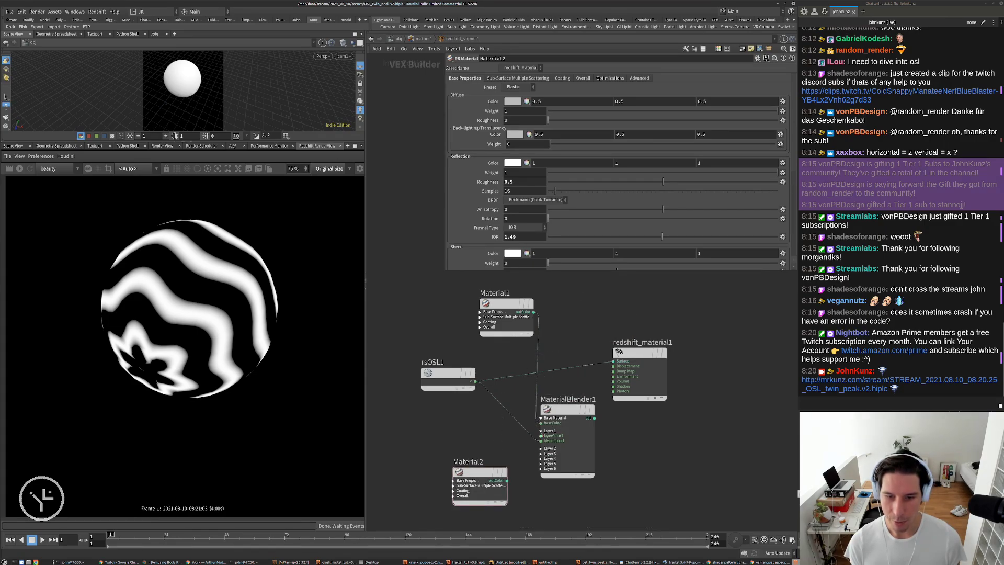
drag(507, 480, 627, 366)
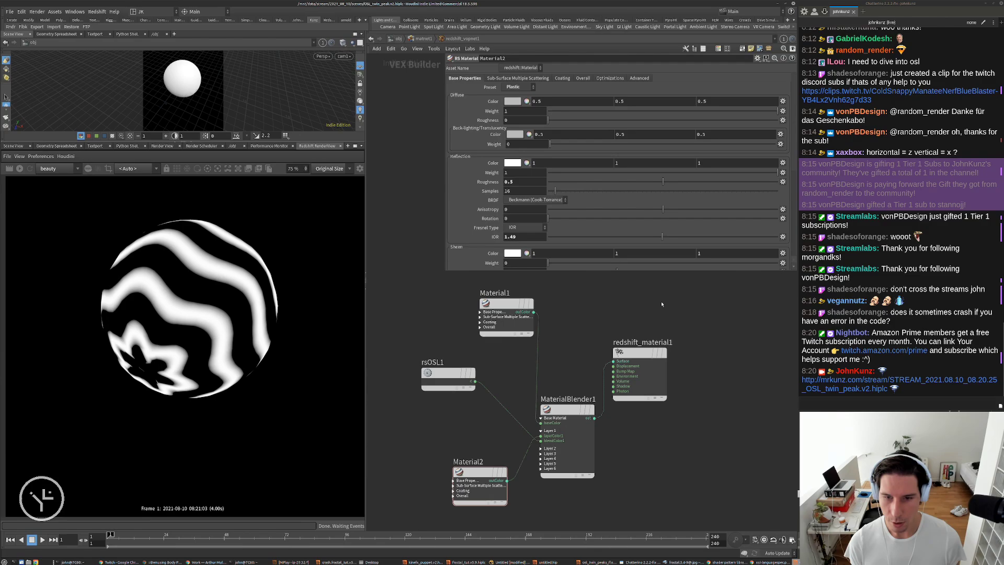
click(19, 169)
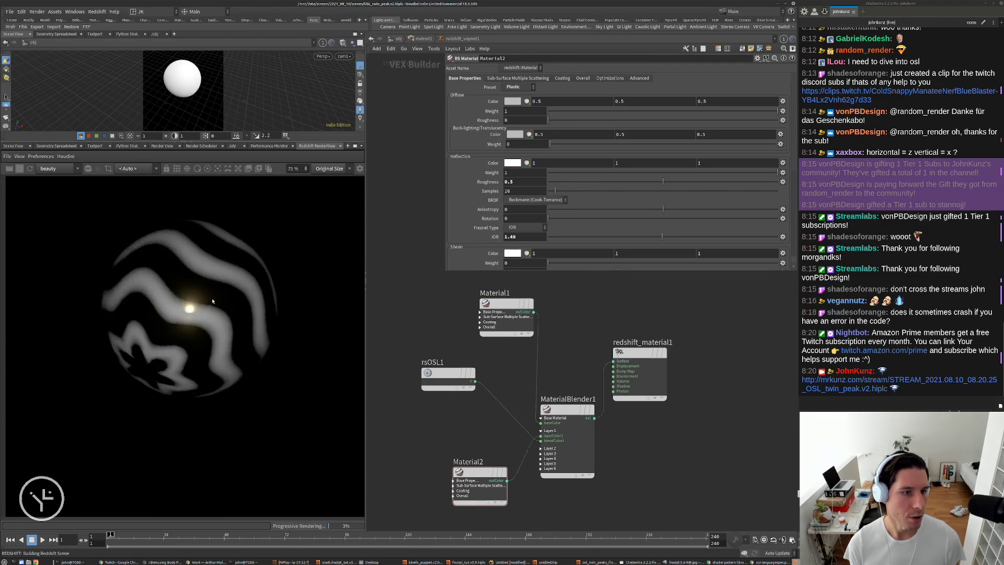
scroll(183, 308, up, 2)
click(396, 39)
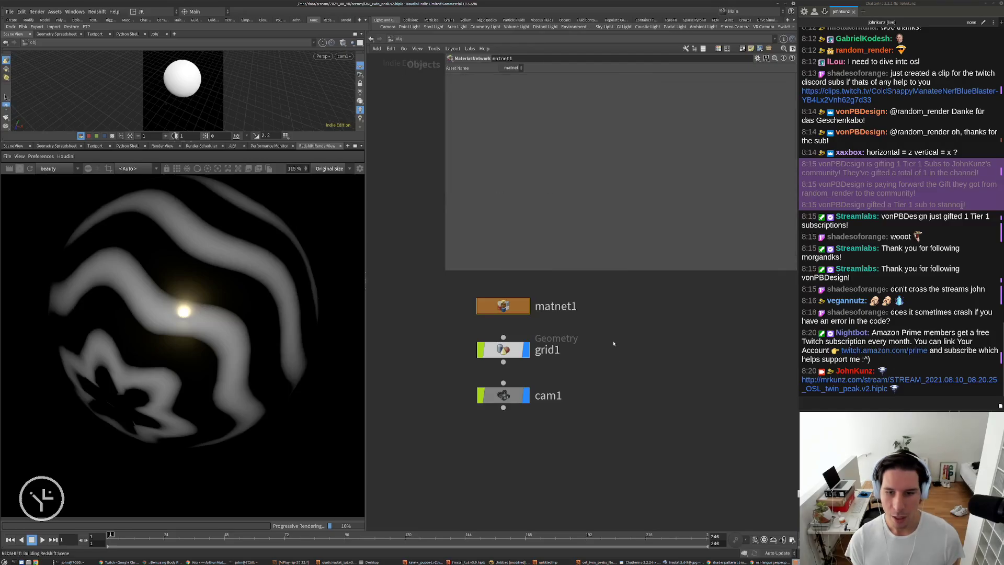
key(Tab)
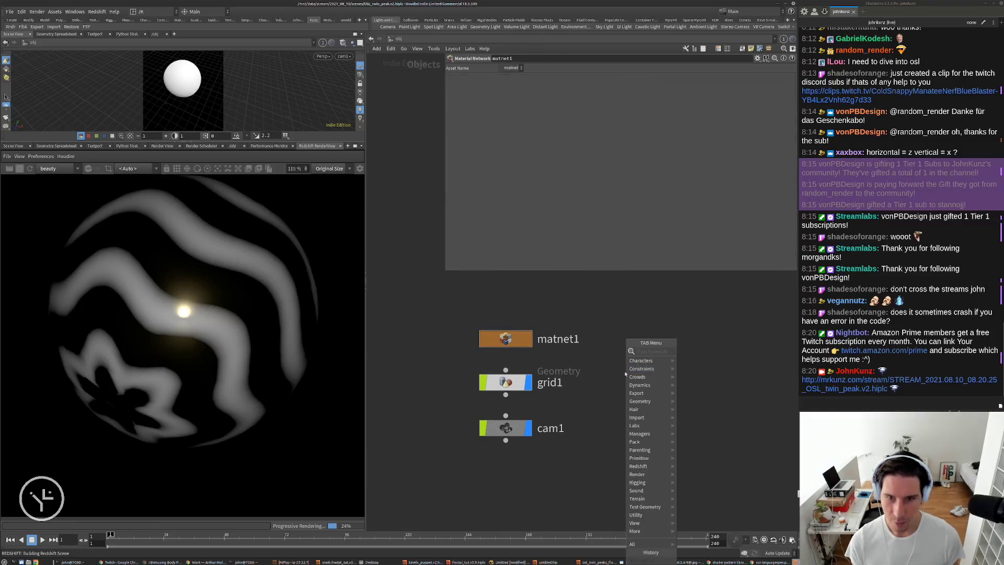
key(Escape)
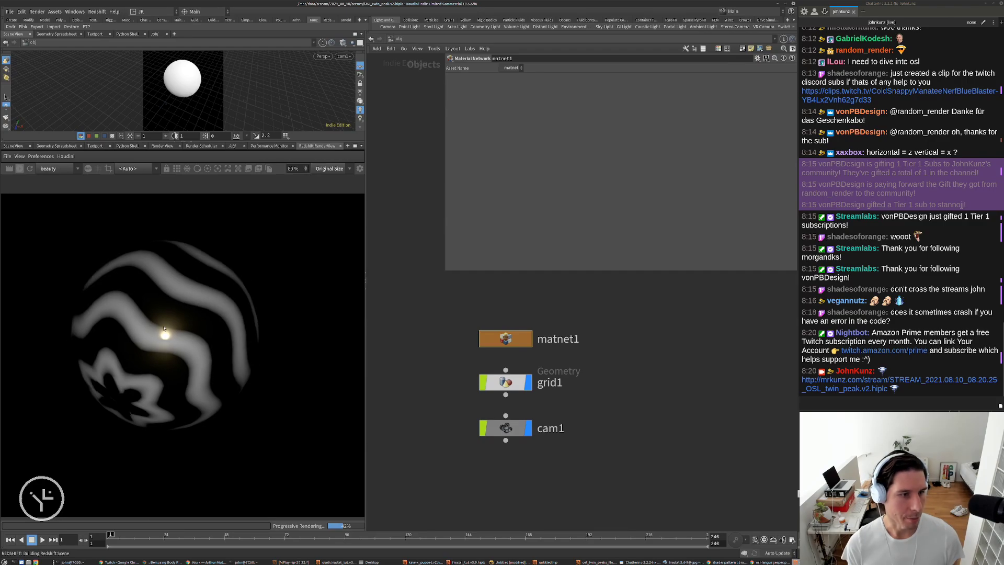
scroll(130, 284, down, 2)
double_click(505, 338)
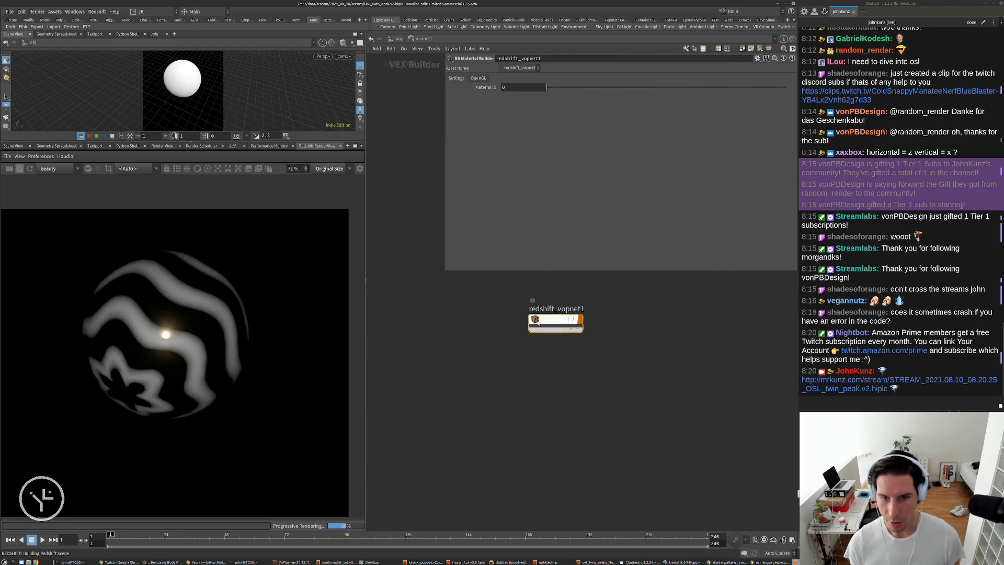
double_click(555, 322)
Arrange Material1 and Material2 in a column below rsOSL1, and show the rsOSL1 node's parameters
drag(502, 308, 476, 477)
middle_drag(386, 436, 408, 373)
drag(500, 409, 484, 438)
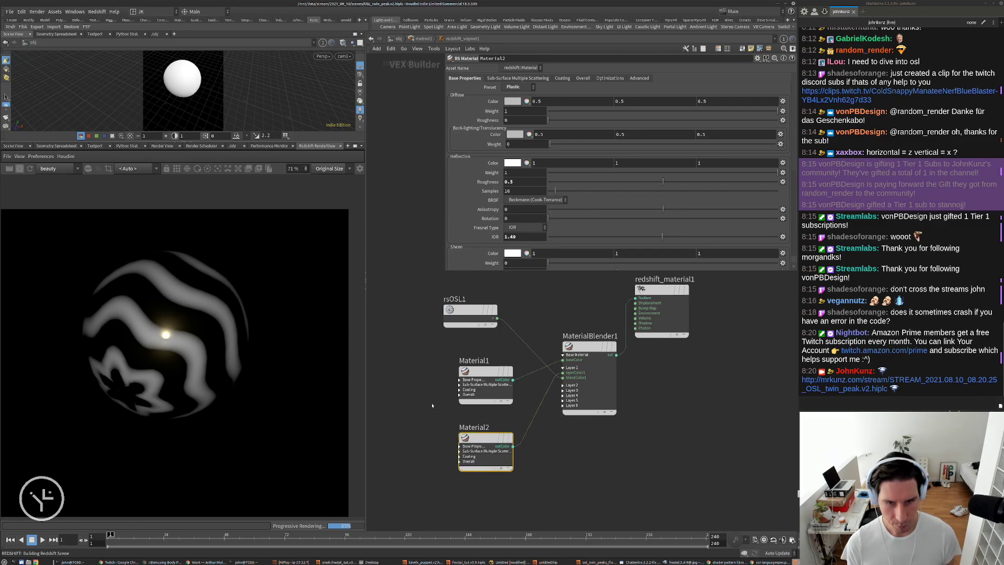
mouse_move(569, 311)
middle_down()
mouse_move(550, 360)
mouse_move(555, 307)
middle_up()
scroll(441, 301, up, 2)
click(442, 300)
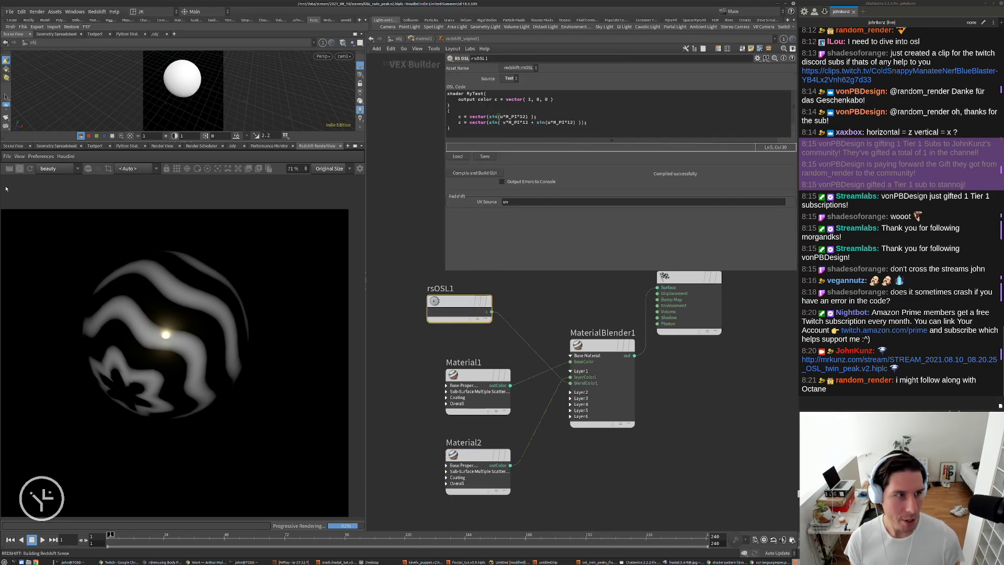
Insert an RS Change Range node on the wire between rsOSL1 and MaterialBlender1, and place it just above the blender
middle_drag(550, 299, 548, 308)
key(Tab)
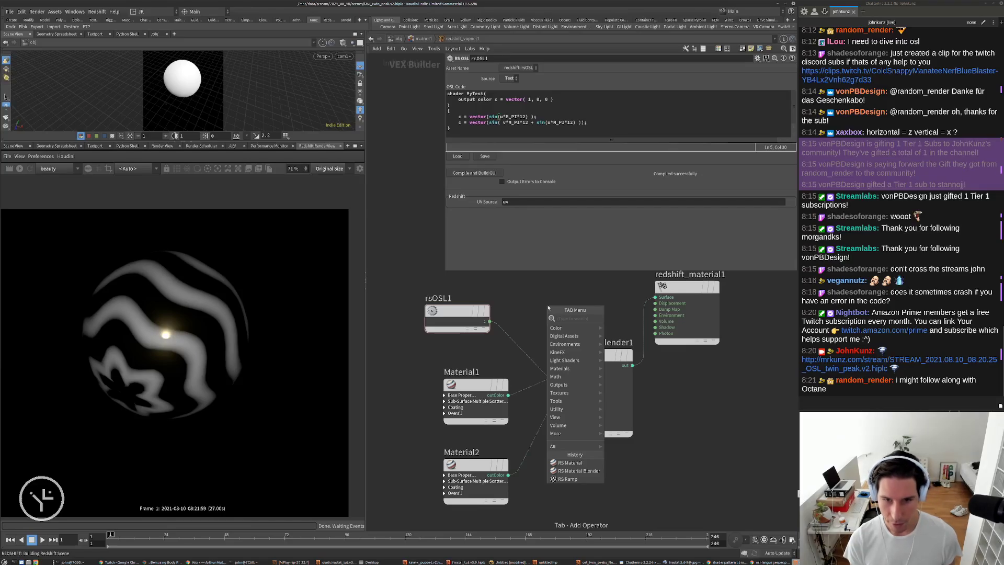
text(chan)
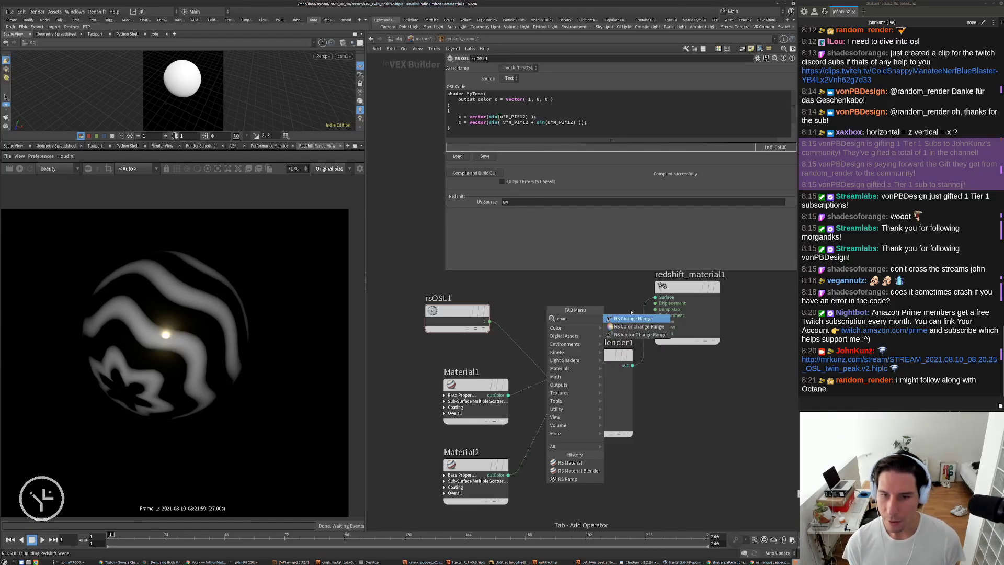
click(647, 317)
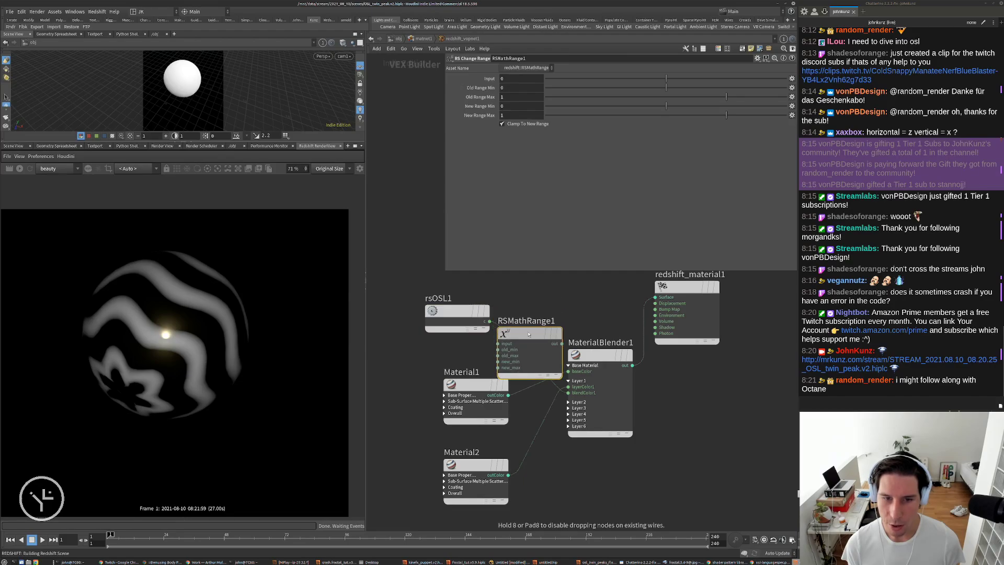
click(519, 346)
drag(519, 346, 538, 287)
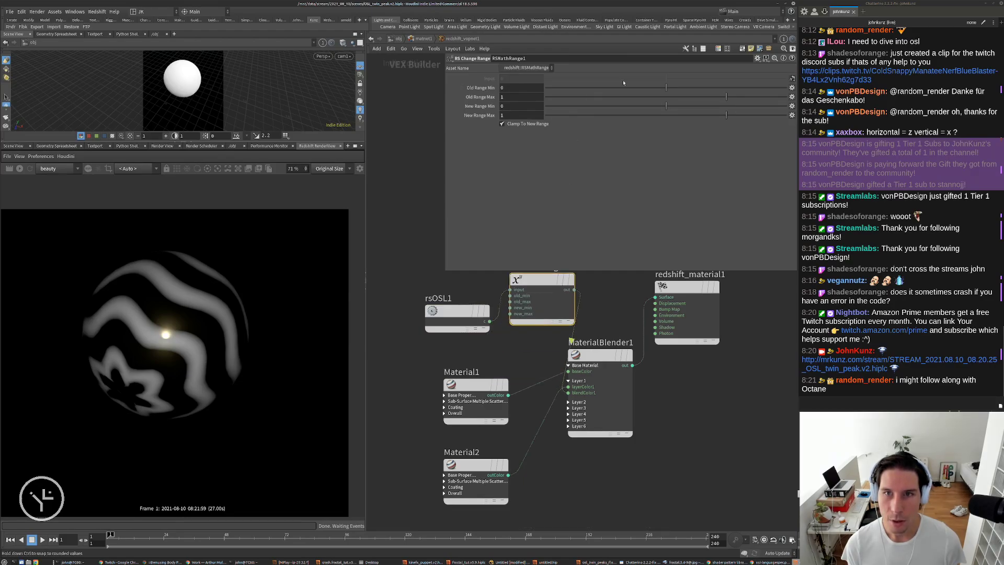
Set the Change Range node's Old Range Min to 0.215 and Old Range Max to 0.245, and inspect the stripe edges in the render
click(679, 87)
click(680, 96)
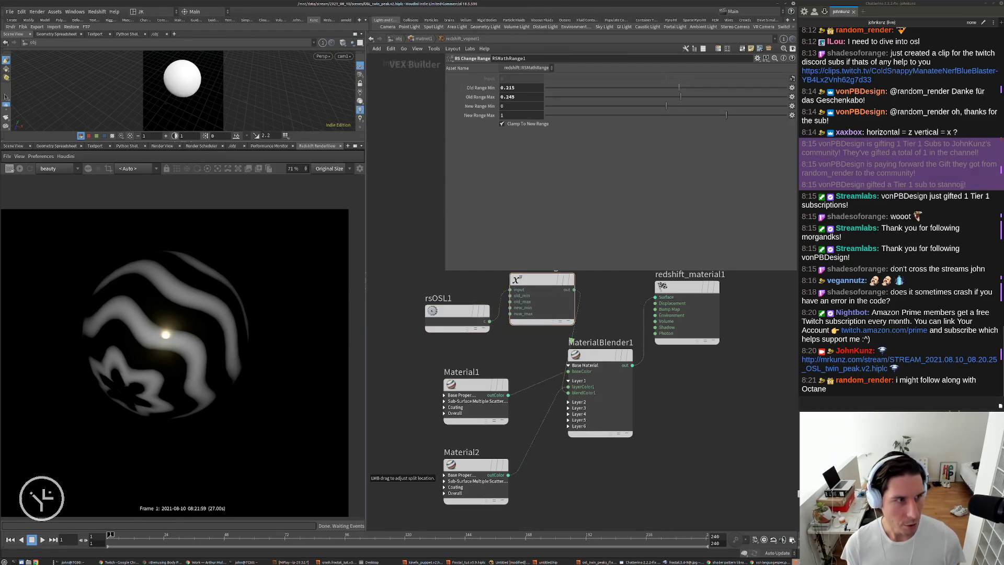
scroll(163, 330, up, 4)
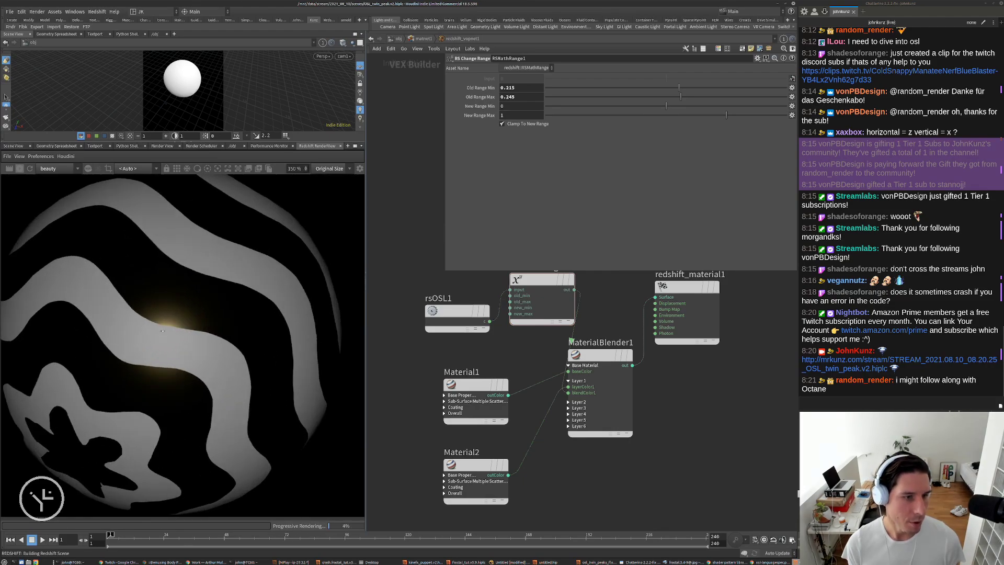
scroll(162, 331, up, 2)
scroll(123, 365, down, 5)
Set Material1's reflection roughness to 0.277 and inspect the gold highlight in the render
click(473, 385)
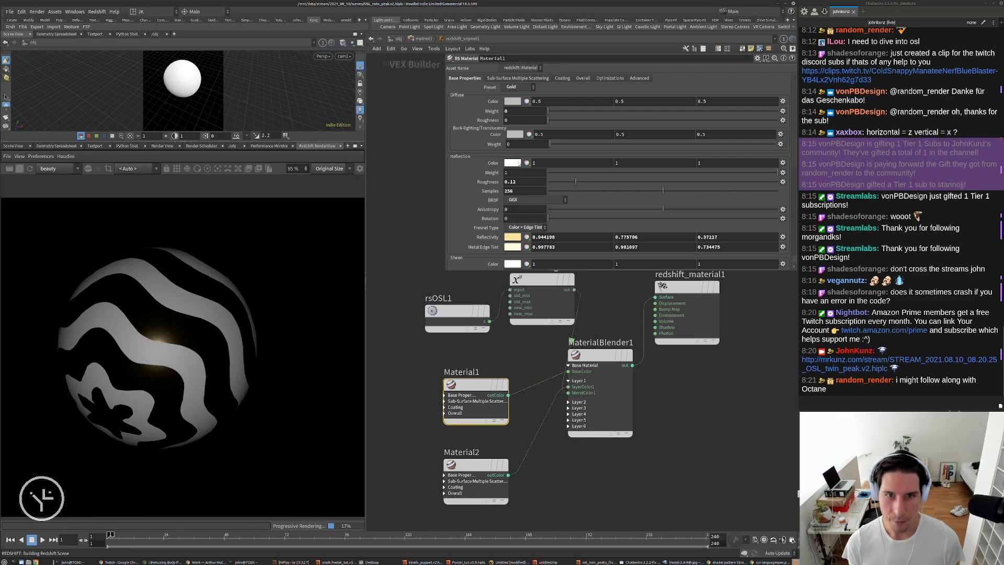
click(611, 182)
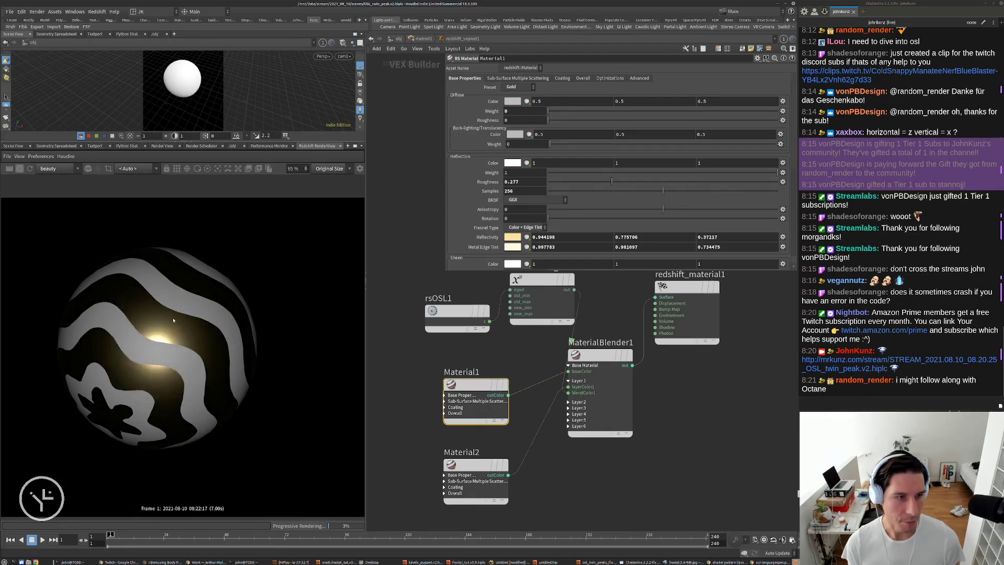
scroll(130, 345, up, 2)
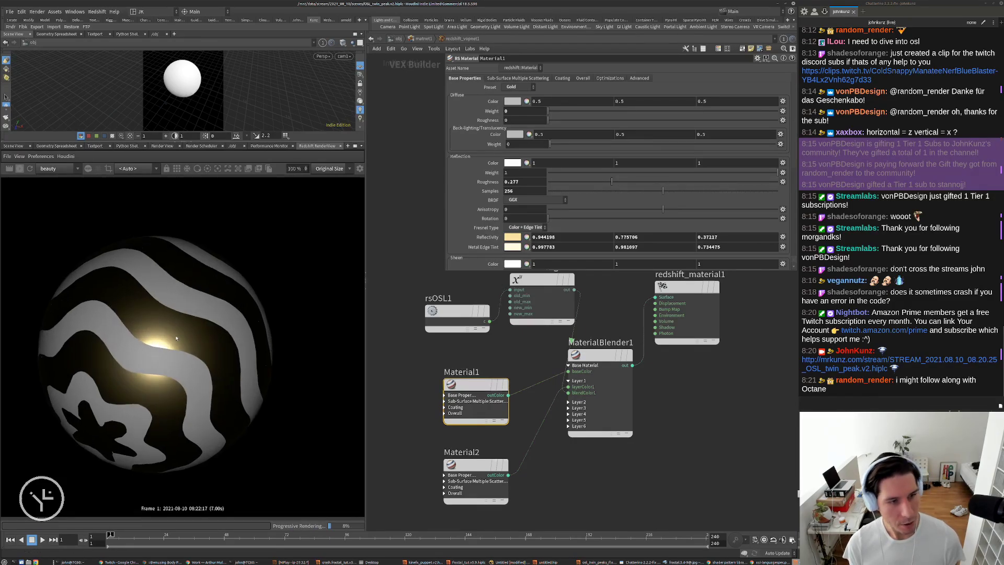
scroll(113, 370, up, 2)
scroll(157, 280, down, 3)
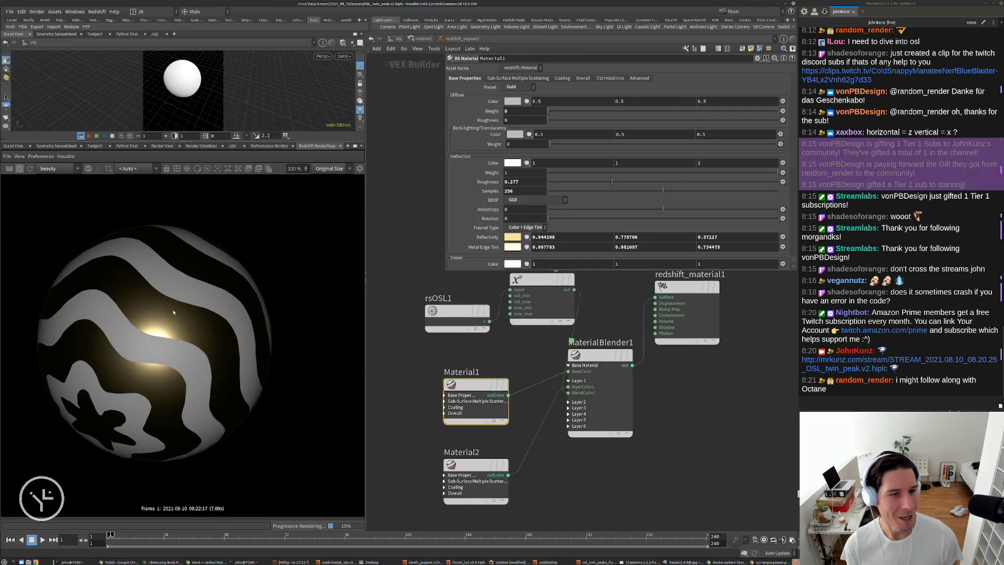
scroll(174, 312, down, 2)
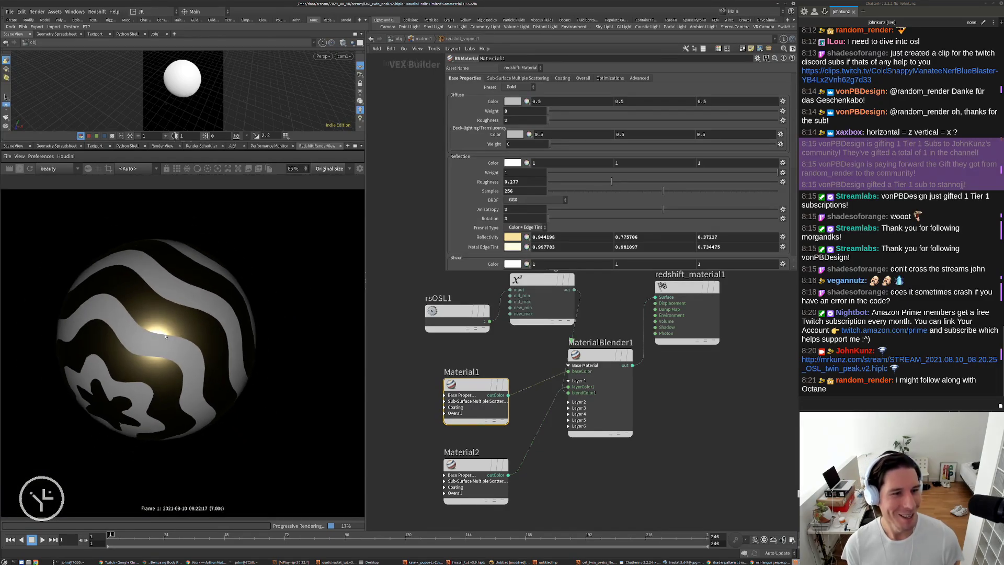
Lock the camera to the view, orbit it around the sphere to a new angle, and stop the render
click(359, 84)
drag(324, 86, 282, 92)
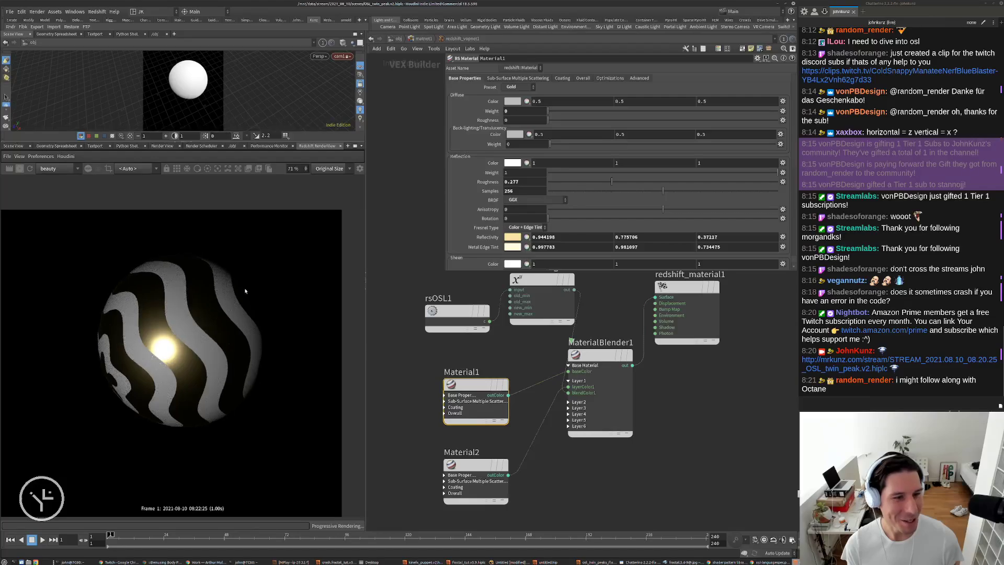
drag(193, 115, 225, 81)
click(19, 169)
scroll(513, 372, down, 4)
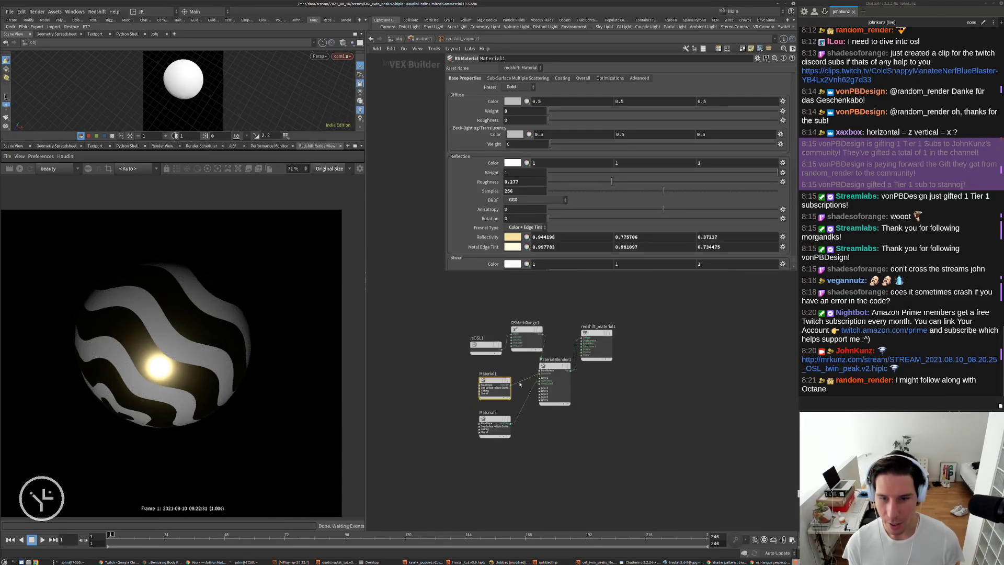
middle_drag(637, 437, 647, 393)
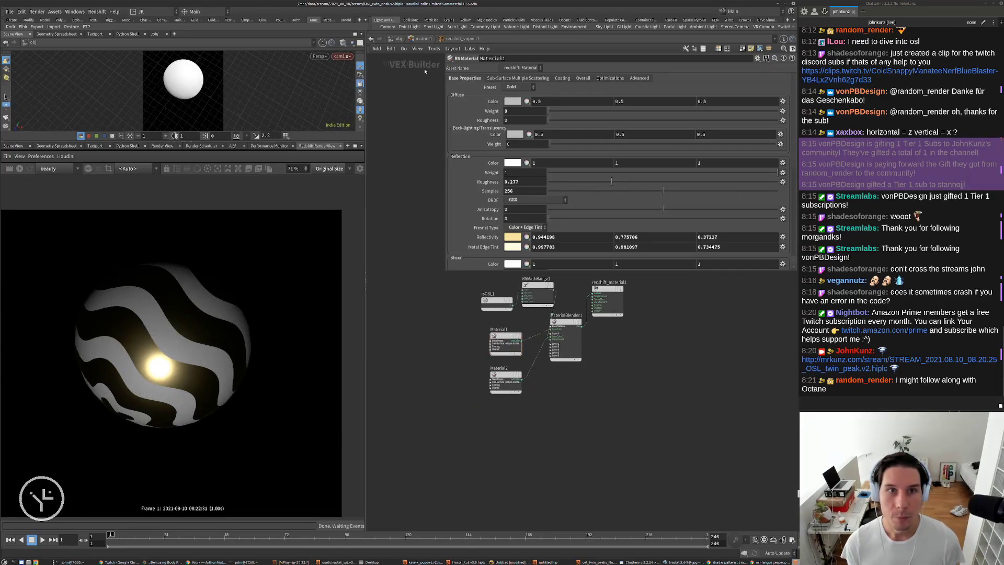
key(u)
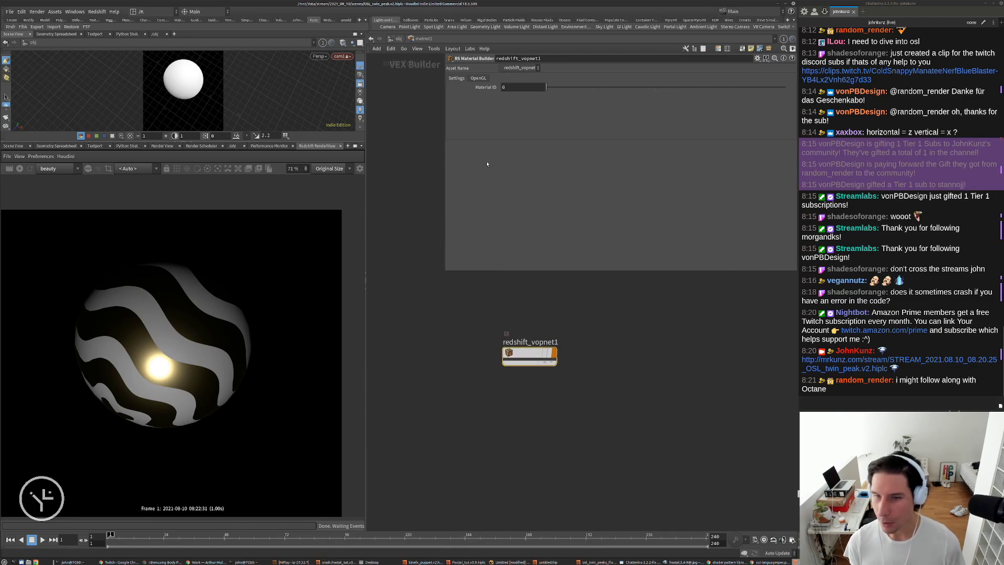
key(u)
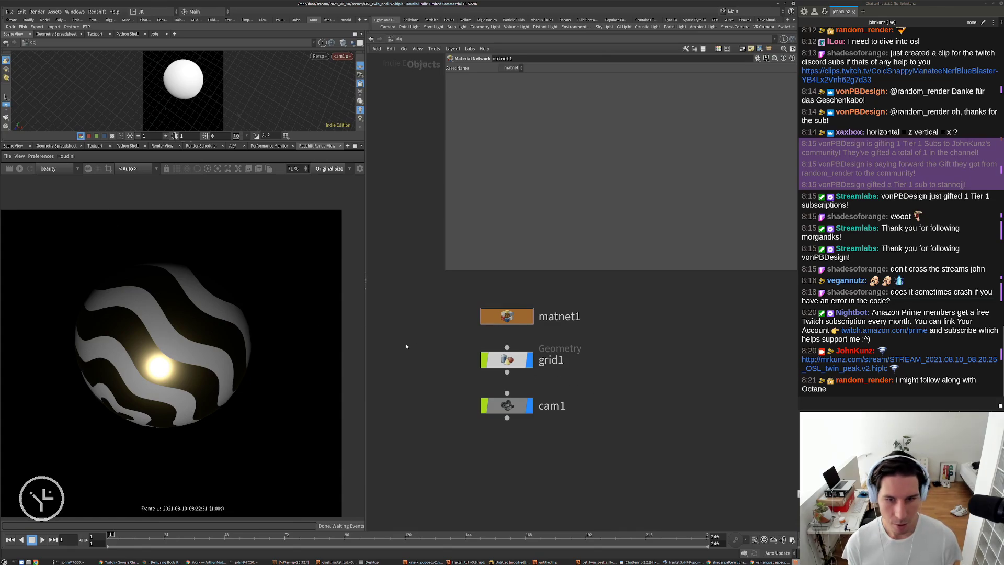
click(515, 365)
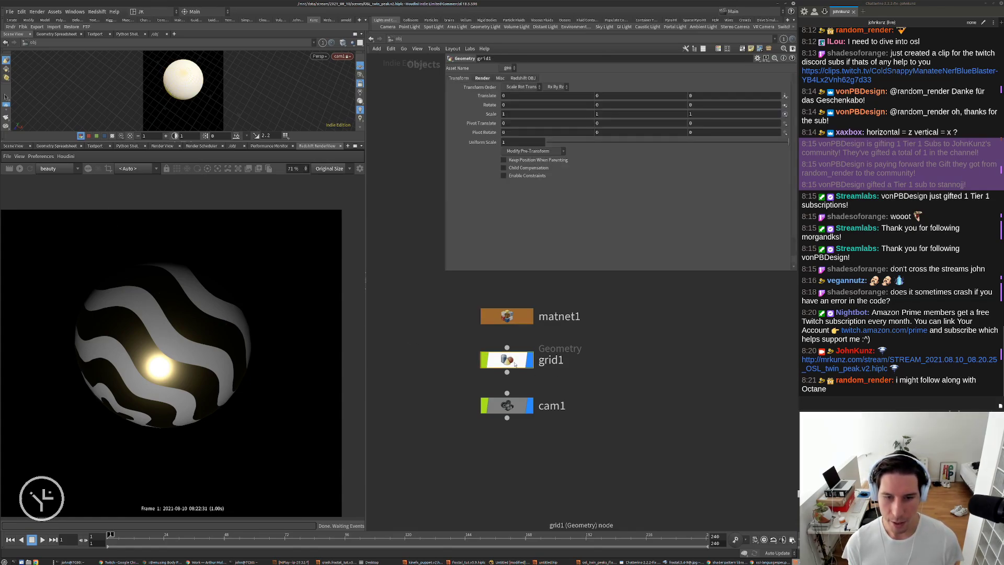
double_click(511, 319)
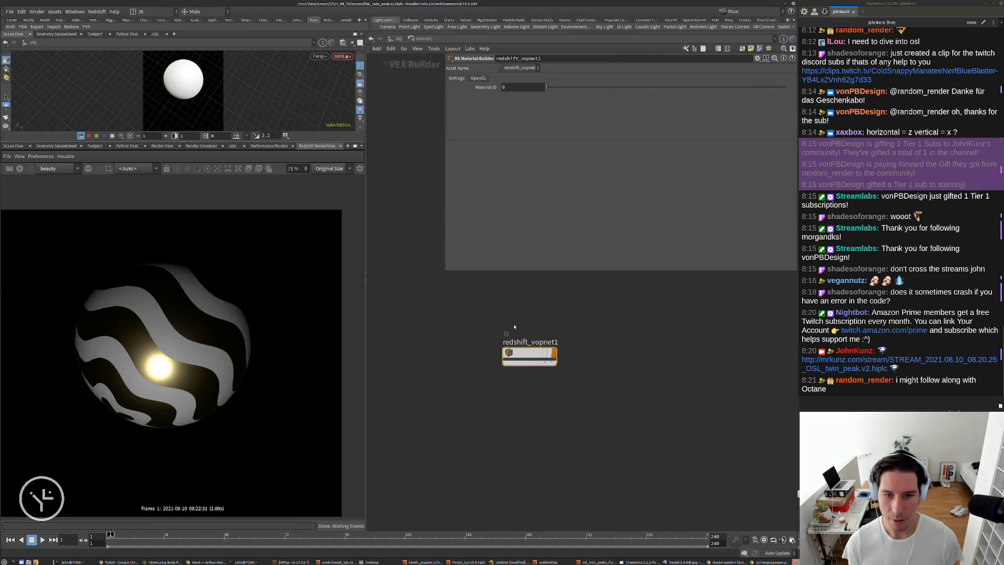
double_click(515, 354)
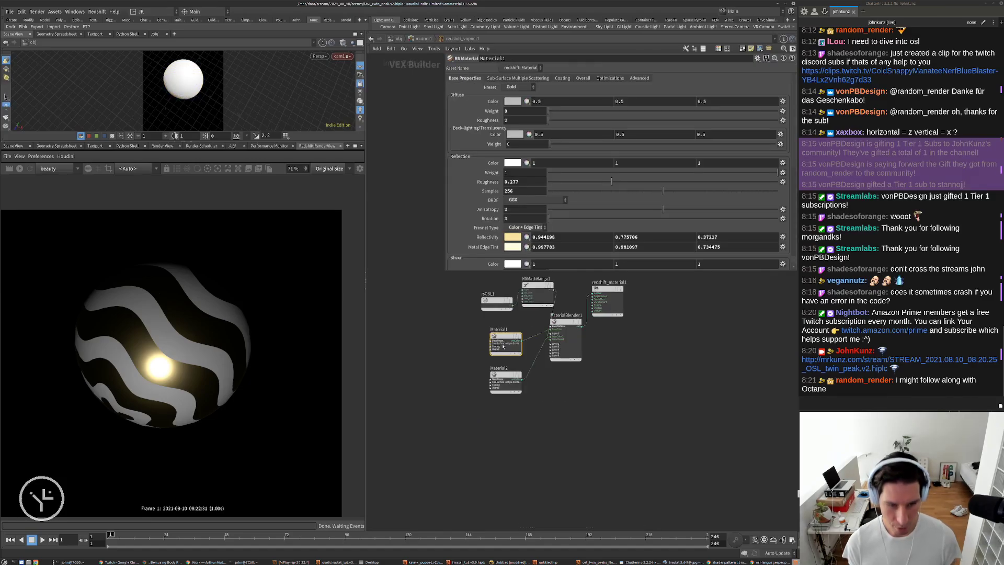
Display the uvproject1 grid inside grid1, restart the render, and orbit the camera until the whole plane is in frame
key(u)
key(u)
double_click(506, 360)
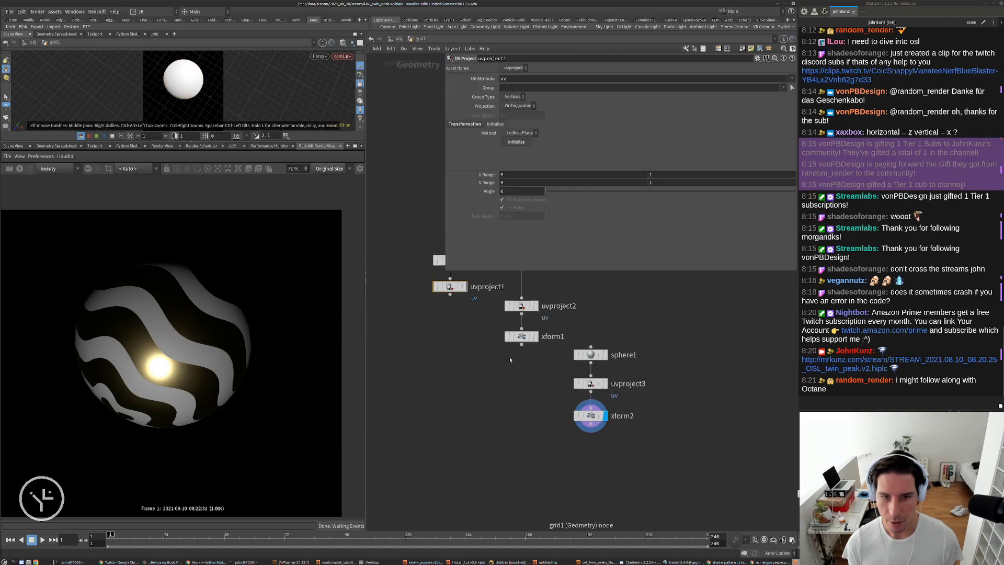
click(456, 326)
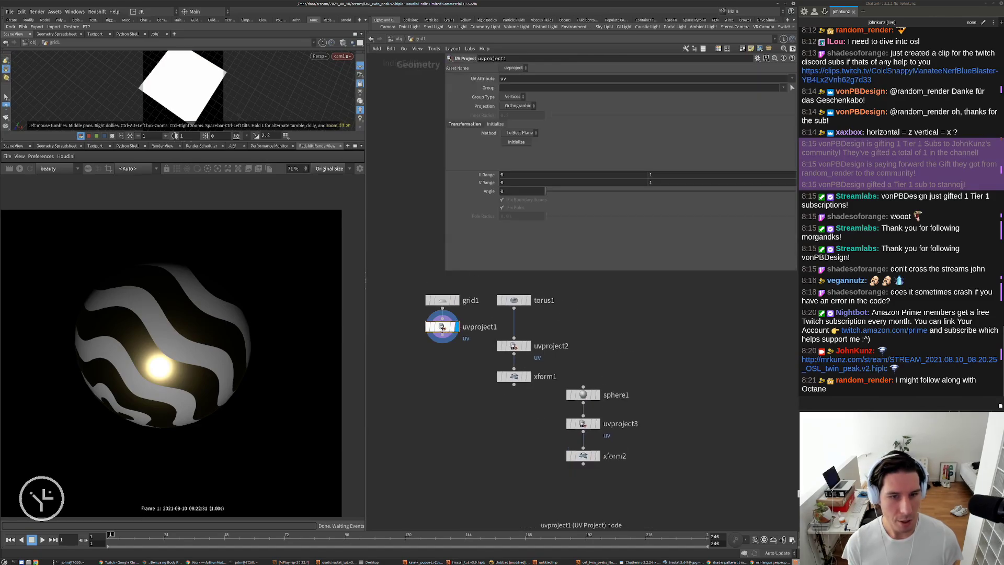
click(20, 169)
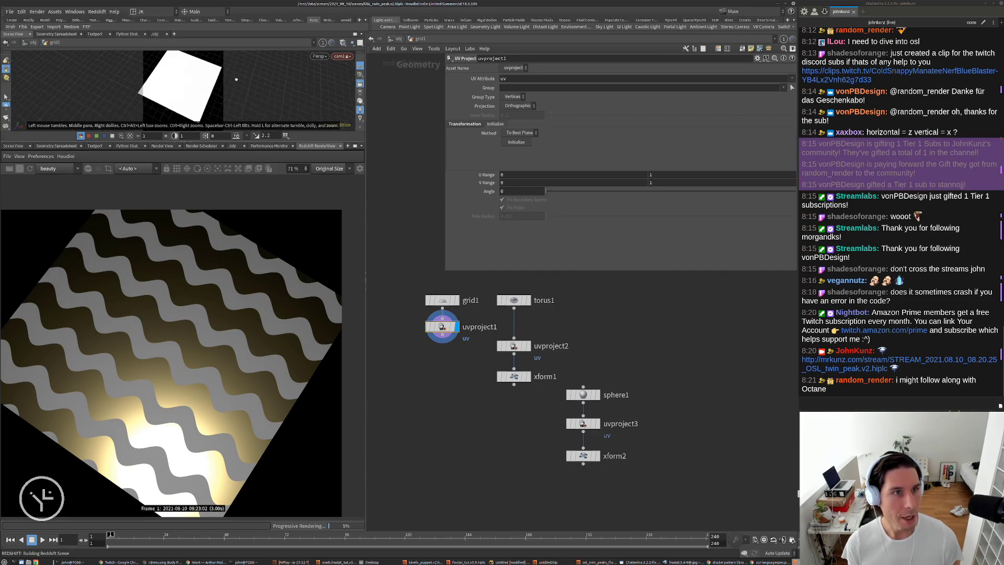
scroll(232, 372, down, 1)
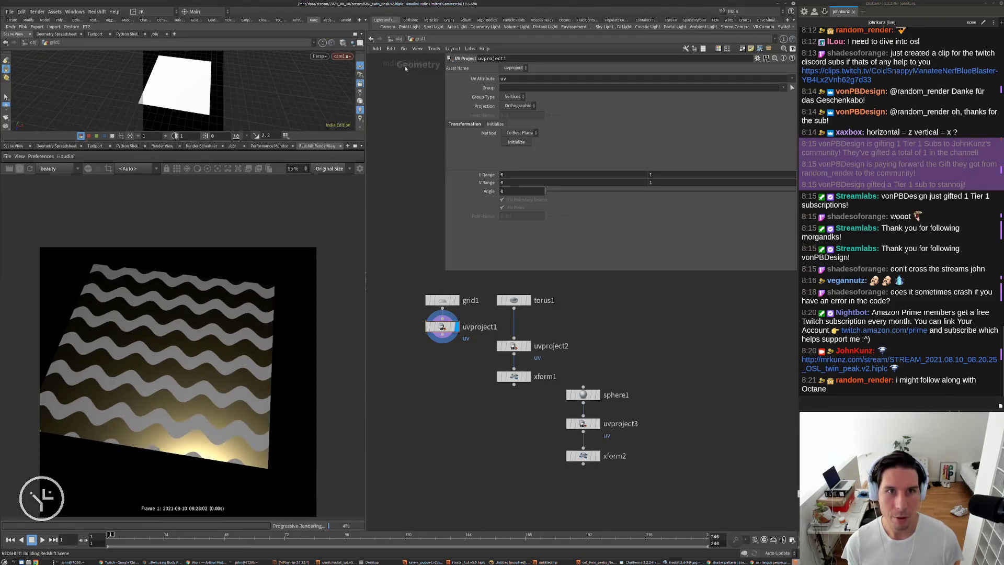
Return to the redshift_vopnet1 network inside matnet1 and delete the RSMathRange1 node
click(396, 38)
double_click(499, 321)
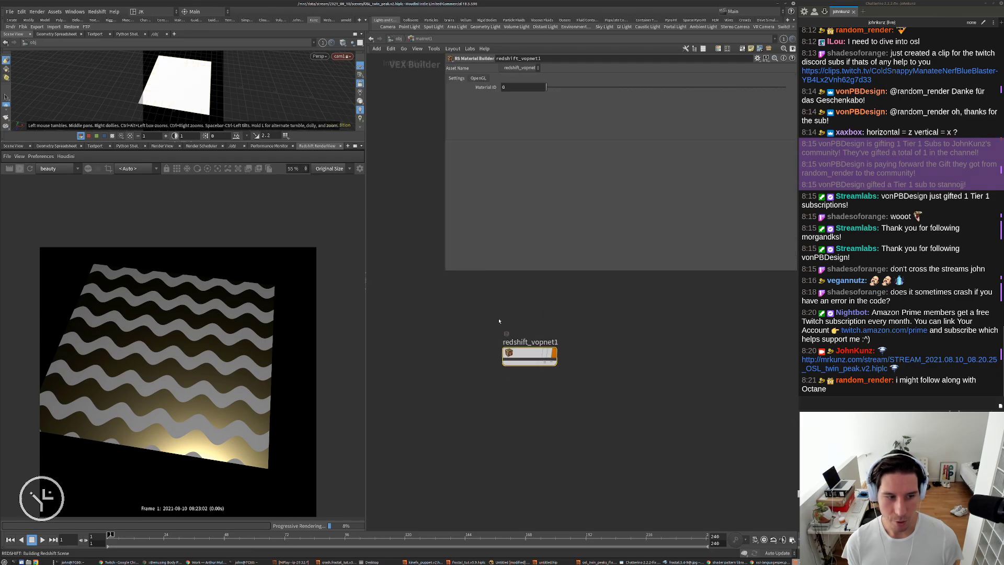
double_click(516, 360)
scroll(569, 331, up, 2)
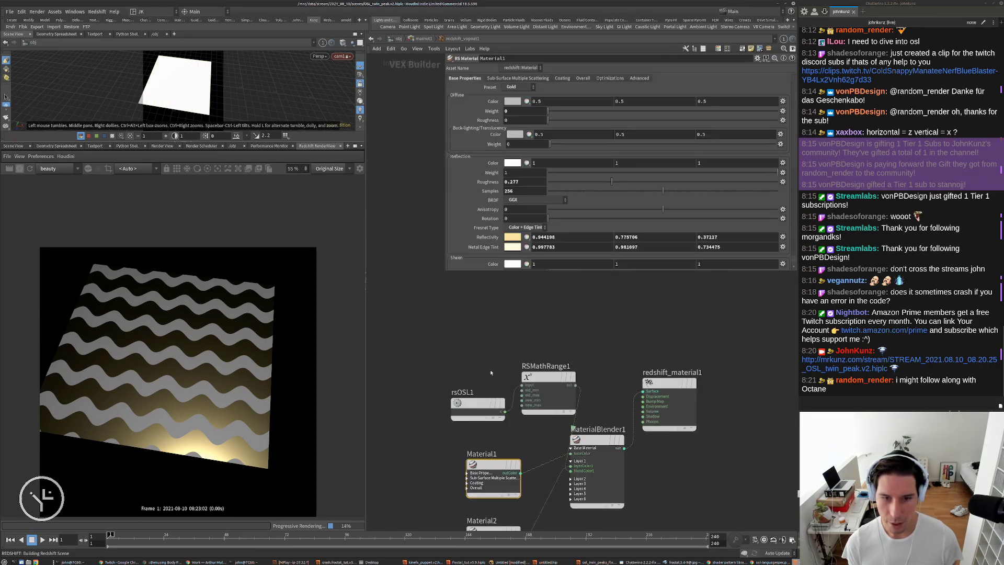
click(548, 377)
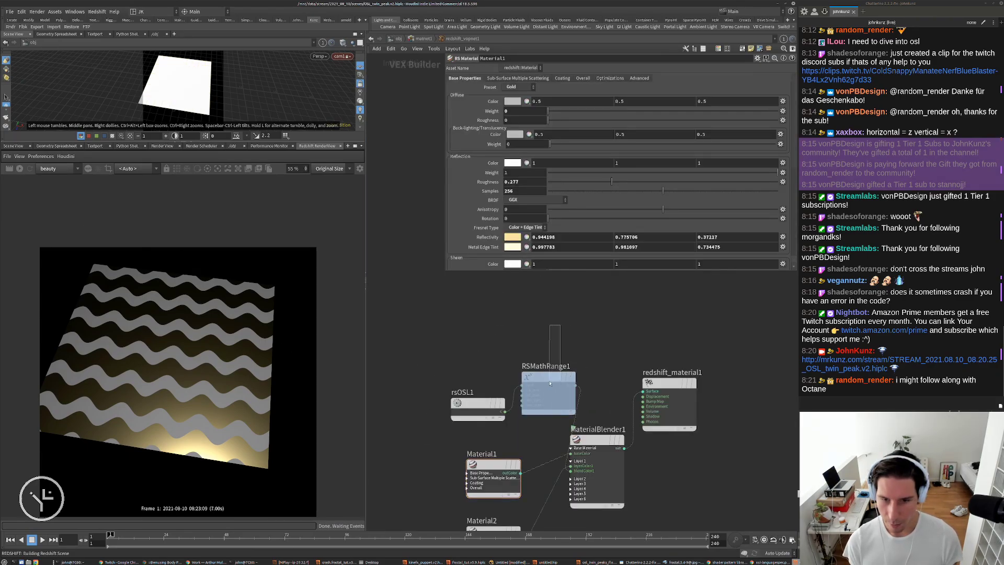
key(Delete)
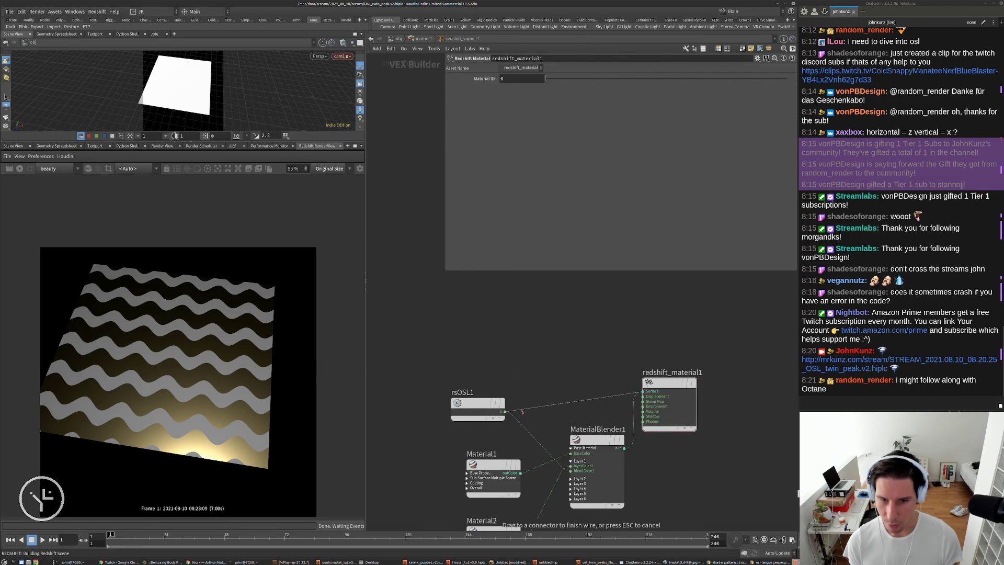
Wire rsOSL1 directly to redshift_material1's Surface, place rsOSL1 above Material1, render the pattern, and show the OSL code
drag(457, 408, 472, 389)
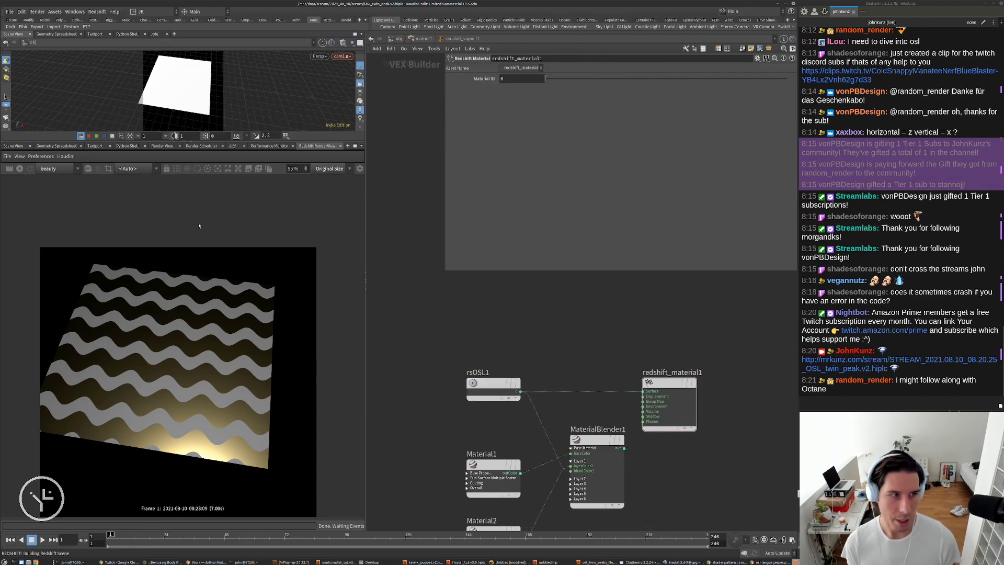
click(20, 169)
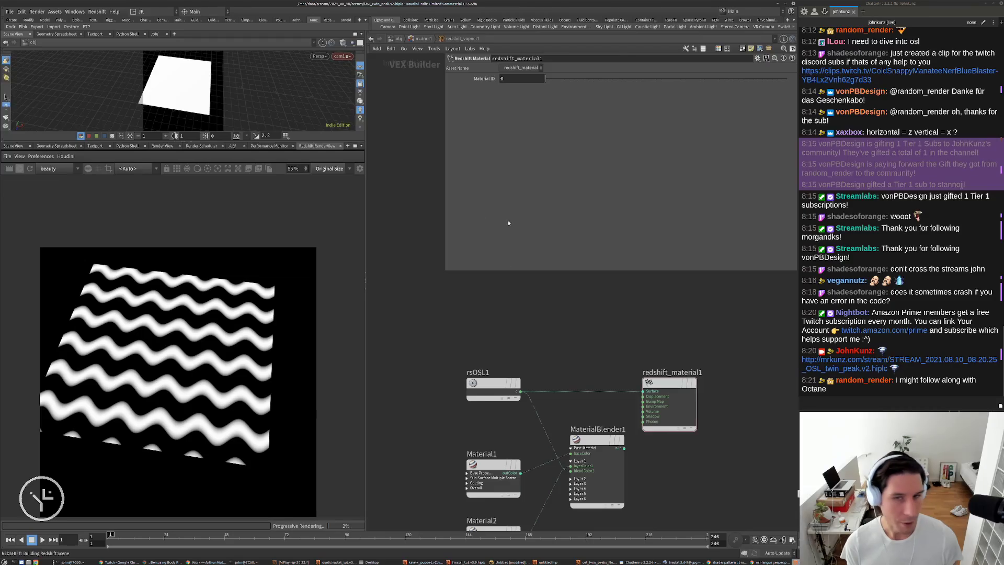
click(489, 392)
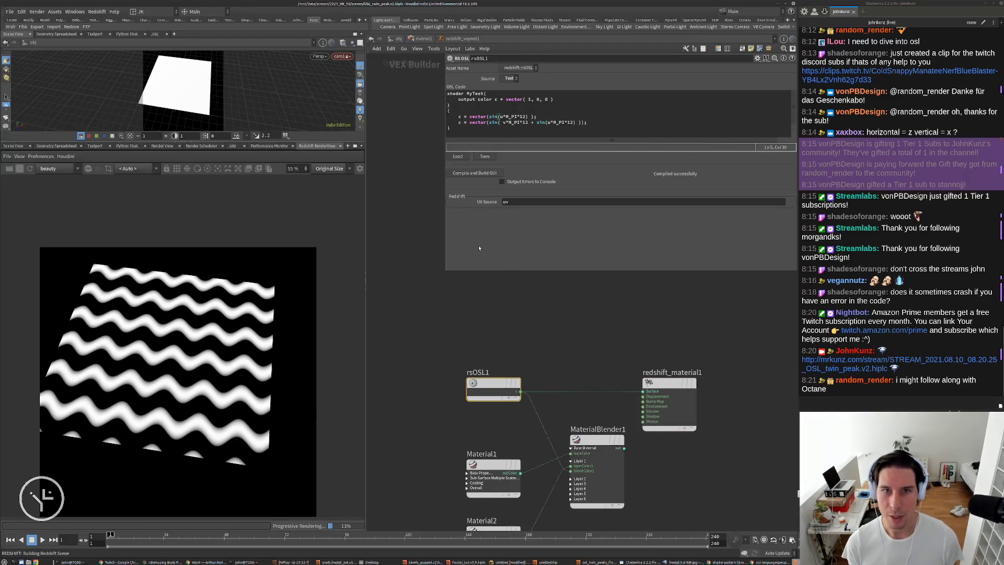
click(19, 168)
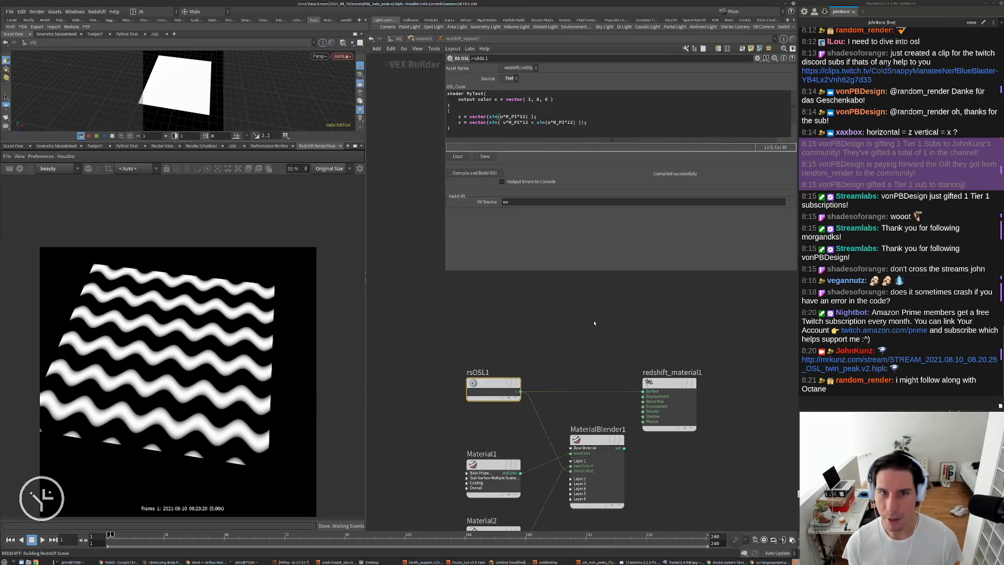
Examine the wave pattern up close in the render, and switch to Chrome's Twitter post showing the statue on a zigzag floor
middle_drag(594, 323, 573, 306)
middle_drag(570, 411, 574, 374)
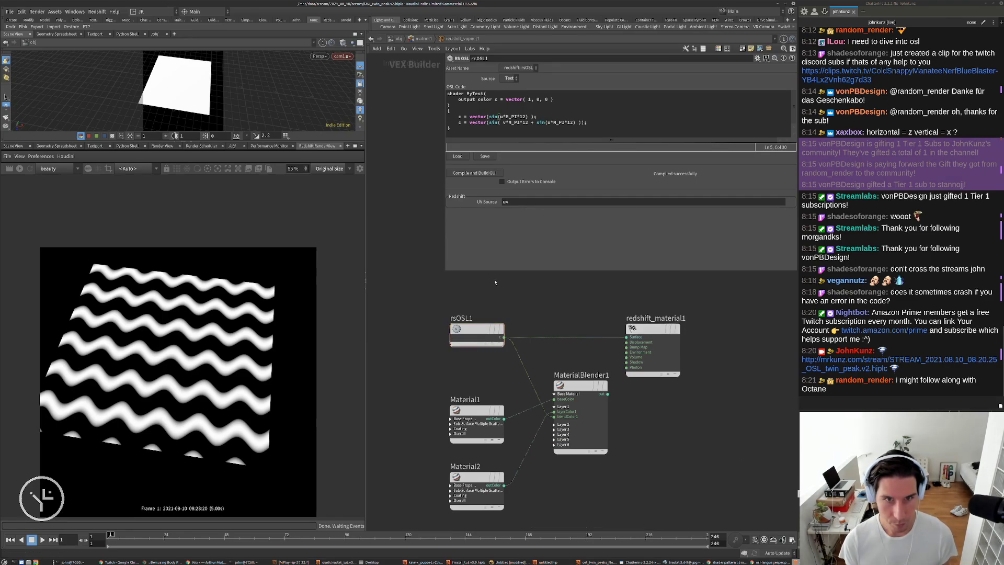
middle_drag(575, 398, 570, 416)
scroll(197, 283, up, 5)
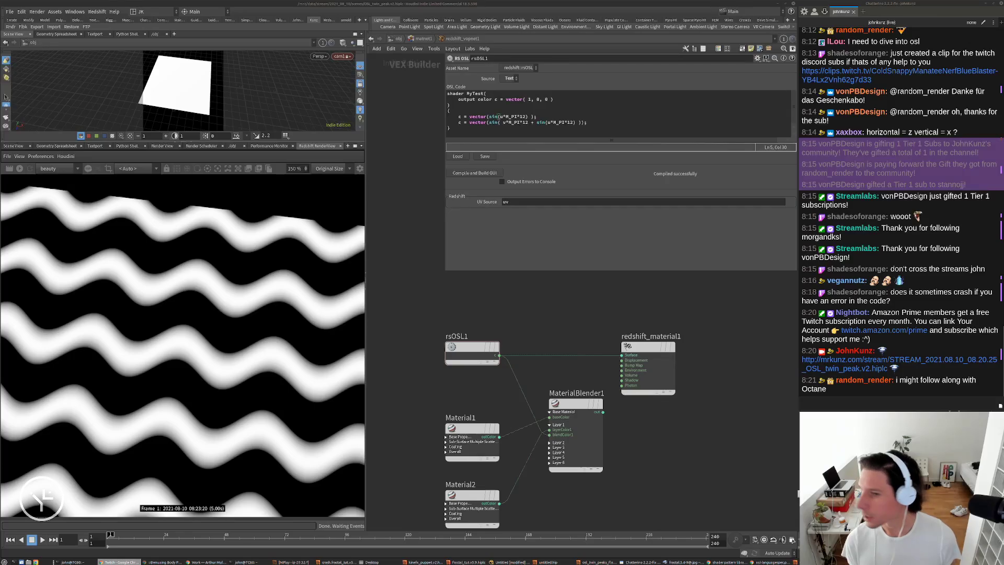
click(731, 562)
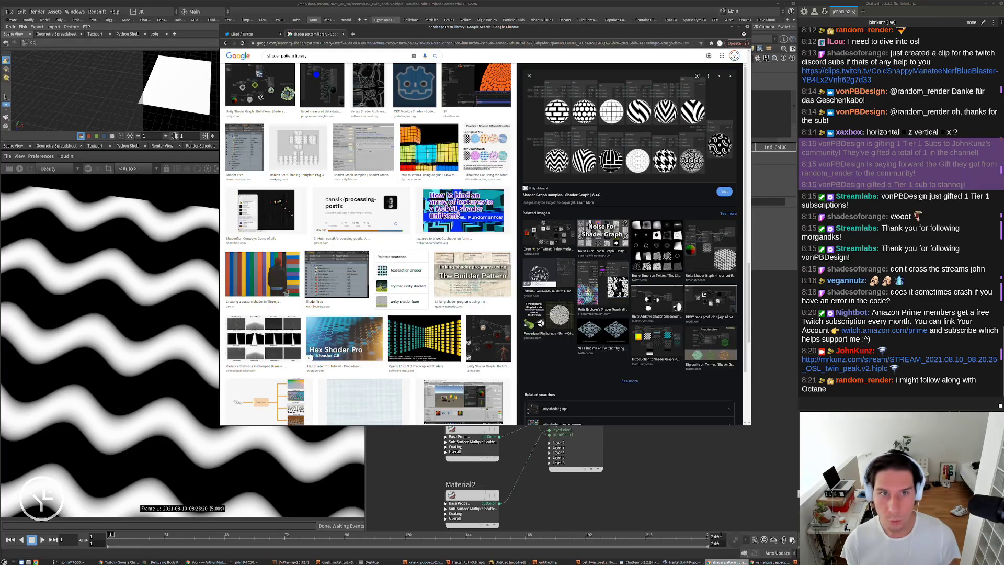
click(246, 34)
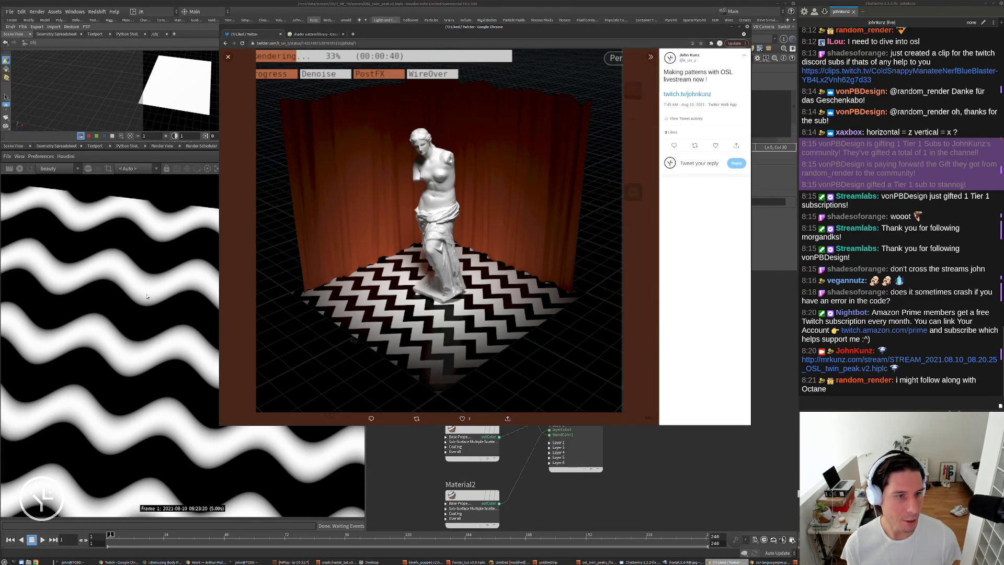
Back in Houdini, comment out the second c = vector(sin(...)) line in rsOSL1, recompile the OSL code, and inspect the rendered stripes
click(228, 426)
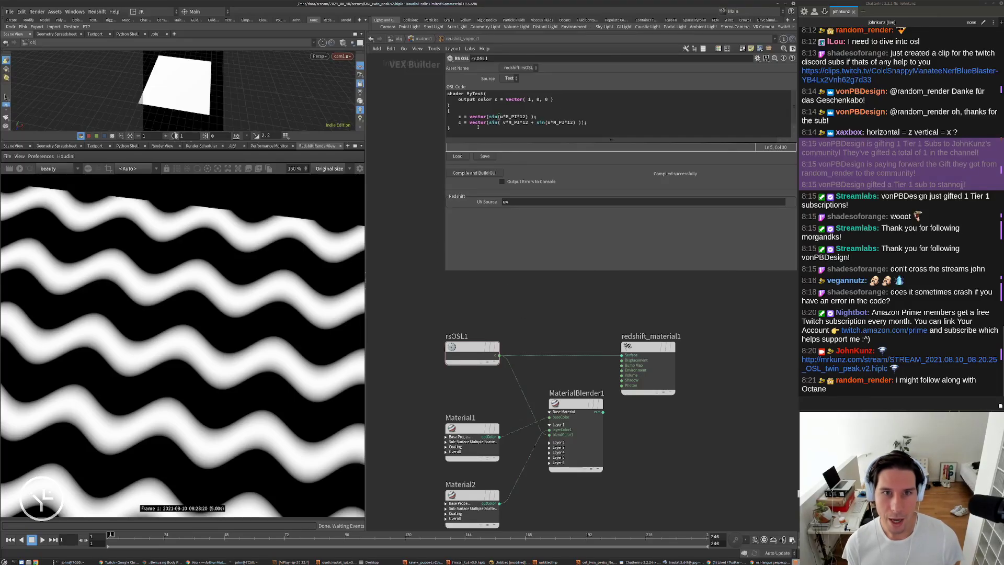
click(460, 122)
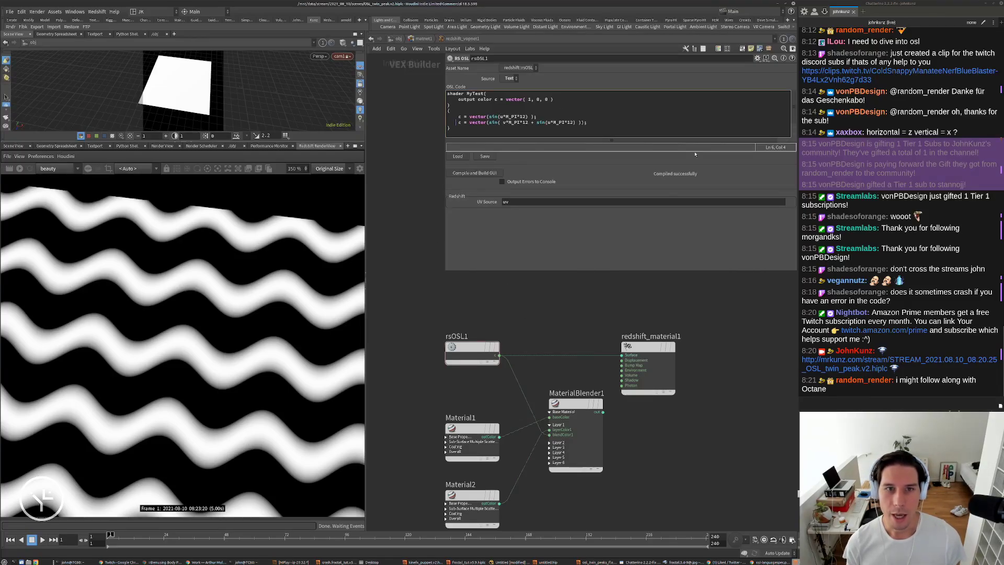
text(//)
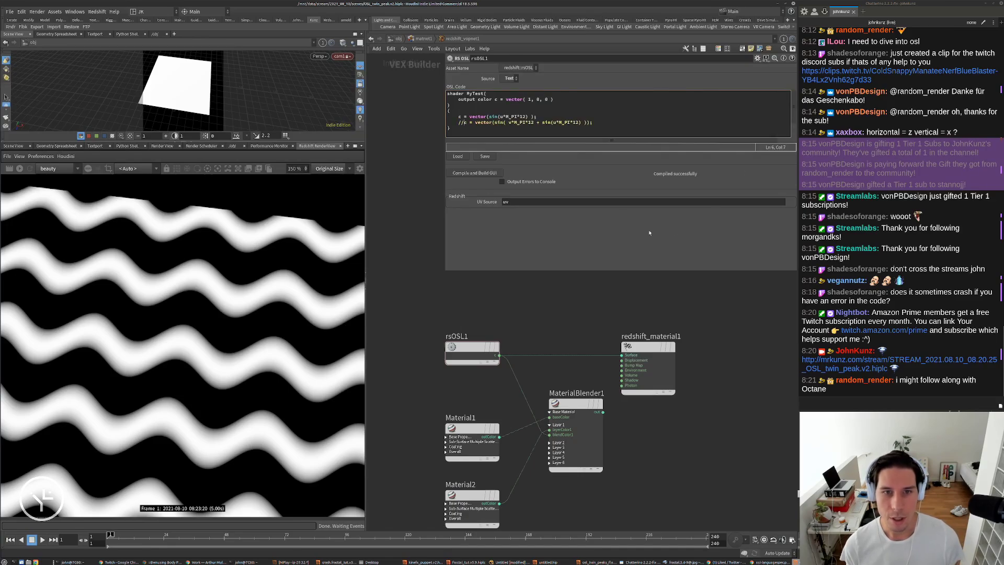
click(475, 174)
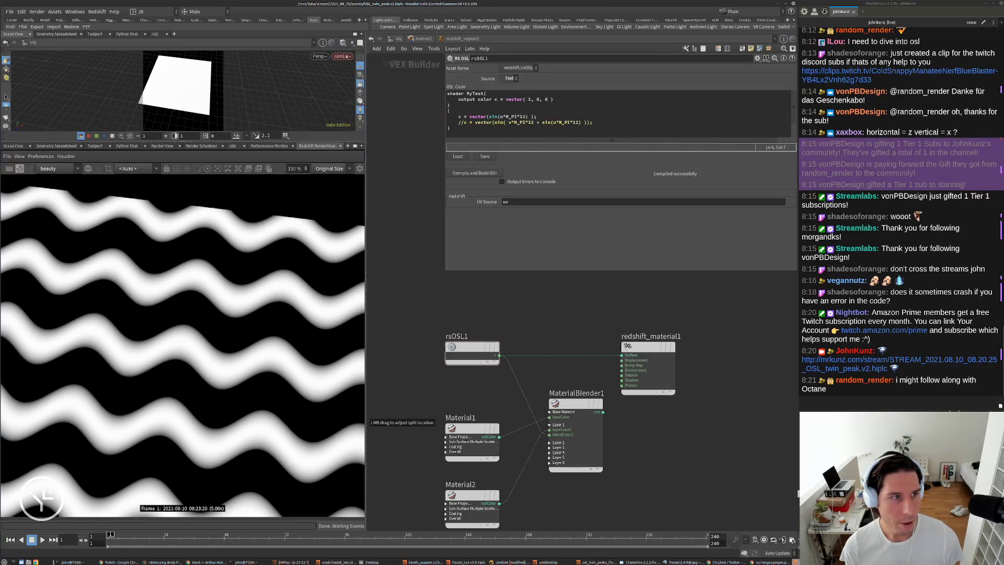
scroll(52, 289, down, 3)
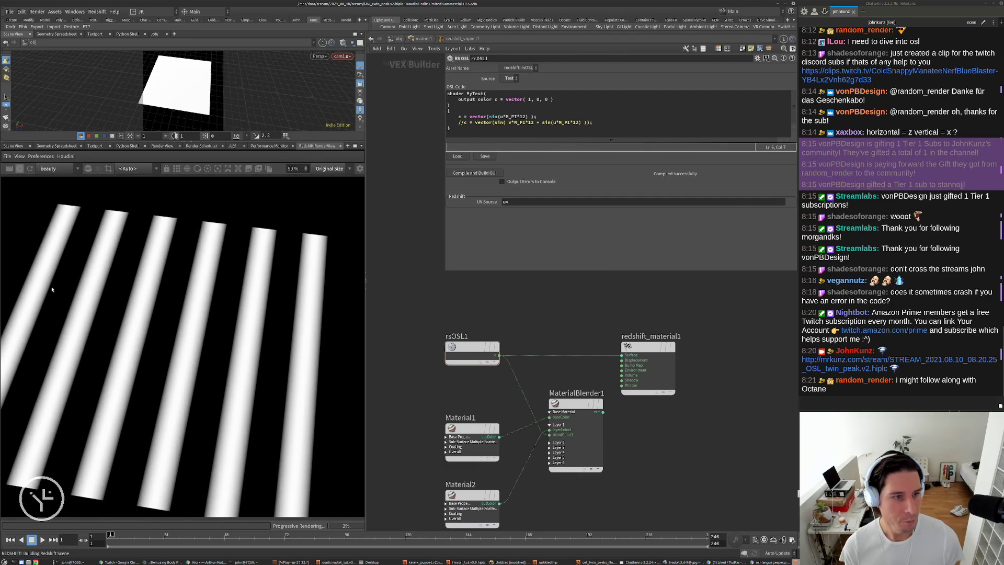
scroll(119, 305, down, 1)
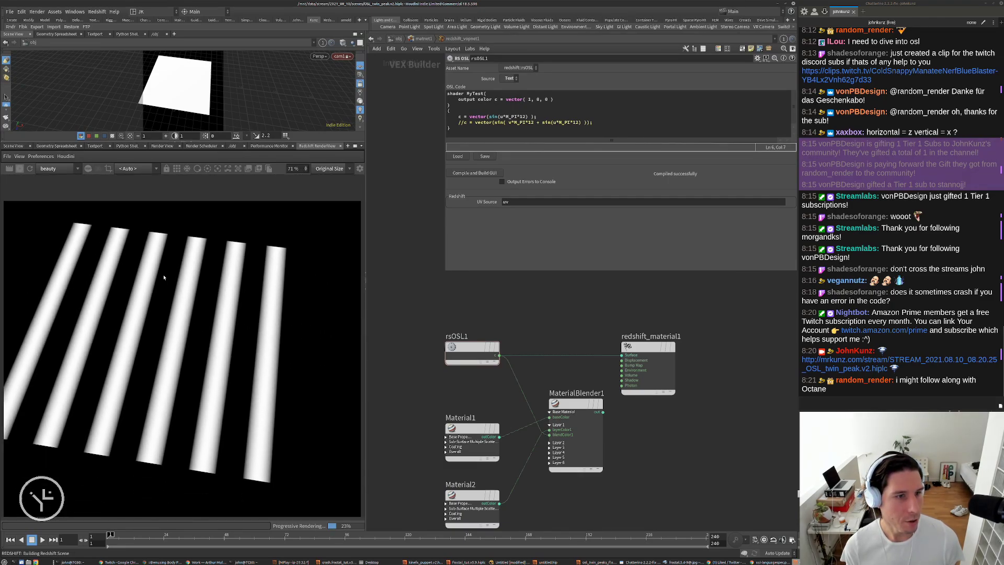
scroll(164, 278, up, 3)
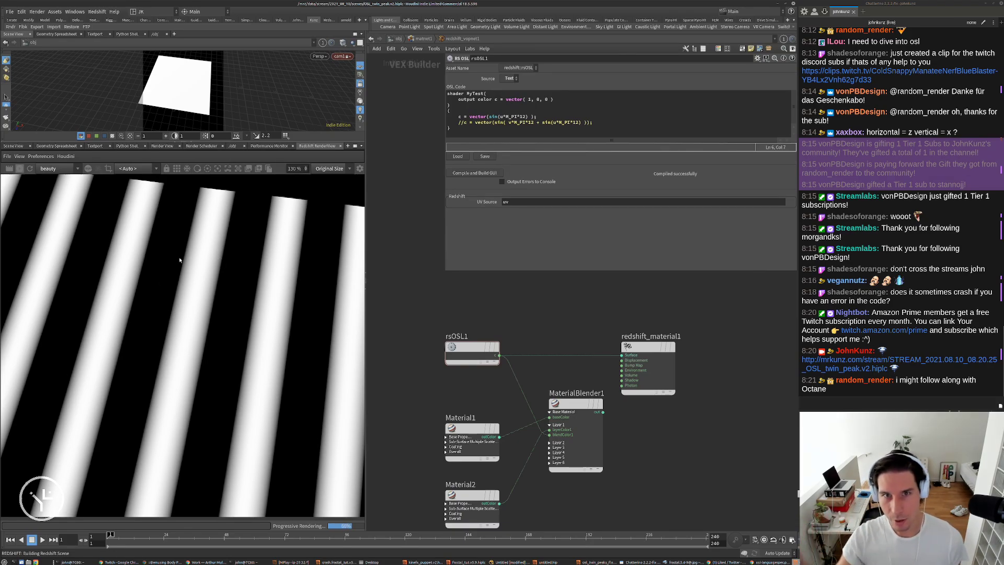
click(23, 170)
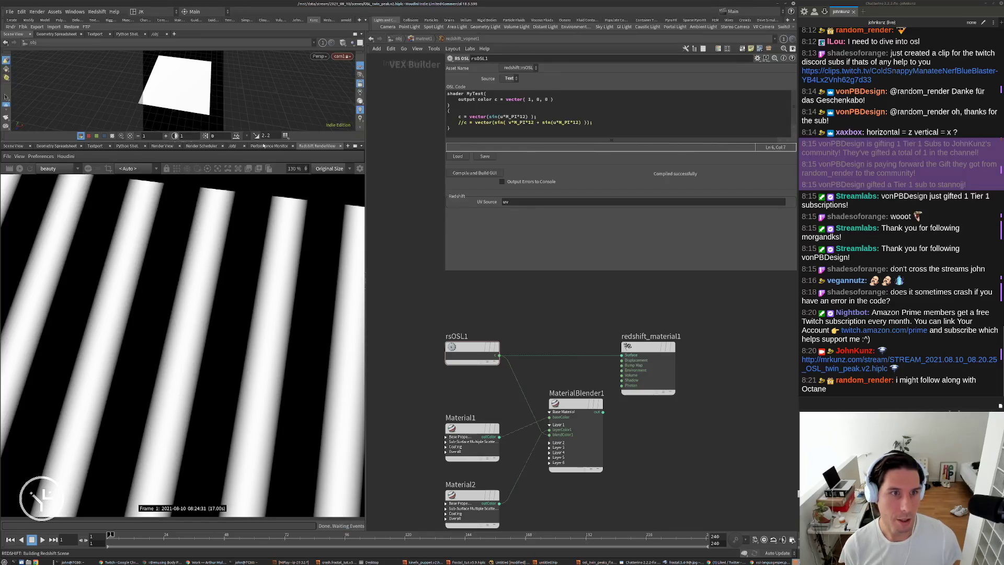
Enlarge the scene viewport, then add a Line node inside grid1 and display it
drag(263, 141, 262, 258)
key(u)
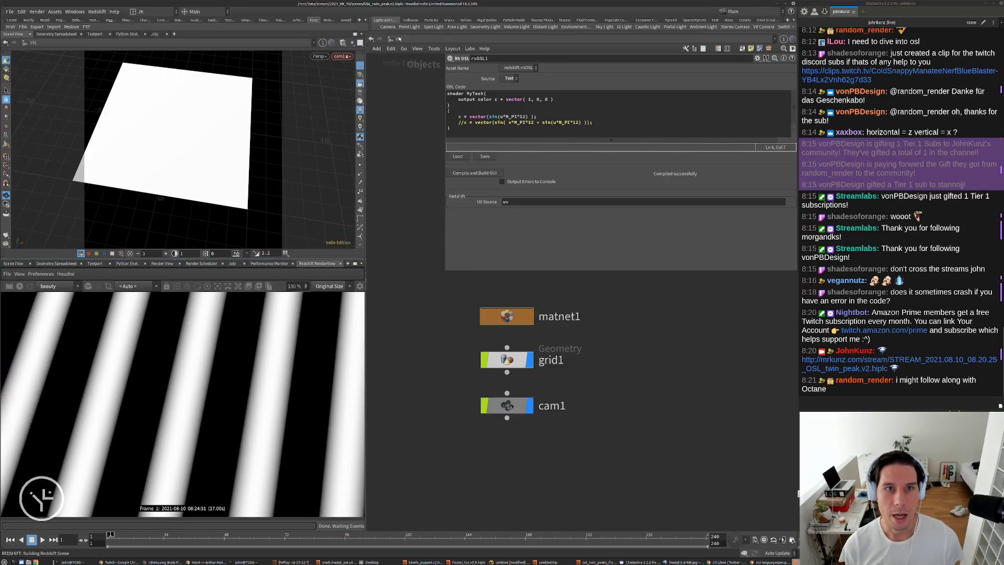
double_click(506, 359)
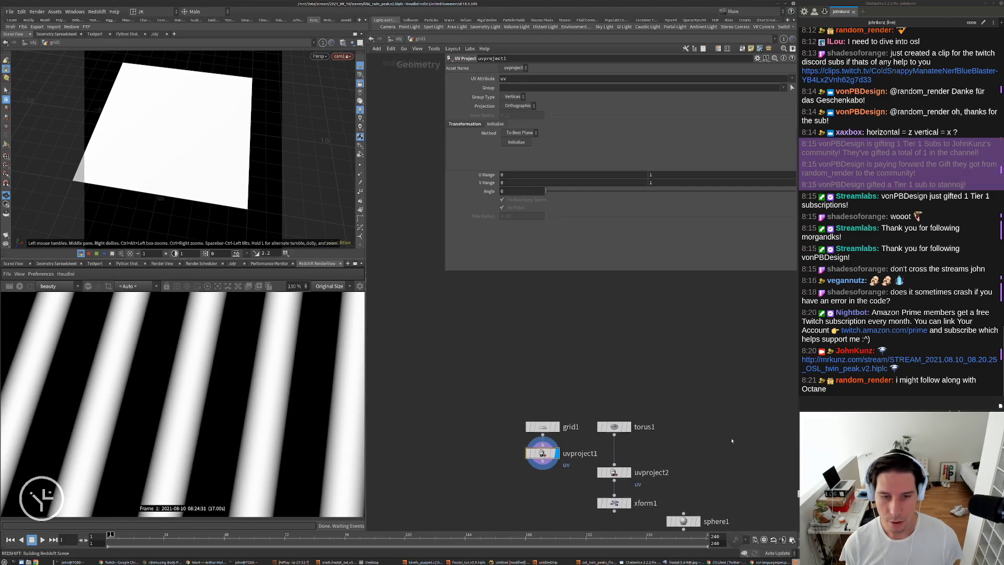
key(Tab)
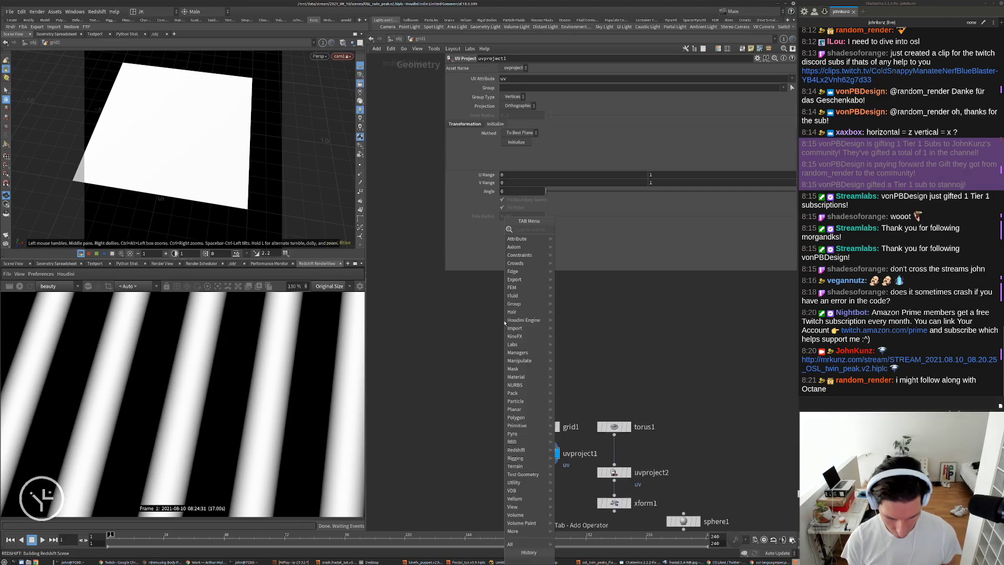
text(line)
key(Return)
click(527, 323)
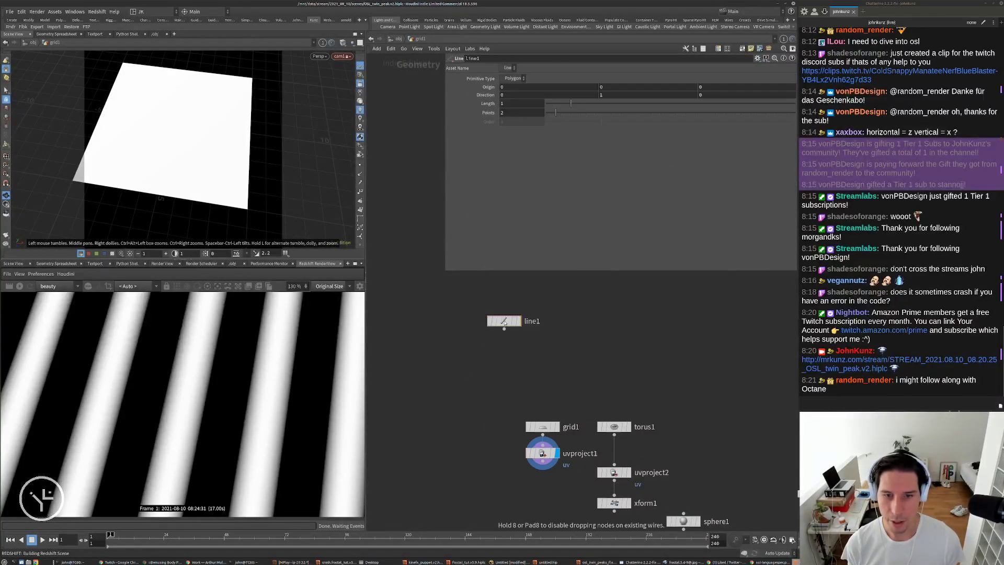
click(517, 320)
drag(504, 320, 435, 312)
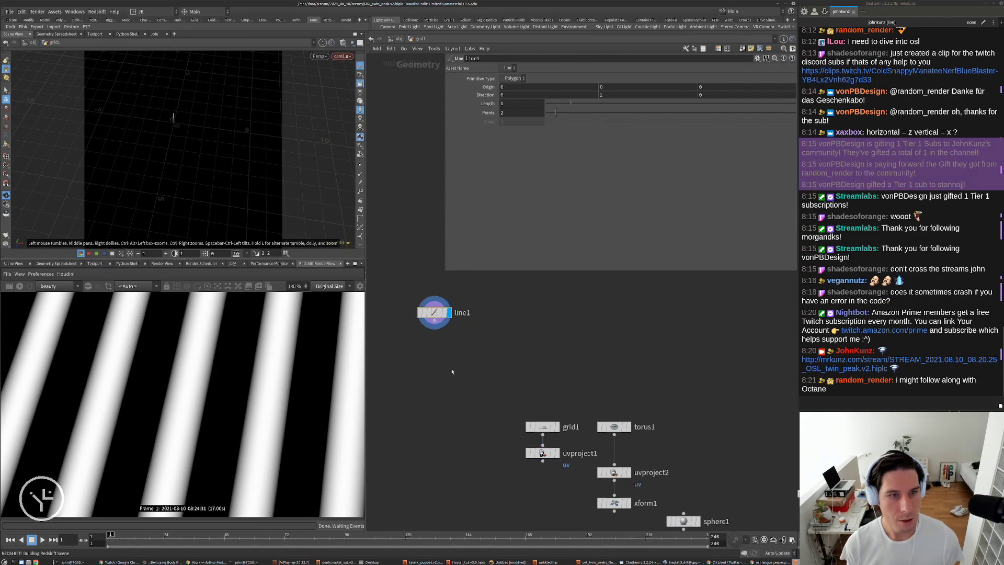
Add an Attribute Wrangle below line1, feed the line into its first input, and display it
key(Tab)
text(wr)
key(Return)
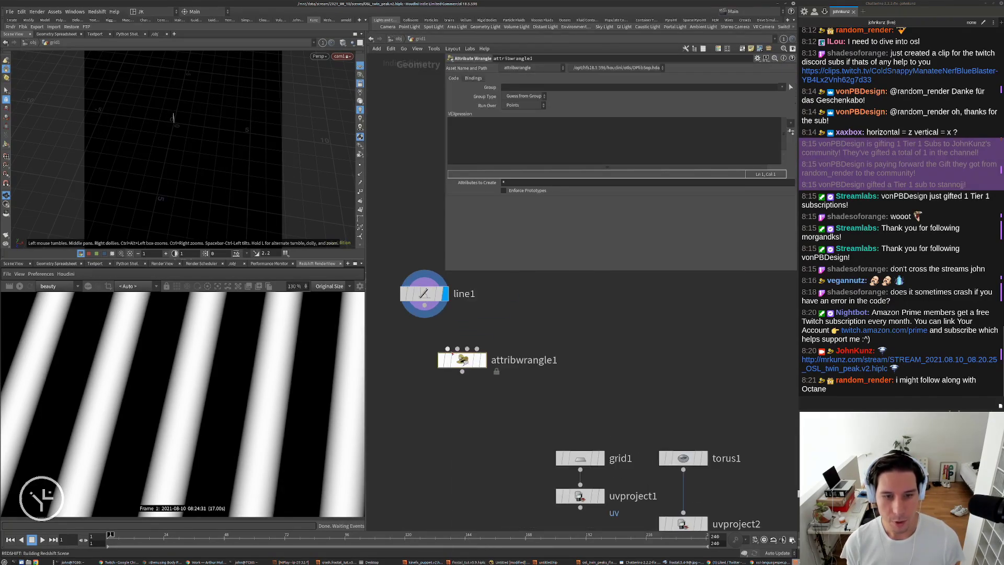
click(483, 359)
Declare the variable float u = @P.y; in the VEXpression of attribwrangle1
click(520, 148)
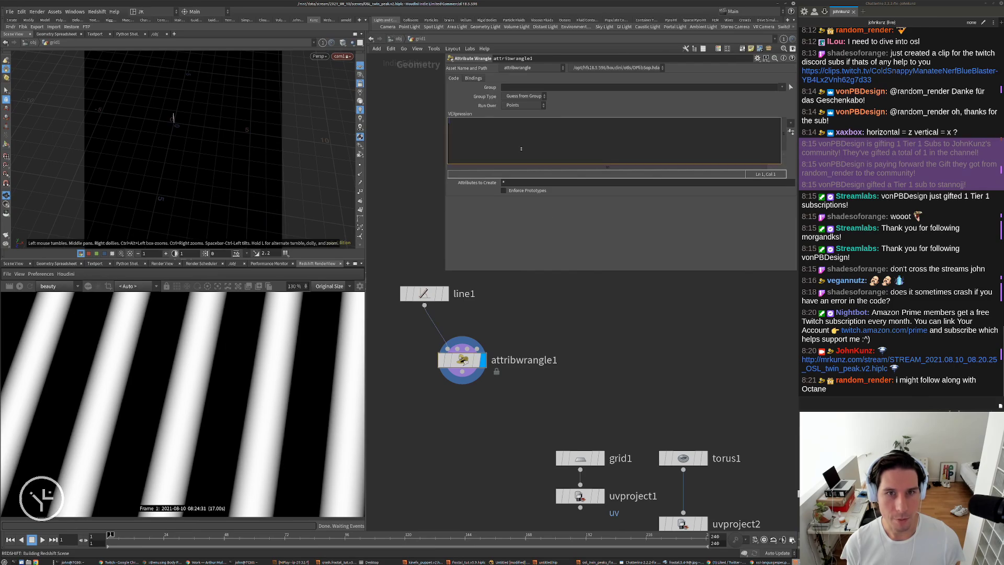
text(@)
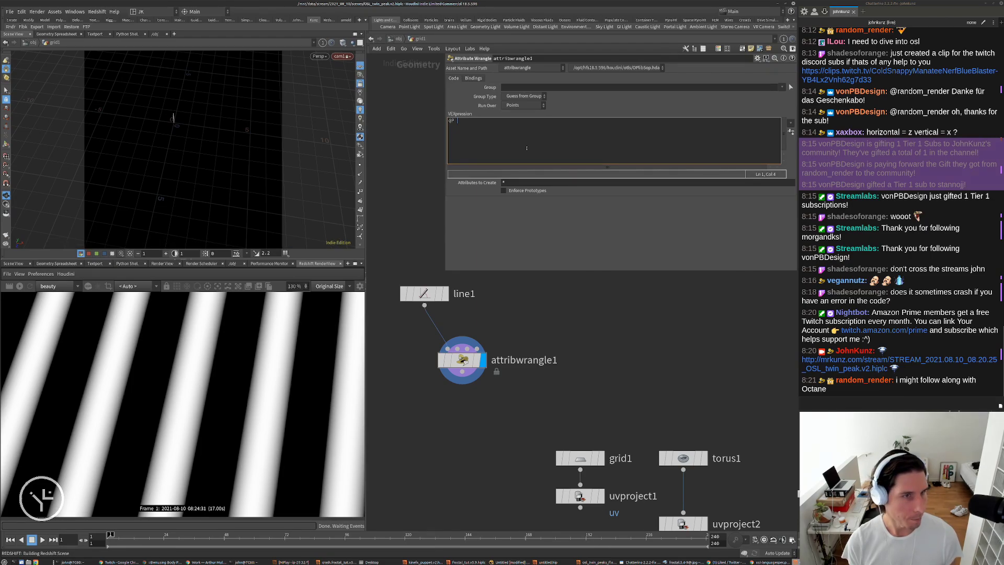
key(BackSpace)
text(float )
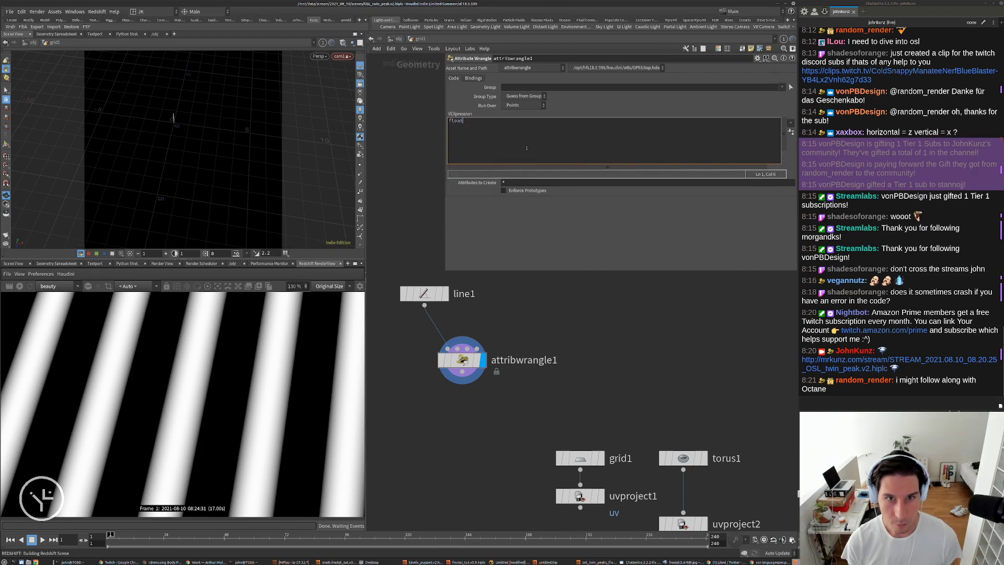
text(u = @)
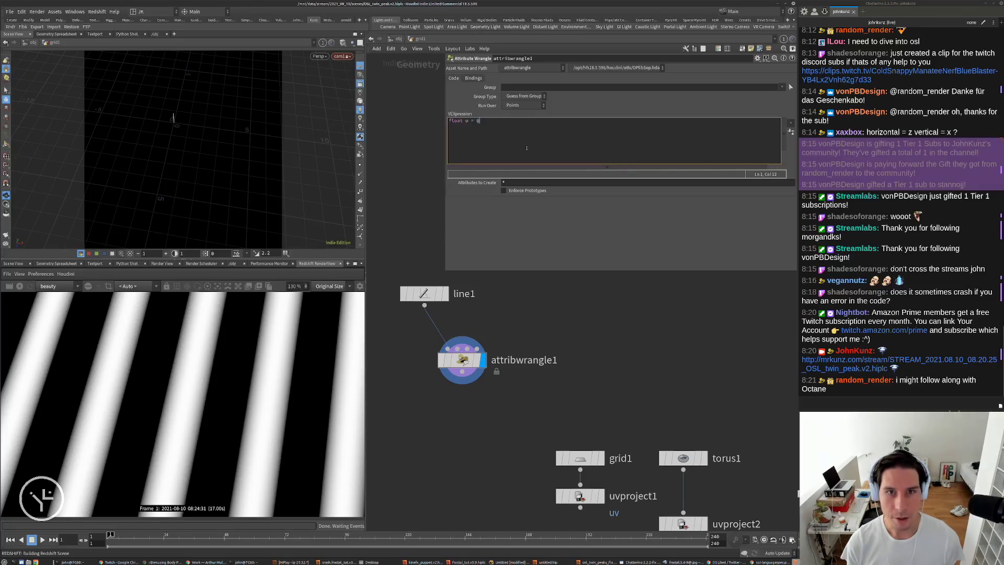
text(P.y;)
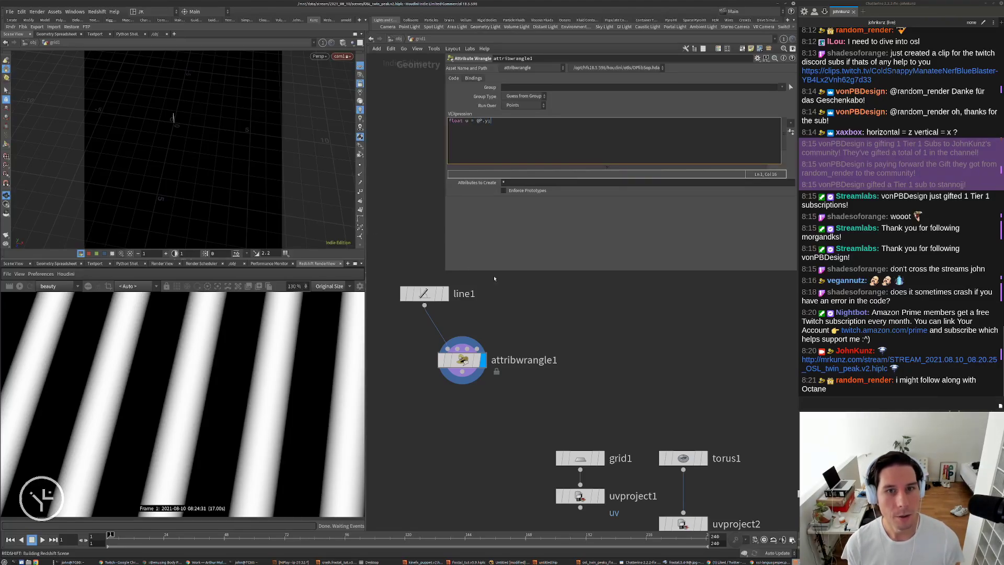
double_click(467, 121)
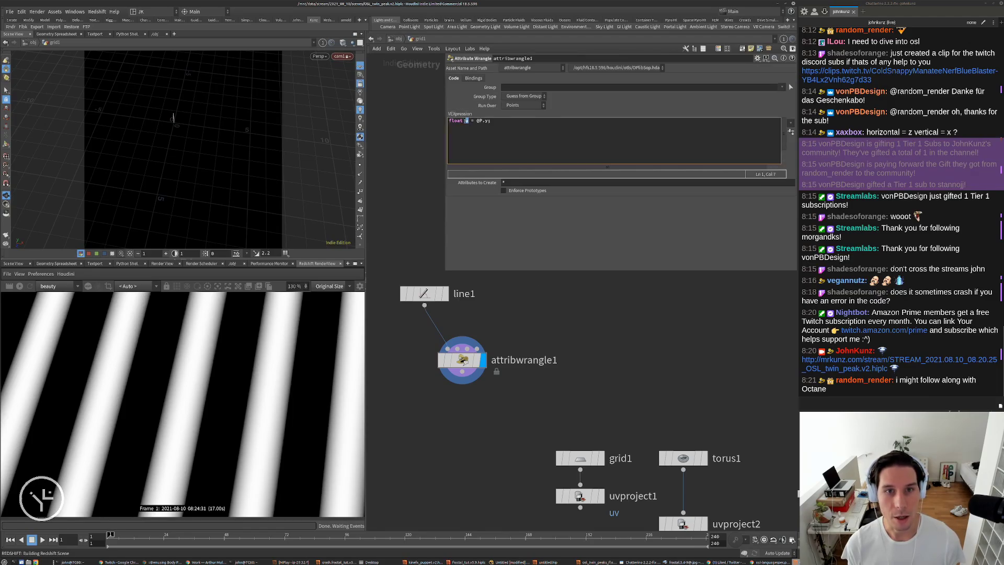
Set the number of points on line1 to 256
click(425, 293)
click(517, 114)
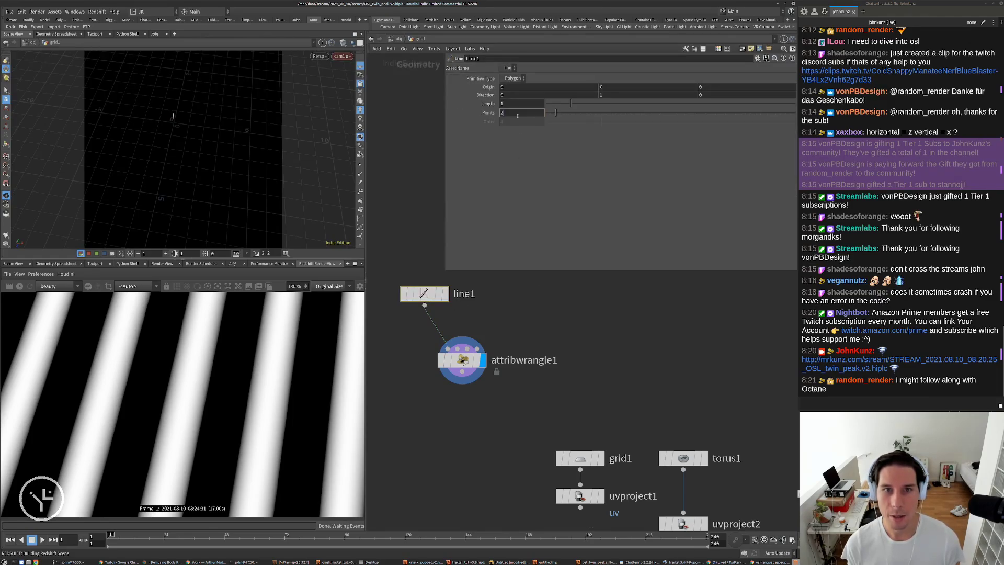
text(256)
Extend the attribwrangle1 code with @P.x = u;, @P.z = u; and @P.y = 0; on separate lines below the u declaration
click(454, 356)
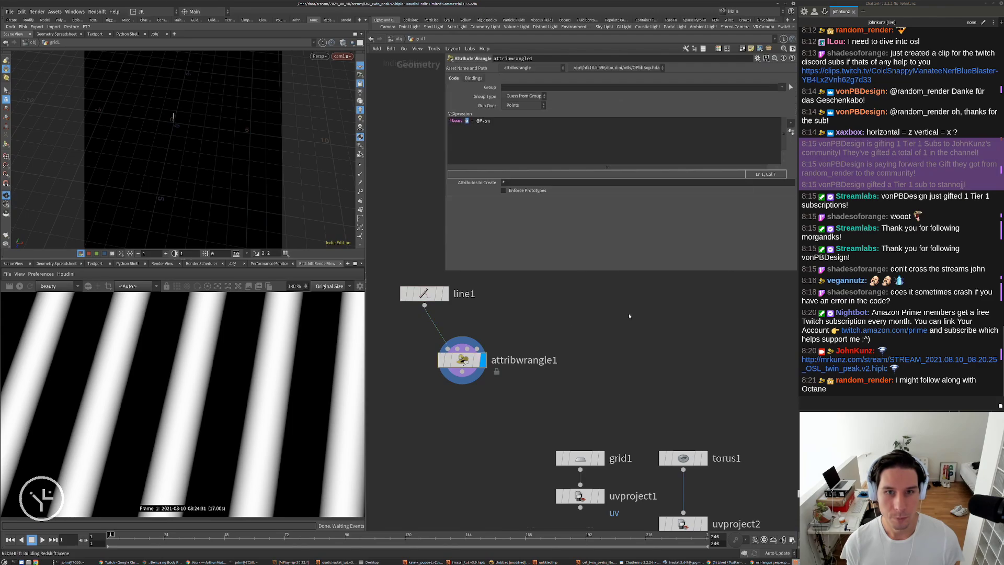
click(507, 144)
key(Return)
key(Return)
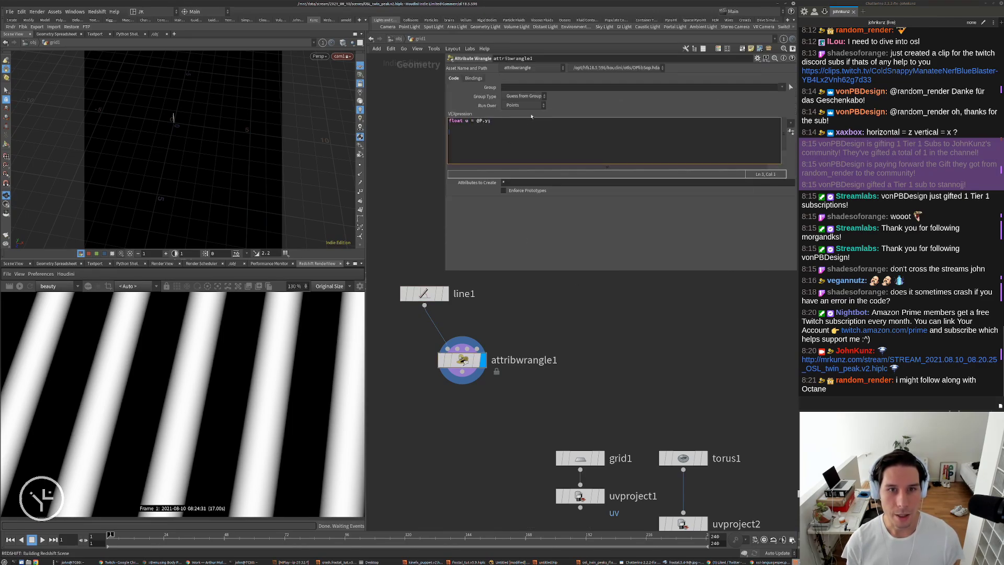
text(@P.)
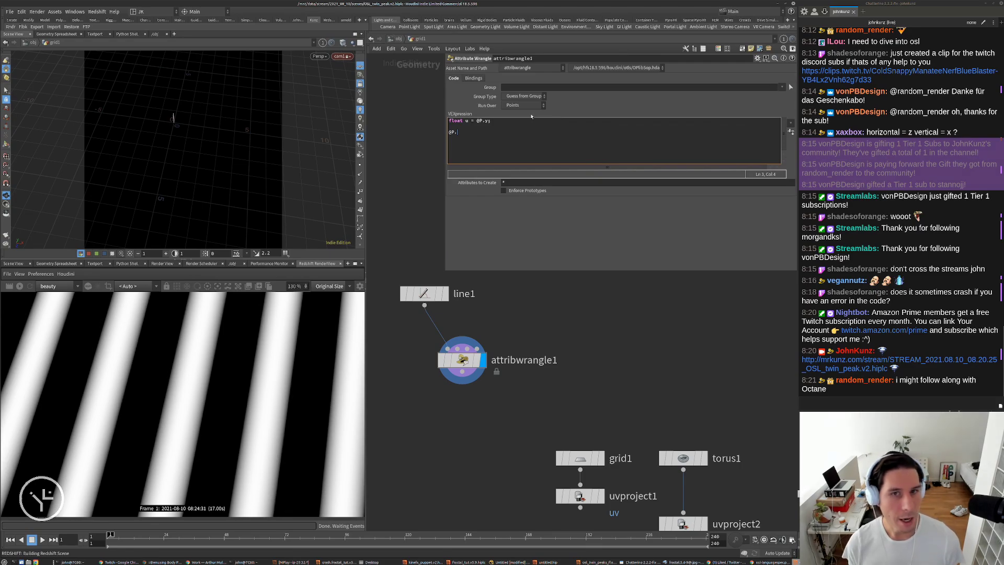
text(x = u;)
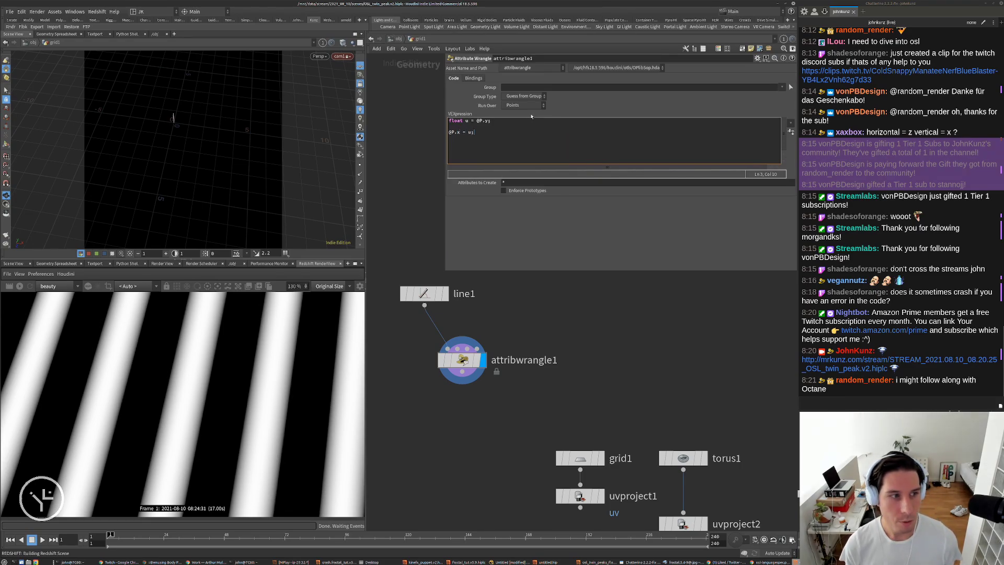
key(Return)
text(@P.z =)
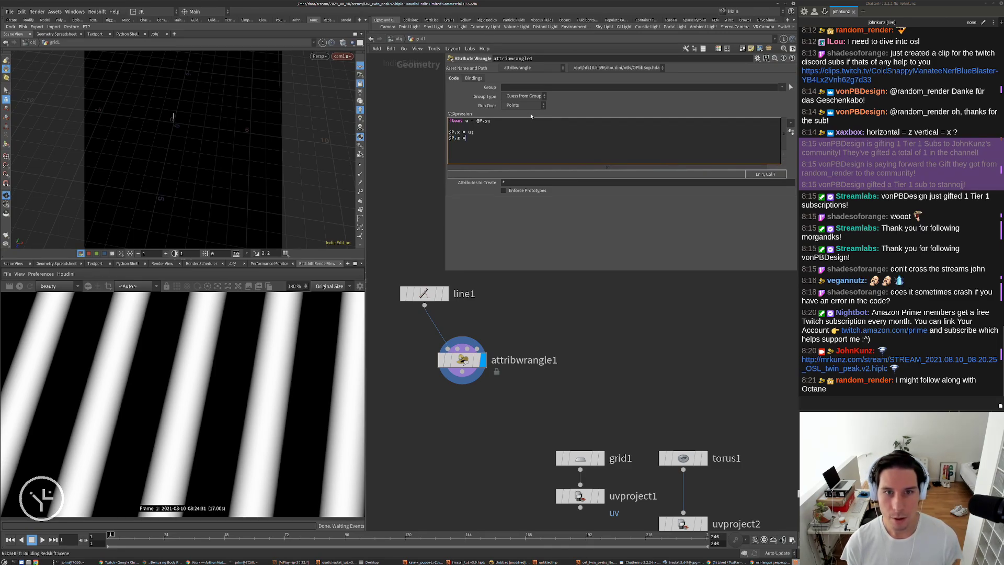
text( u; )
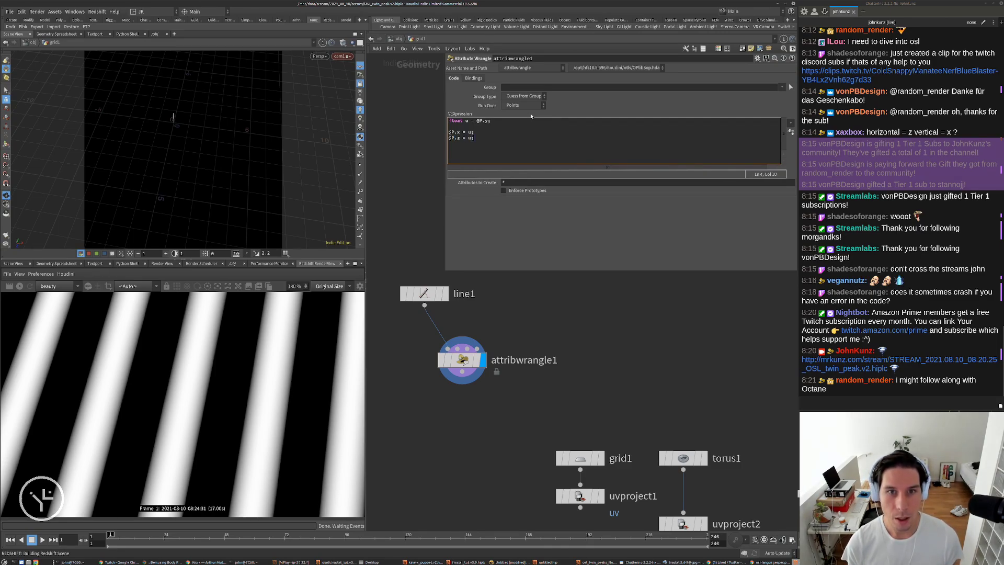
text(@P)
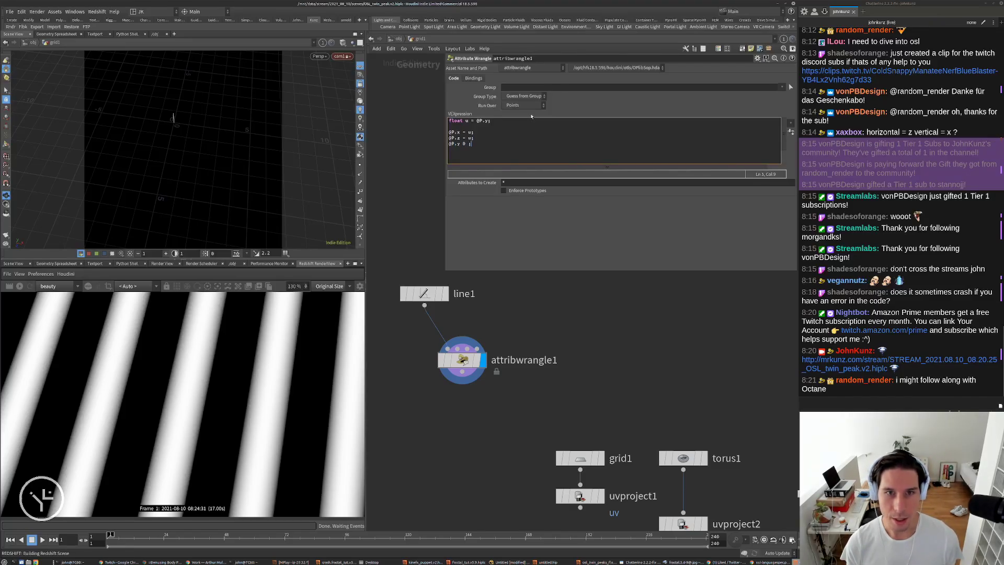
text(.y =)
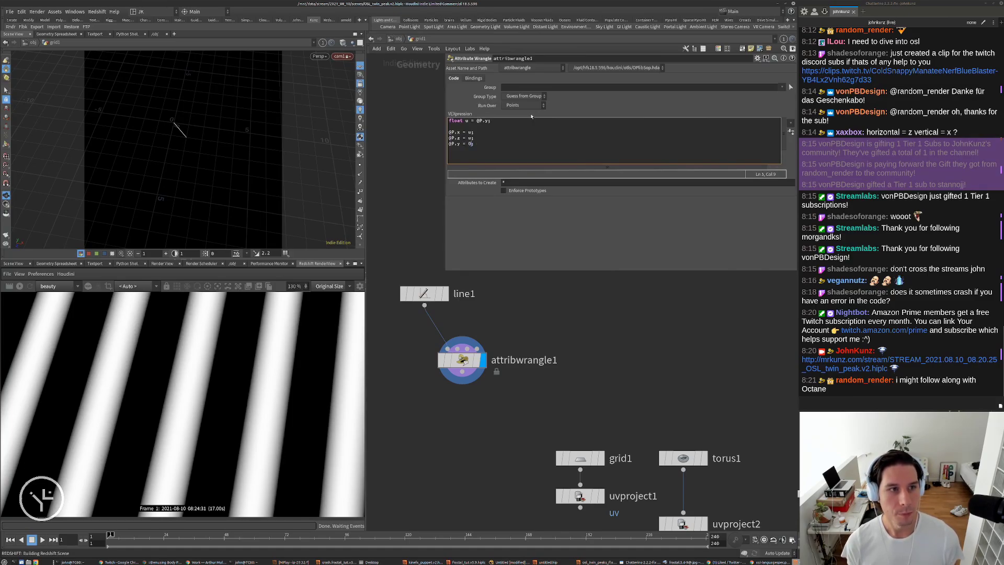
Leave the camera view and frame the diagonal line in the viewport from an orbited perspective
click(360, 83)
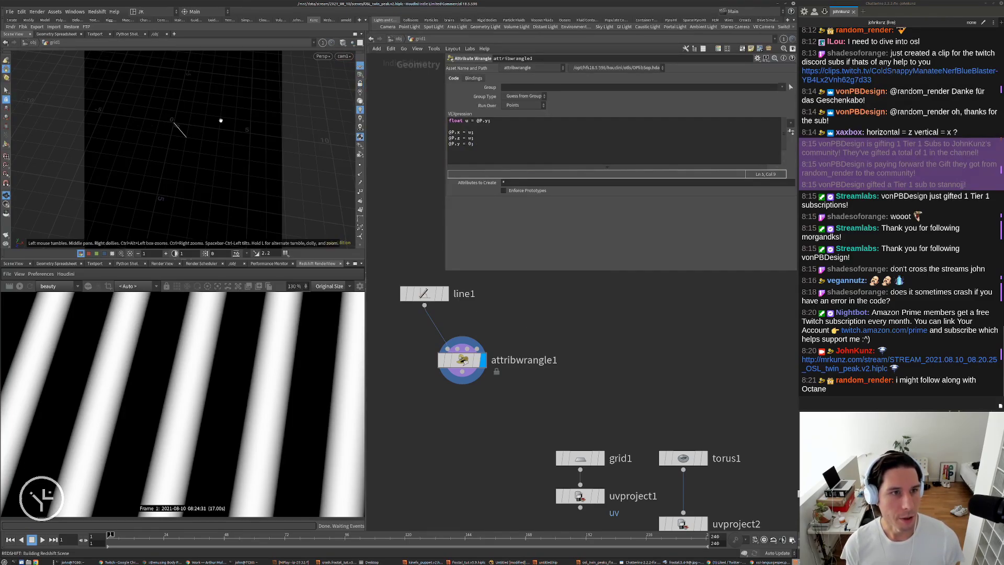
key(space+g)
drag(278, 133, 149, 212)
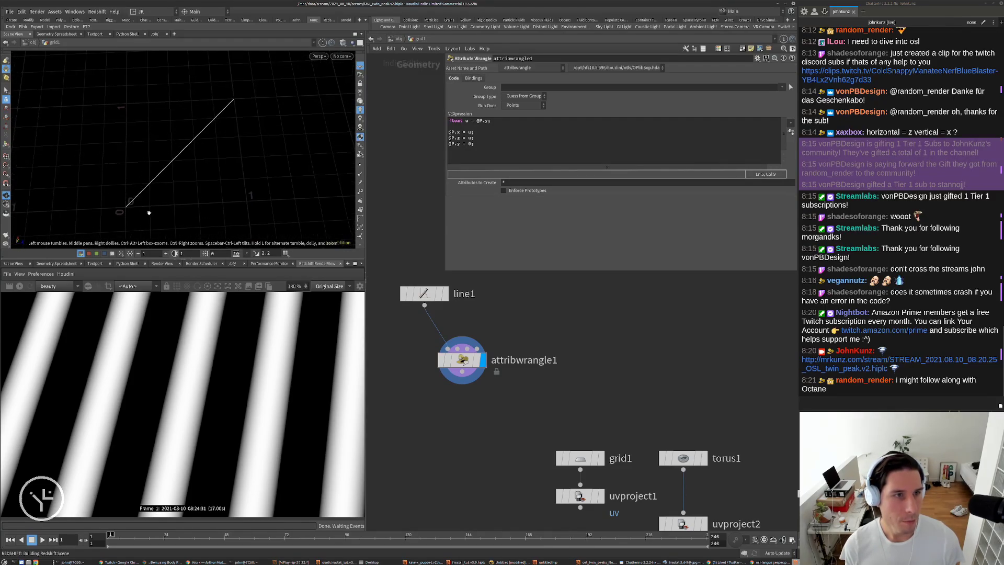
click(485, 127)
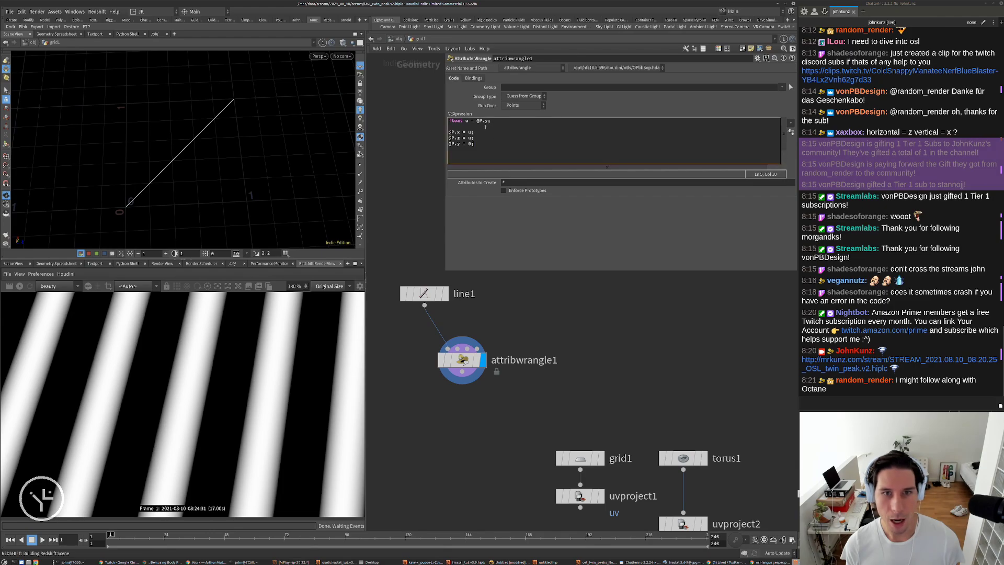
Change the @P.z line in the attribwrangle1 code to sin(u*PI)
key(Up)
key(Left)
key(Left)
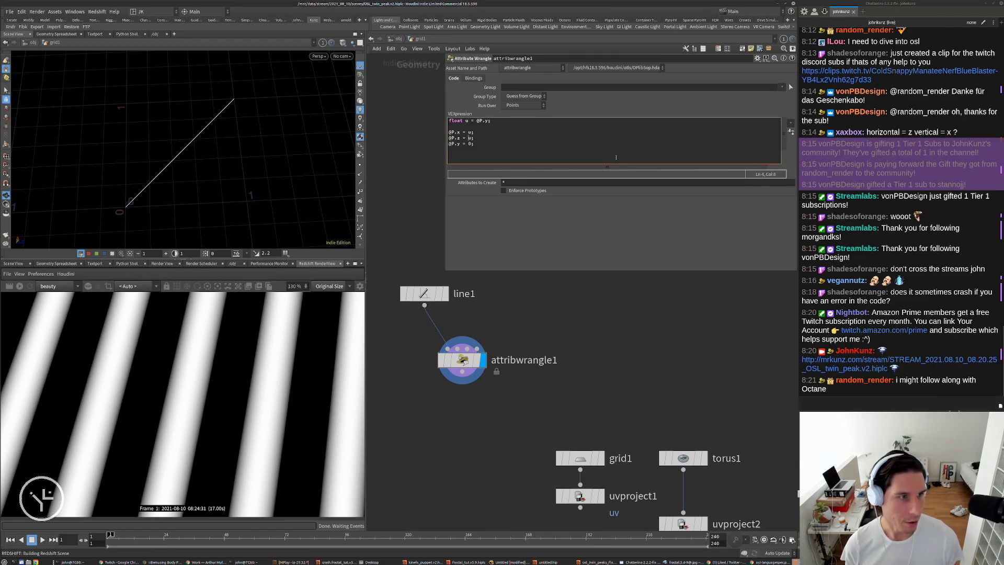
drag(291, 175, 288, 207)
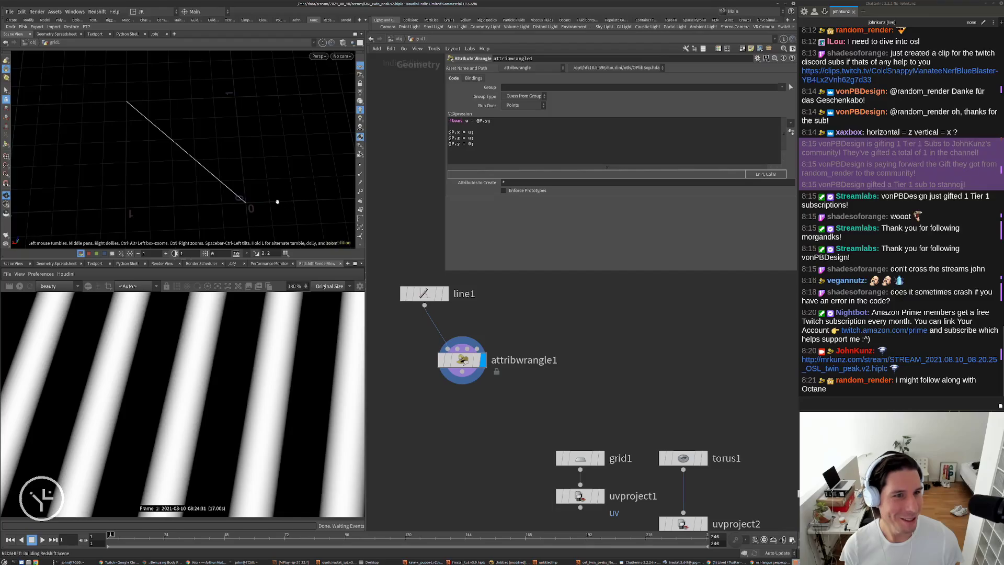
text(u)
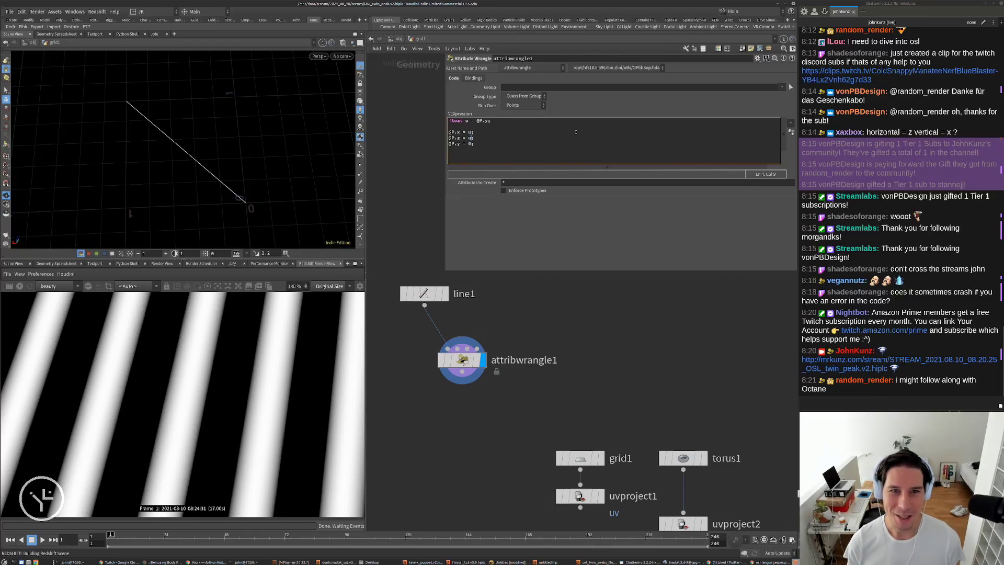
text(sin()
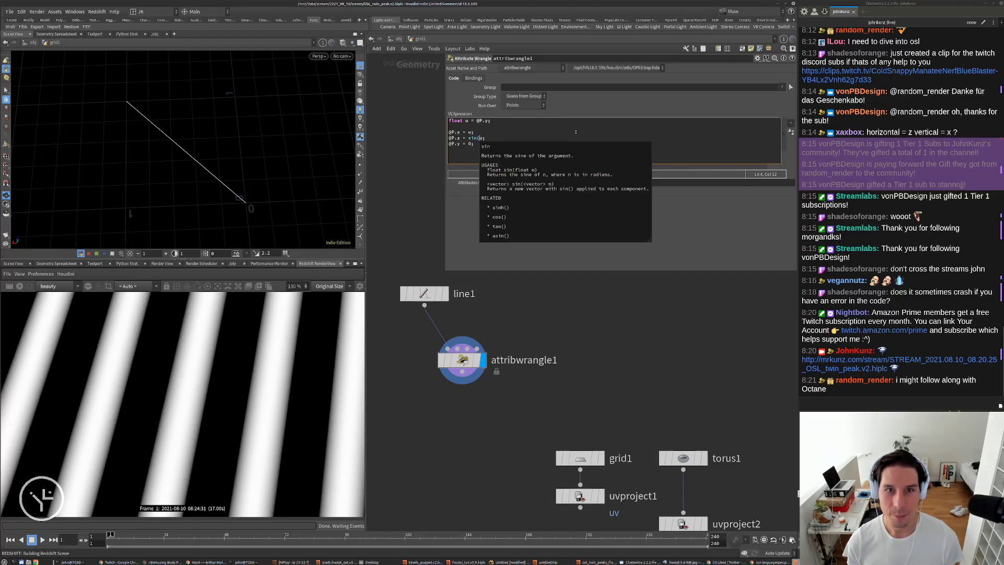
key(Right)
text())
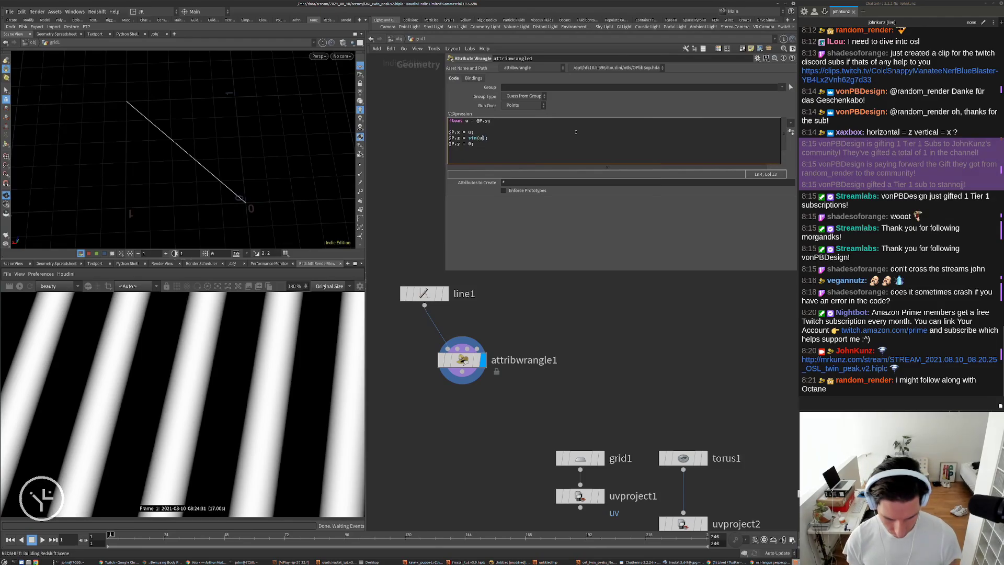
text(*)
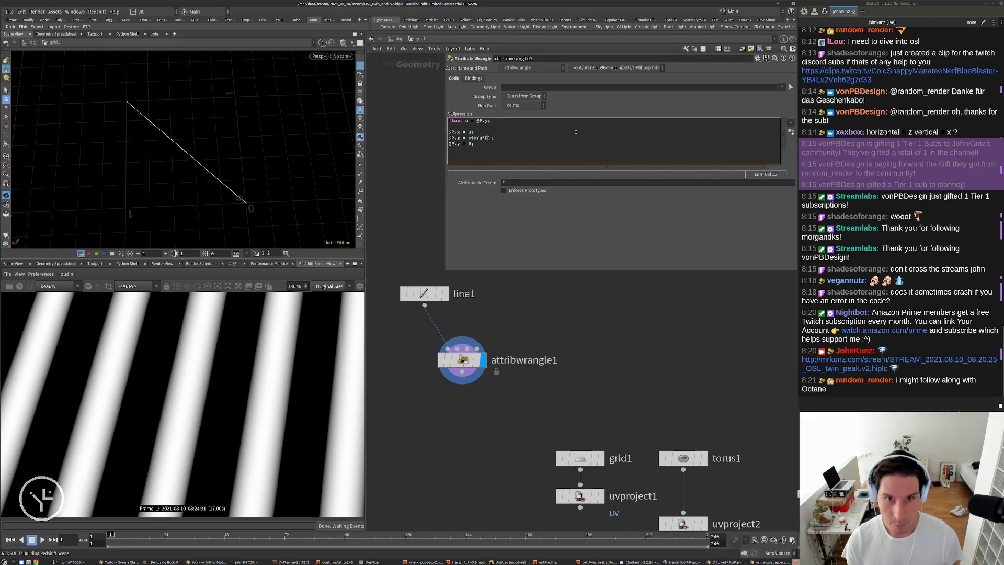
text(PI)
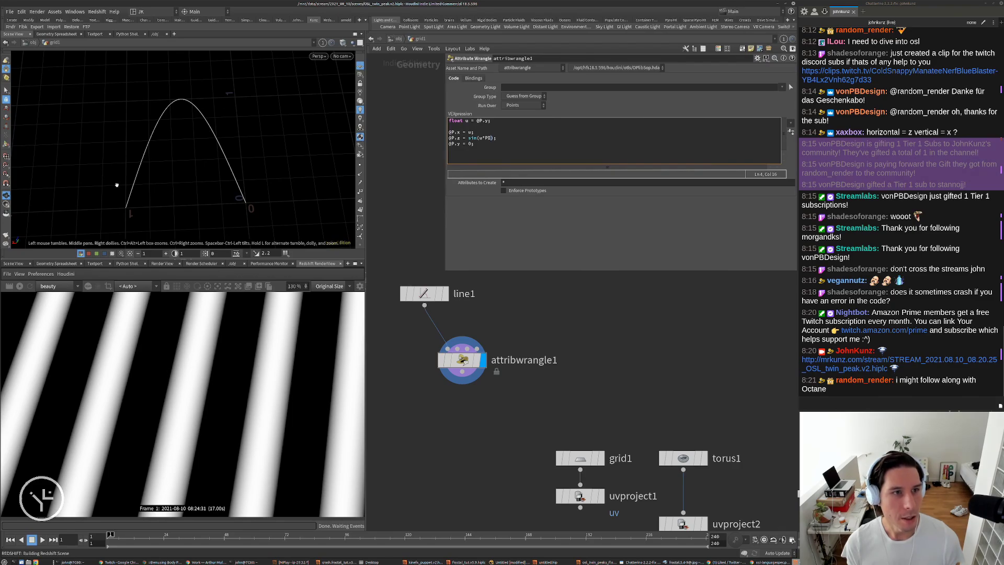
Multiply the sine argument by 12 so the @P.z line reads sin(u*PI*12), and inspect the curve
text(*12)
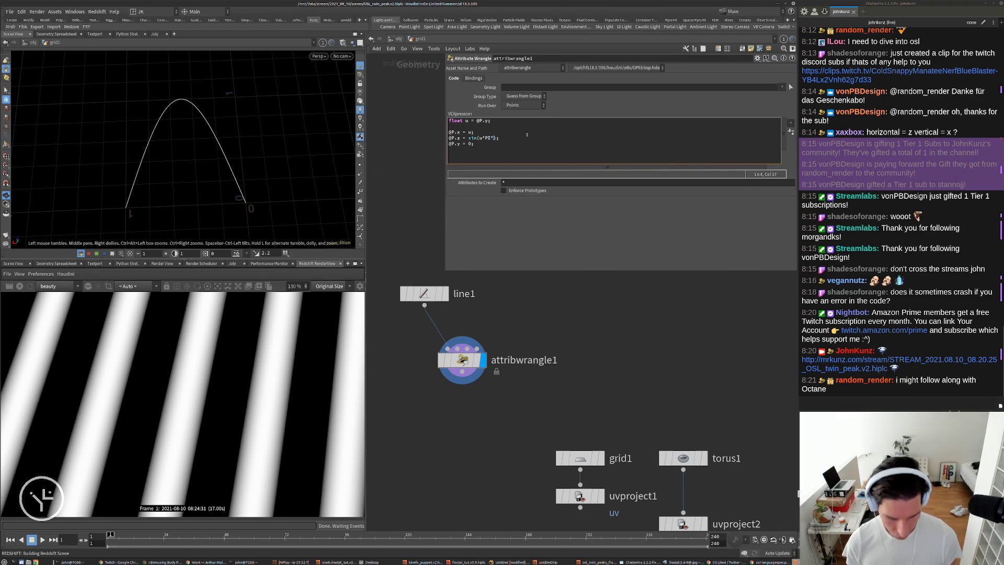
drag(246, 105, 234, 141)
scroll(183, 403, down, 5)
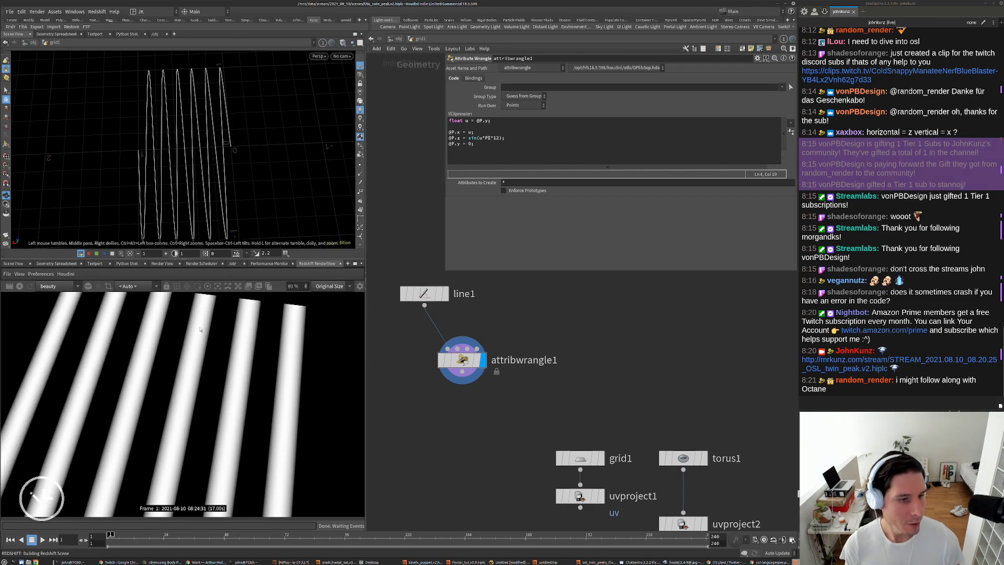
drag(157, 217, 195, 205)
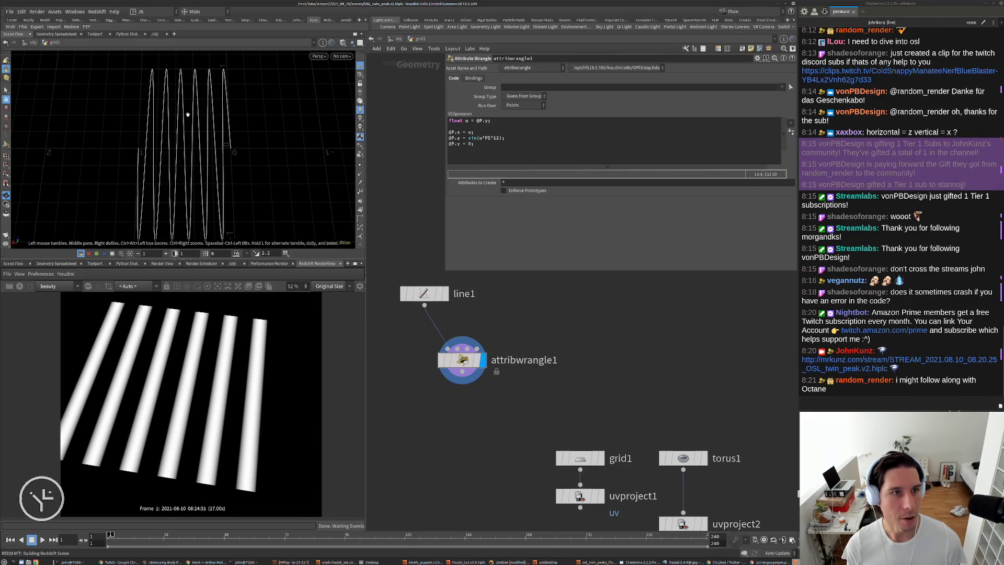
Try assigning the sine result to v@Cd instead of @P.z, inspect the line's colouring, and undo the change
triple_click(454, 138)
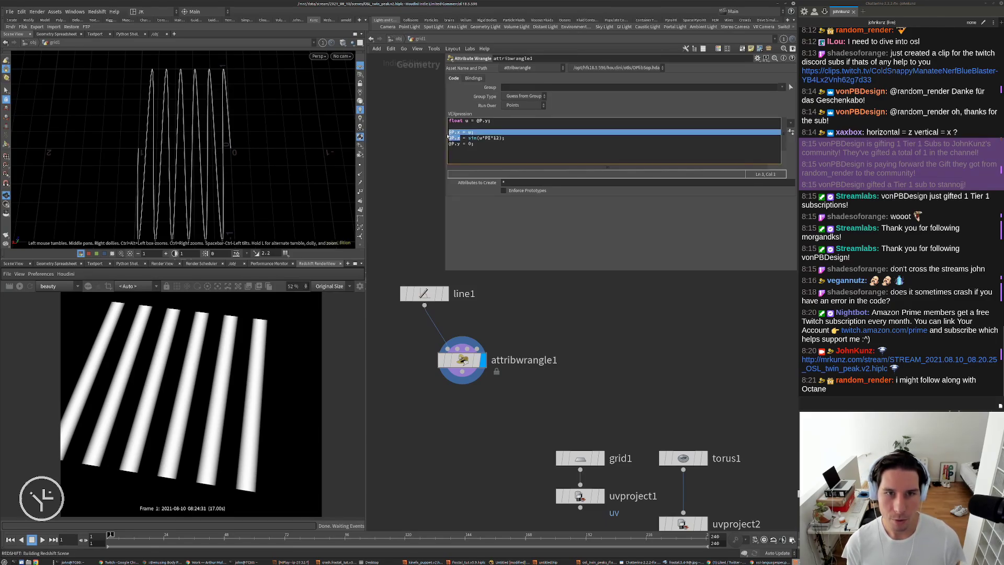
click(454, 138)
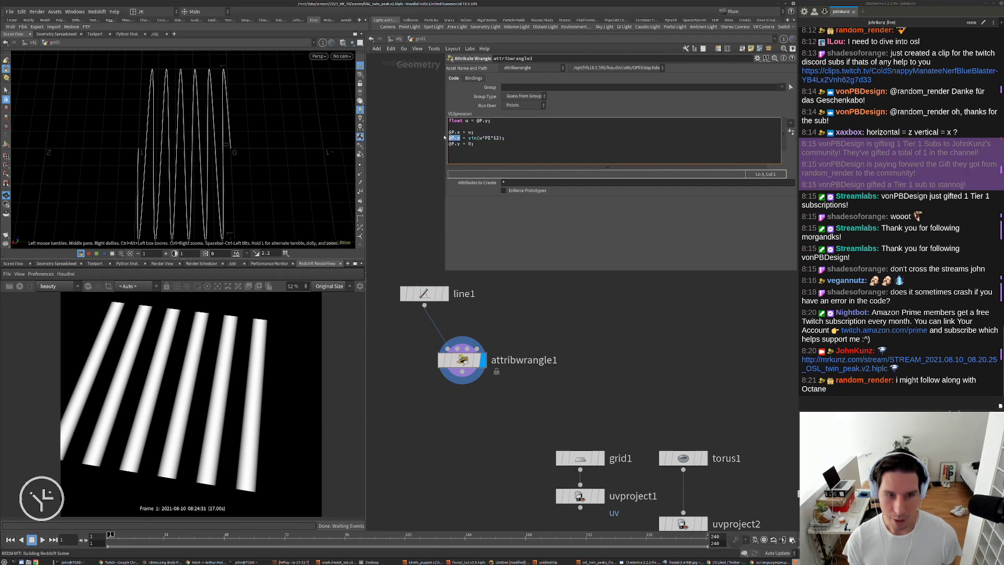
key(BackSpace)
key(BackSpace)
key(BackSpace)
key(BackSpace)
text(v@Cd)
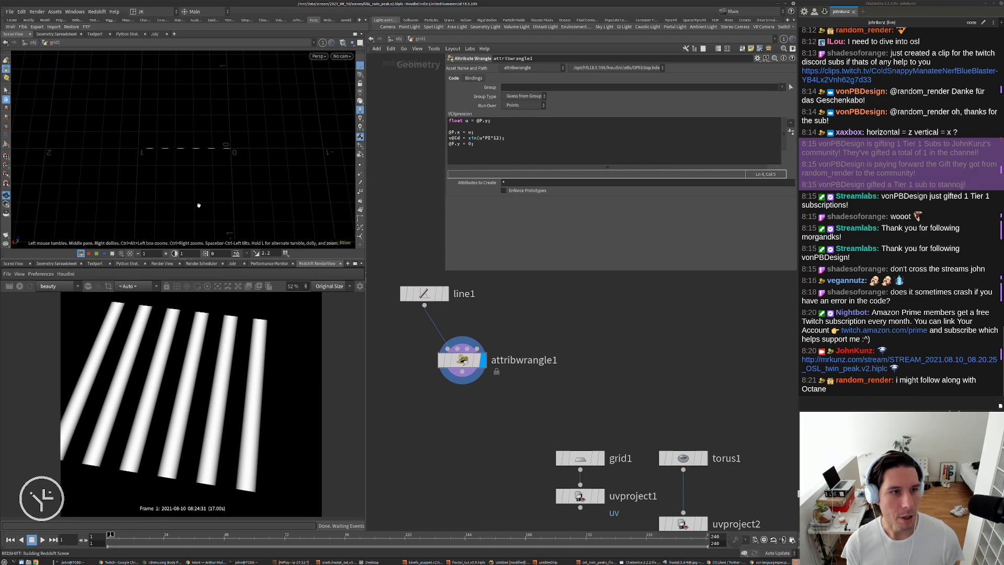
right_drag(198, 206, 312, 152)
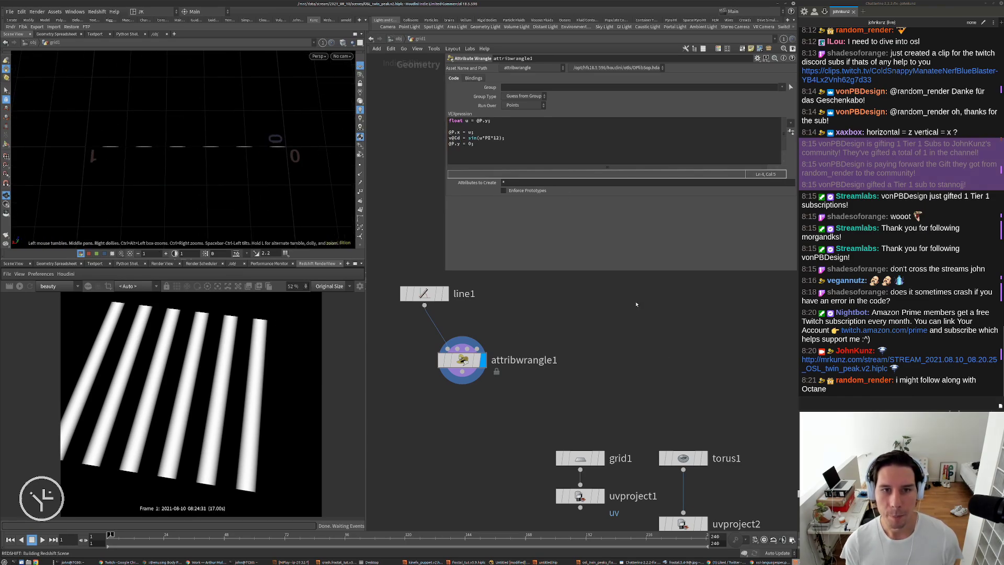
key(ctrl+z)
right_drag(282, 147, 201, 179)
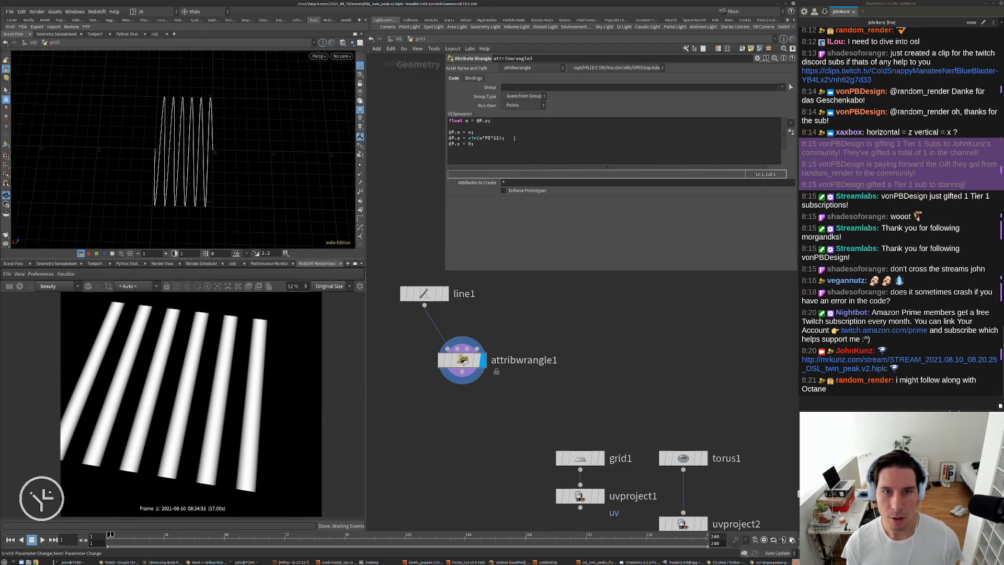
Duplicate the @P.z sine line directly below itself in the wrangle code
drag(513, 139, 412, 136)
key(ctrl+c)
click(547, 137)
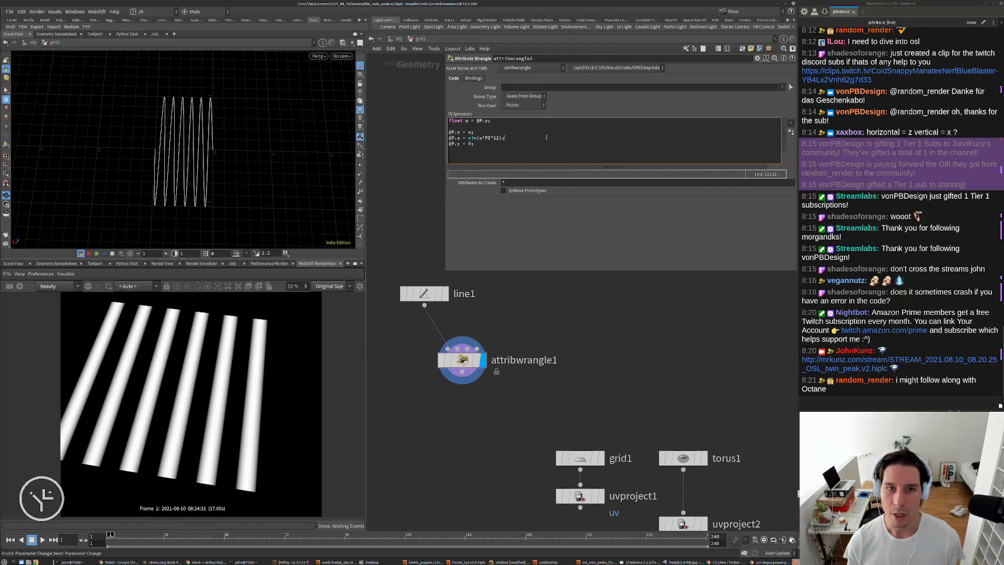
key(Return)
key(ctrl+v)
key(Left)
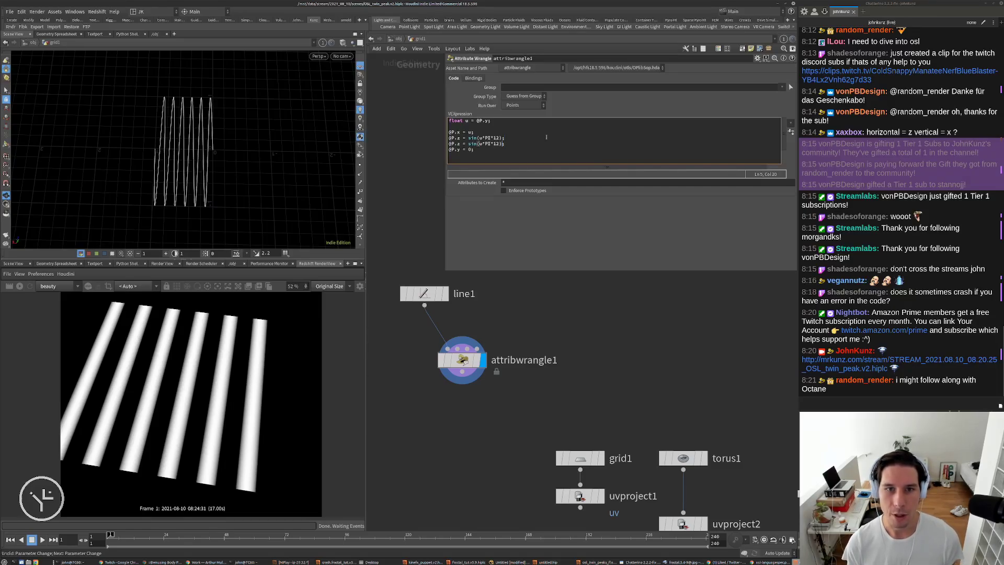
Remove the PI factor and the sin function from the duplicated @P.z line, keeping u*12
key(BackSpace)
key(BackSpace)
key(BackSpace)
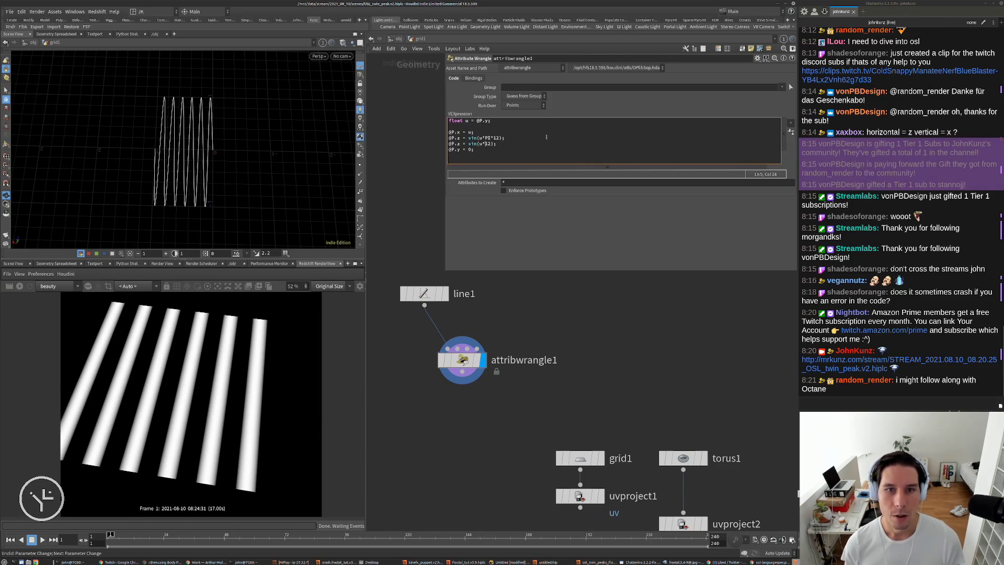
key(BackSpace)
key(BackSpace)
key(BackSpace)
key(BackSpace)
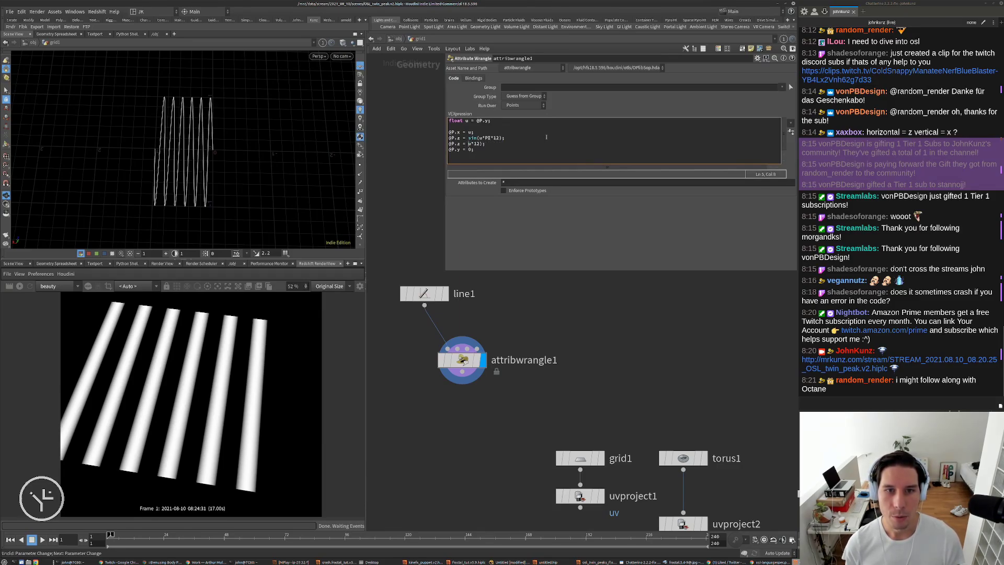
Enclose u*12 in parentheses and append % 1.0 on the duplicated line, and inspect the resulting curve
text(()
key(Right)
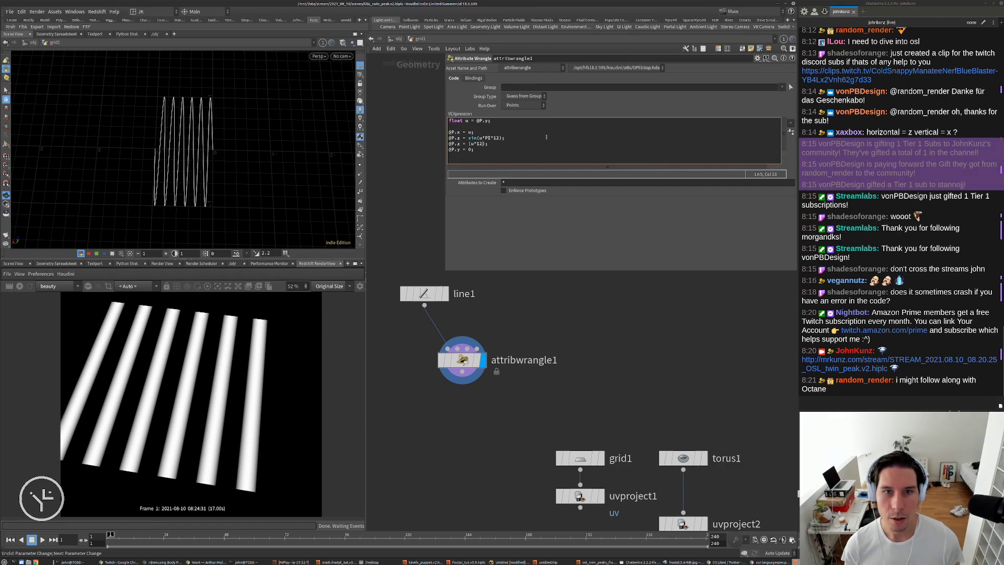
key(Right)
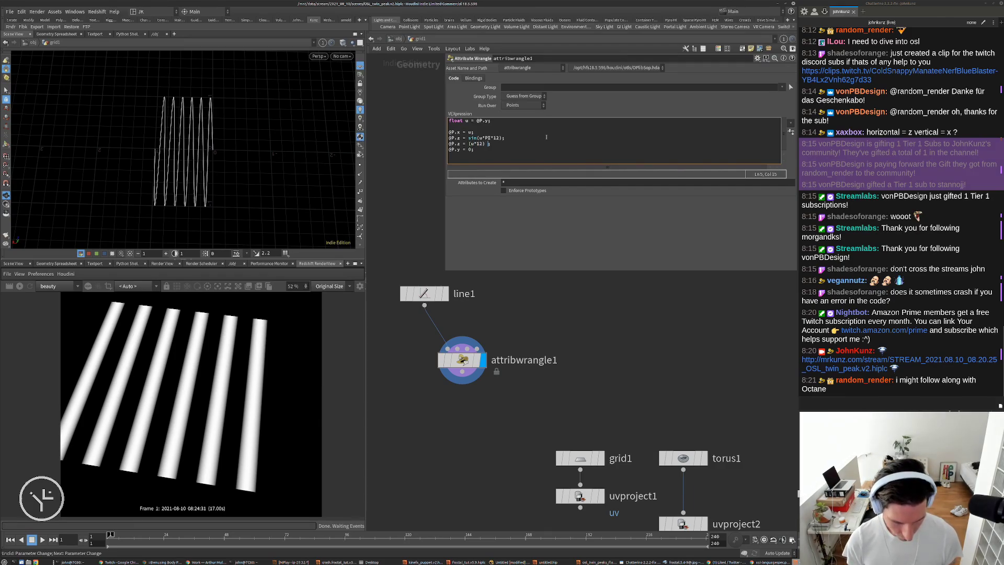
text(% )
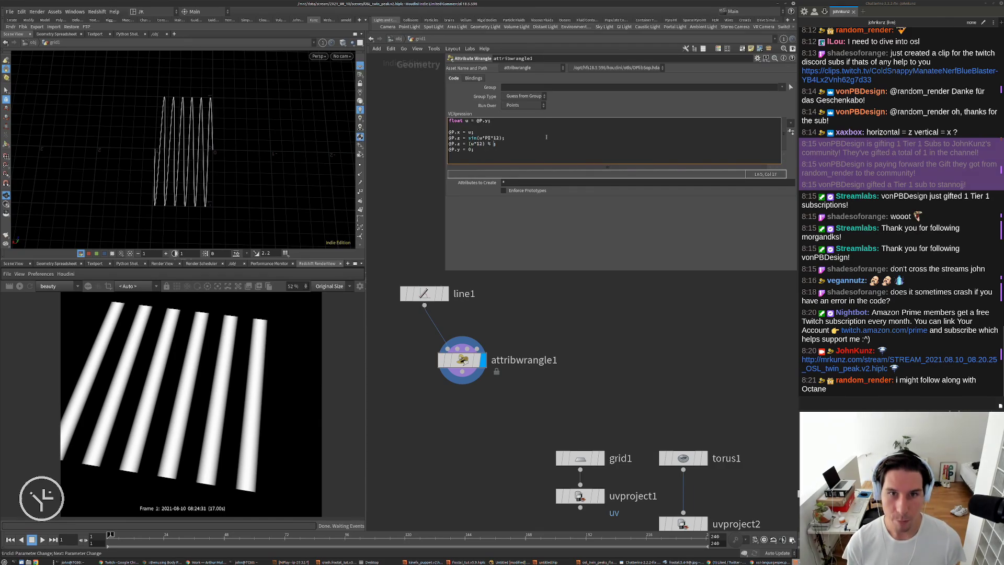
text(1.0)
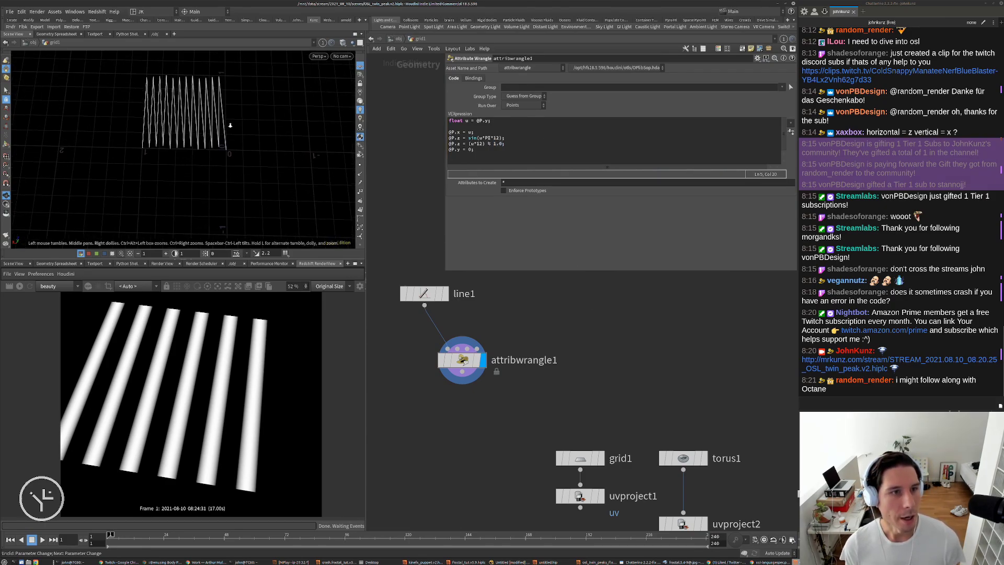
scroll(240, 134, up, 3)
drag(239, 135, 150, 139)
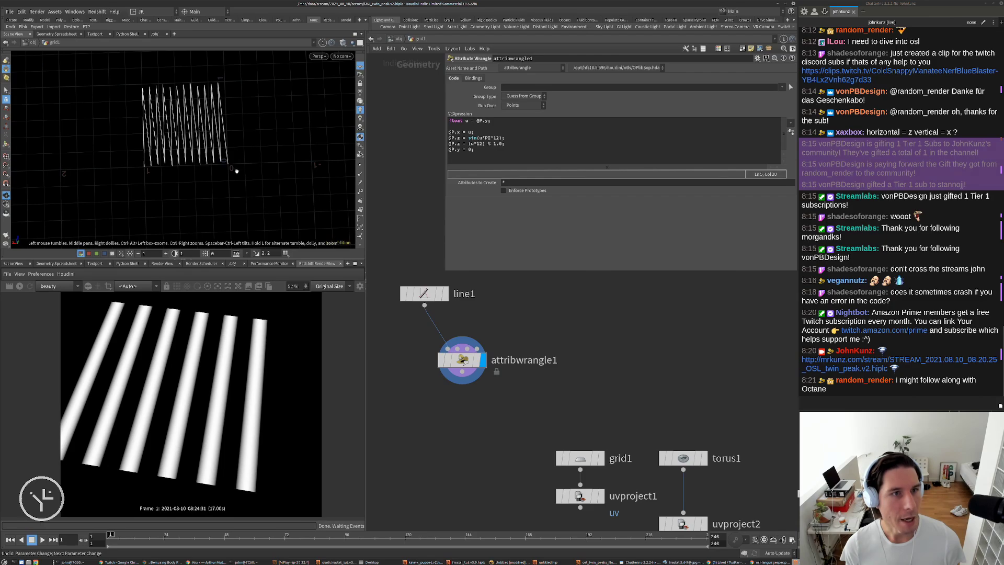
drag(236, 170, 251, 150)
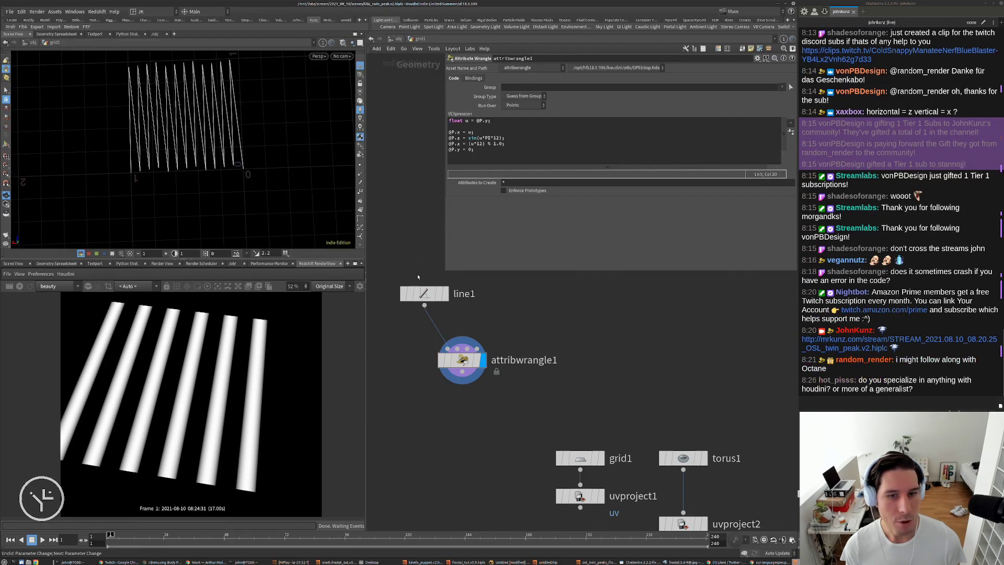
Raise the number of points on the line1 node to 5555
click(424, 293)
click(521, 115)
text(555)
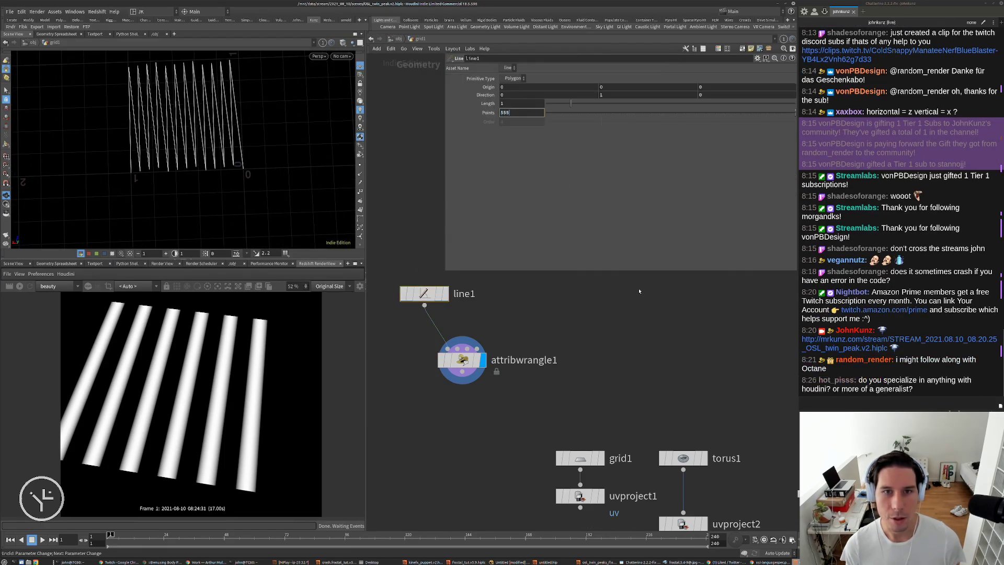
key(Return)
click(508, 112)
text(5)
key(Return)
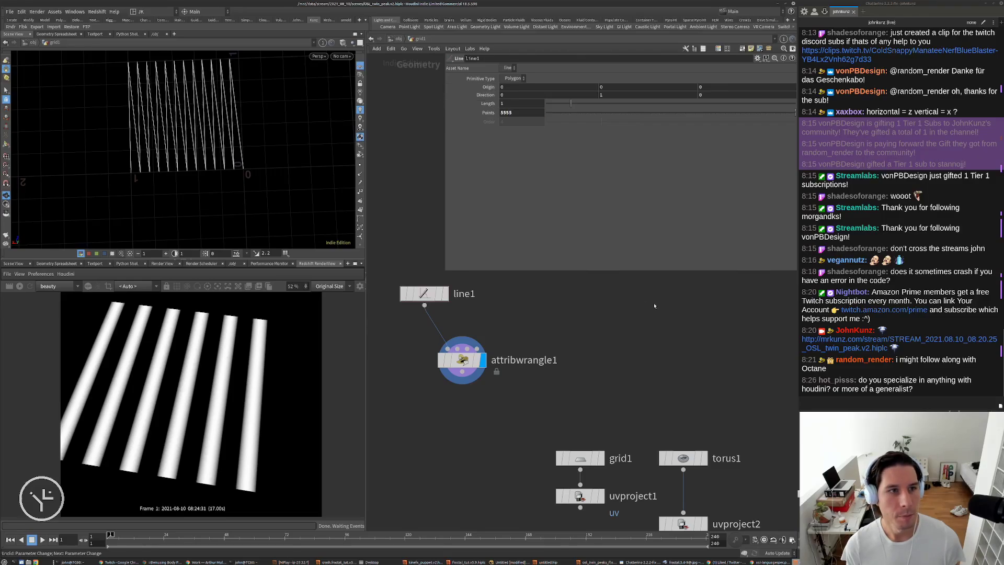
Temporarily comment out the modulo @P.z line in attribwrangle1 to compare it with the sine curve, and re-enable it
click(451, 368)
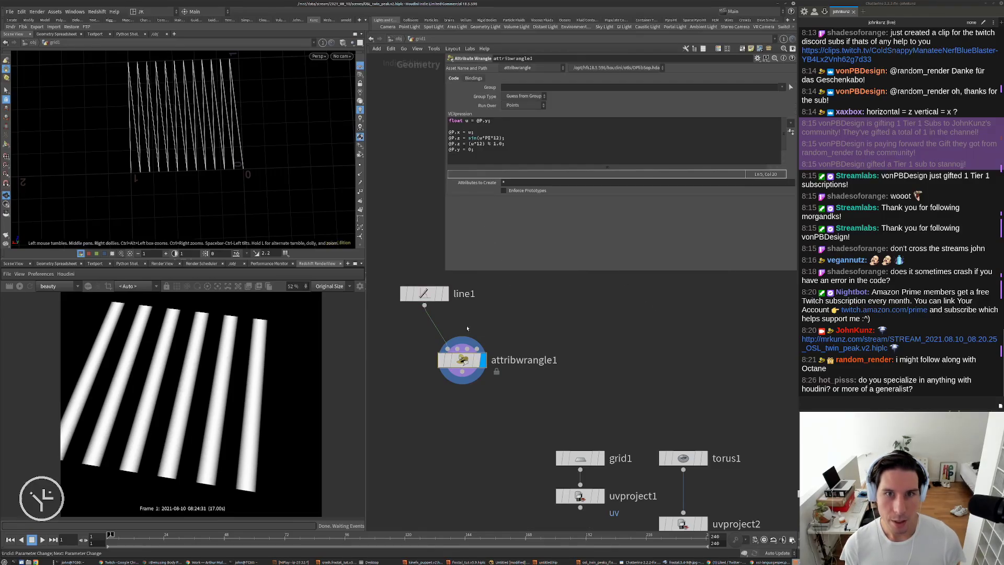
click(449, 143)
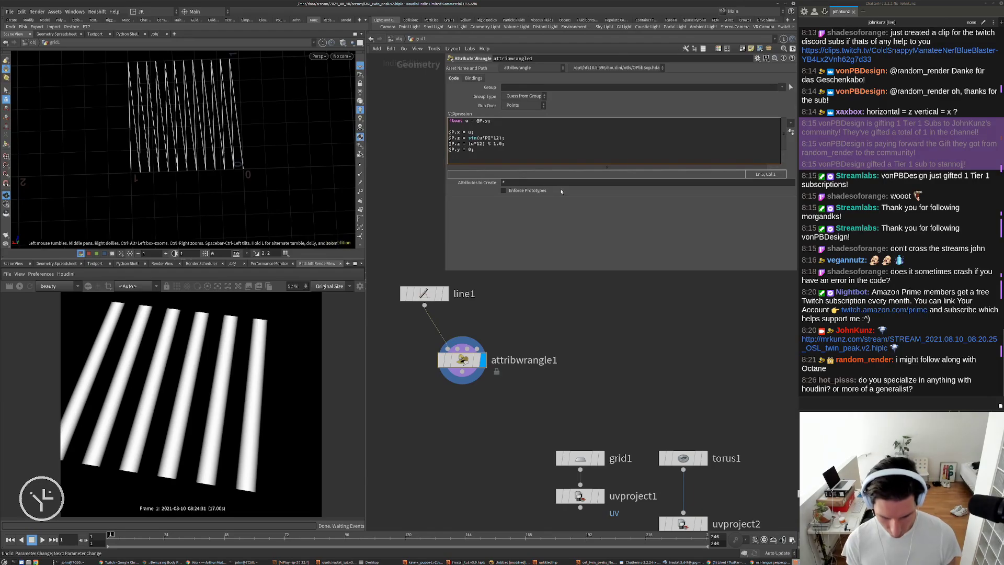
text(//)
scroll(235, 136, down, 3)
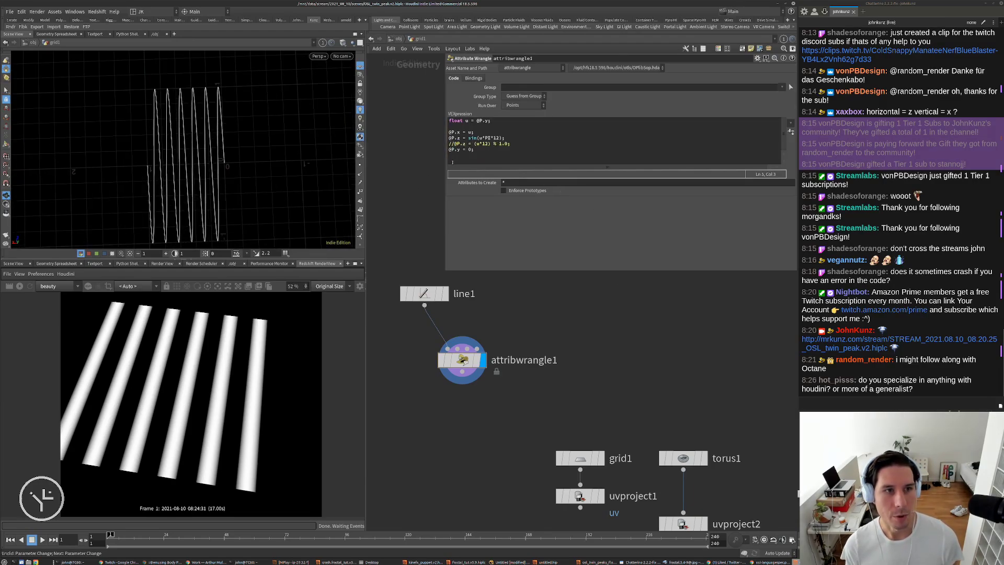
key(BackSpace)
key(BackSpace)
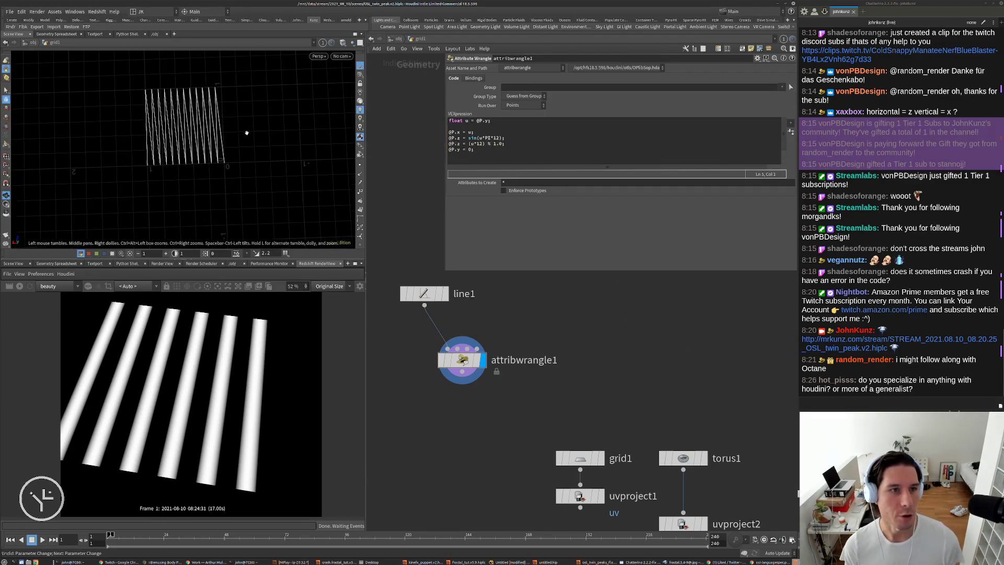
scroll(238, 133, up, 5)
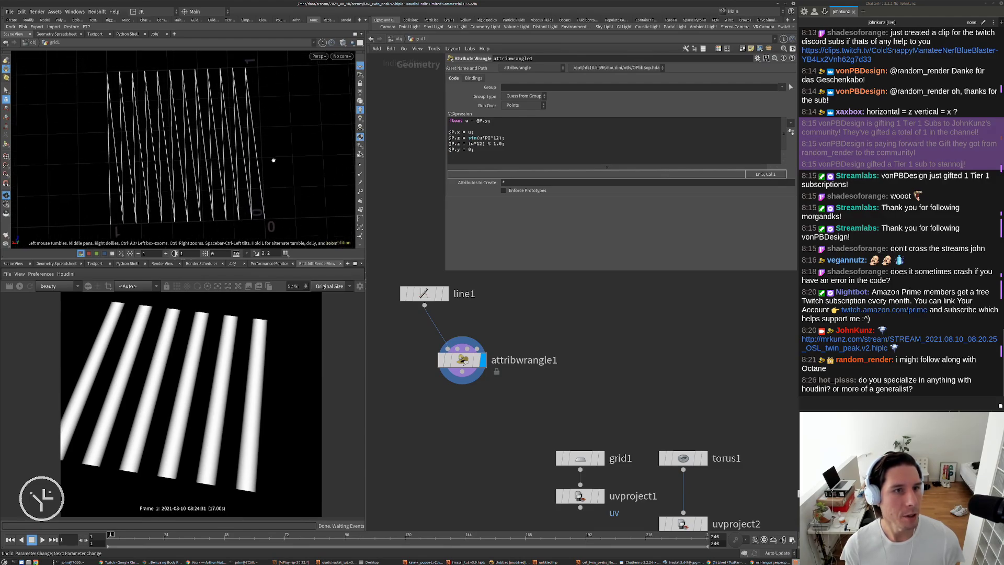
scroll(300, 111, down, 5)
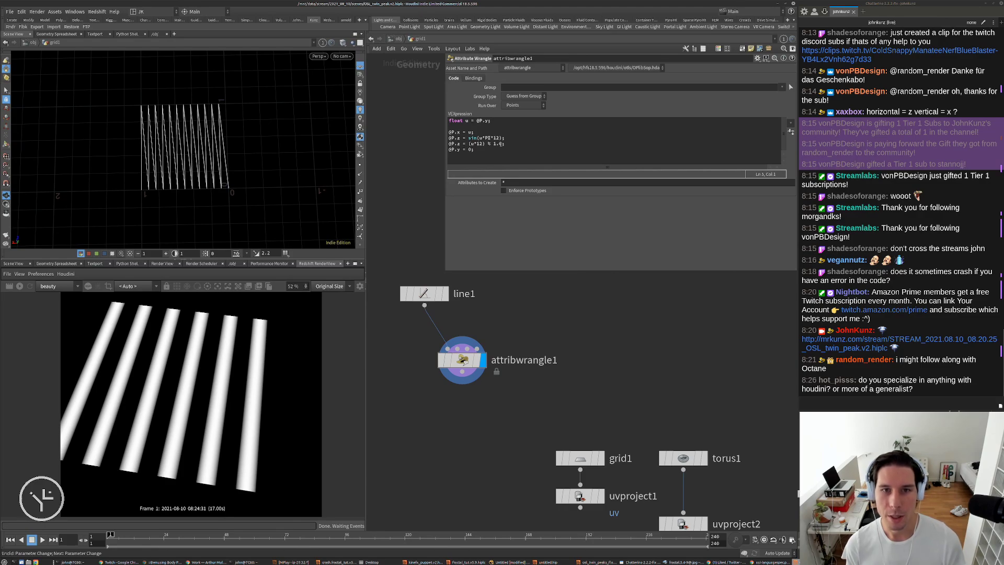
Remove the % 1.0 modulo from the second @P.z line, leaving (u*12), and inspect the line
click(505, 143)
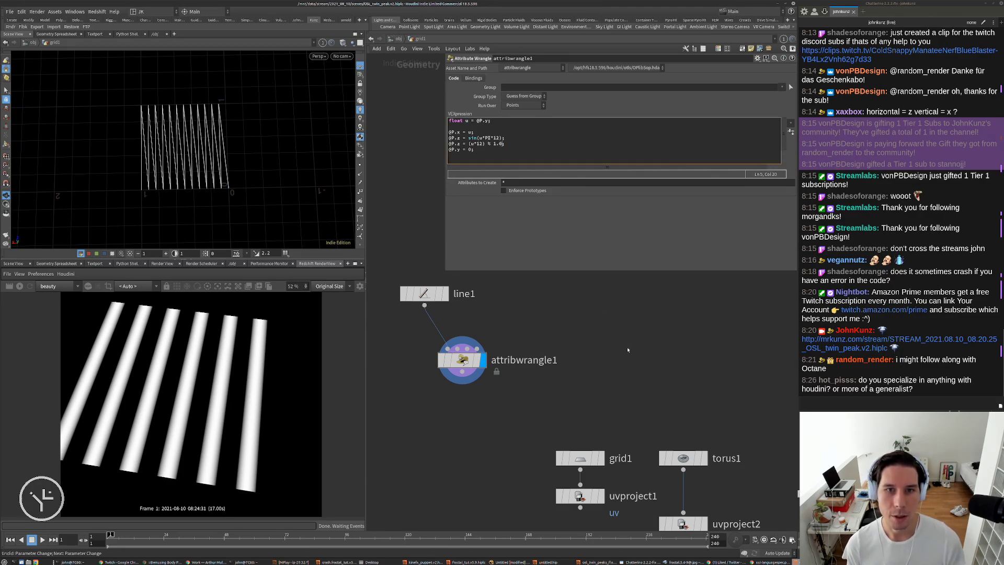
key(BackSpace)
key(BackSpace)
key(BackSpace)
key(BackSpace)
key(BackSpace)
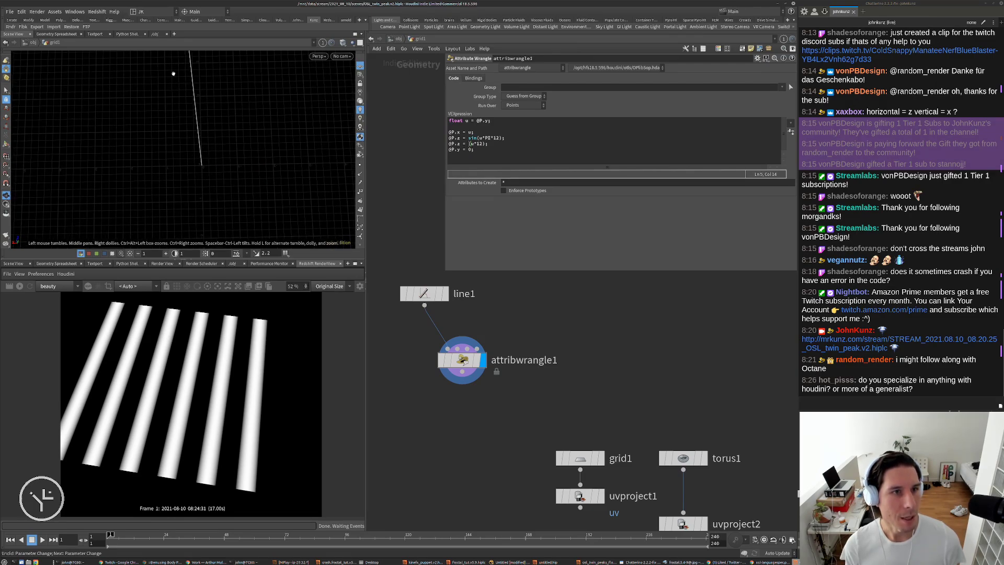
Append % 1.0 to the second @P.z line in attribwrangle1 and inspect the resulting sawtooth line
drag(173, 73, 175, 112)
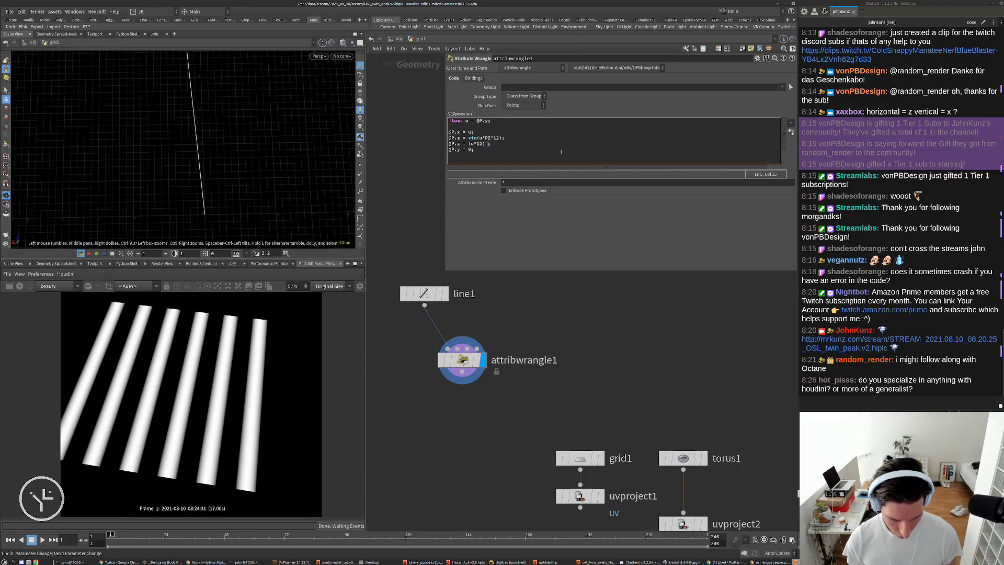
text(% )
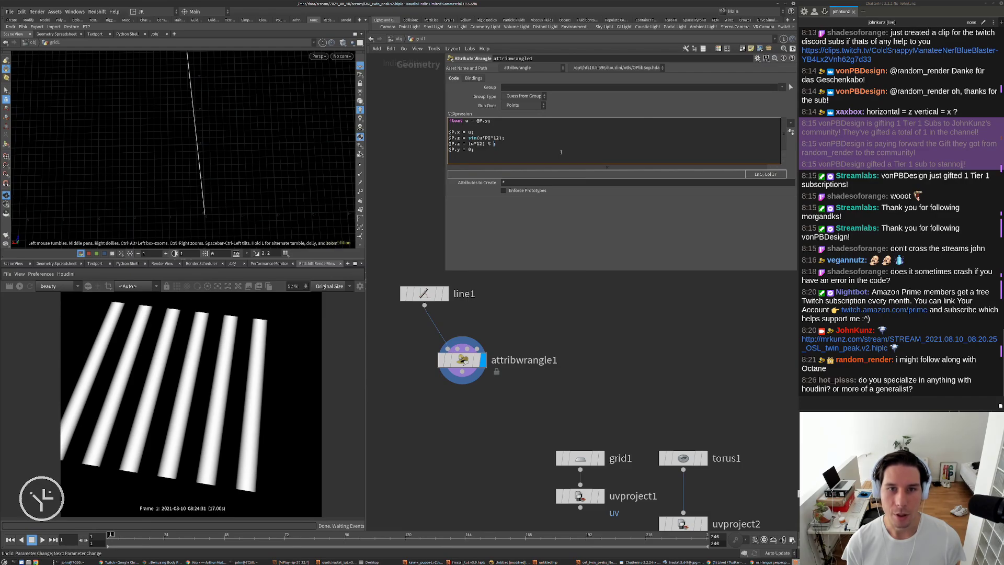
text(1.)
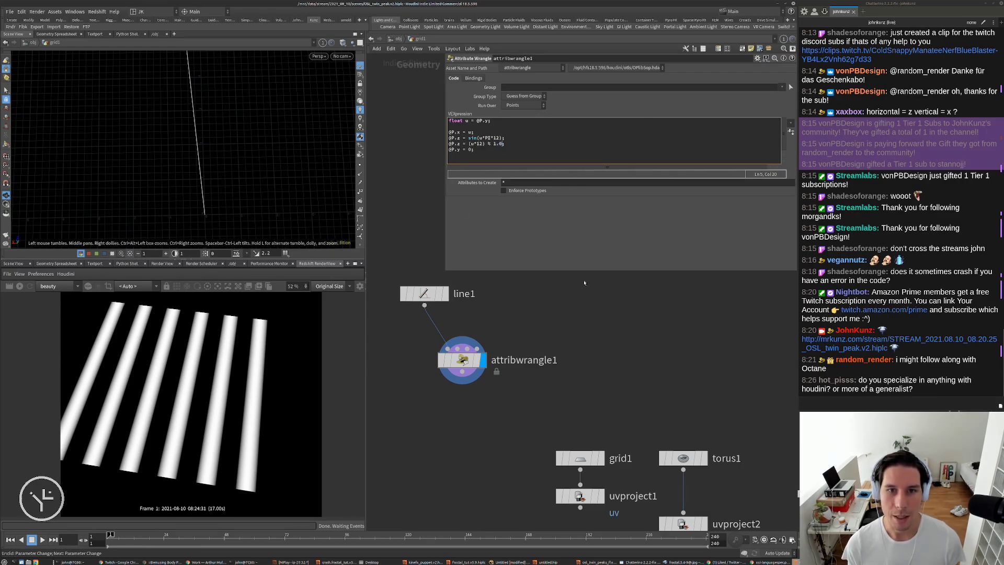
scroll(282, 95, up, 4)
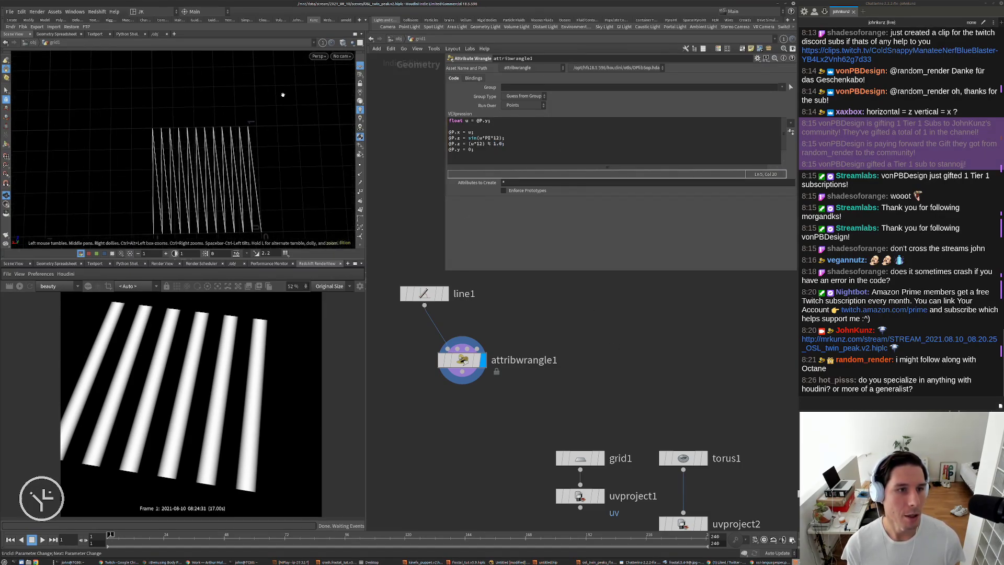
scroll(650, 326, down, 1)
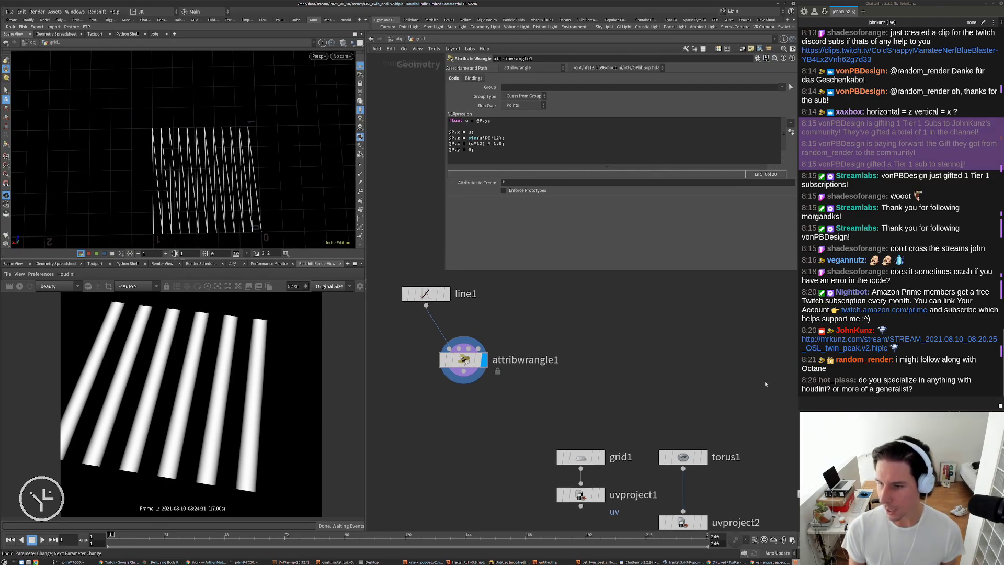
middle_drag(634, 369, 628, 362)
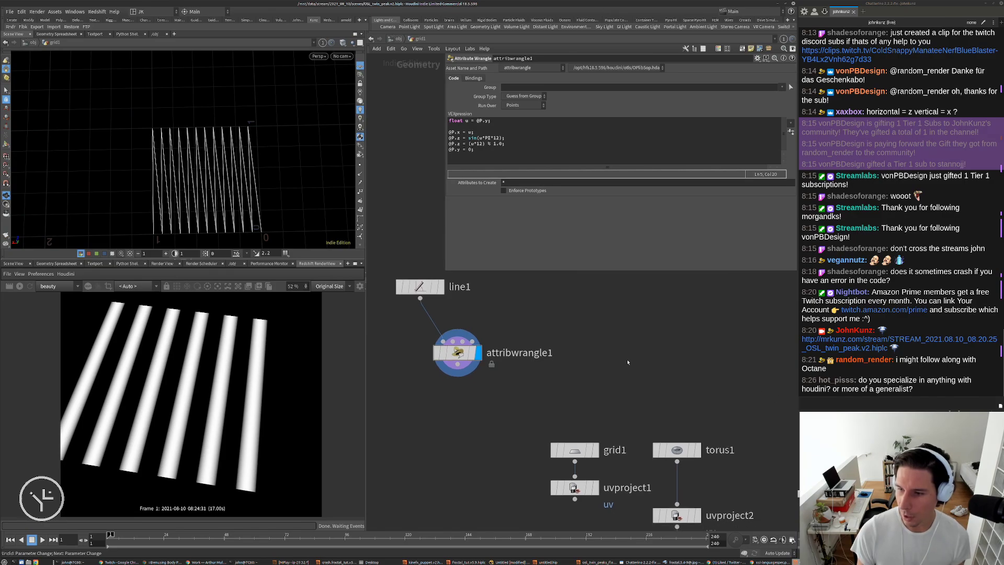
scroll(627, 362, down, 5)
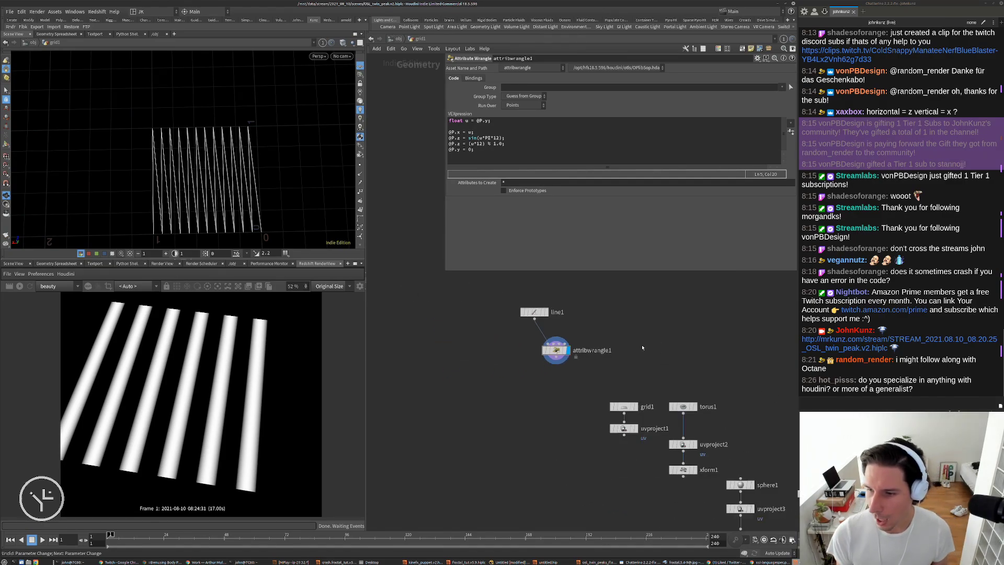
middle_drag(627, 349, 619, 395)
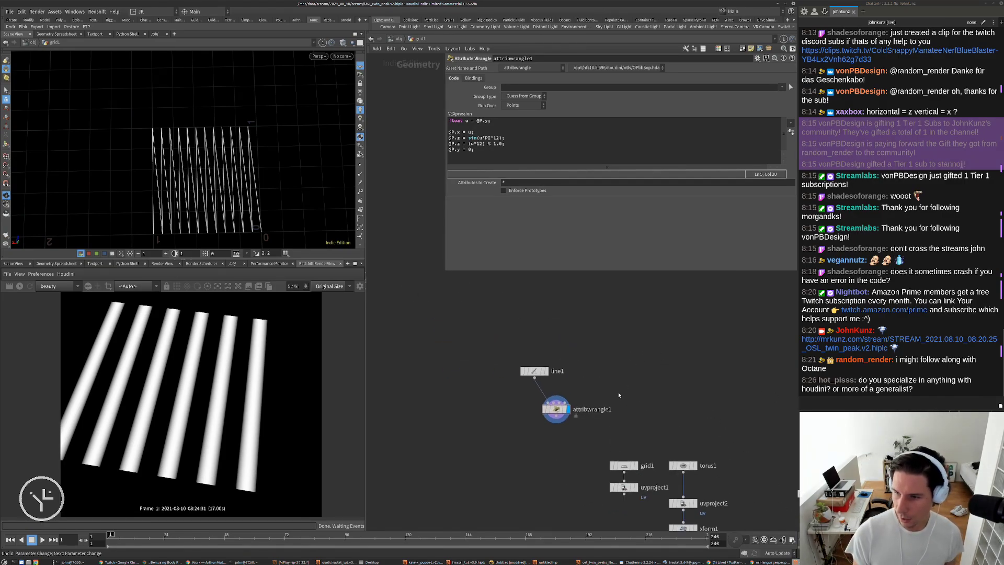
scroll(577, 425, up, 3)
drag(544, 399, 536, 389)
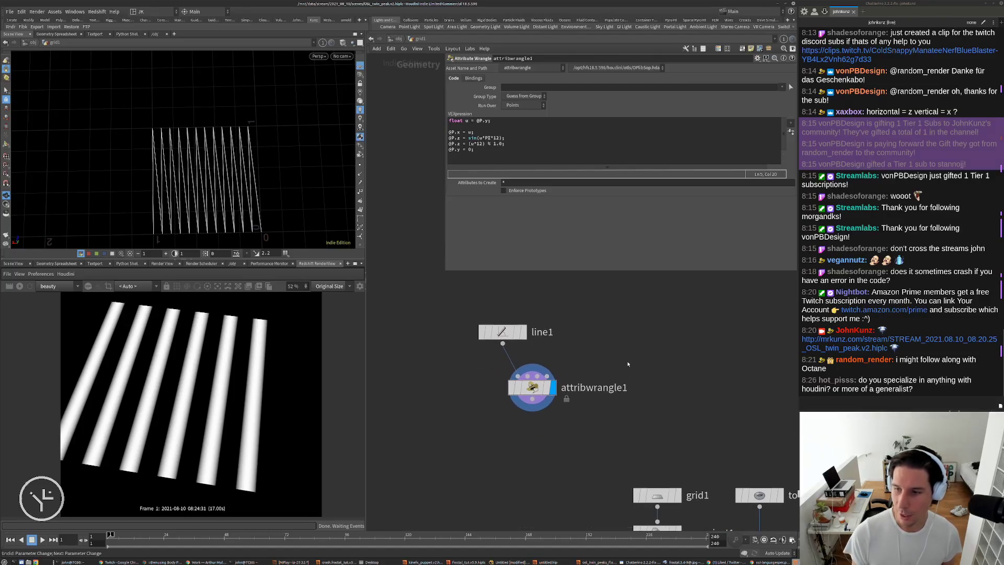
middle_drag(630, 352, 626, 353)
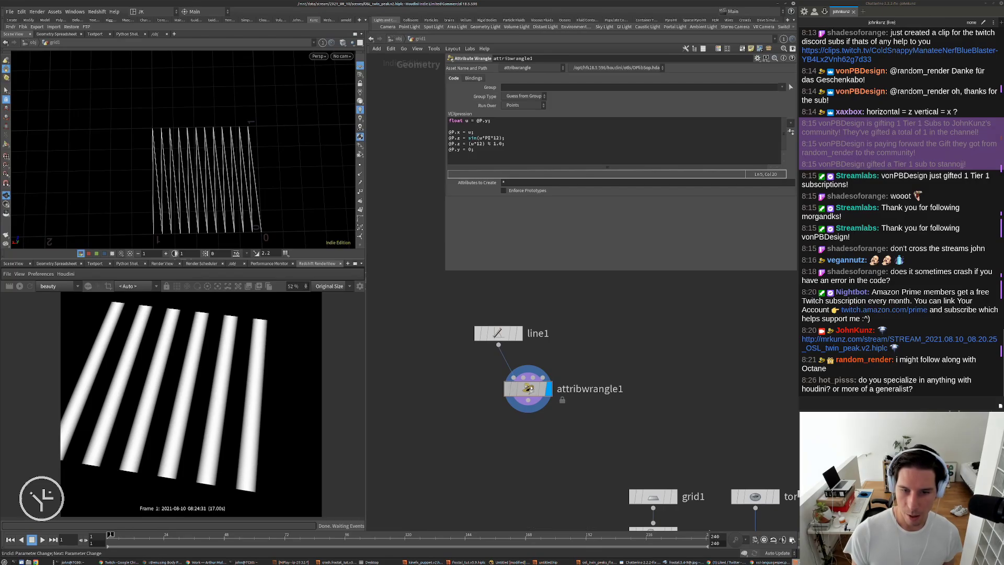
drag(539, 389, 537, 387)
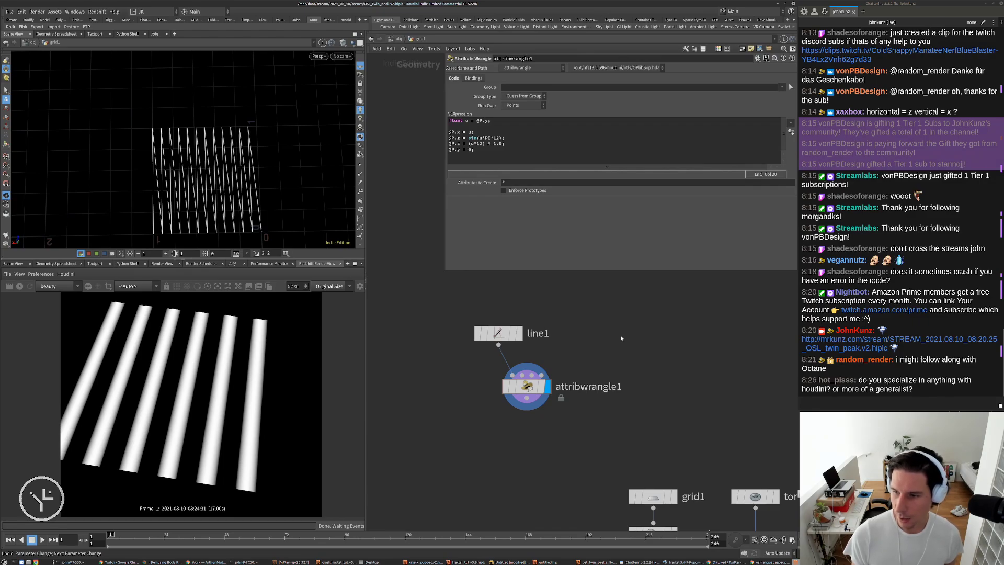
middle_drag(614, 345, 627, 355)
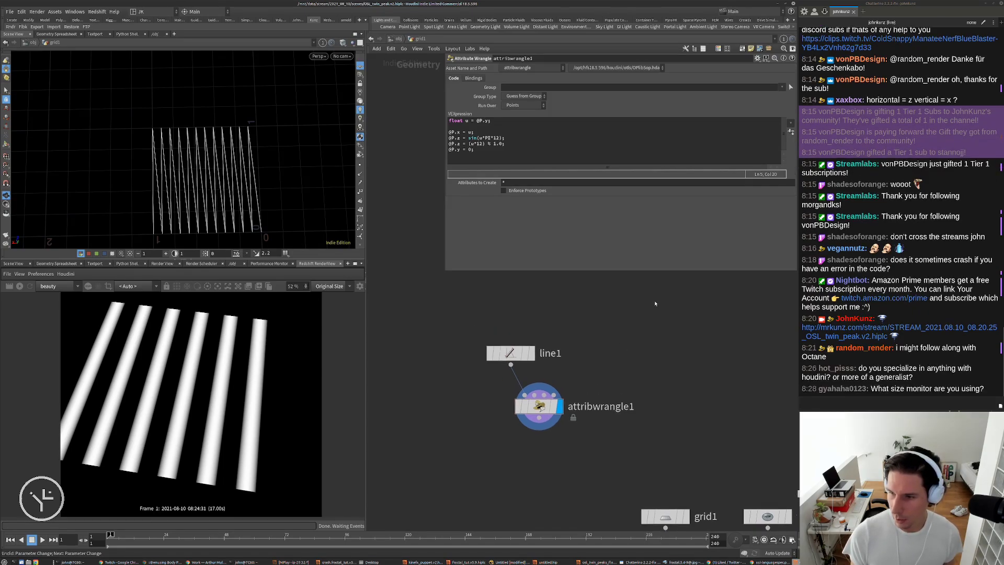
scroll(655, 304, down, 3)
scroll(643, 324, up, 1)
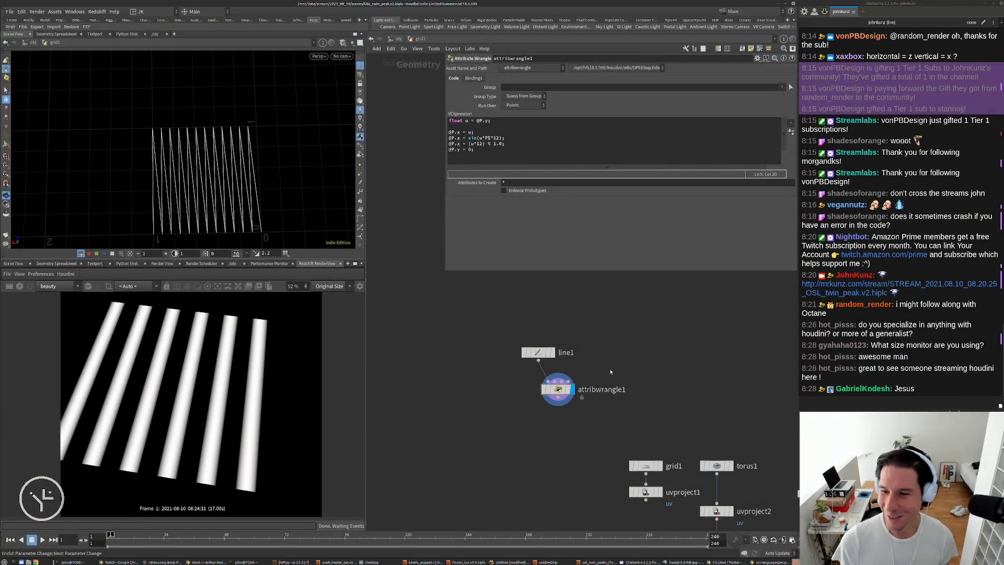
middle_drag(620, 373, 631, 357)
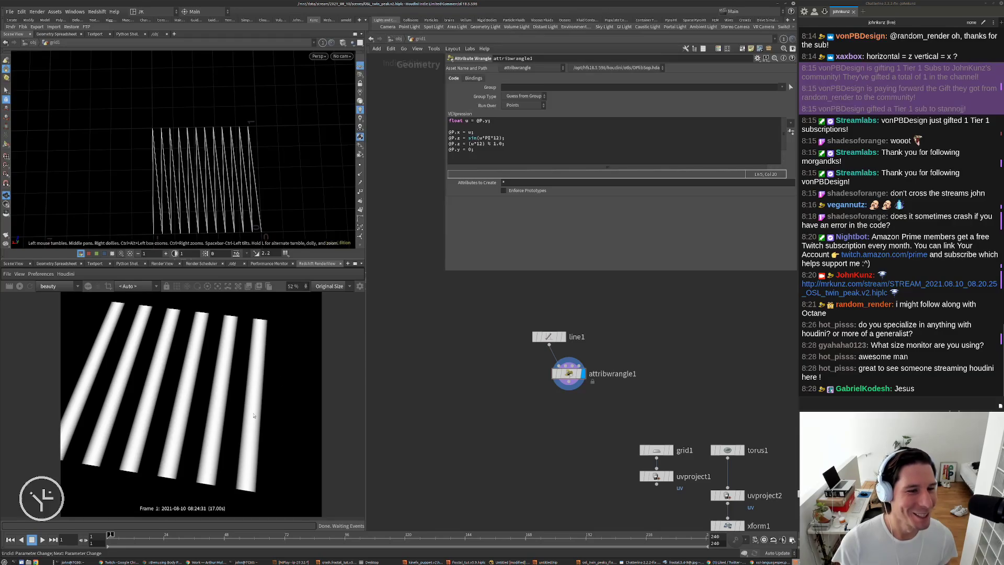
scroll(253, 416, down, 2)
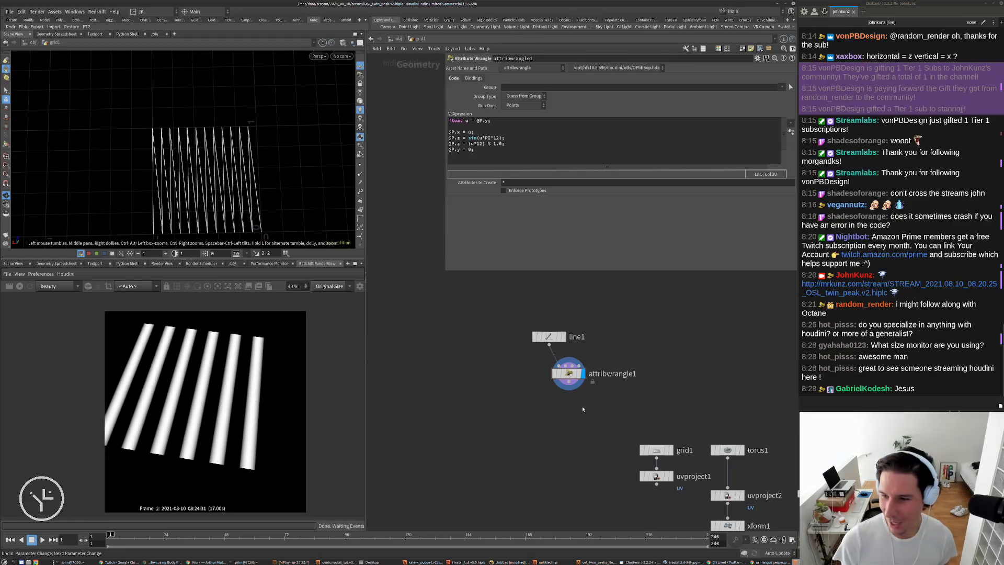
scroll(588, 400, up, 1)
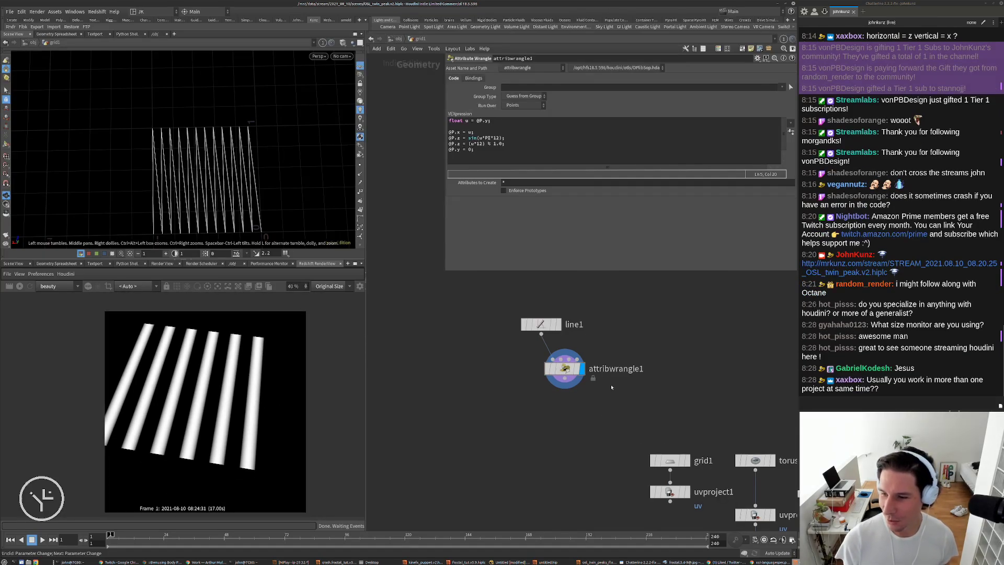
middle_drag(546, 453, 529, 450)
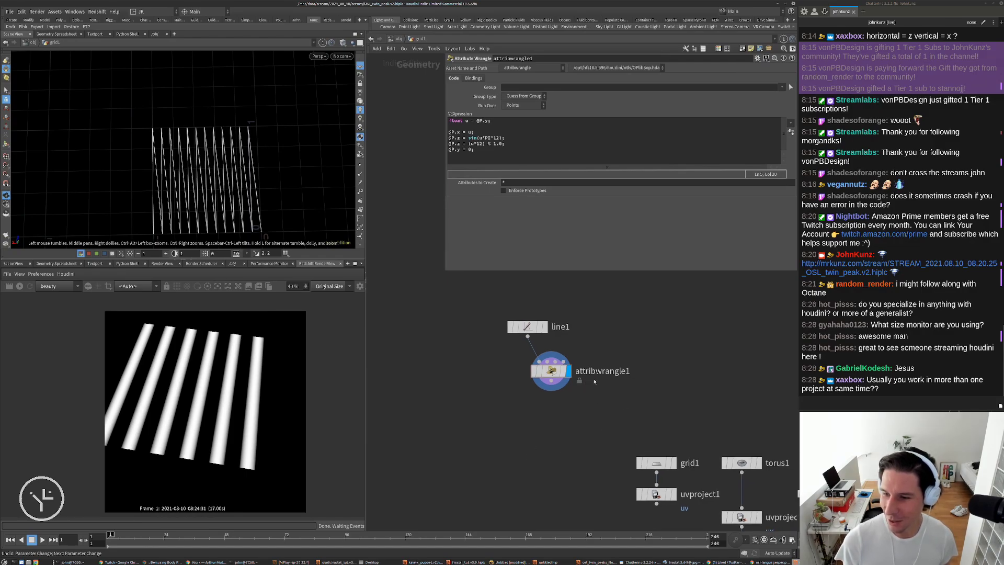
middle_drag(575, 419, 558, 441)
scroll(524, 375, up, 1)
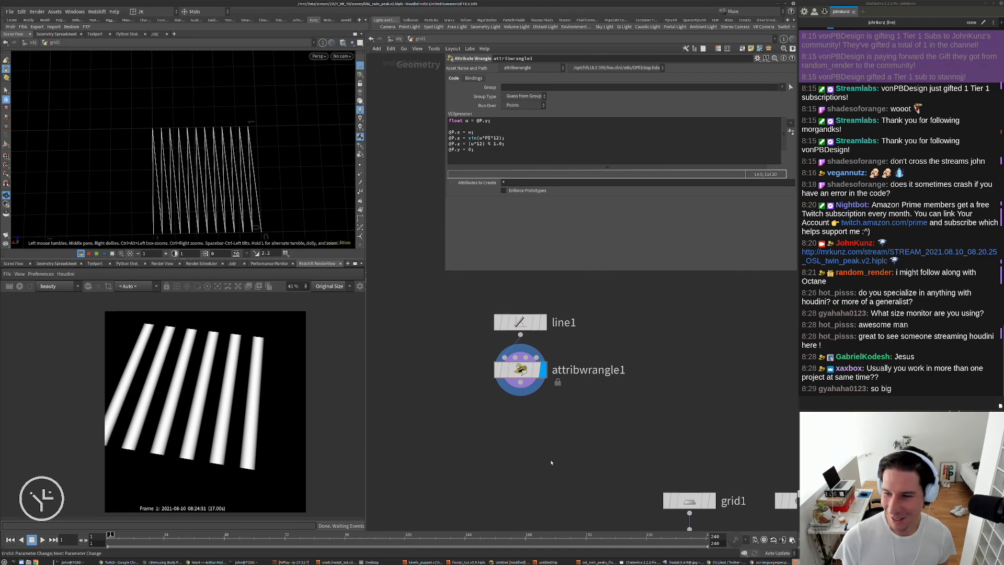
middle_drag(554, 455, 579, 417)
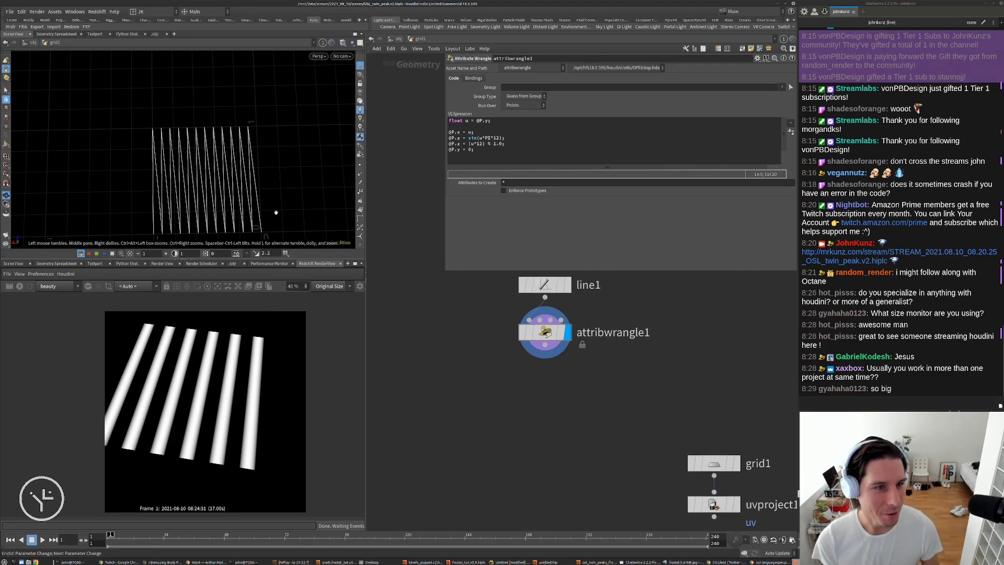
drag(506, 143, 448, 138)
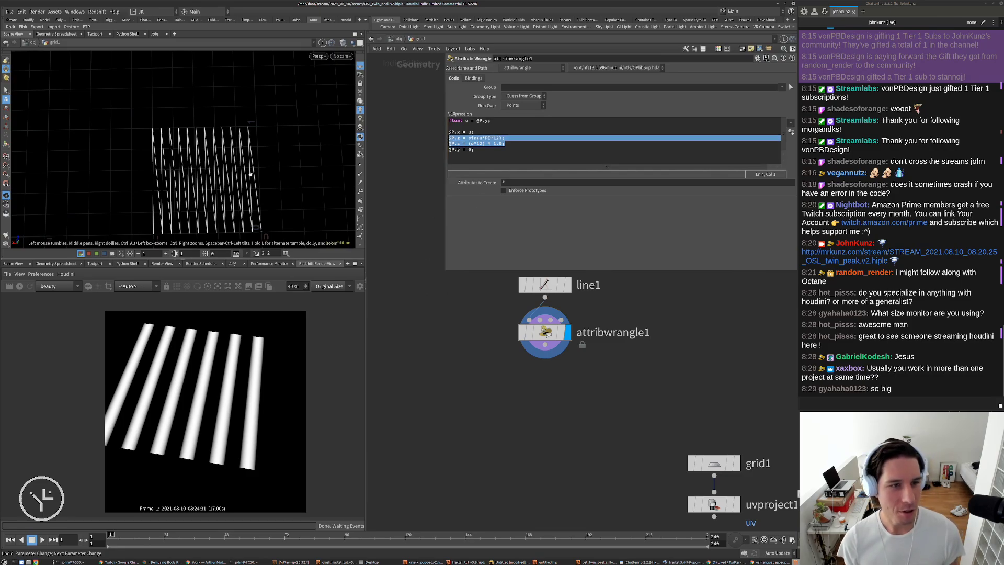
click(464, 138)
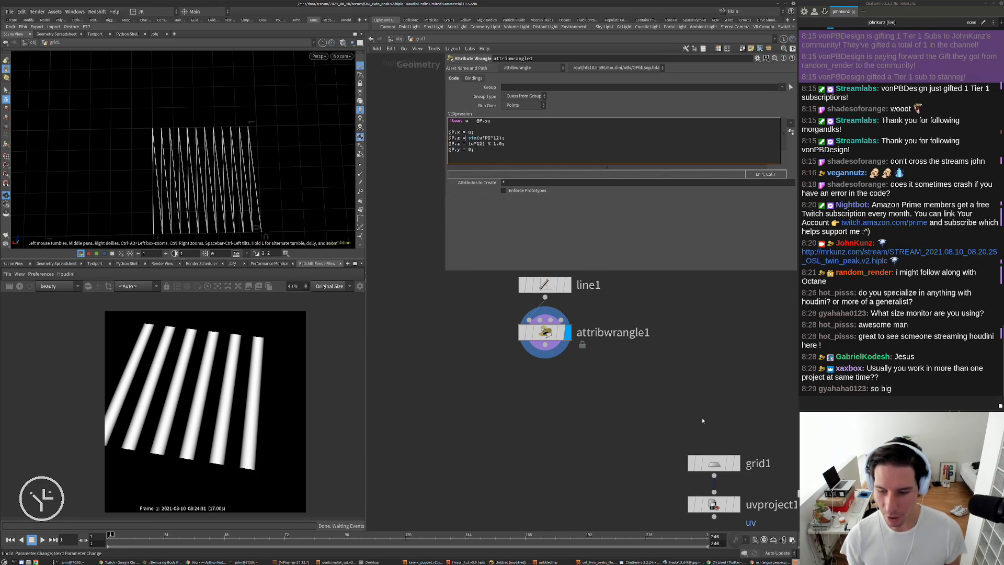
click(770, 562)
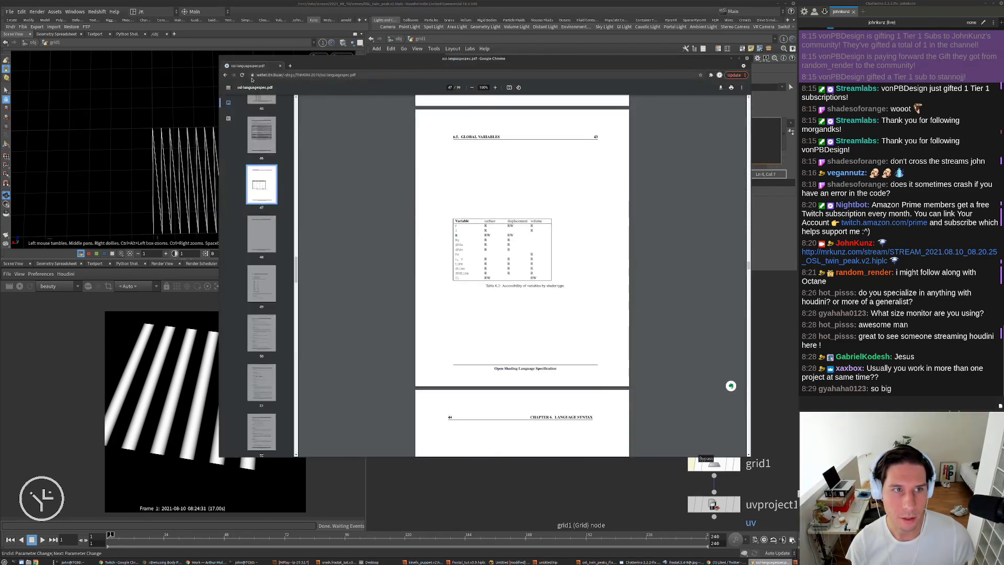
key(alt+Tab)
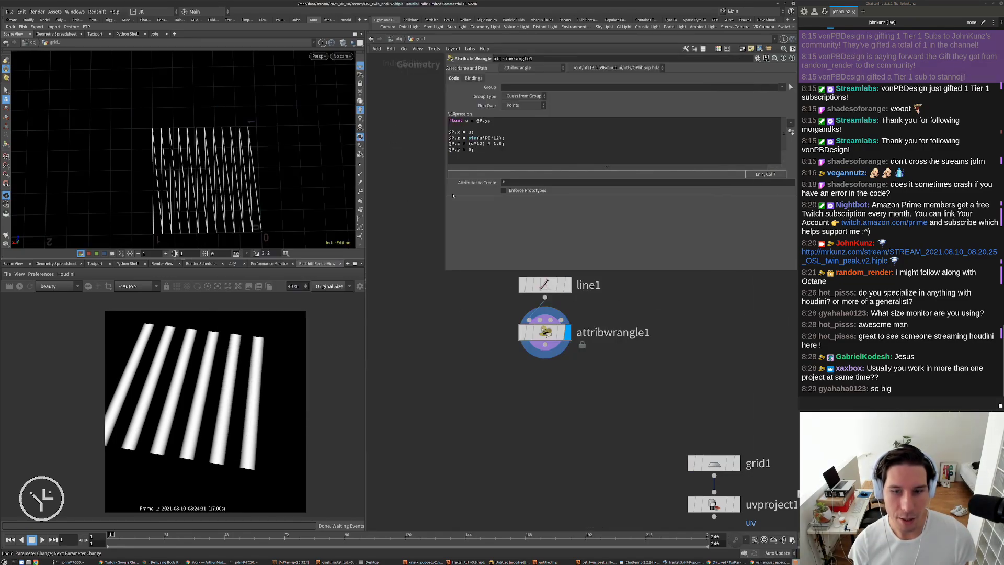
Display the uvproject1 node below grid1 and look through cam1 in the viewport
scroll(576, 455, down, 4)
scroll(601, 453, up, 1)
middle_drag(673, 488, 565, 384)
click(555, 376)
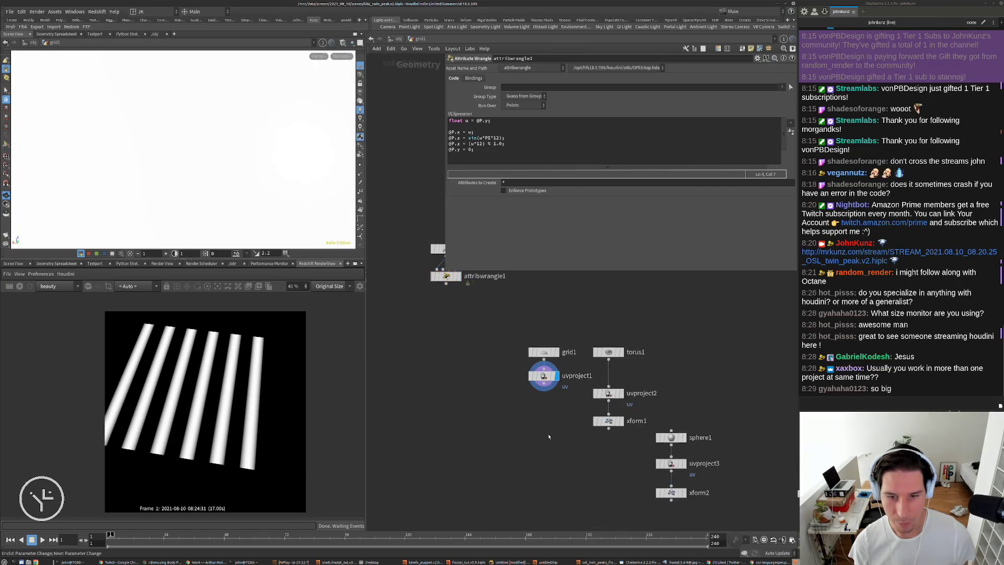
click(341, 56)
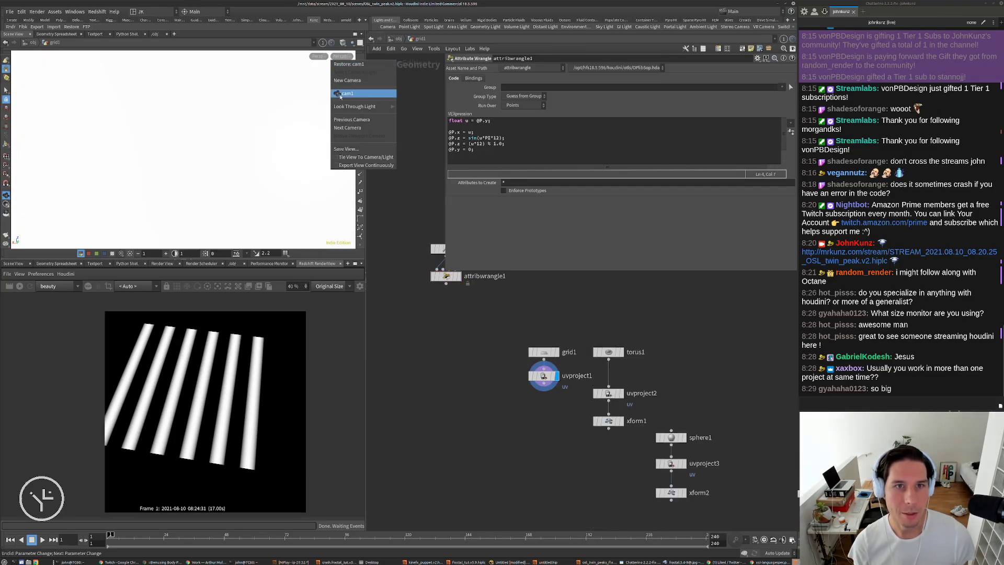
click(361, 96)
Leave the grid geometry network and go inside the redshift_vopnet1 material to access the rsOSL1 code
key(u)
double_click(513, 318)
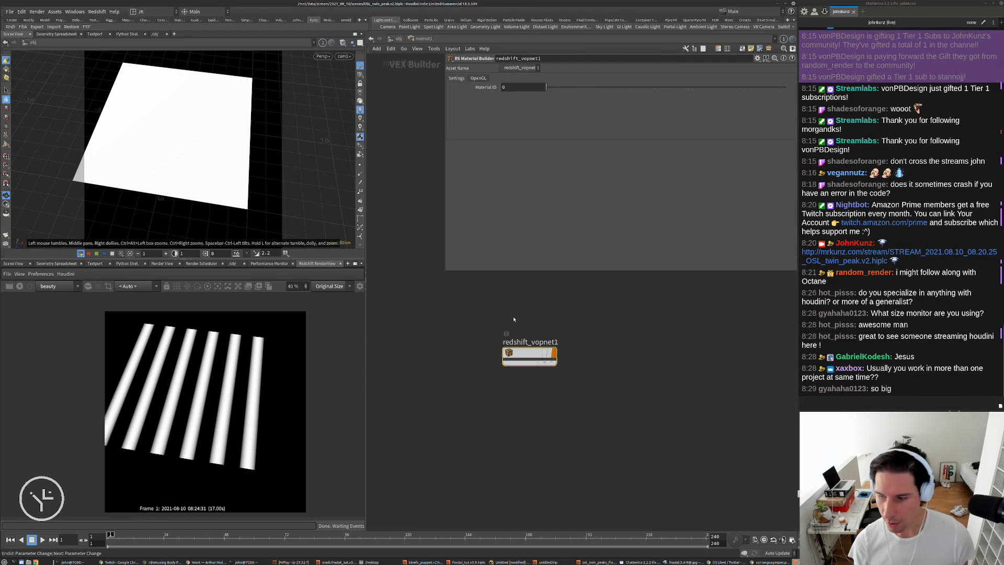
double_click(510, 348)
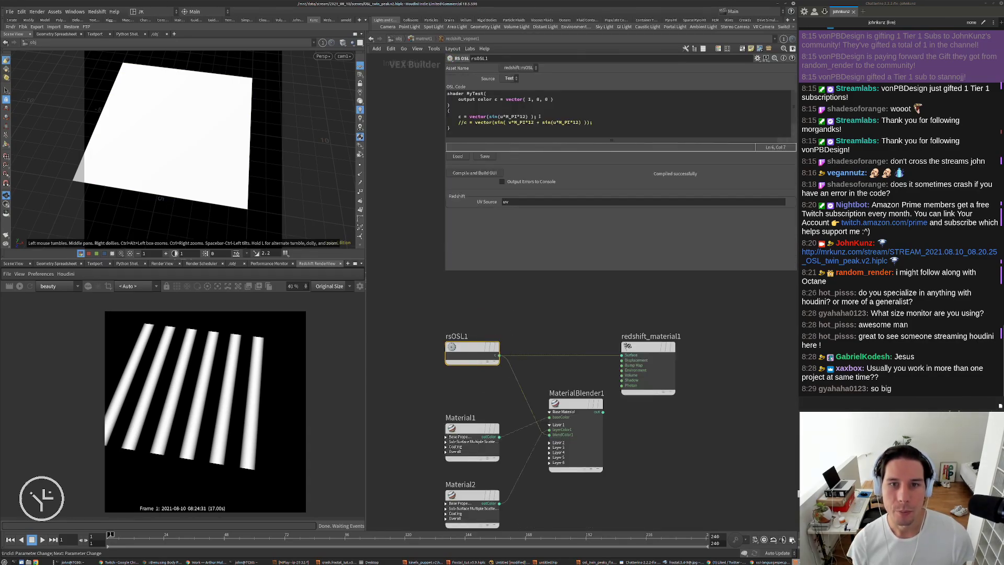
Duplicate the line c = vector(sin(u*M_PI*12) ); directly below itself in the rsOSL1 code
drag(538, 117, 458, 117)
click(555, 119)
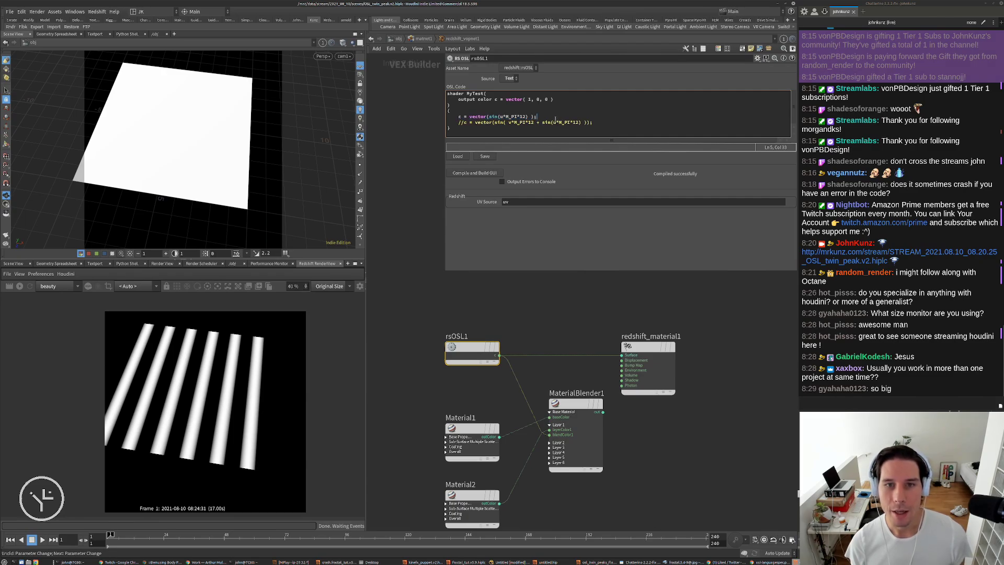
key(Return)
text(c = vector(sin(u*M_PI*12) );)
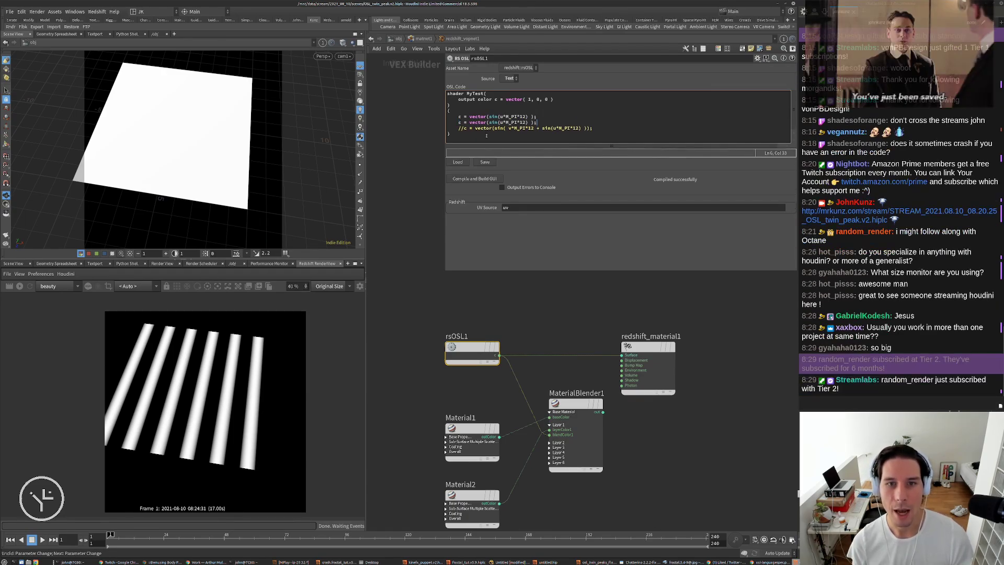
Change the duplicated line to the modulo version c = vector( (u*M_PI*12)%1.0 ); by removing the sine function
click(502, 122)
key(BackSpace)
key(BackSpace)
key(BackSpace)
key(BackSpace)
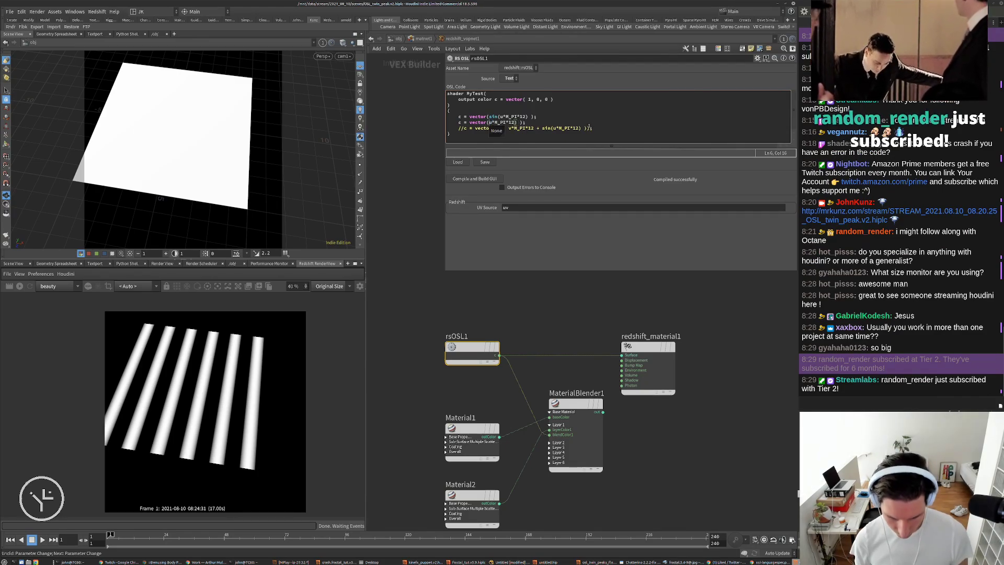
key(Right)
key(Right)
key(Right)
key(Right)
key(Right)
key(Right)
key(Right)
key(Right)
key(Right)
key(Right)
key(Right)
key(Right)
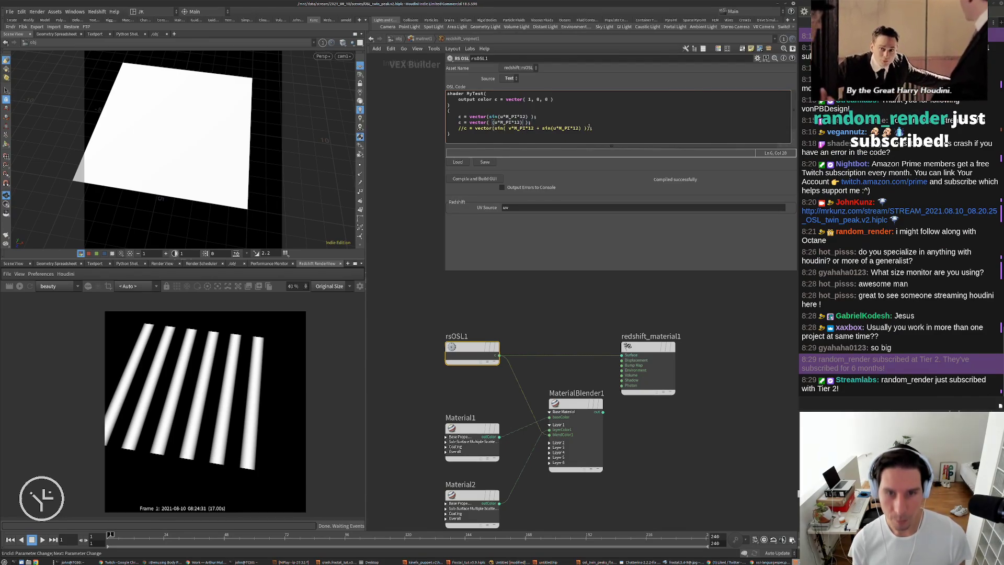
text(%1.0)
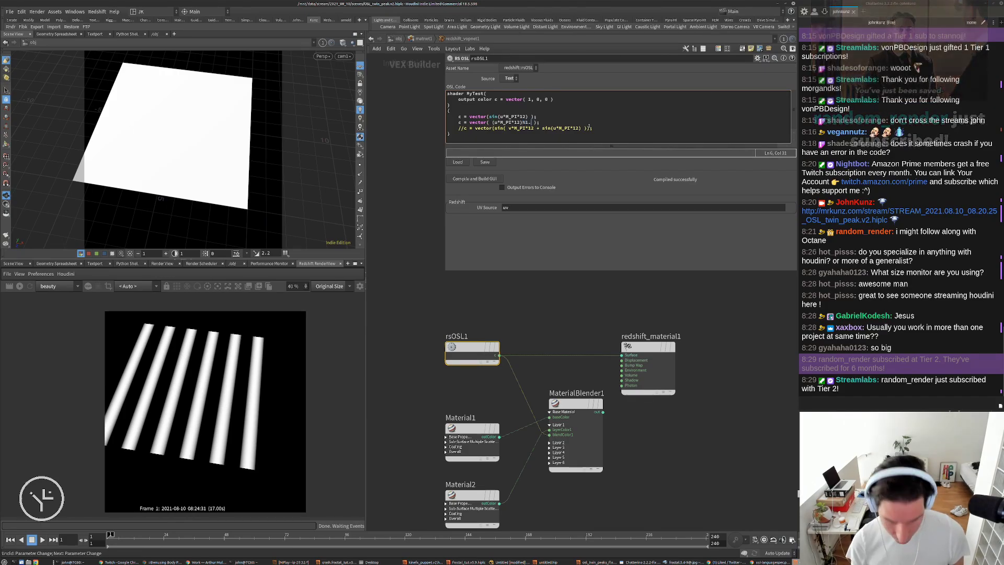
Try to compile the rsOSL1 shader with the modulo line and restart the Redshift render
click(479, 179)
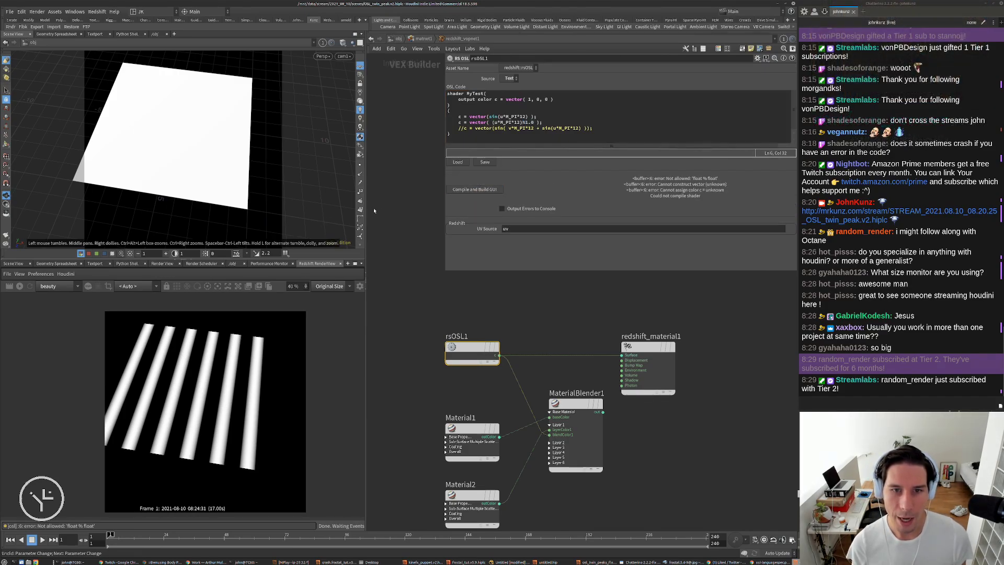
click(19, 286)
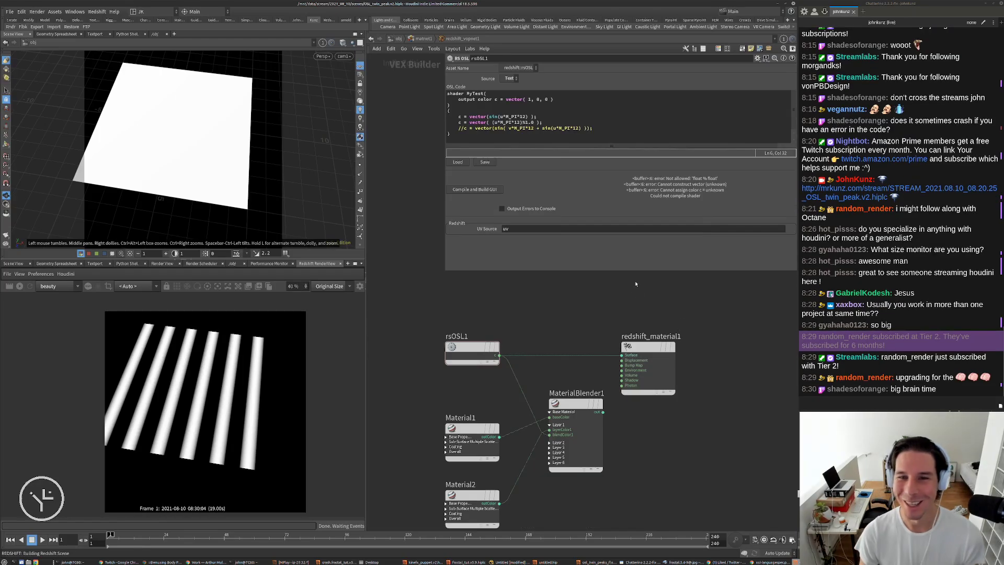
middle_drag(622, 295, 611, 286)
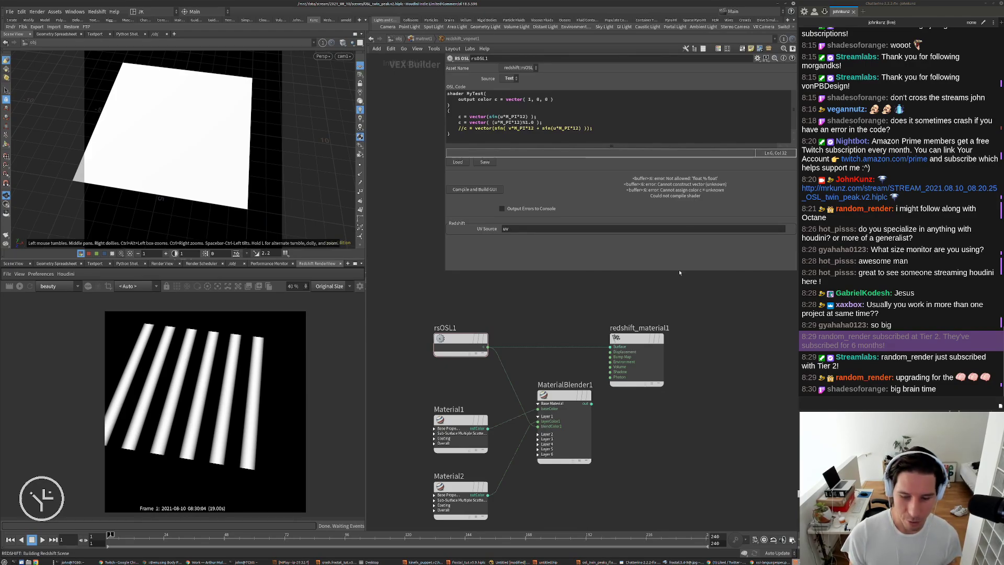
Switch to Chrome and check the operator overloading list in osl-languagespec.pdf for a modulo operator
key(alt+Tab)
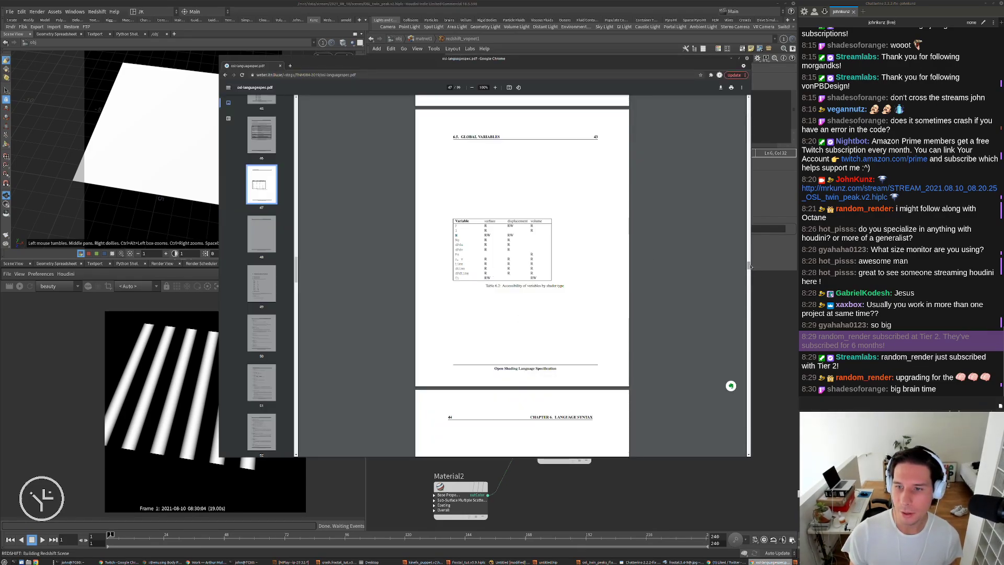
drag(748, 265, 748, 258)
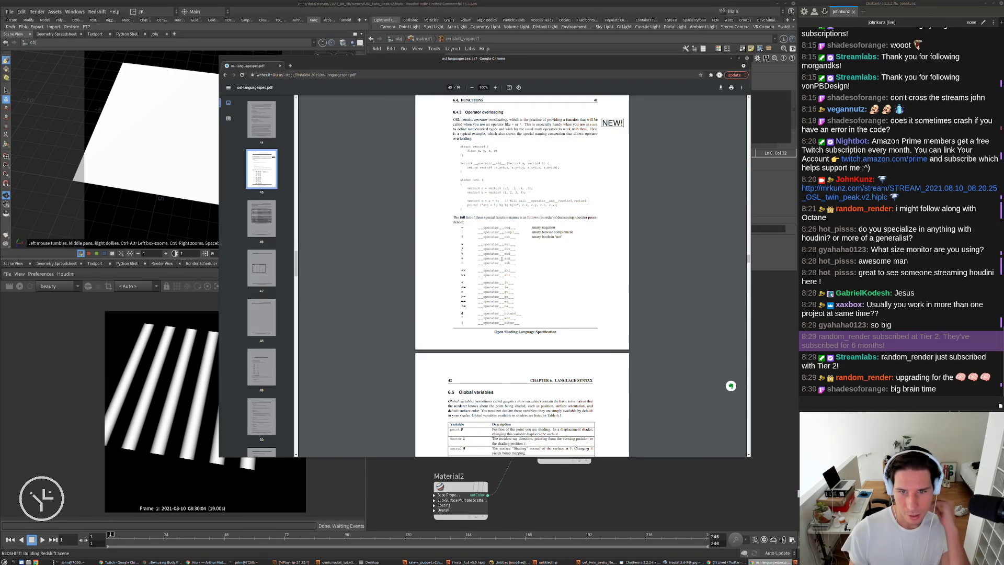
double_click(508, 253)
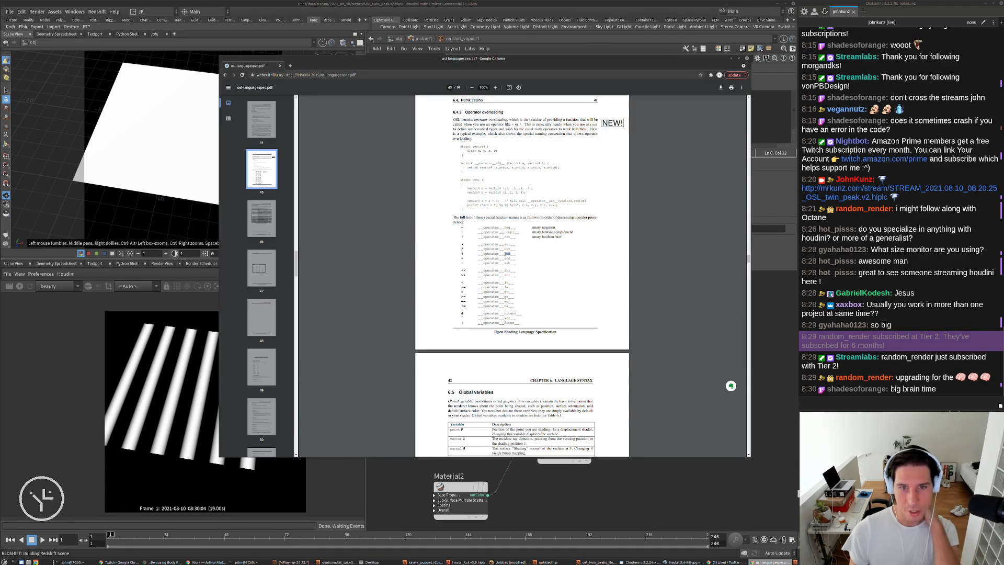
click(457, 255)
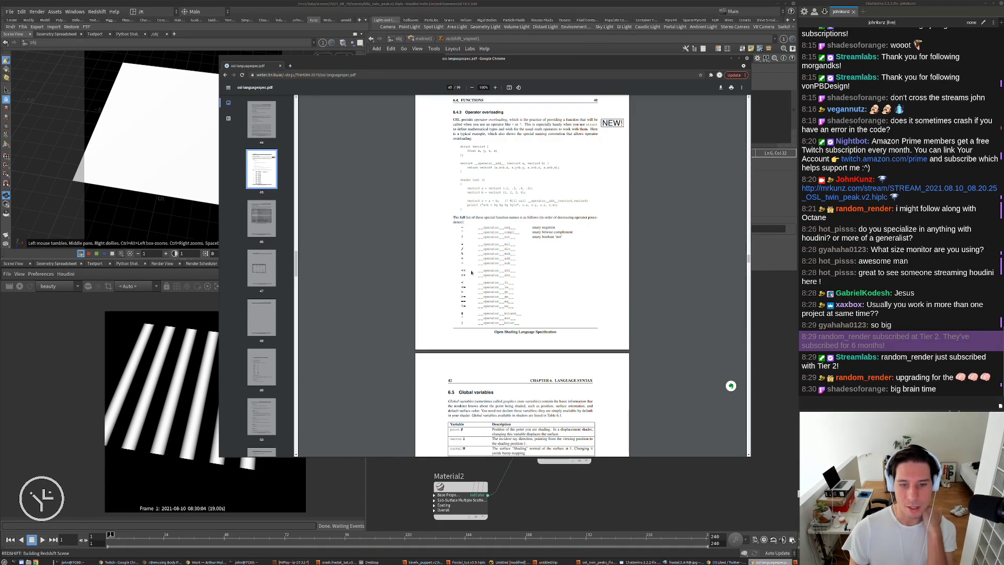
scroll(471, 272, down, 4)
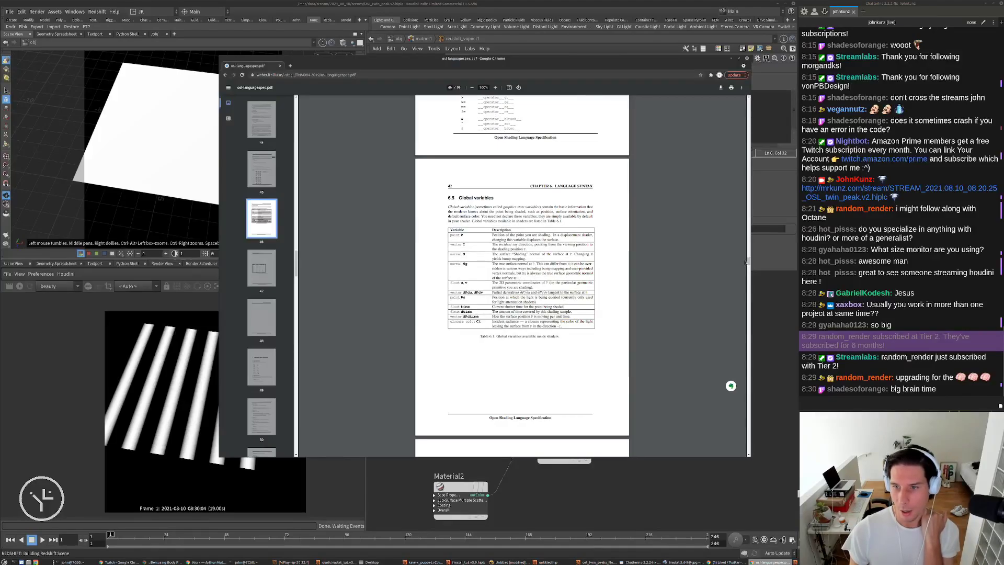
Find fmod among the basic math functions of the OSL specification and read its floating-point remainder description
drag(748, 265, 747, 283)
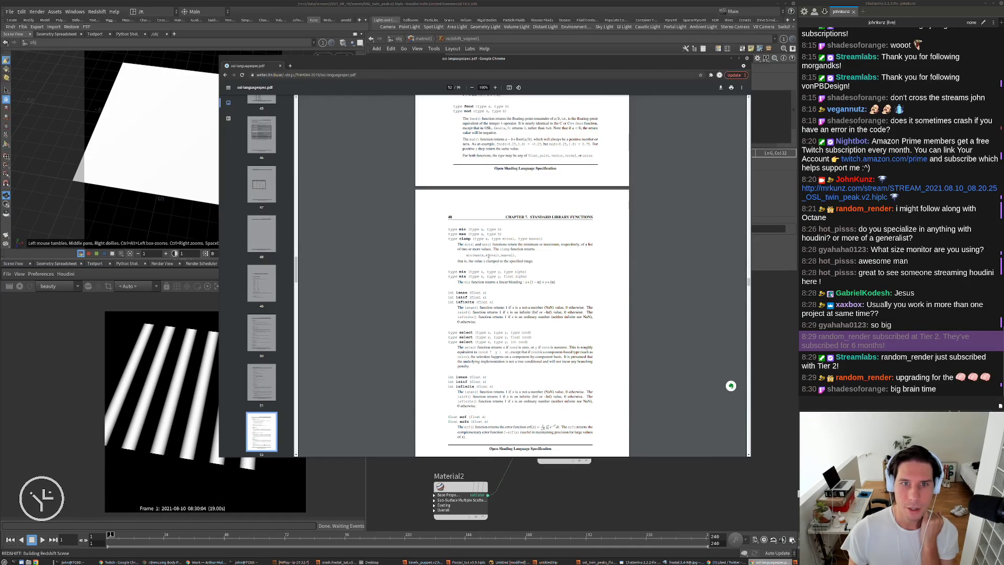
scroll(488, 256, up, 2)
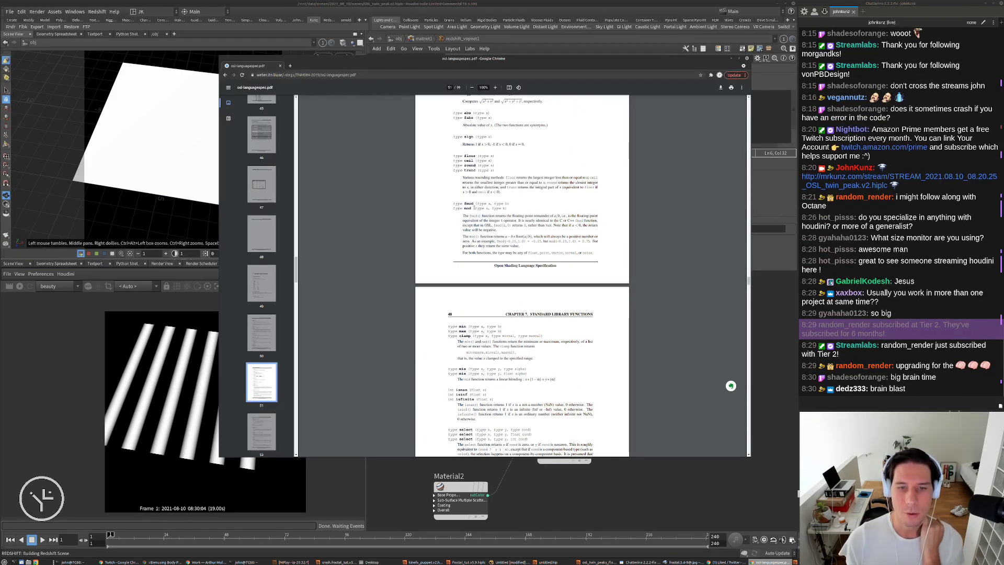
double_click(468, 204)
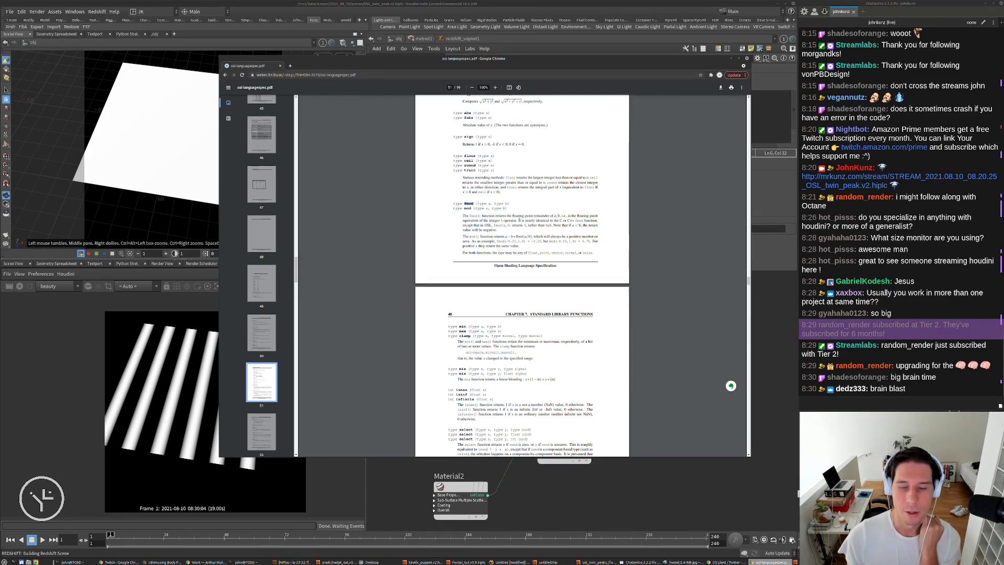
drag(512, 215, 547, 215)
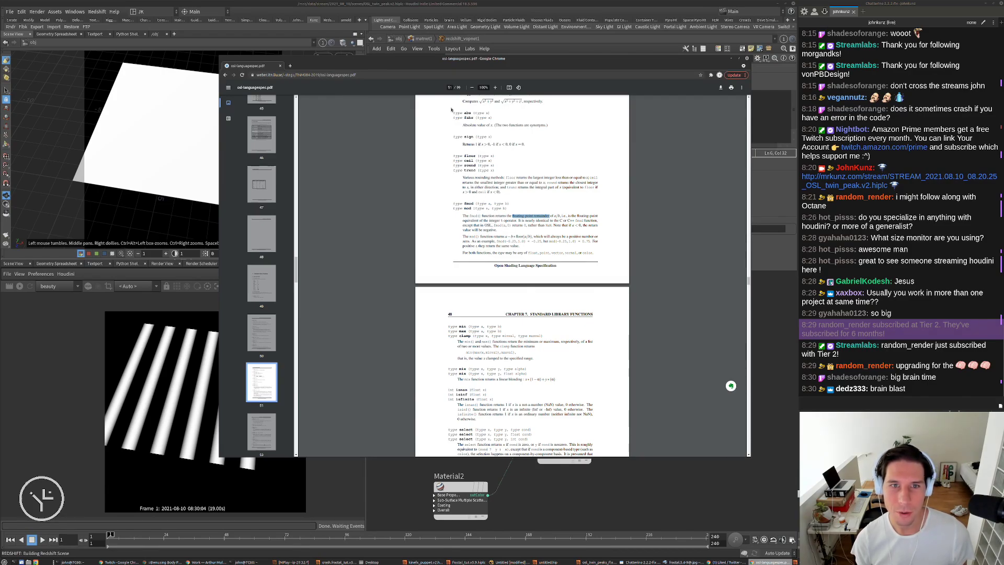
scroll(451, 109, up, 1)
scroll(506, 231, up, 1)
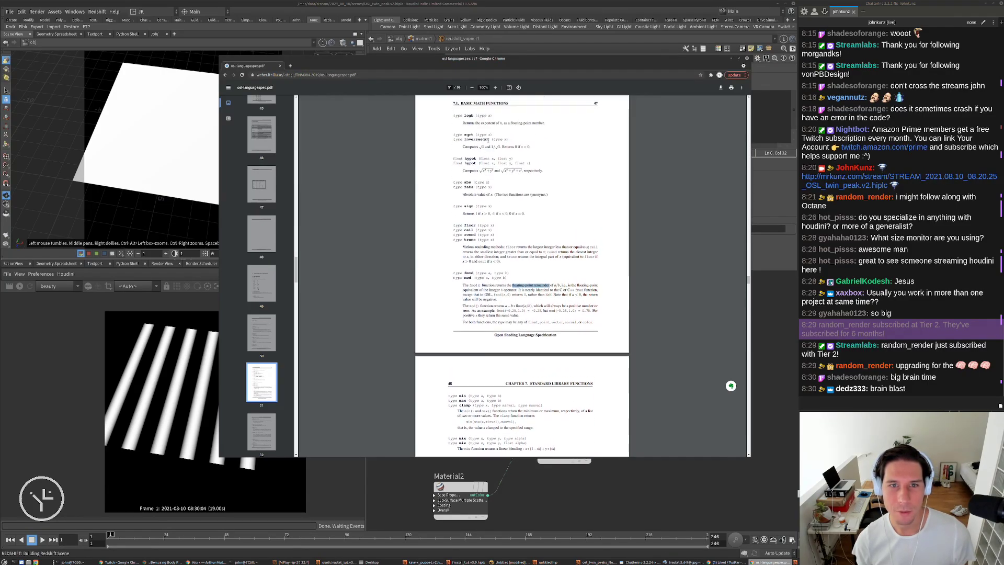
Switch back to Houdini and rewrite the modulo line in the rsOSL1 code as c = vector( fmod(u*M_PI*12, 1.0) );
click(757, 312)
click(506, 130)
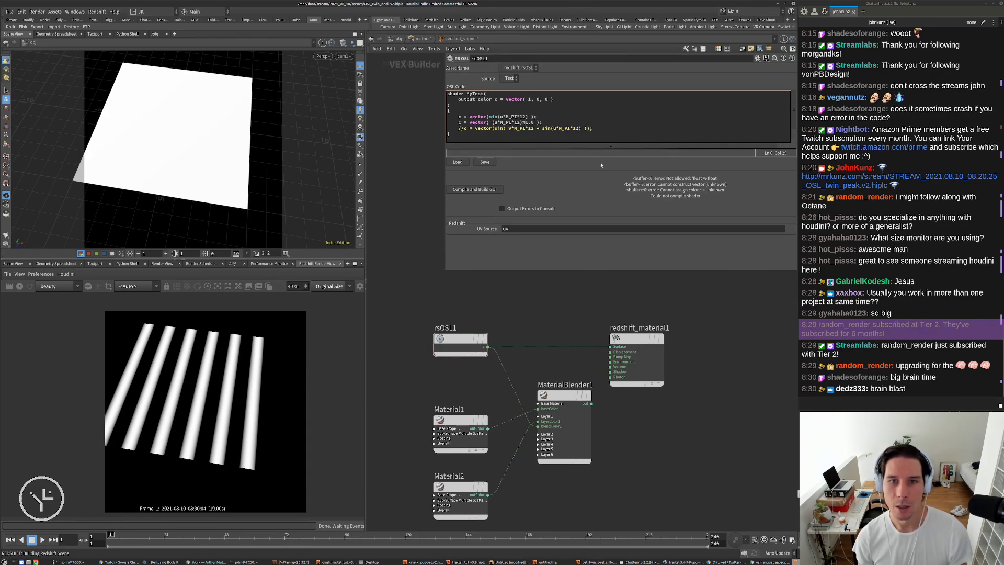
key(BackSpace)
key(Delete)
key(Delete)
key(Delete)
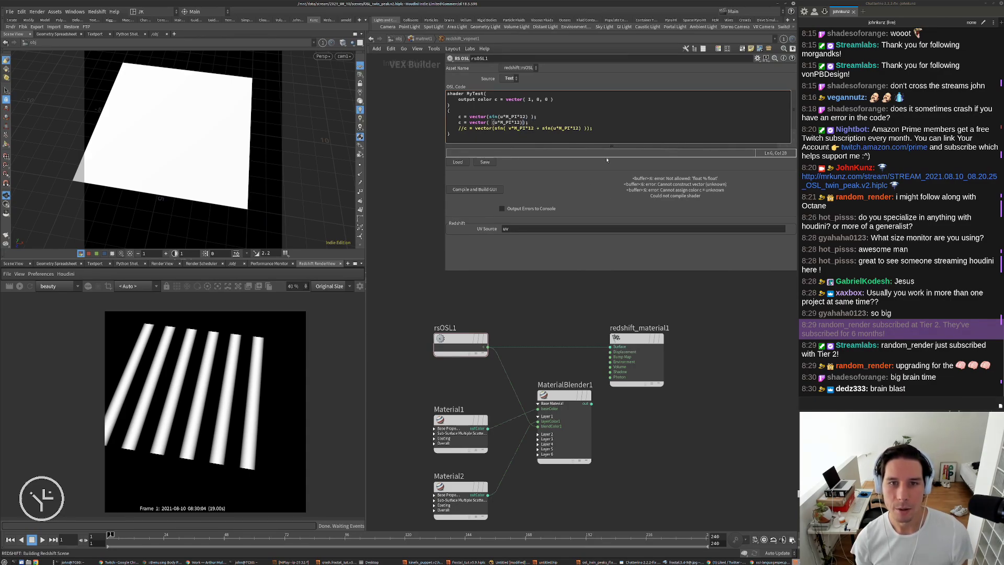
text(, 1.)
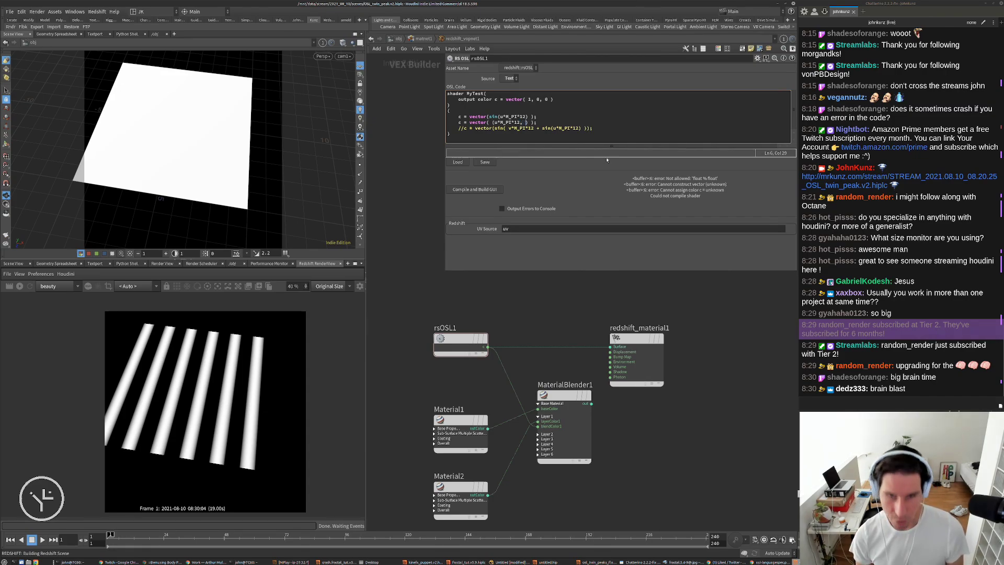
text(0)
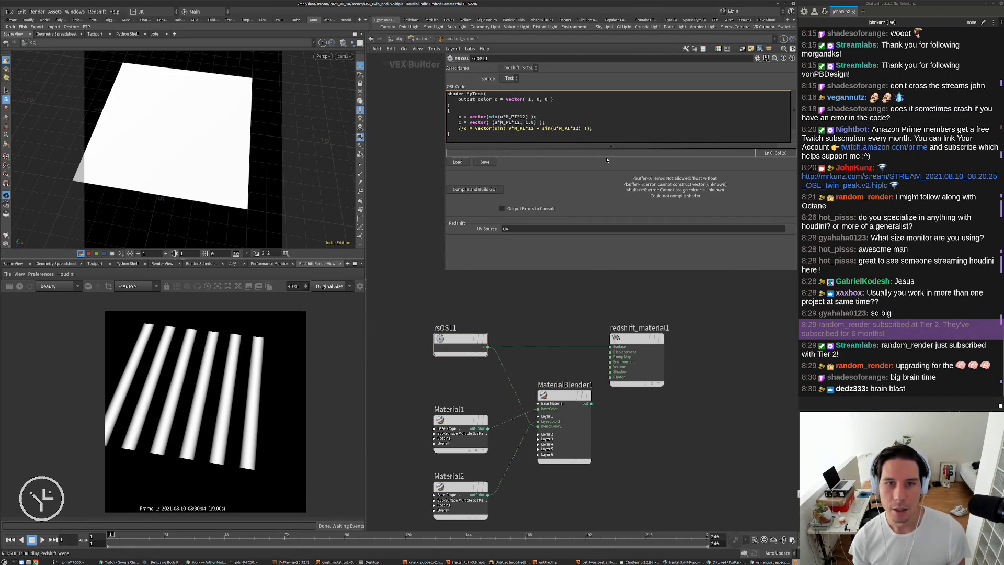
text(fmod)
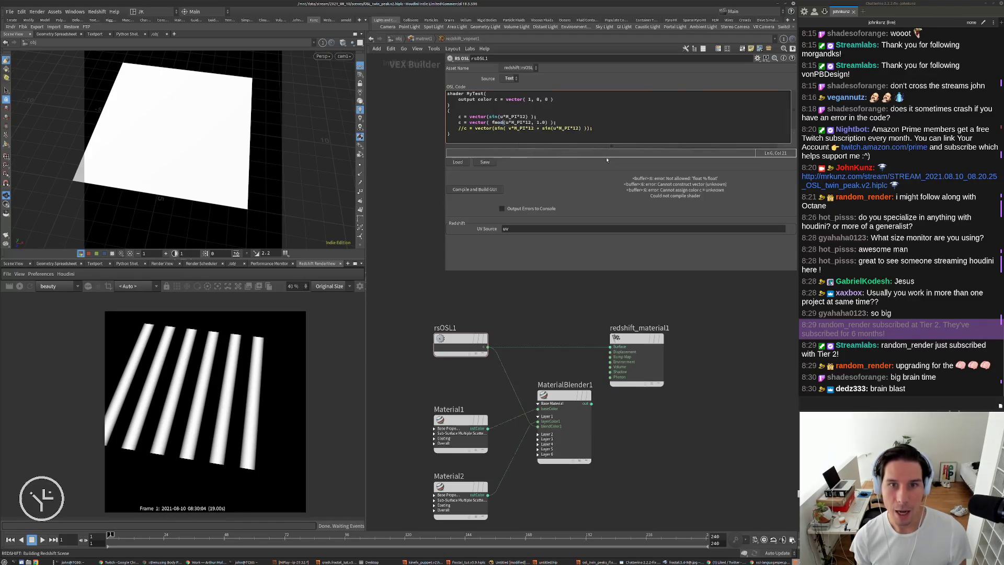
Compile the rsOSL1 shader with the fmod line and inspect the stripes in the Redshift render
click(477, 190)
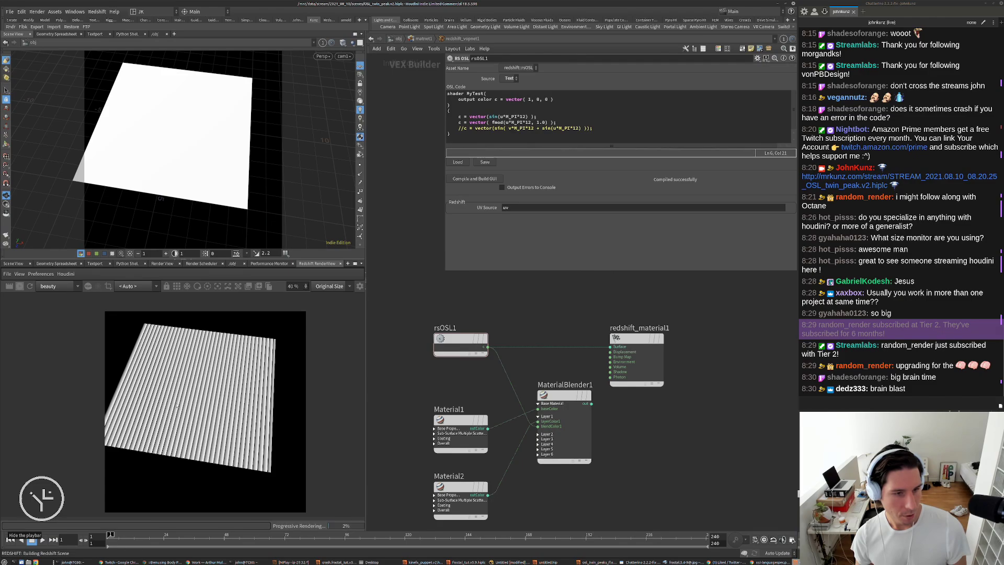
scroll(204, 402, up, 2)
scroll(195, 406, up, 1)
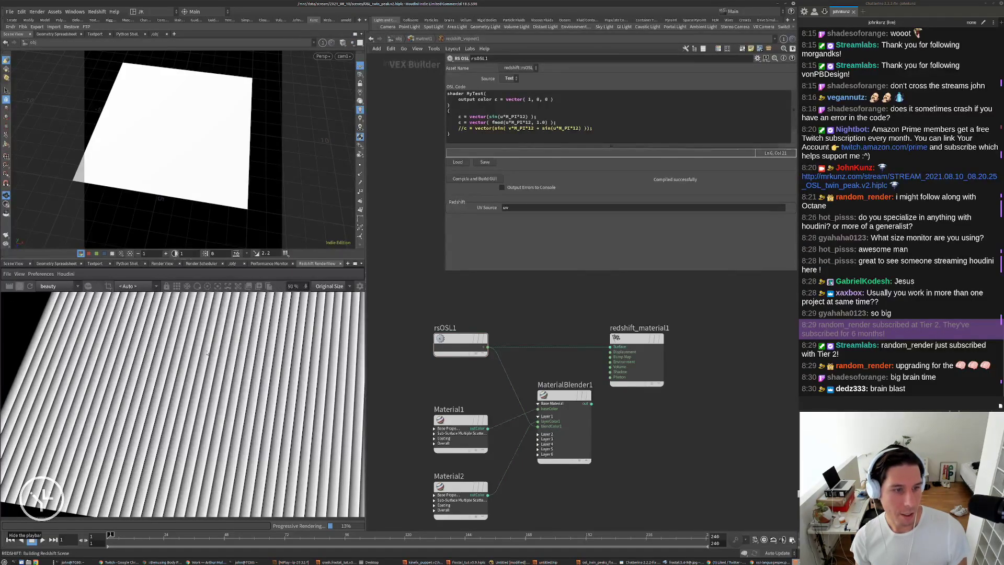
scroll(192, 358, down, 2)
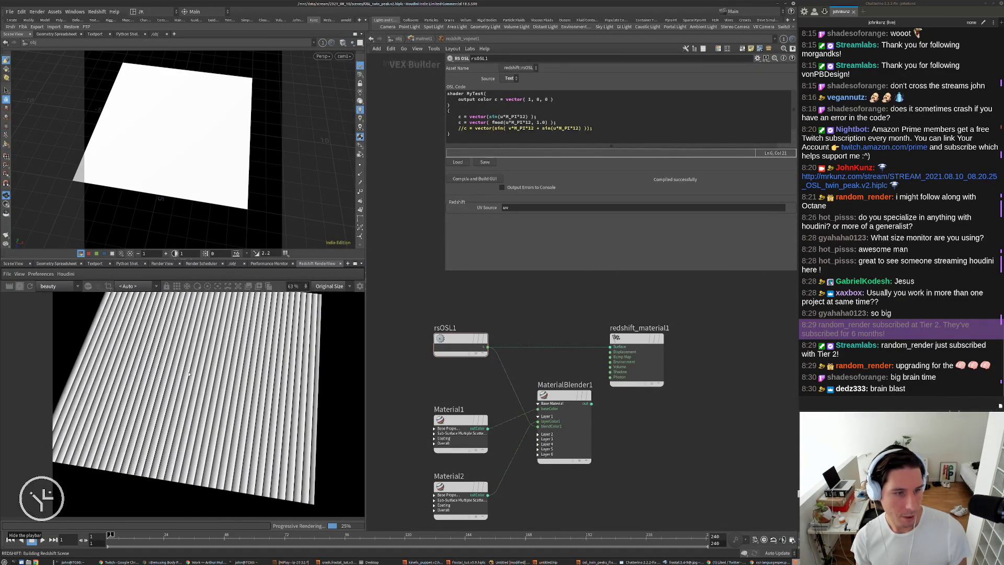
scroll(246, 387, down, 2)
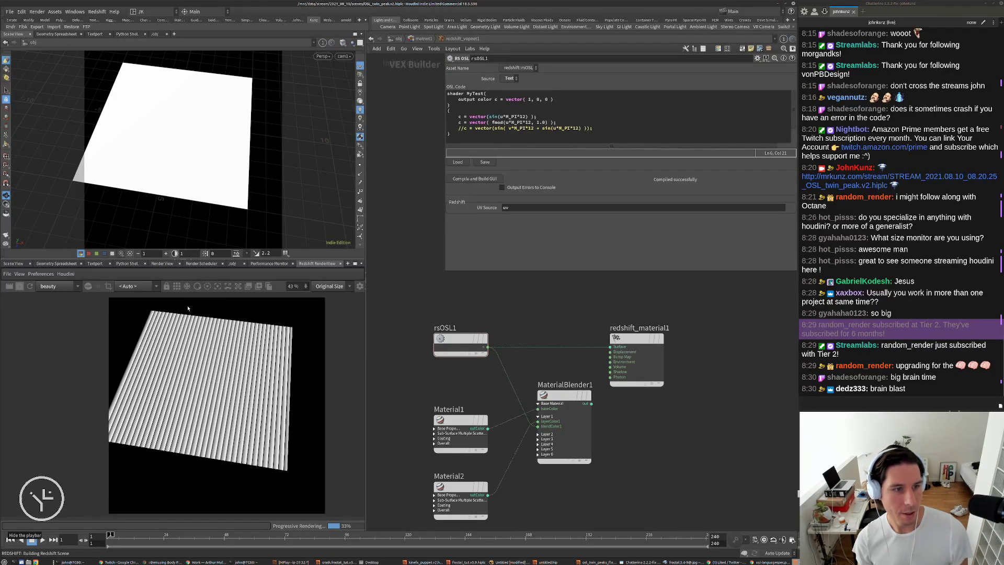
click(17, 286)
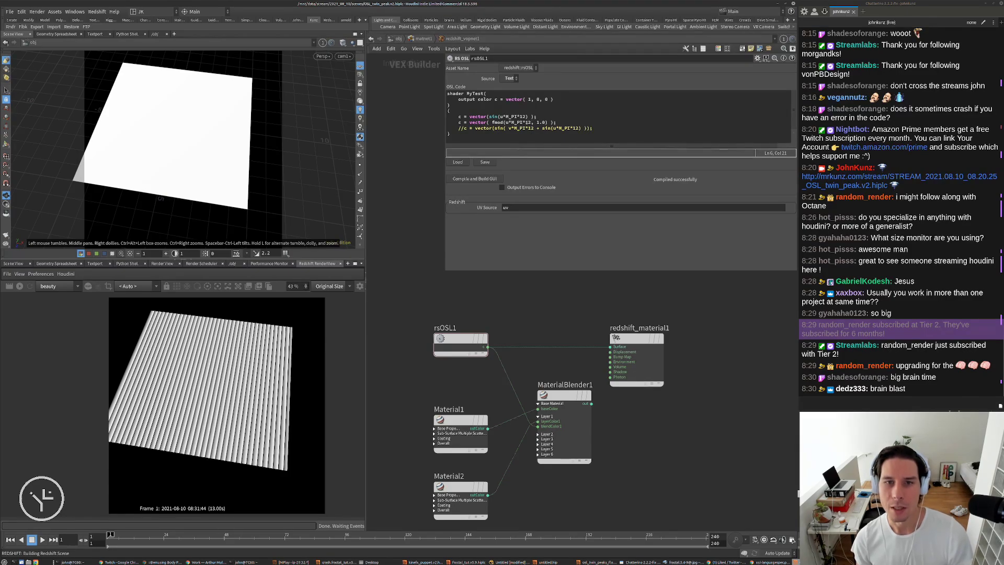
Remove the M_PI factor so the line reads c = vector( fmod(u*12, 1.0) ); and recompile the shader
click(525, 122)
key(BackSpace)
key(BackSpace)
key(BackSpace)
key(BackSpace)
key(BackSpace)
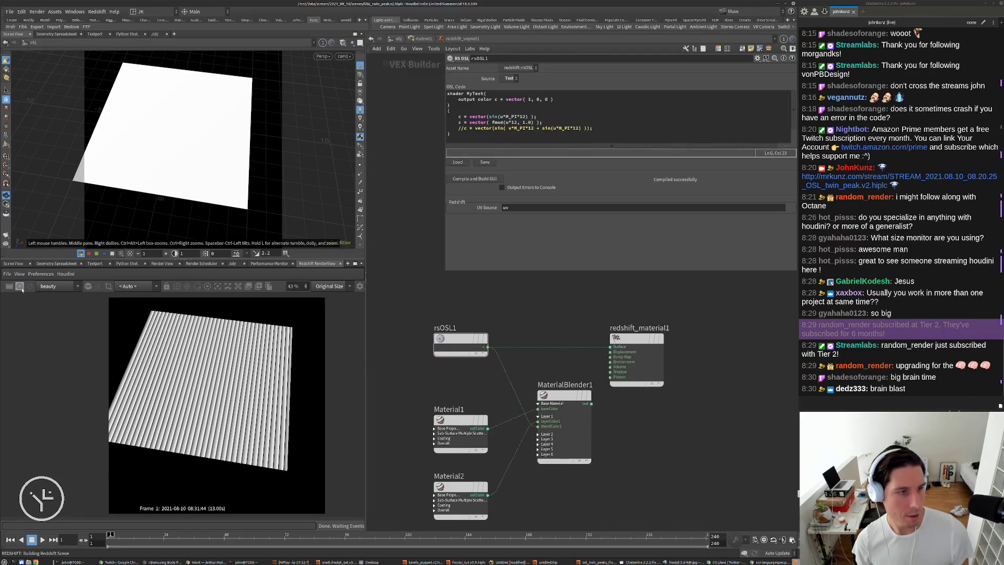
click(474, 179)
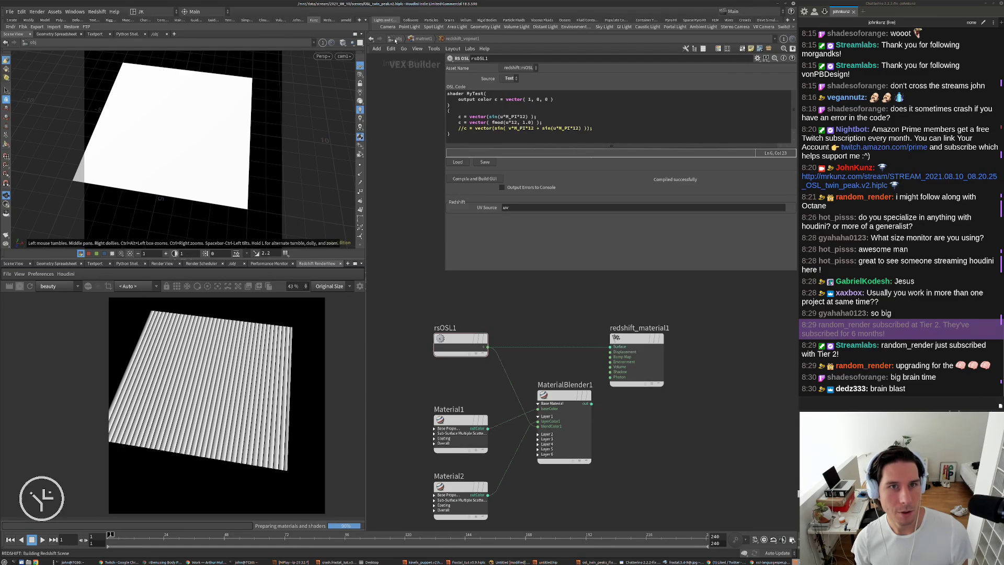
Open the grid1 geometry network and display attribwrangle1 to examine its modulo line against the rendered stripes
click(396, 38)
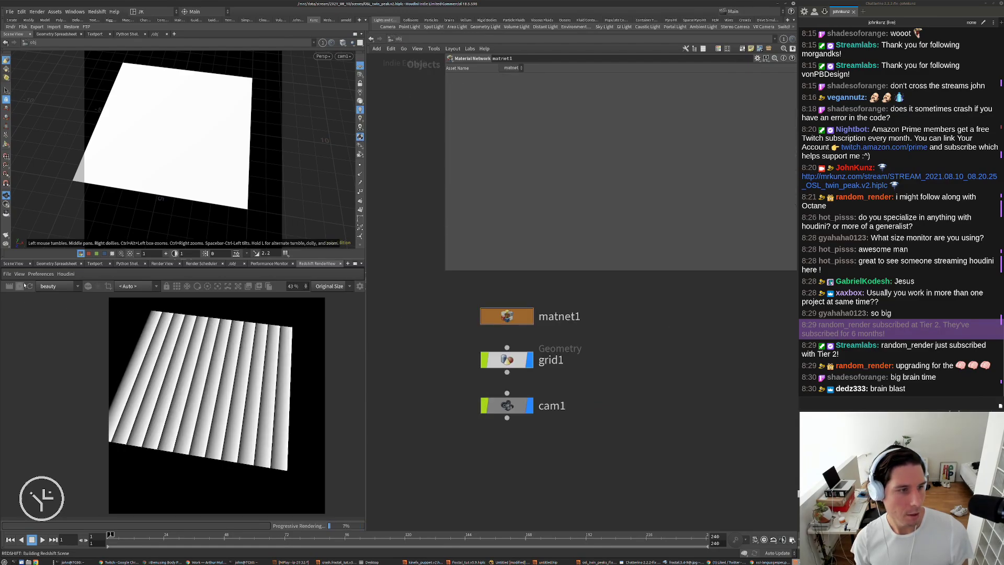
double_click(502, 360)
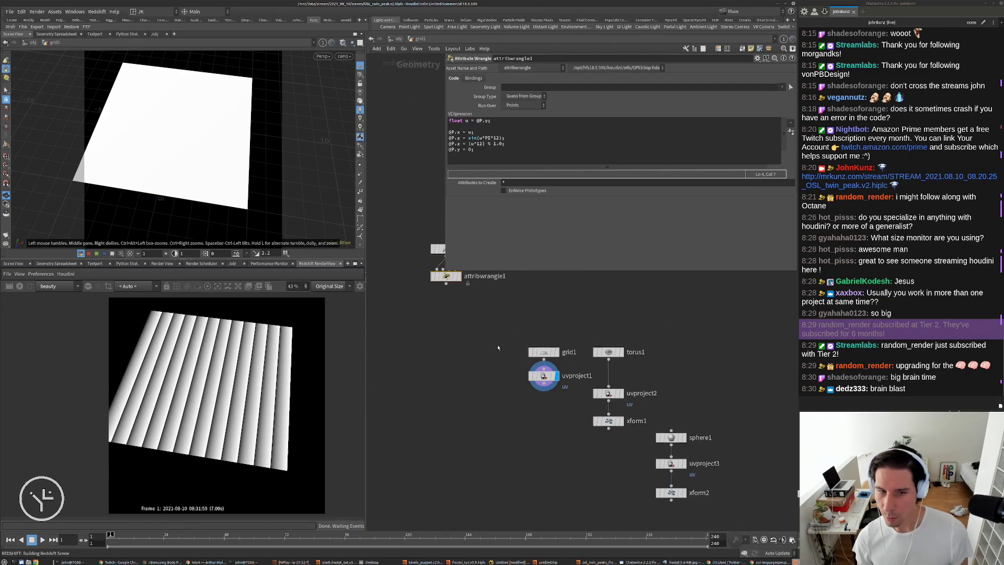
middle_drag(498, 347, 499, 476)
scroll(447, 435, up, 2)
click(462, 391)
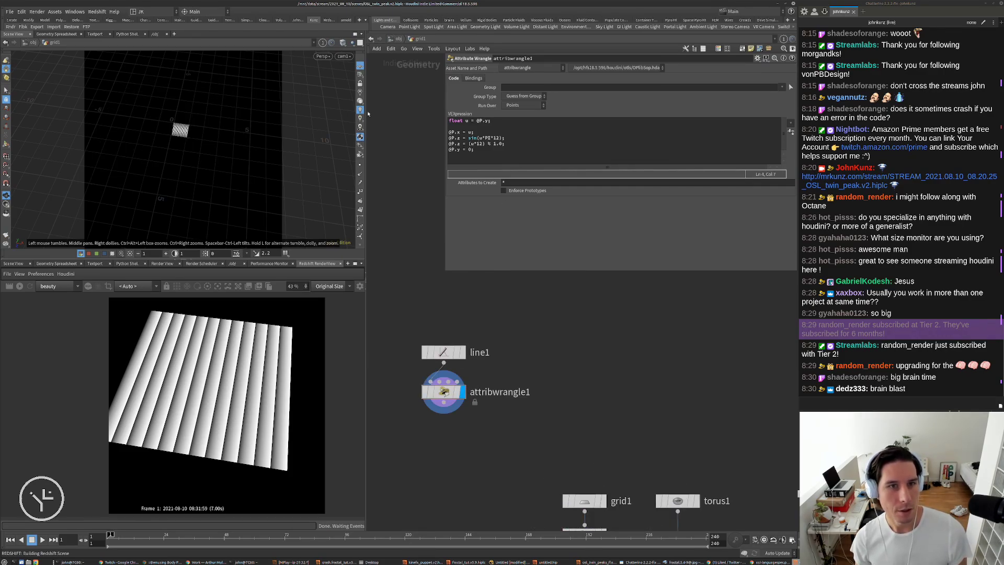
key(g)
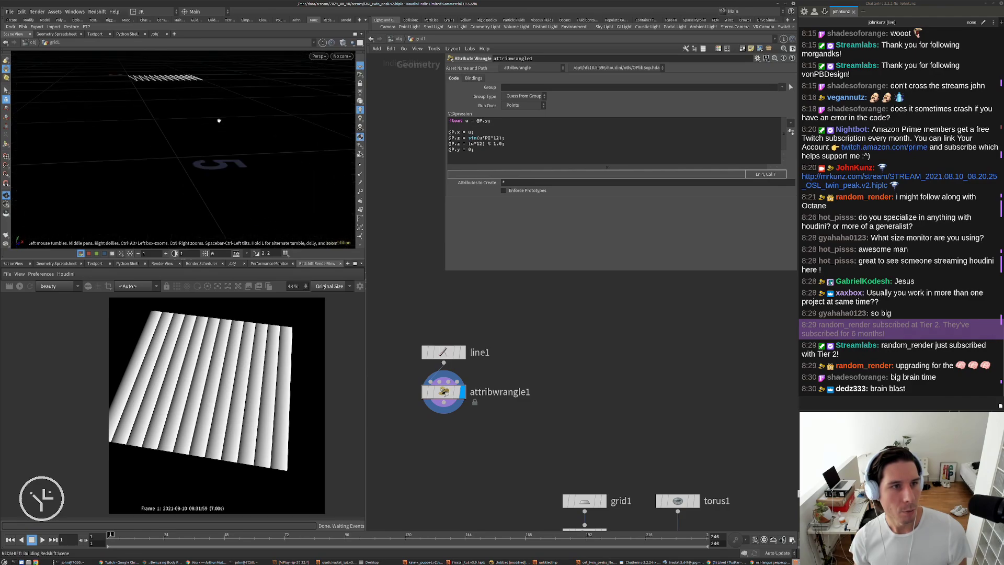
drag(265, 104, 246, 224)
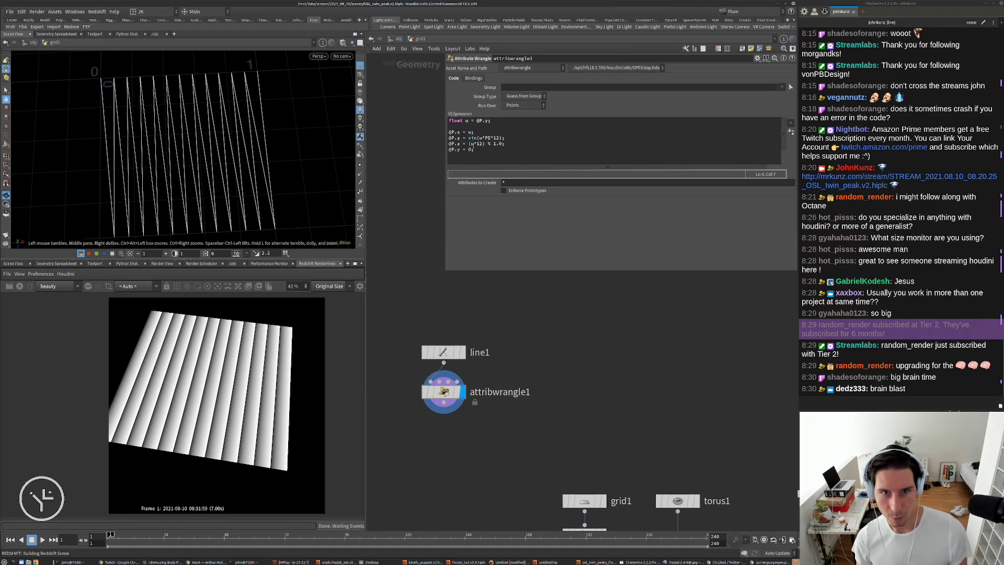
double_click(490, 144)
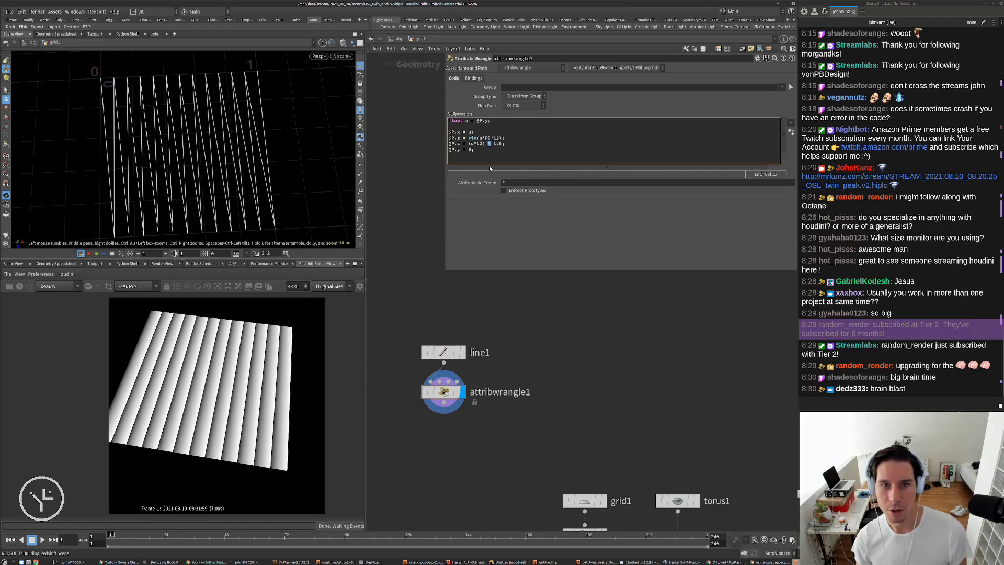
scroll(436, 219, down, 2)
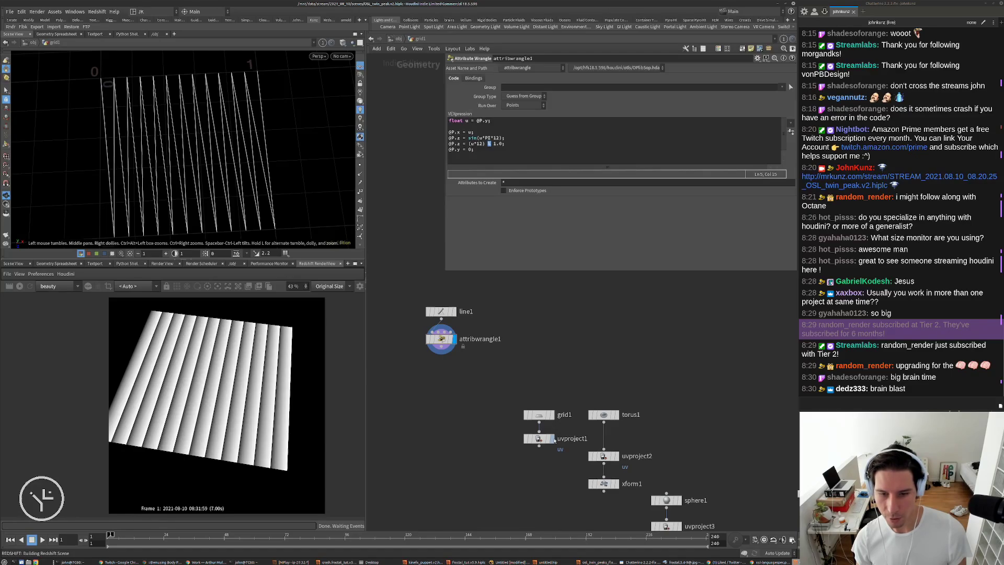
Display uvproject1 in the grid1 network and return to the rsOSL1 code inside redshift_vopnet1
click(551, 438)
click(390, 39)
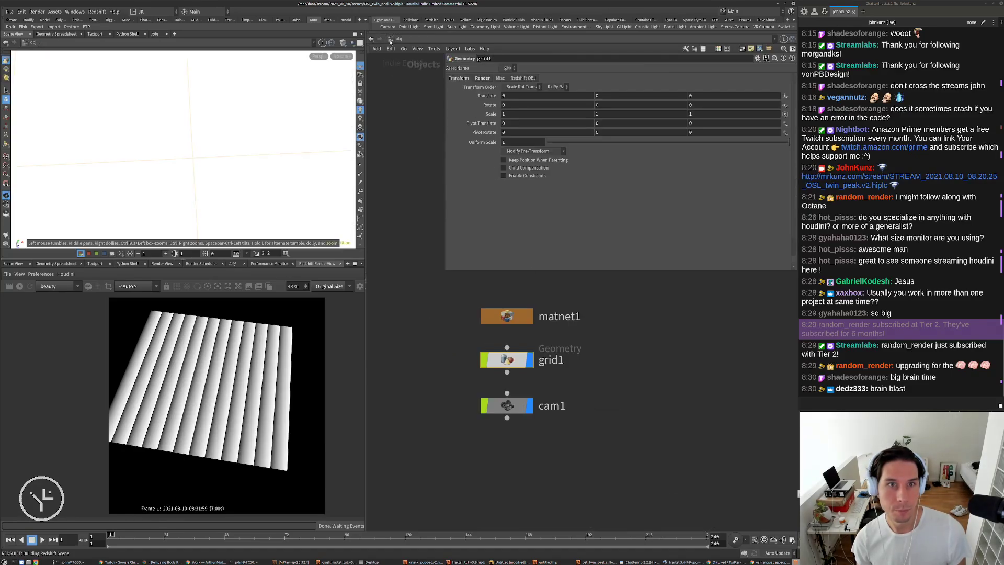
double_click(489, 317)
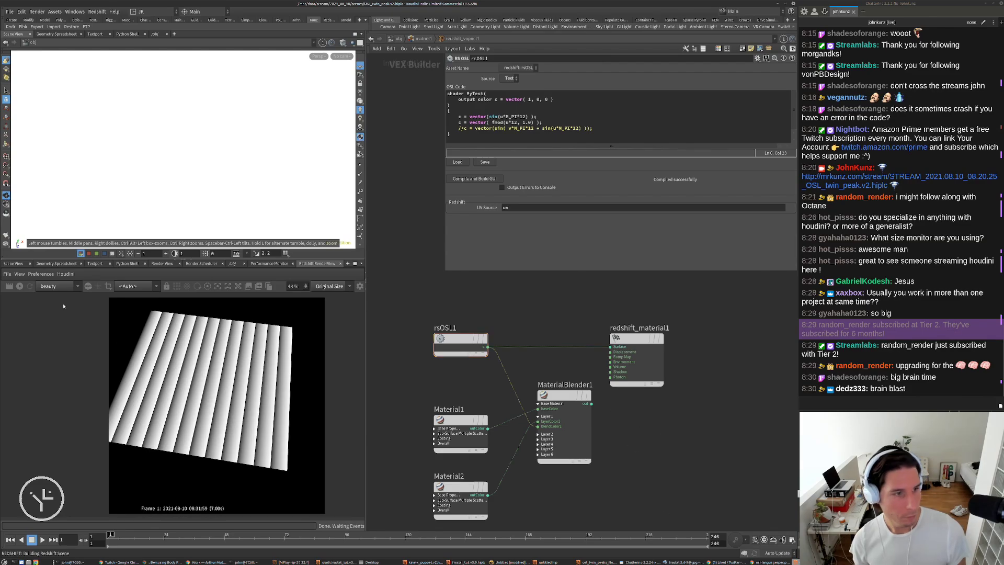
Set the viewport to look through cam1 and restart the Redshift render to inspect the fmod stripes up close
click(342, 56)
click(358, 95)
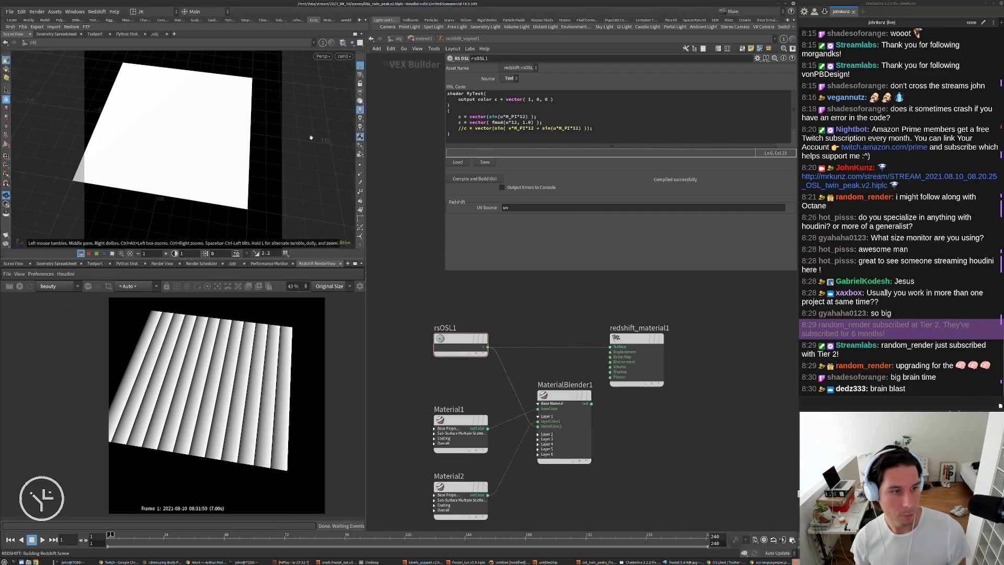
click(22, 287)
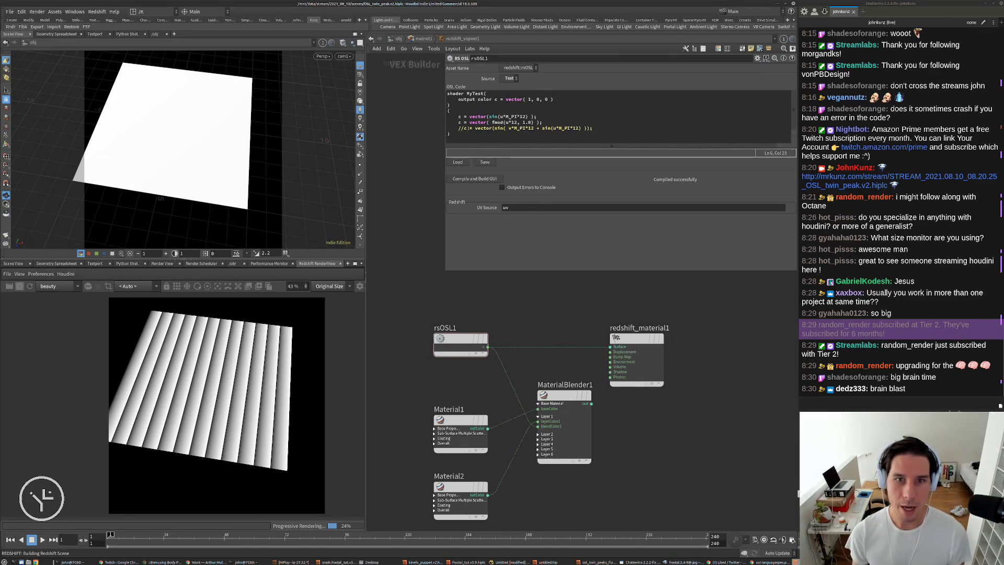
click(460, 128)
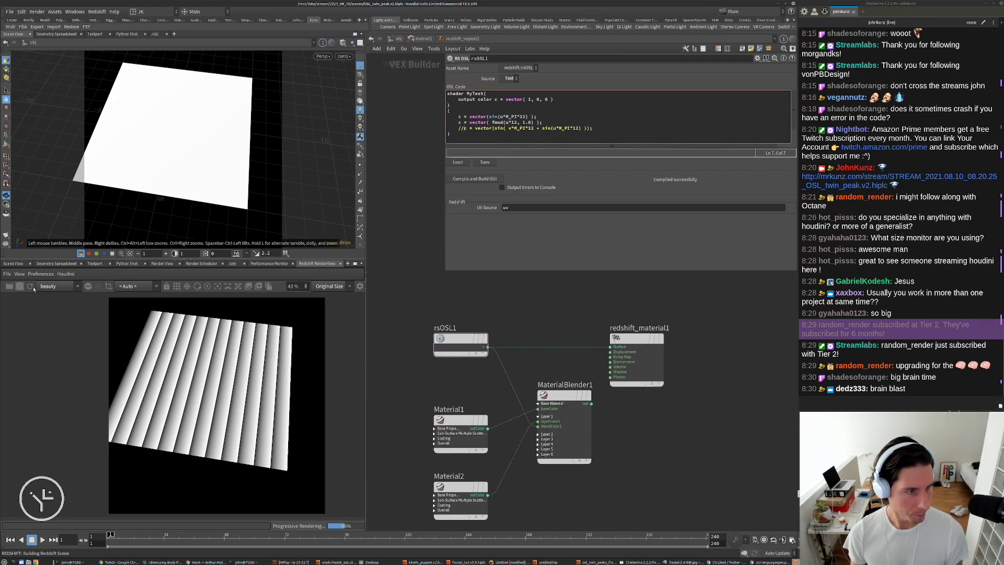
scroll(177, 404, up, 2)
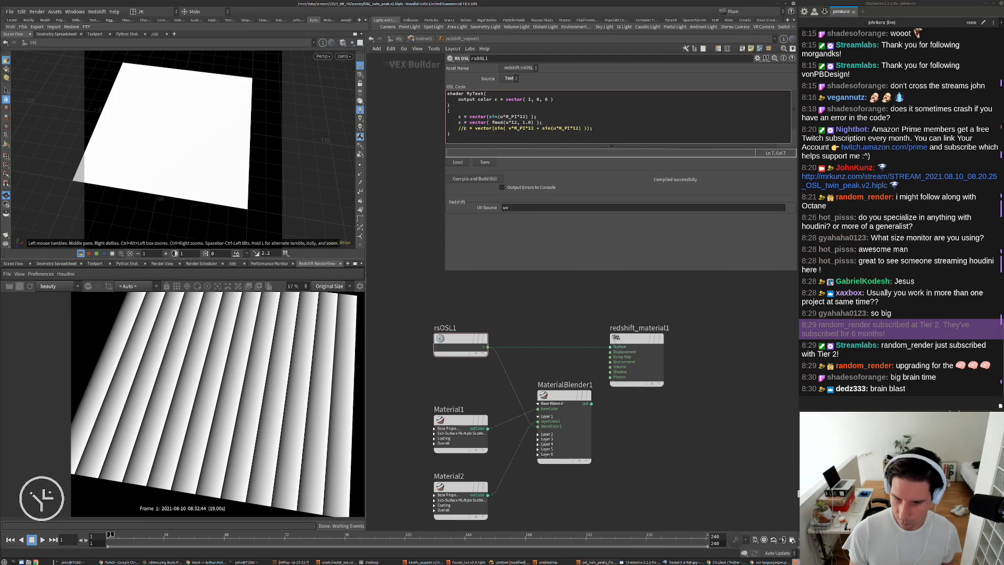
View the zigzag floor reference image in Chrome, return to Houdini and comment out the c = vector(sin(u*M_PI*12) ); line
click(734, 562)
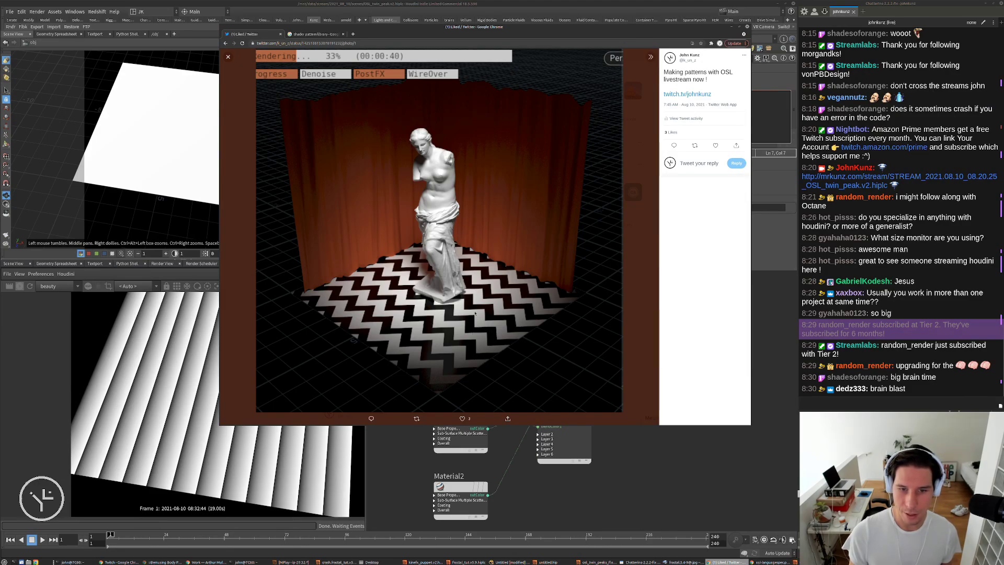
click(753, 485)
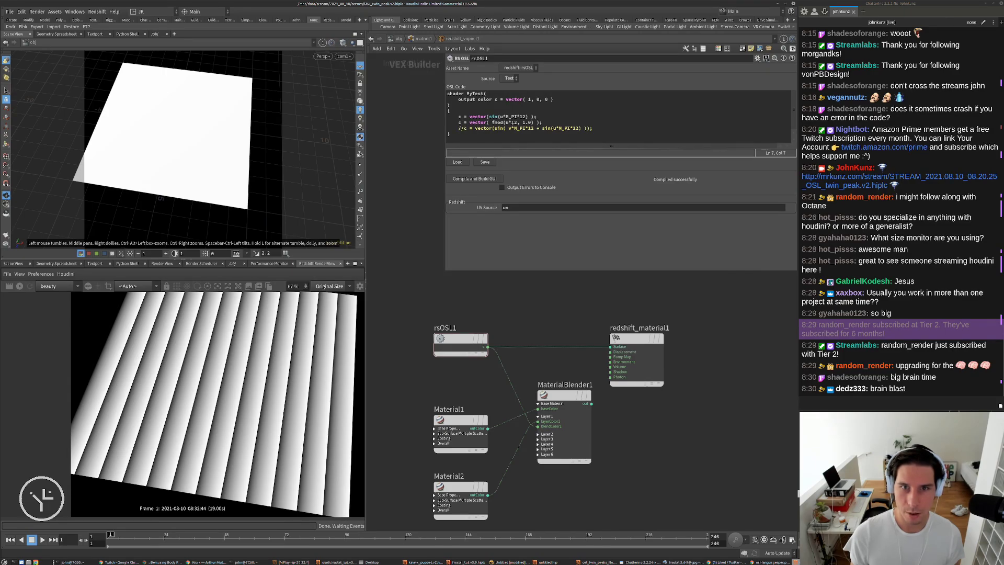
click(459, 116)
text(//)
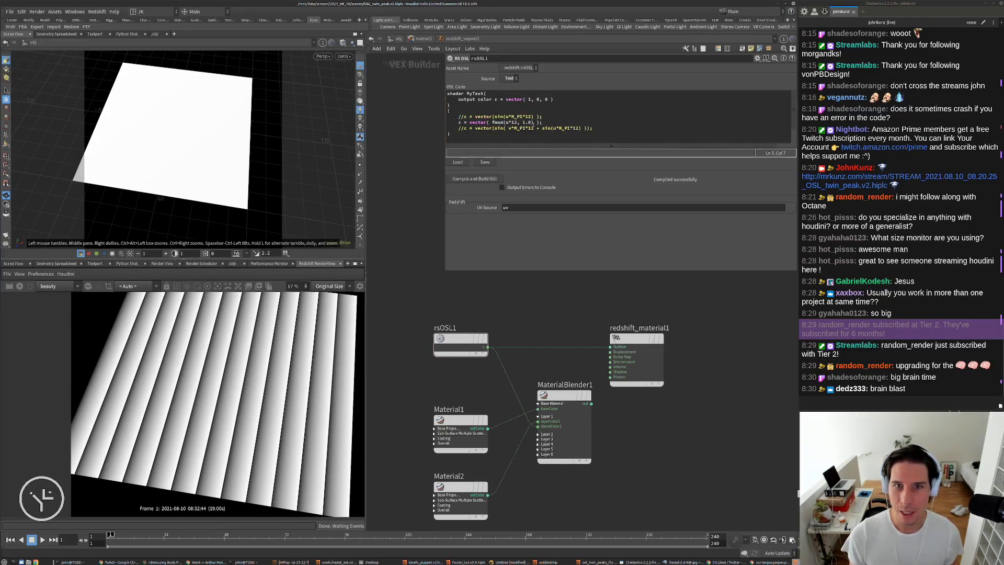
Subtract 0.5 from the fmod term so it reads fmod(u*12, 1.0)-0.5, recompile the shader and inspect the re-rendered stripes
click(533, 122)
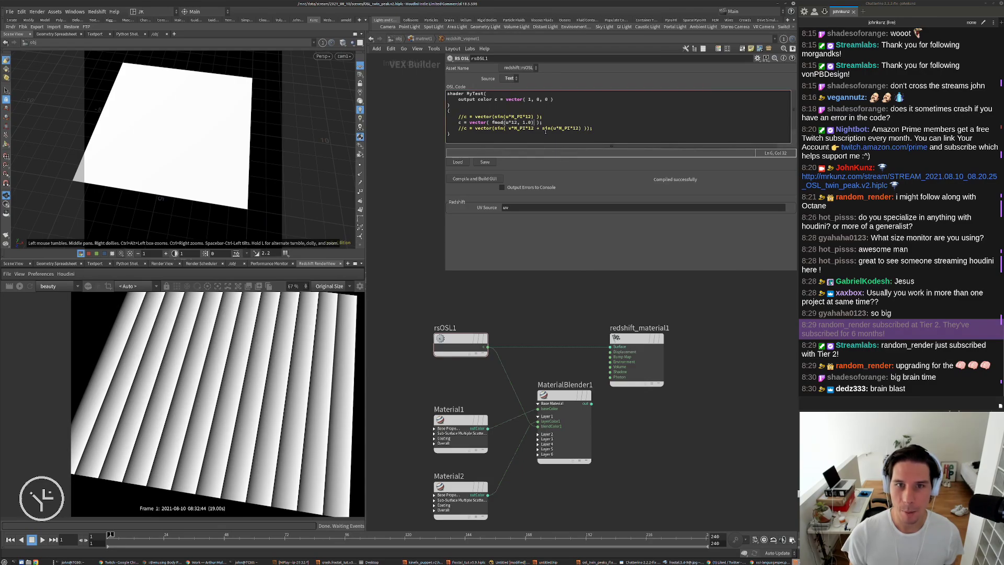
click(491, 123)
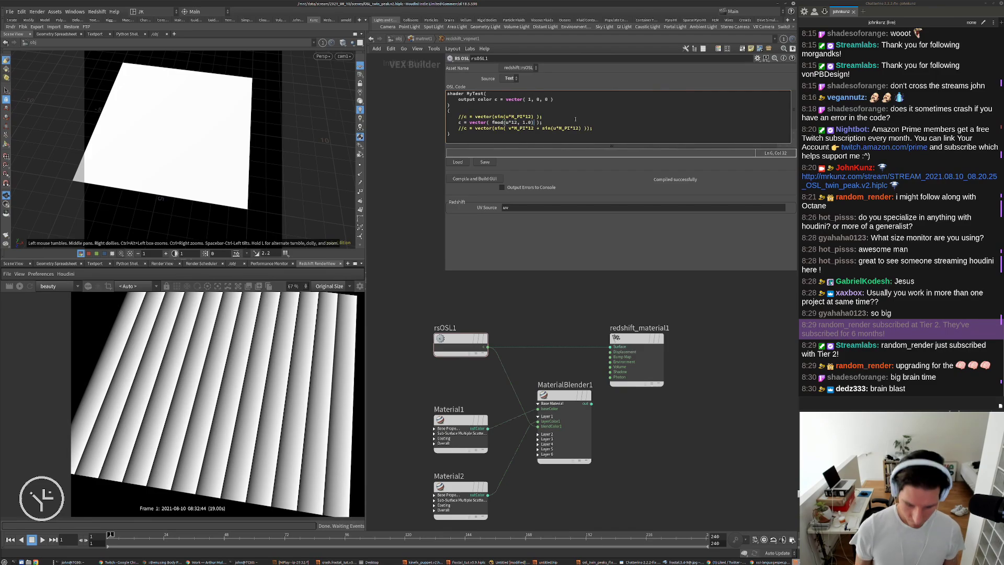
text(-0.5)
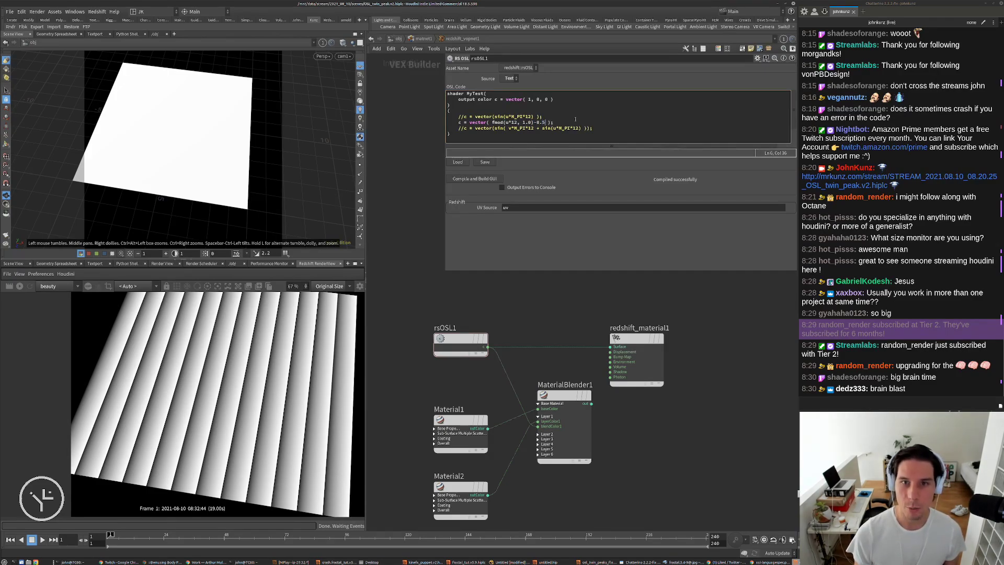
click(497, 179)
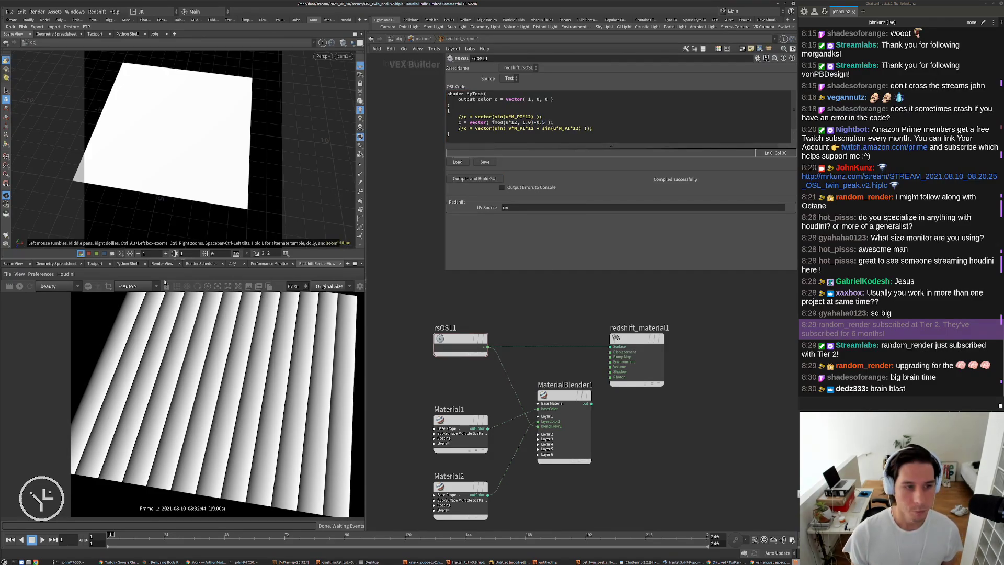
scroll(230, 368, up, 1)
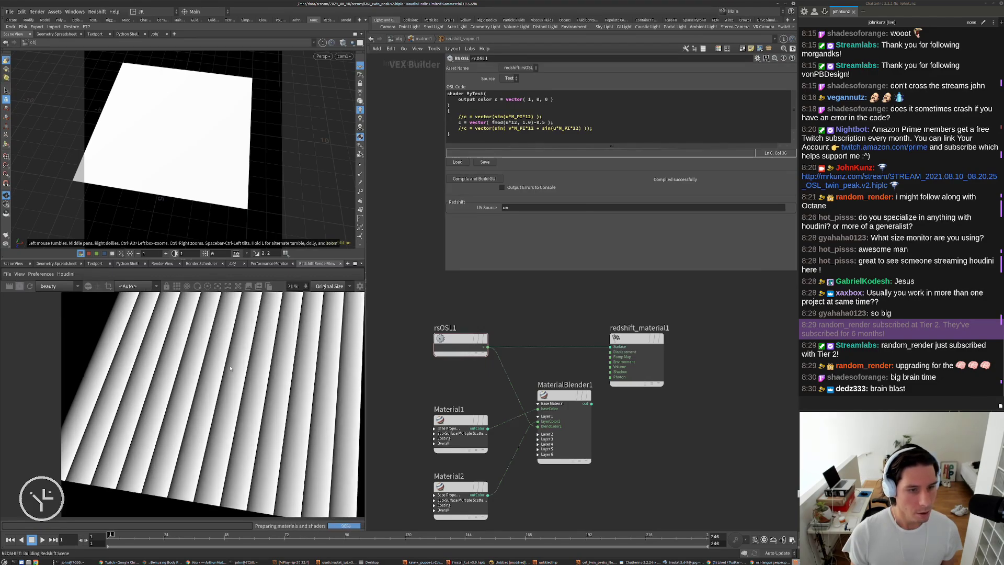
scroll(233, 366, up, 2)
scroll(219, 375, up, 1)
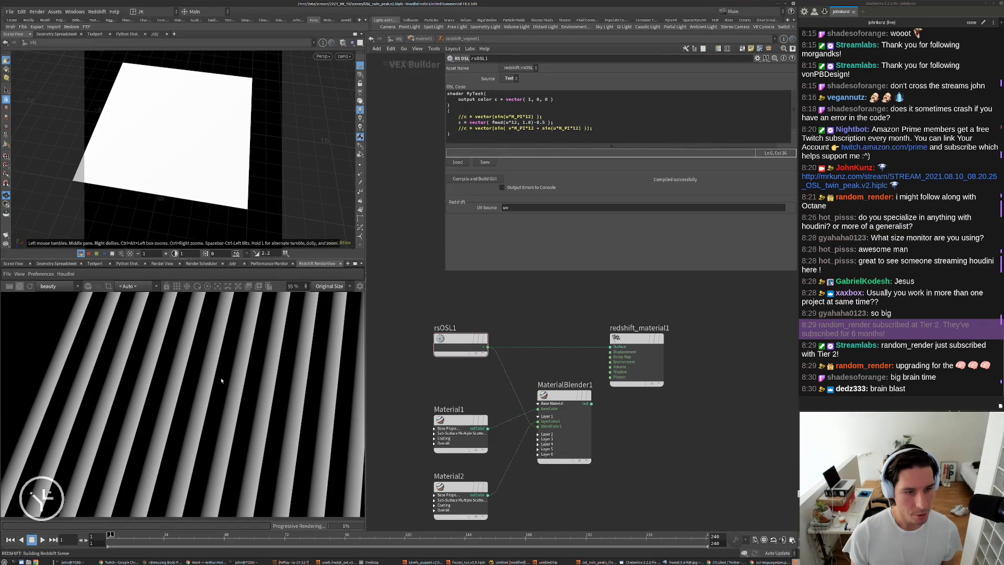
scroll(230, 388, down, 3)
scroll(286, 389, up, 2)
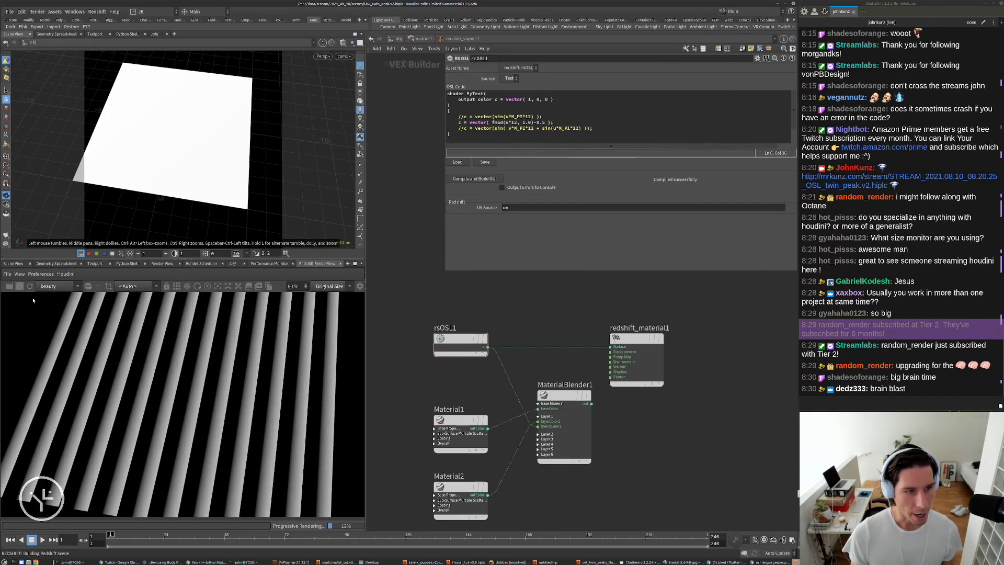
click(20, 287)
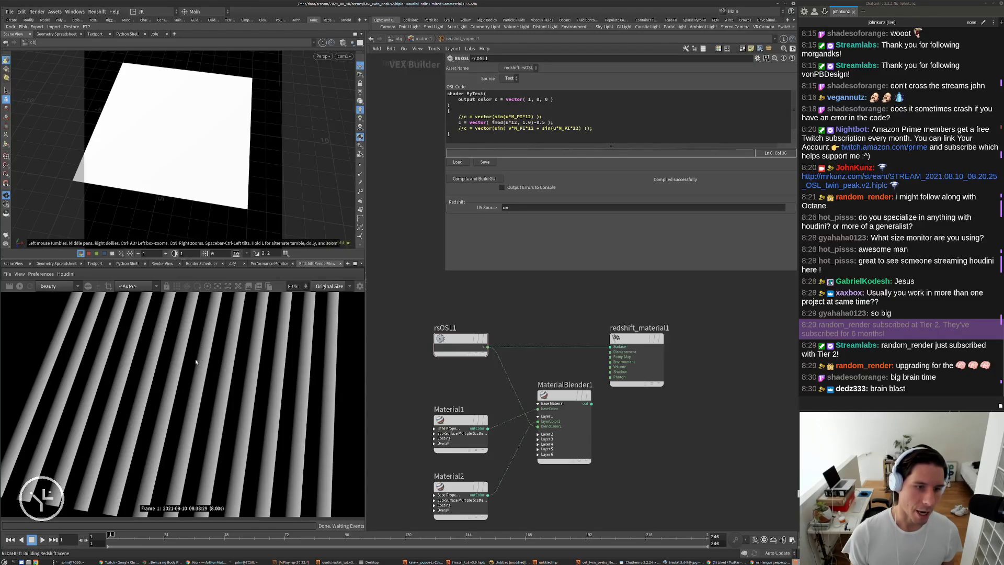
scroll(197, 354, down, 2)
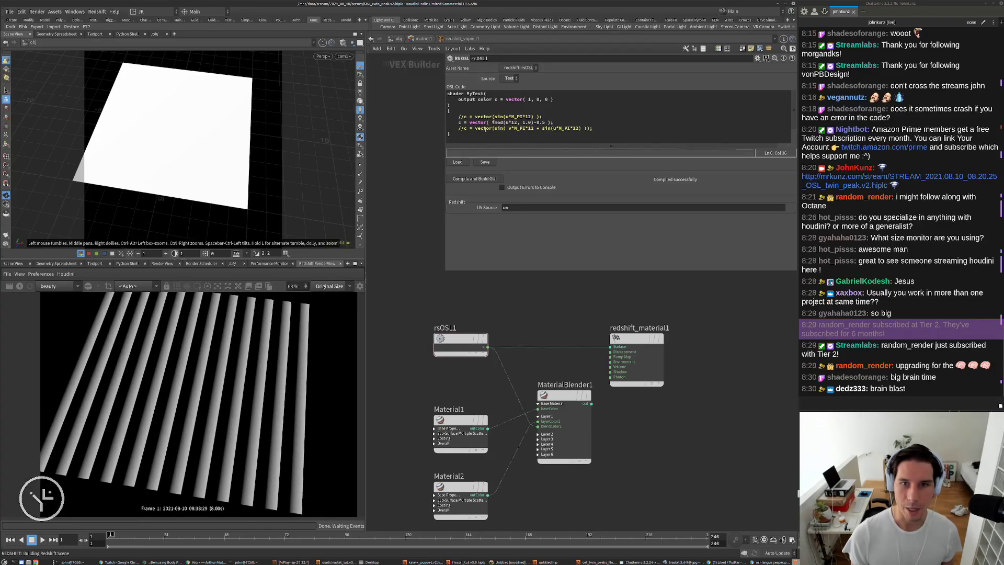
Comment out the fmod line, enable the sin( v*M_PI*12 + sin(u*M_PI*12) ) line, recompile and compare the rendered waves with the Chrome reference image
click(459, 122)
text(//)
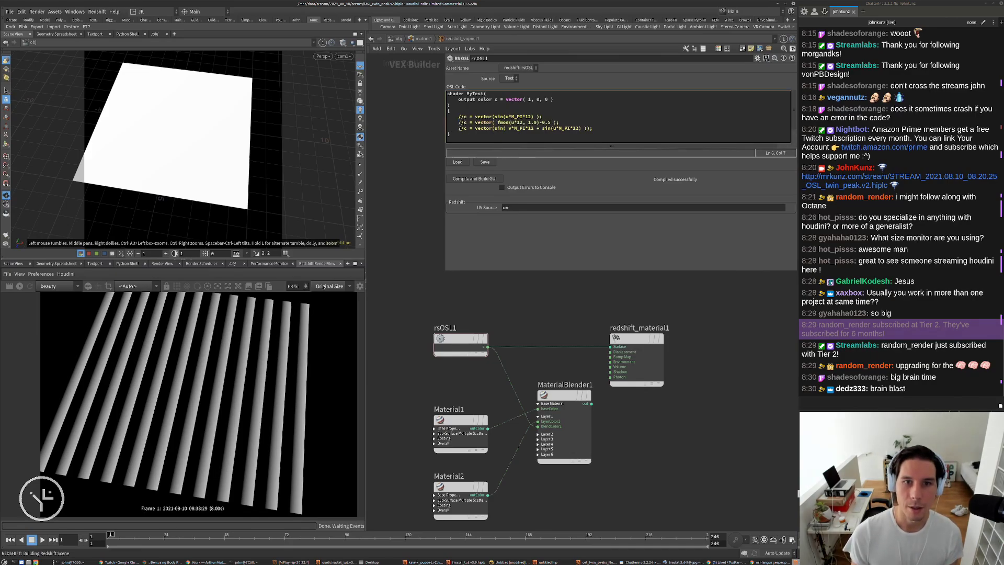
key(Down)
key(BackSpace)
key(BackSpace)
click(491, 191)
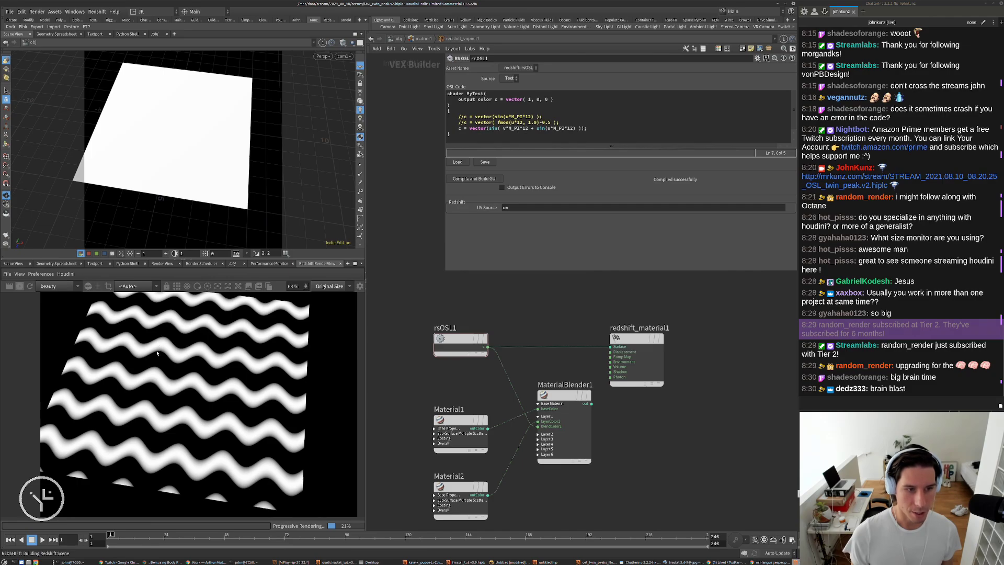
scroll(238, 382, up, 1)
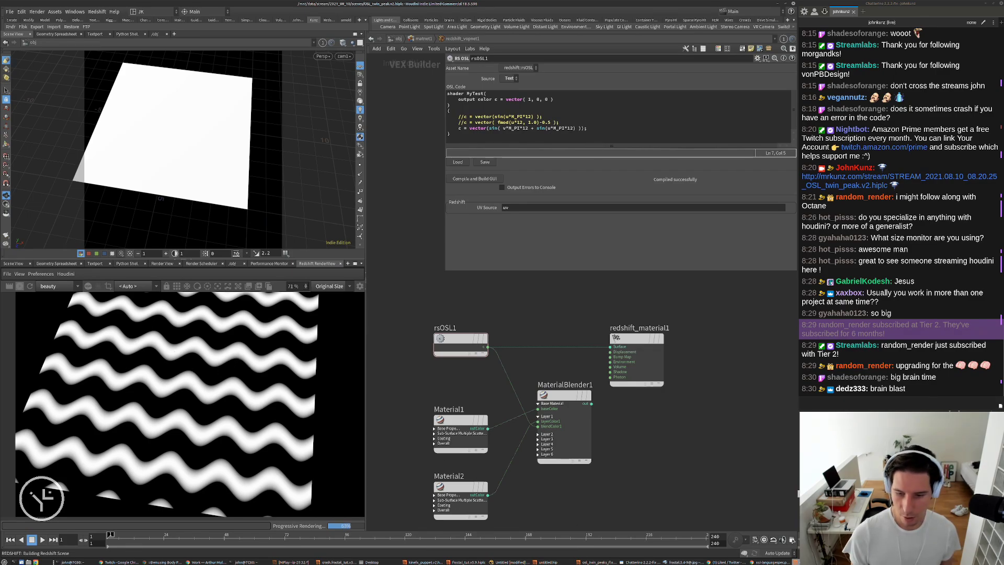
click(724, 562)
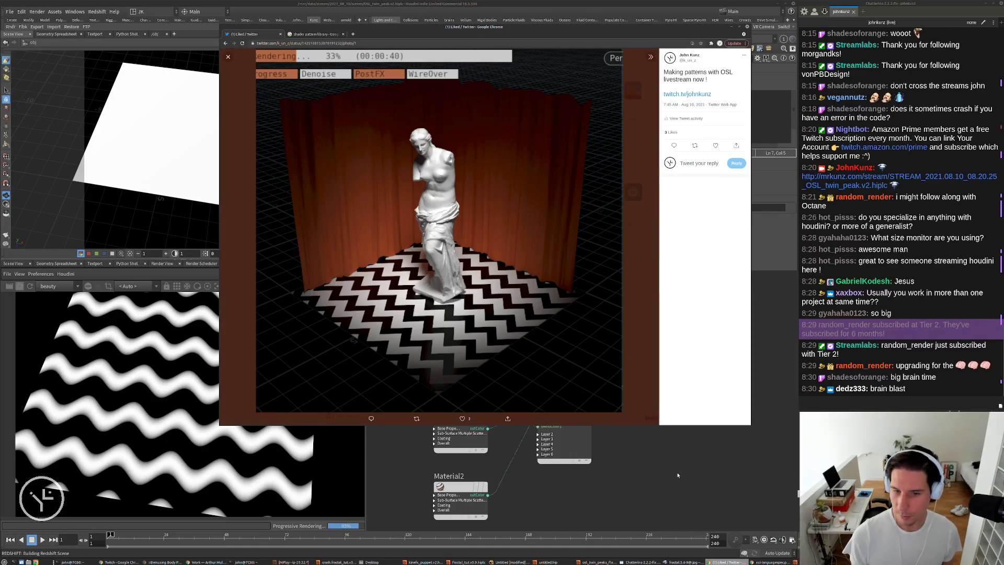
key(alt+Tab)
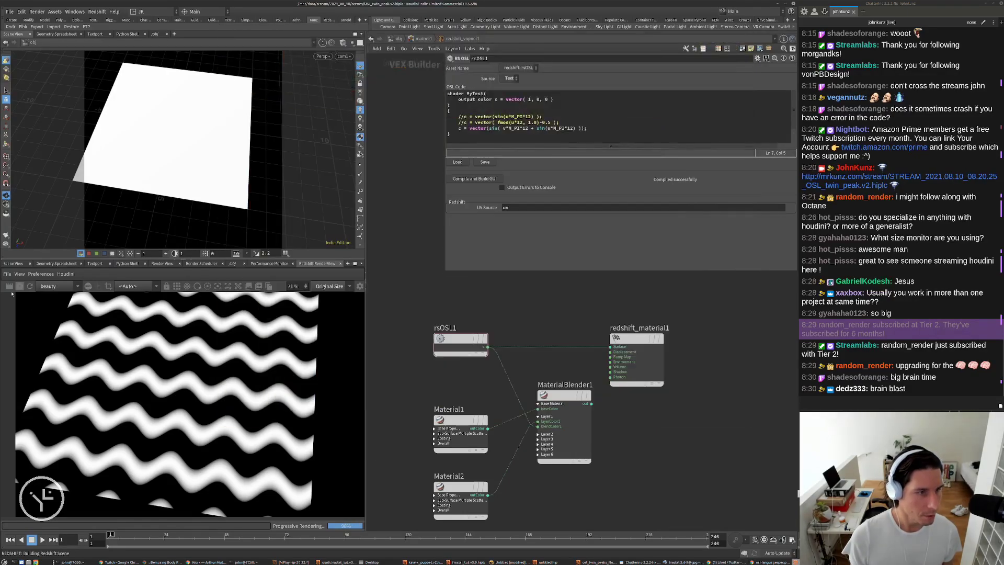
Comment out the nested sine line again, re-enable the fmod line, and recompile and re-render the shader
click(458, 127)
text(//)
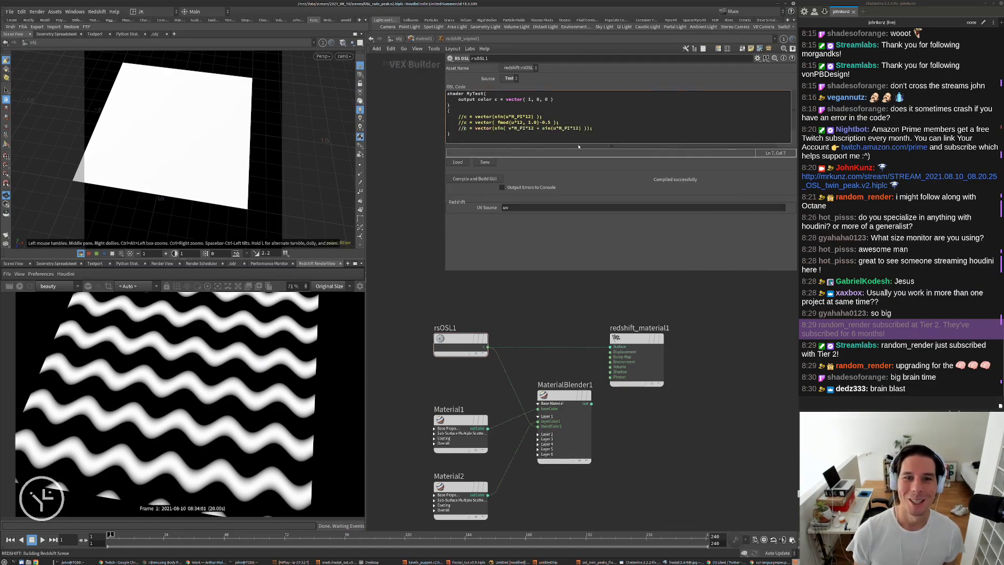
key(Up)
key(BackSpace)
key(BackSpace)
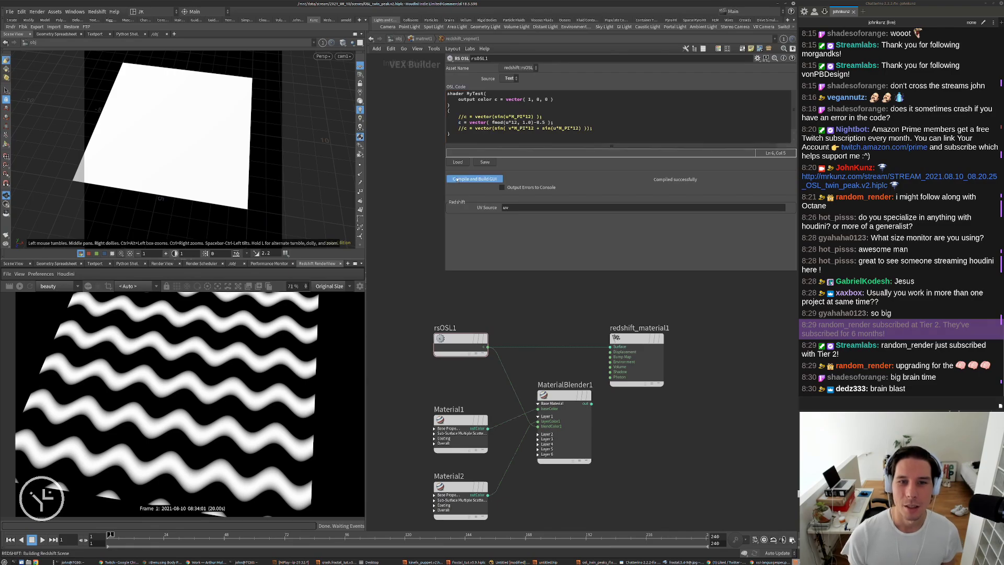
click(14, 285)
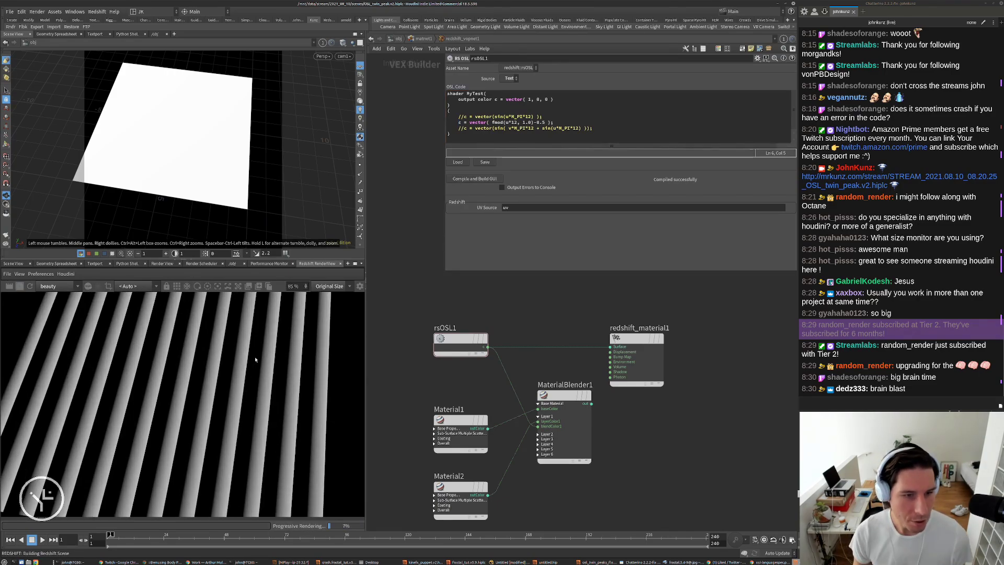
scroll(235, 366, down, 1)
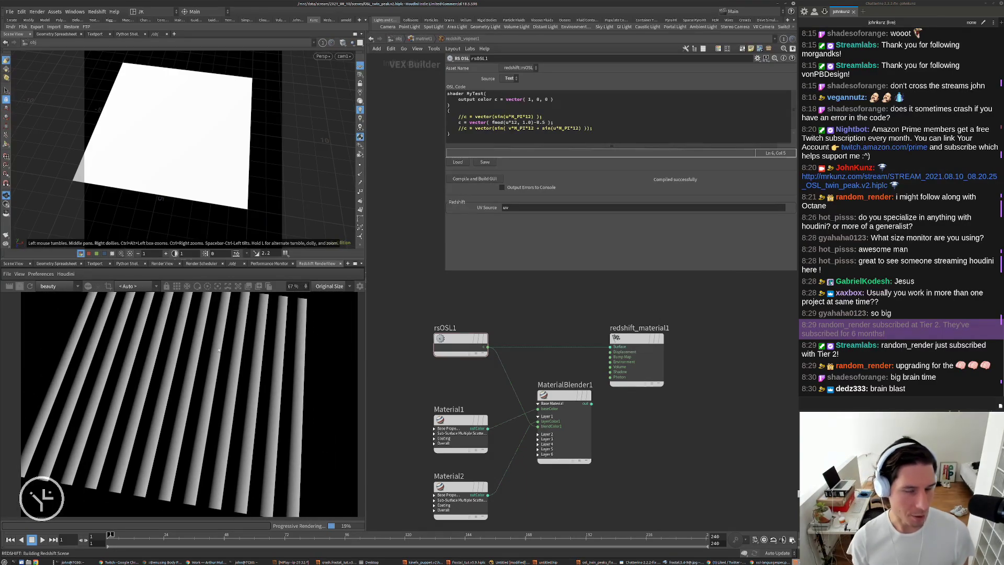
Wrap the fmod expression as abs(fmod(u*12, 1.0)-0.5), recompile the shader and inspect the rendered stripes up close
click(491, 122)
text(abs()
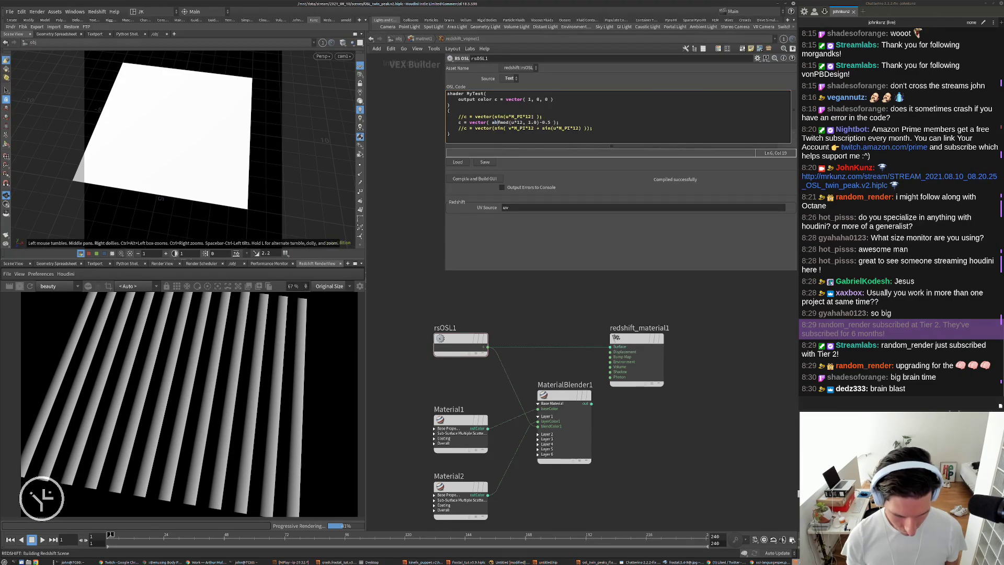
key(End)
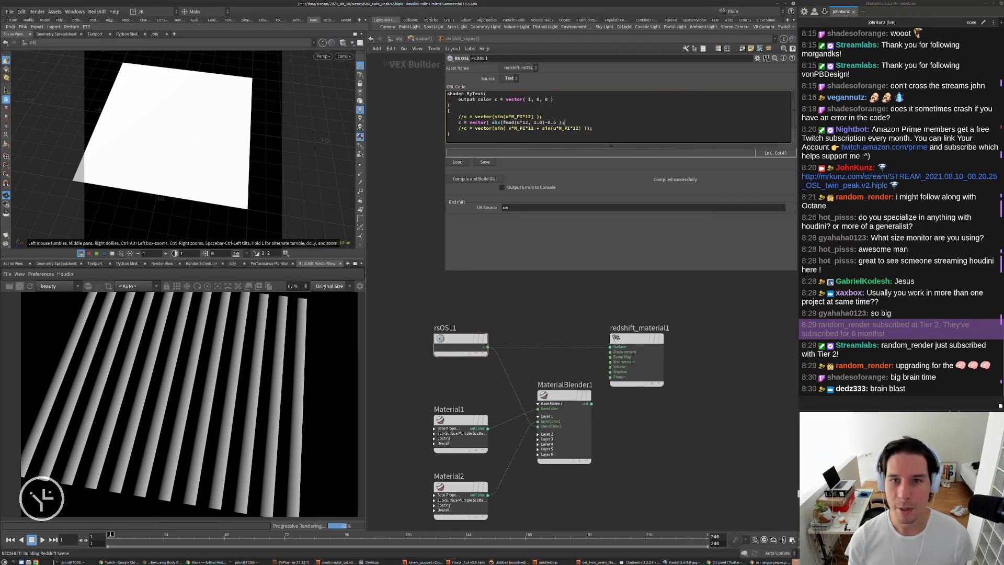
text())
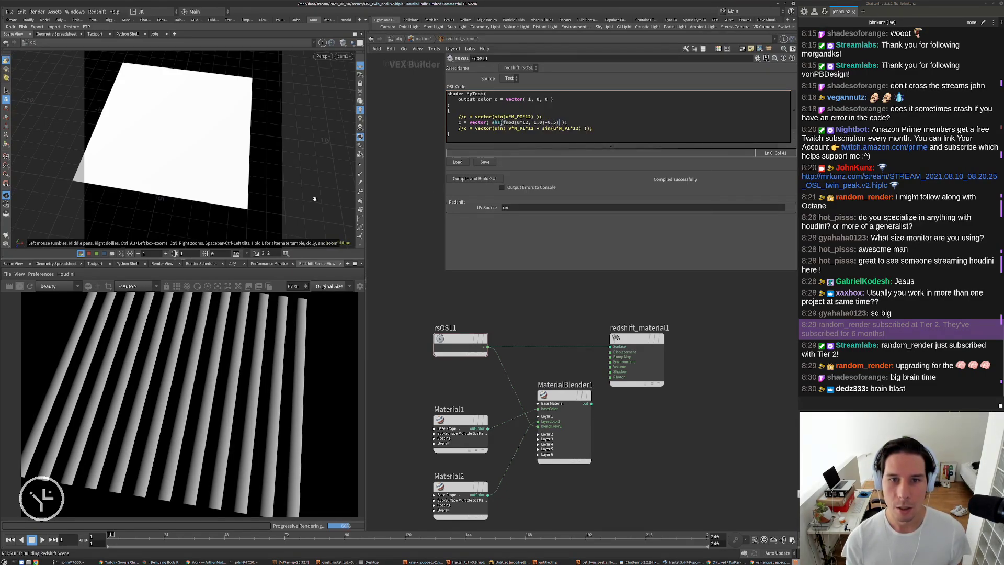
click(462, 178)
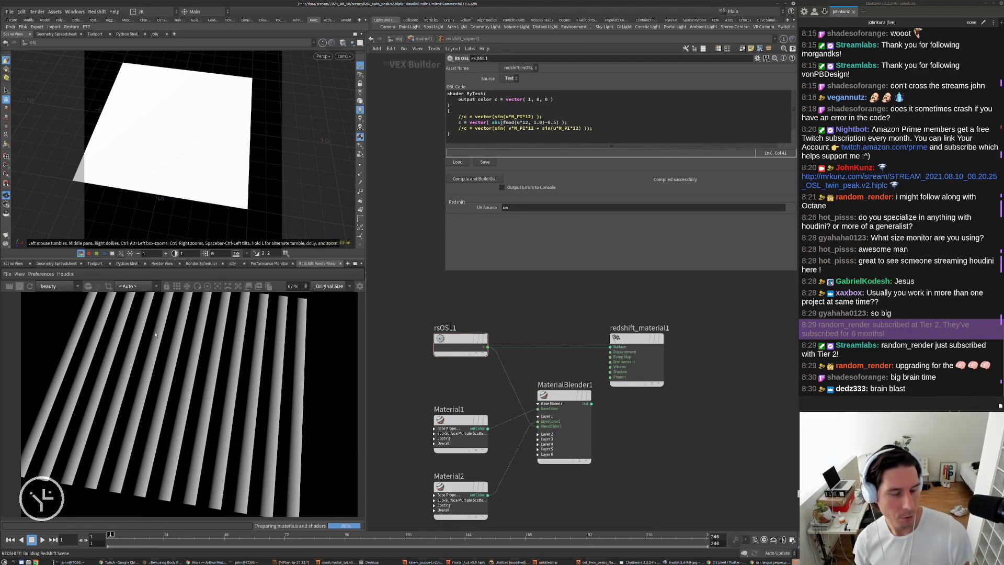
scroll(152, 337, up, 2)
scroll(154, 368, up, 5)
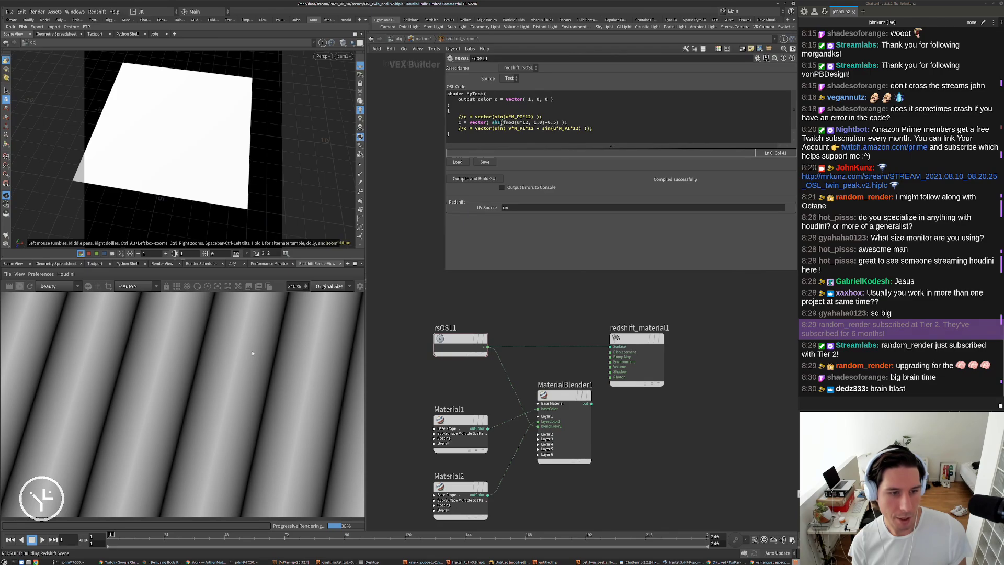
scroll(229, 372, down, 6)
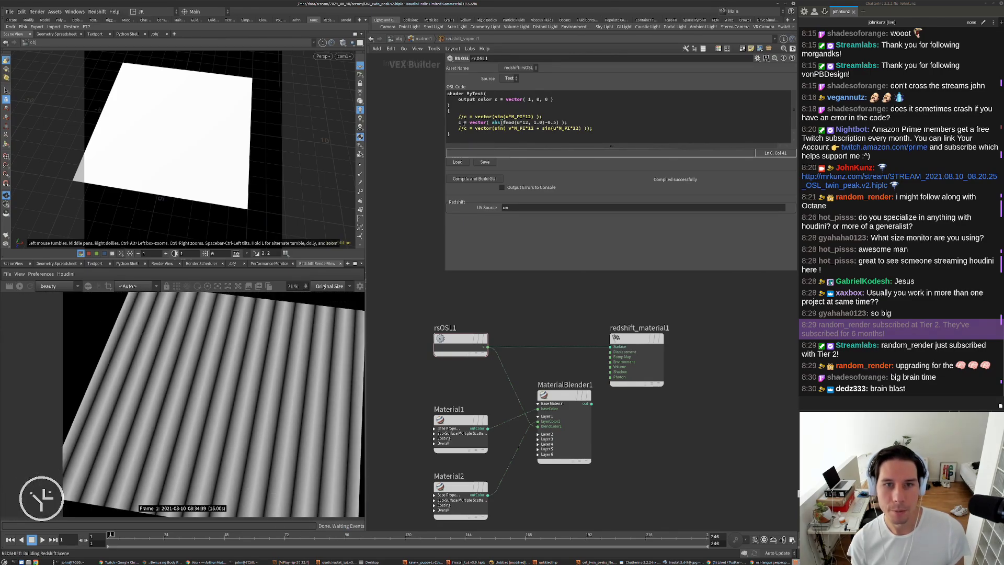
Extend the active line to c = vector(sin(v + abs(fmod(u*12, 1.0)-0.5) )); then recompile and inspect the whole rendered plane
click(490, 123)
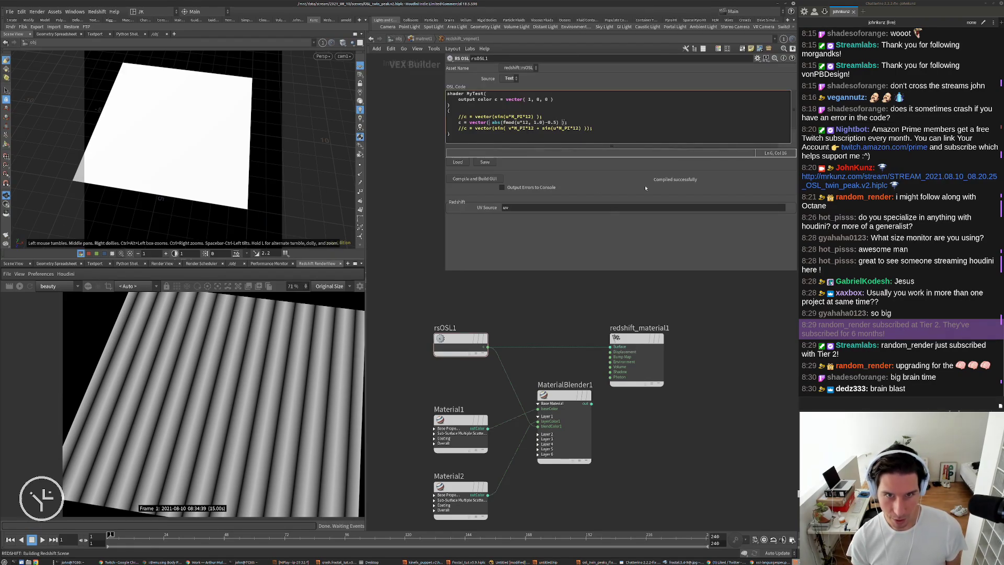
text(v)
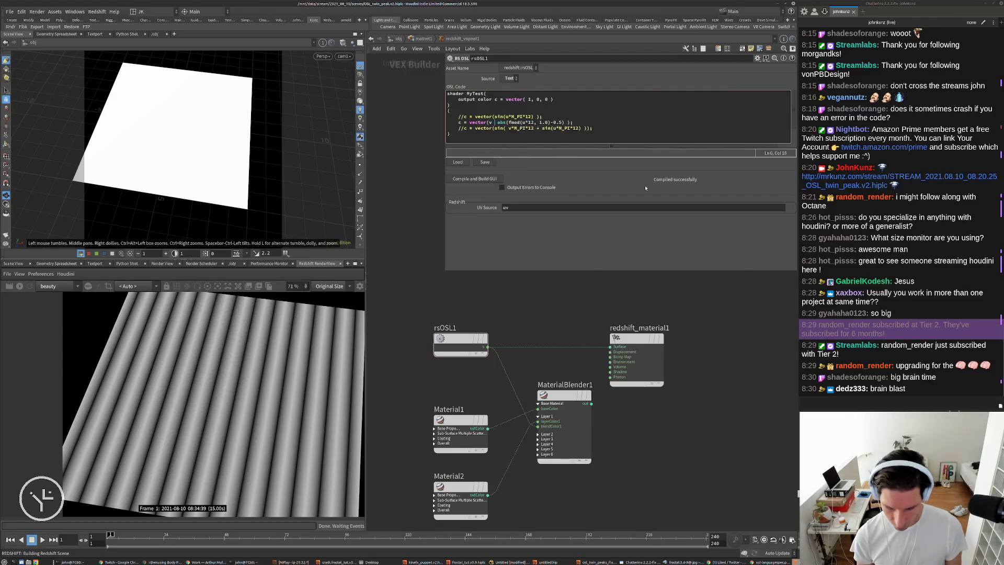
text( +)
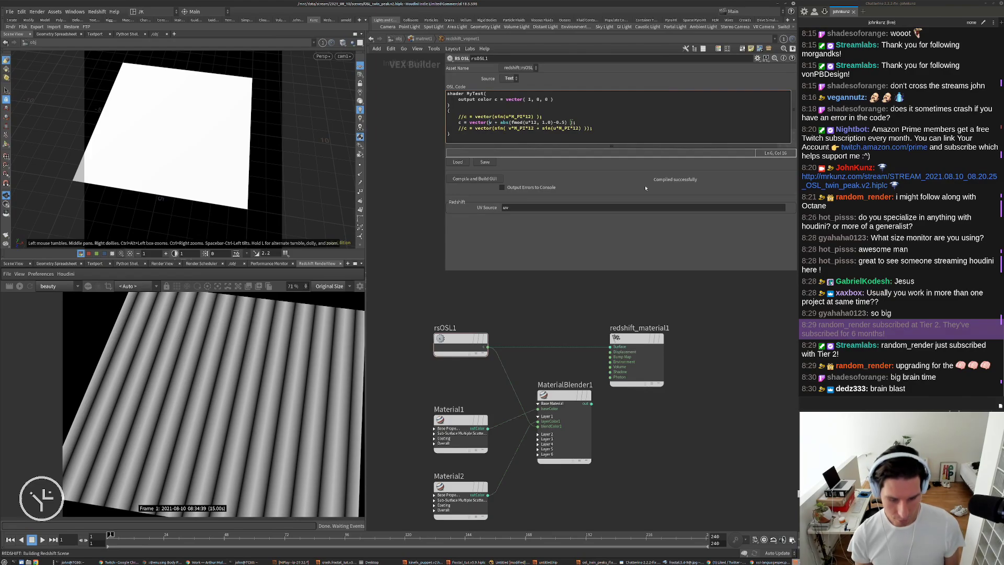
text(sin()
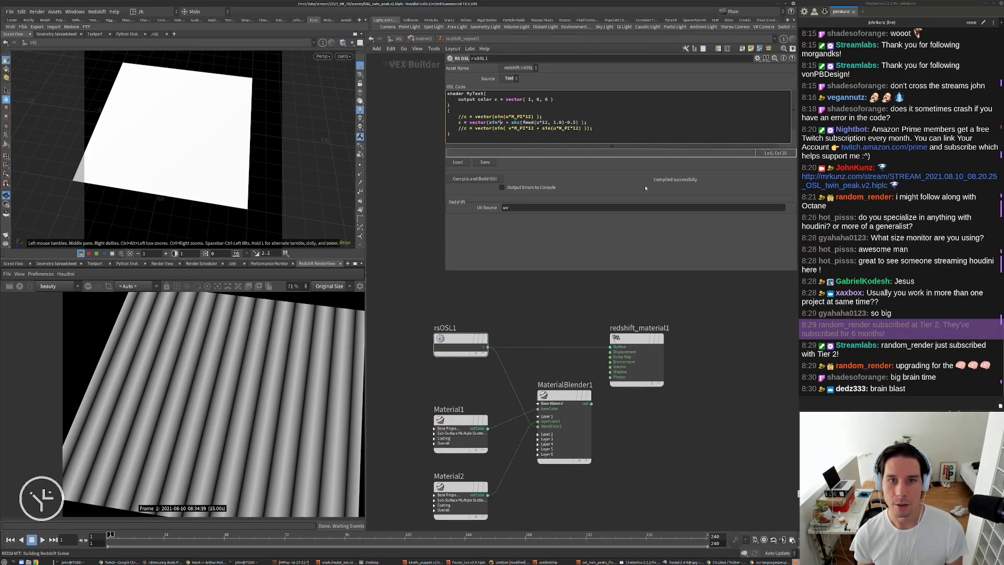
key(End)
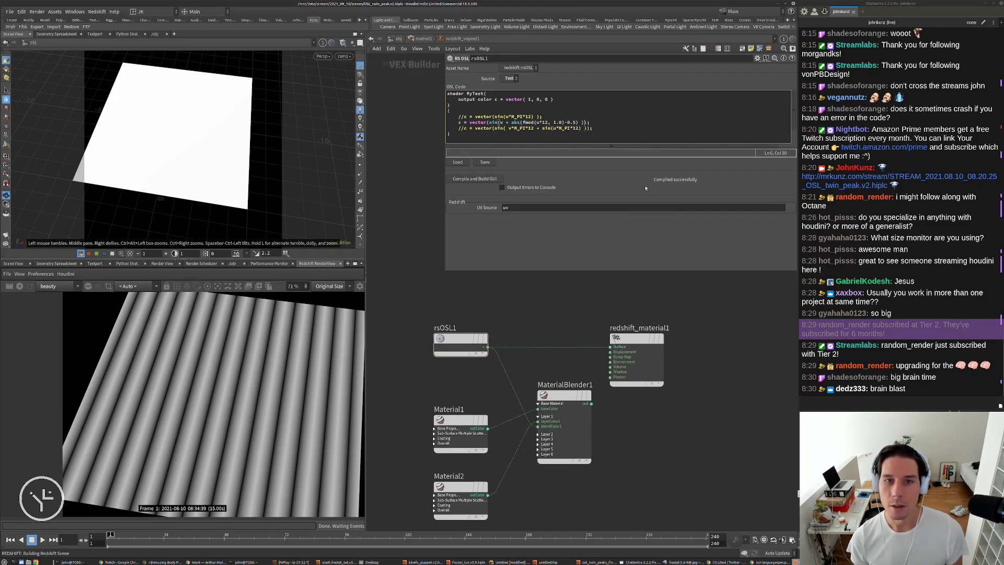
click(486, 179)
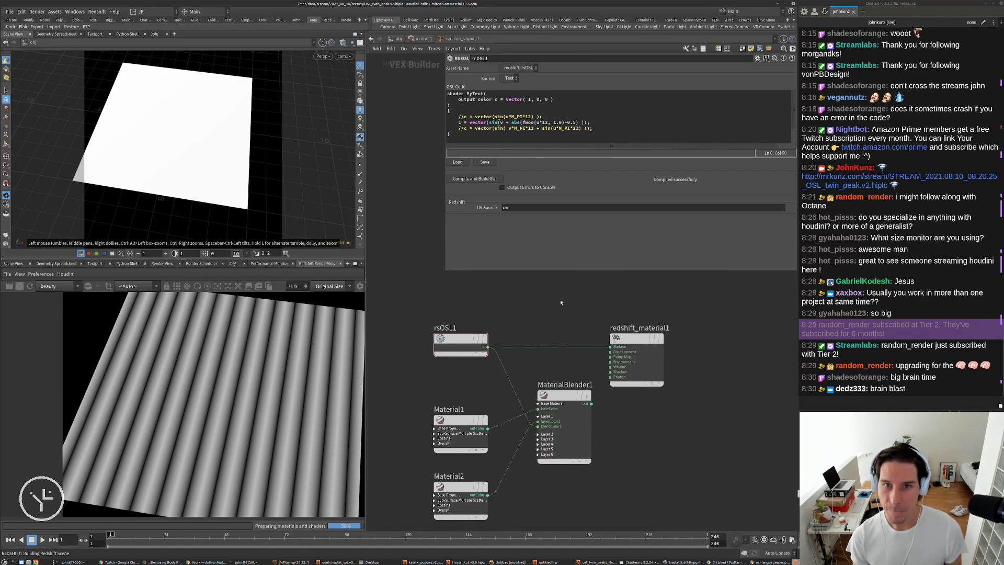
scroll(135, 393, down, 3)
scroll(115, 325, up, 1)
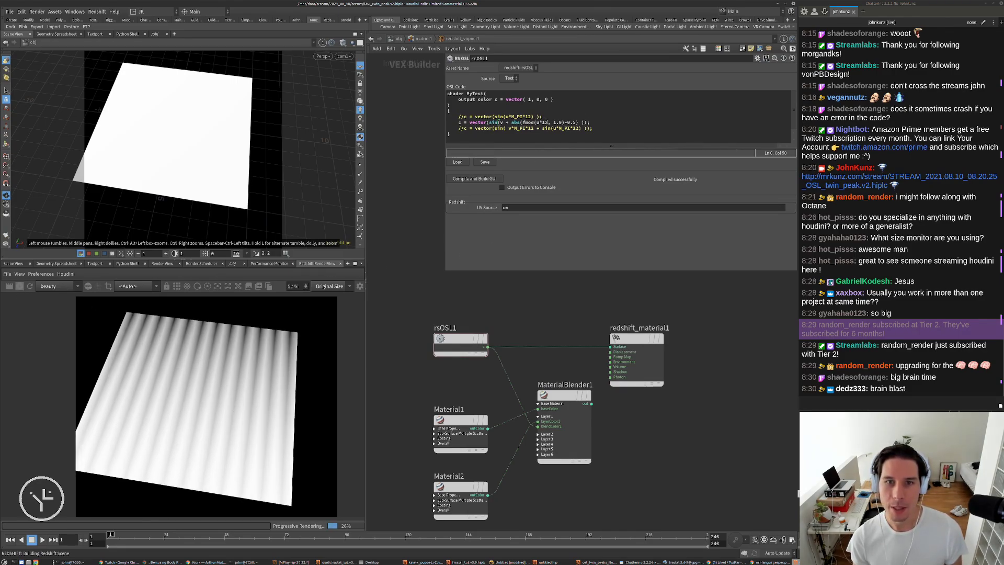
Change the v term in the active line to v*M_PI*12, recompile, and compare the rendered stripes with the Chrome reference image
click(501, 122)
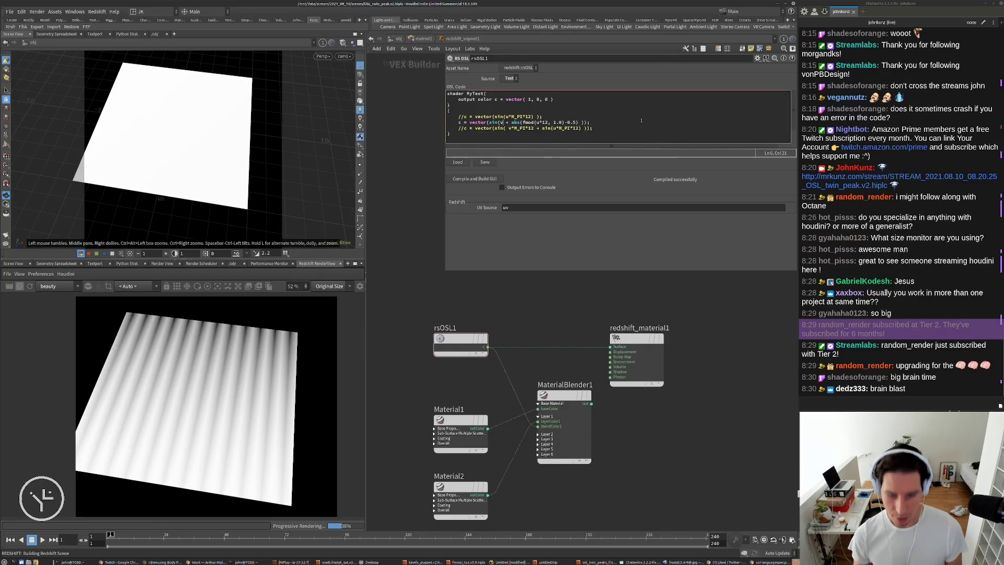
text(*)
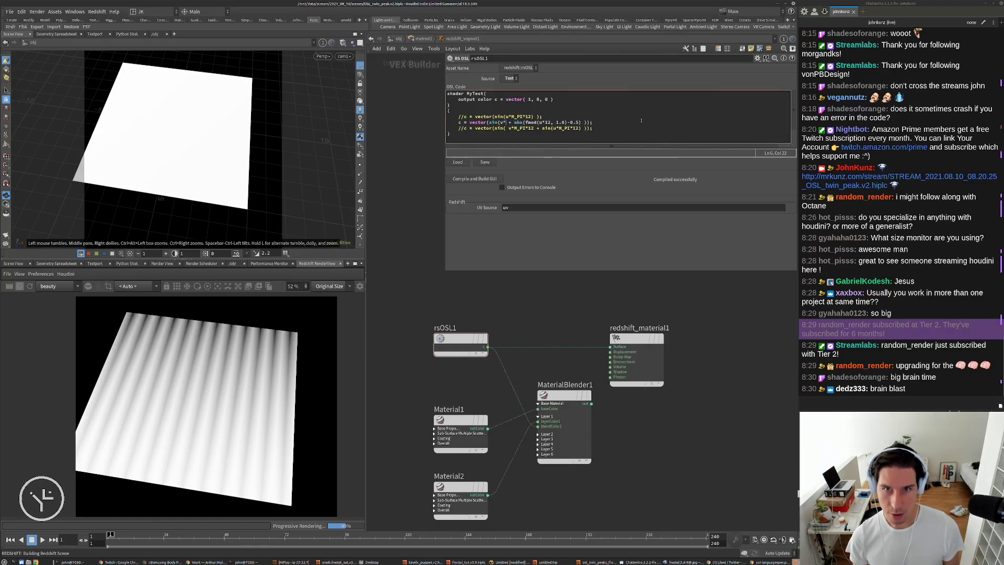
text(M_PI)
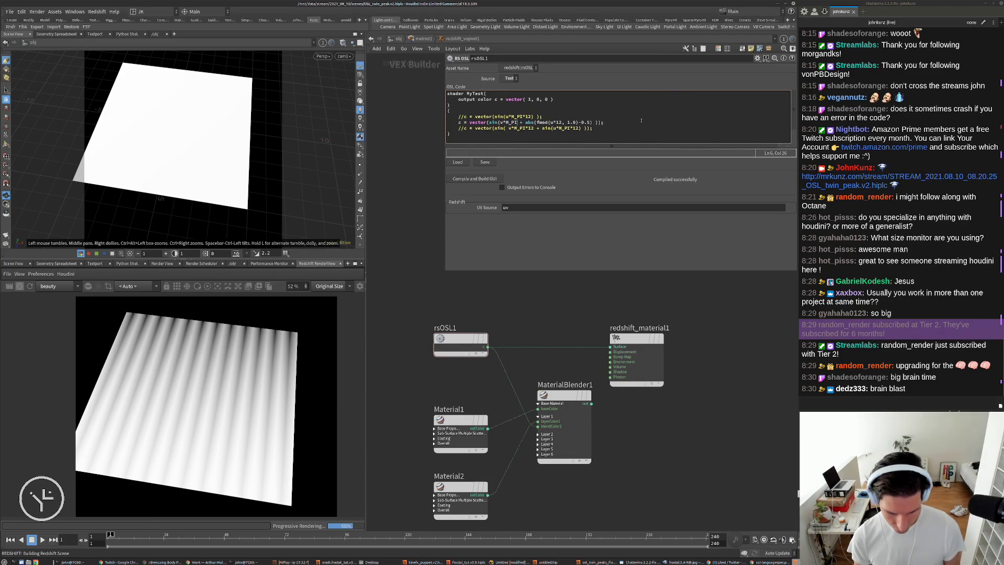
text(*12)
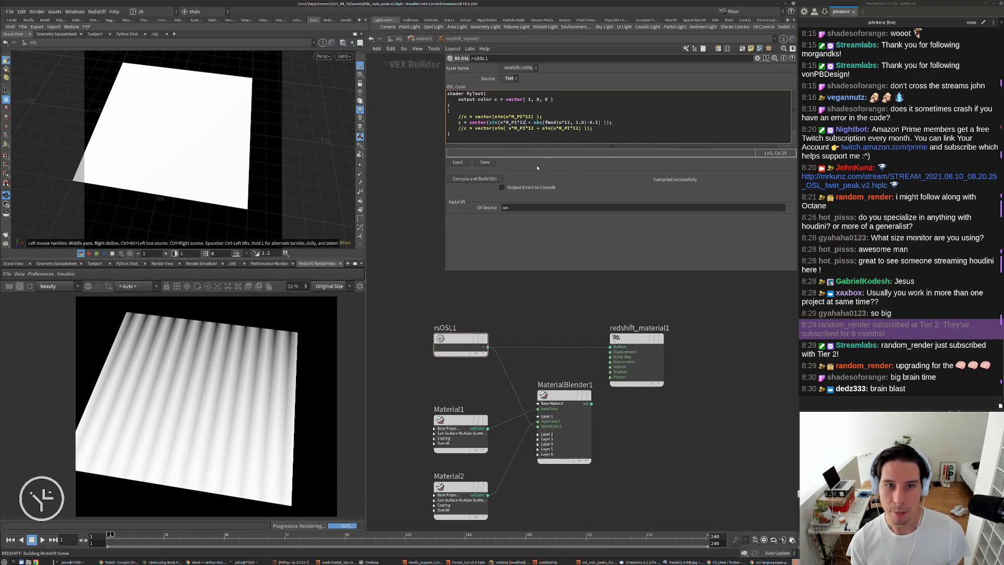
click(488, 178)
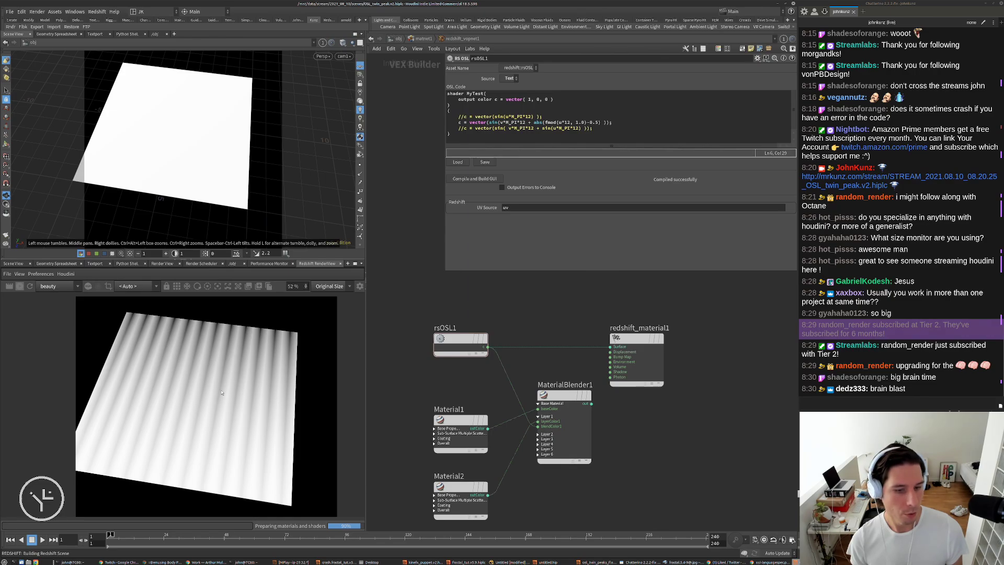
scroll(187, 394, up, 3)
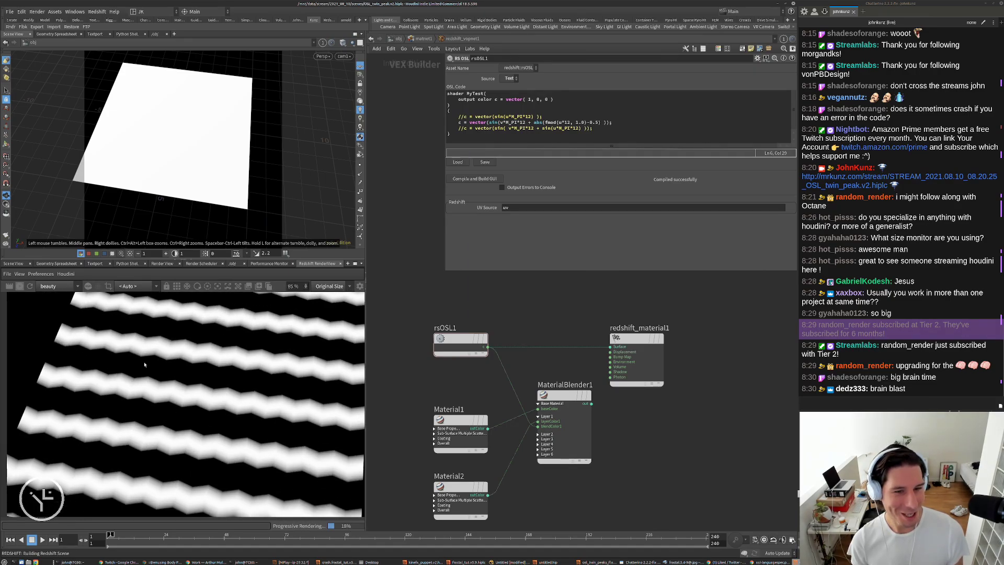
scroll(145, 364, down, 3)
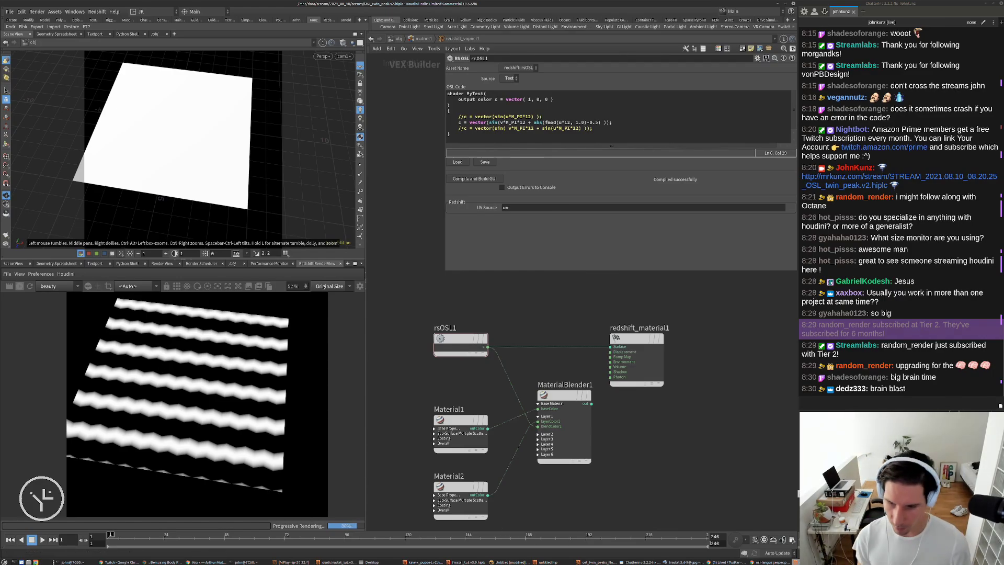
click(726, 562)
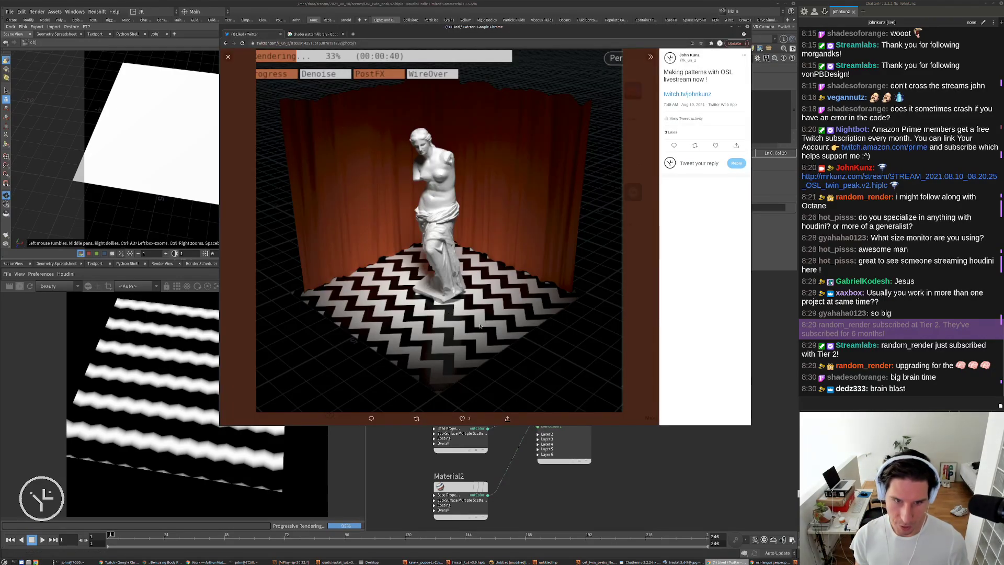
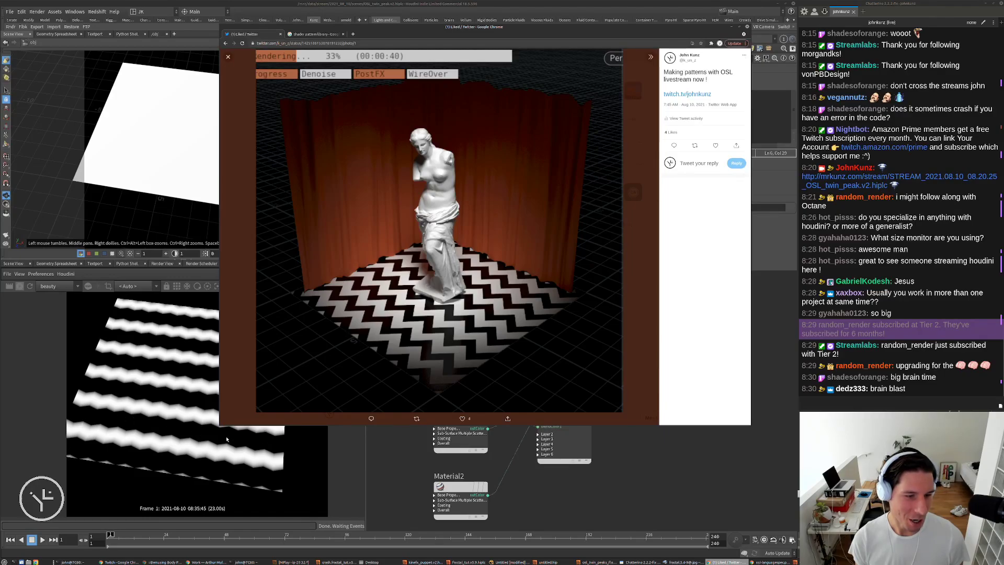
click(427, 451)
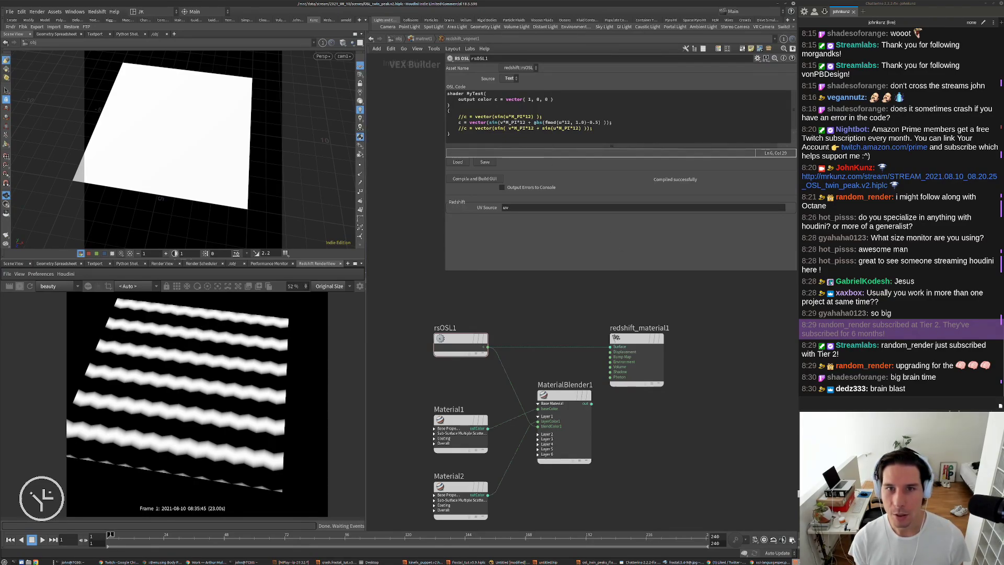
Multiply the abs(fmod(u*12, 1.0)-0.5) term by 4, then recompile and re-render the shader
drag(534, 122, 601, 122)
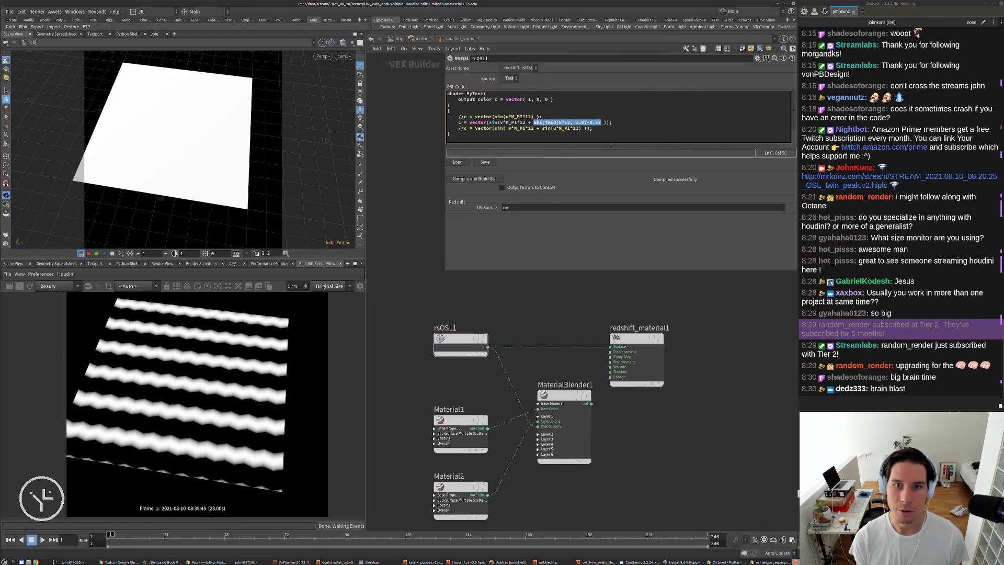
key(Right)
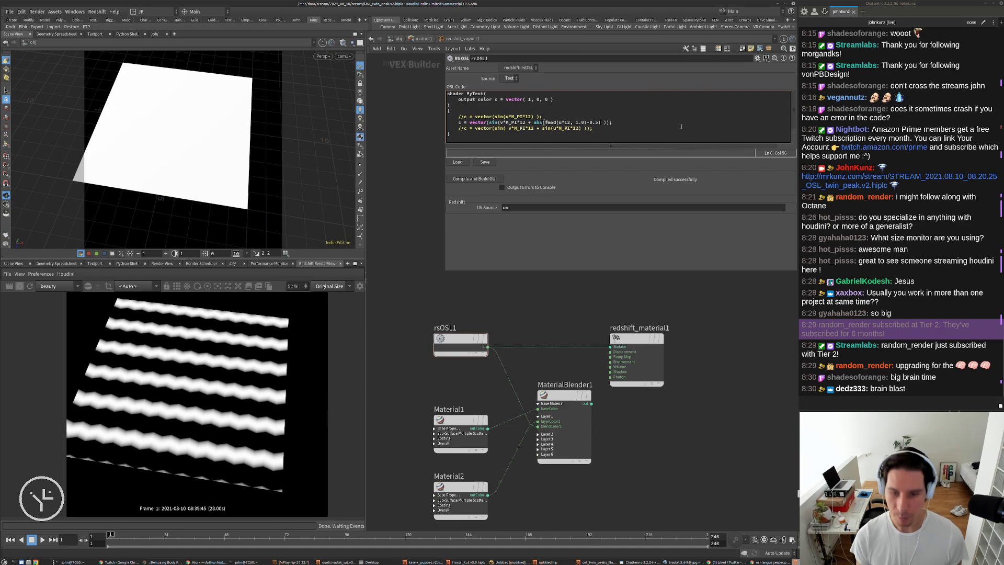
text(*4)
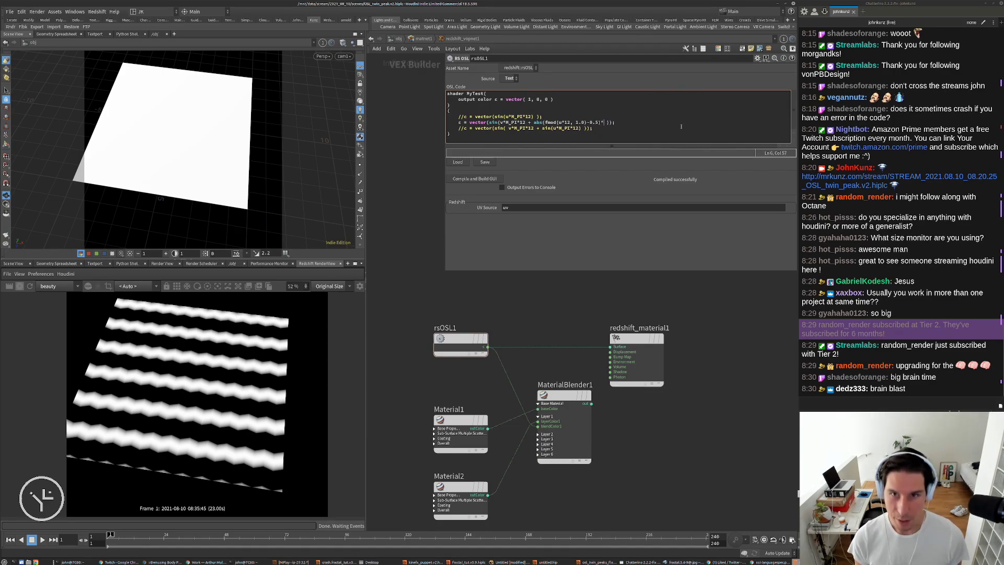
click(486, 179)
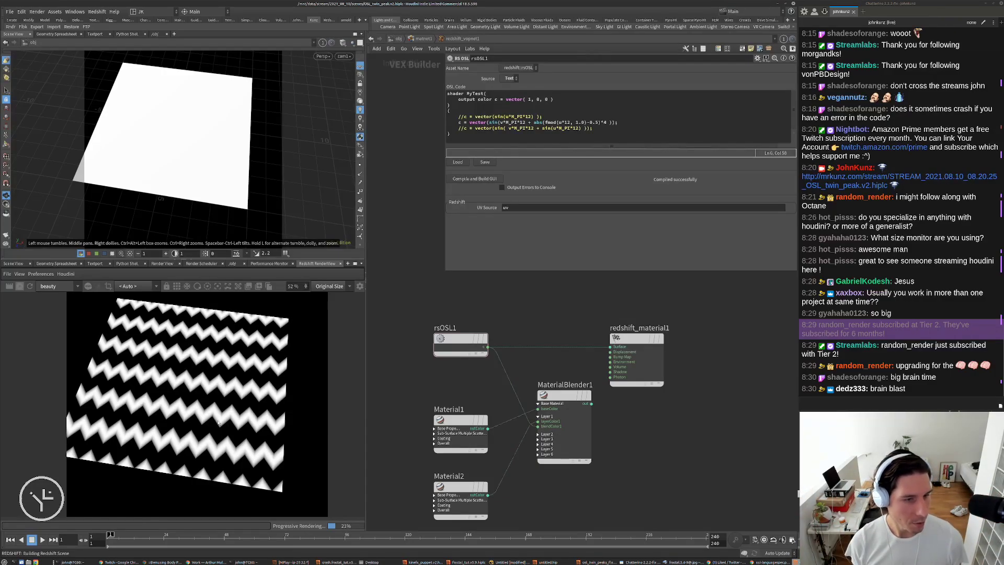
click(29, 287)
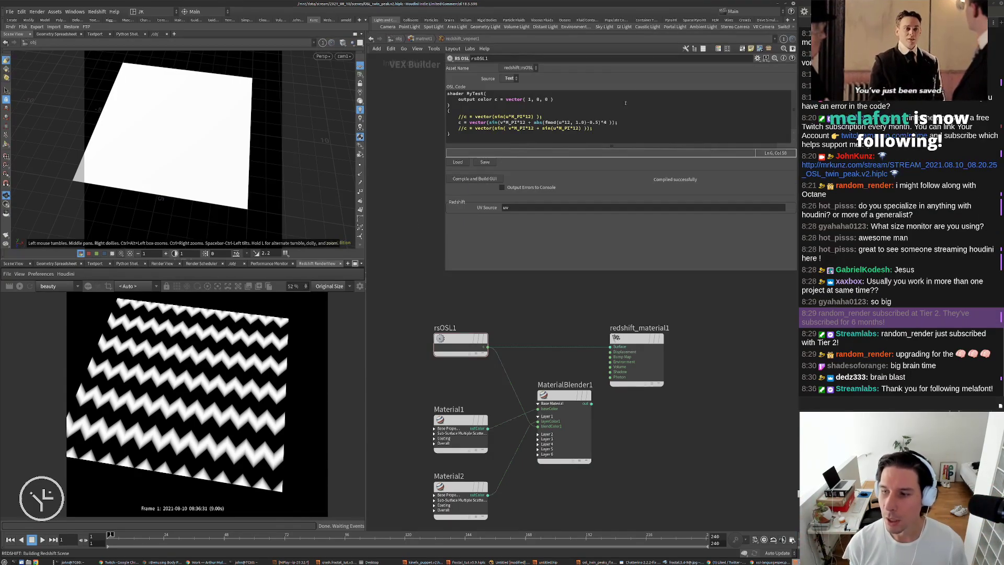
Set both the v and u frequency multipliers in the active line to 6, recompile, and inspect the whole rendered plane
double_click(521, 123)
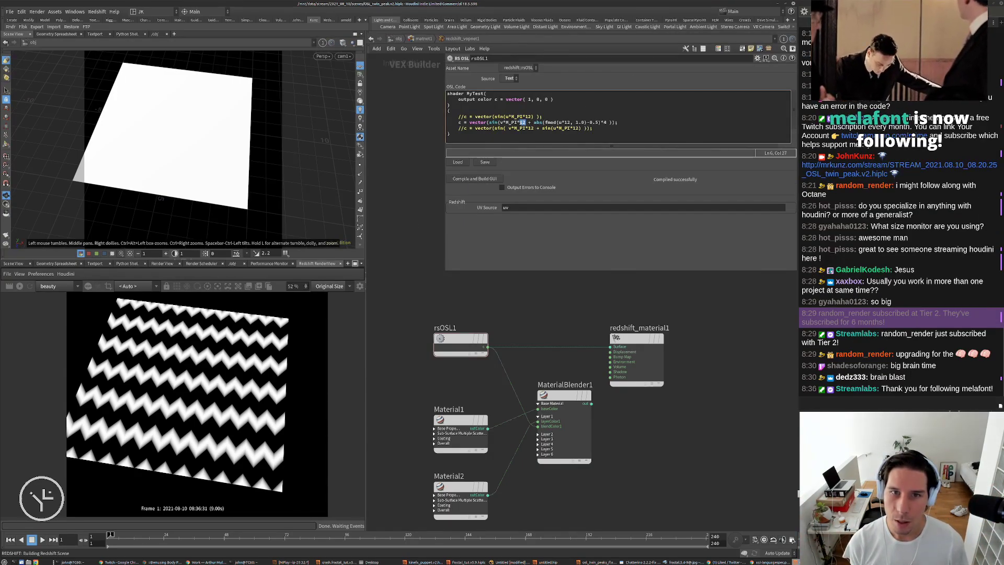
drag(517, 123, 520, 123)
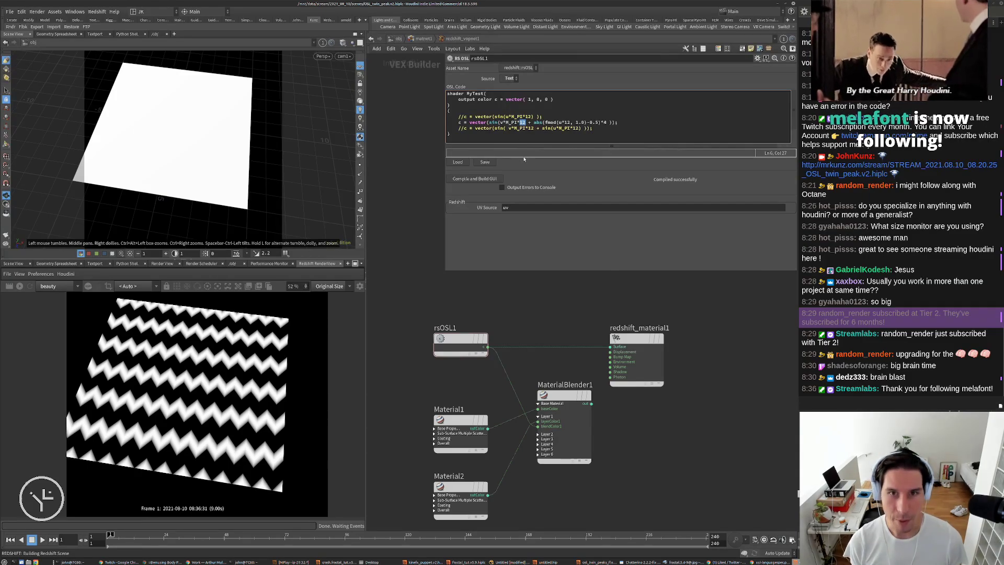
text(6)
drag(567, 122, 561, 122)
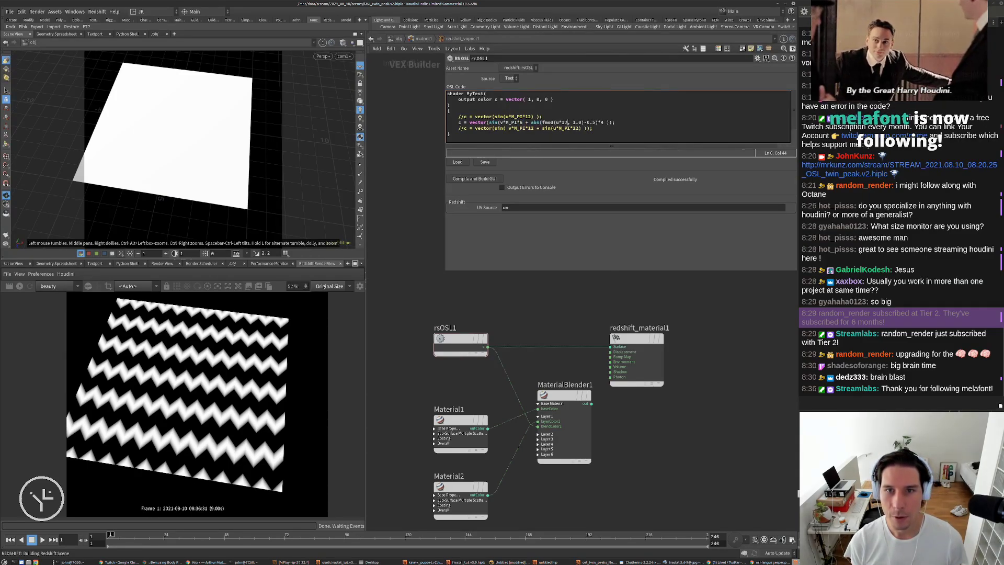
text(6)
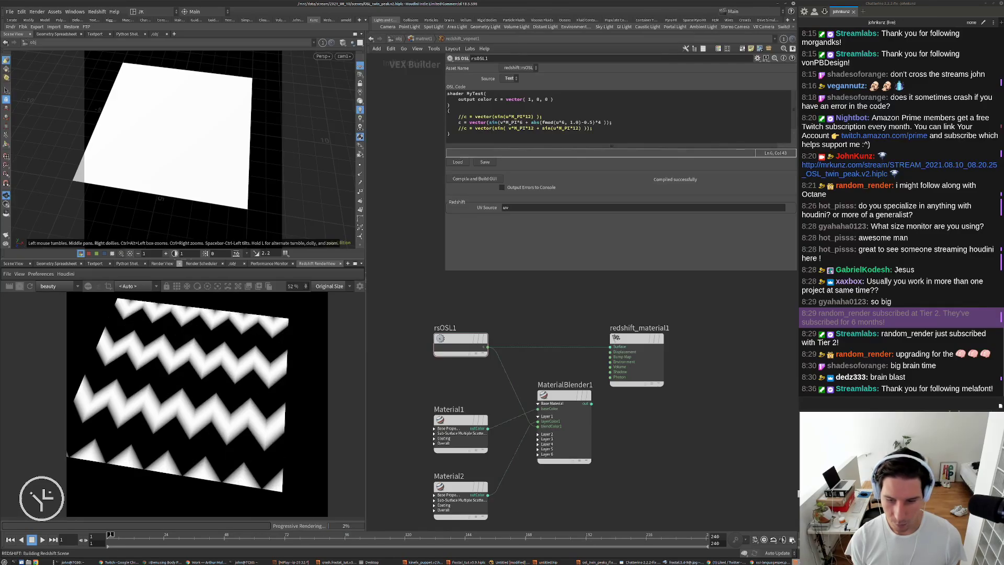
scroll(244, 394, down, 3)
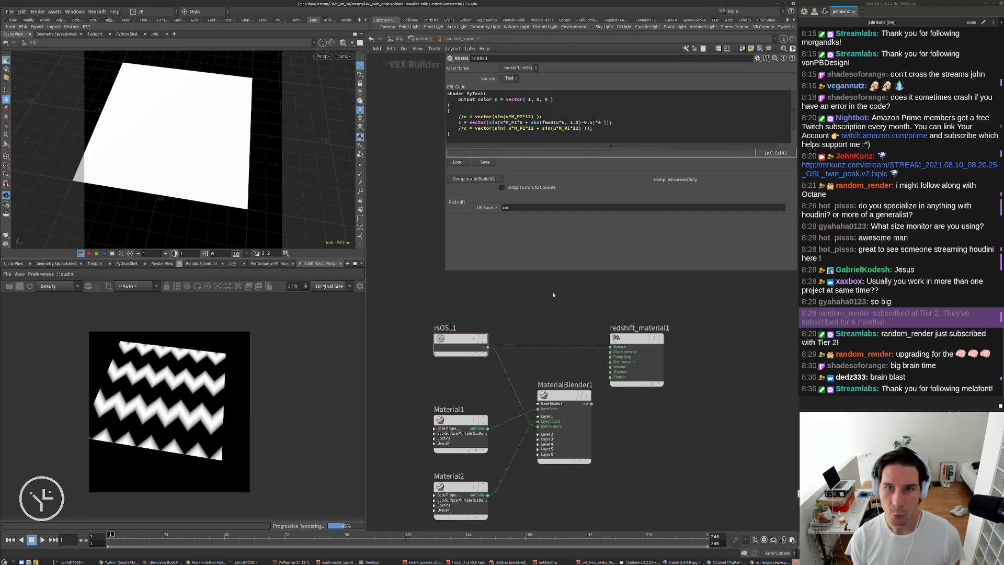
click(19, 287)
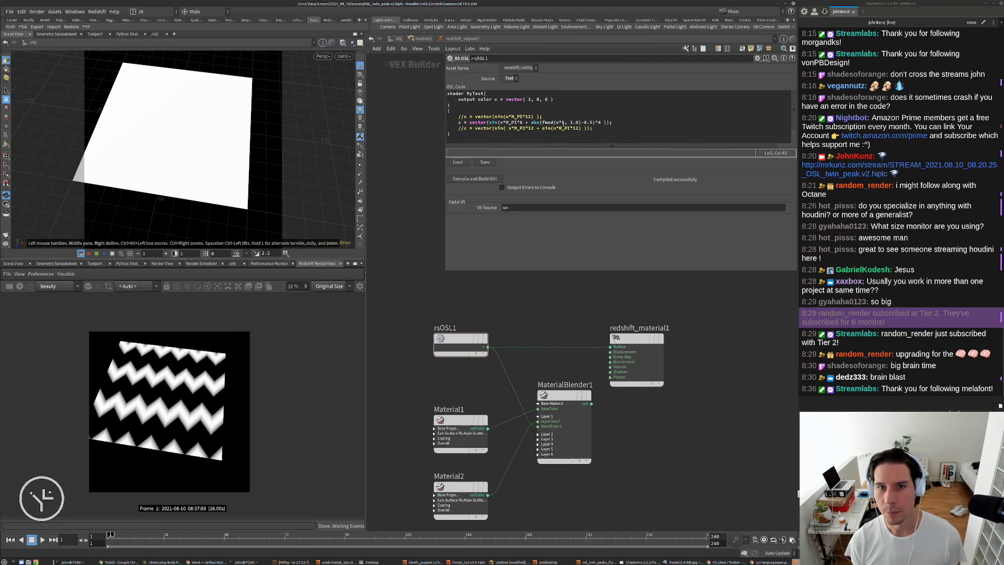
Try u*16 inside the fmod term, re-render the zigzag, and revert the multiplier to 6
click(563, 122)
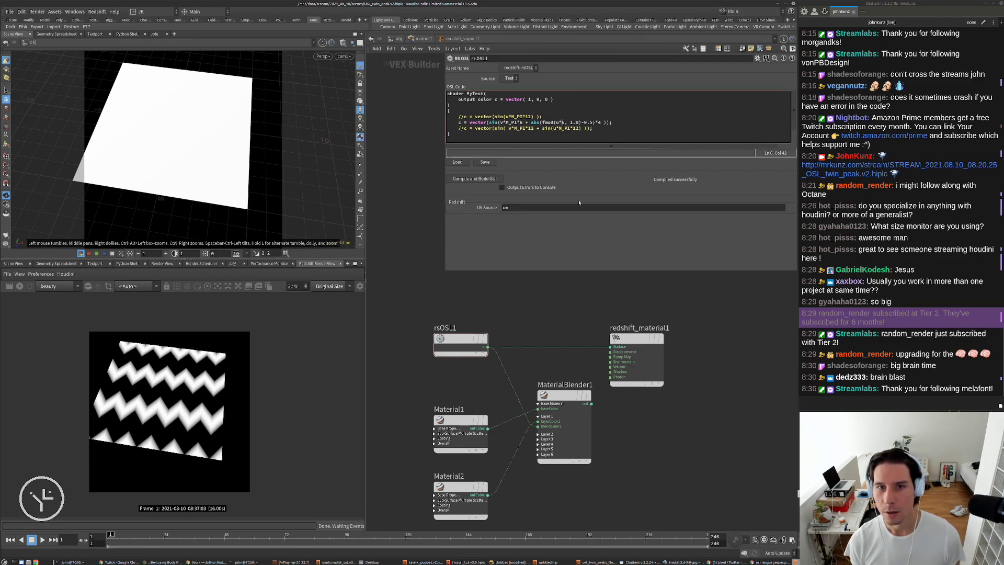
text(1)
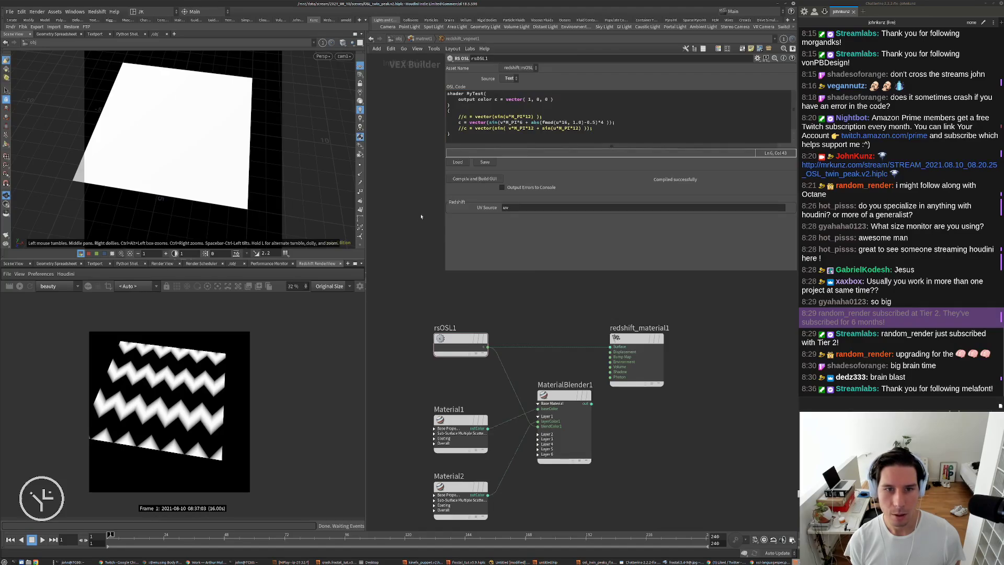
click(10, 287)
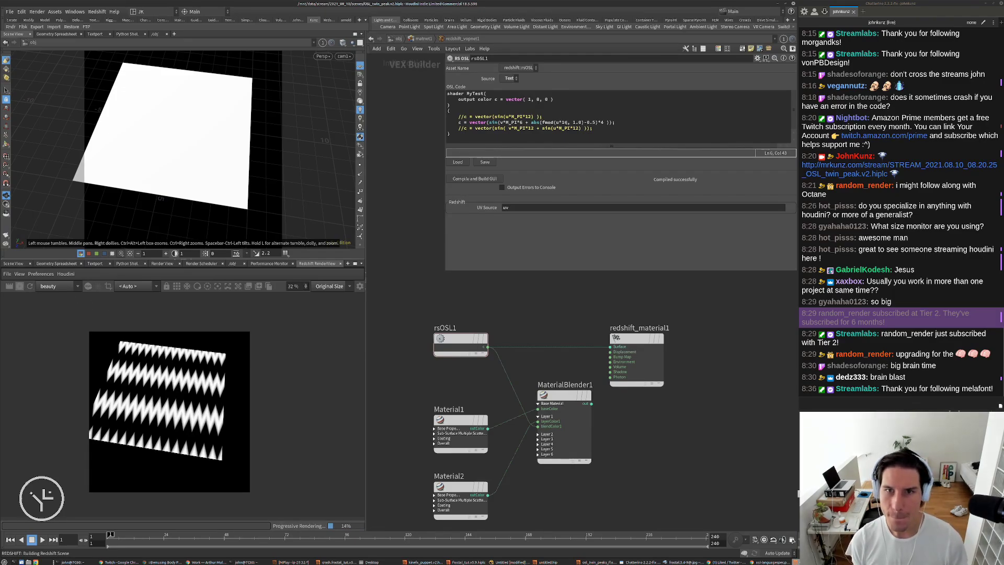
key(BackSpace)
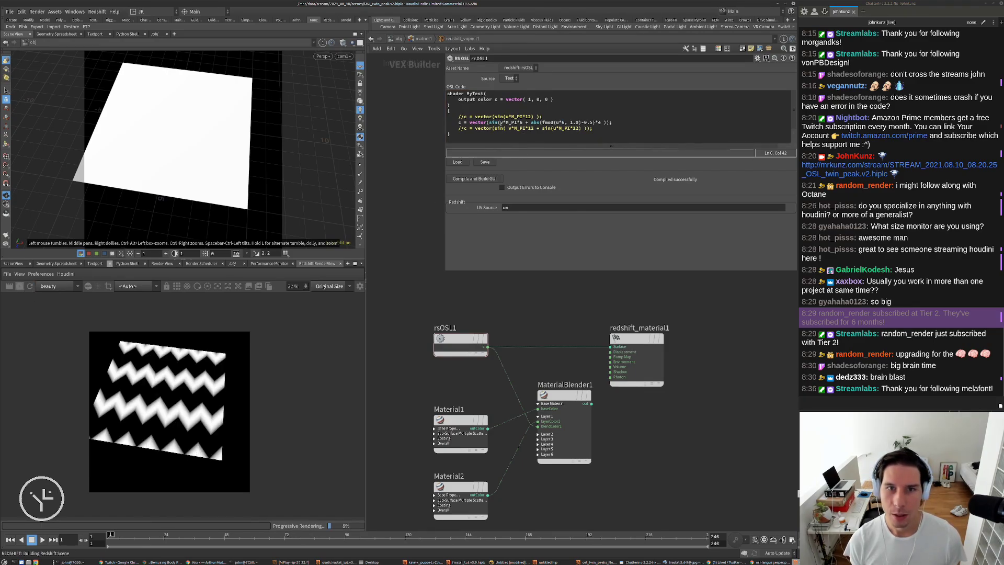
Wrap the sum inside sin() in parentheses, multiply it by 4, then recompile, re-render and inspect the zigzag pattern
click(500, 121)
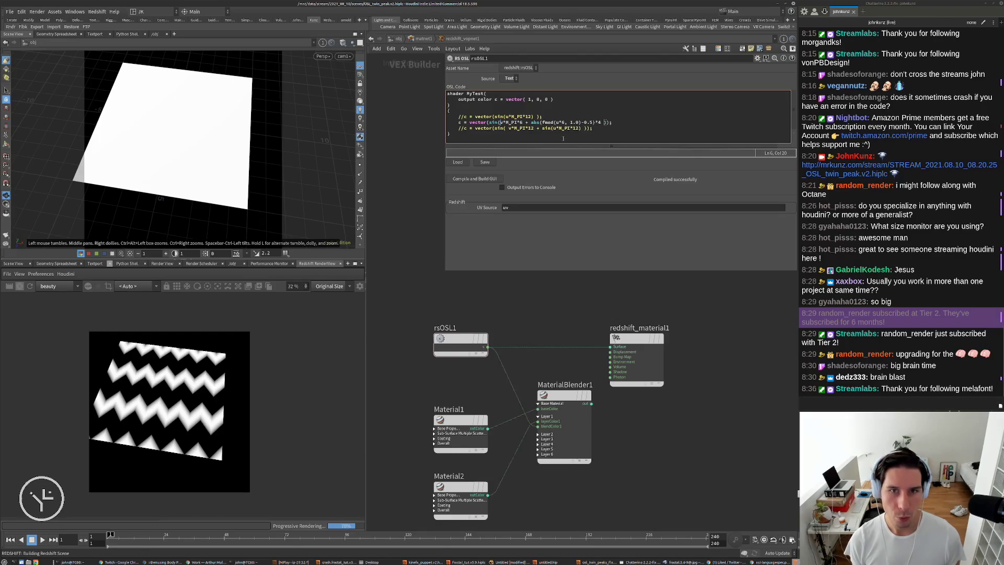
text(()
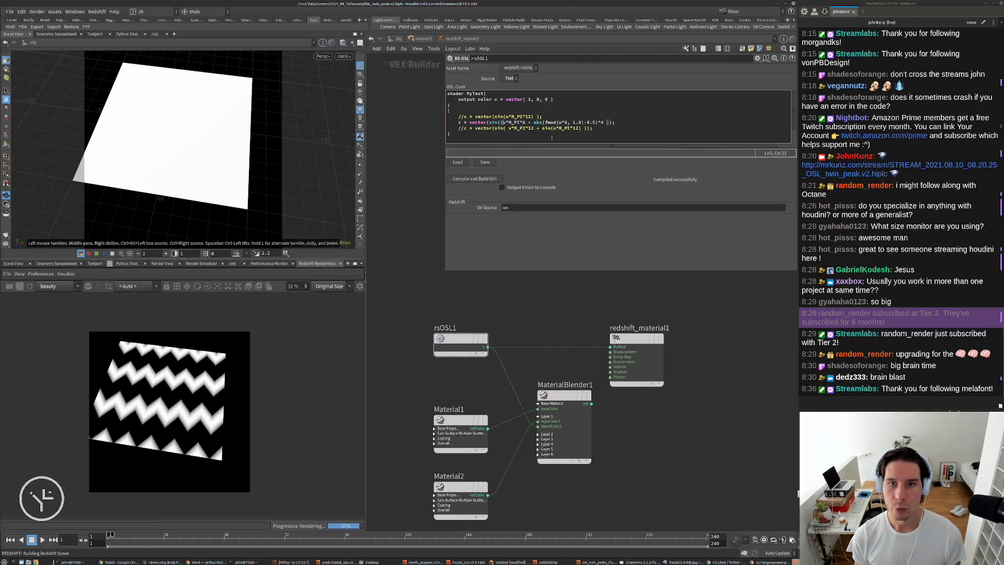
key(Left)
key(Left)
text())
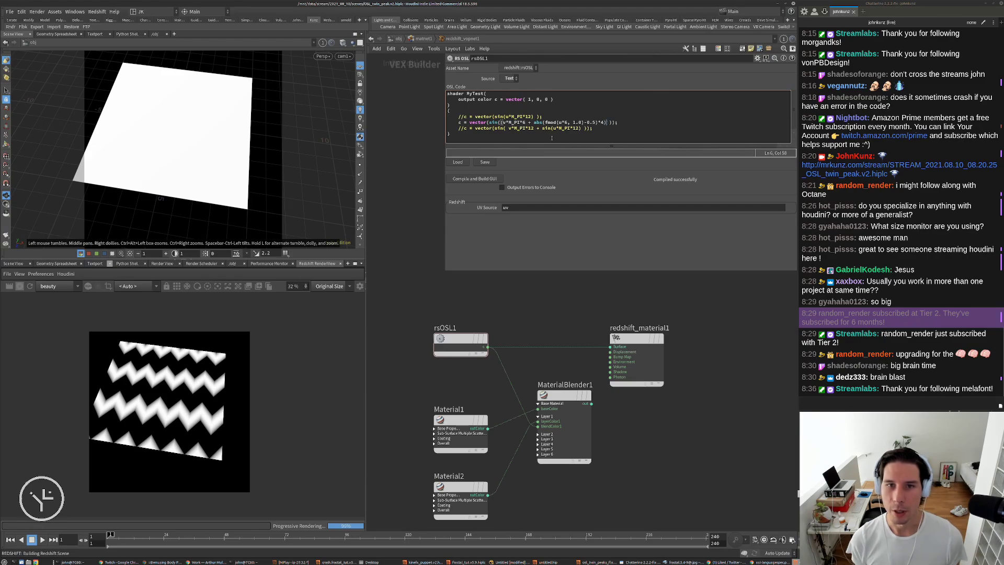
click(499, 122)
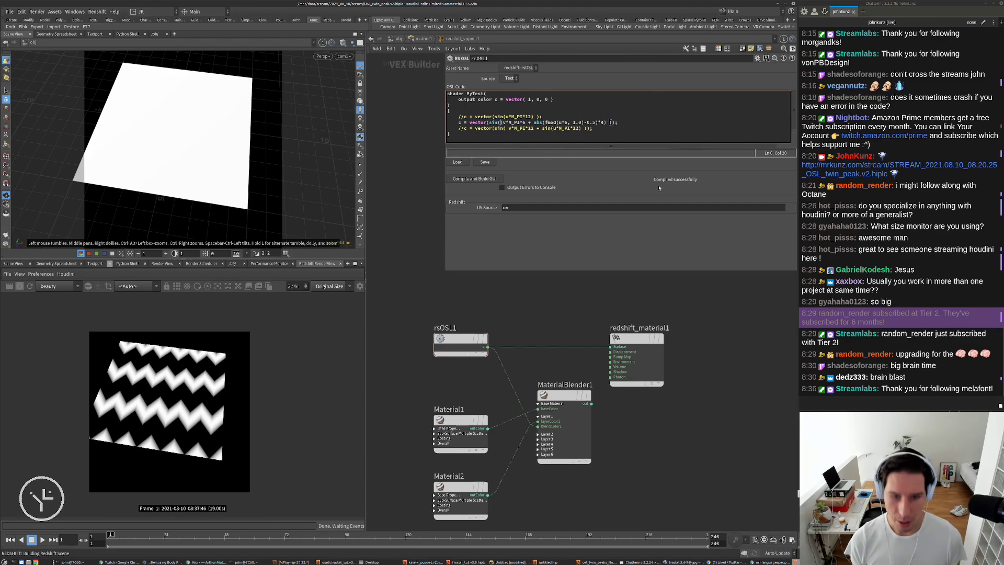
text(4*)
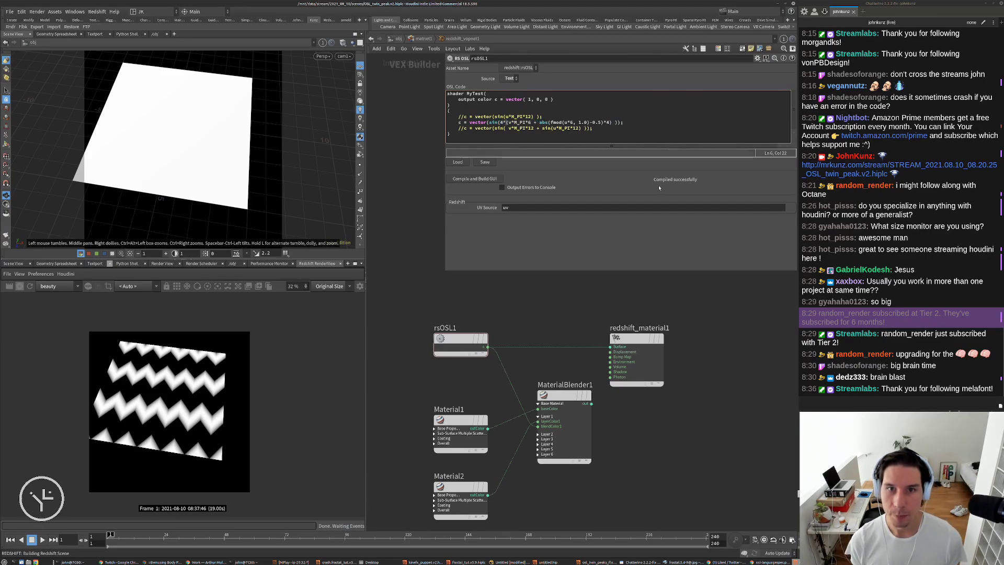
click(491, 178)
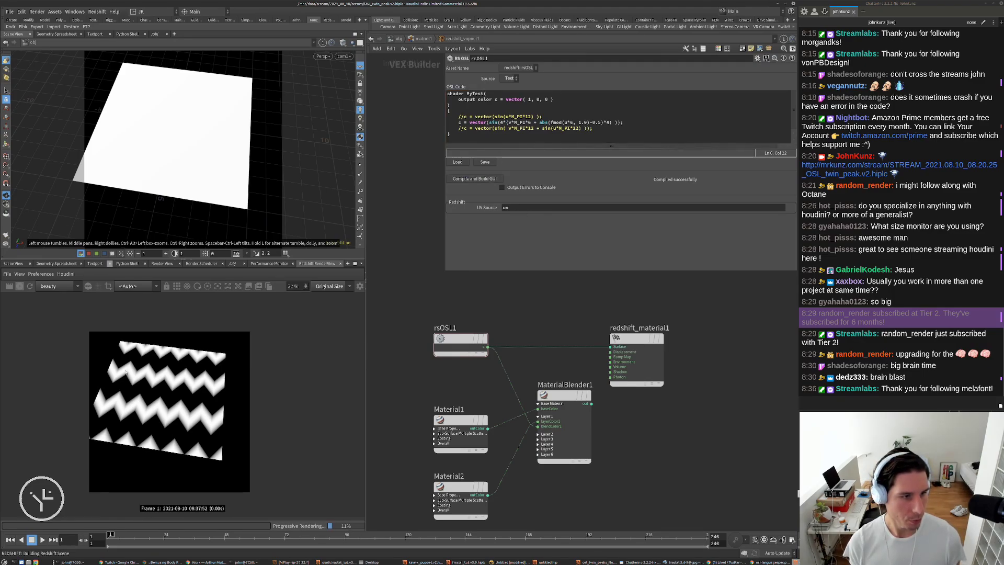
click(31, 287)
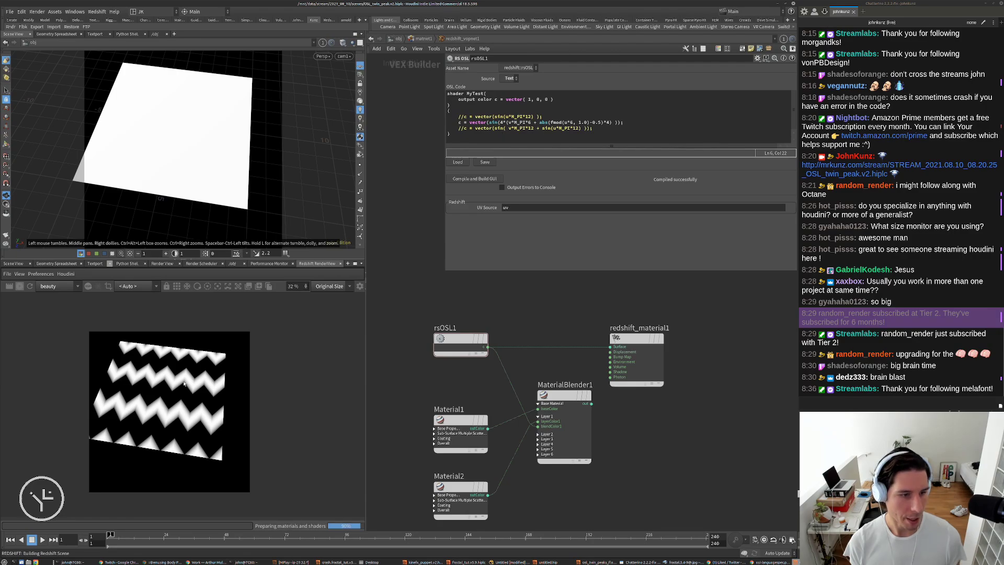
scroll(150, 406, up, 1)
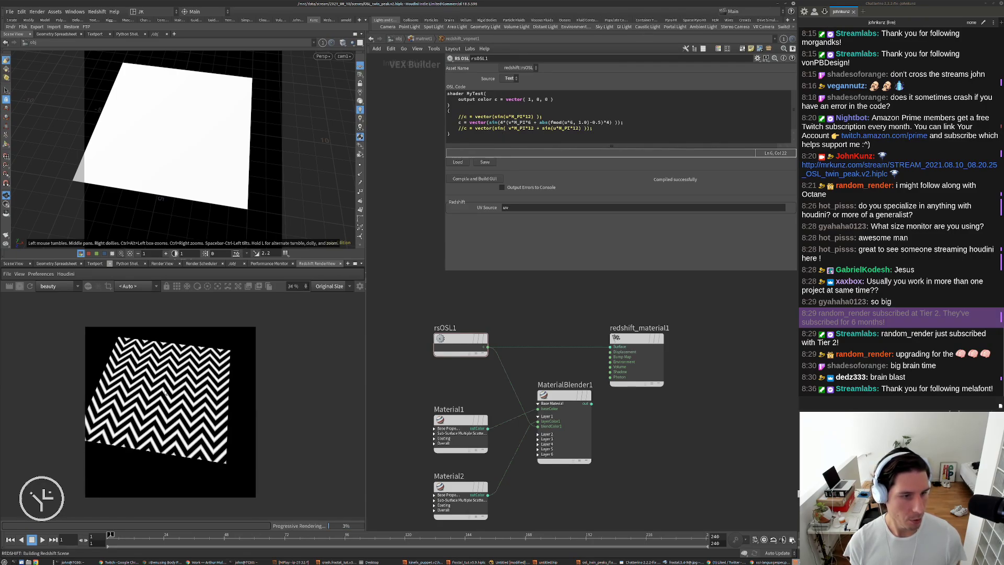
scroll(166, 393, up, 2)
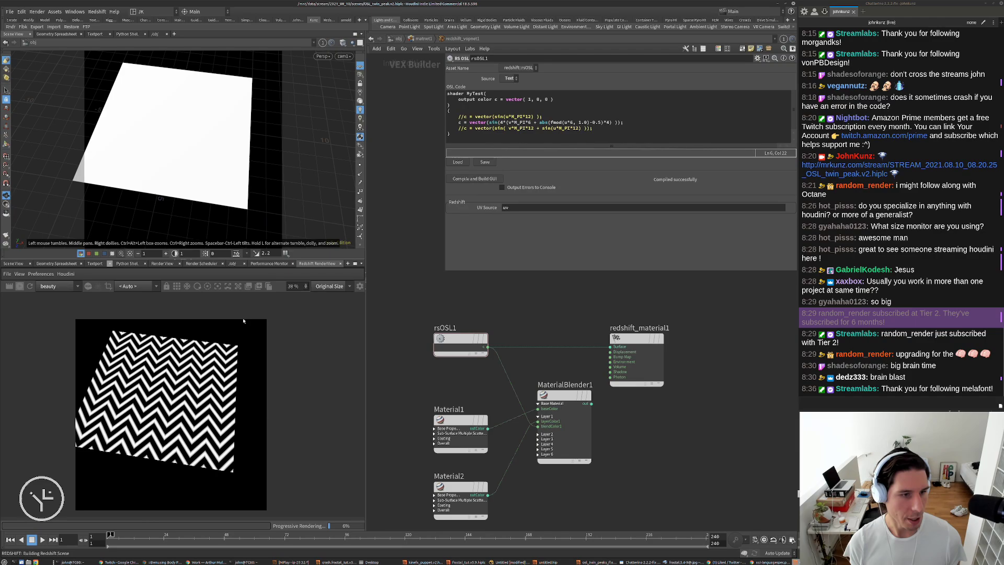
Set the multiplier in front of the parenthesised sum to 2 and recompile the shader
double_click(500, 122)
click(484, 179)
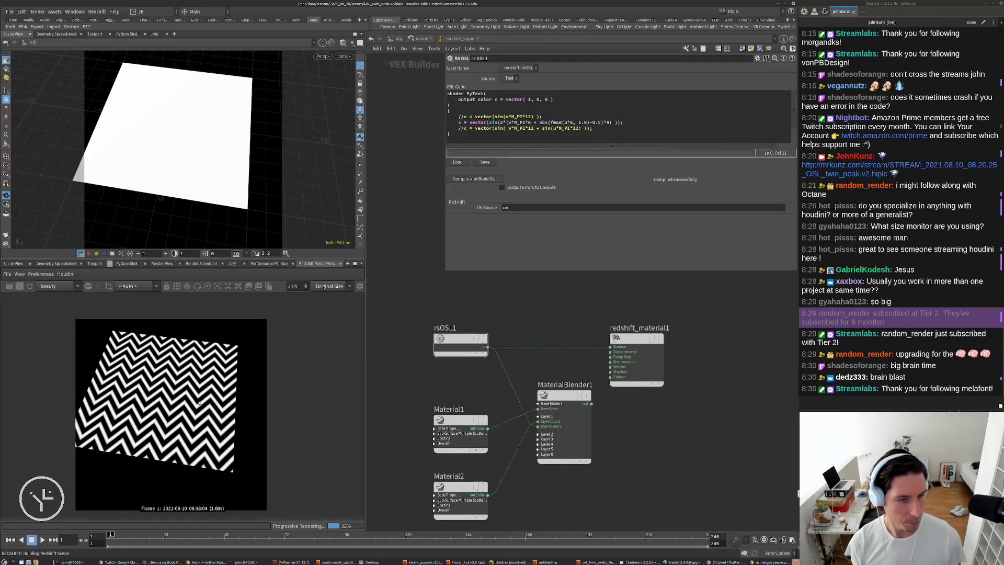
Re-render the zigzag plane and compare it with the checkered-floor statue reference image in the Chrome window
click(30, 286)
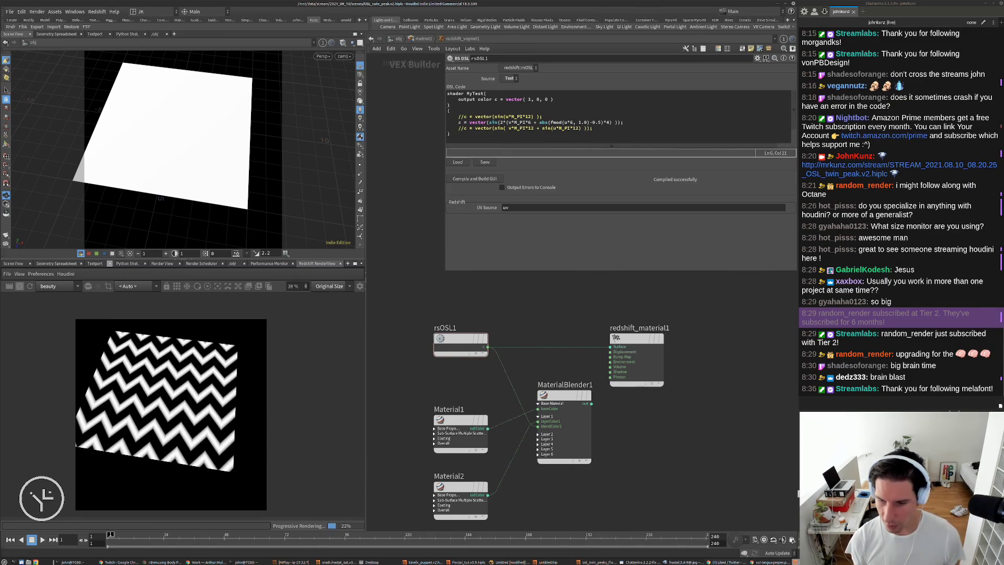
click(737, 562)
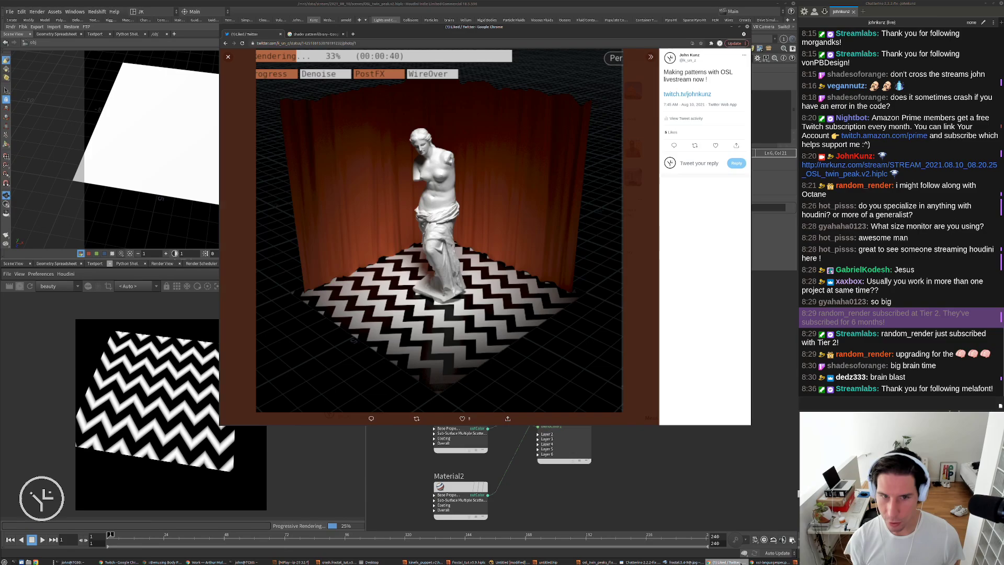
click(716, 482)
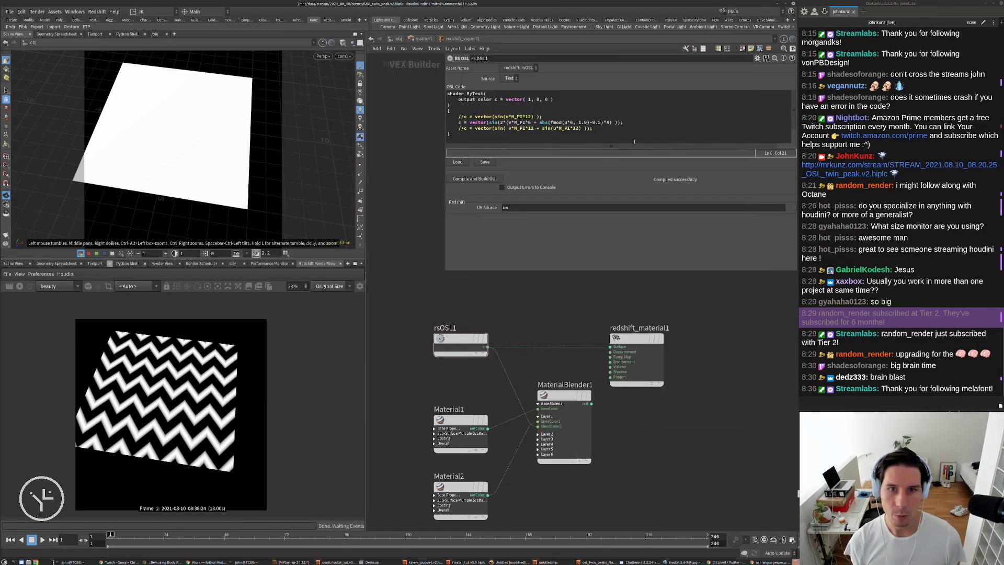
Replace the first commented-out line of the OSL code with the declaration float vert_freq = 2;
key(shift+Home)
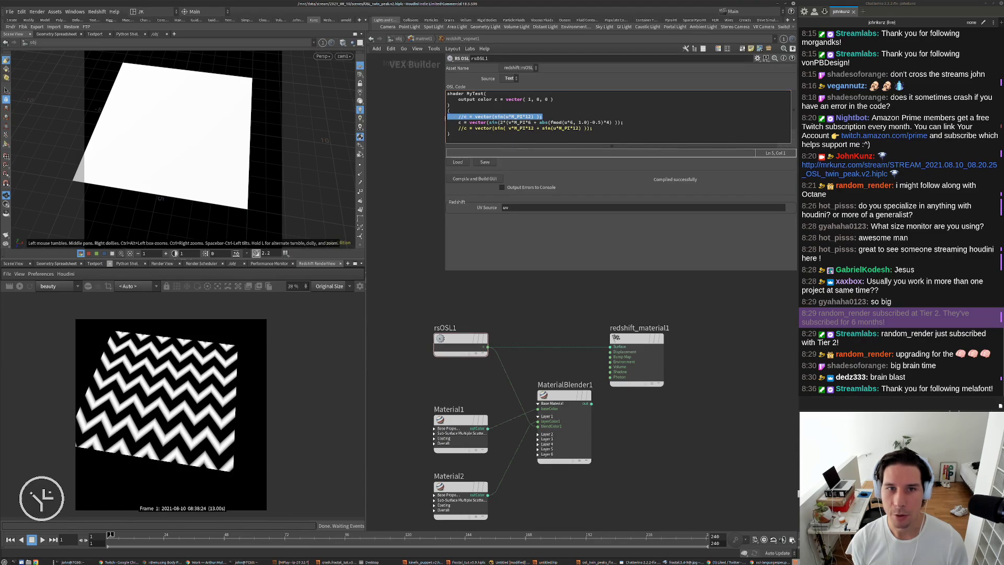
key(BackSpace)
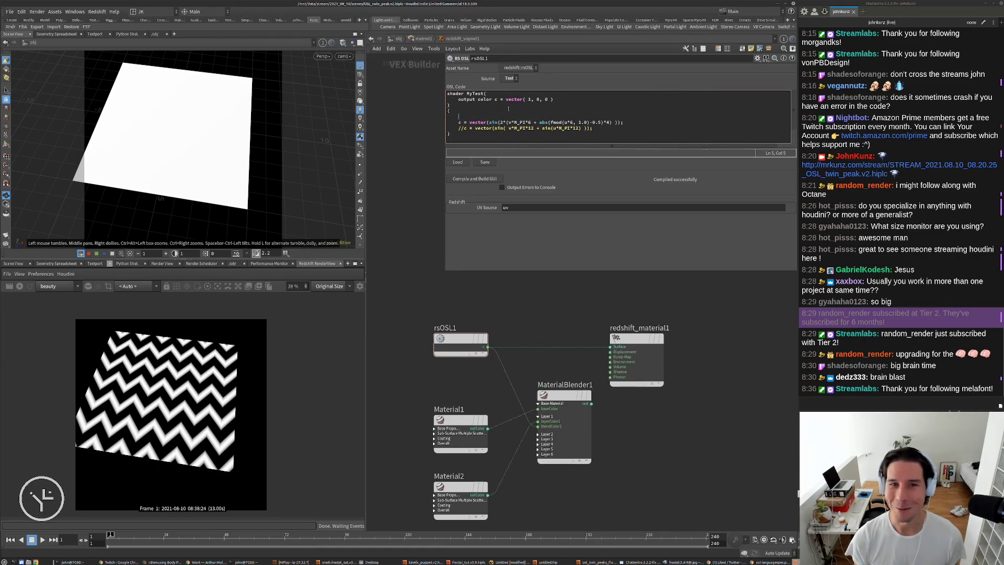
text(flot)
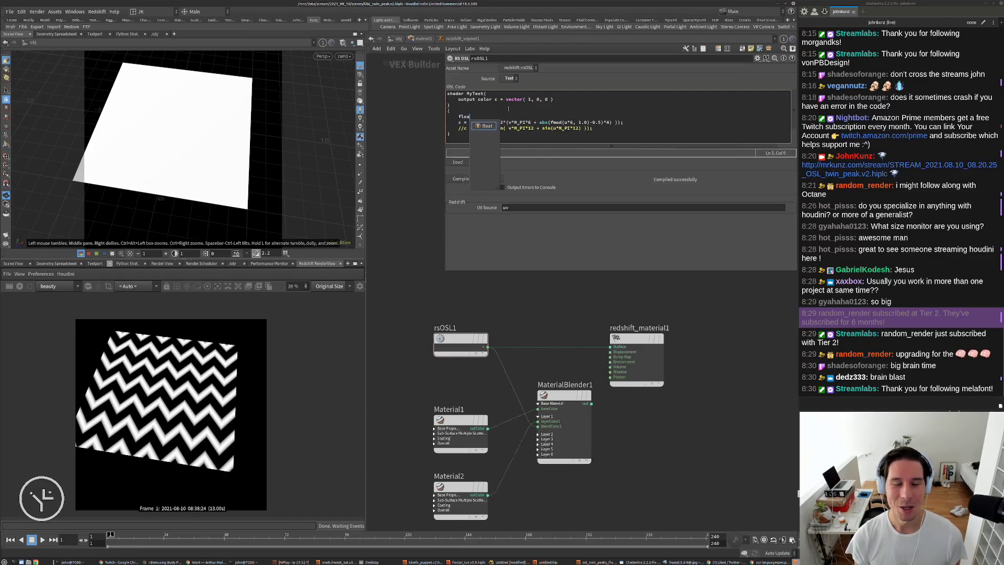
key(BackSpace)
text(at)
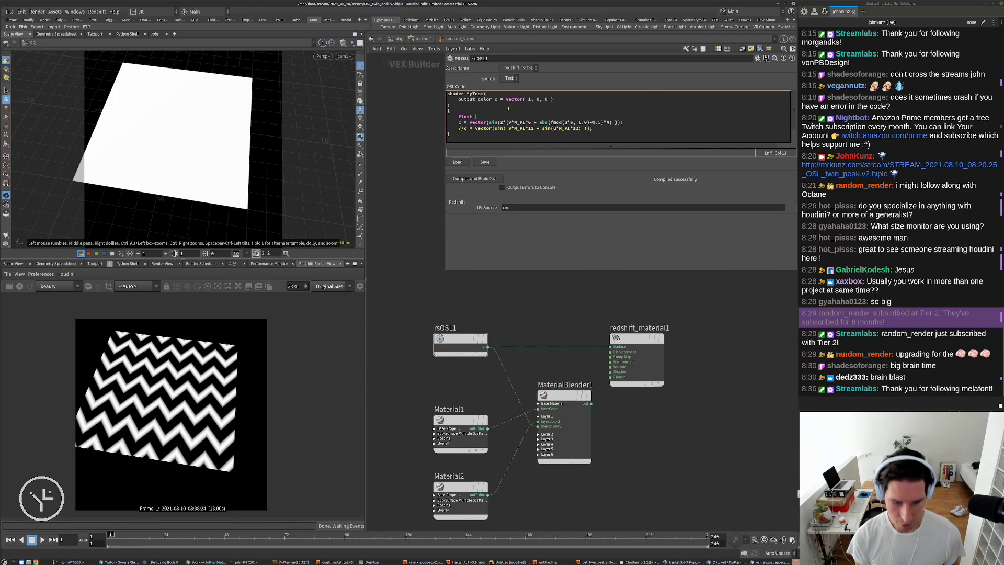
text(v)
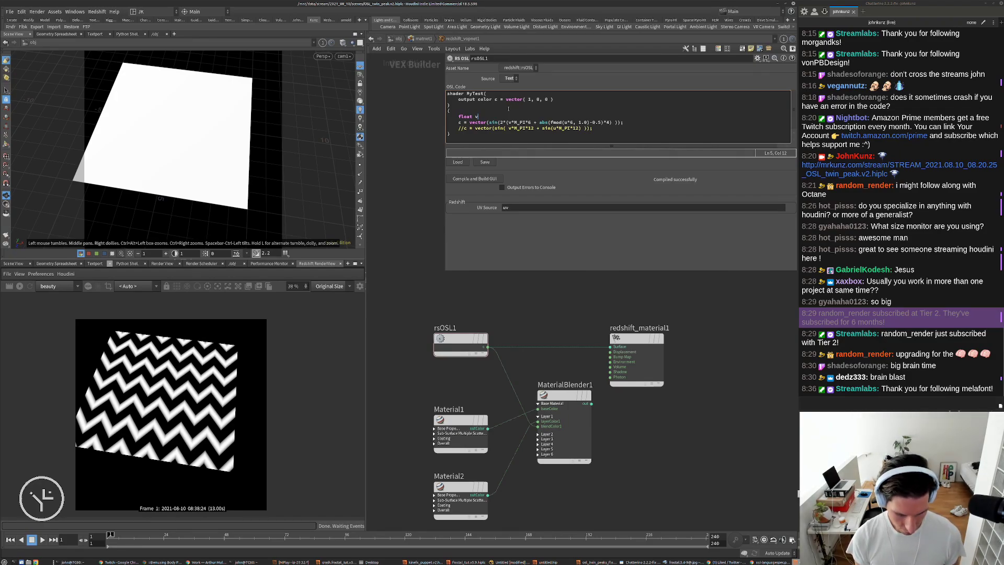
text(ert_)
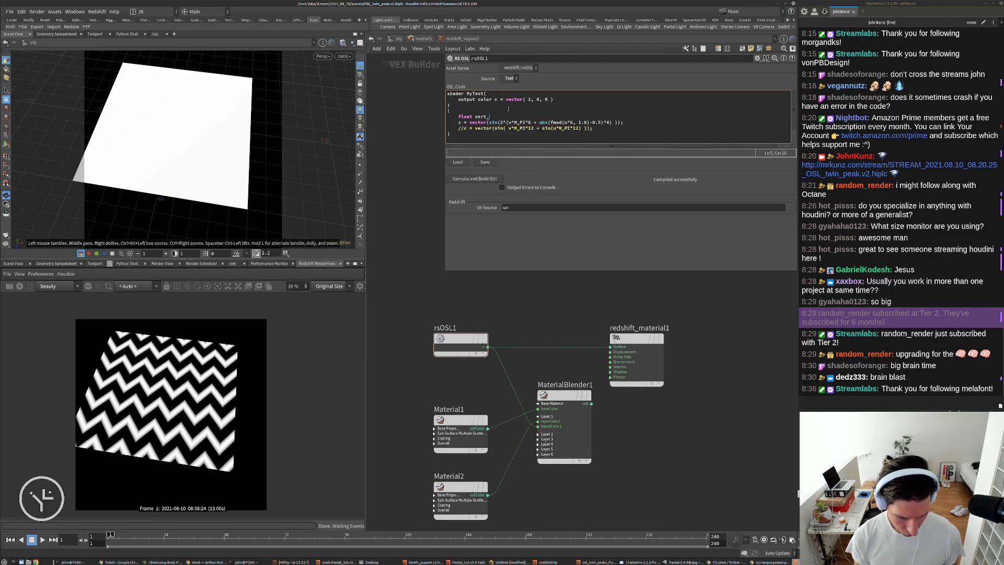
text(freq)
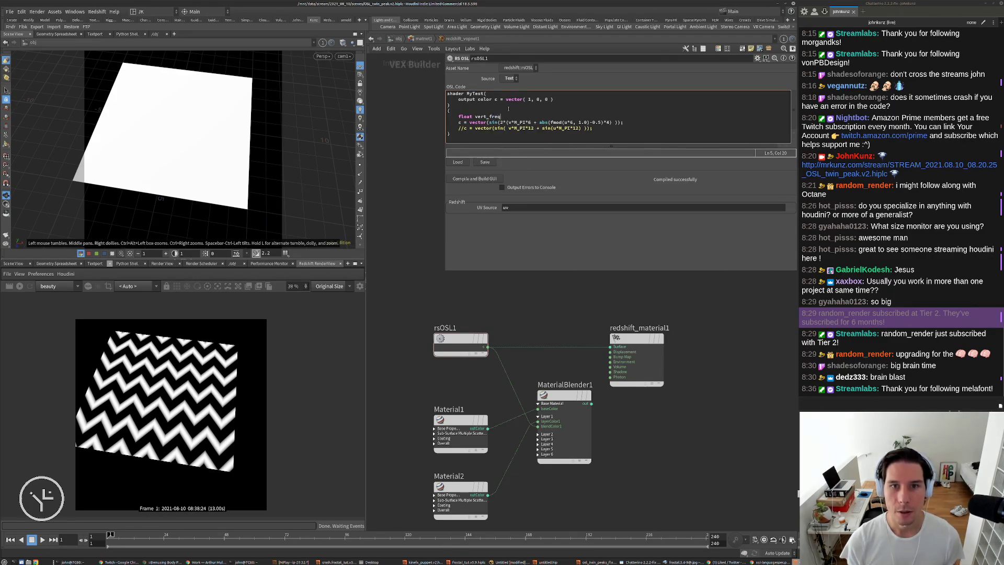
text( = 2;)
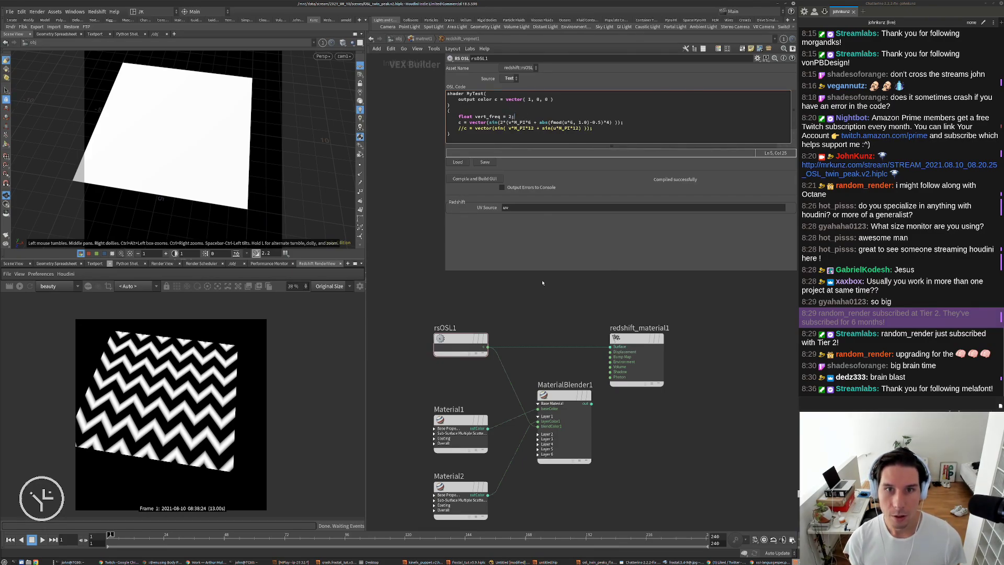
click(545, 320)
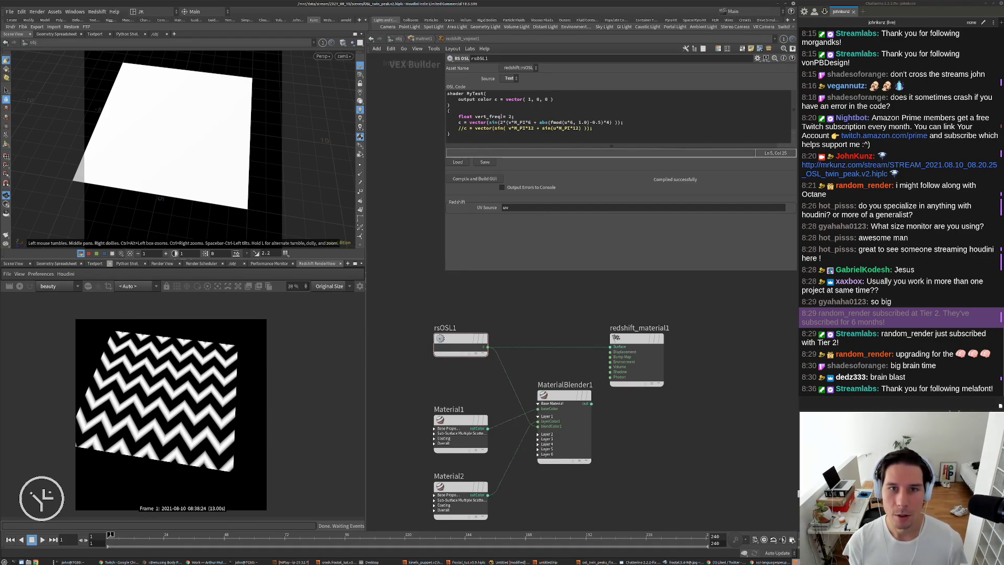
Substitute the vert_freq variable for the 2 multiplying the parenthesised sum inside sin() in the active line
drag(501, 116, 474, 116)
key(ctrl+c)
click(502, 122)
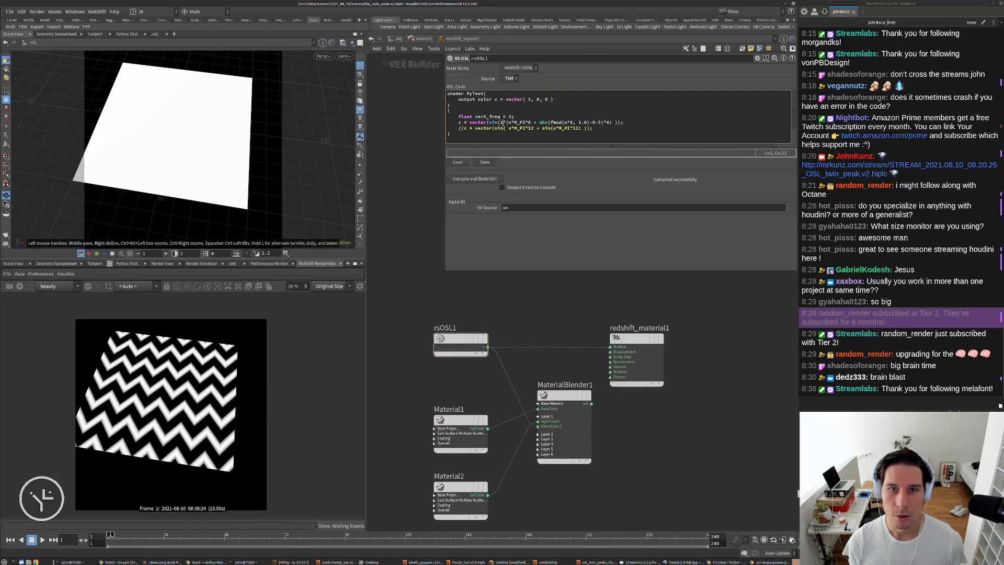
key(ctrl+v)
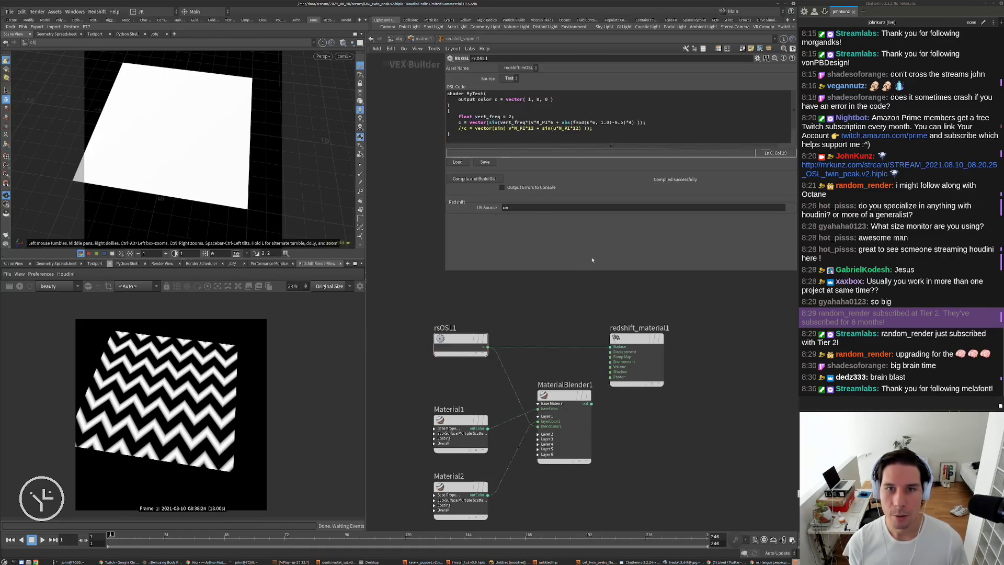
Declare float horiz_freq = 6; on a new line below the vert_freq declaration
click(521, 116)
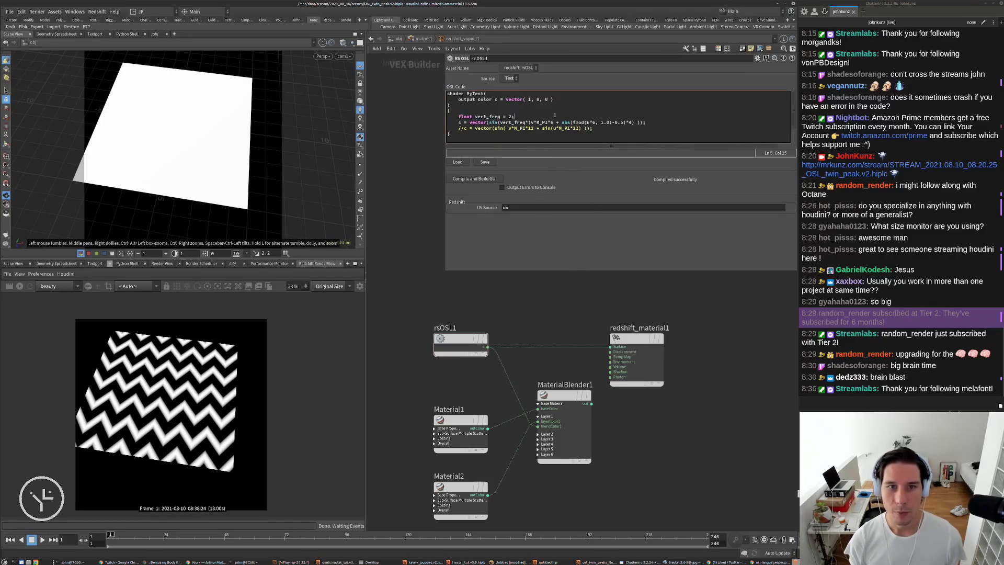
key(Return)
text(float)
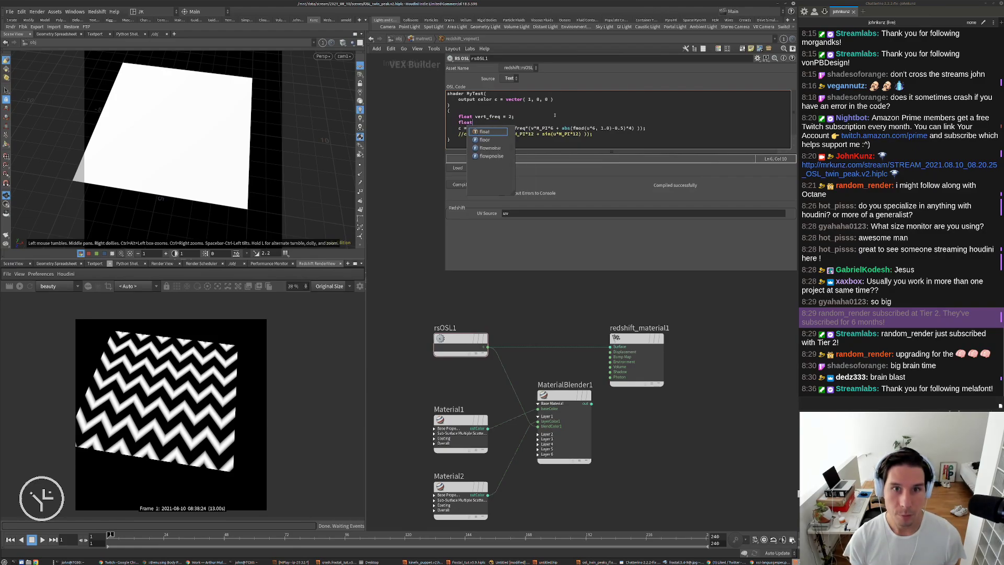
text( horiz)
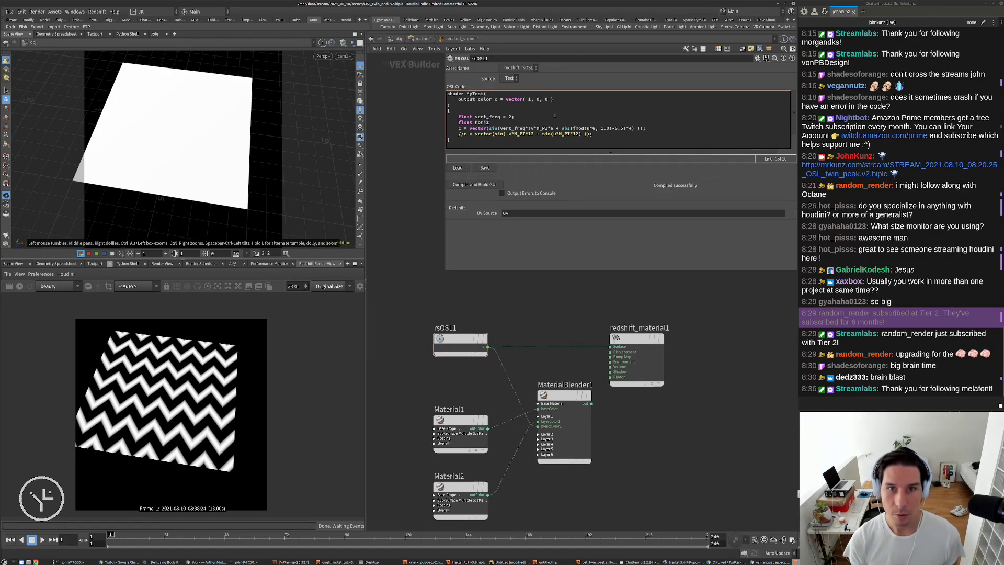
text(_freq = 6;)
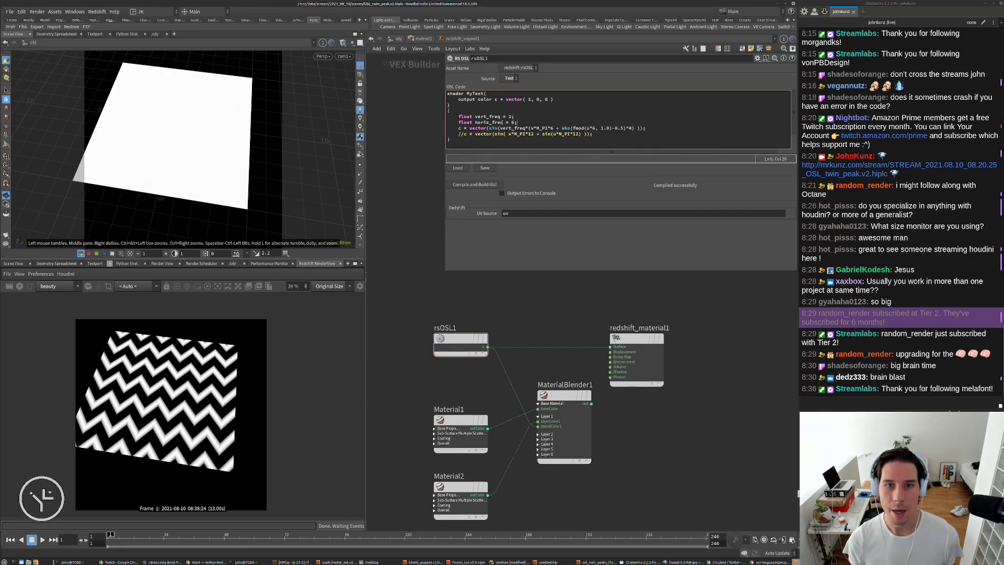
Replace both 6 multipliers in the active line, after v*M_PI and after u inside fmod, with horiz_freq
key(Left)
key(Left)
key(Left)
key(Left)
key(Left)
key(shift+Left)
key(shift+Left)
key(shift+Left)
key(shift+Left)
key(shift+Left)
key(shift+Left)
key(shift+Left)
key(shift+Left)
key(shift+Left)
key(shift+Left)
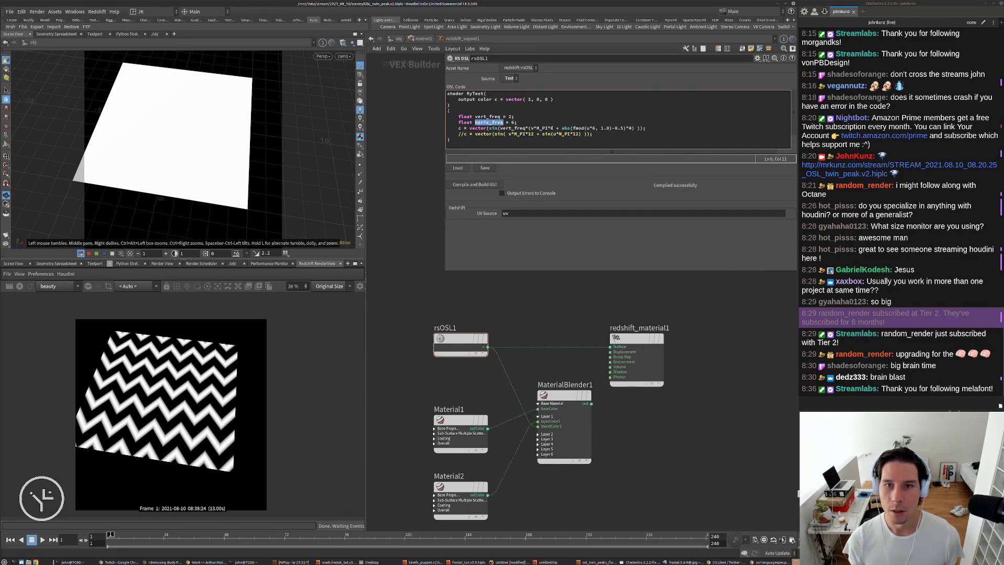
key(ctrl+c)
double_click(552, 128)
key(ctrl+v)
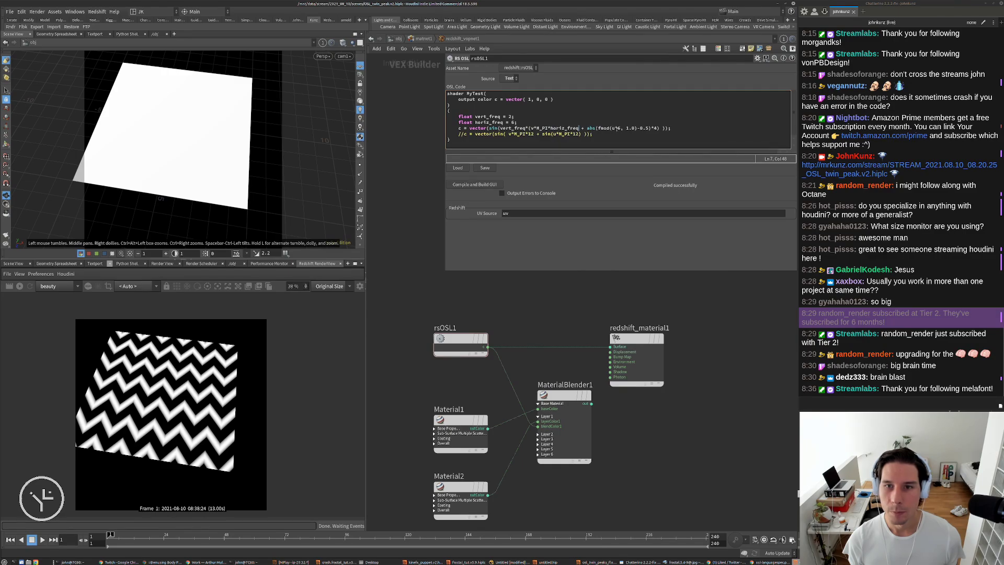
key(shift+Left)
key(ctrl+v)
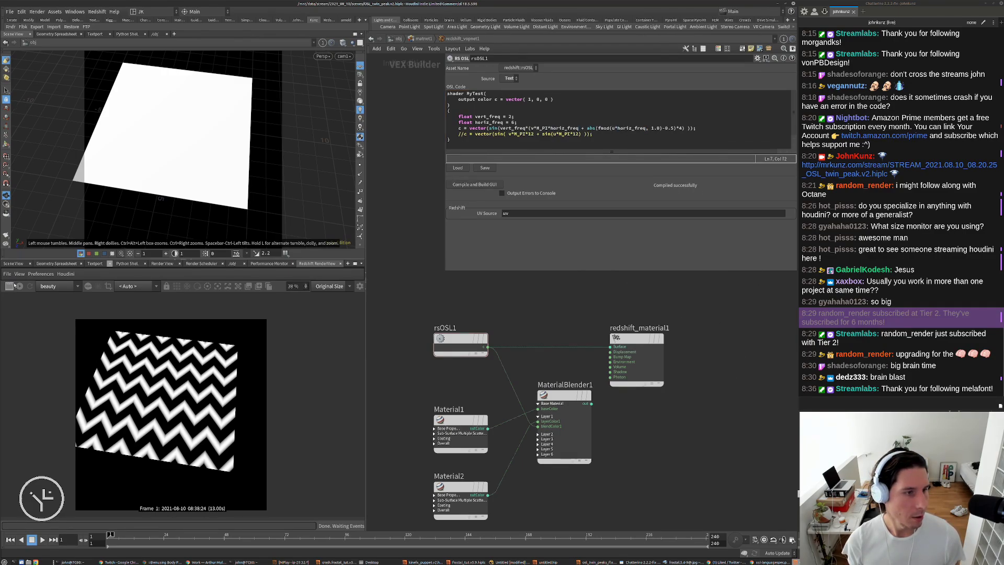
Declare float zig_zag_amt = 4; on a new line below the horiz_freq declaration
click(522, 123)
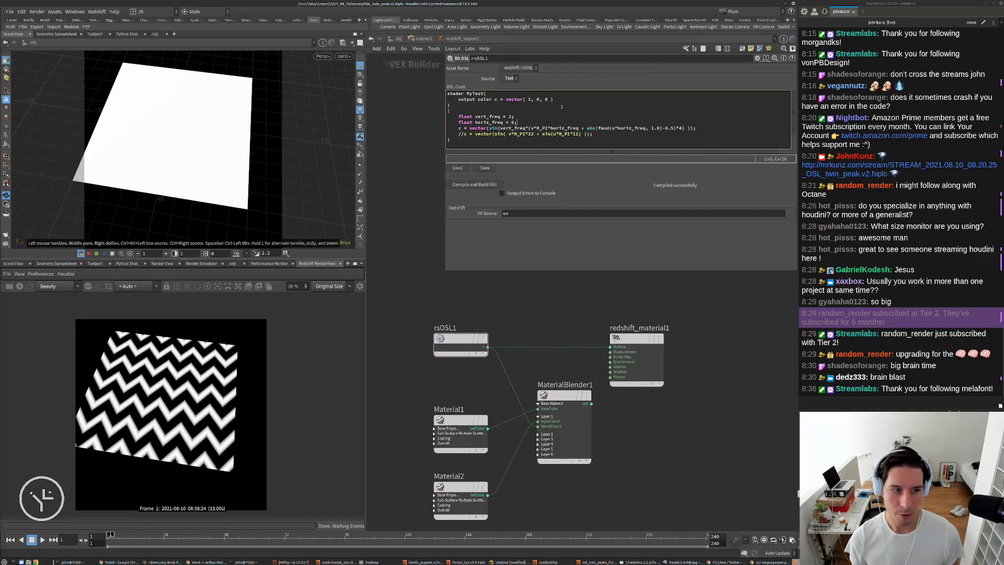
key(Return)
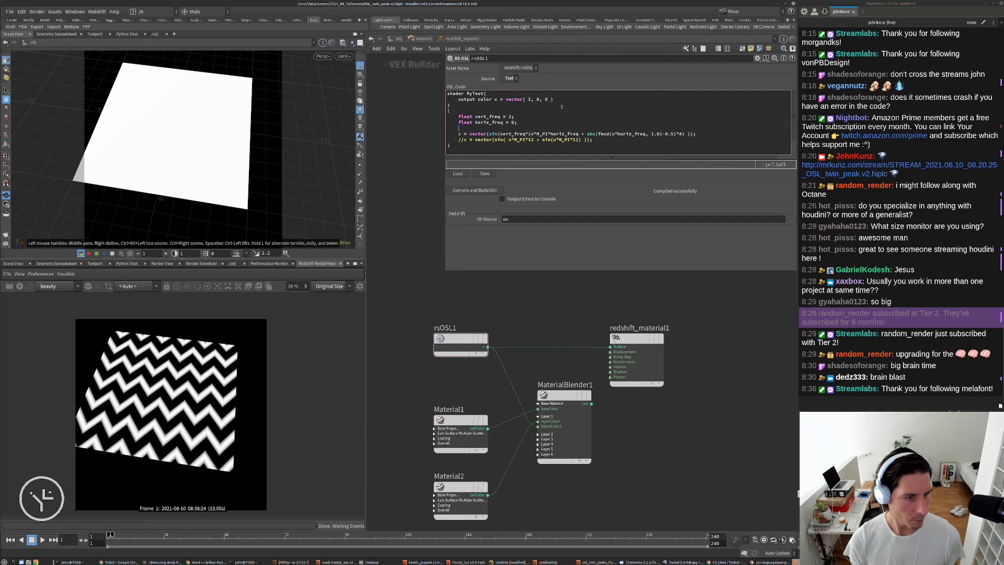
text(float)
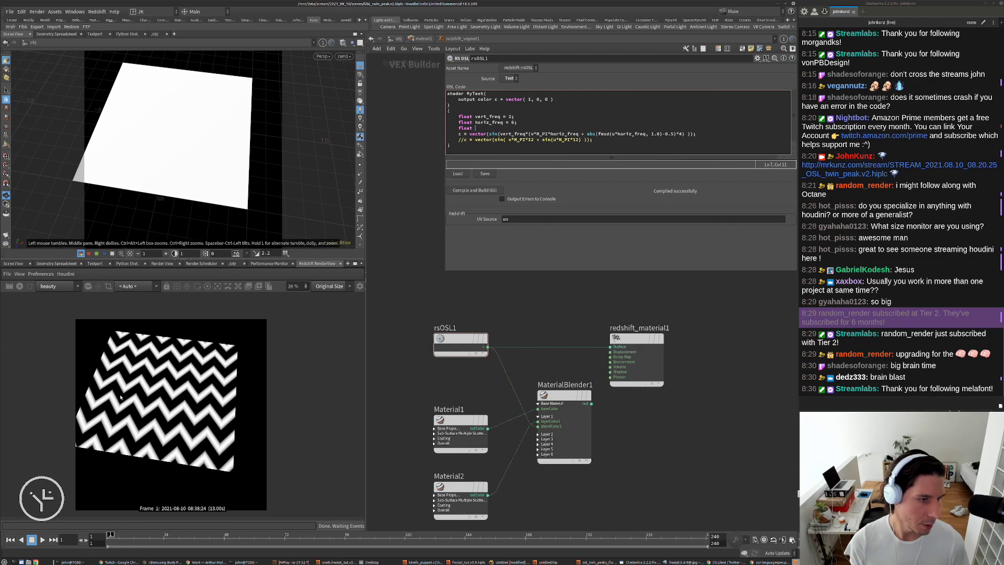
text(zig_zag)
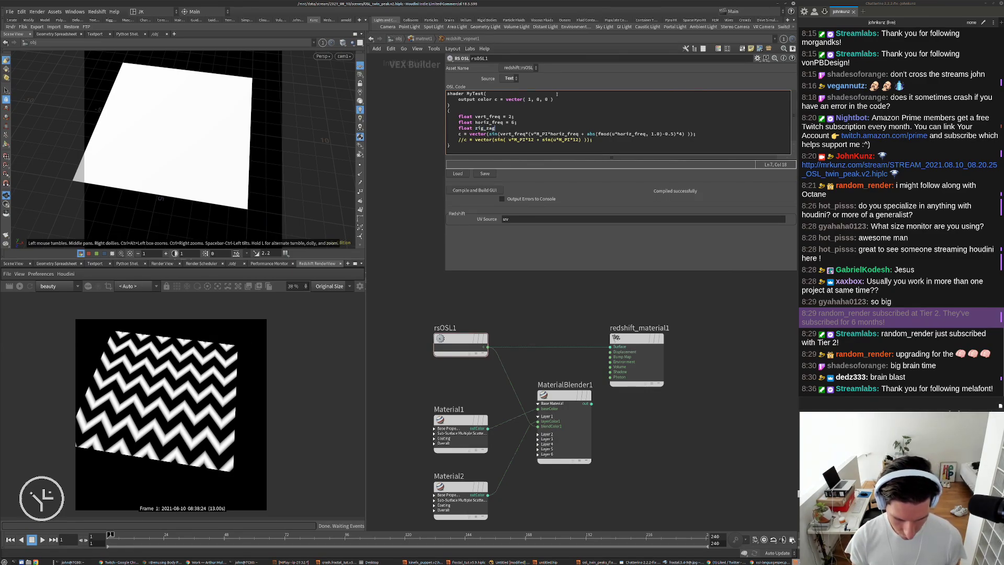
text(_amt = )
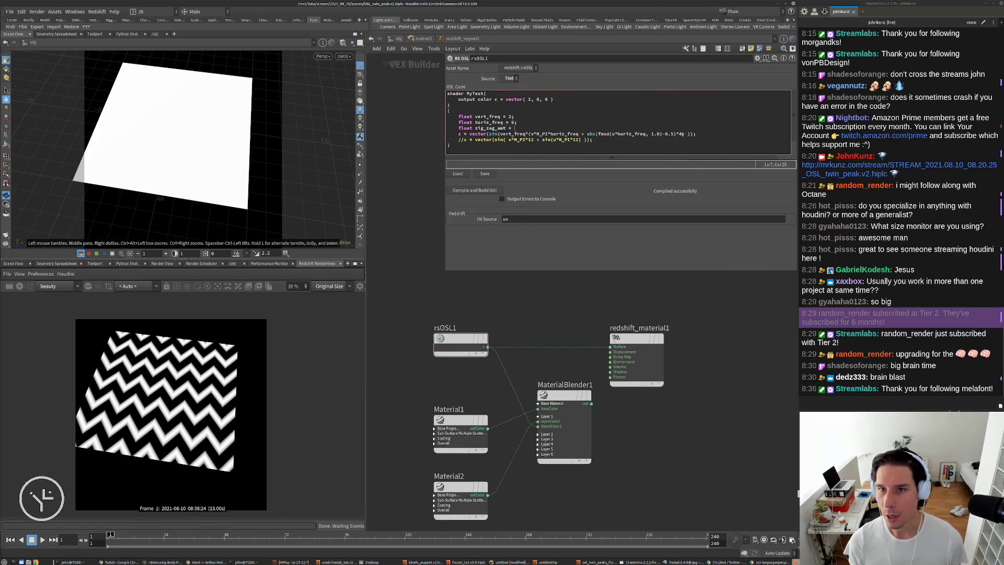
text(4)
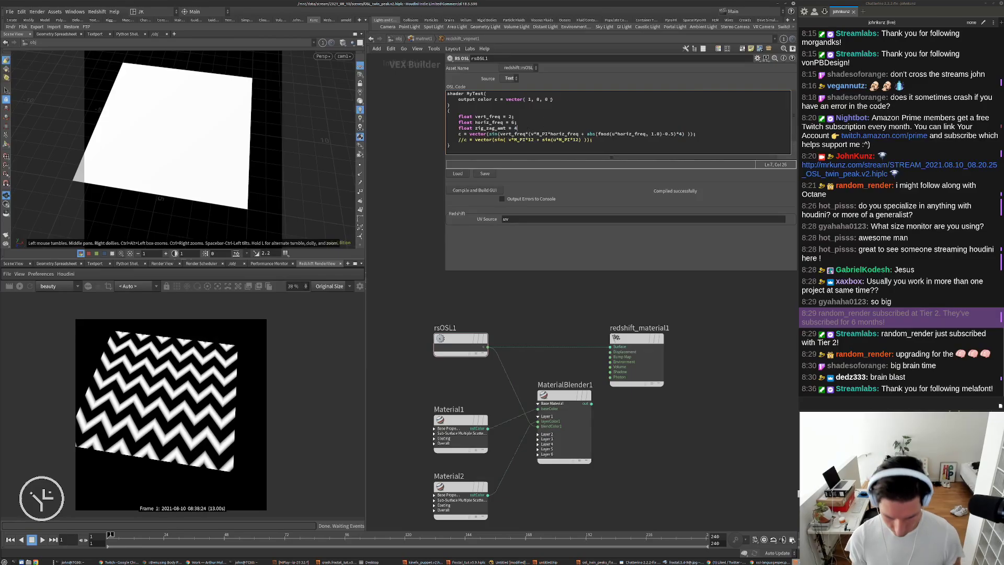
text(;)
Substitute zig_zag_amt for the 4 multiplying the abs(fmod) term, then recompile the shader and re-render
drag(505, 128, 474, 127)
key(ctrl+c)
double_click(680, 134)
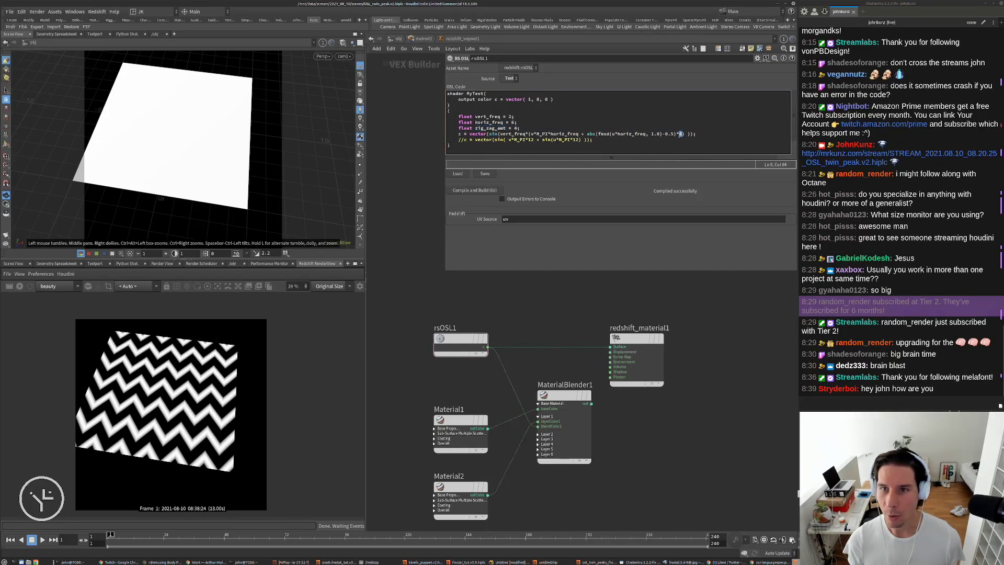
key(ctrl+v)
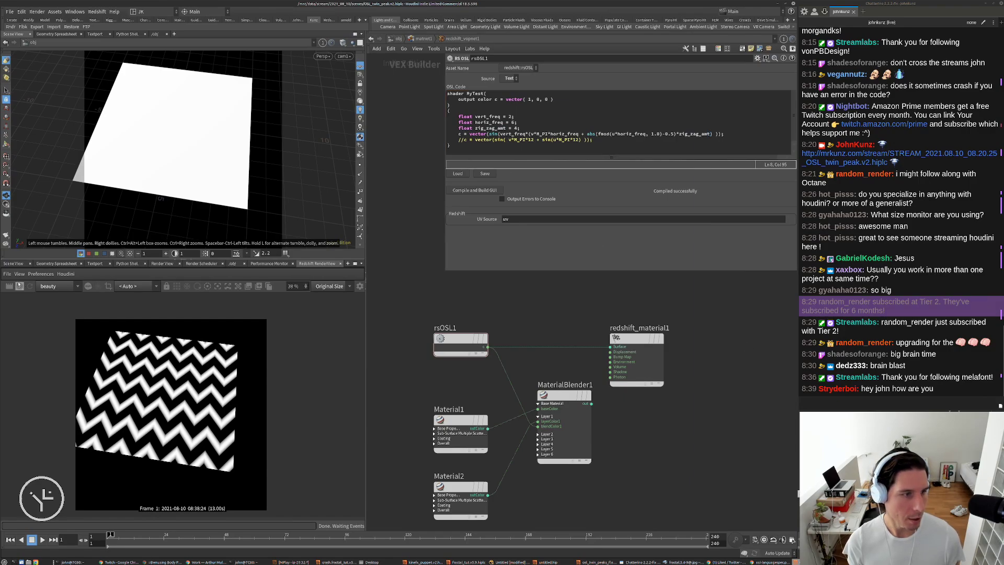
click(500, 191)
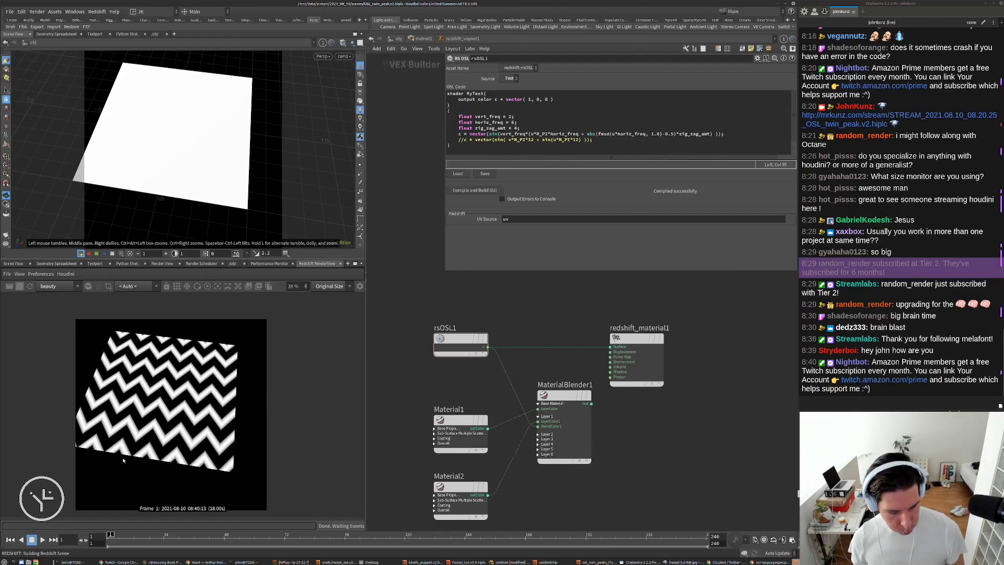
click(19, 286)
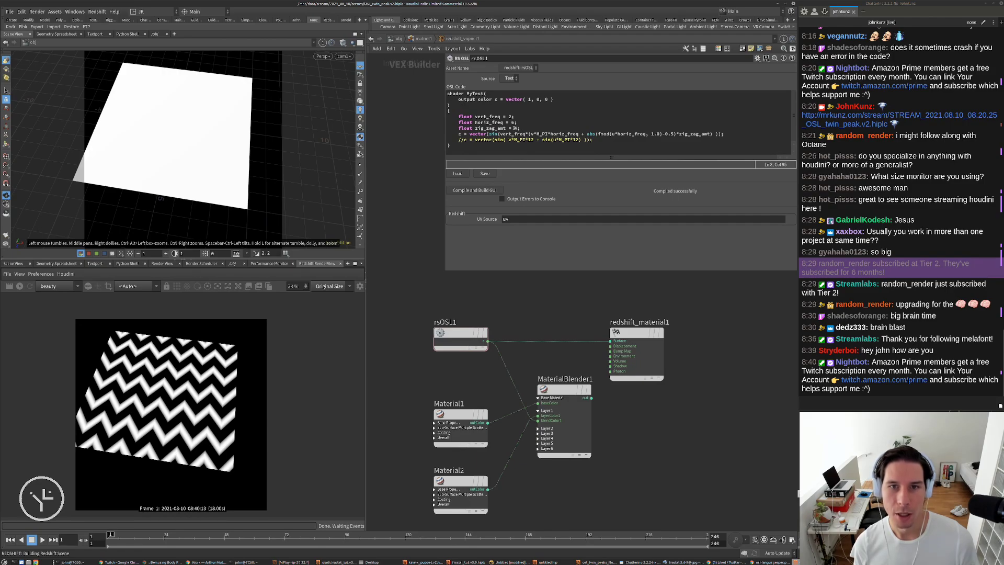
Set zig_zag_amt to 14, recompile the shader, and inspect the rendered zigzag pattern
click(515, 128)
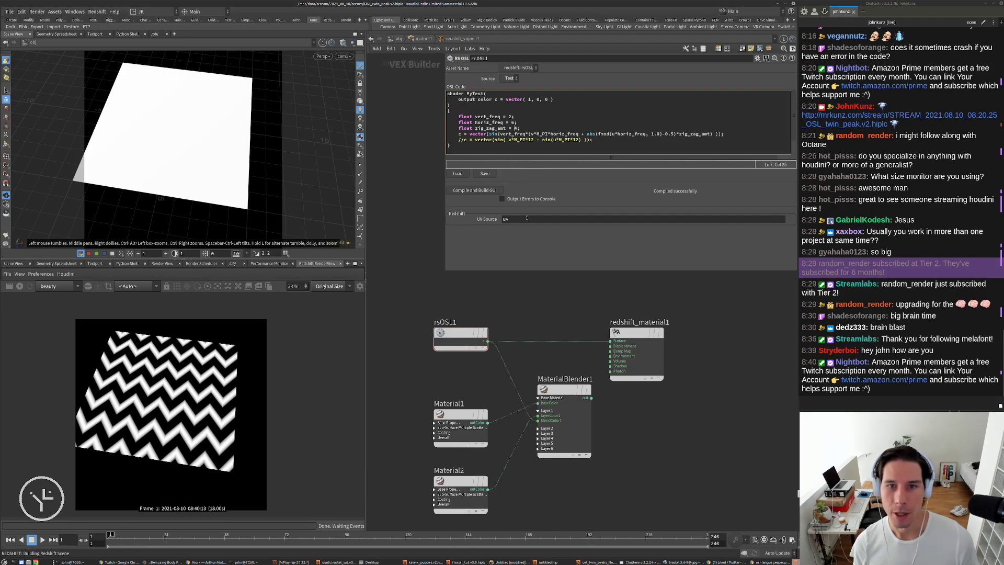
click(480, 189)
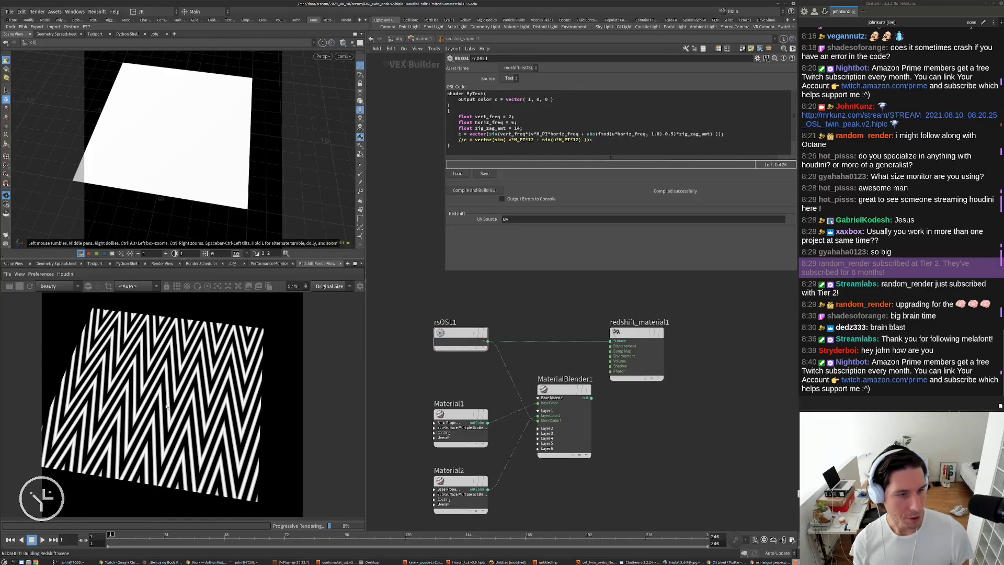
scroll(166, 407, up, 3)
scroll(104, 376, down, 1)
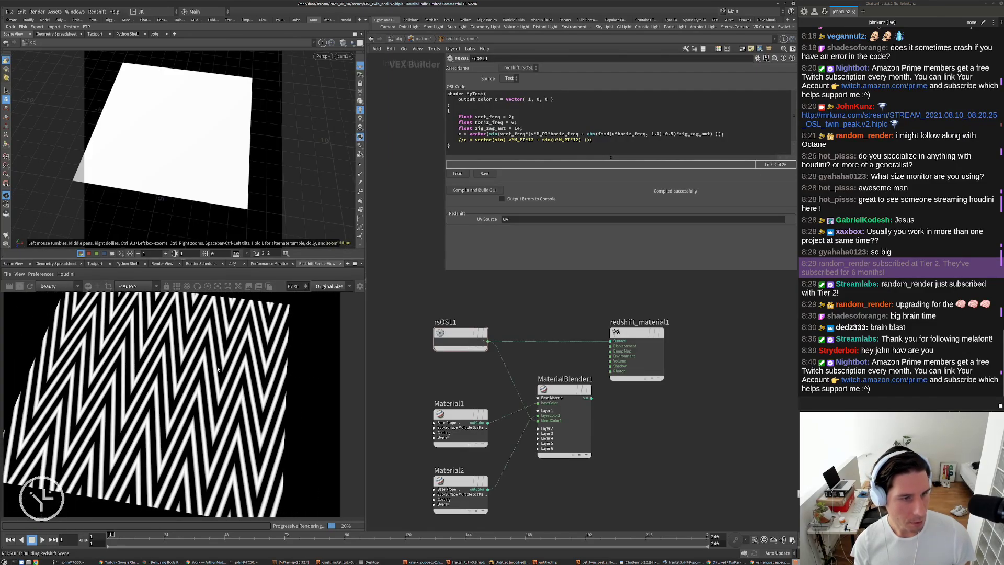
scroll(217, 369, down, 1)
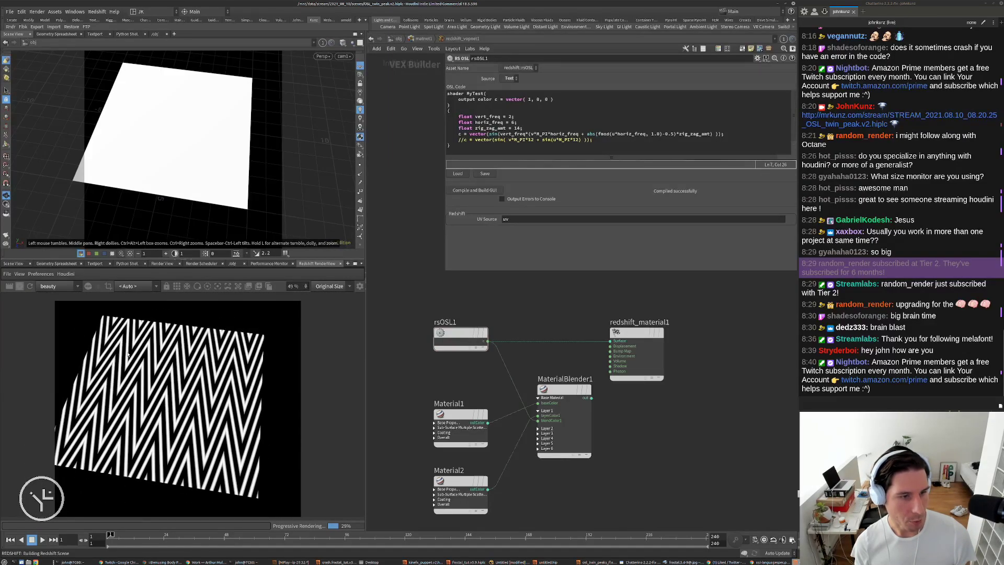
Set zig_zag_amt to 0, recompile the shader, and re-render to preview the pattern
click(20, 287)
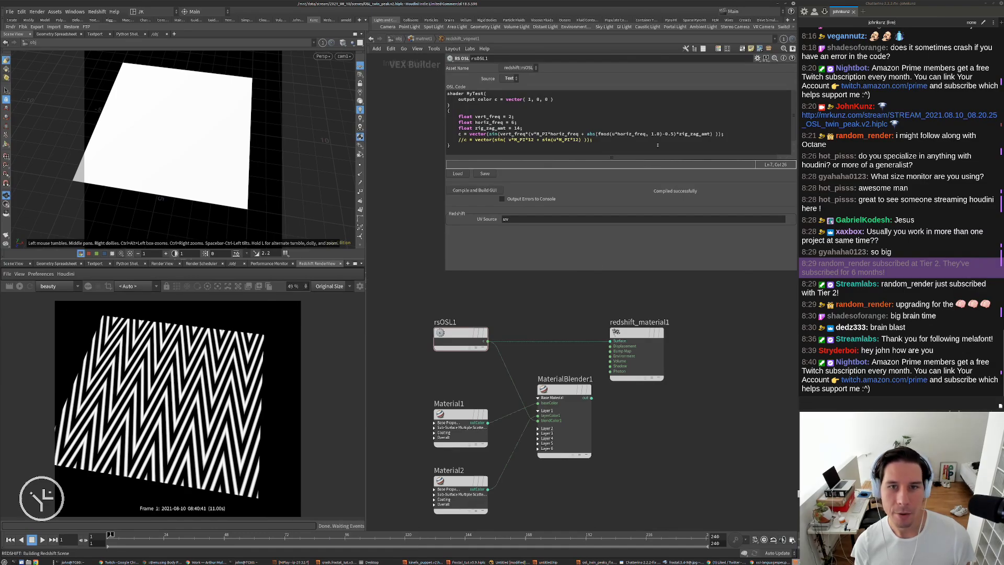
drag(520, 128, 513, 128)
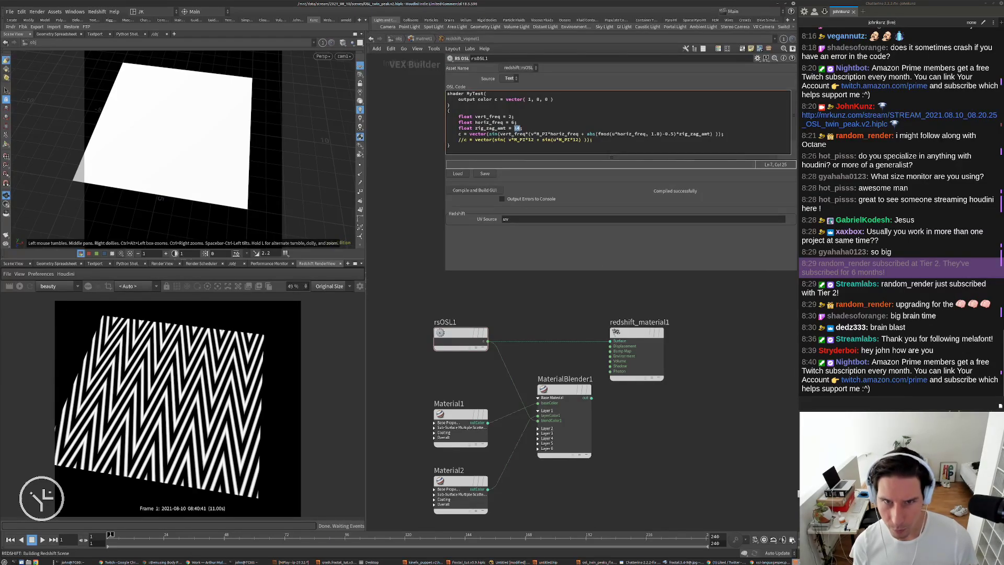
text(0.)
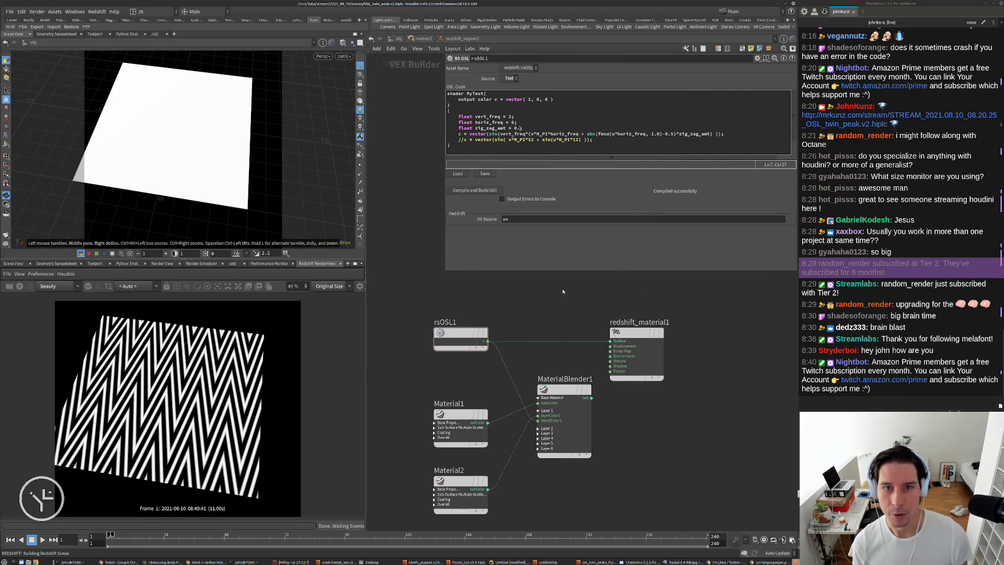
key(BackSpace)
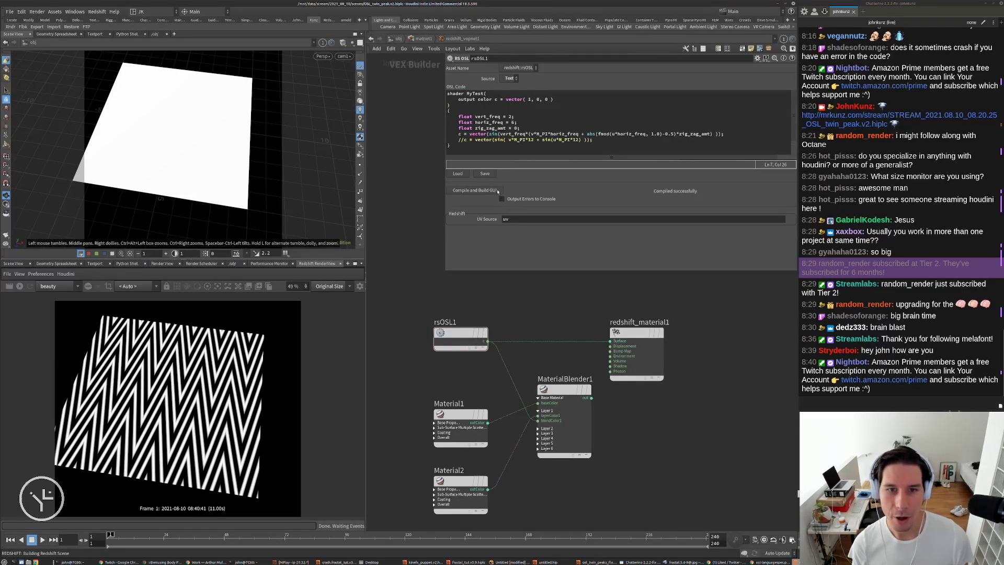
click(9, 286)
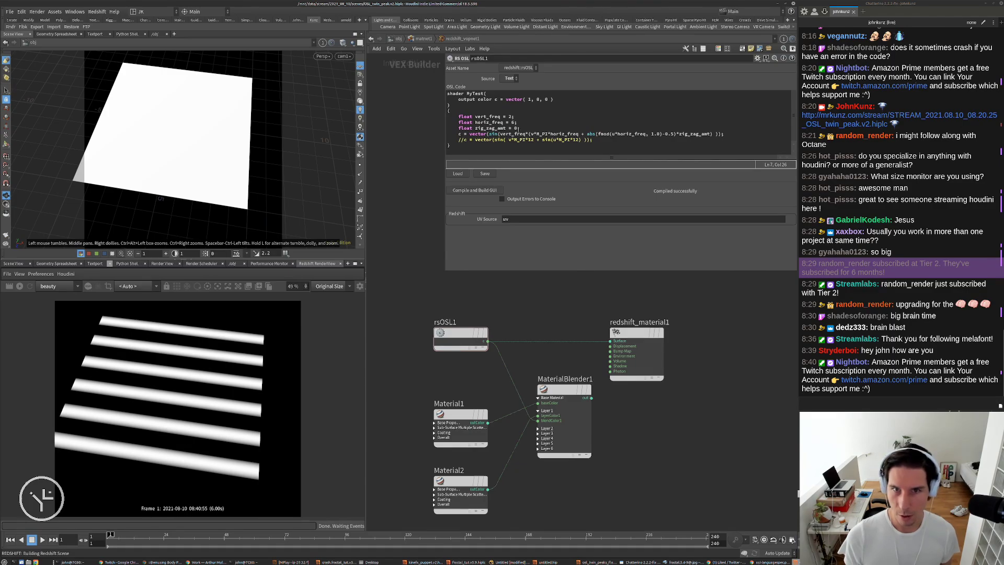
Set zig_zag_amt to 4 in the OSL code, recompile the shader, and re-render
double_click(516, 128)
text(4)
click(496, 188)
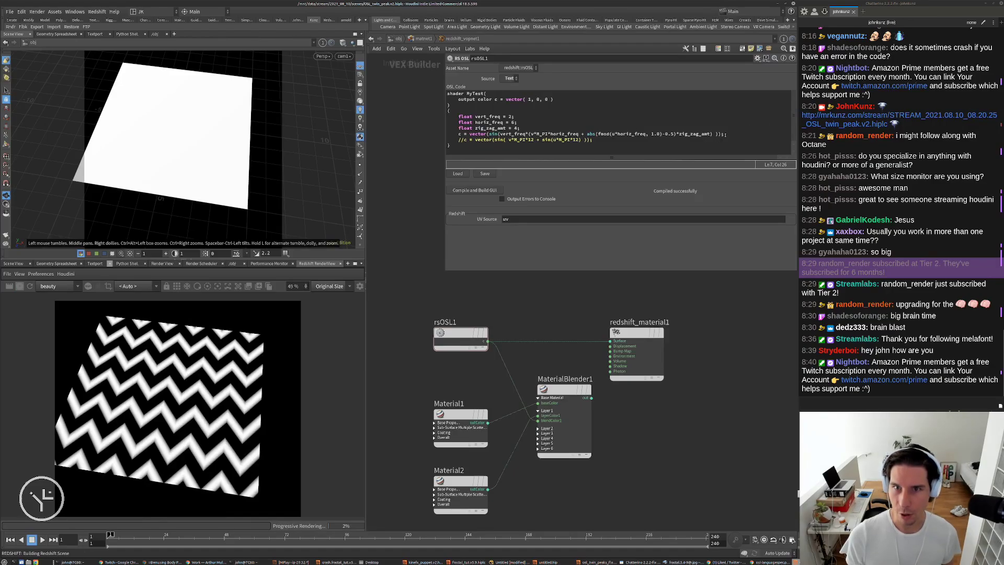
click(709, 141)
click(530, 139)
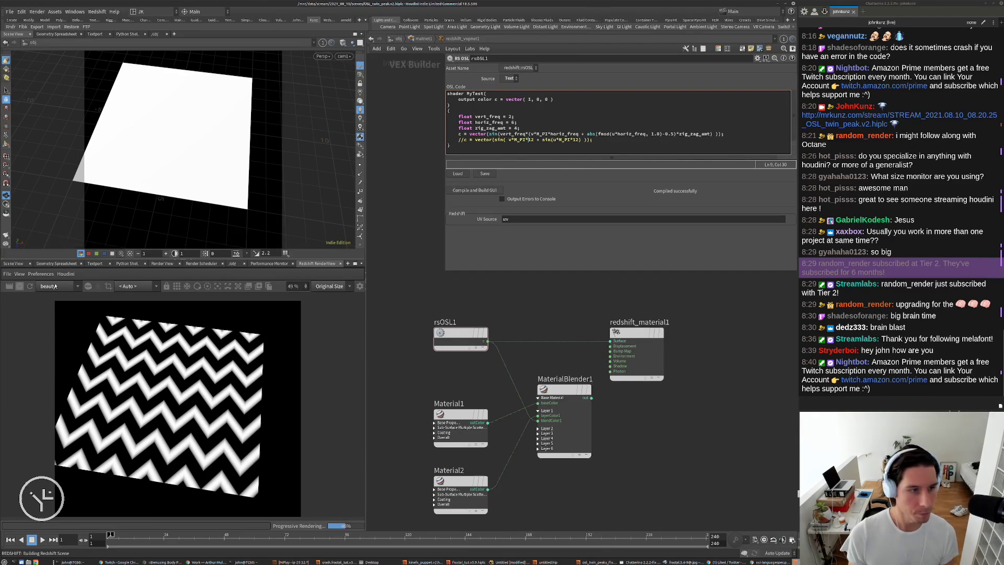
click(20, 287)
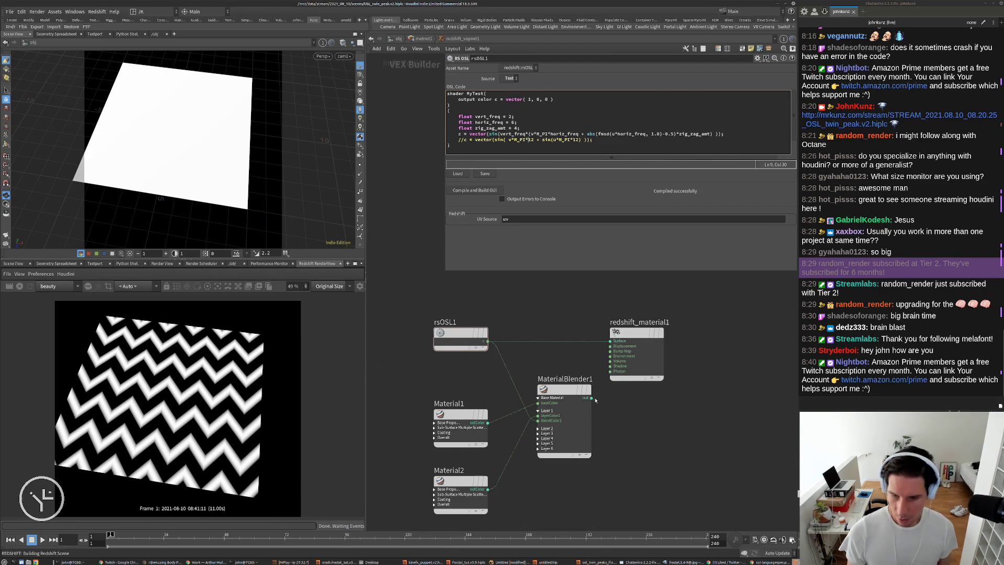
Compare the stripe edges in the Redshift render with the statue-on-zigzag-floor reference image in the Chrome window
click(728, 562)
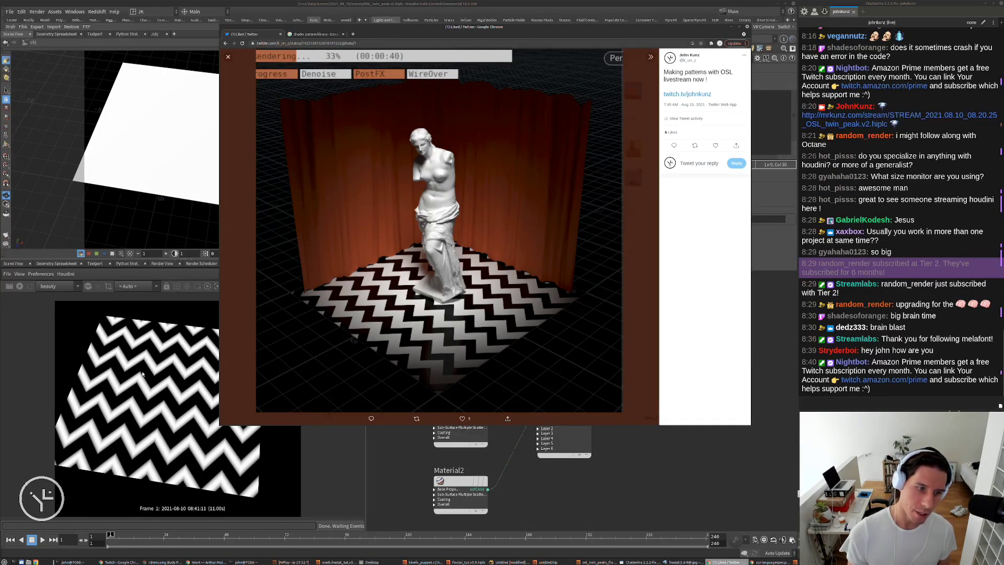
click(380, 467)
scroll(163, 402, up, 5)
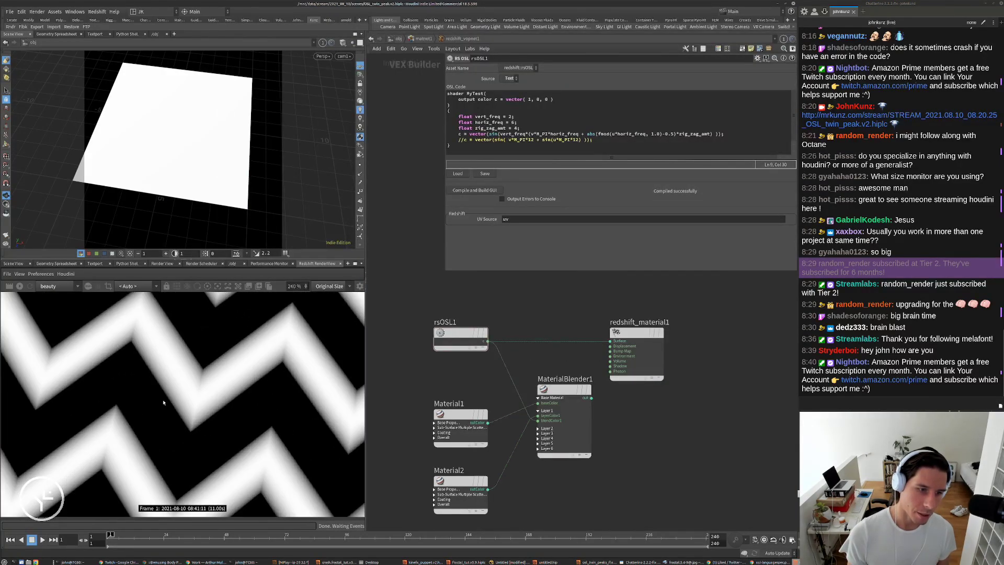
scroll(183, 397, down, 4)
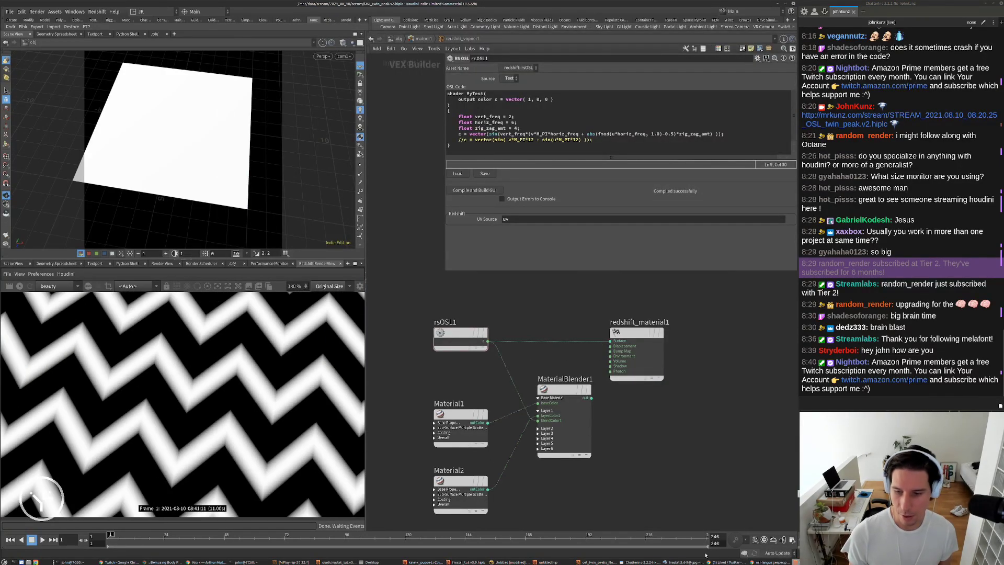
click(724, 562)
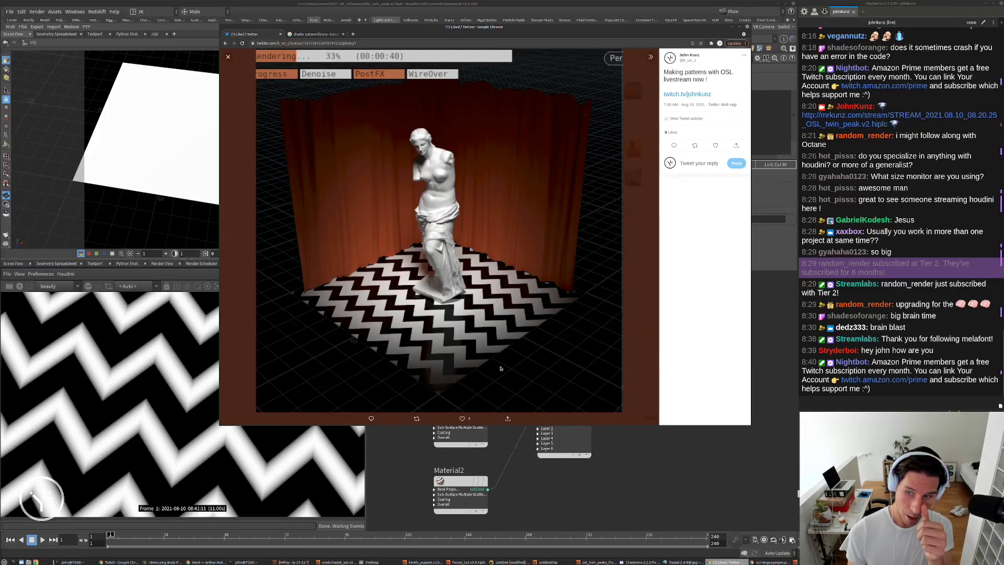
click(709, 454)
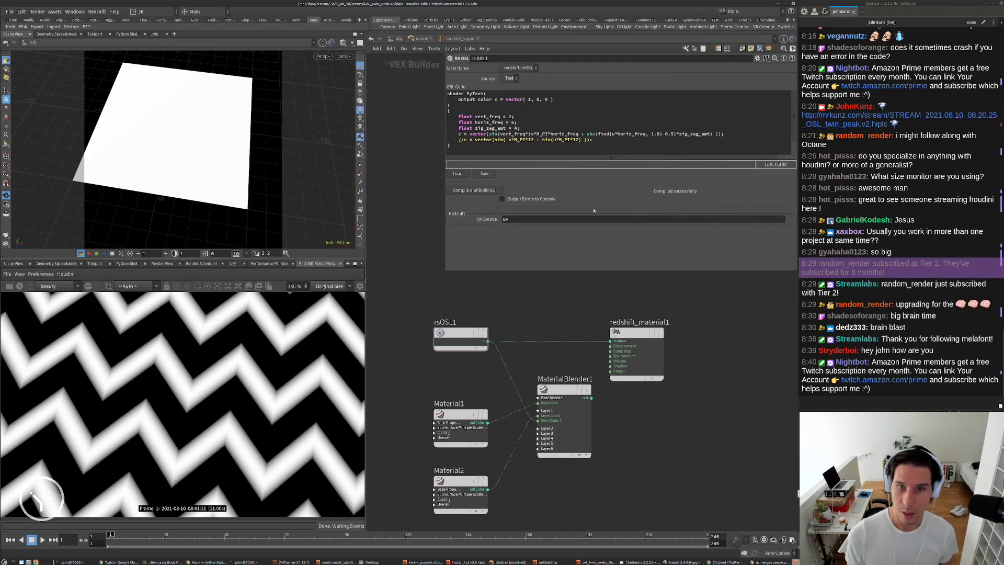
Add a >0 comparison after the sin() call inside the active line's vector, then recompile and re-render
click(742, 135)
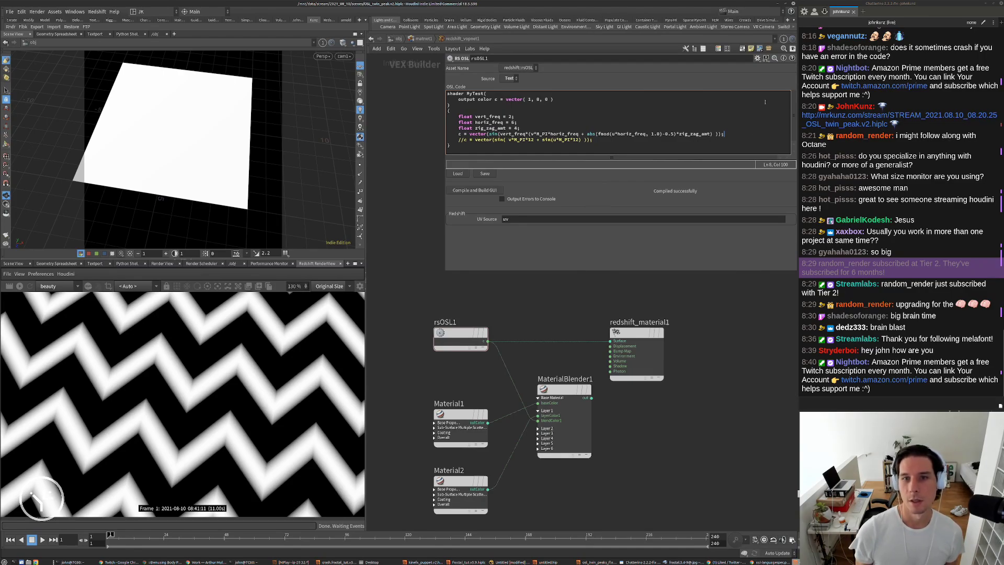
key(Left)
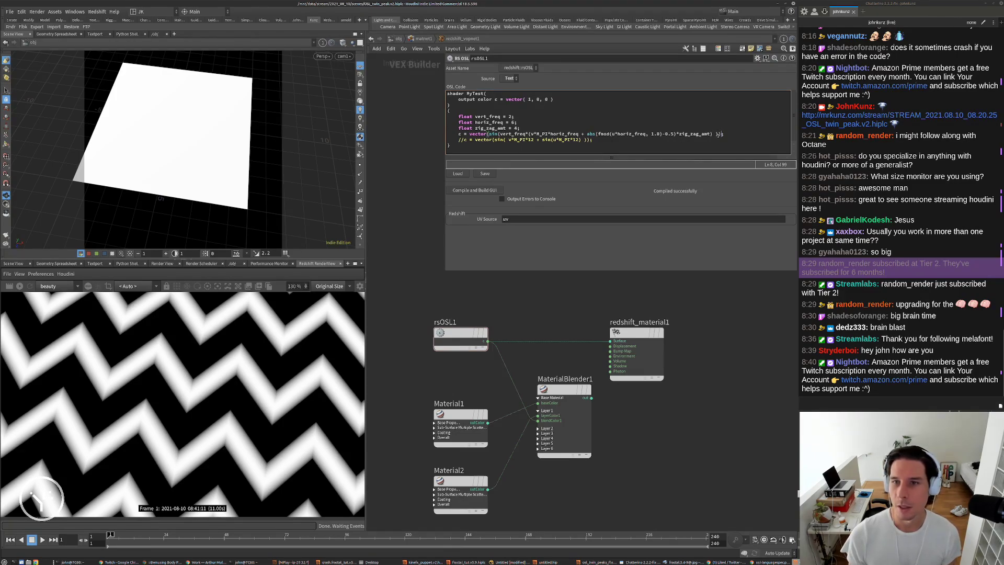
text())
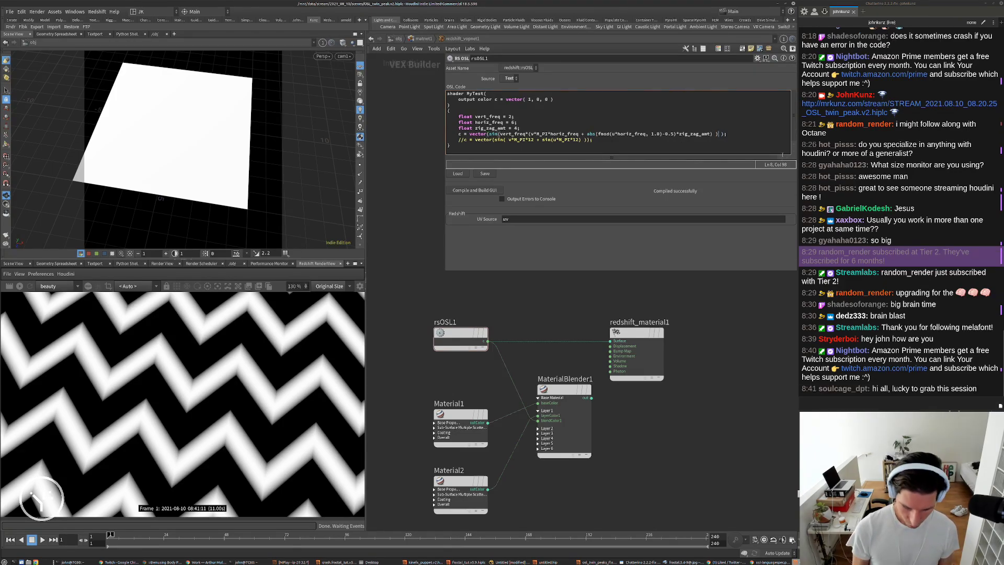
text(*)
text(0)
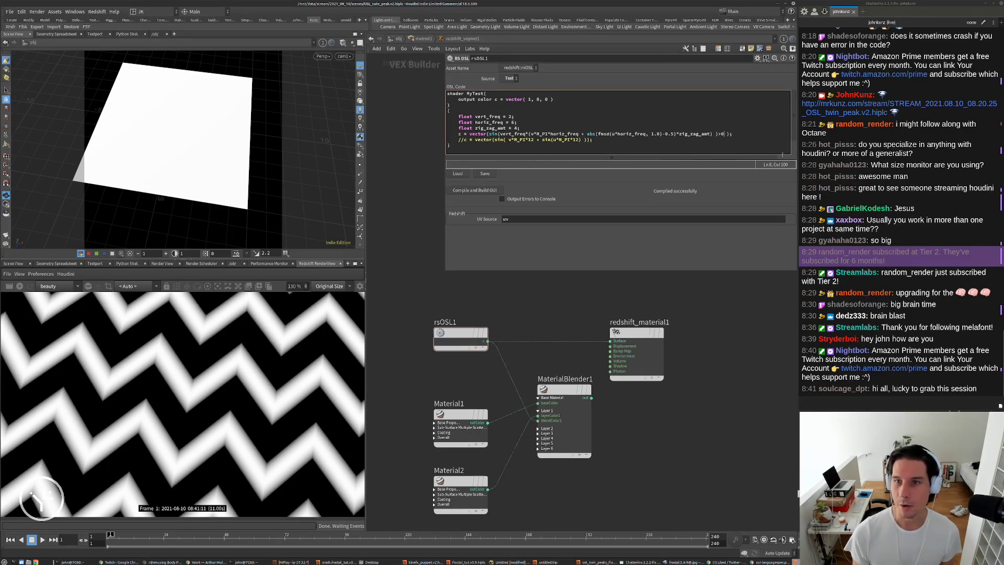
click(722, 385)
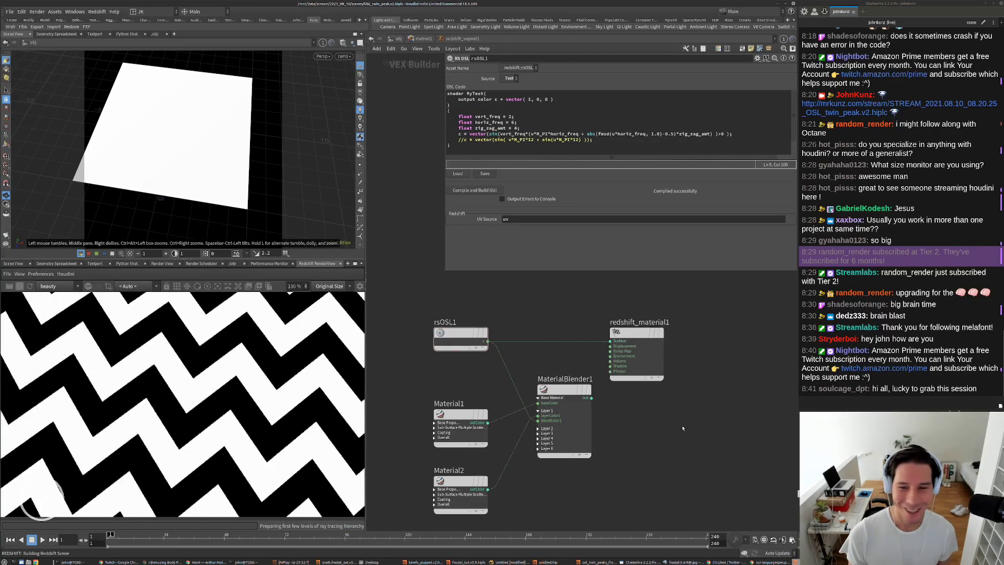
Examine the black and white stripe edges in the render from a new camera angle and at close range
key(f)
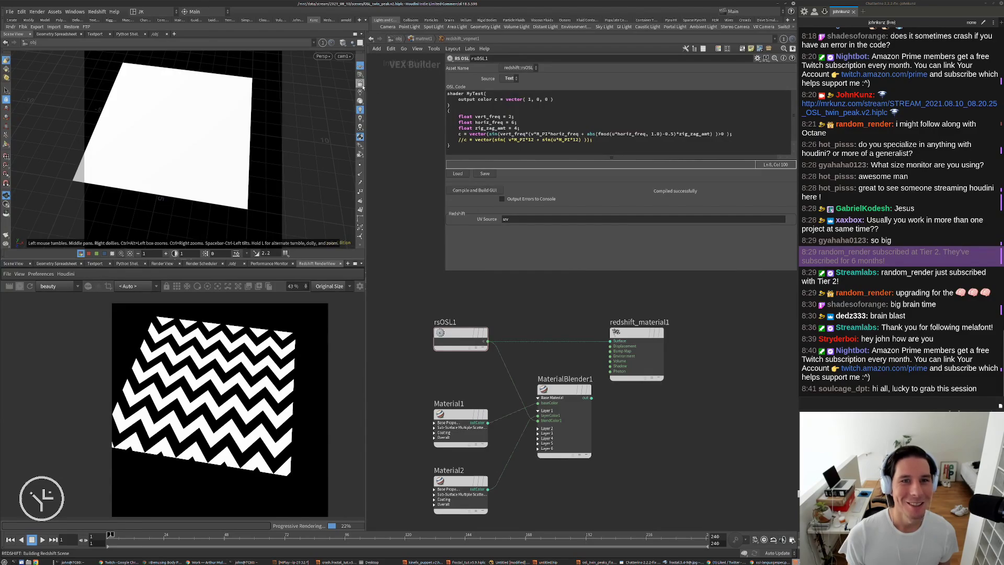
drag(181, 175, 155, 169)
right_drag(155, 170, 162, 191)
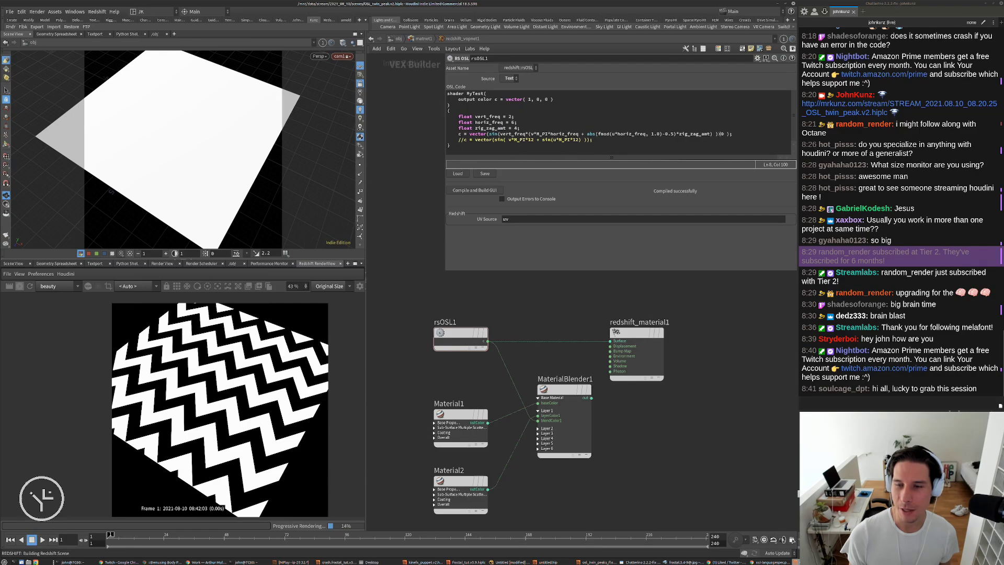
scroll(232, 393, up, 10)
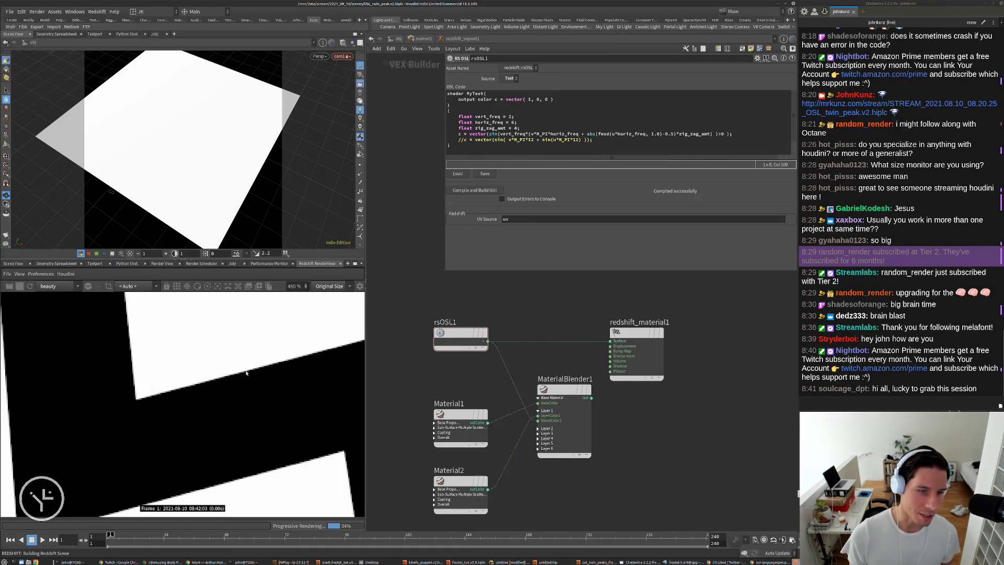
scroll(230, 376, down, 2)
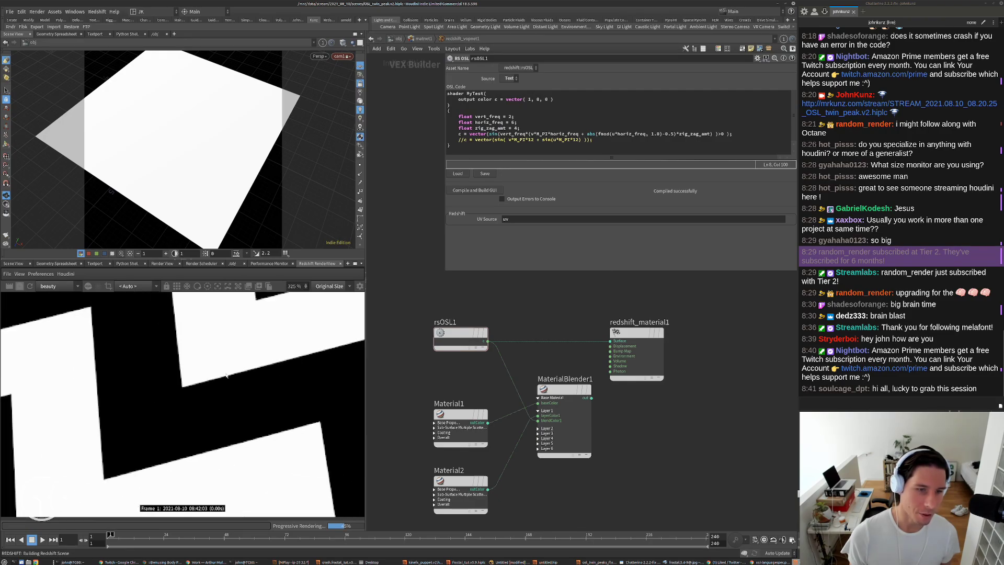
scroll(226, 374, up, 2)
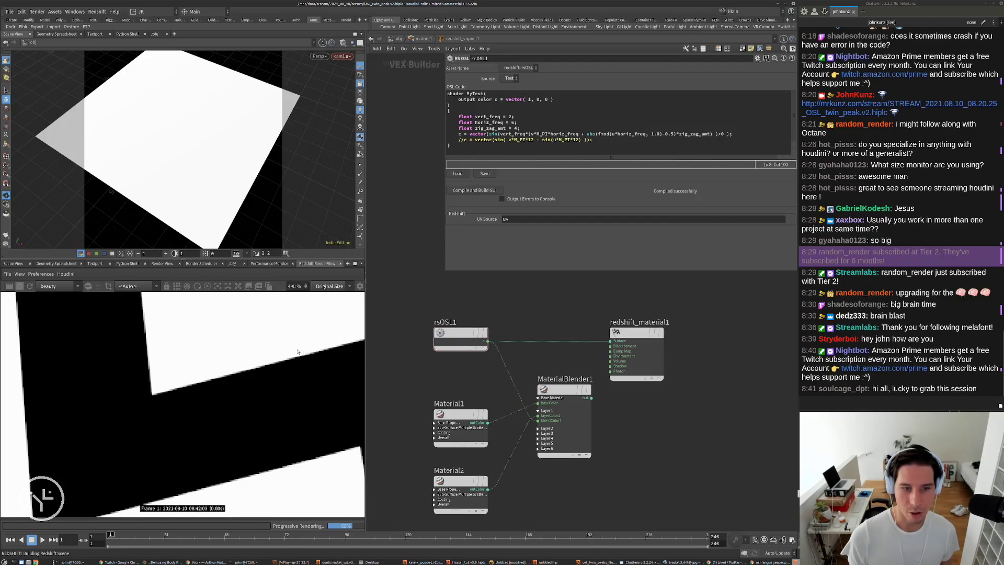
scroll(264, 371, down, 5)
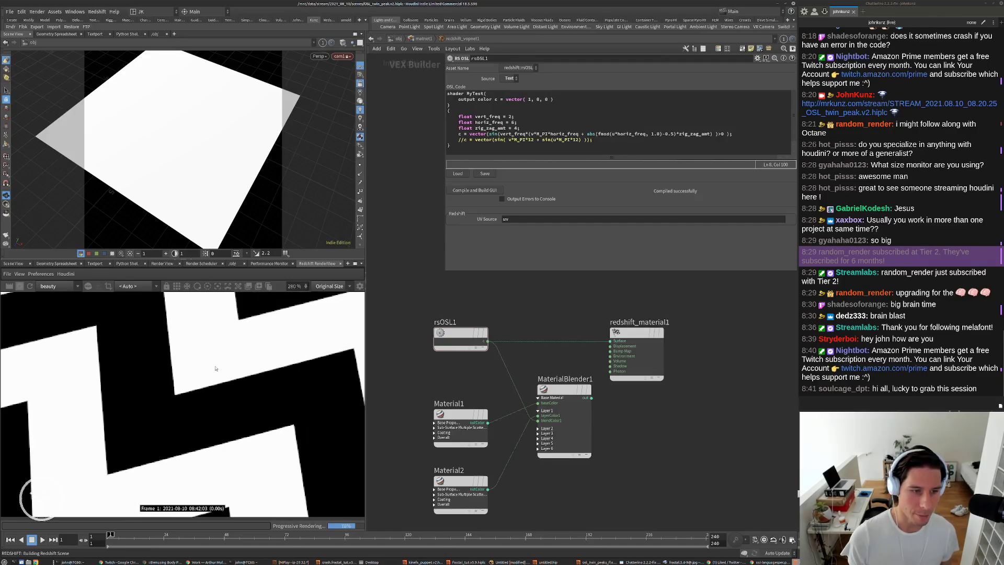
scroll(196, 460, up, 5)
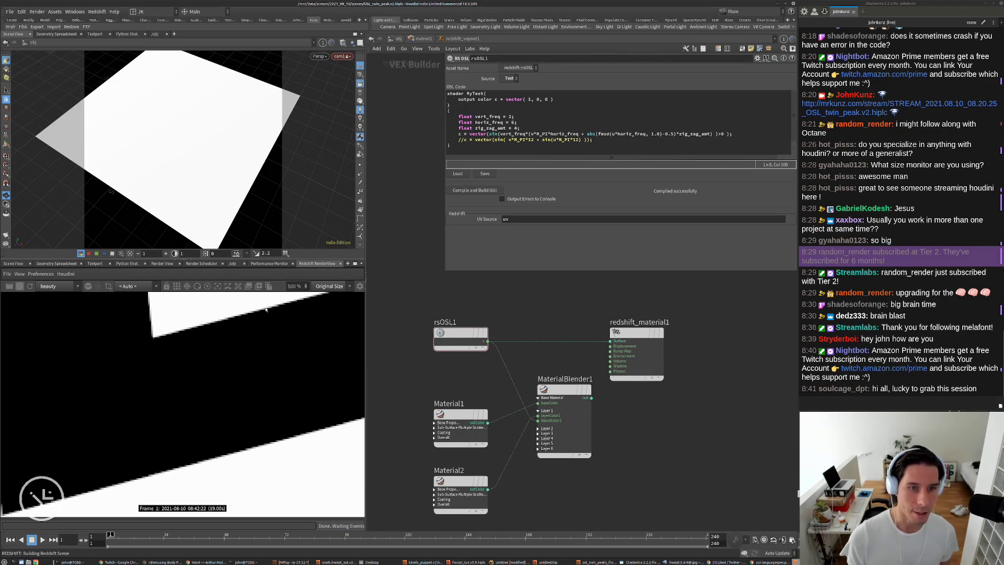
scroll(214, 359, down, 10)
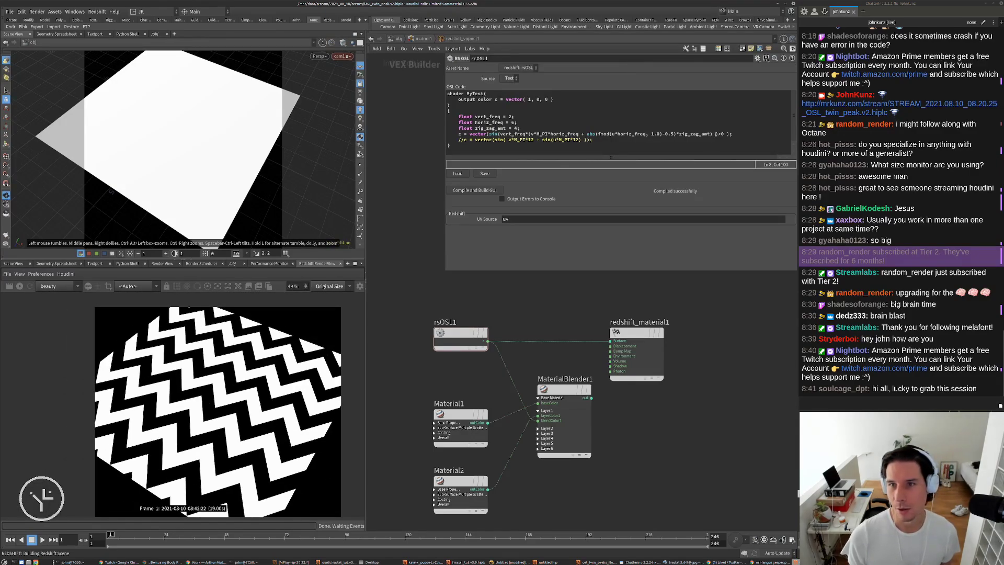
Switch to the OSL language specification PDF in Chrome and examine the basic math function pages for a stripe-edge function
double_click(721, 133)
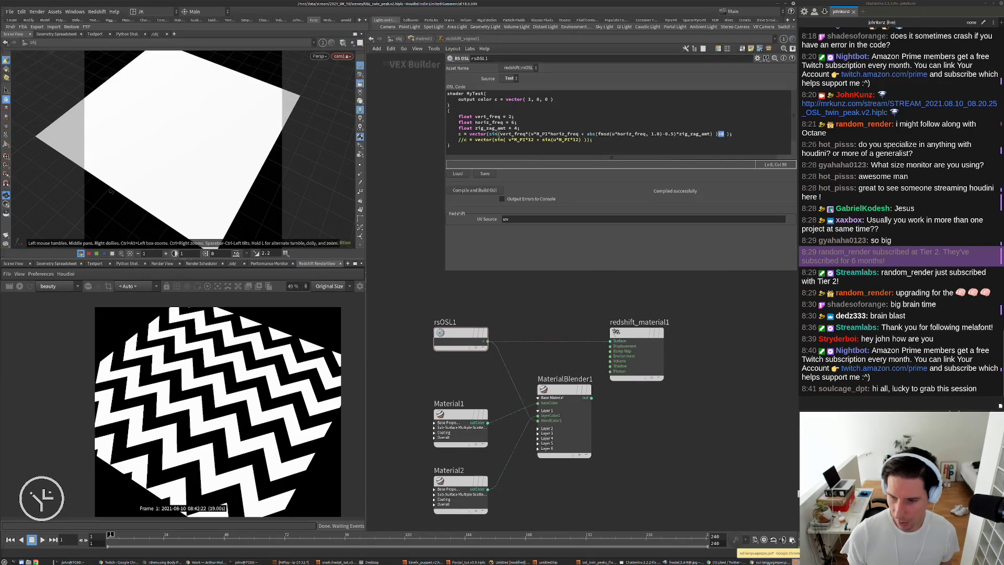
click(771, 562)
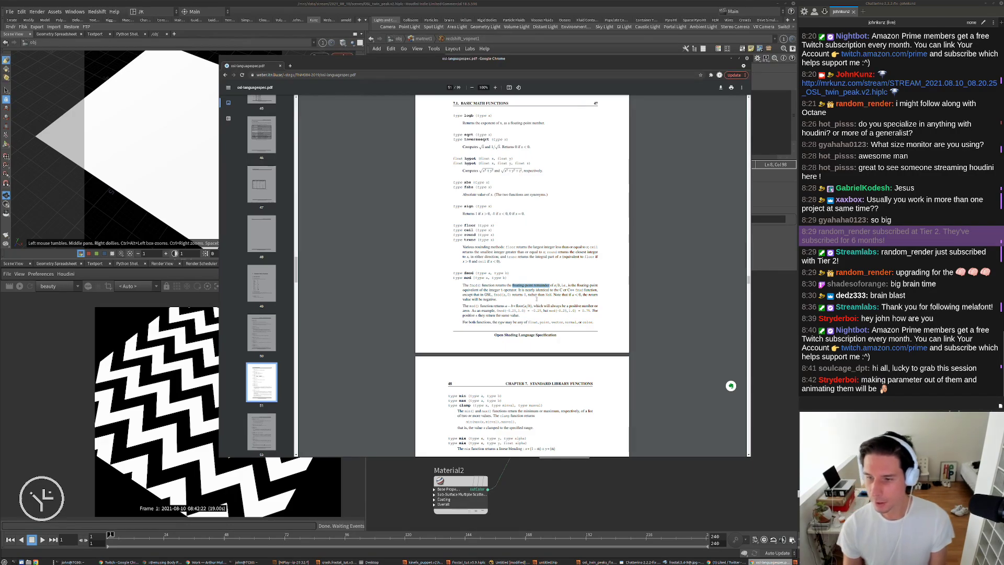
scroll(528, 322, down, 3)
scroll(537, 329, down, 2)
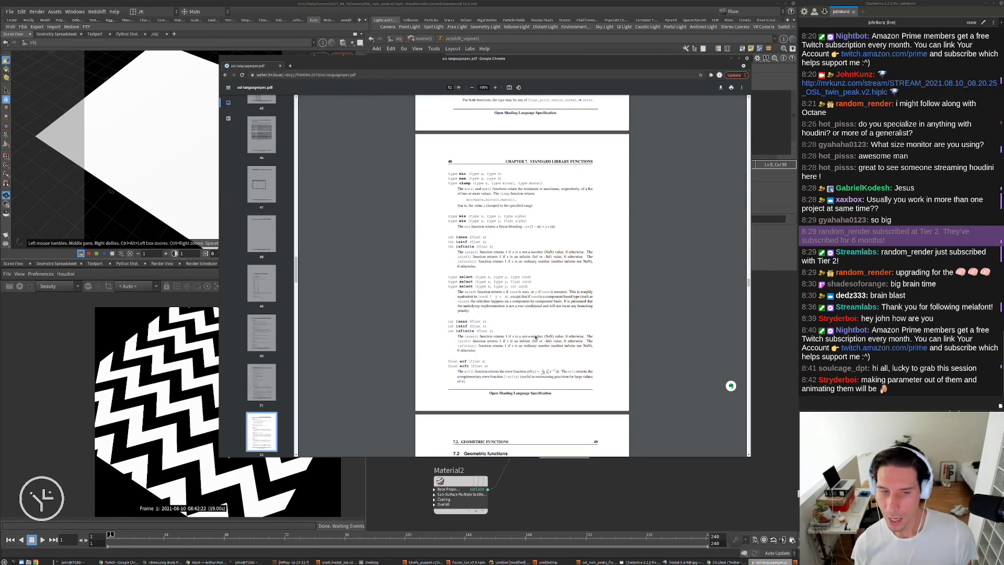
scroll(543, 322, down, 1)
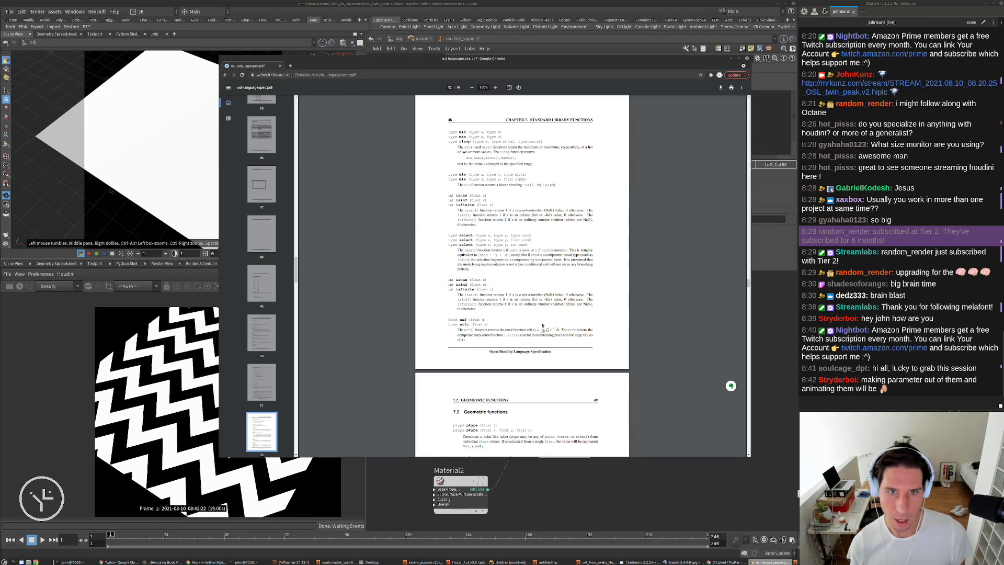
scroll(543, 324, down, 2)
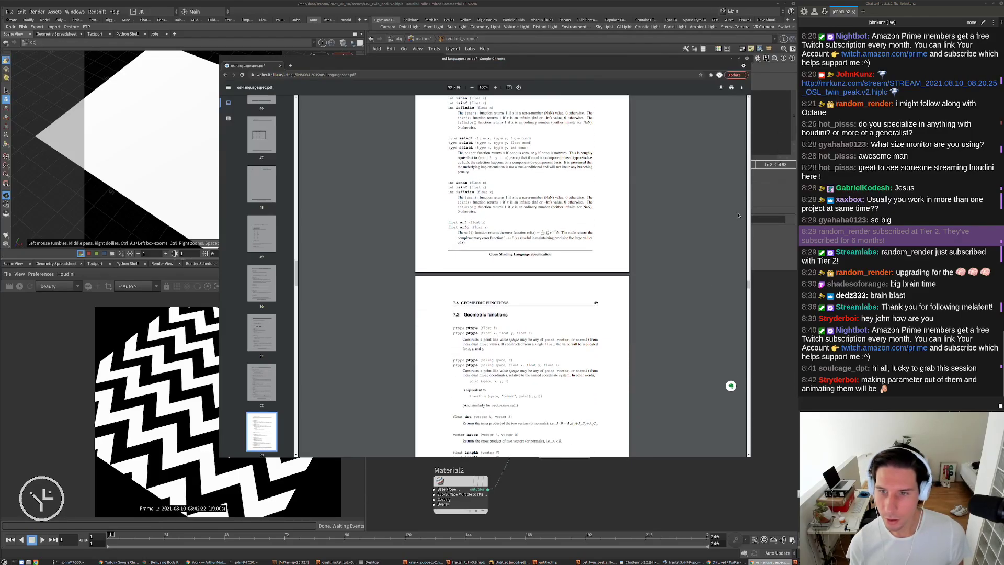
drag(748, 284, 750, 278)
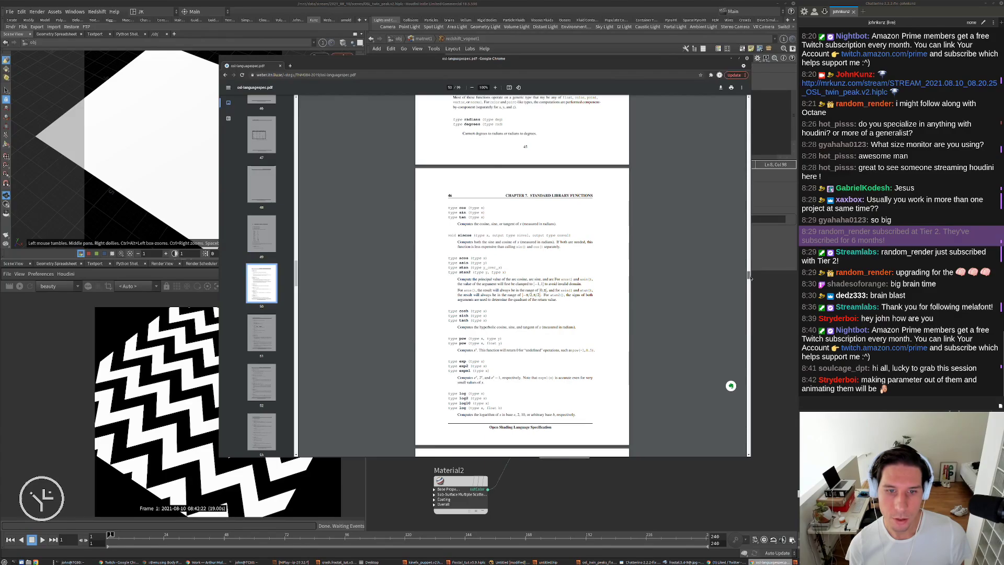
scroll(564, 291, down, 3)
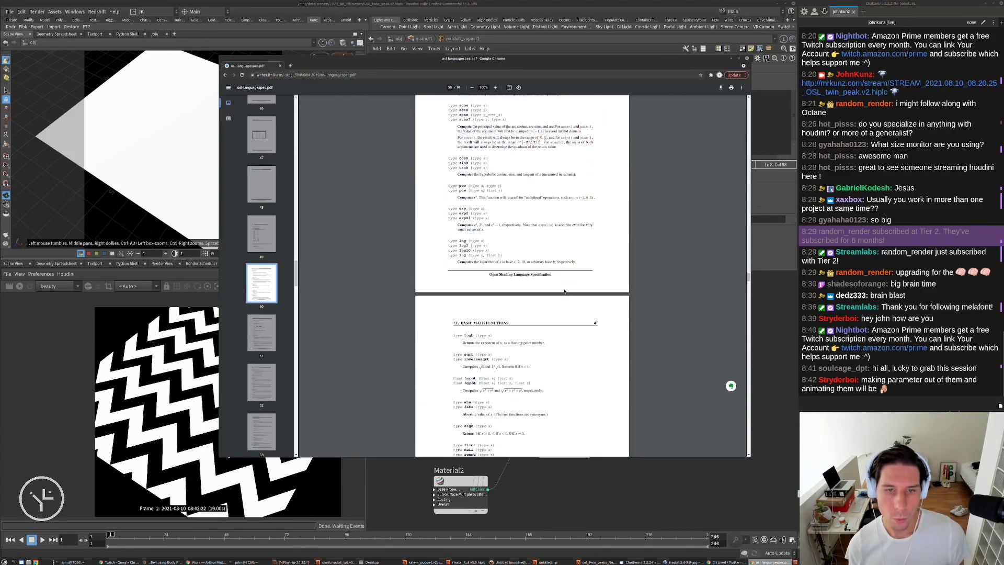
scroll(564, 291, down, 3)
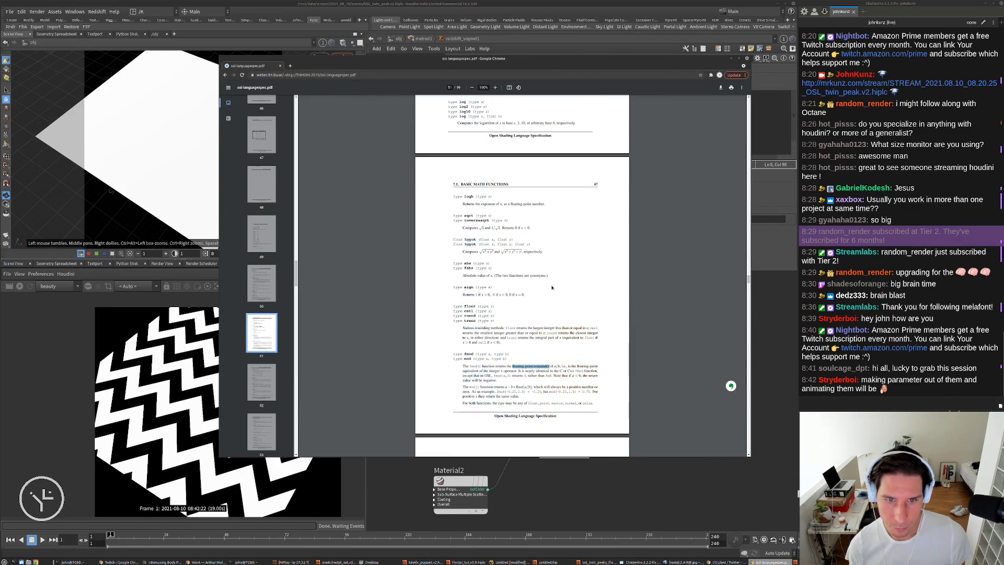
scroll(553, 285, up, 3)
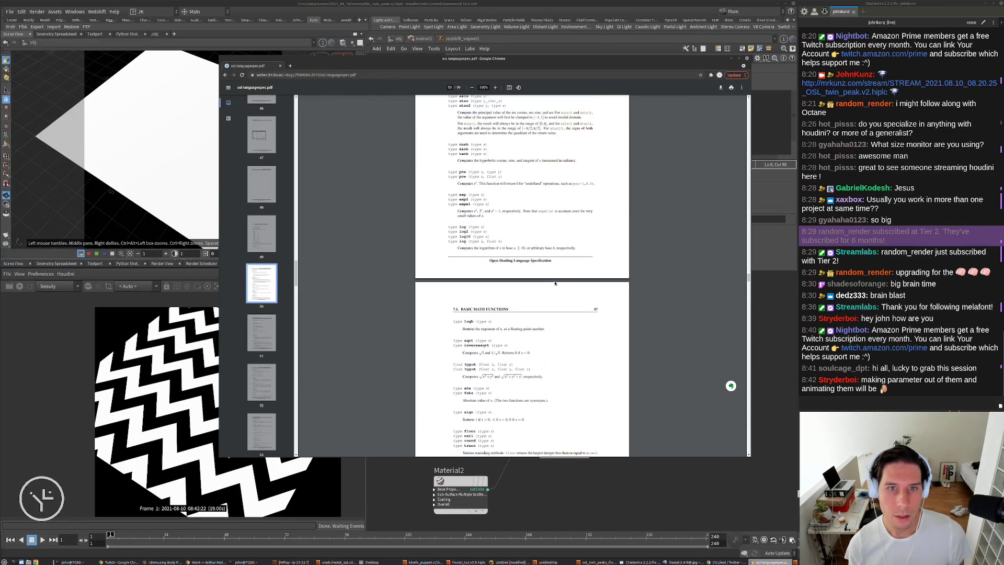
Search the specification for "smoo", read the smoothstep entry, and return to the OSL code in Houdini
key(ctrl+f)
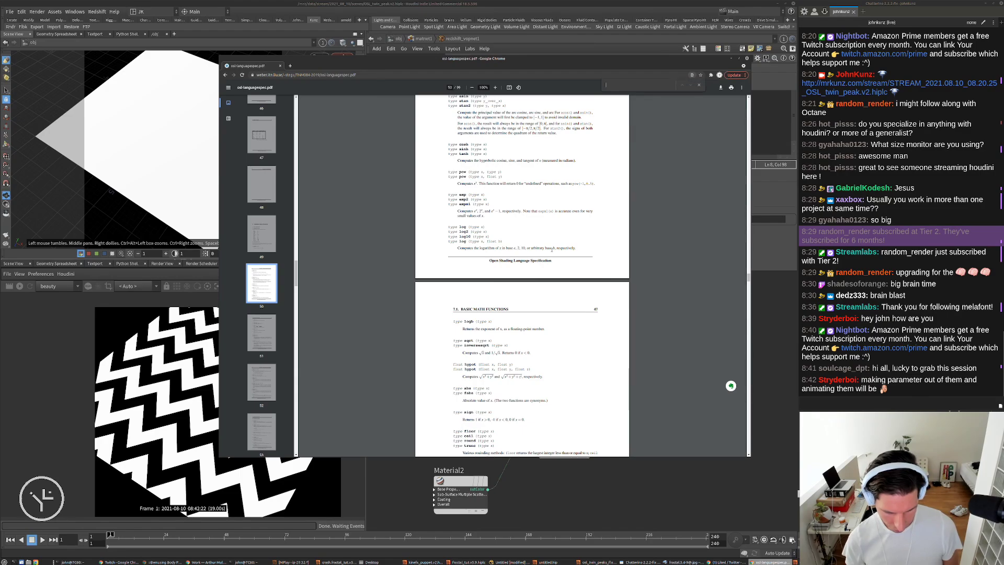
text(smoo)
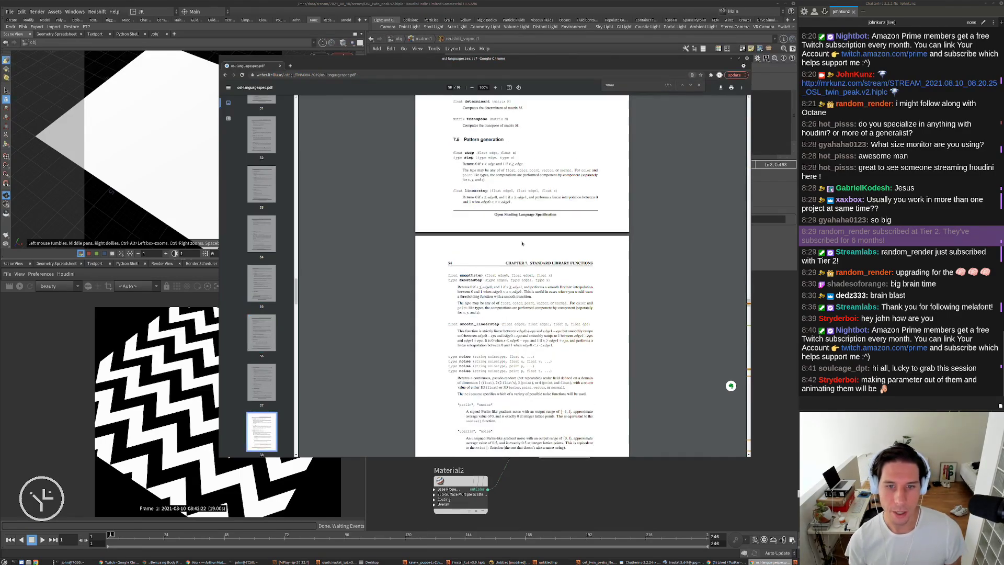
scroll(521, 244, down, 2)
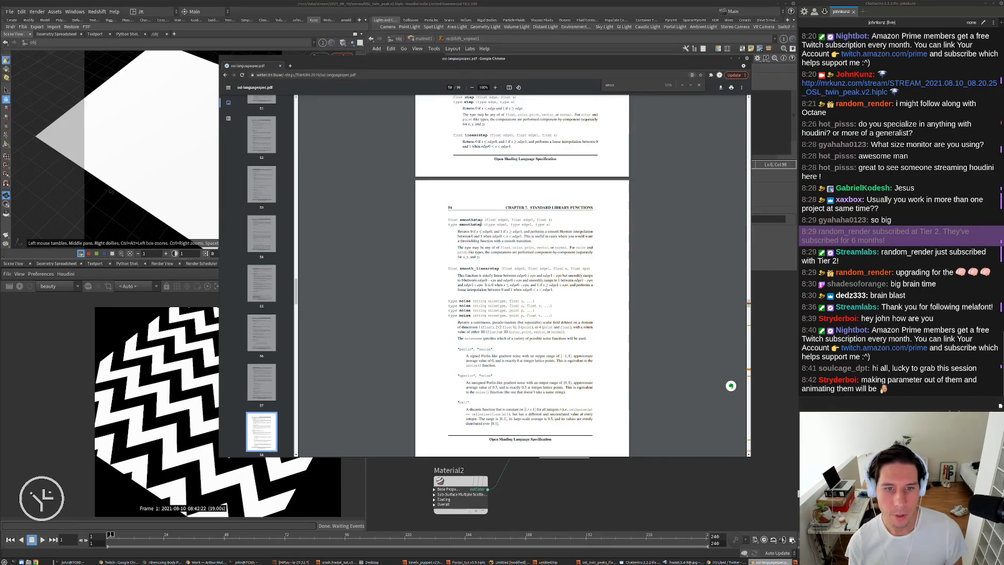
click(753, 340)
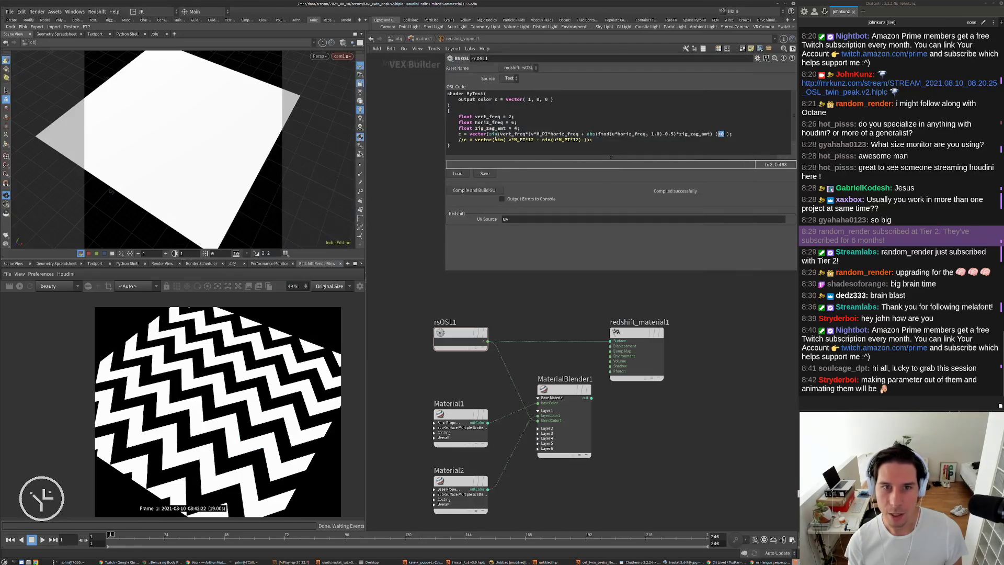
Remove the >0 comparison after the sin() call in the active c = vector line of the OSL code
click(494, 140)
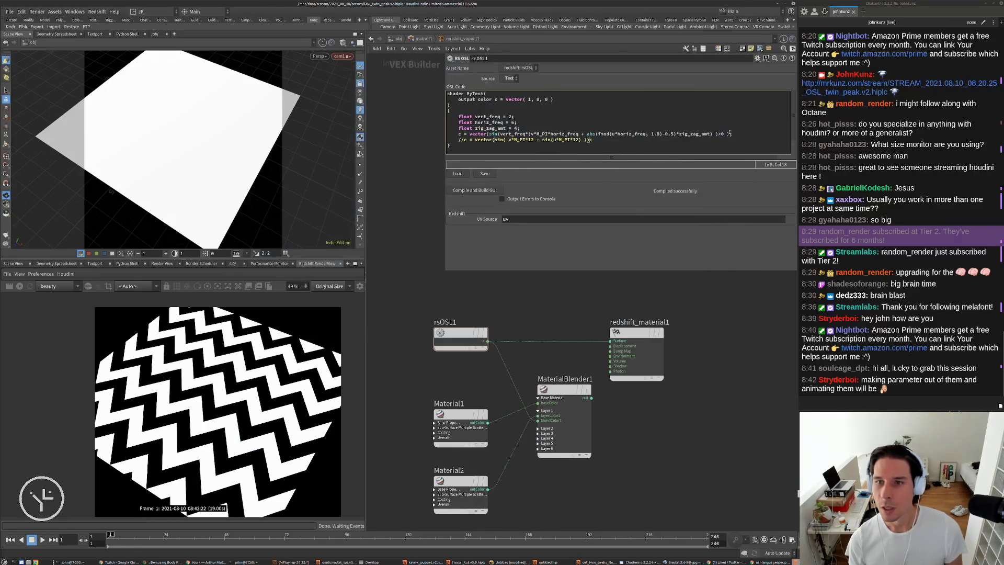
key(BackSpace)
key(BackSpace)
key(BackSpace)
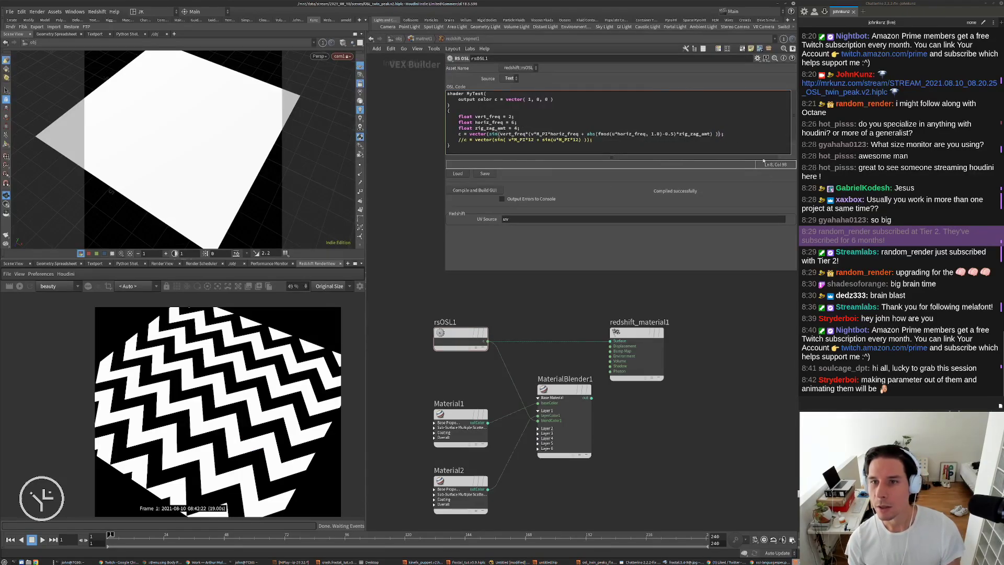
click(425, 222)
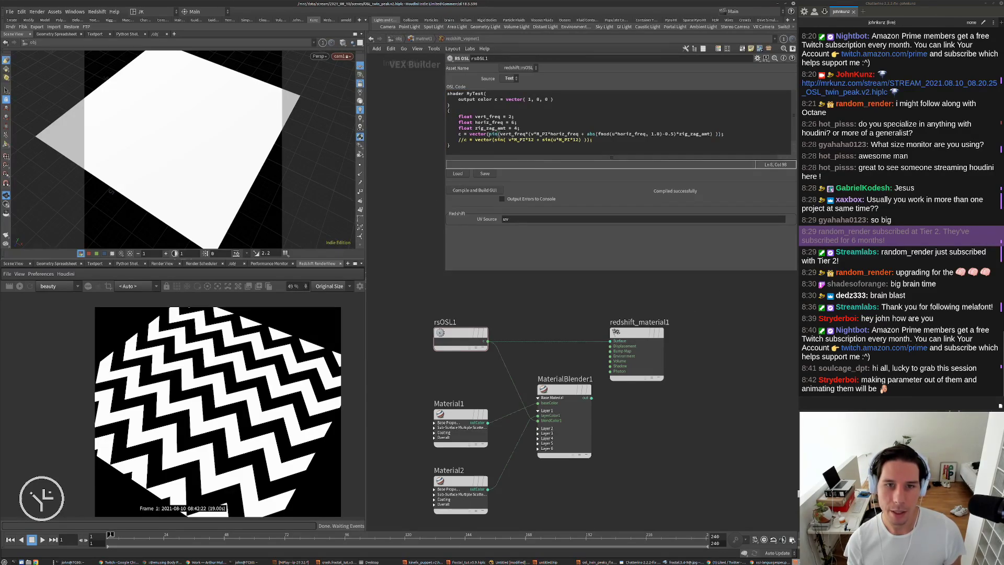
Move the sin() expression out of c's vector into a new float variable zig_zag_pattern declared below zig_zag_amt
drag(489, 134, 719, 134)
key(ctrl+c)
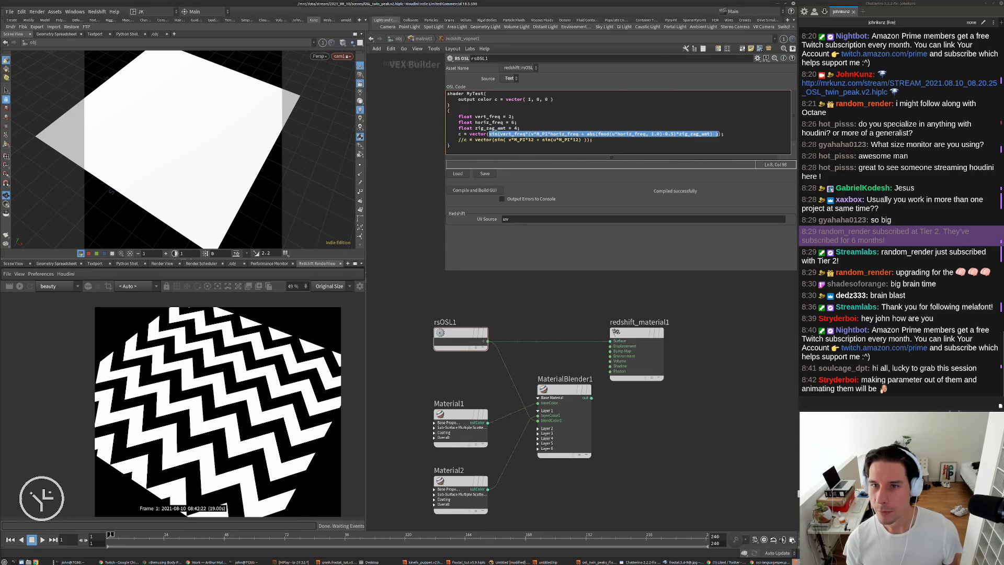
key(BackSpace)
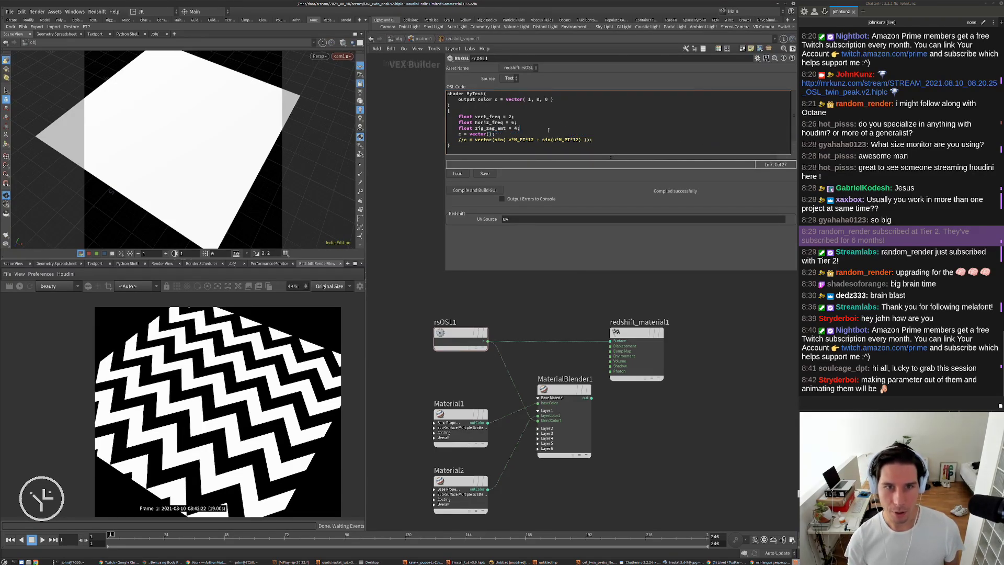
key(Return)
text(float)
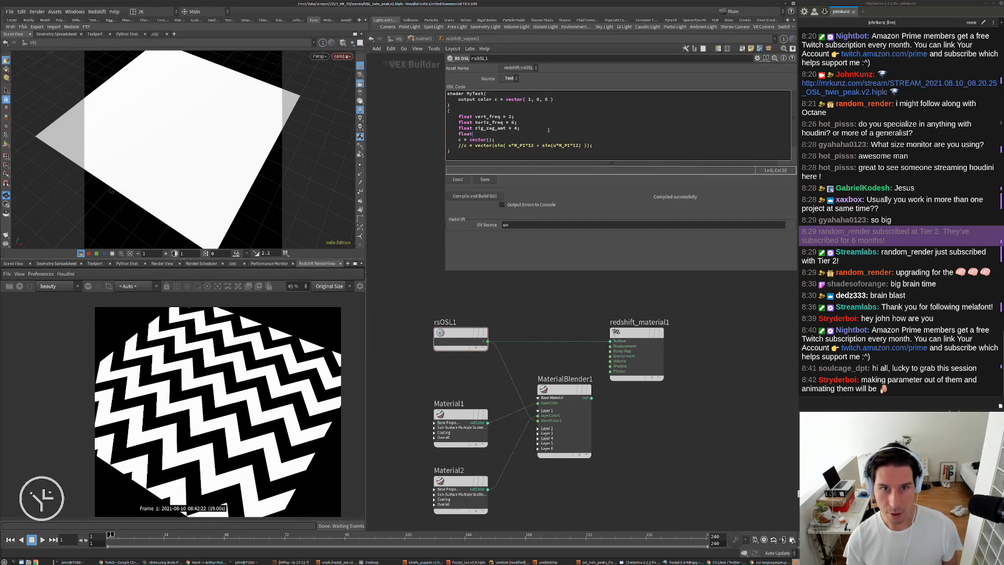
text( zi)
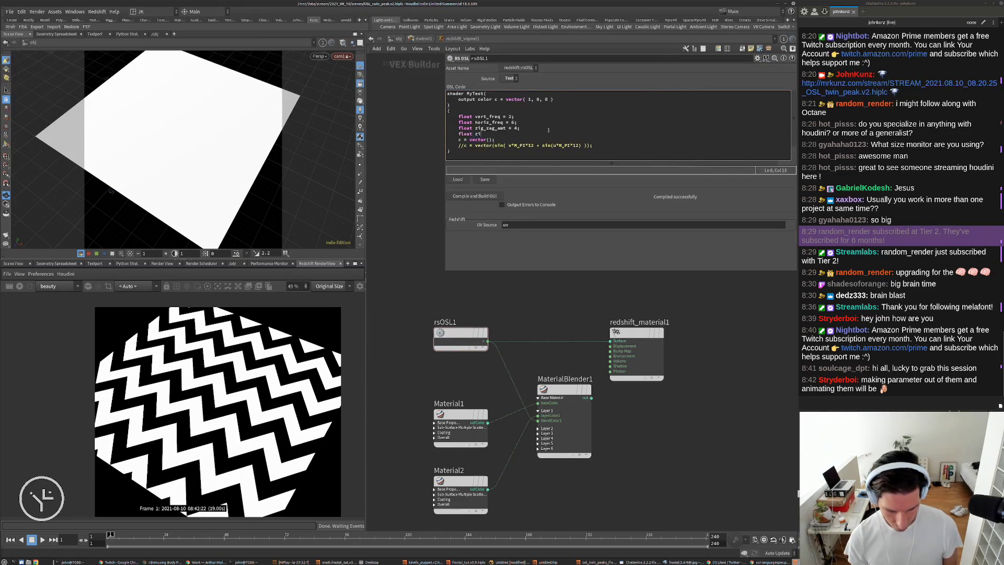
text(g_z)
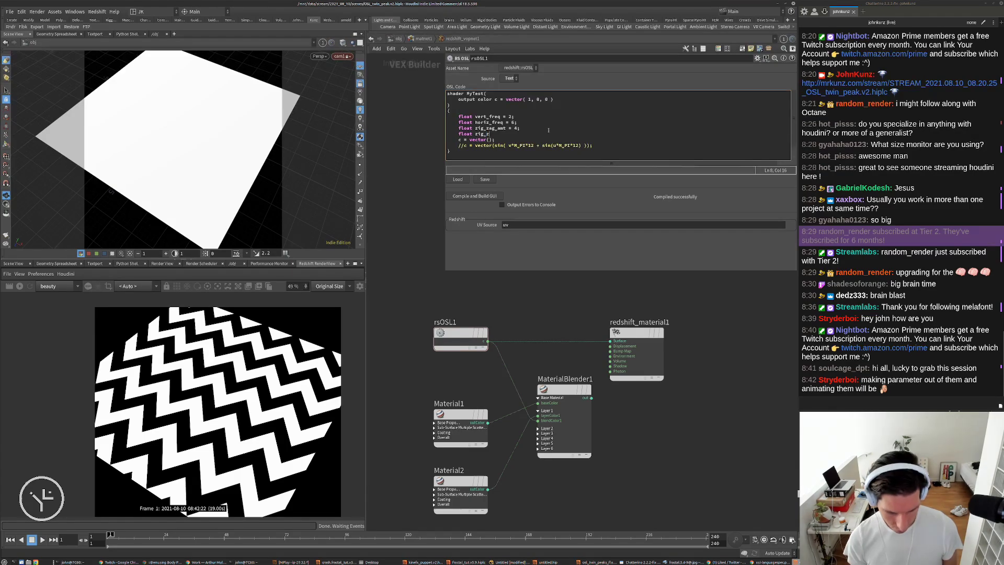
text(ag_pattern =)
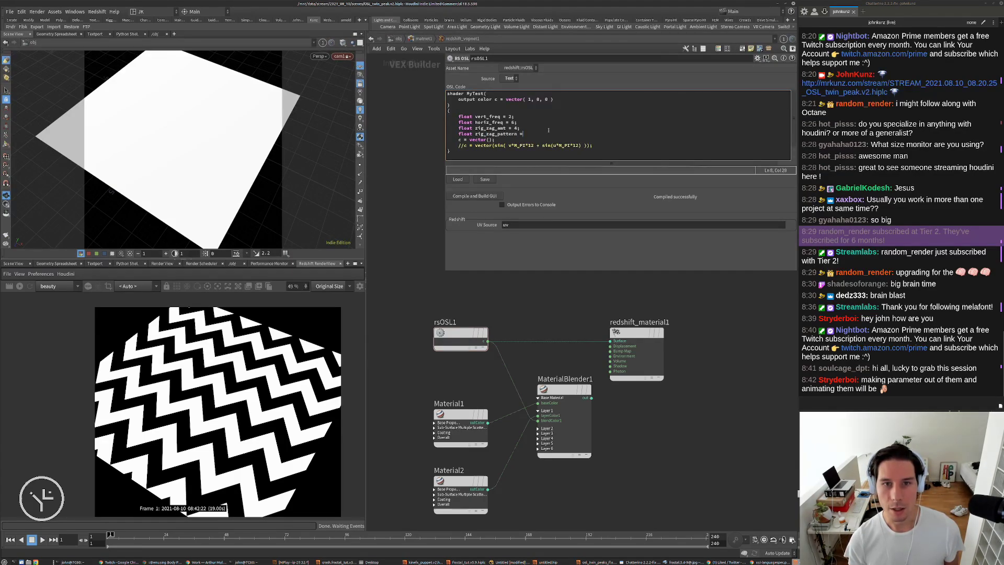
key(ctrl+v)
text(;)
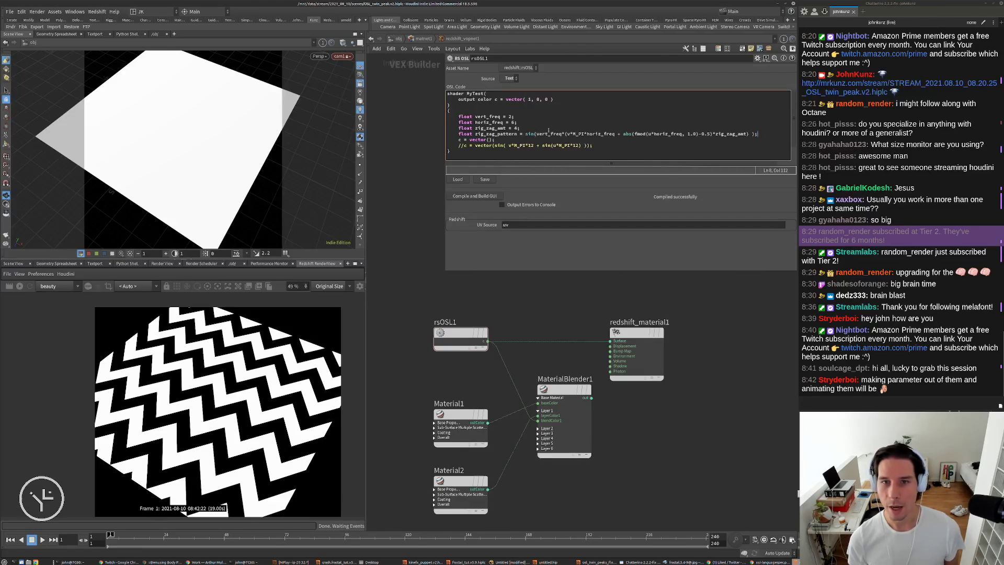
Below the zig_zag_pattern declaration, add the line zig_zag_pattern = smoothstep(0.45, 0.55, zig_zag_pattern);
drag(517, 134, 475, 134)
key(ctrl+c)
click(490, 140)
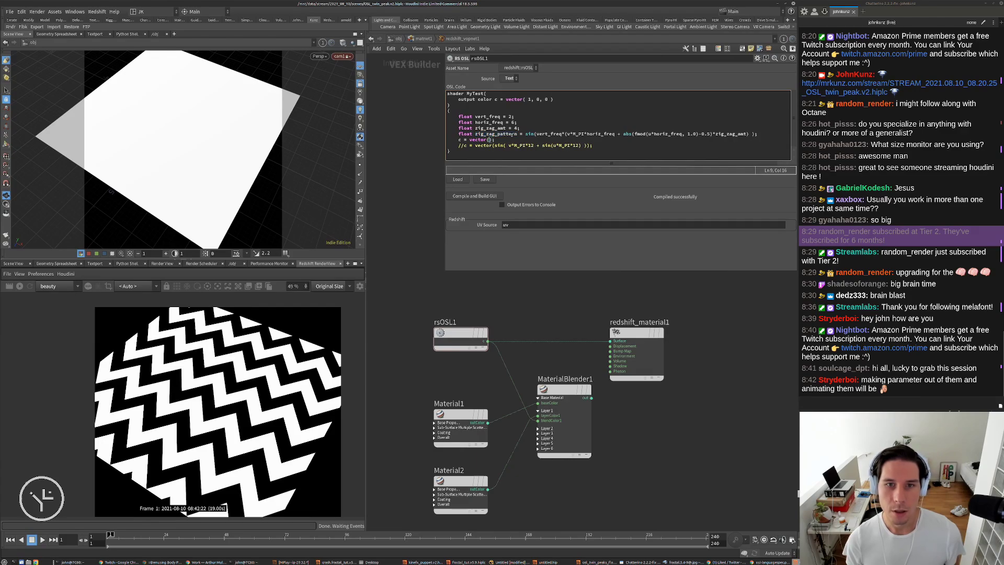
drag(772, 136, 771, 130)
click(768, 134)
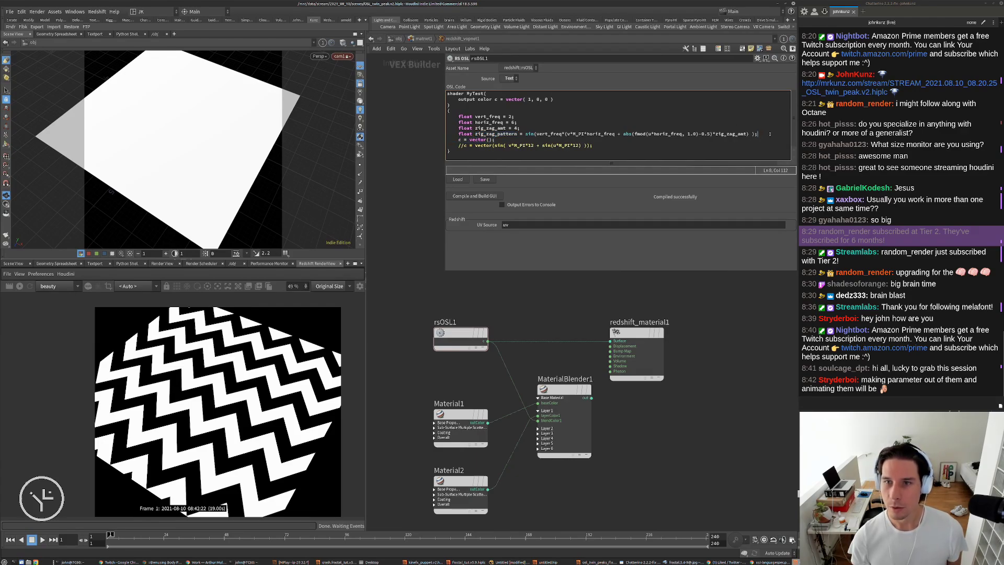
key(Return)
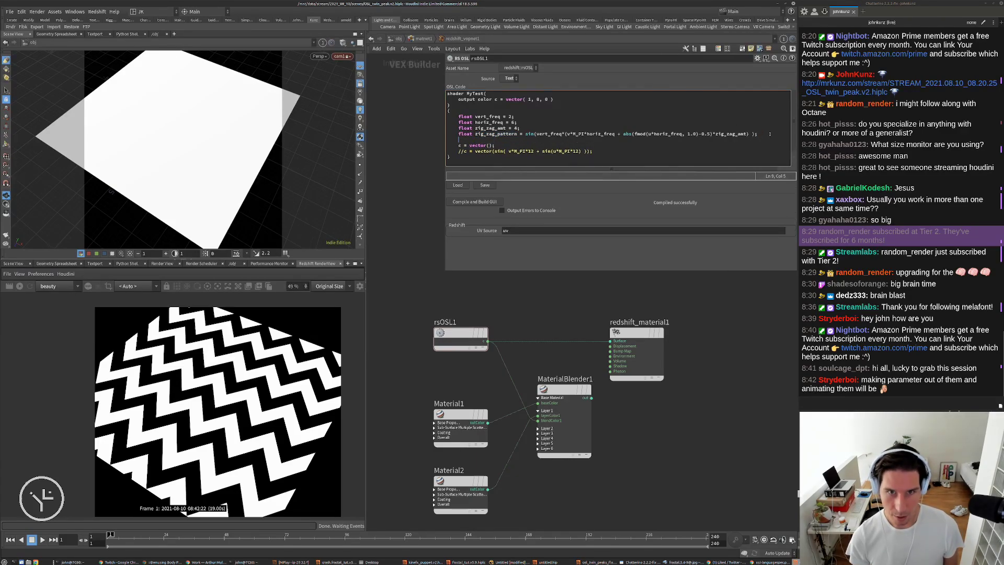
key(ctrl+v)
text(= )
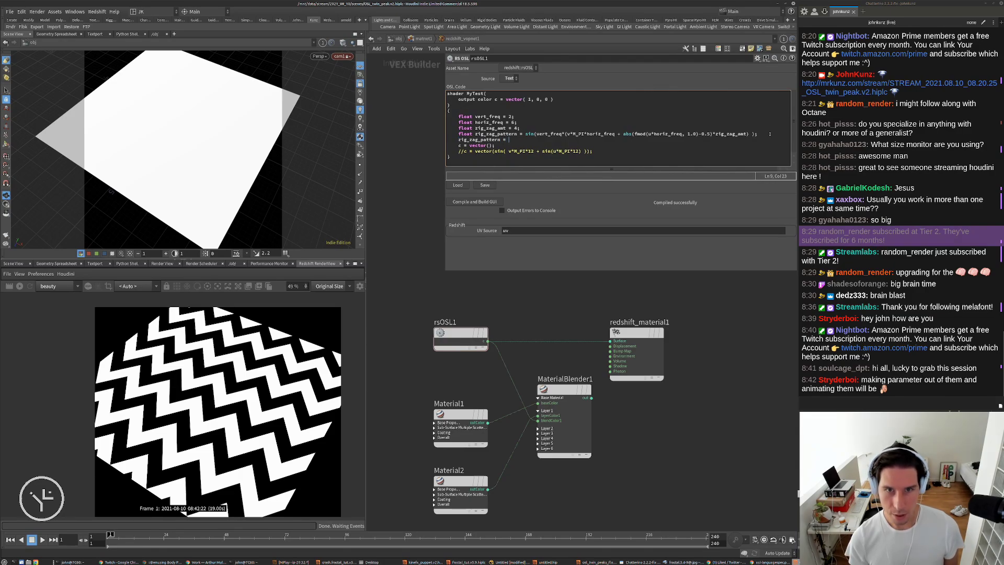
text(smooth)
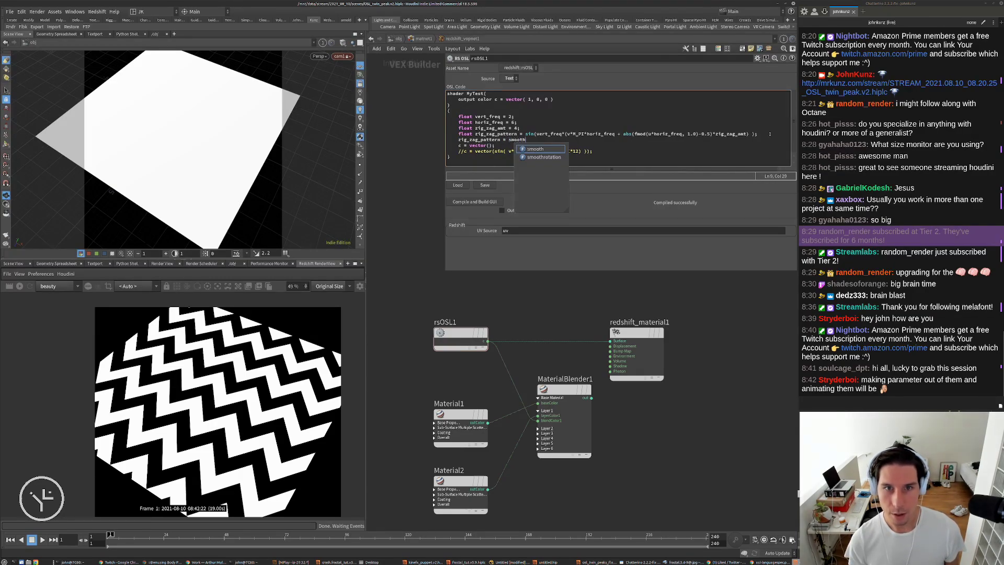
text(st)
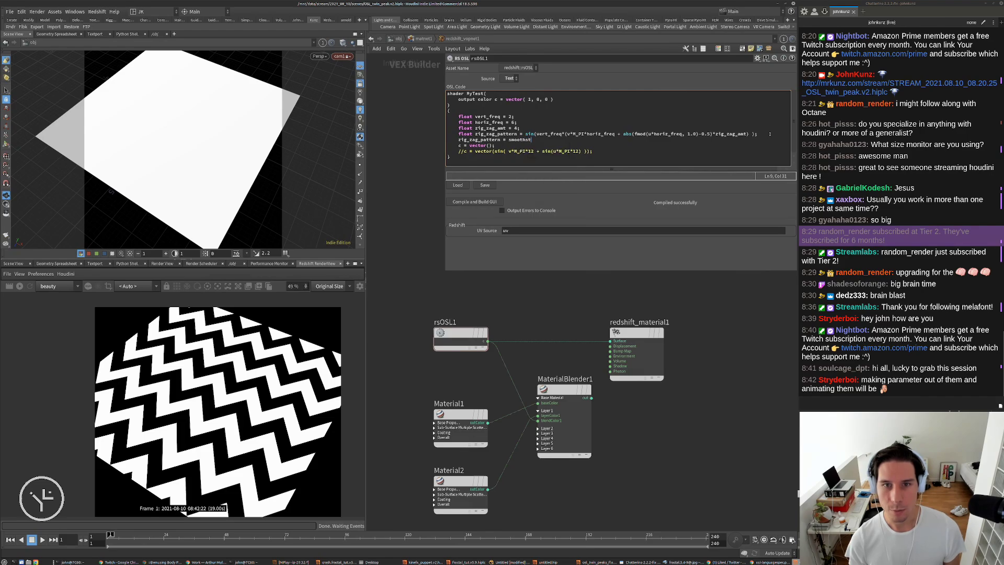
text(ep)
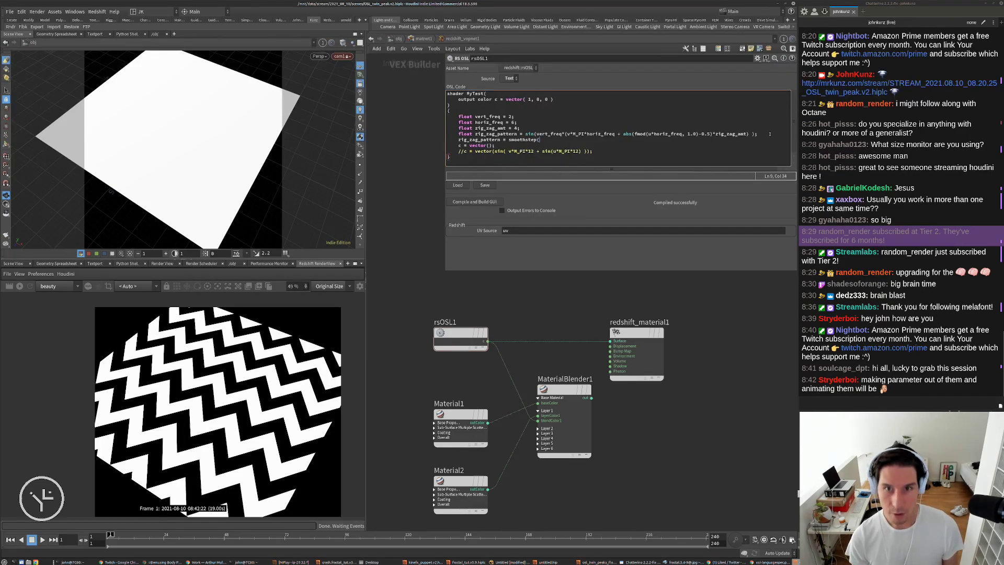
text(()
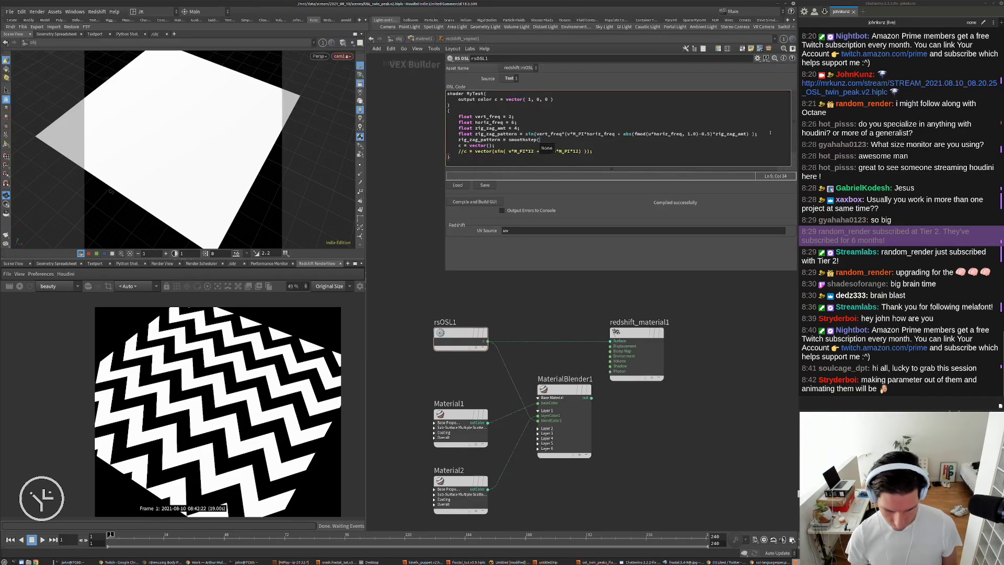
text(0)
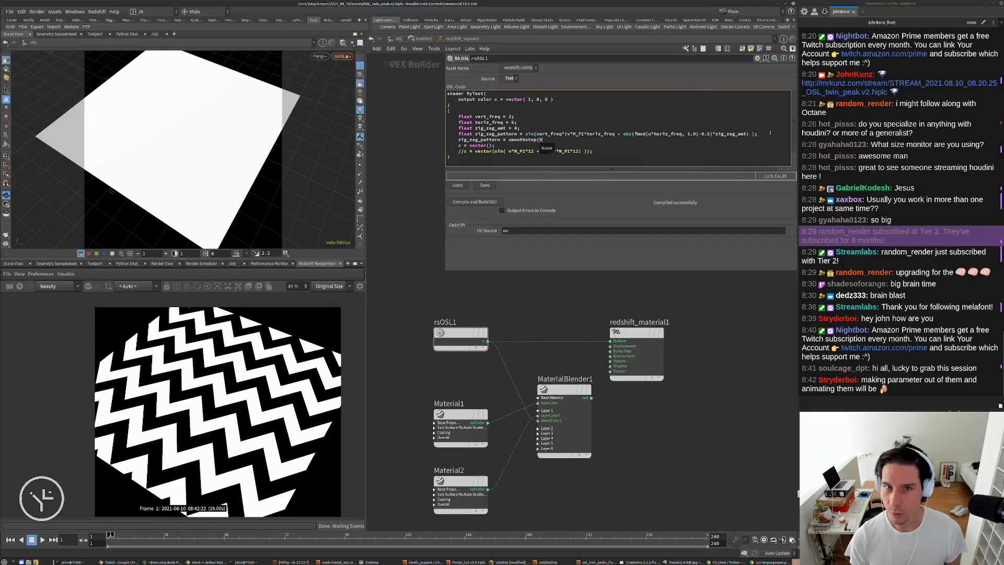
text(.45,)
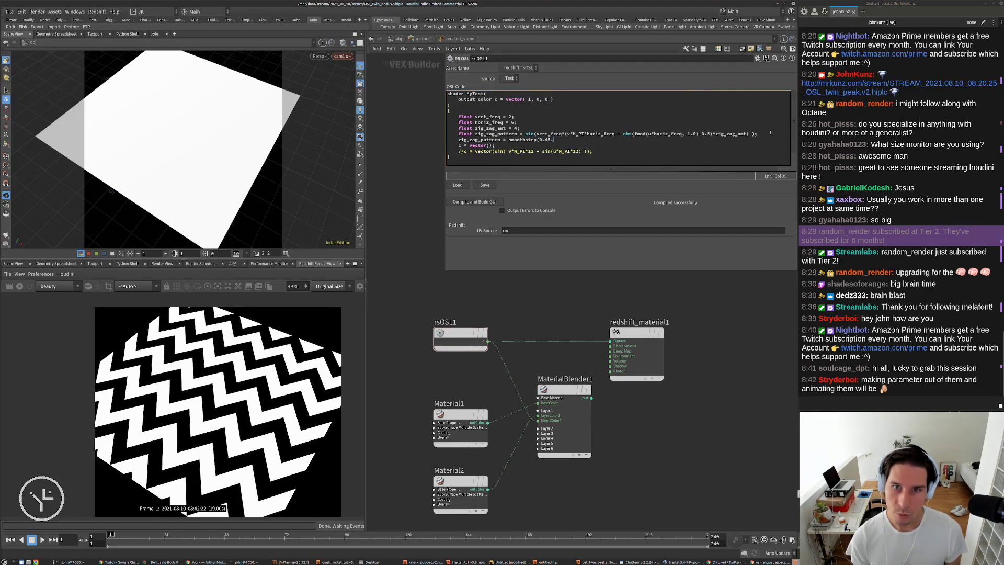
text( 0.55)
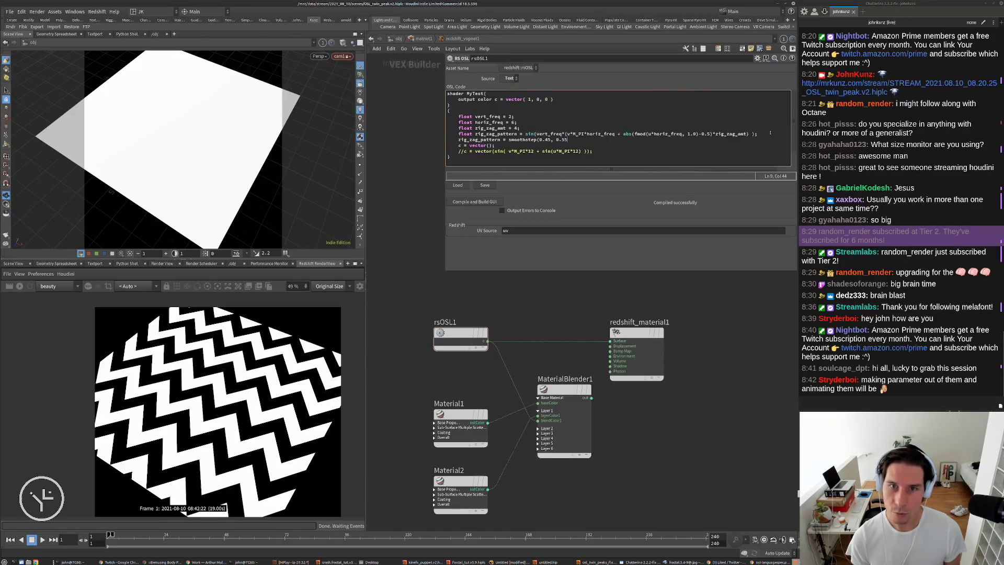
text(, zig_zag_pattern);)
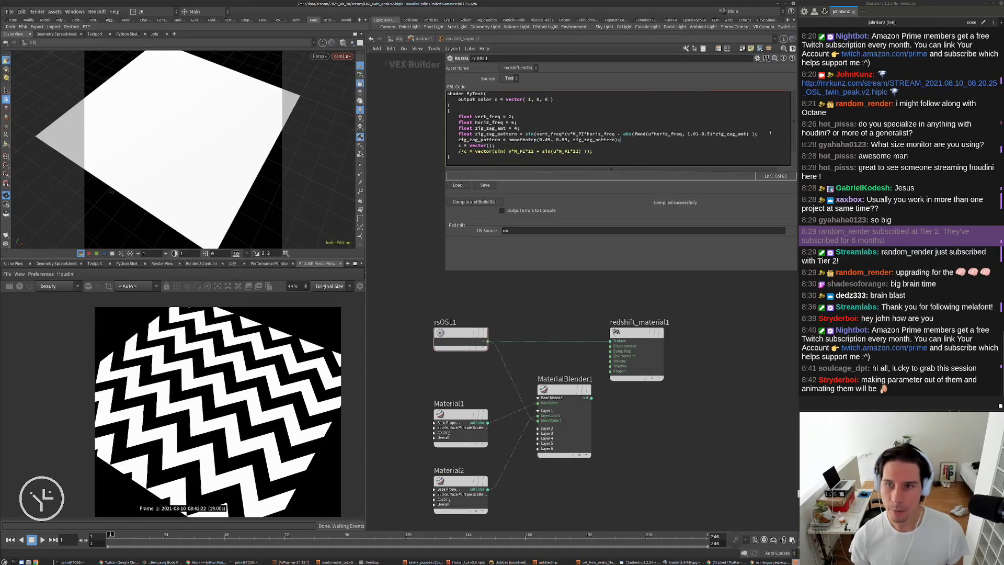
Compile the OSL shader, consult the smoothstep entry in the OSL specification, and return to Houdini
click(482, 204)
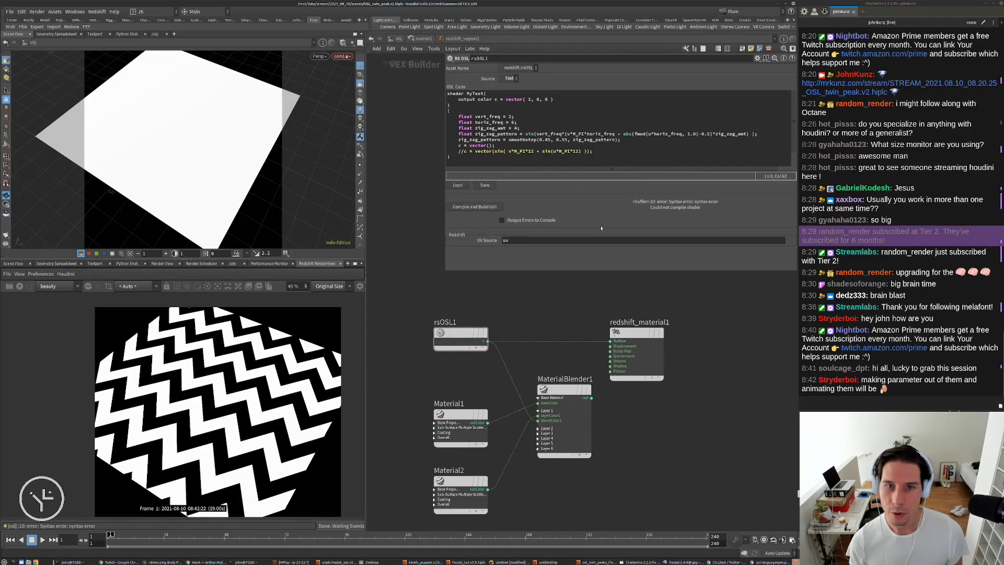
click(757, 563)
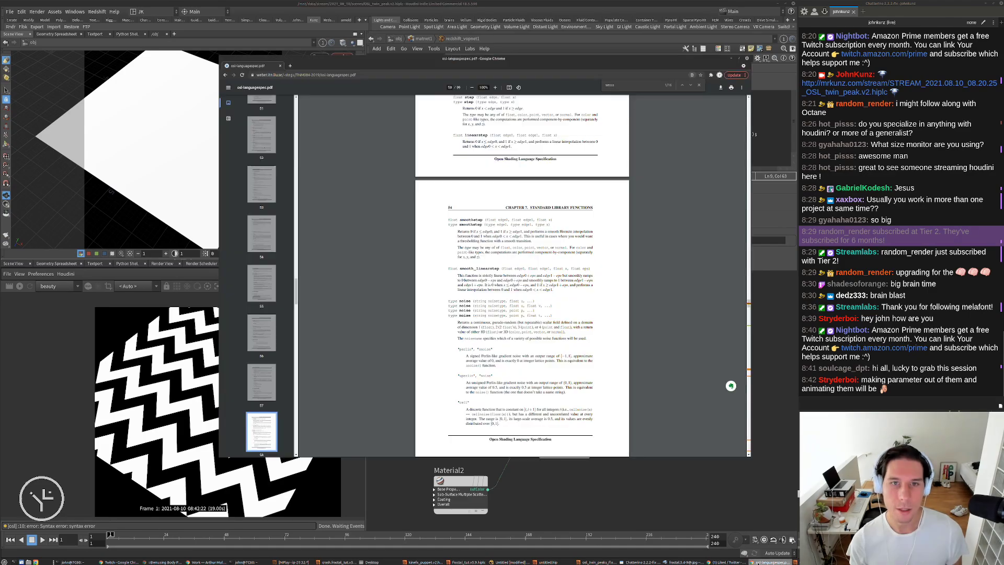
click(769, 301)
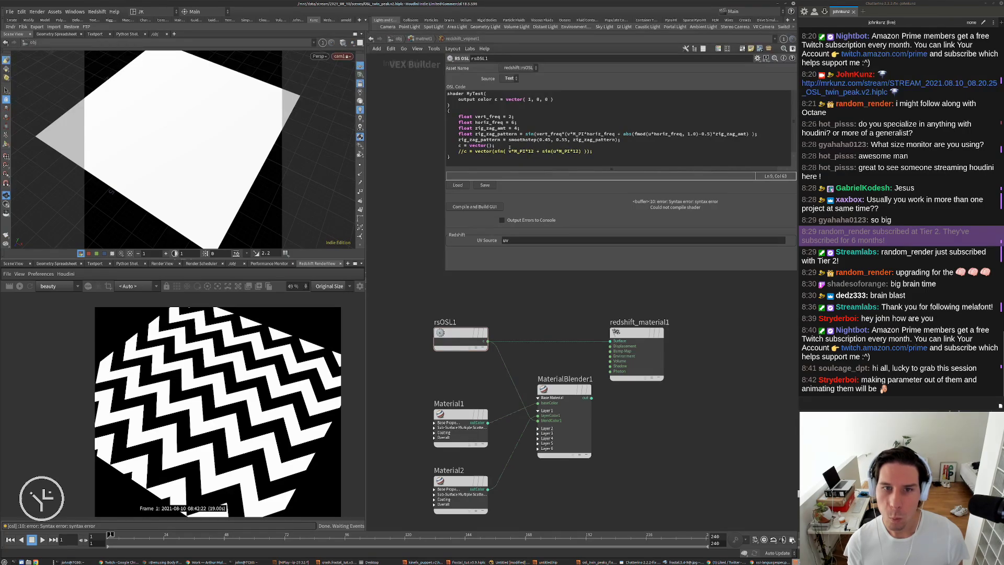
Insert zig_zag_pattern into the empty vector() of c's line, recompile the OSL shader, and refresh the Redshift render
drag(502, 140, 458, 140)
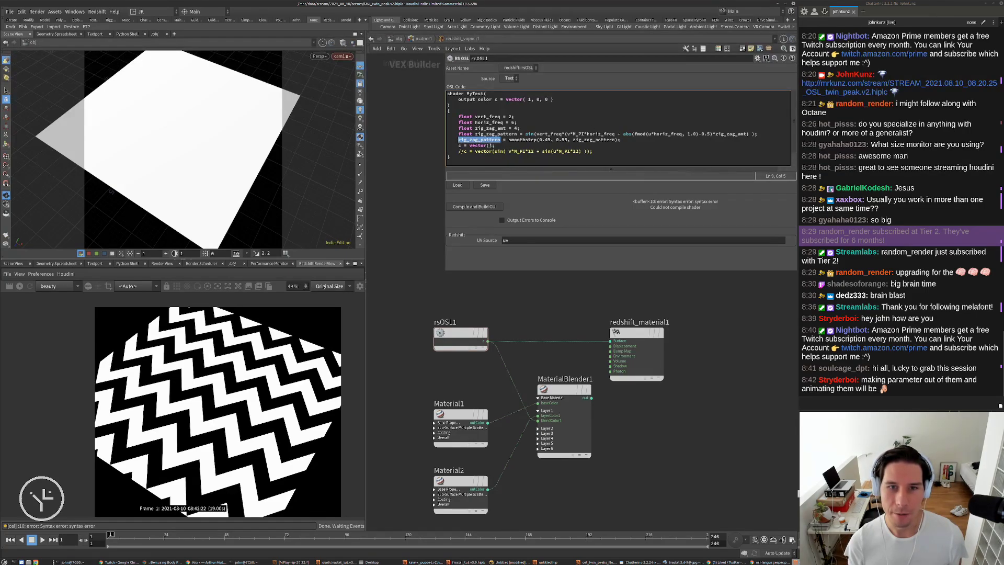
key(ctrl+c)
click(486, 146)
key(ctrl+v)
click(488, 207)
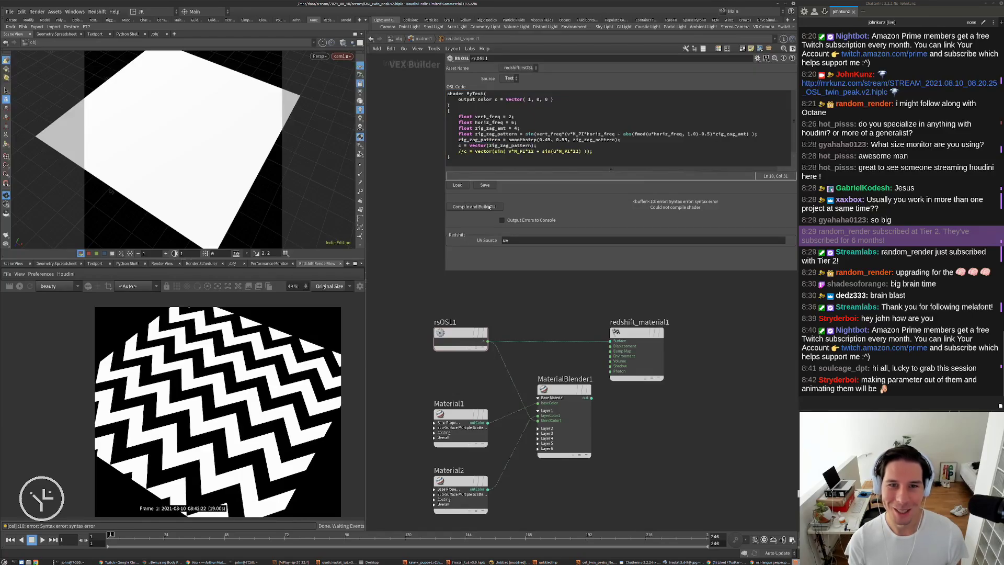
click(30, 287)
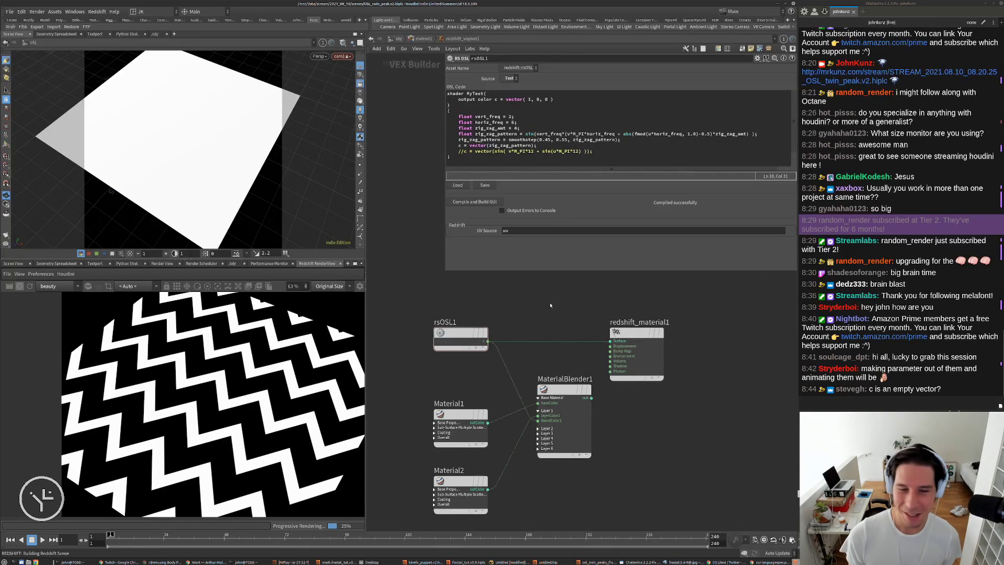
scroll(533, 313, down, 3)
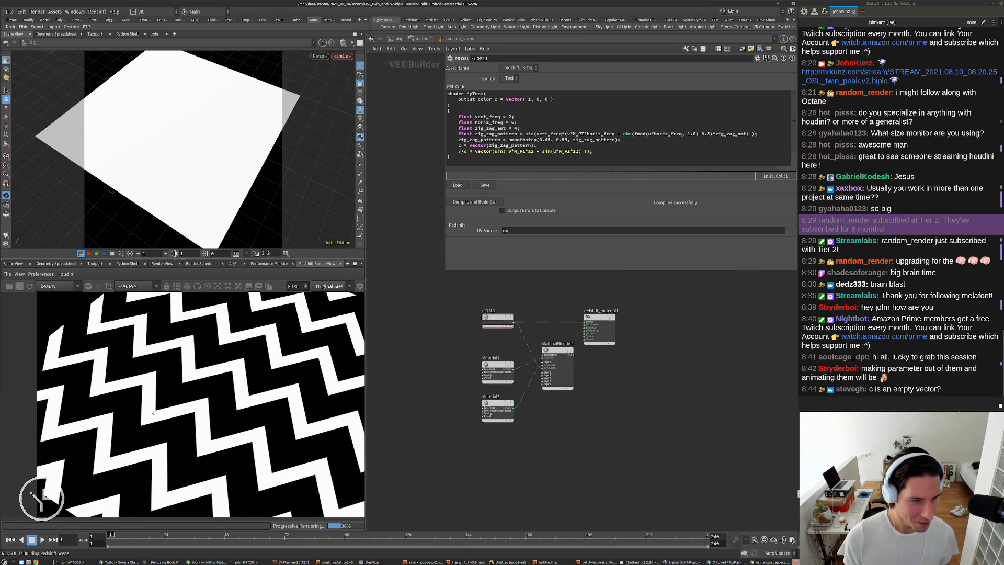
scroll(178, 343, up, 2)
scroll(178, 343, down, 1)
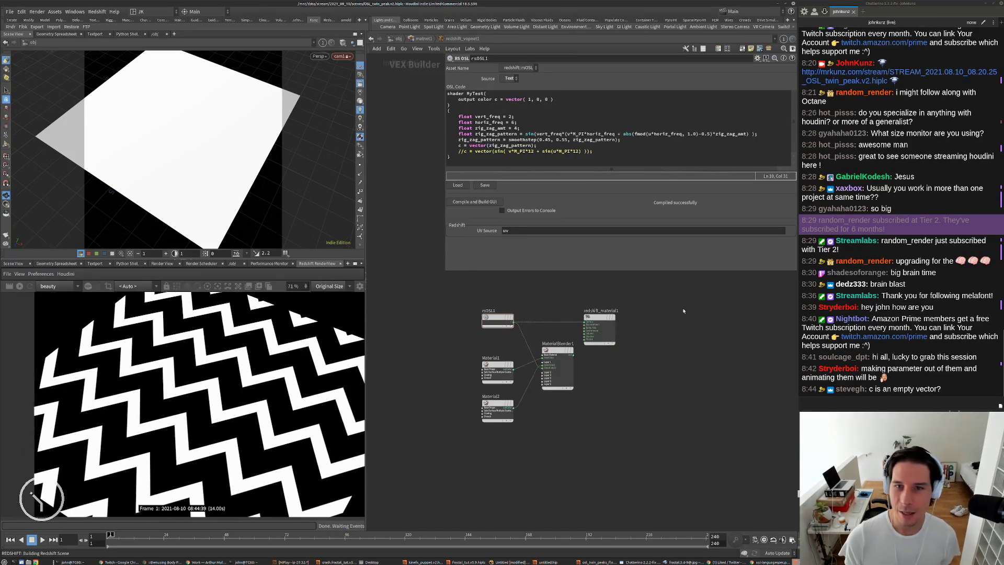
Set the smoothstep edges to 0.05 and 0.1 in the zig_zag_pattern line and recompile the OSL shader
click(563, 146)
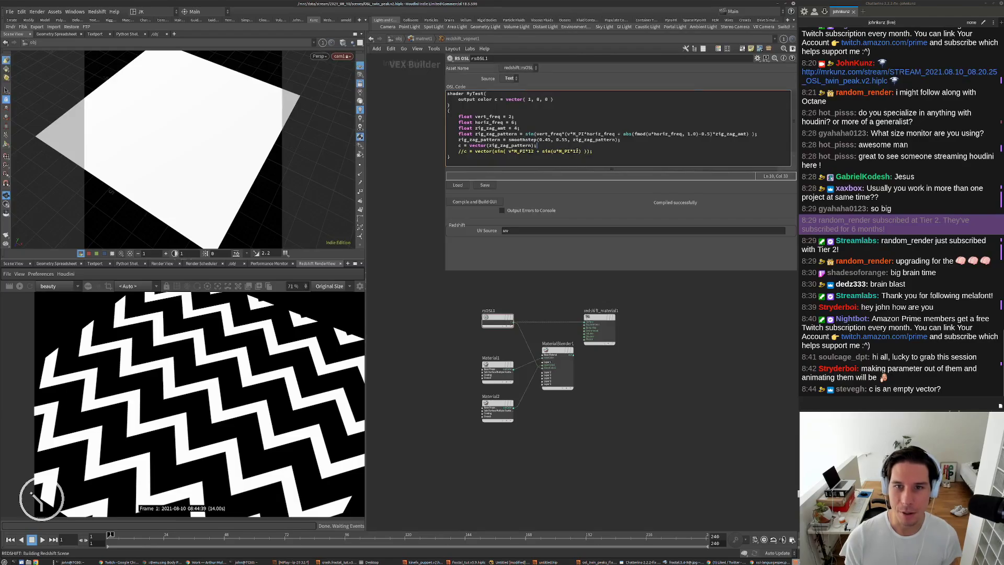
scroll(196, 363, down, 2)
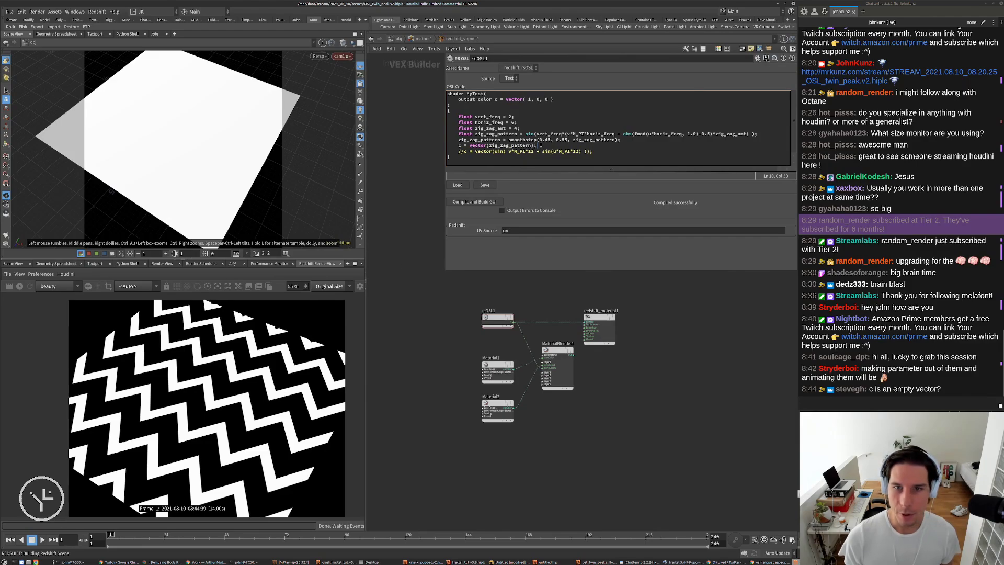
click(549, 139)
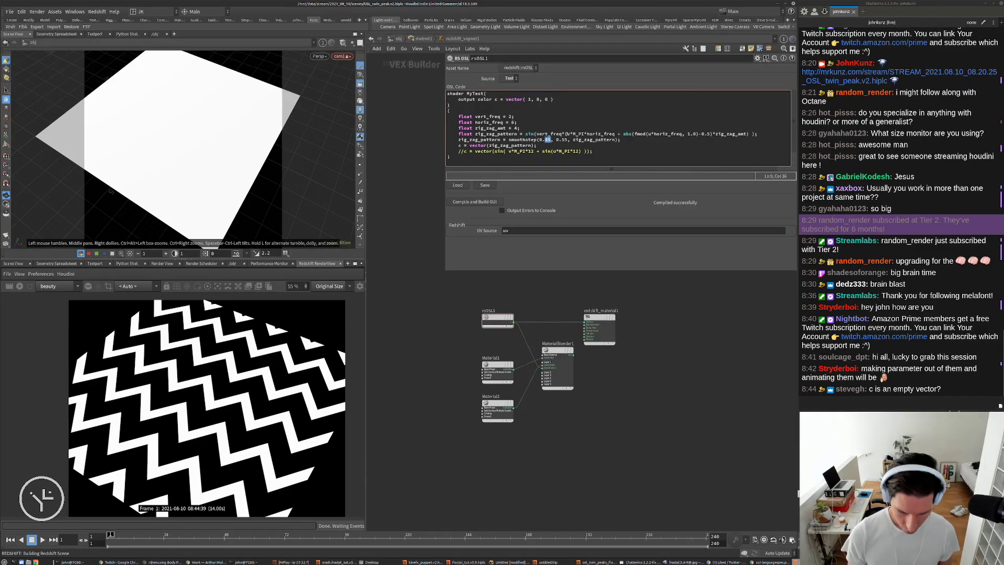
text(05)
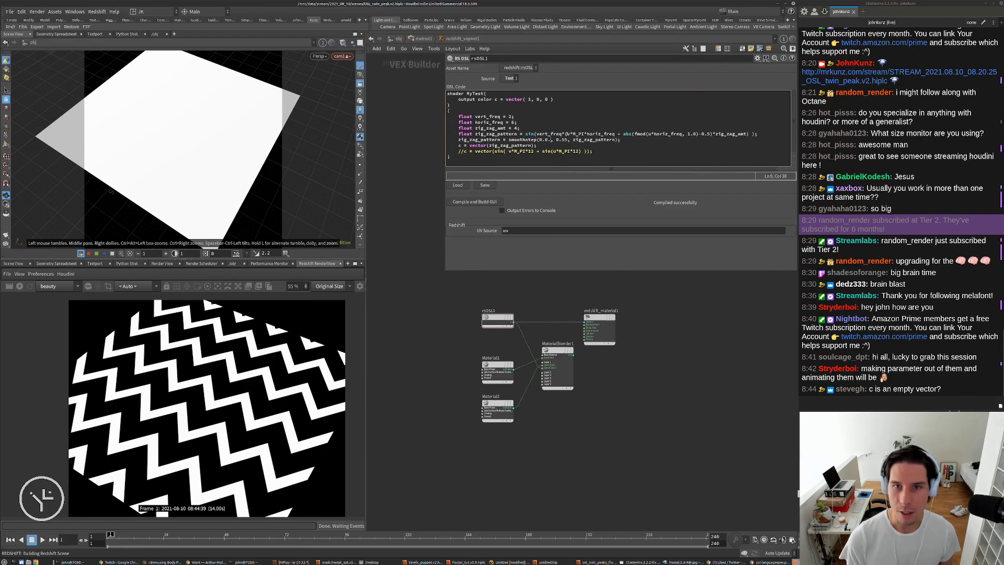
key(BackSpace)
text(5)
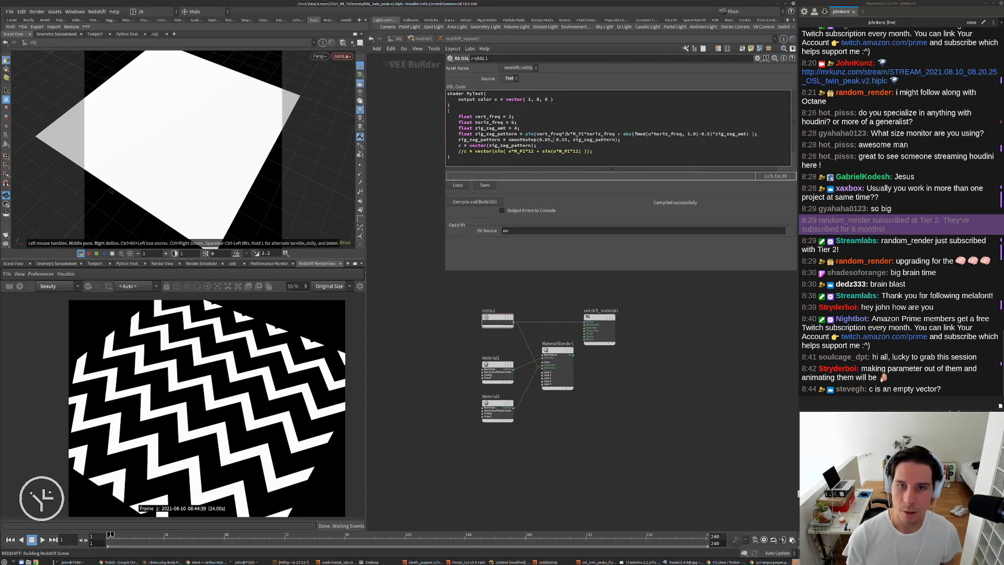
key(Delete)
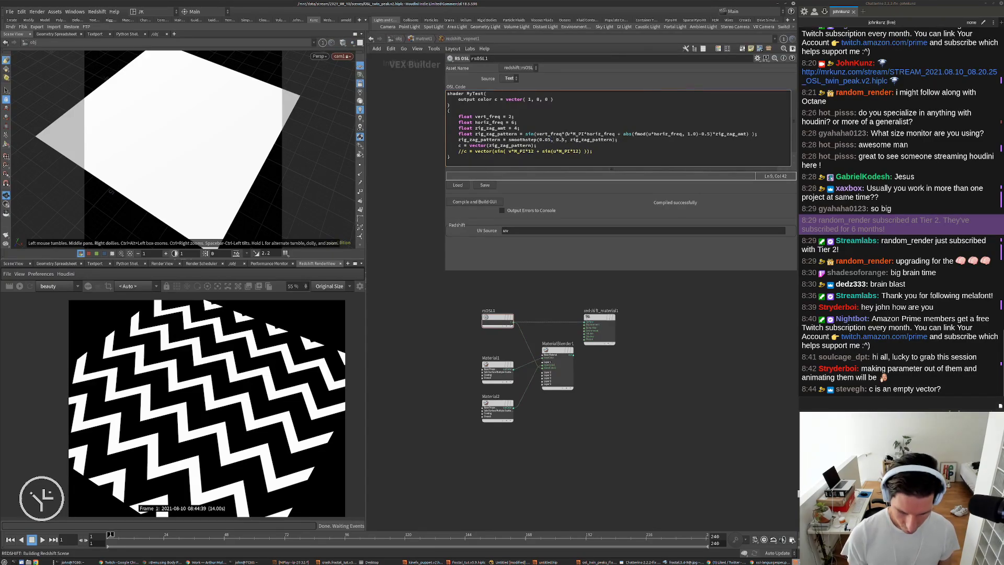
text(0)
key(BackSpace)
key(BackSpace)
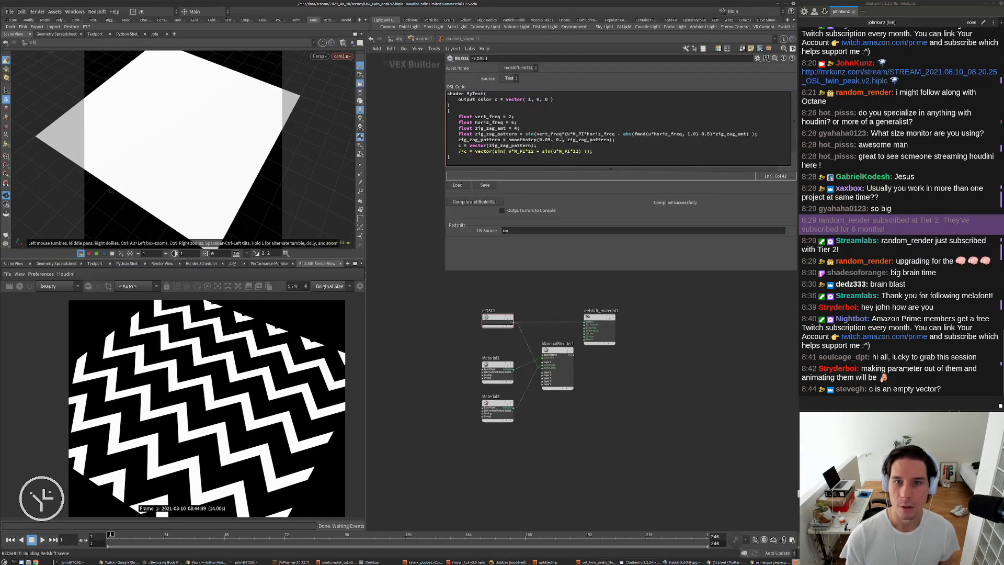
text(1)
click(488, 204)
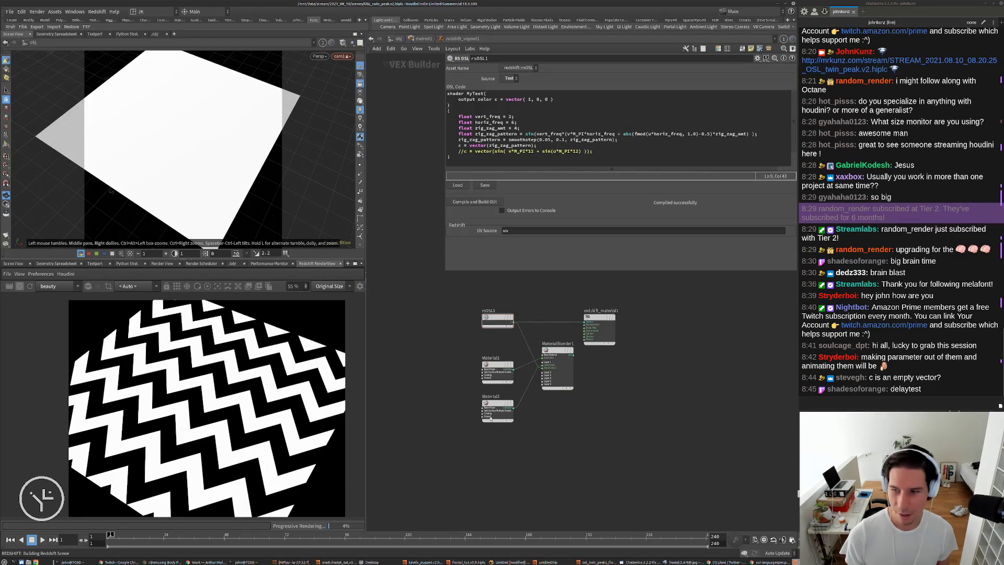
Examine the softness of the zigzag stripe edges close up in the Redshift render
scroll(209, 414, up, 10)
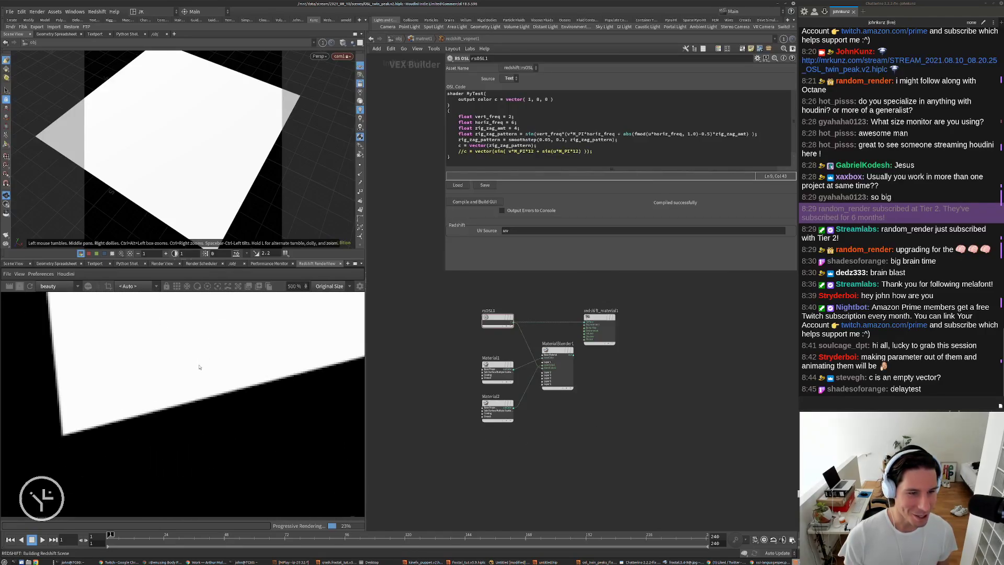
scroll(206, 353, down, 2)
scroll(209, 366, down, 4)
scroll(198, 402, up, 6)
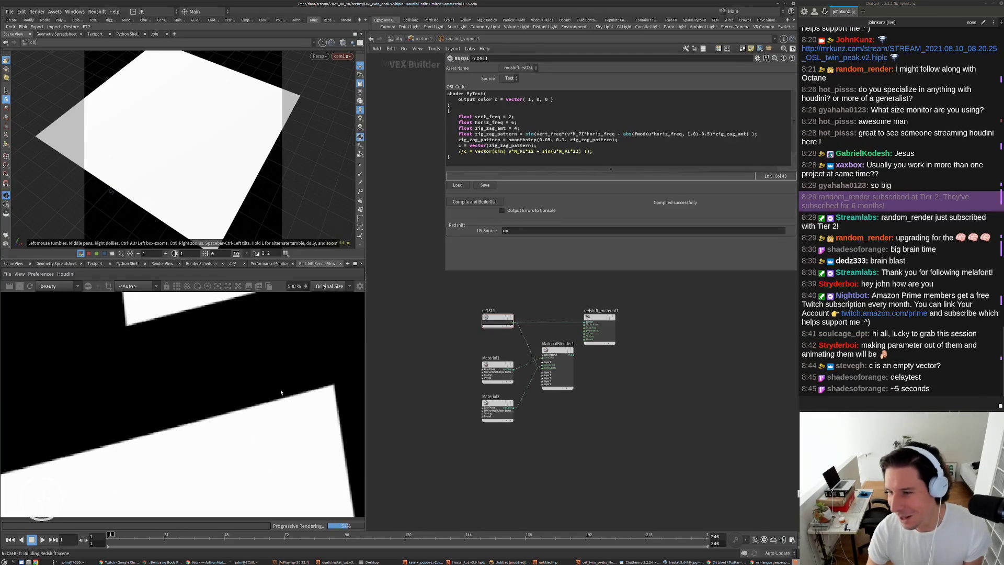
scroll(269, 357, down, 5)
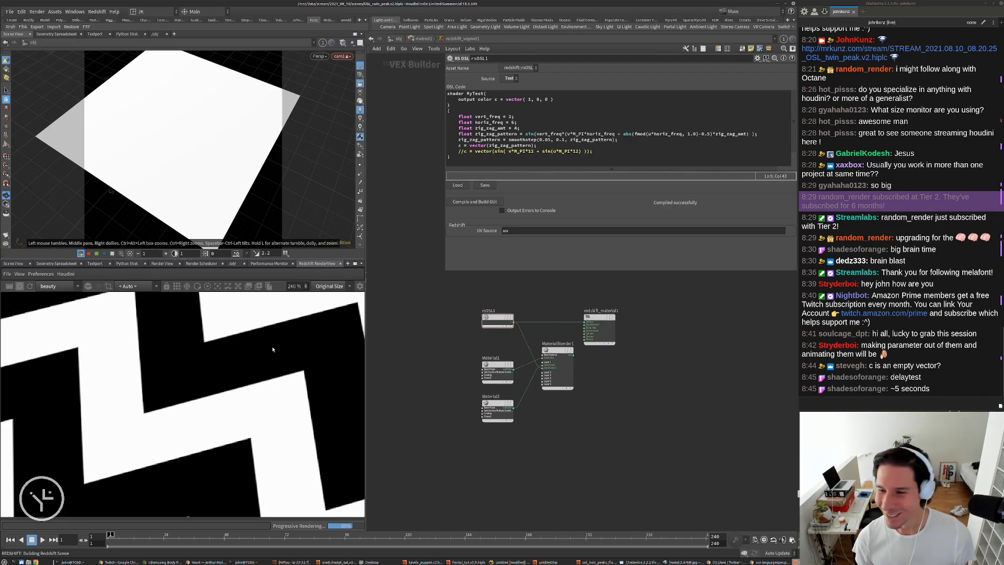
scroll(269, 358, down, 5)
scroll(205, 463, up, 4)
scroll(204, 463, up, 4)
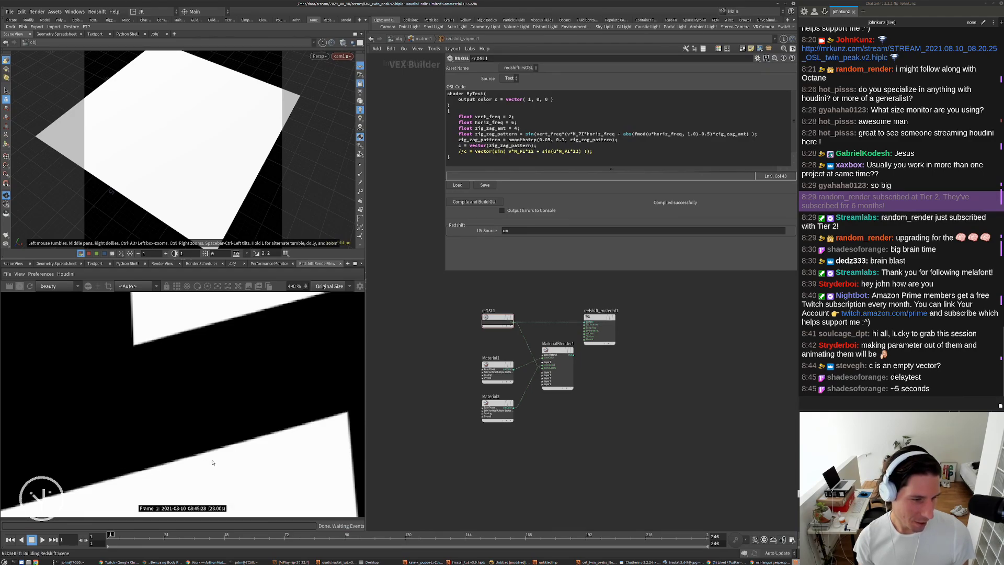
scroll(235, 447, down, 6)
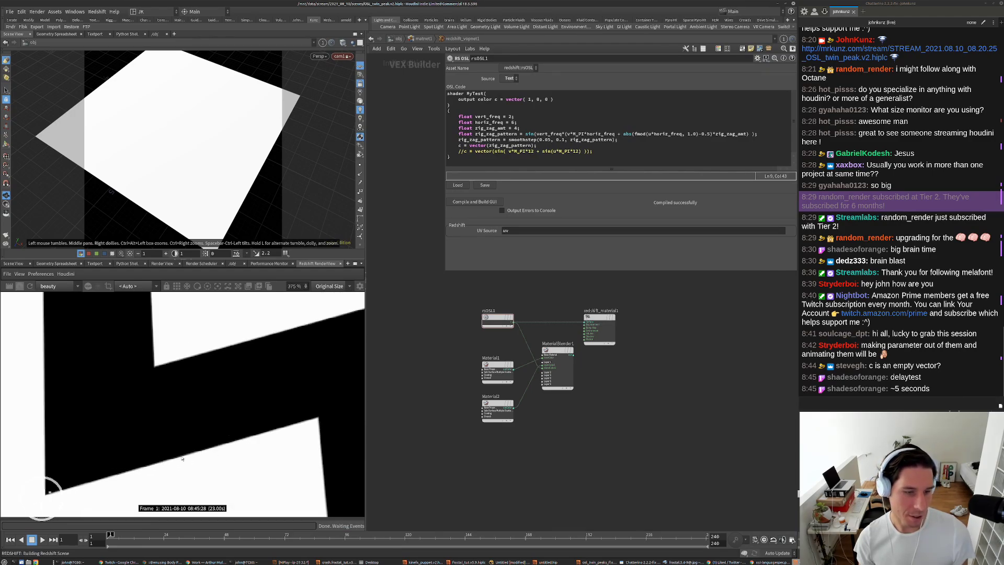
scroll(178, 389, up, 6)
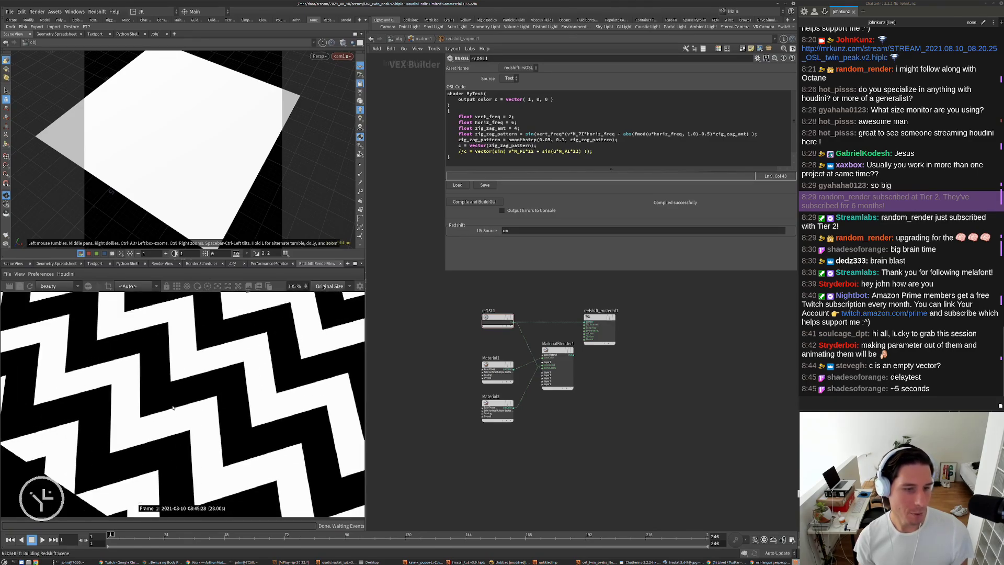
scroll(163, 406, up, 1)
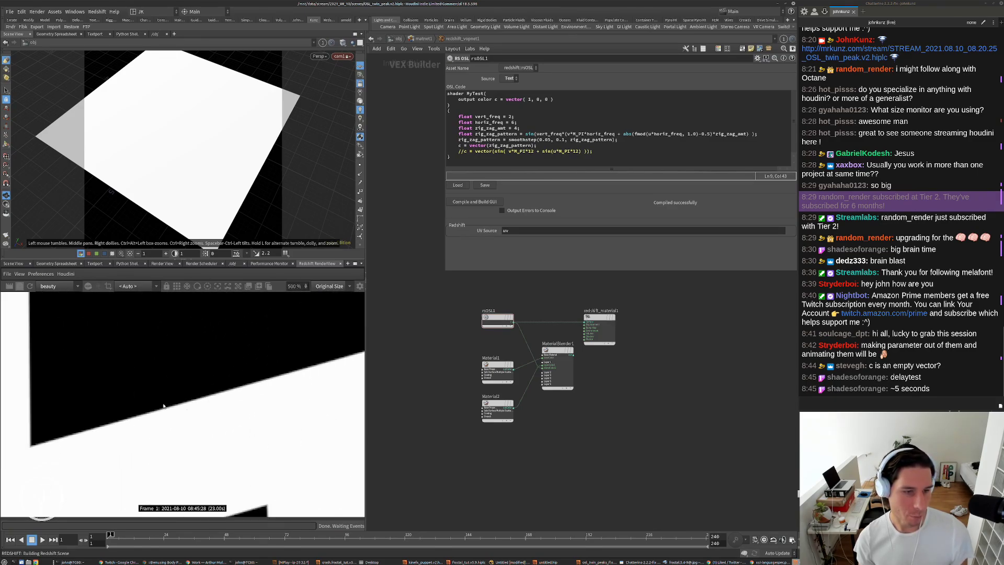
scroll(157, 418, down, 3)
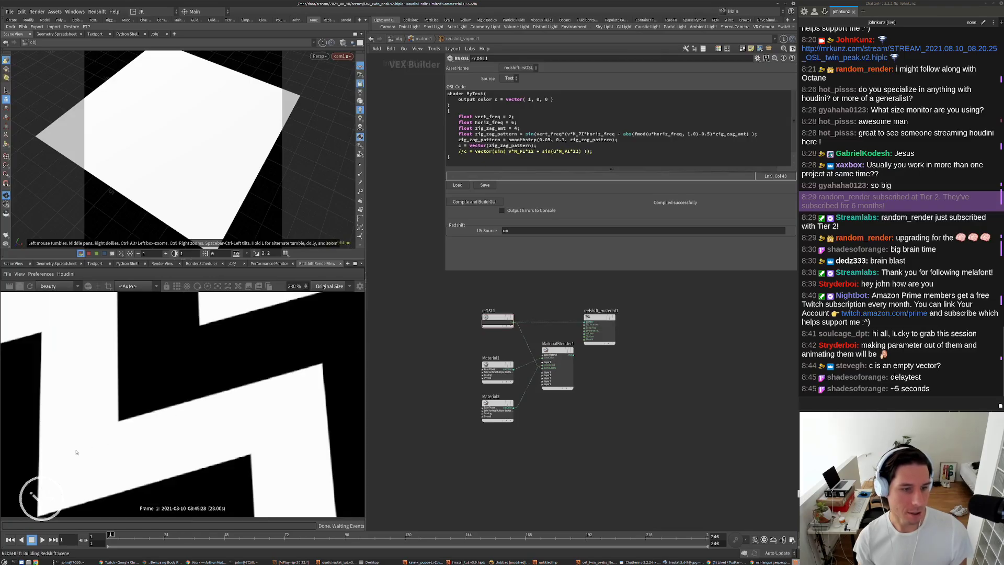
scroll(237, 389, up, 2)
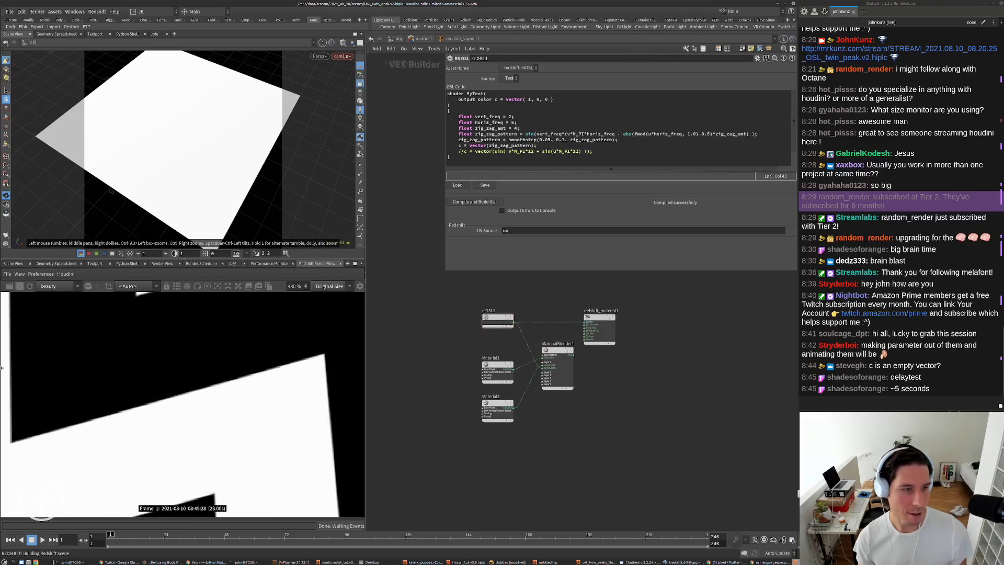
Take a snapshot of the current render and comment out the smoothstep line in the OSL code
click(19, 286)
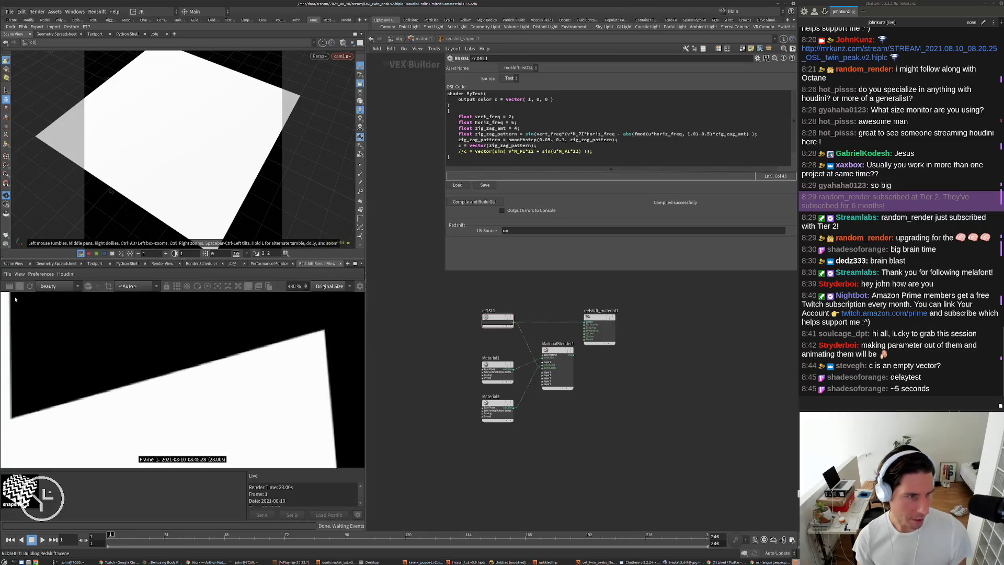
click(456, 140)
text(//)
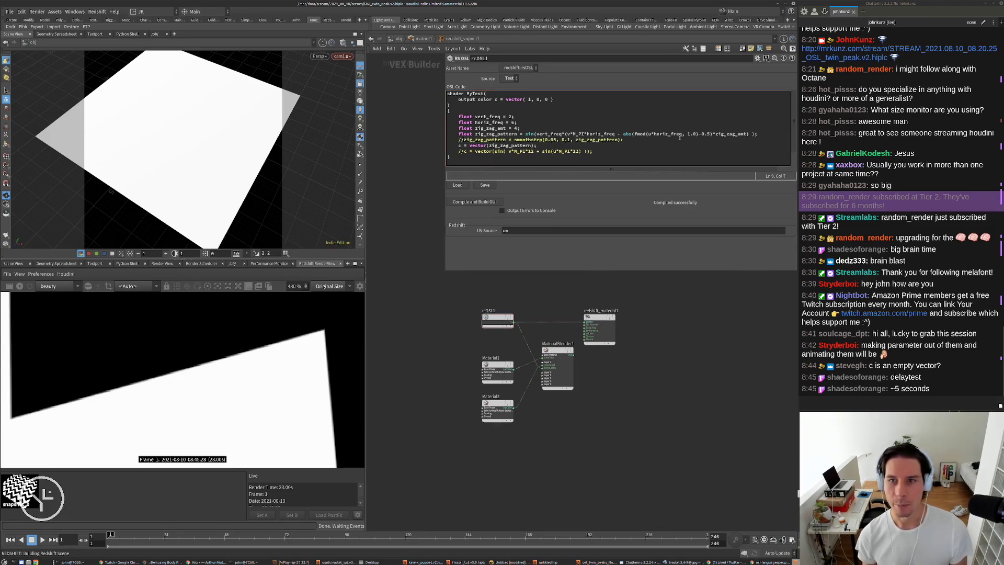
Below the commented smoothstep line, add zig_zag_pattern = zig_zag_pattern>0; and recompile the OSL shader
key(End)
key(Return)
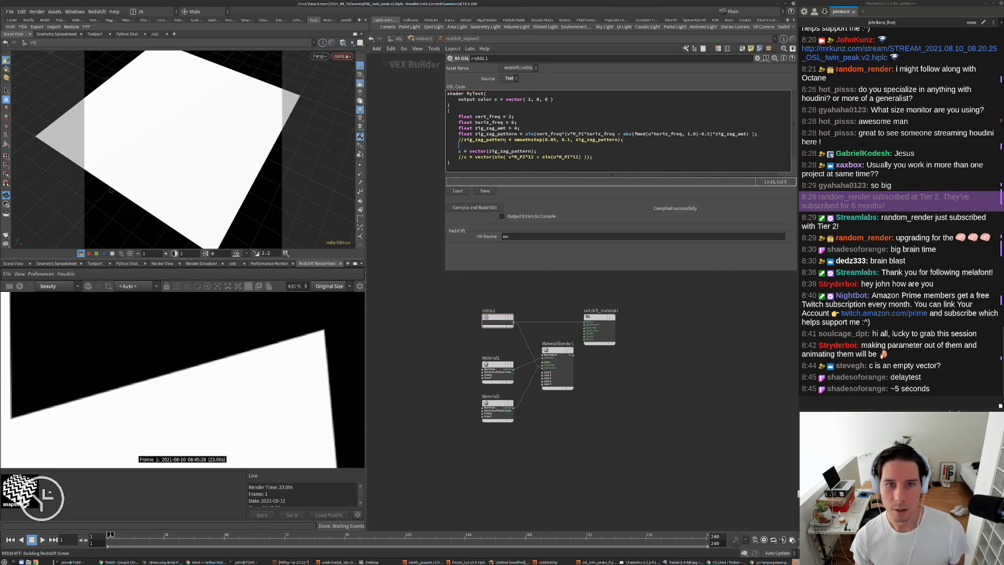
double_click(487, 140)
key(ctrl+c)
click(553, 148)
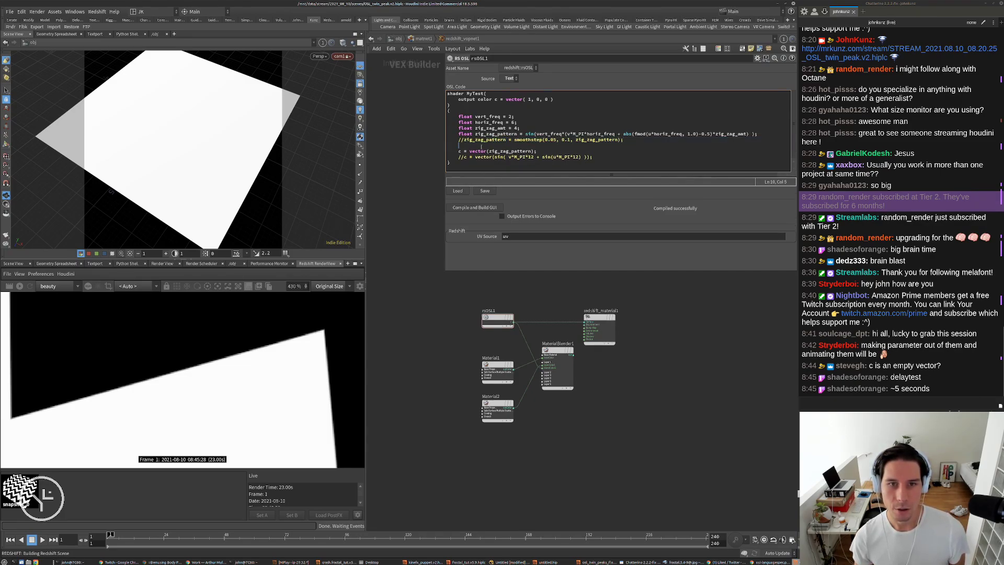
key(ctrl+v)
text(=)
key(ctrl+v)
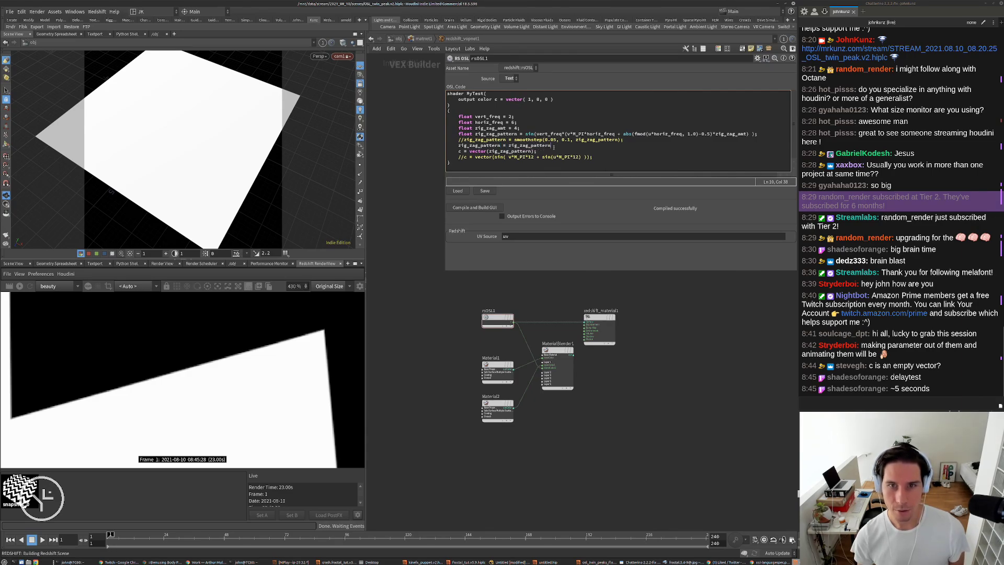
text(>0)
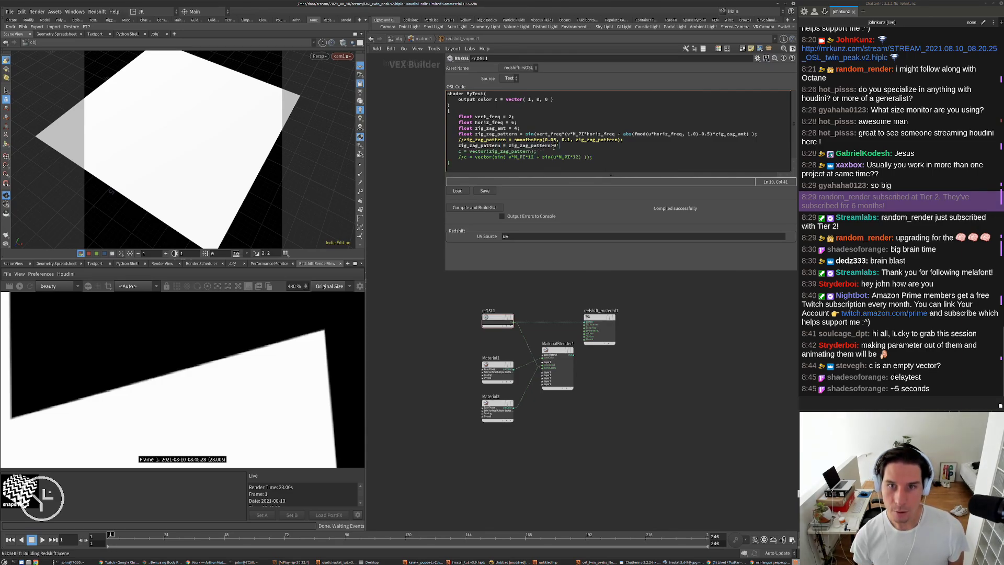
text(;)
click(472, 208)
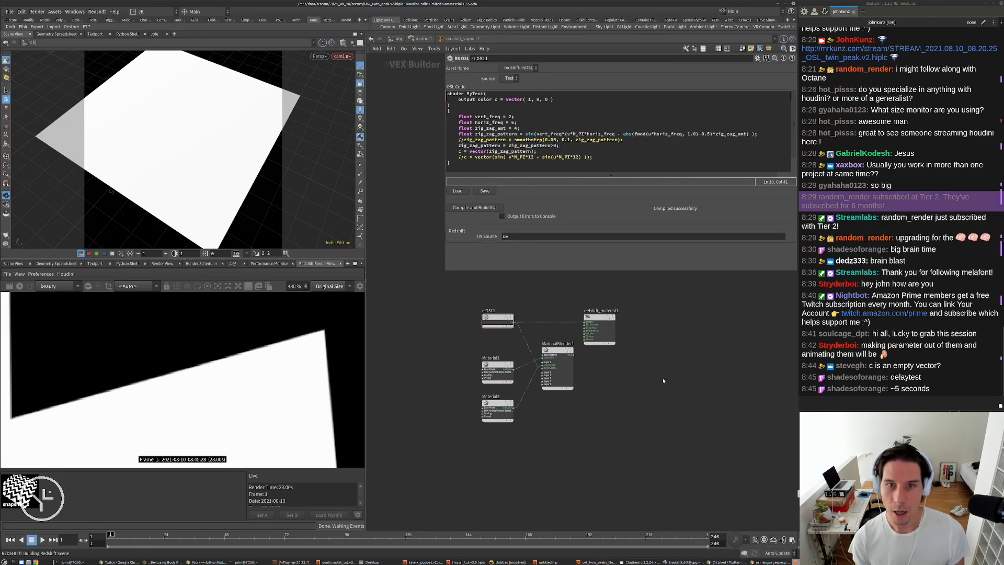
Render the hard-threshold version and compare its stripe edges close up with the smoothstep snapshot
click(22, 286)
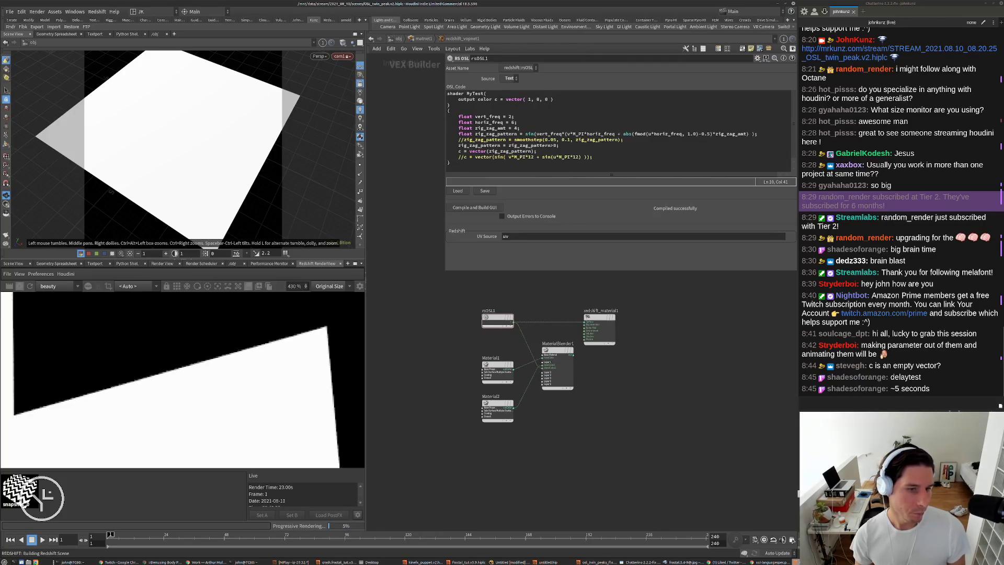
click(126, 482)
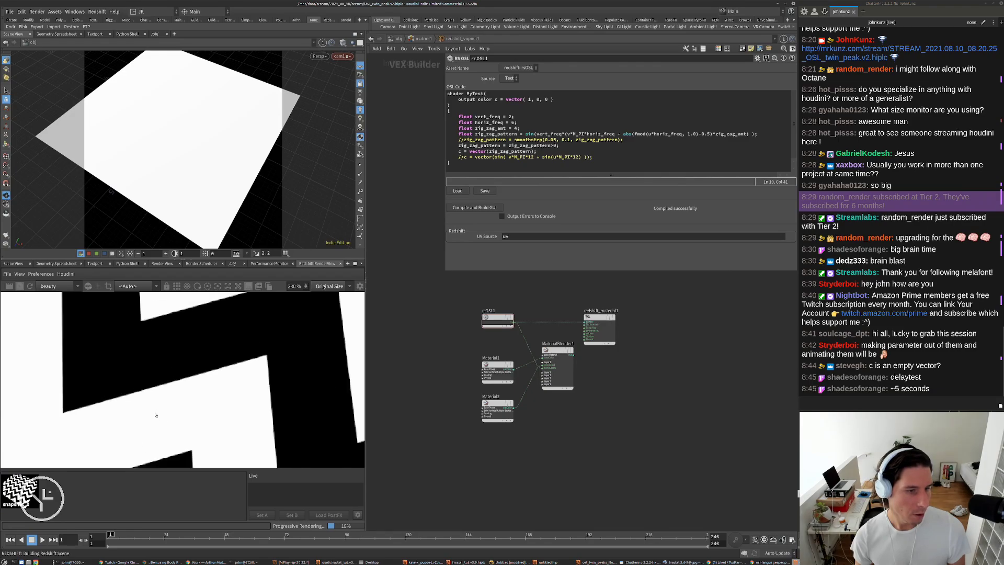
scroll(161, 404, down, 4)
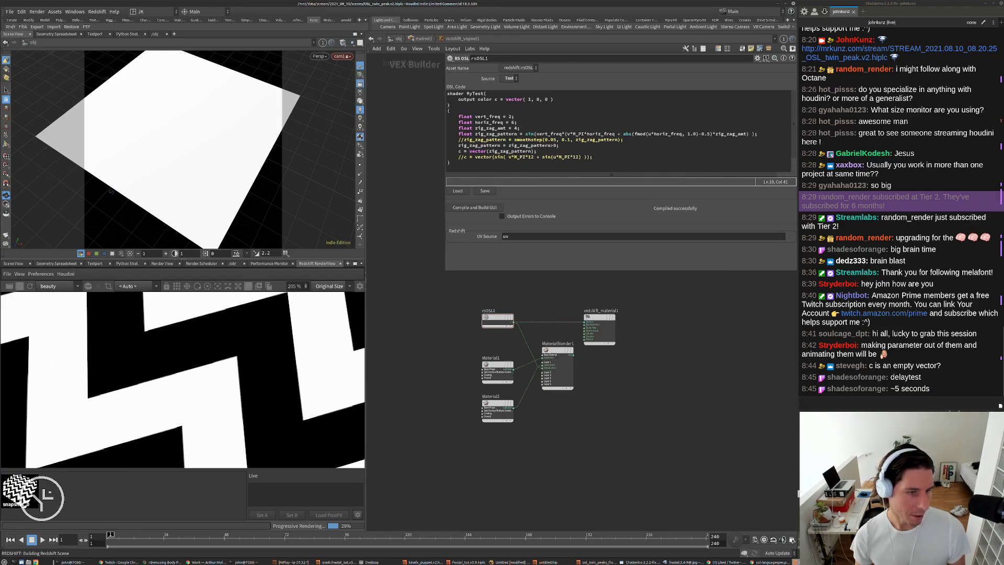
scroll(156, 355, up, 5)
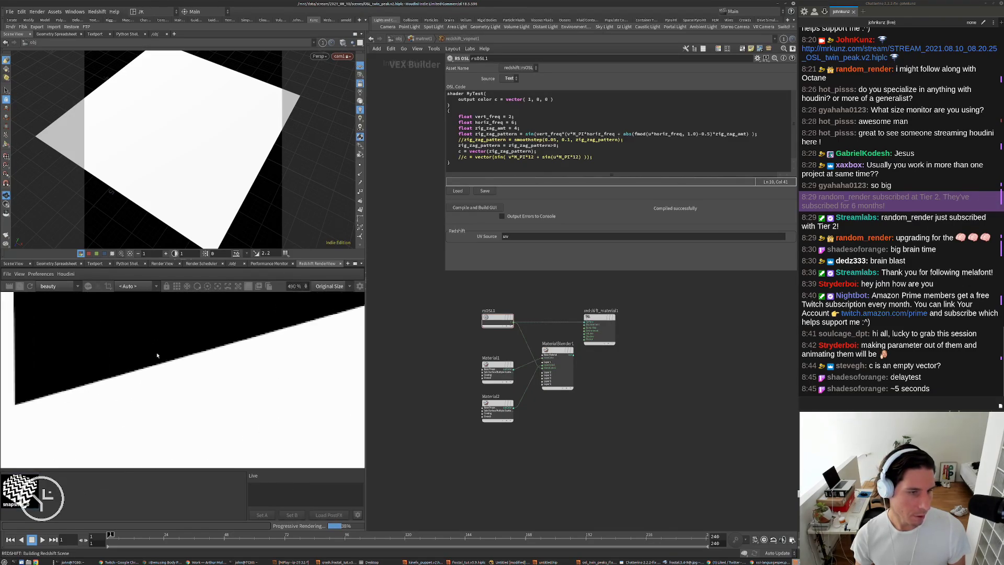
scroll(157, 356, up, 1)
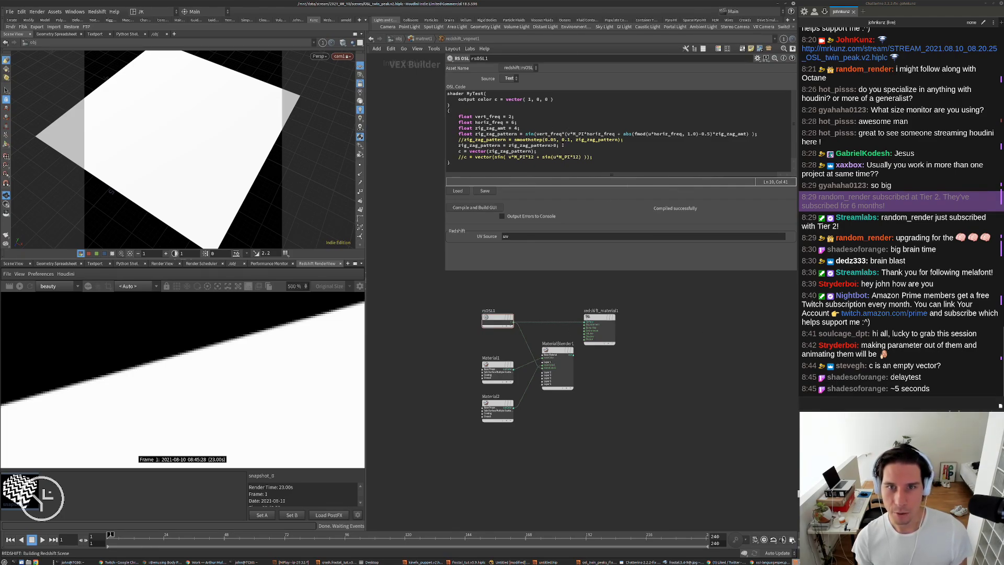
Delete the zig_zag_pattern>0 threshold line from the OSL code and uncomment the smoothstep line above it
drag(557, 146, 549, 146)
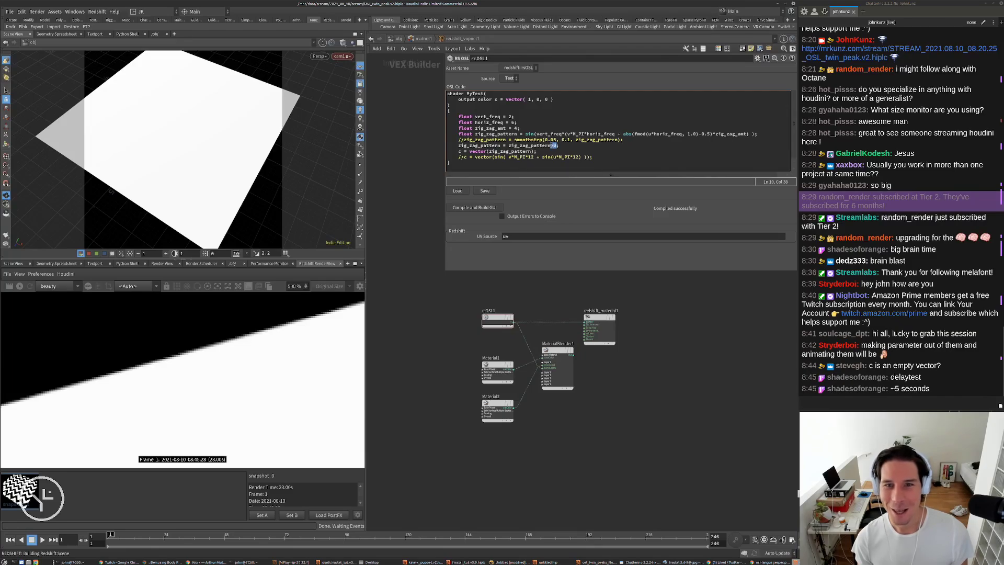
click(555, 146)
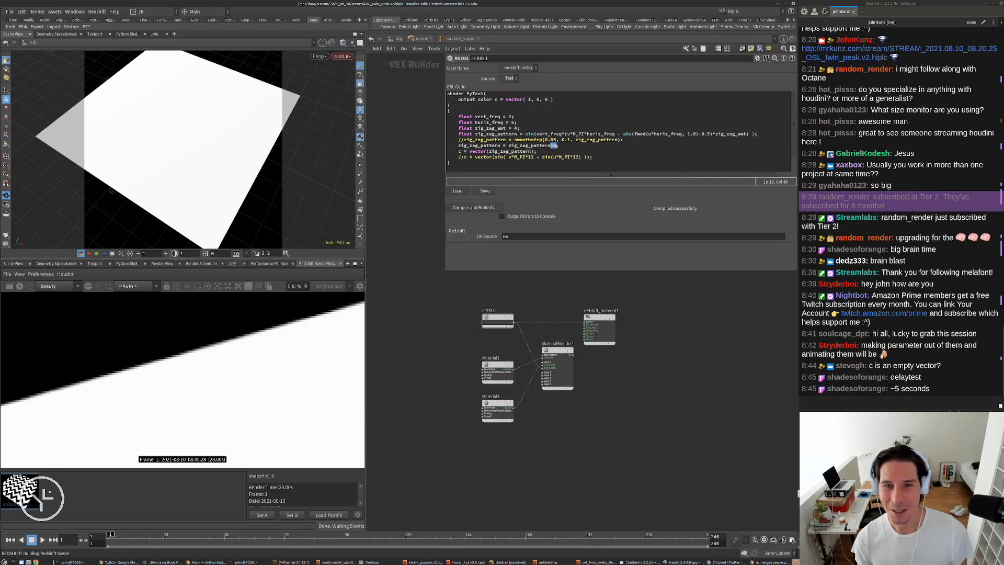
double_click(531, 145)
click(554, 146)
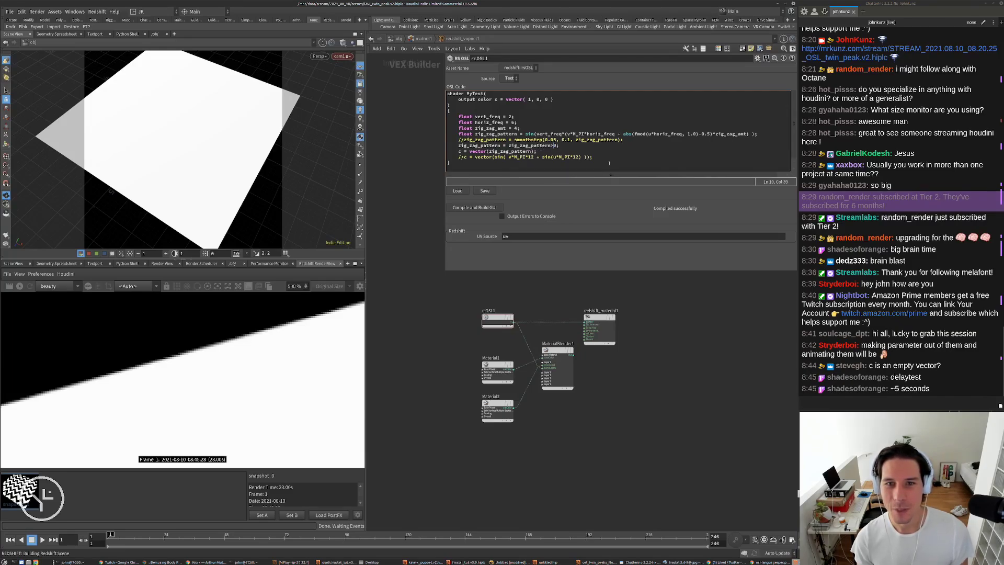
key(Right)
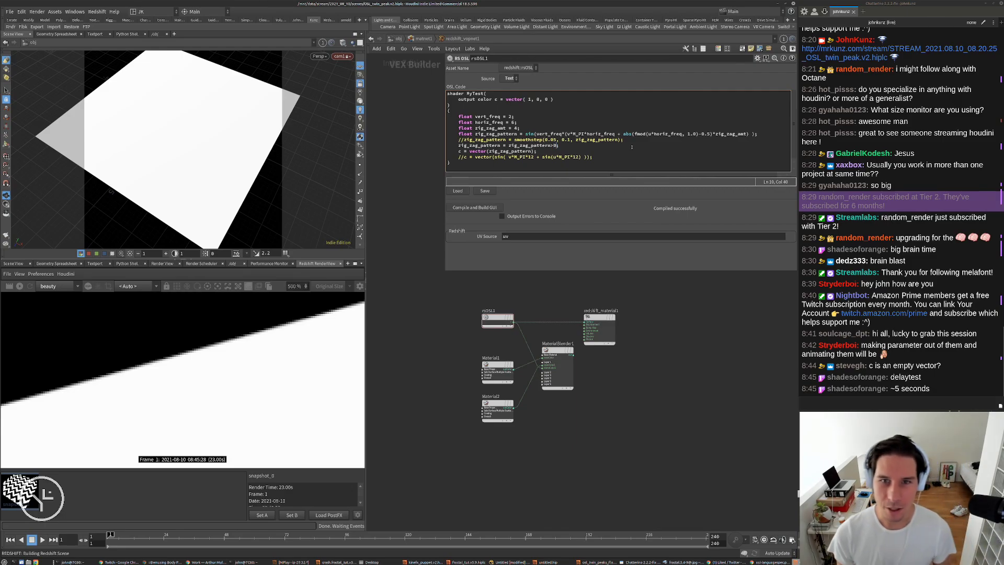
key(BackSpace)
key(BackSpace)
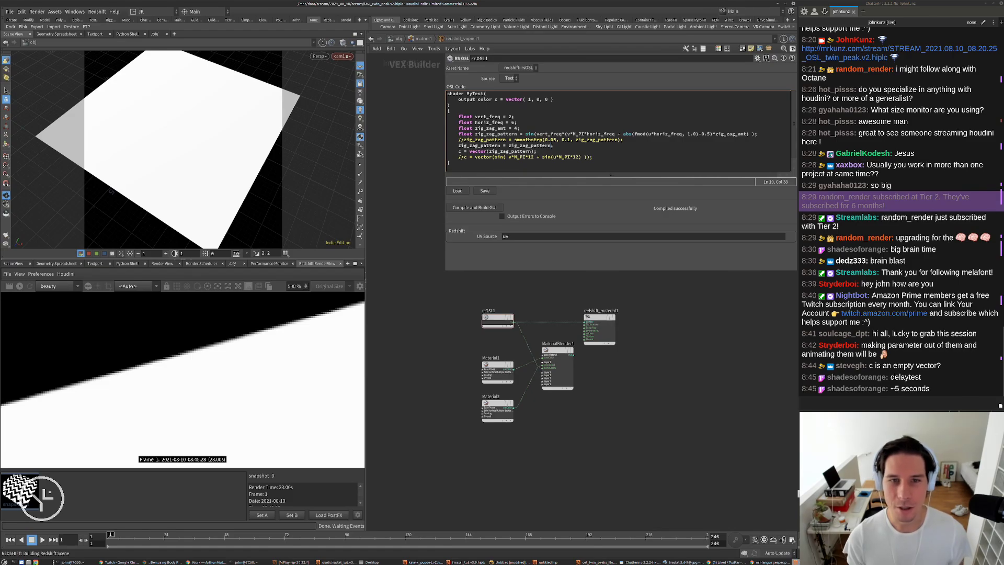
key(shift+Home)
key(shift+Home)
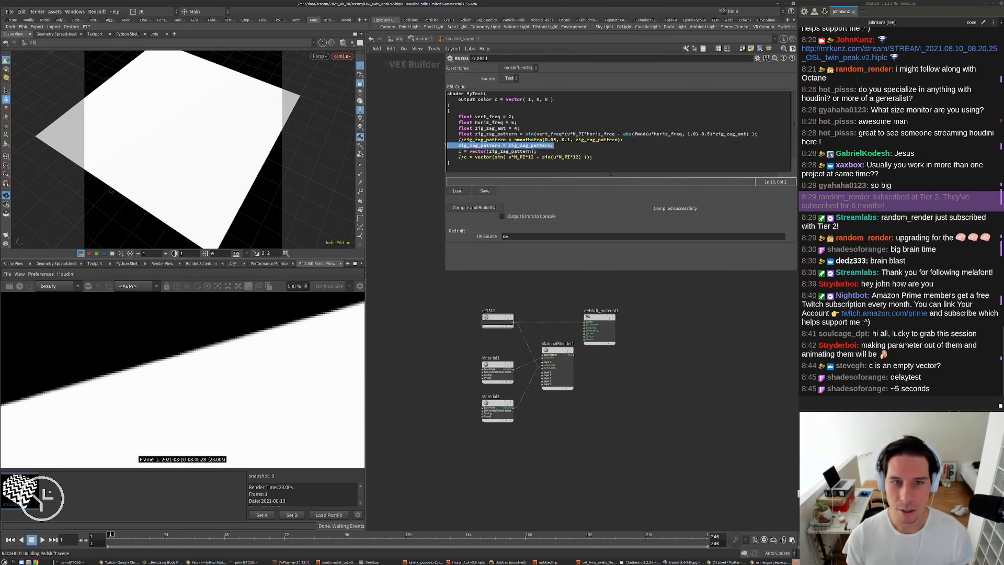
key(BackSpace)
key(BackSpace)
key(Home)
key(Delete)
key(Delete)
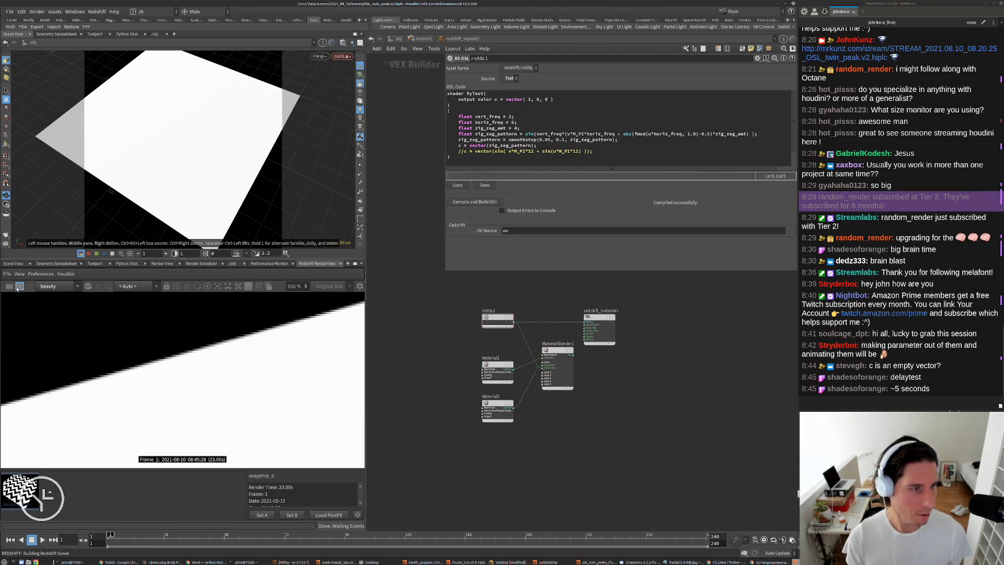
Set the smoothstep's upper edge to 0.2, recompile the OSL shader and check the stripe edges in the render
scroll(181, 375, down, 6)
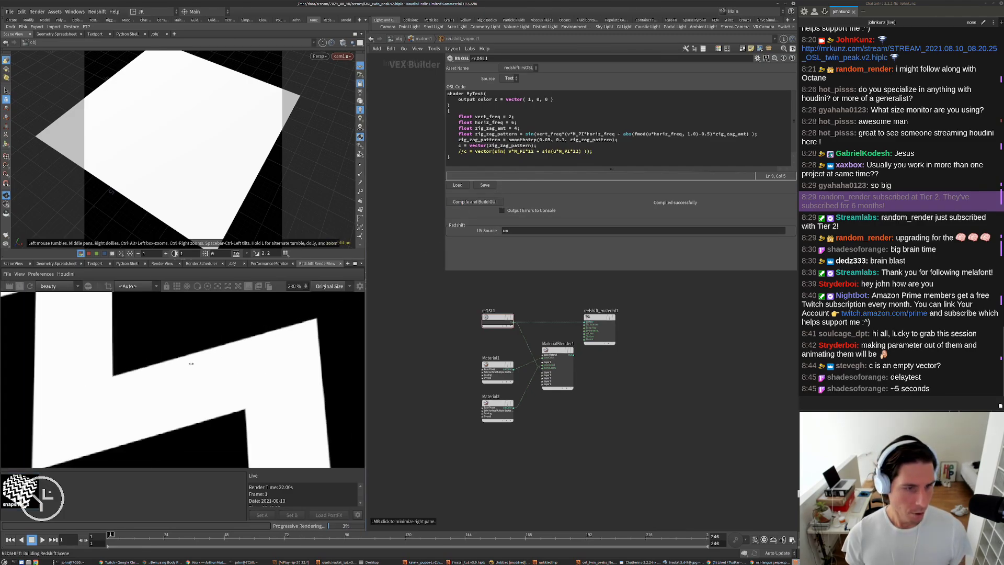
scroll(181, 375, up, 6)
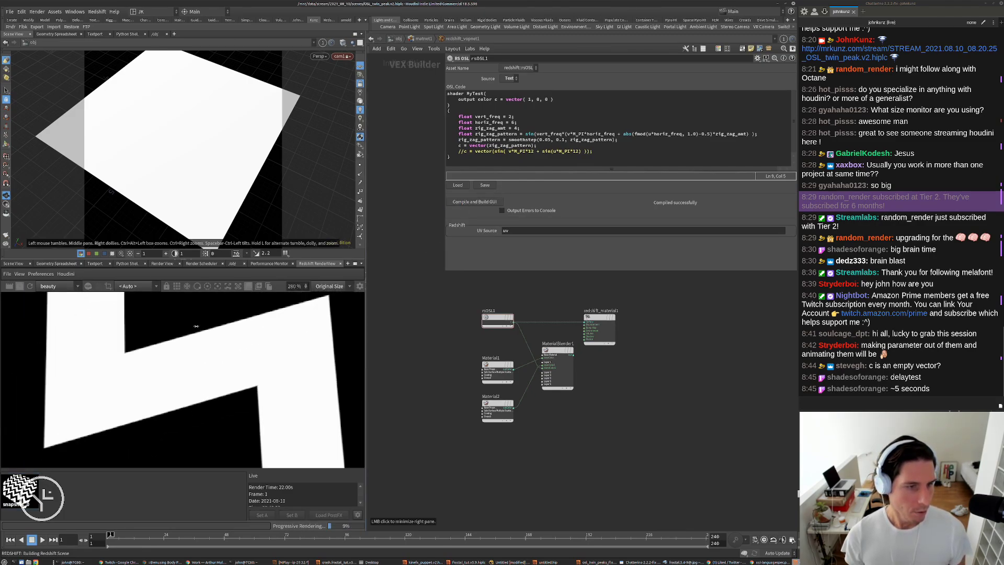
click(562, 140)
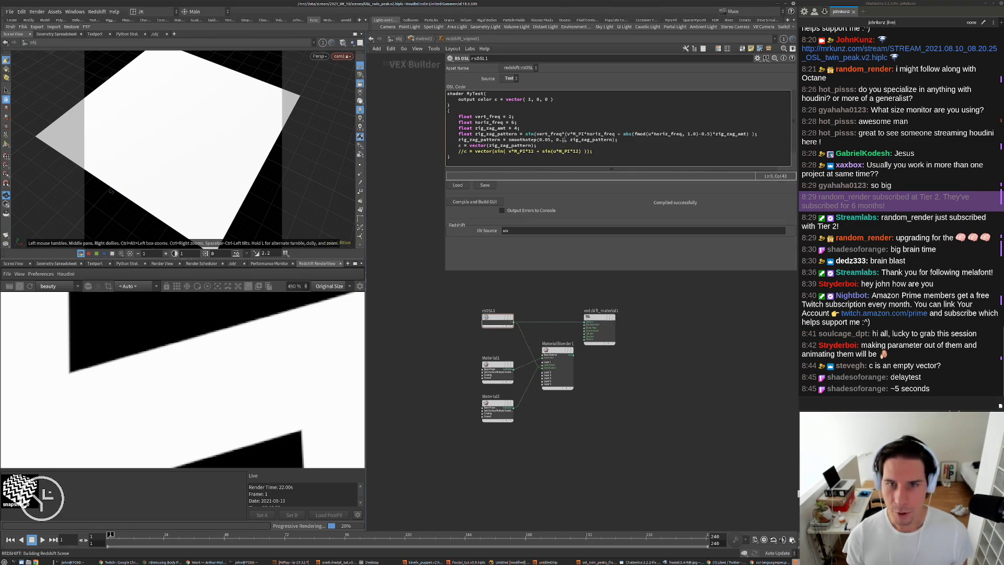
click(496, 202)
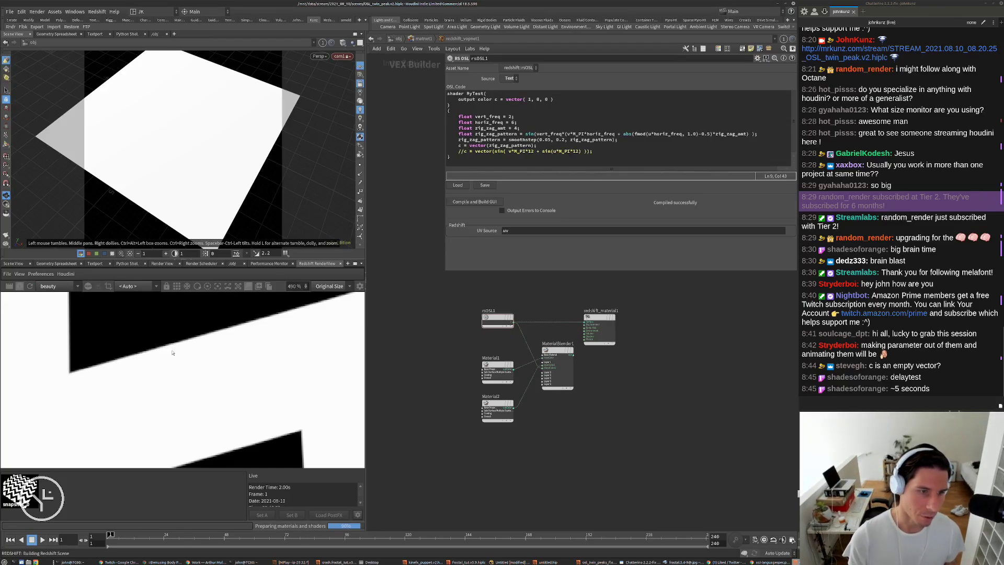
scroll(251, 327, up, 1)
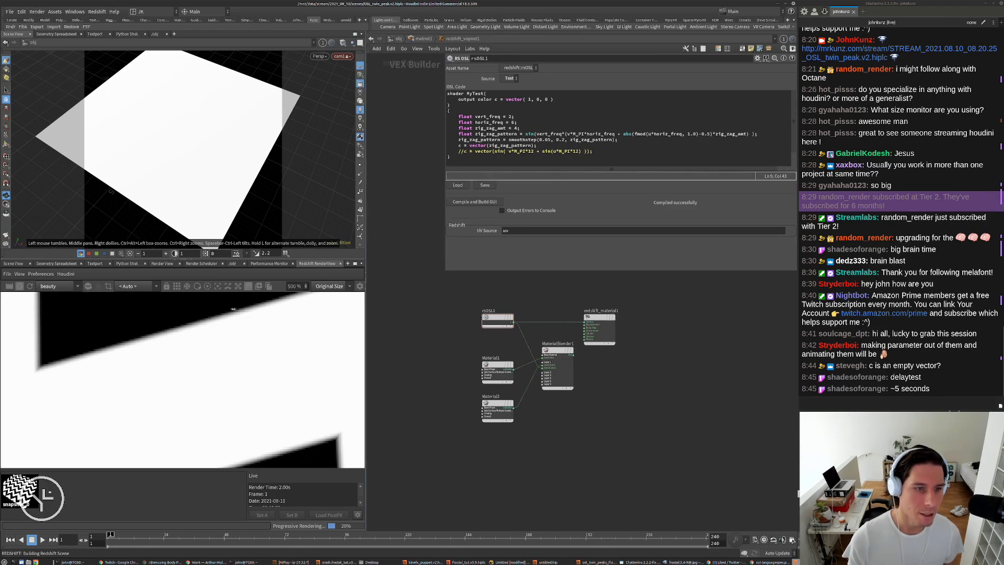
scroll(180, 332, down, 6)
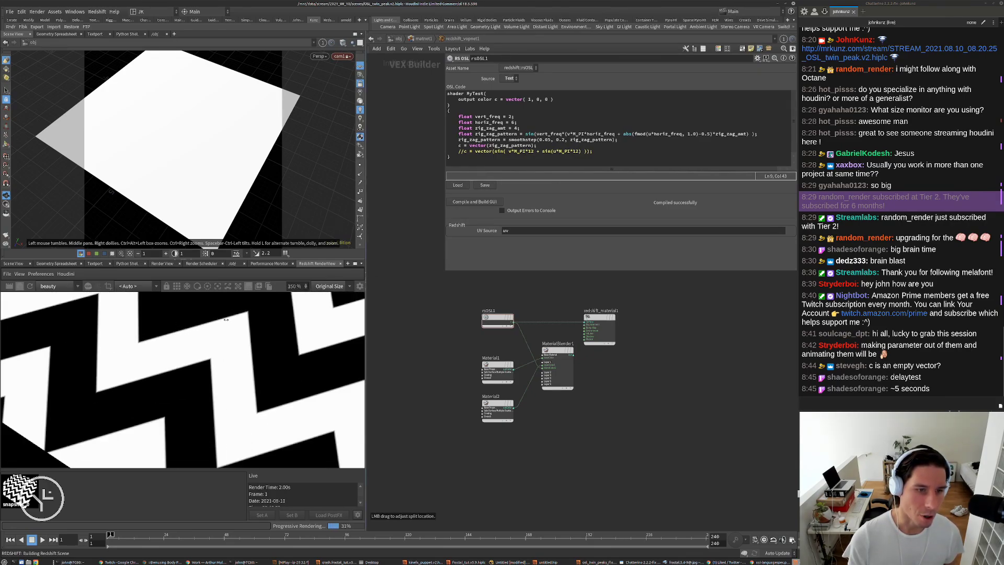
scroll(226, 319, down, 7)
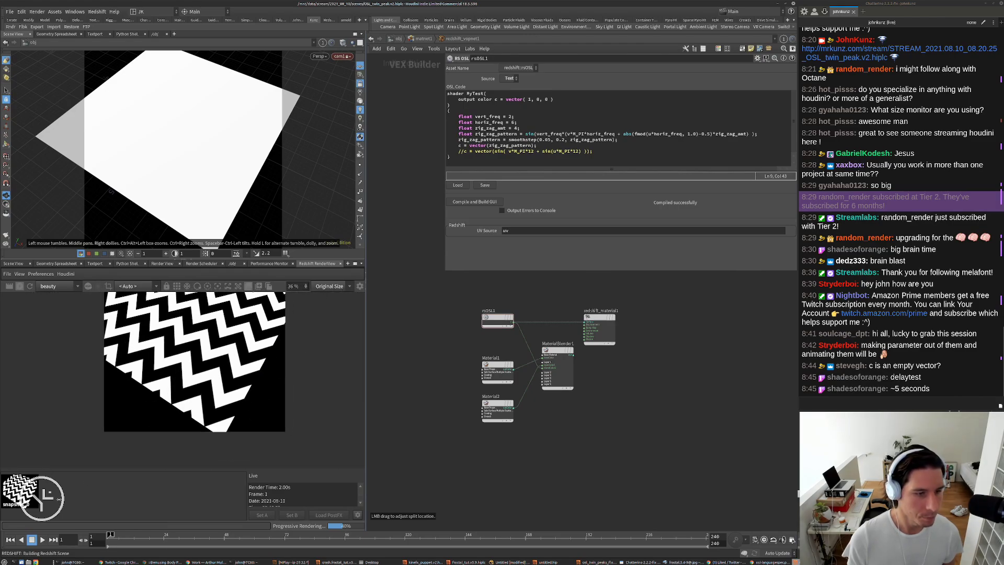
Delete the stored snapshot from the Redshift render view
right_click(20, 491)
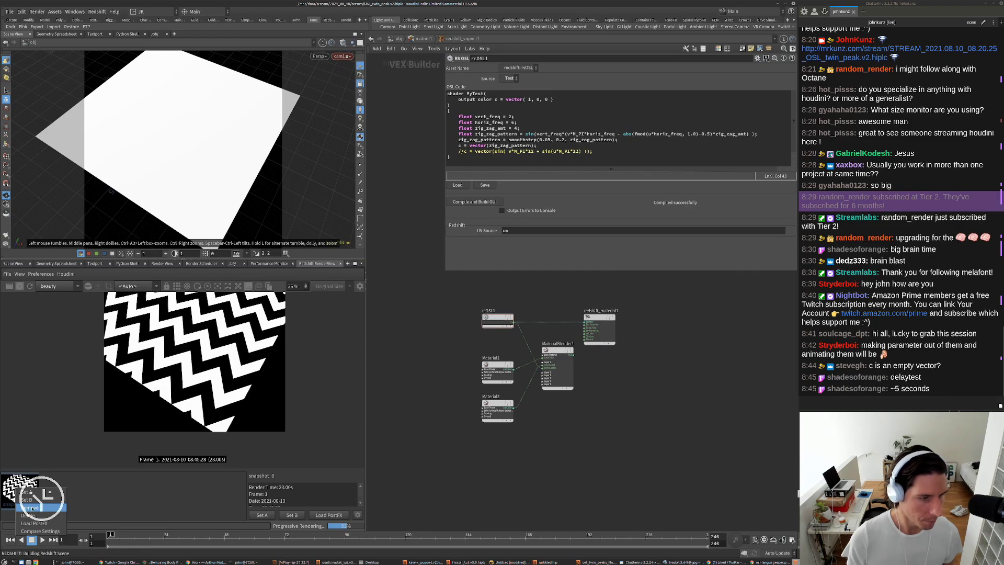
click(31, 507)
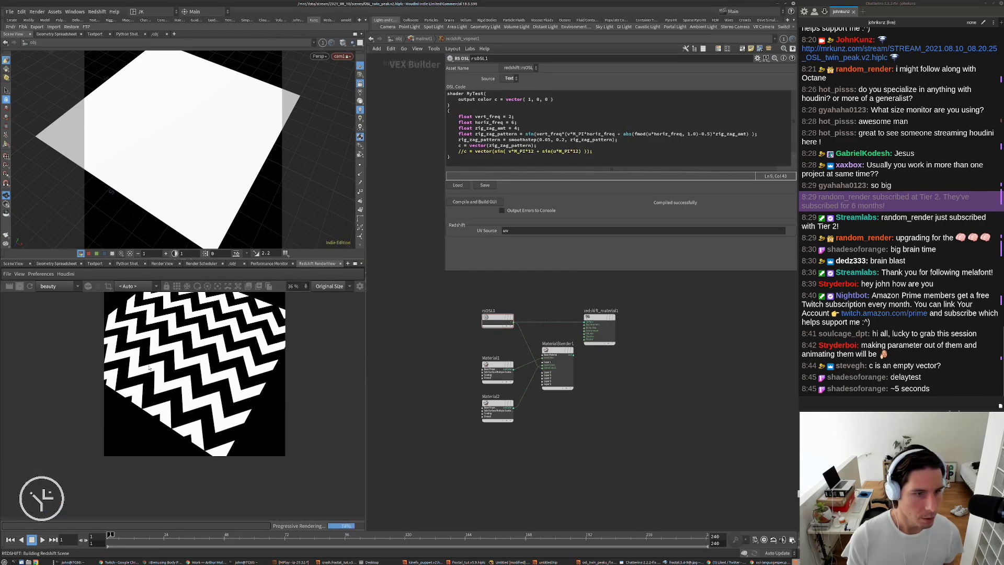
scroll(77, 389, up, 3)
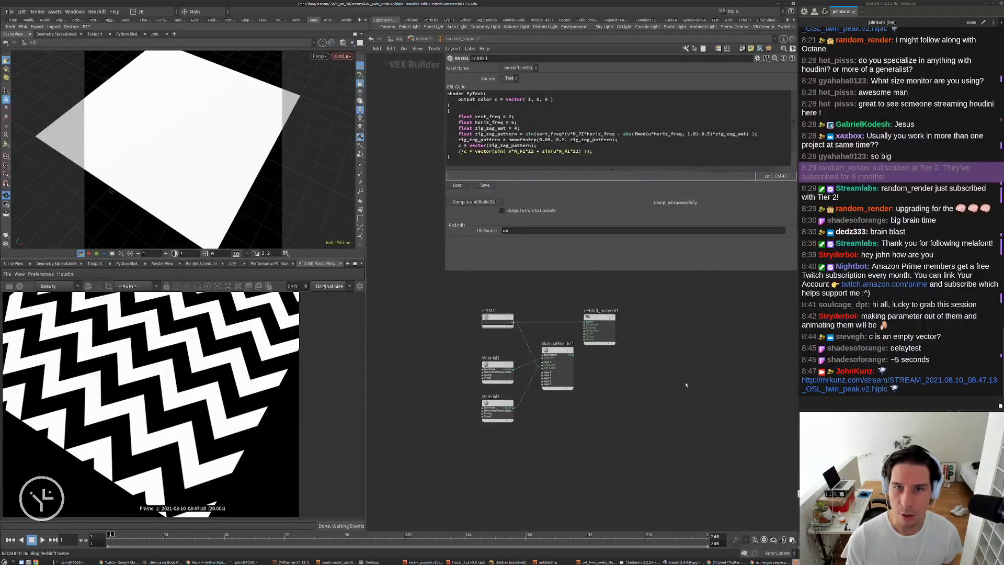
Widen the parameter area and delete the commented-out //c = vector(sin(...)) line from the OSL code
middle_drag(663, 314, 654, 344)
drag(446, 271, 379, 283)
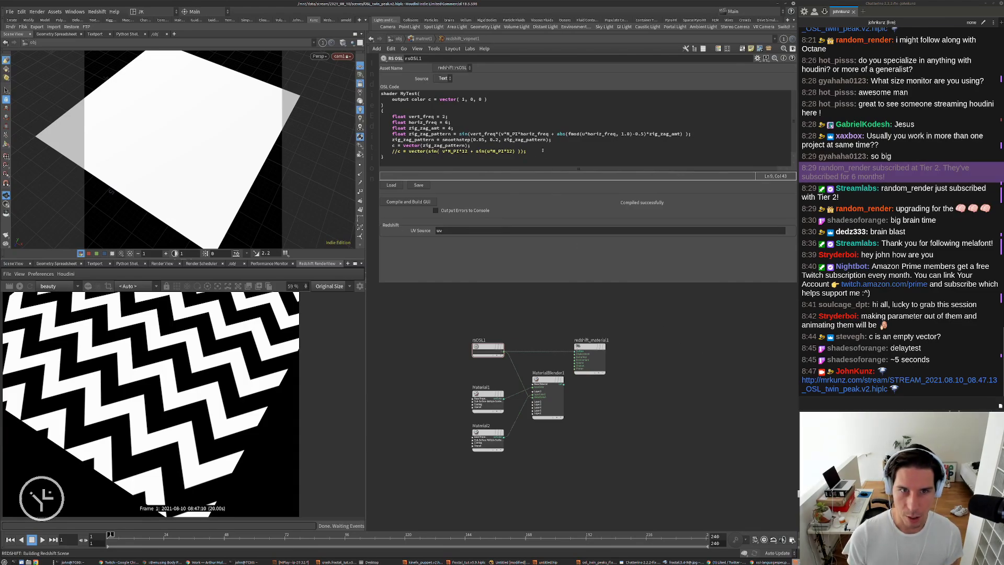
drag(542, 149, 381, 151)
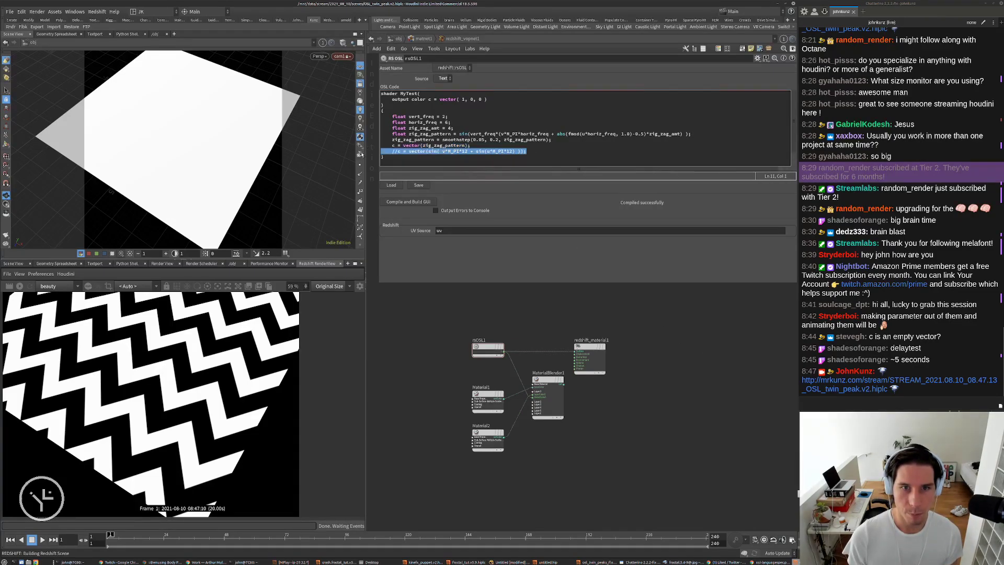
key(BackSpace)
key(BackSpace)
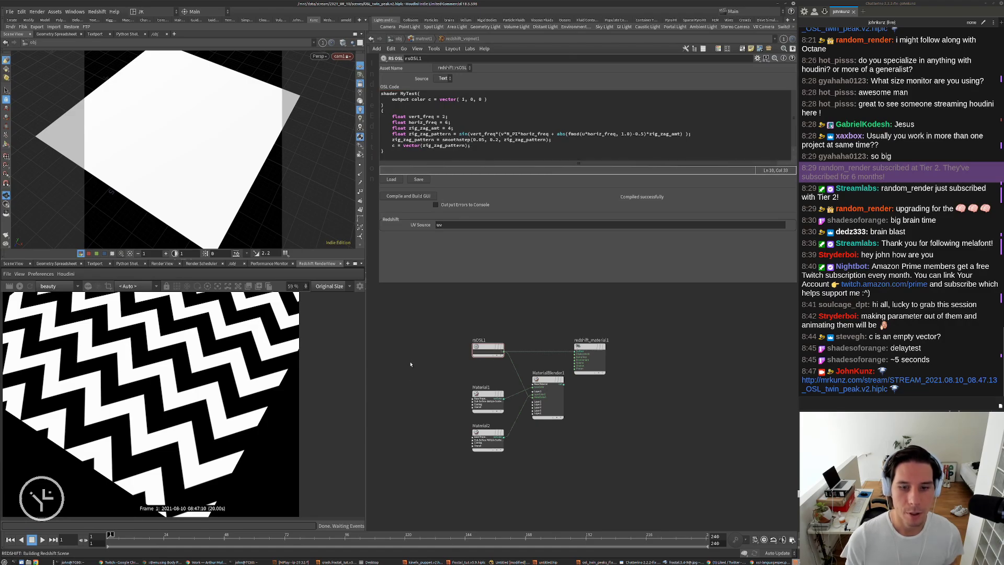
Move Material2 up beside rsOSL1 and wire the rsOSL1 output into Material2's diffuse_color input
middle_drag(410, 365, 411, 387)
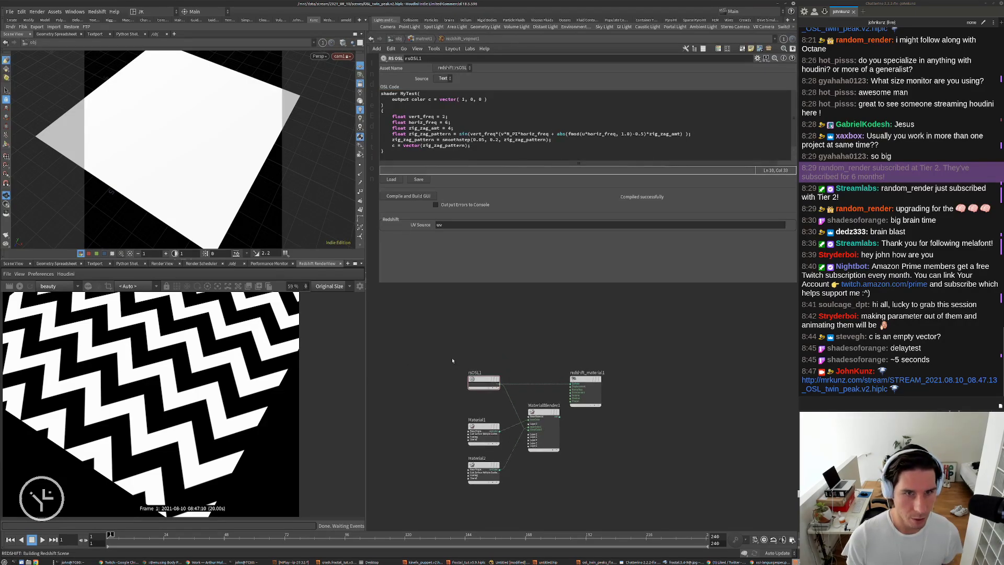
scroll(559, 386, up, 2)
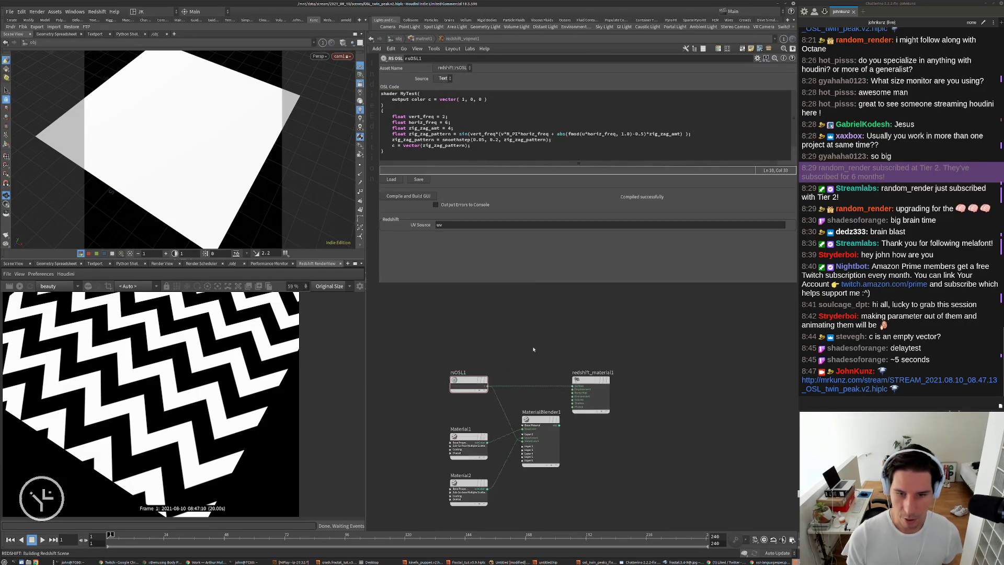
click(468, 486)
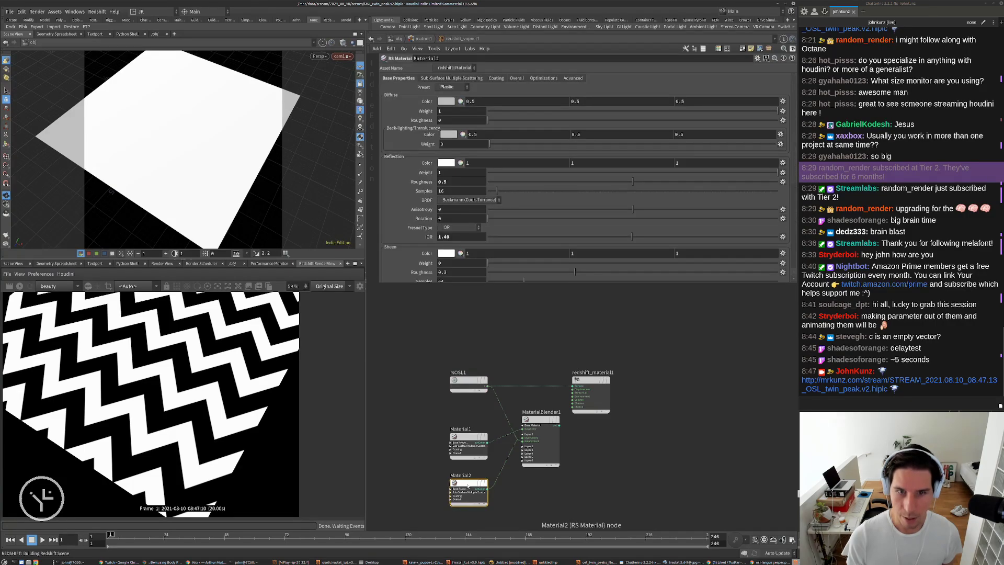
drag(468, 486, 469, 405)
scroll(528, 330, up, 2)
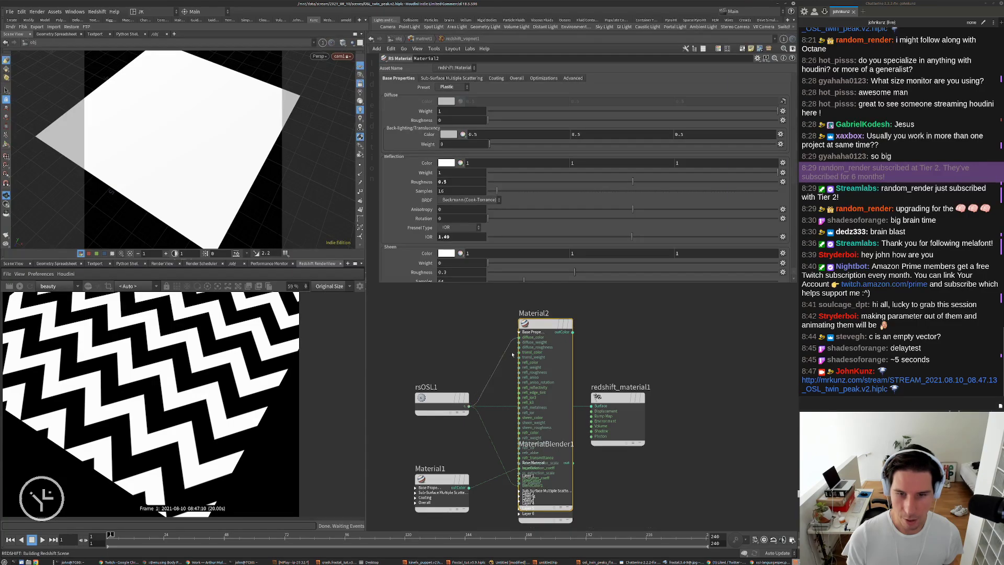
Place Material2 above the network, connect its outColor to redshift_material1's Surface input, and collapse its Base Properties inputs
middle_drag(486, 334, 457, 390)
drag(516, 380, 493, 316)
middle_drag(589, 338, 588, 356)
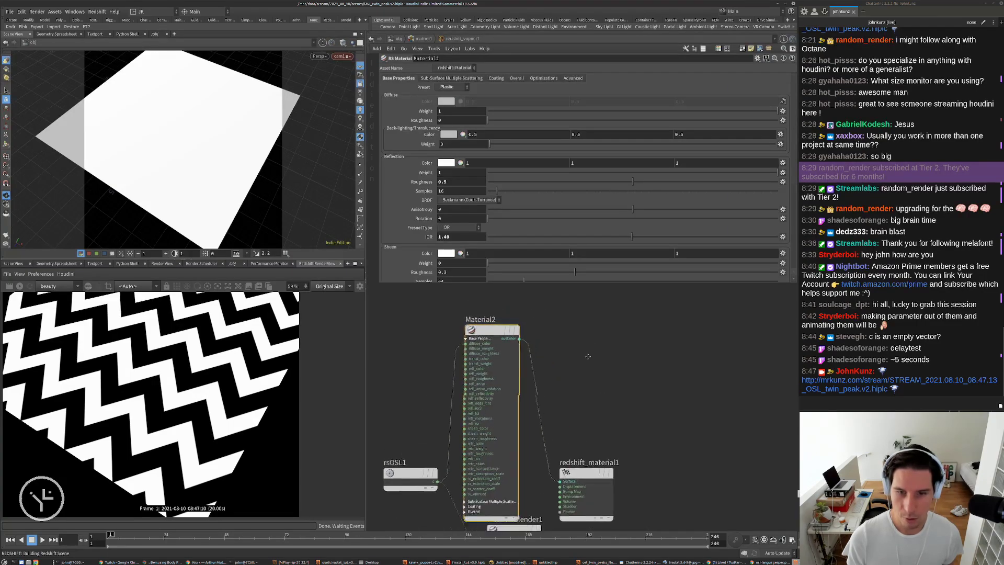
scroll(497, 385, down, 2)
scroll(496, 386, up, 4)
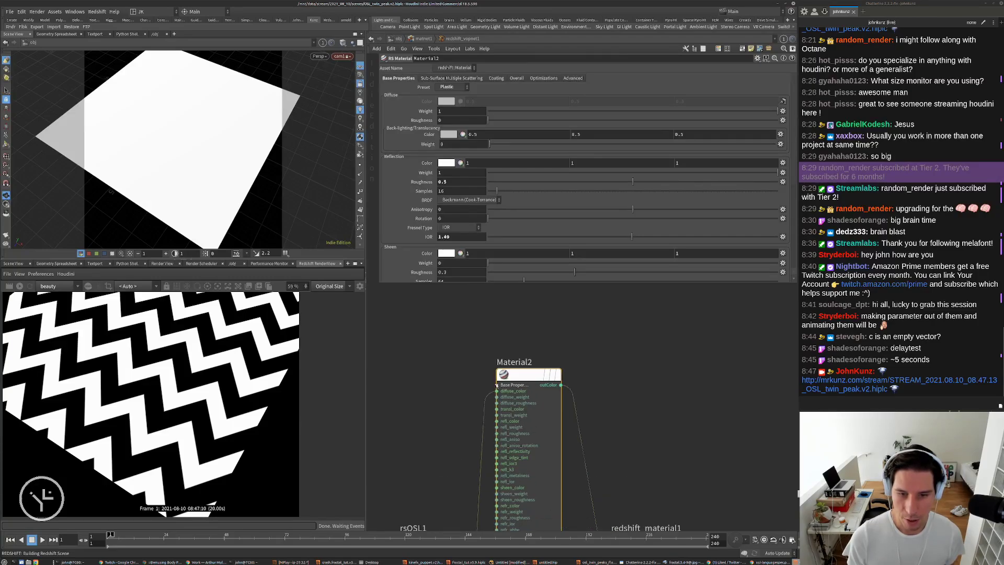
click(497, 384)
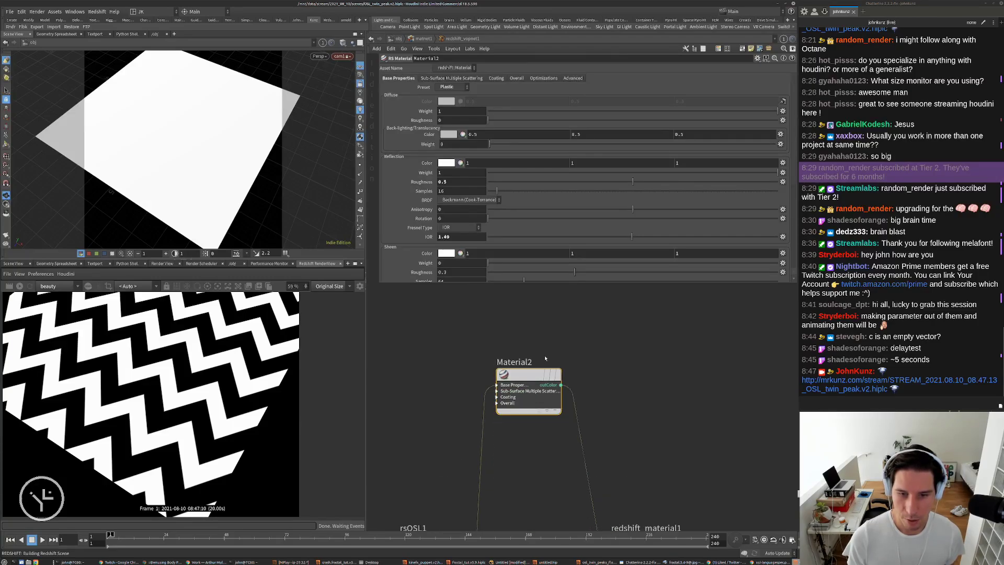
Restart the Redshift render and view the lit zigzag floor together with the rewired material network
click(19, 286)
scroll(152, 340, down, 2)
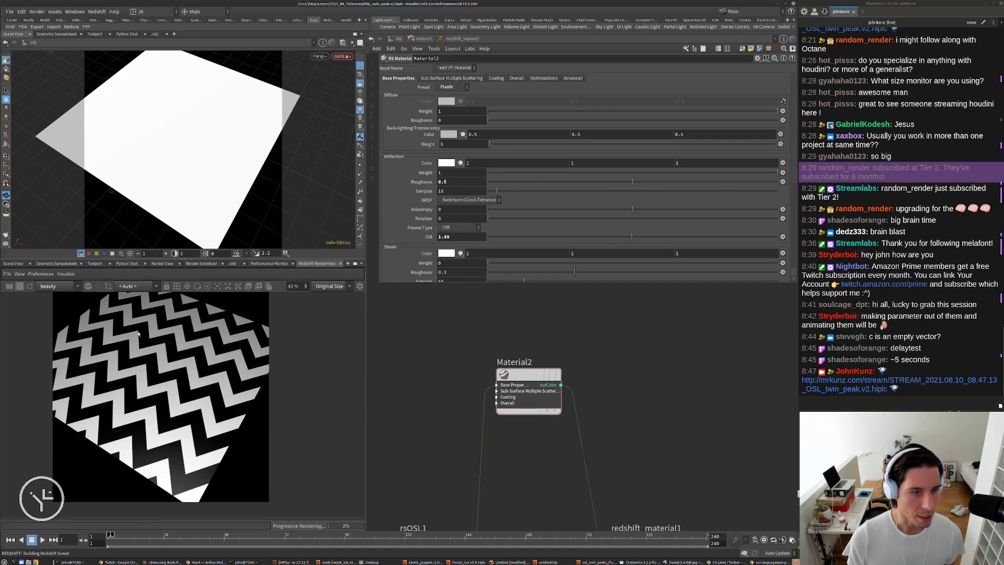
scroll(585, 404, down, 3)
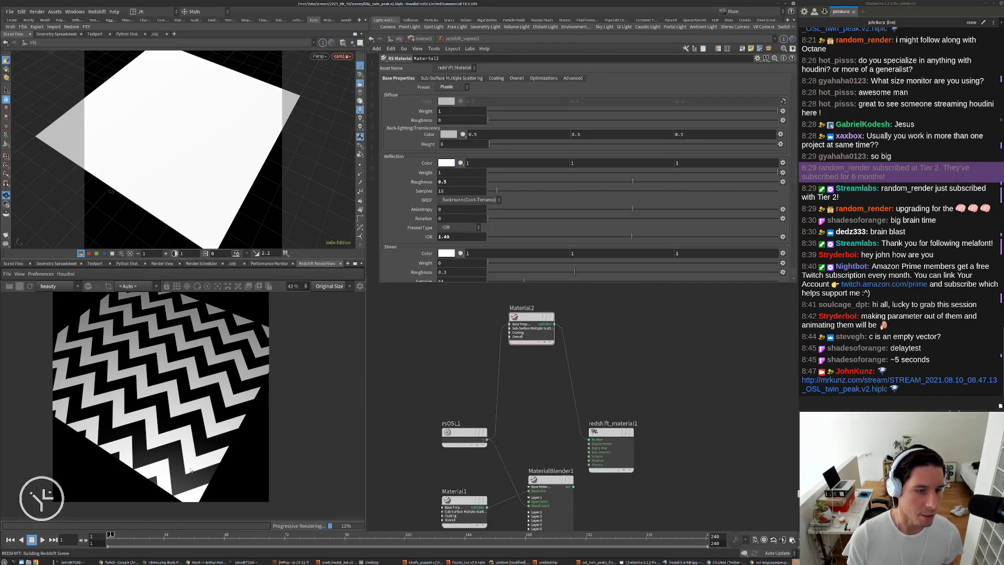
scroll(178, 365, down, 1)
middle_drag(547, 436, 541, 422)
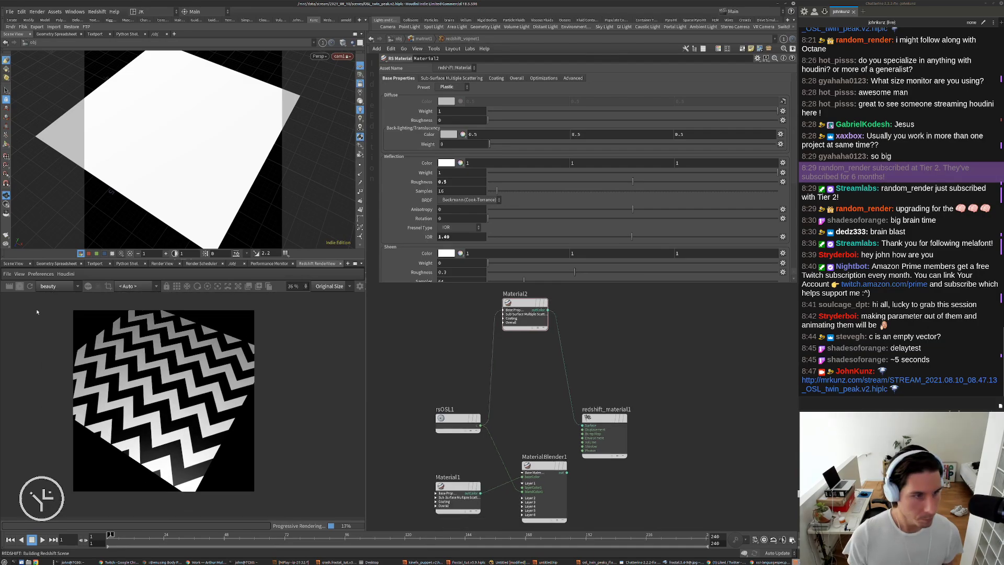
Leave the material network and open the grid1 geometry network to view its grid, torus and sphere branches
click(20, 286)
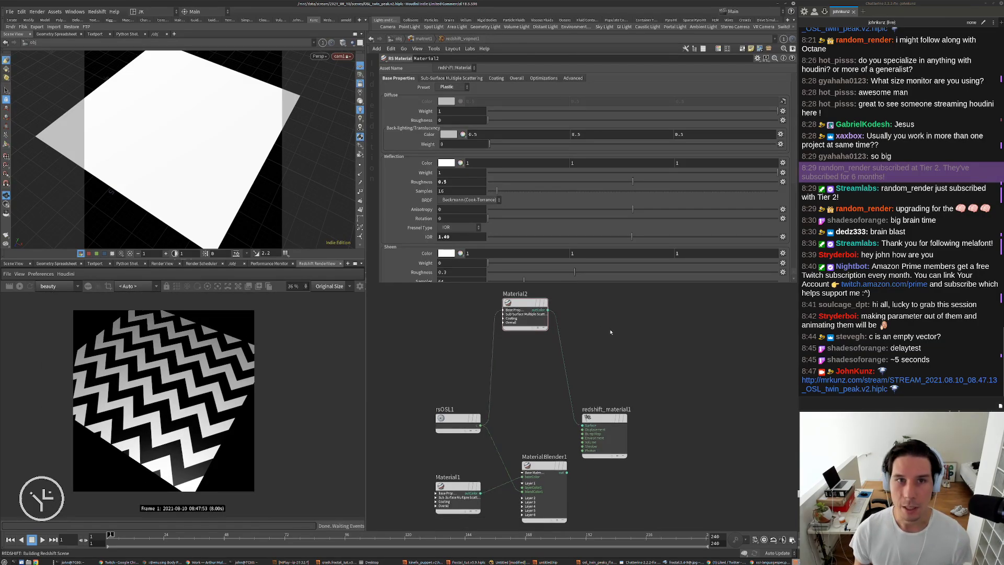
click(407, 38)
click(397, 38)
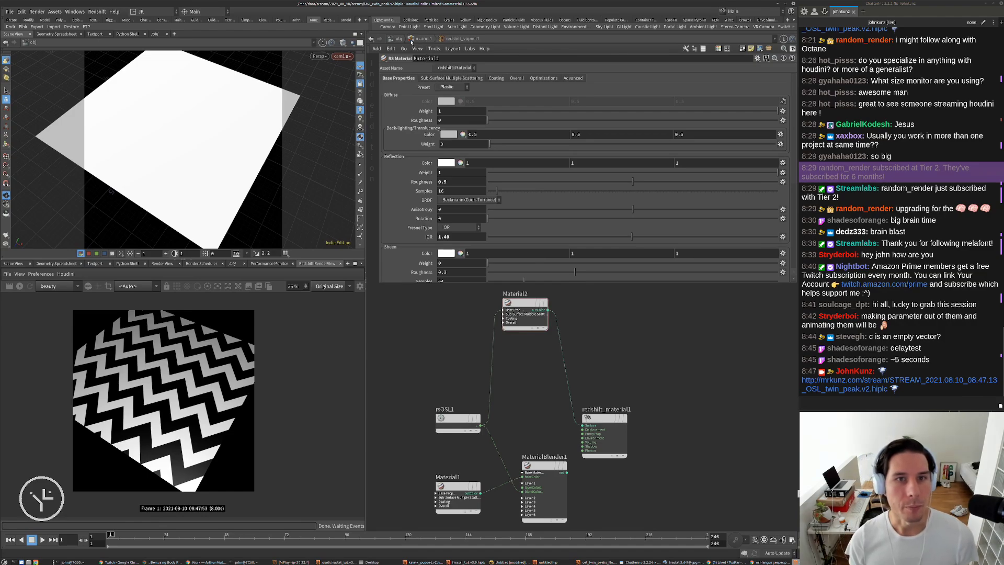
double_click(530, 362)
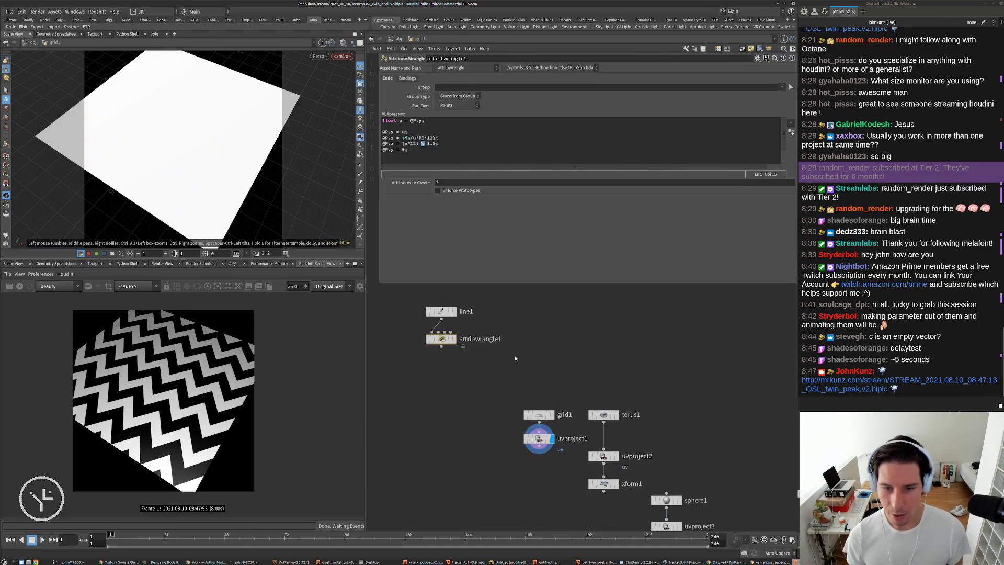
middle_drag(500, 380, 517, 383)
scroll(515, 408, down, 2)
middle_drag(507, 427, 481, 369)
scroll(490, 385, up, 2)
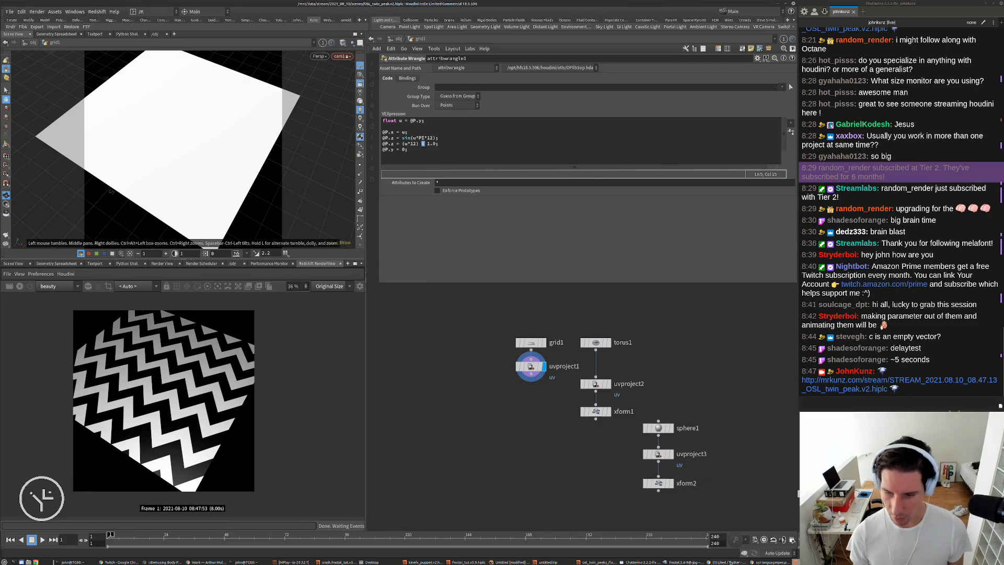
View the statue room reference image in Chrome, return to Houdini, and frame the grid in the perspective viewport
click(729, 562)
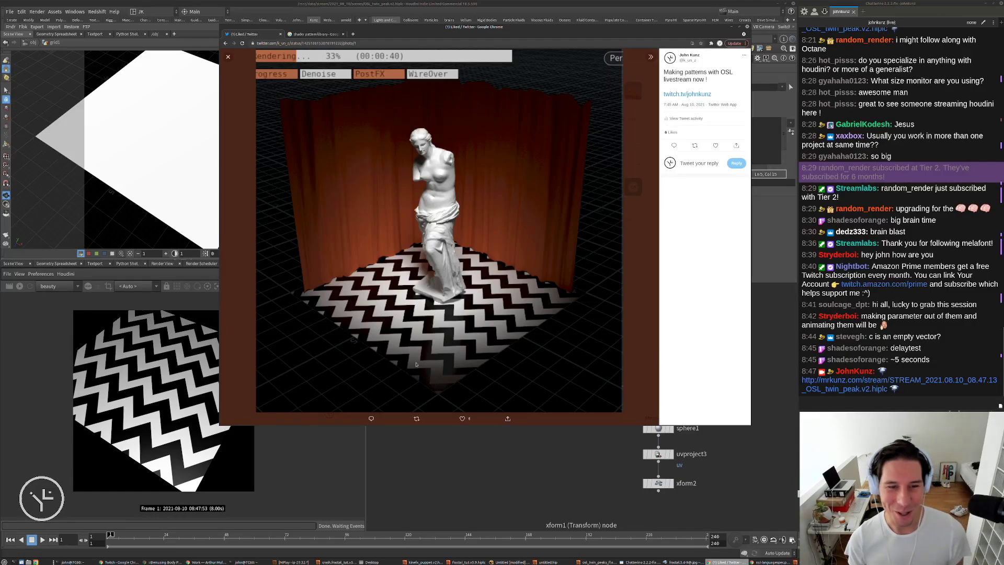
click(517, 434)
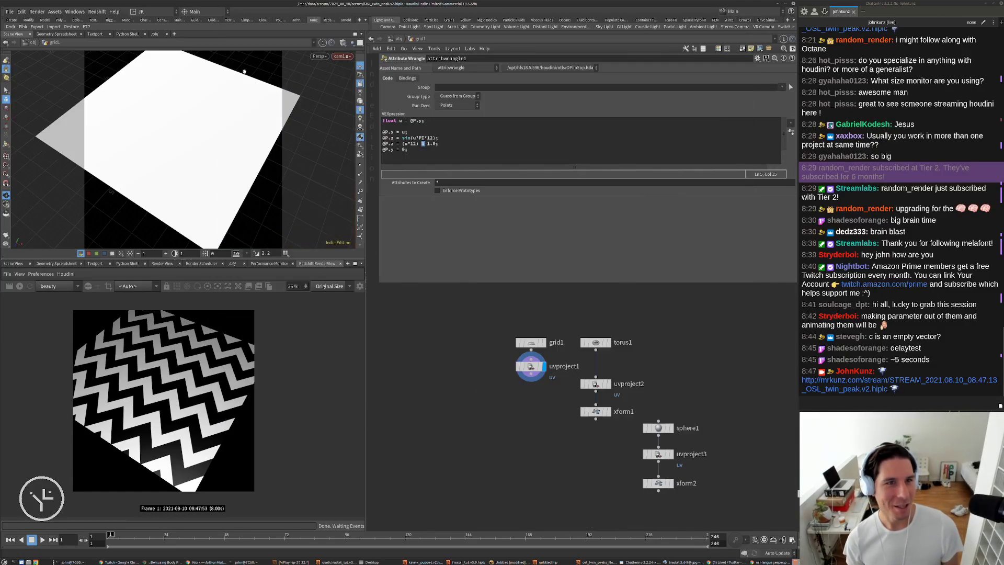
key(g)
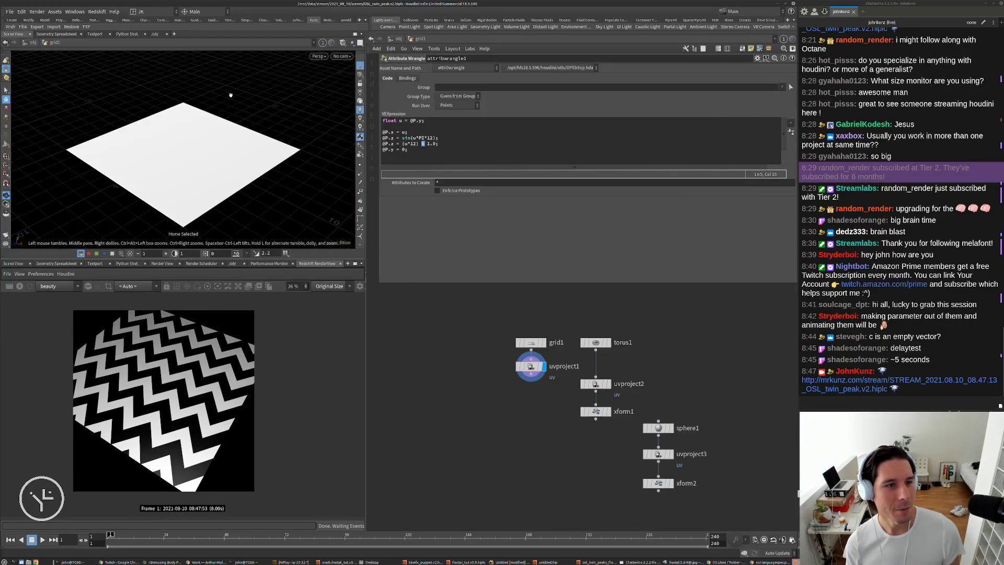
Add a Box node beside grid1, display it, and set its Uniform Scale to 10
key(Tab)
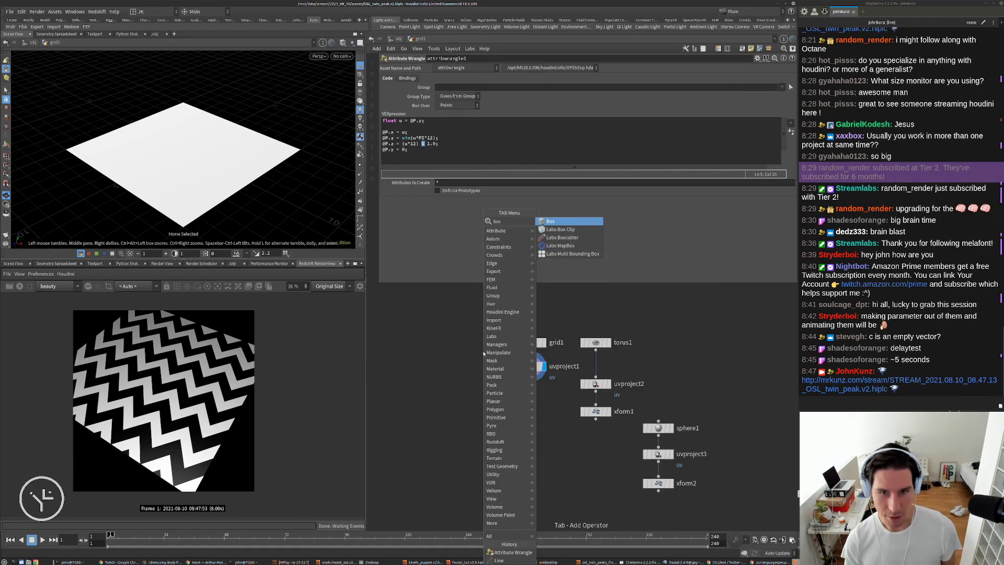
key(Escape)
click(483, 352)
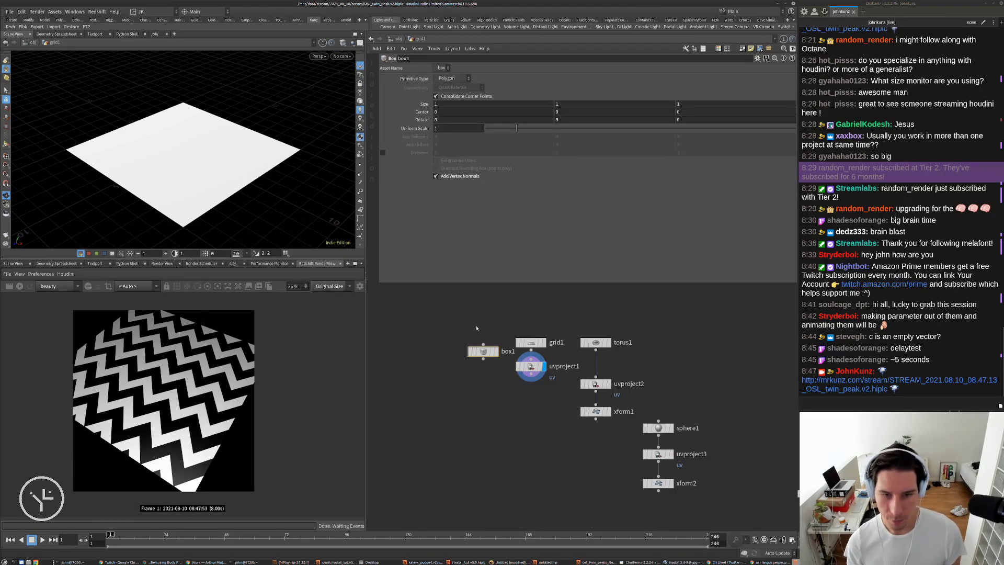
drag(486, 353, 466, 344)
click(471, 345)
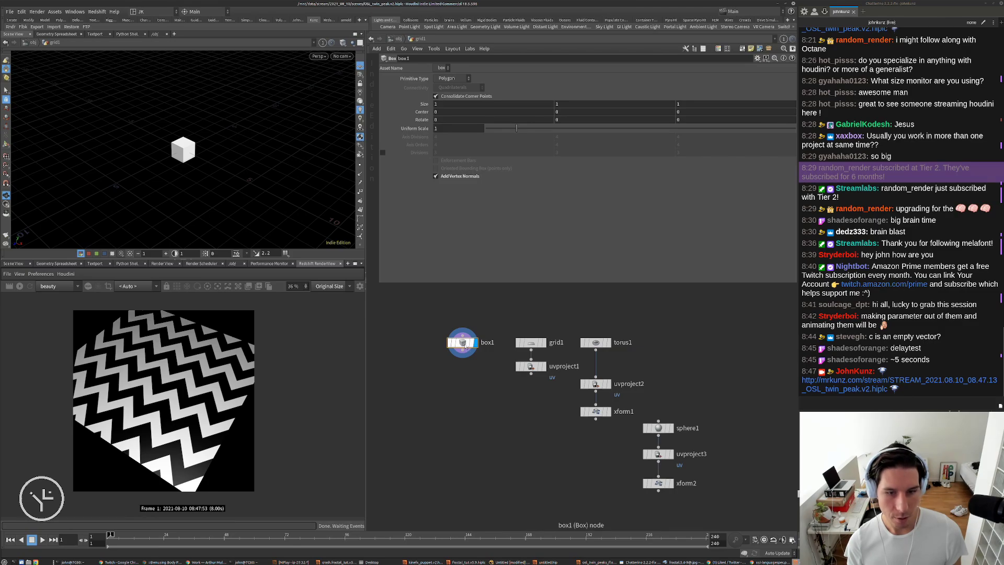
click(459, 128)
text(10)
key(Return)
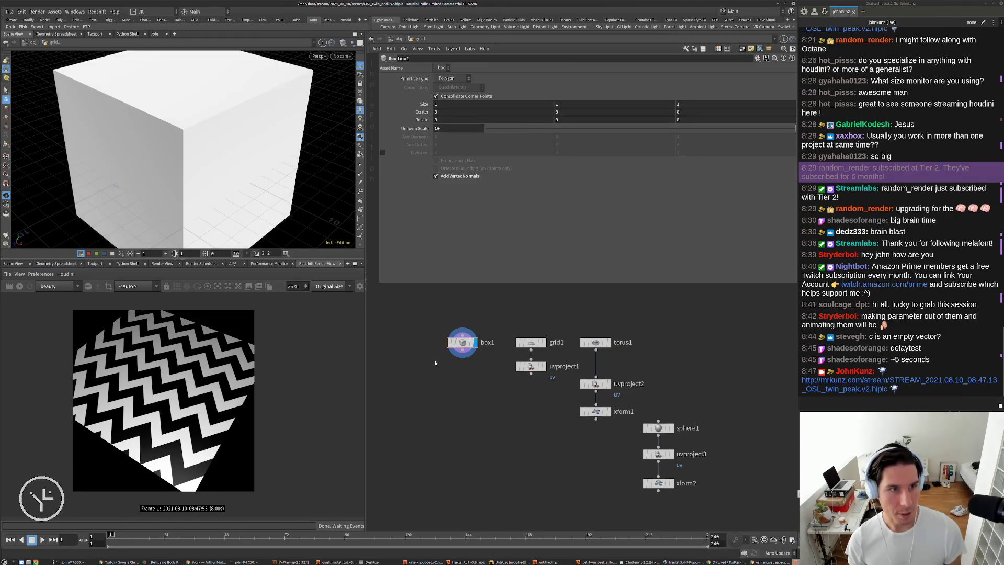
Look through cam1 and reframe it on the whole box, locking the camera to the view only while framing
middle_drag(530, 449, 561, 414)
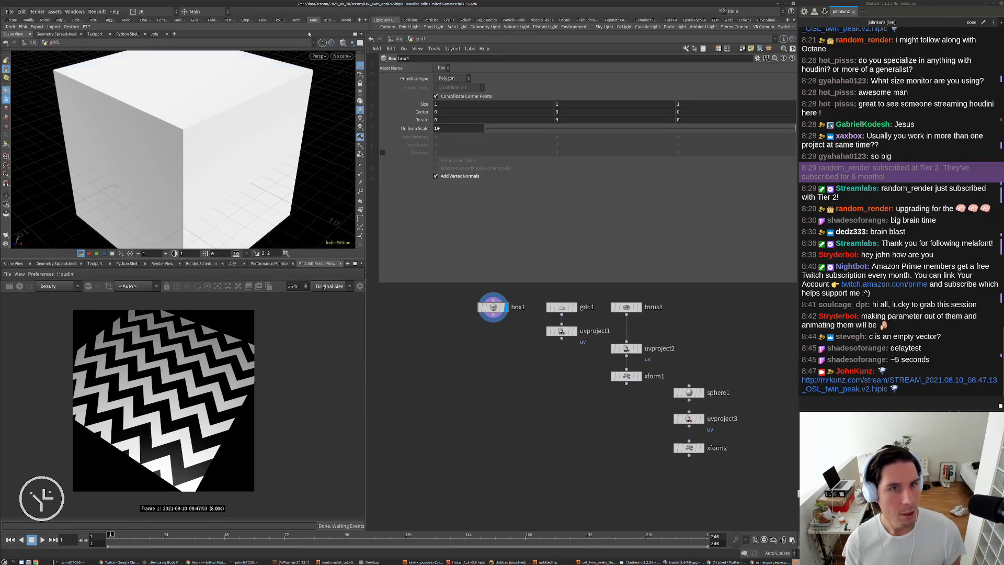
click(341, 56)
click(351, 81)
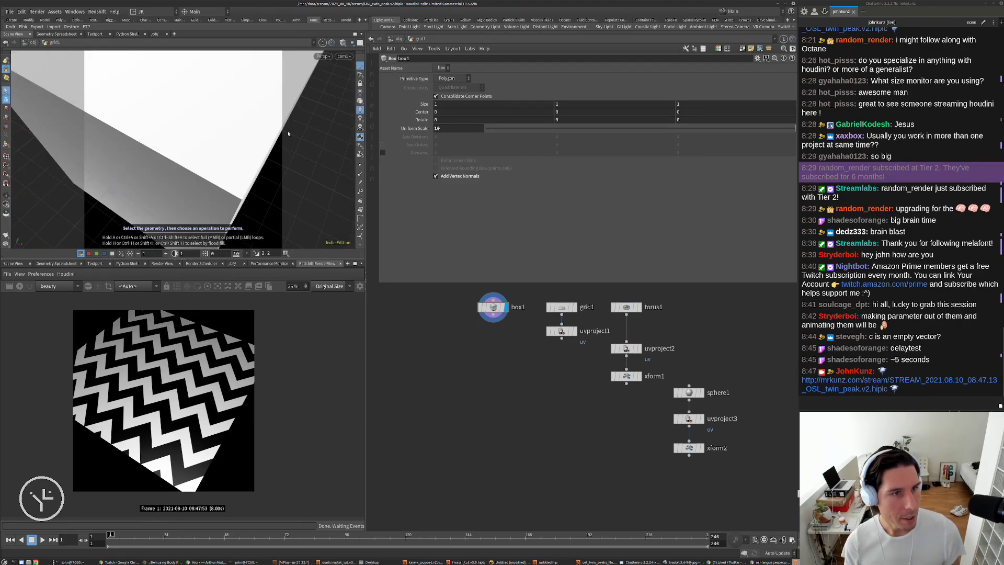
key(h)
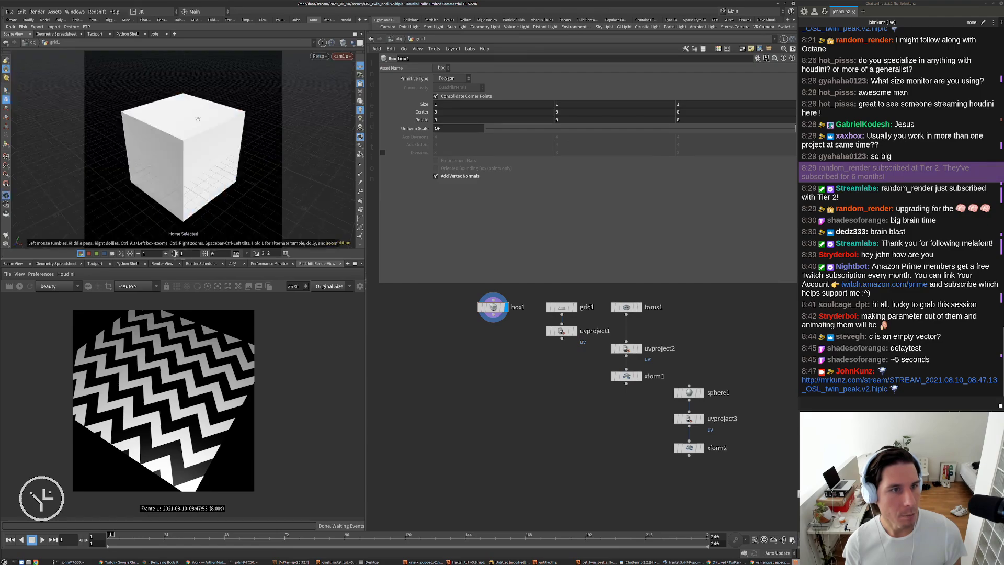
click(360, 83)
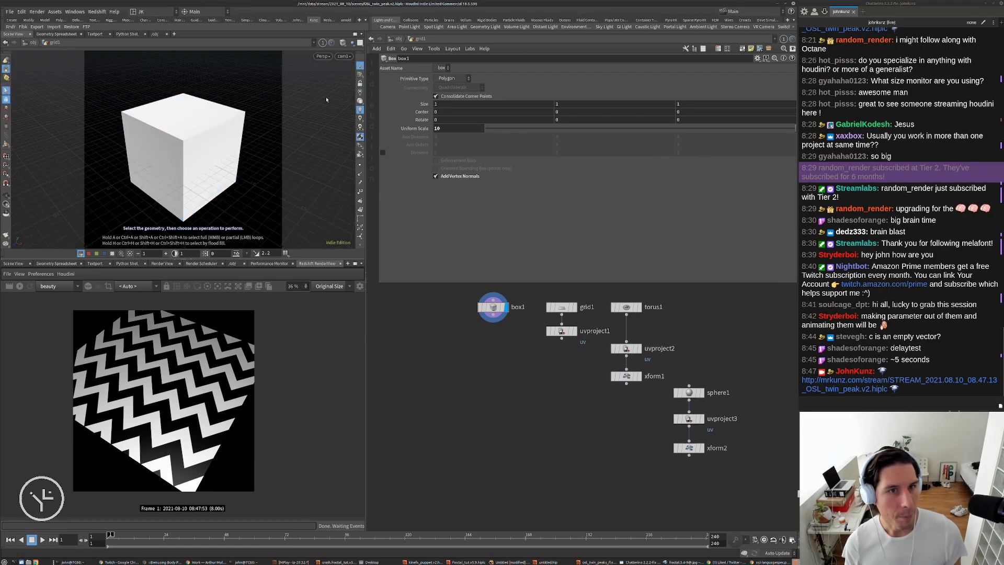
Delete the box's top face and its two camera-facing side faces with a Blast on primitives 1-2 and 5
key(s)
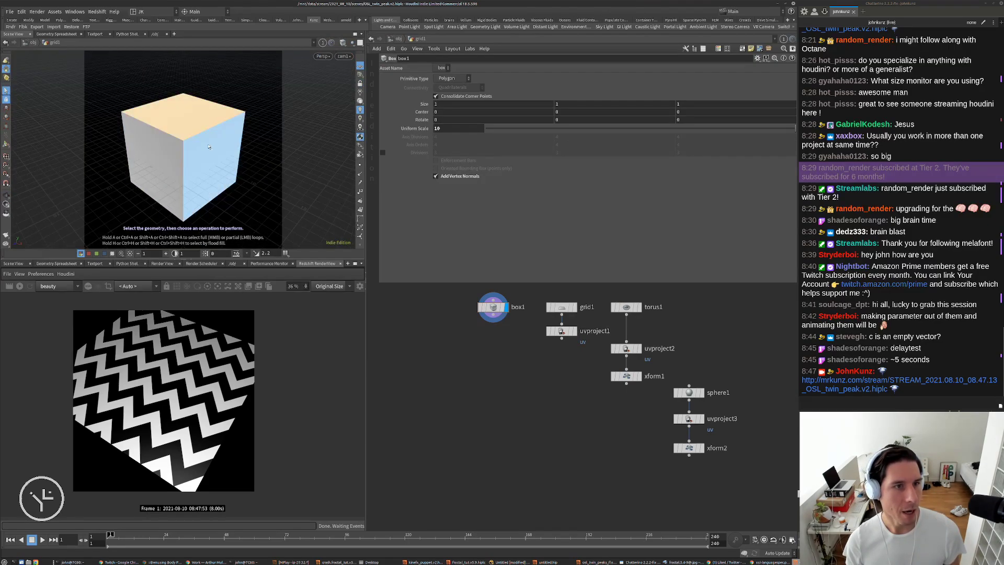
key(Delete)
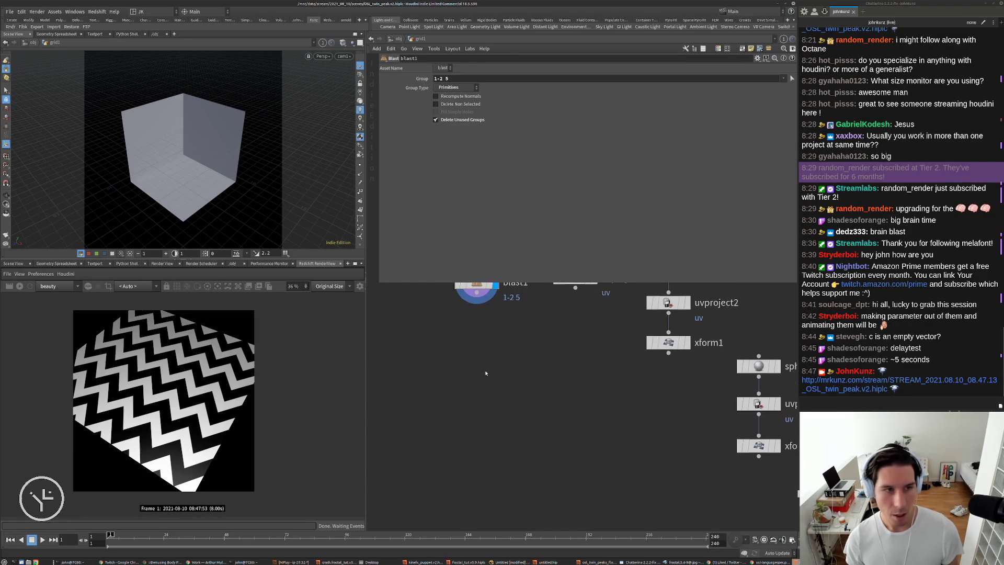
key(Tab)
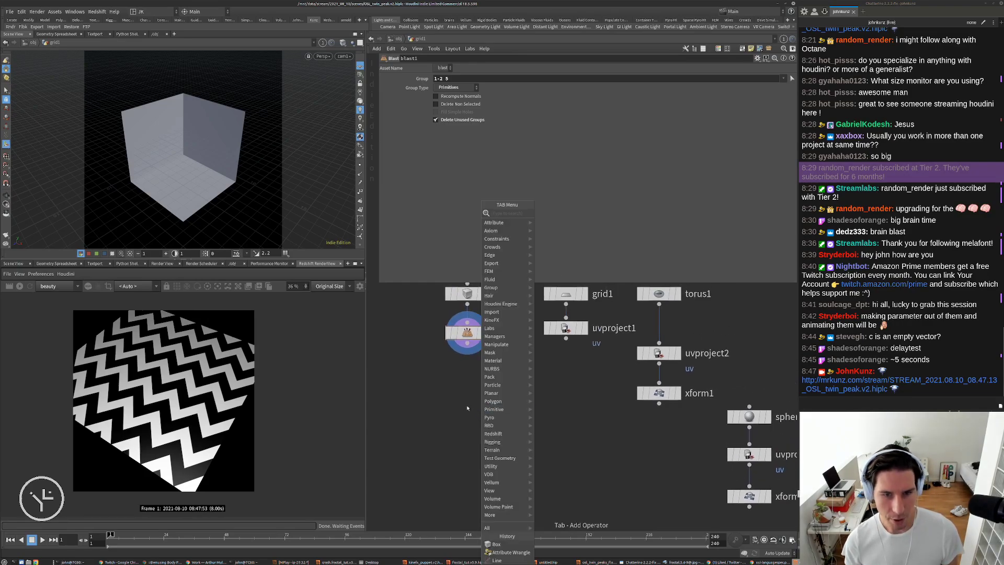
key(Escape)
Select the box's floor face and separate it with a Split node placed below blast1
key(s)
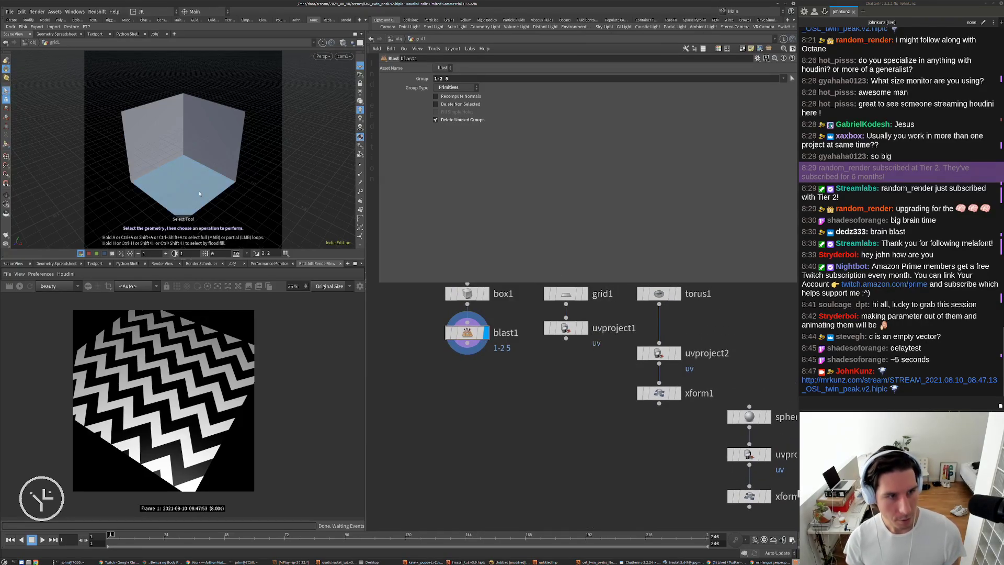
key(Tab)
text(split)
key(Return)
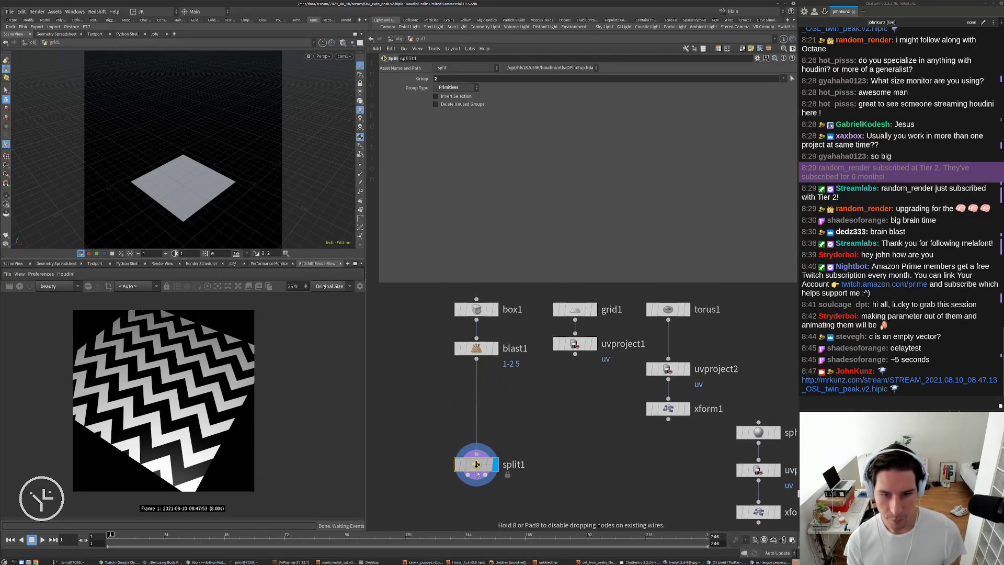
Insert a UV Texture node between blast1 and split1 and display it
key(Up)
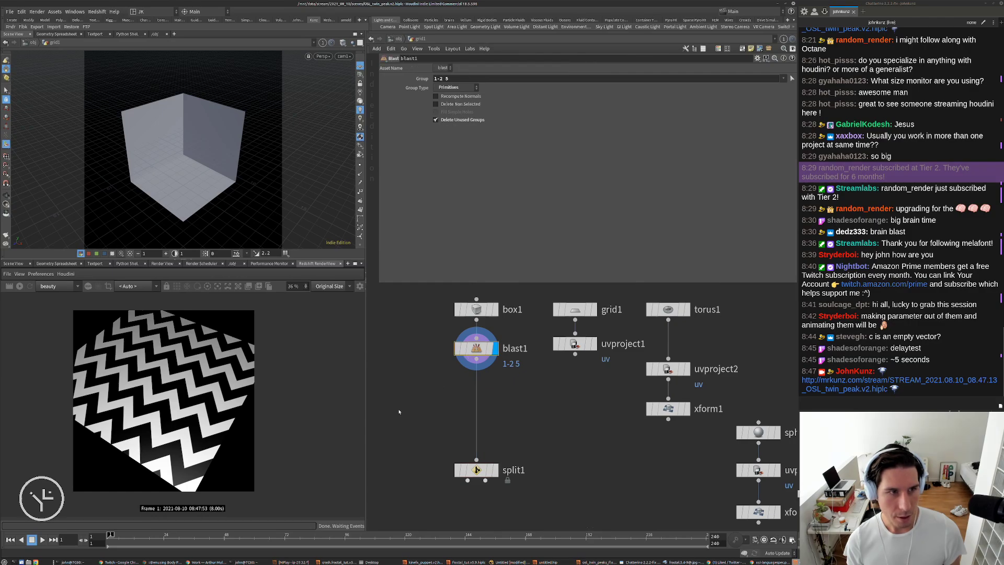
key(Tab)
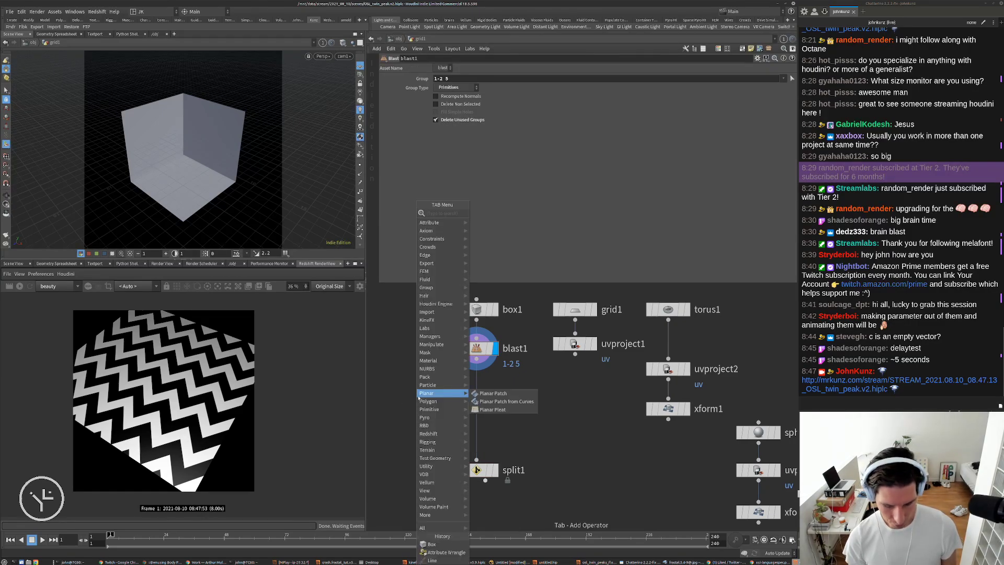
text(uv)
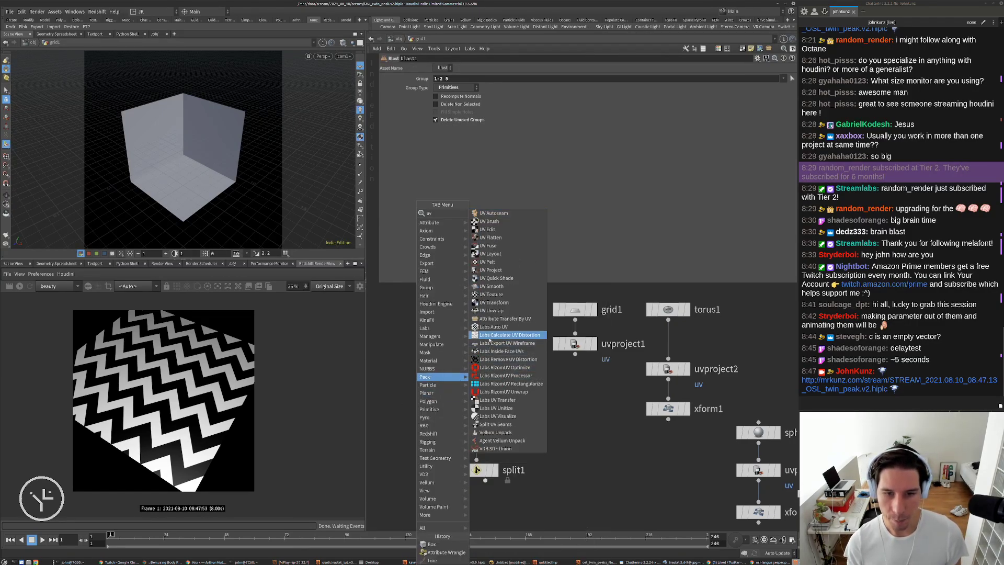
click(494, 296)
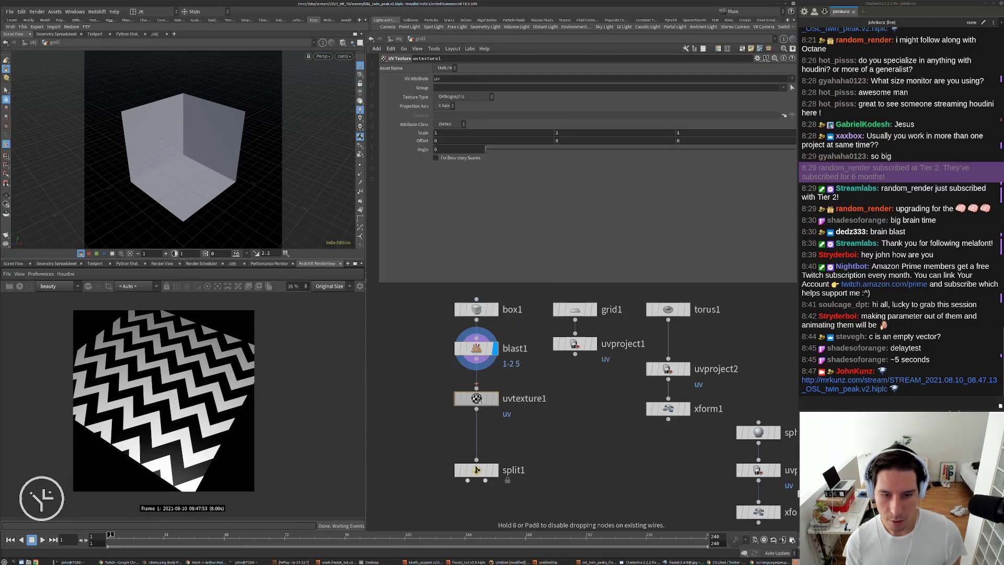
click(478, 400)
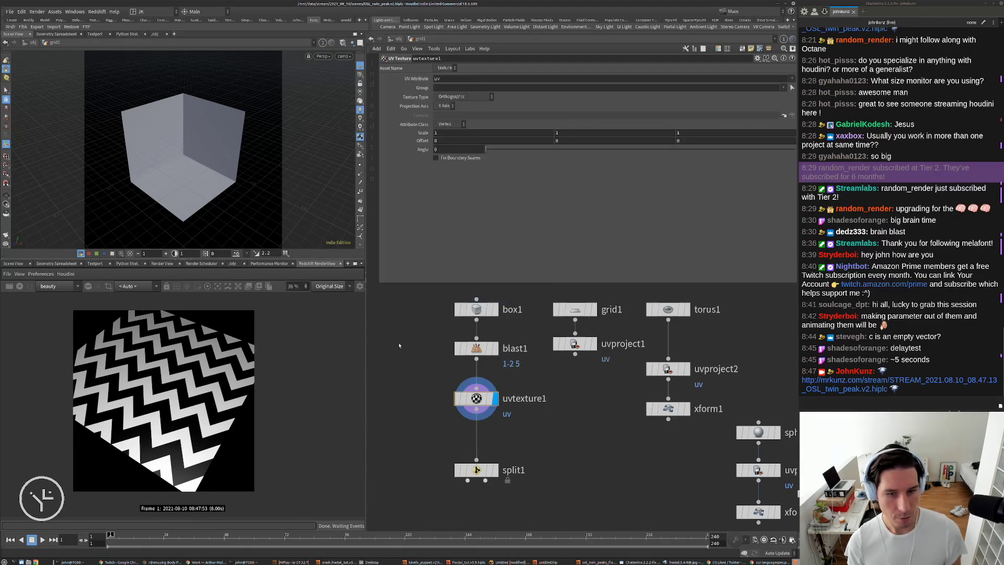
Try Rows & Columns as the UV Texture node's Texture Type
click(464, 96)
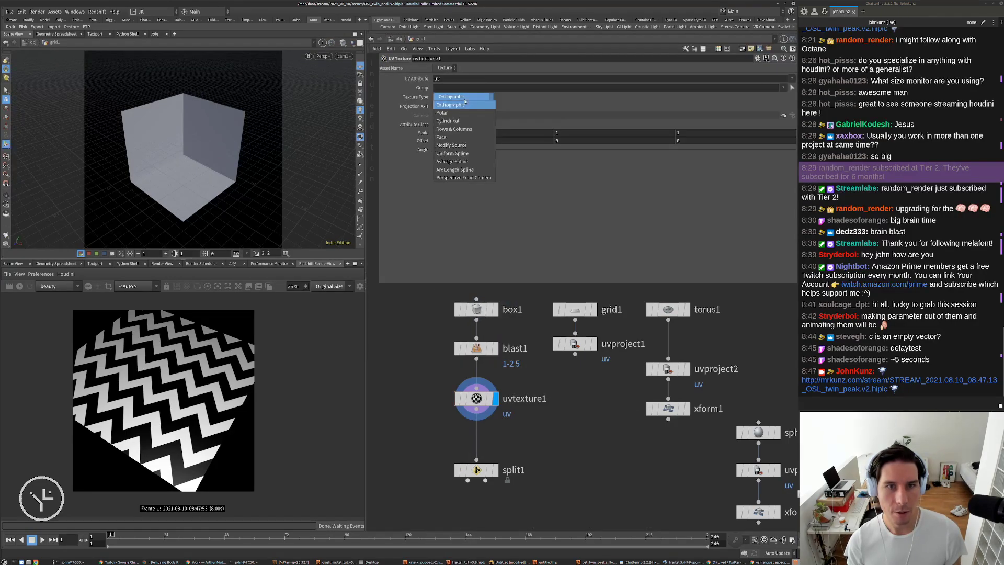
click(465, 129)
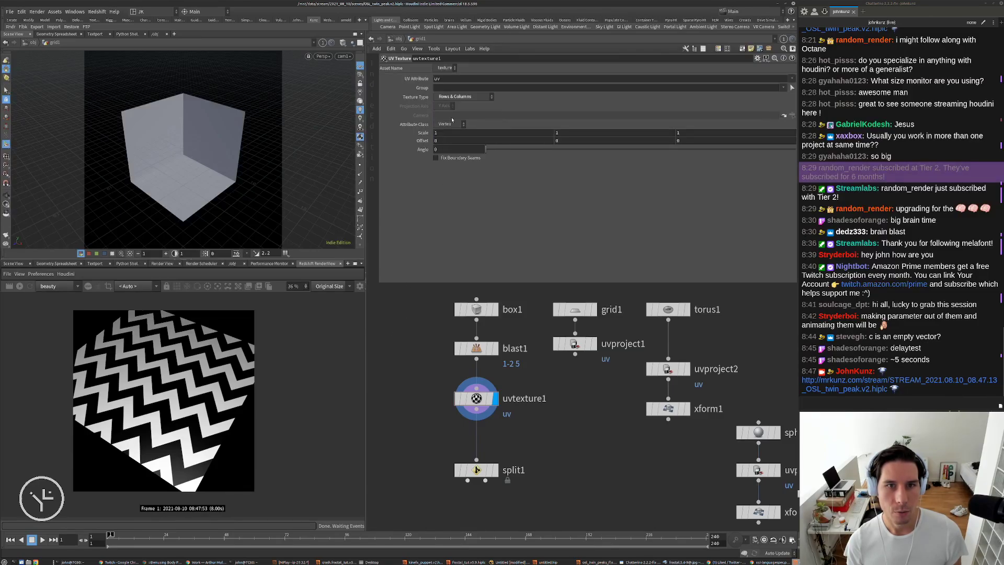
key(Escape)
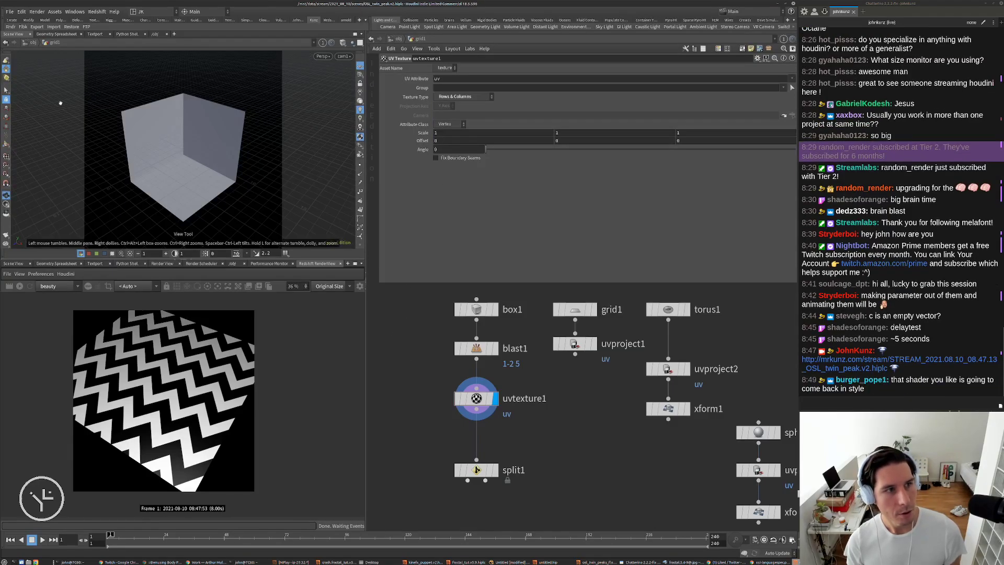
Show the UV viewport and examine the vertex uv values in the Geometry Spreadsheet
key(space+5)
key(h)
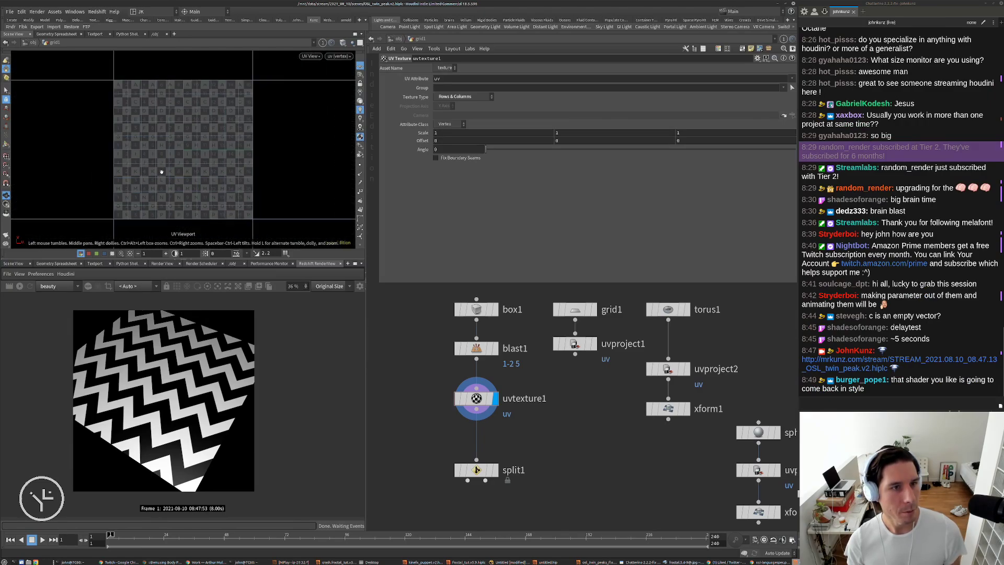
click(76, 264)
click(65, 283)
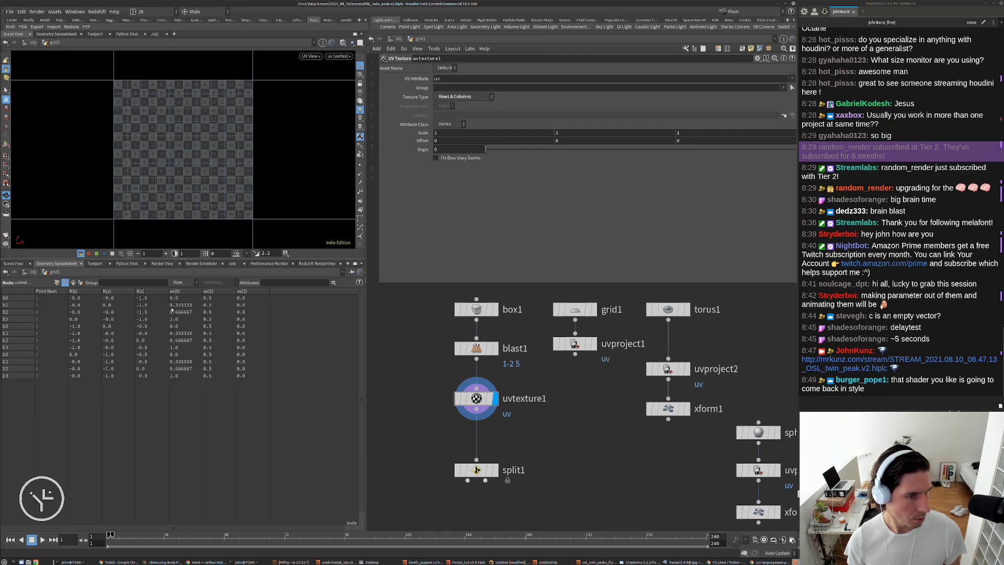
Try Face as the UV Texture node's Texture Type and frame the resulting UVs in the UV viewport
click(457, 97)
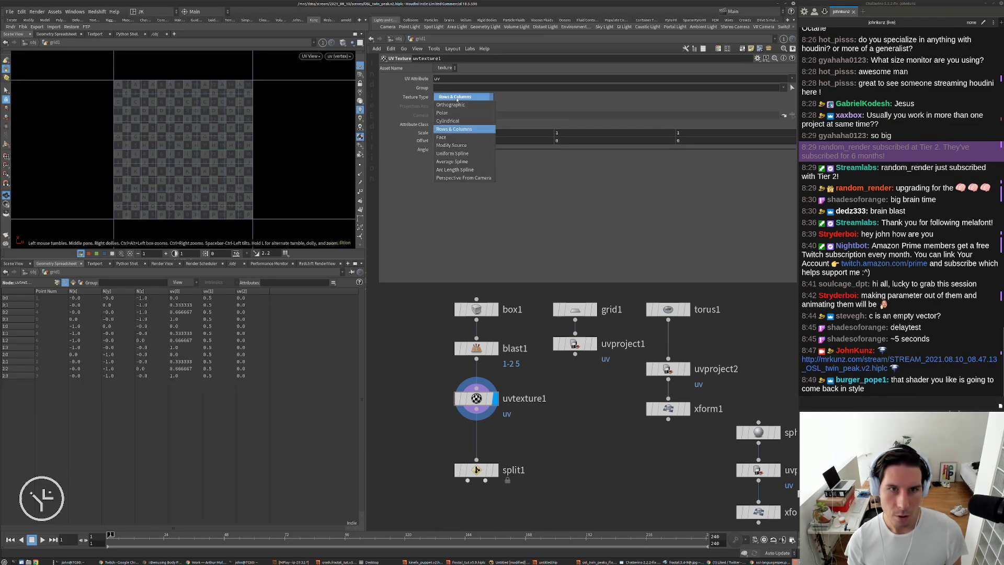
click(442, 137)
key(g)
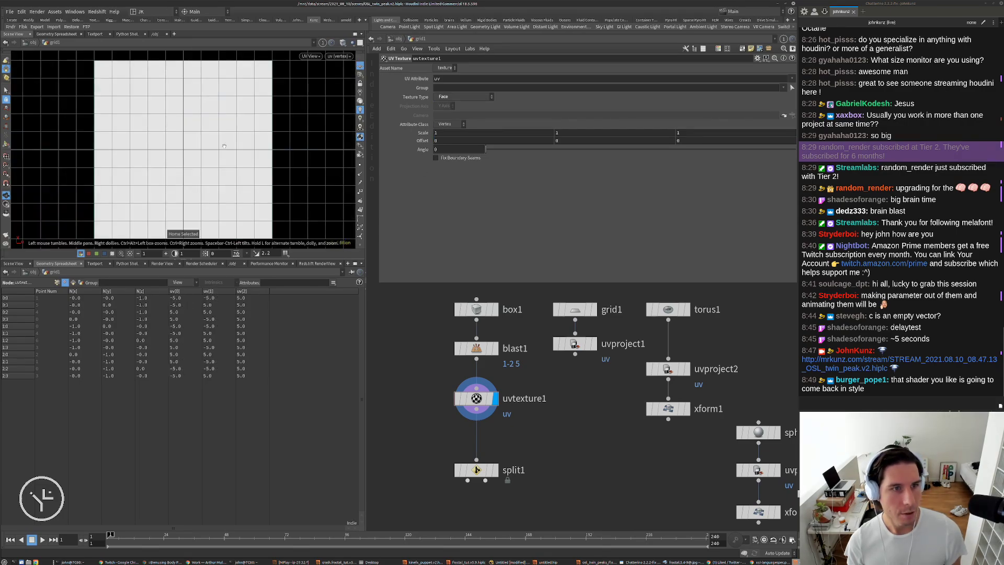
scroll(209, 139, down, 3)
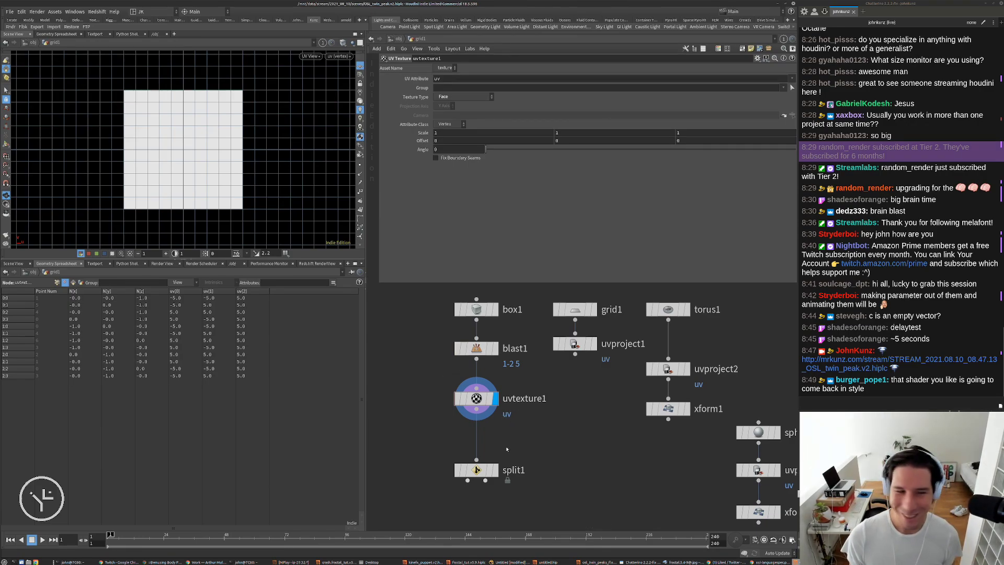
Try Modify Source as the UV Texture node's Texture Type and switch back to Face
click(464, 97)
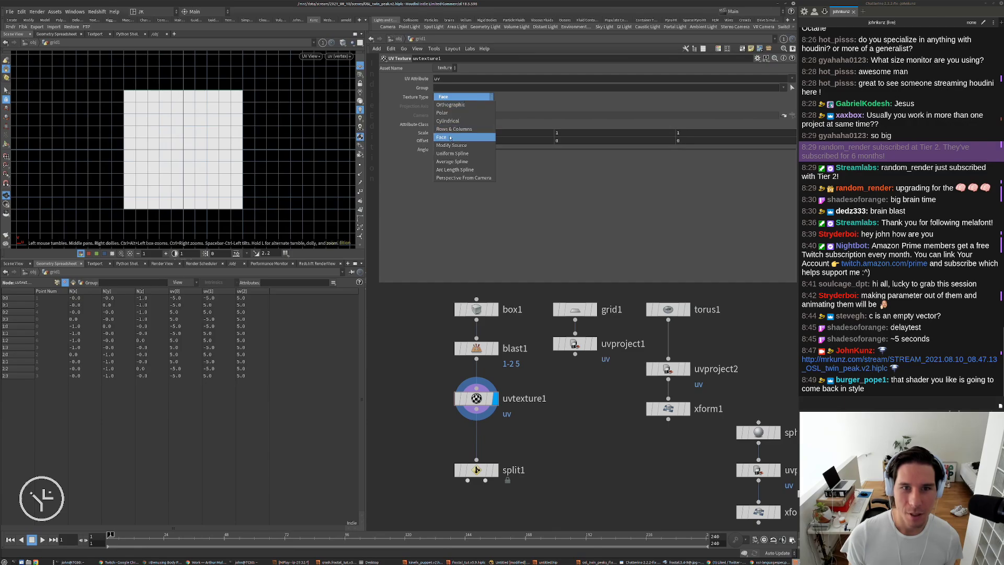
click(448, 146)
click(462, 96)
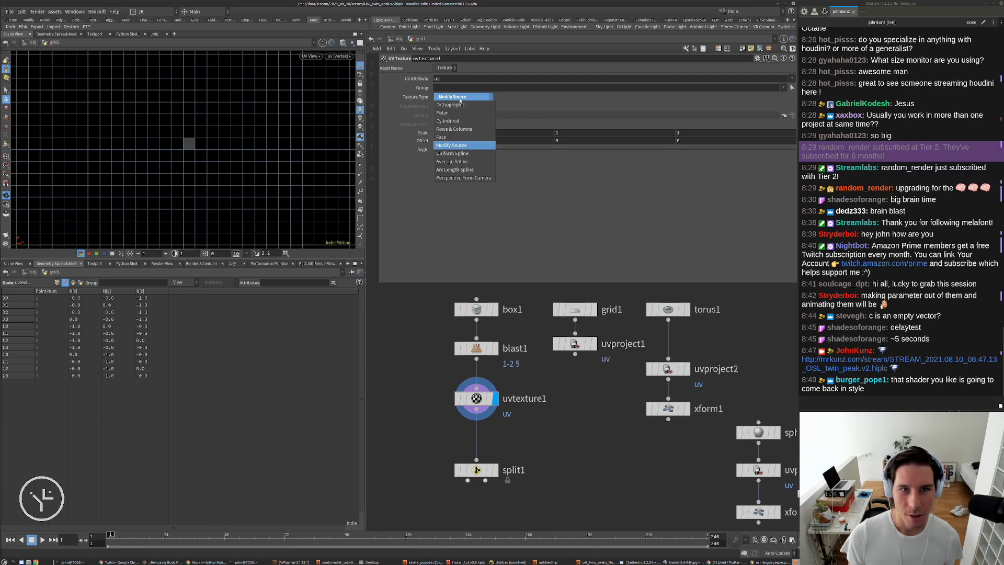
click(442, 137)
Set the UV Texture node's Scale to 0.1 on all axes and its first two Offset values to 0.5, and frame the UVs
middle_drag(432, 133, 390, 133)
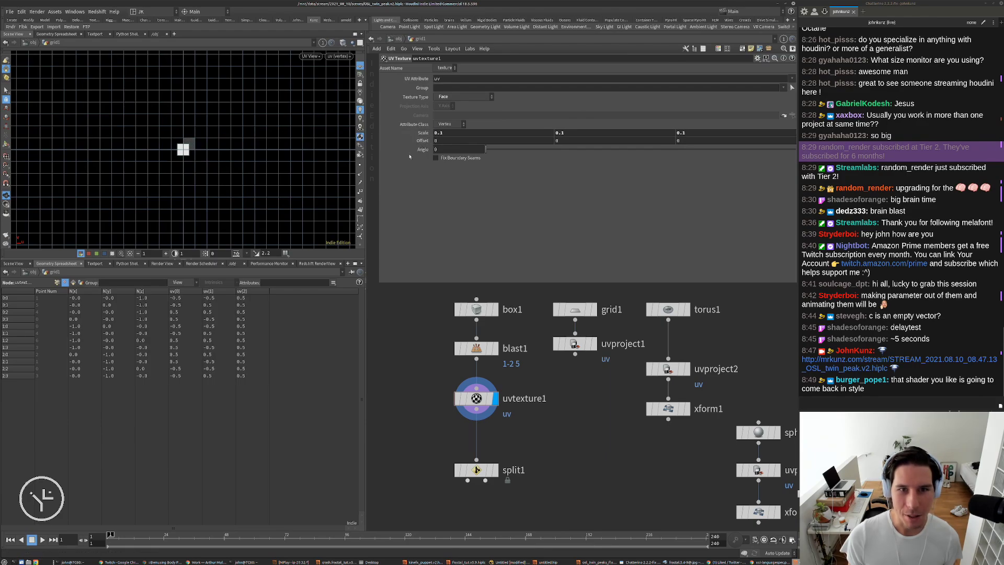
click(441, 140)
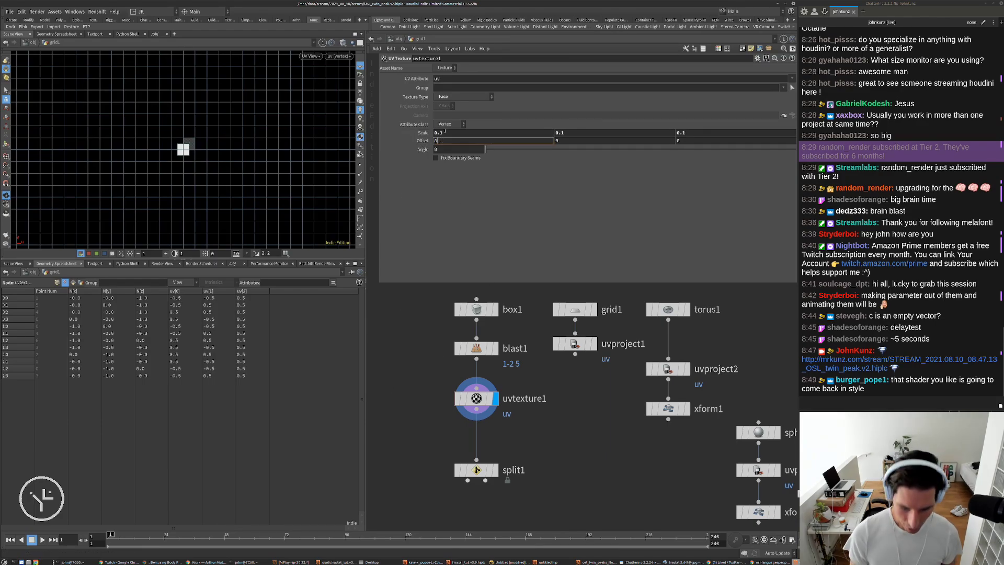
text(0.5)
key(Tab)
text(0.)
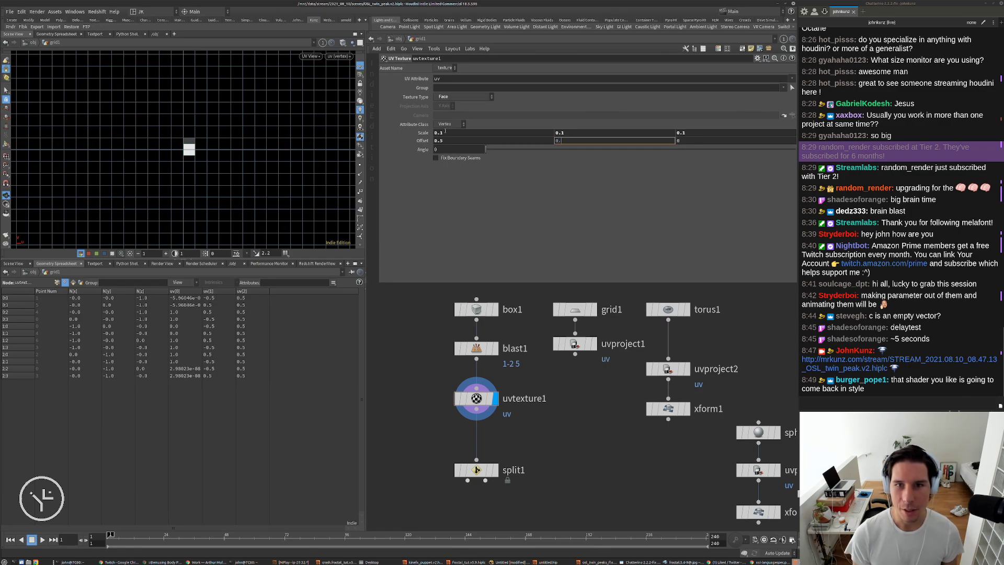
text(5)
key(Return)
key(g)
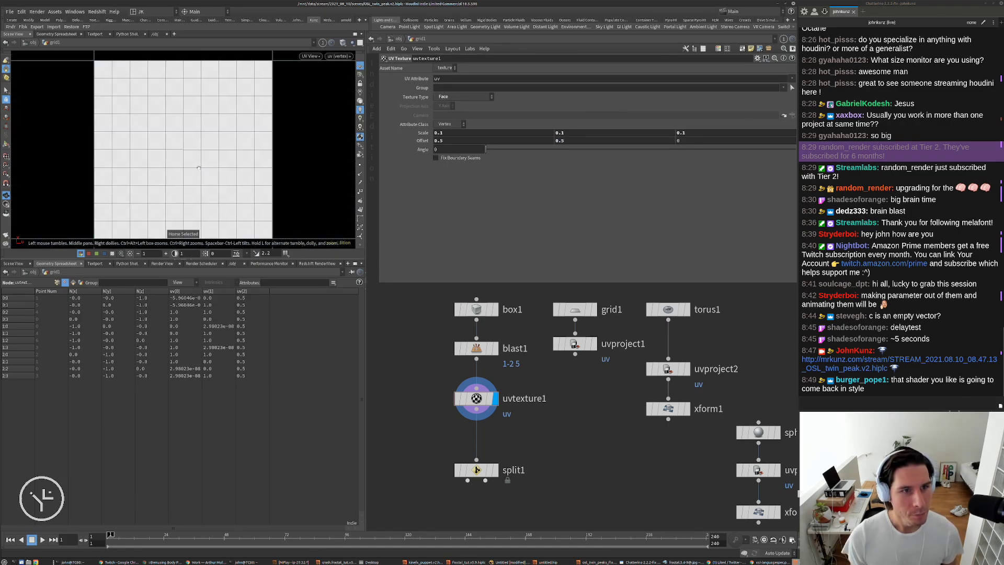
Compare the uvproject1 and uvtexture1 outputs, return to the perspective view and display split1 to inspect the separated floor
click(593, 343)
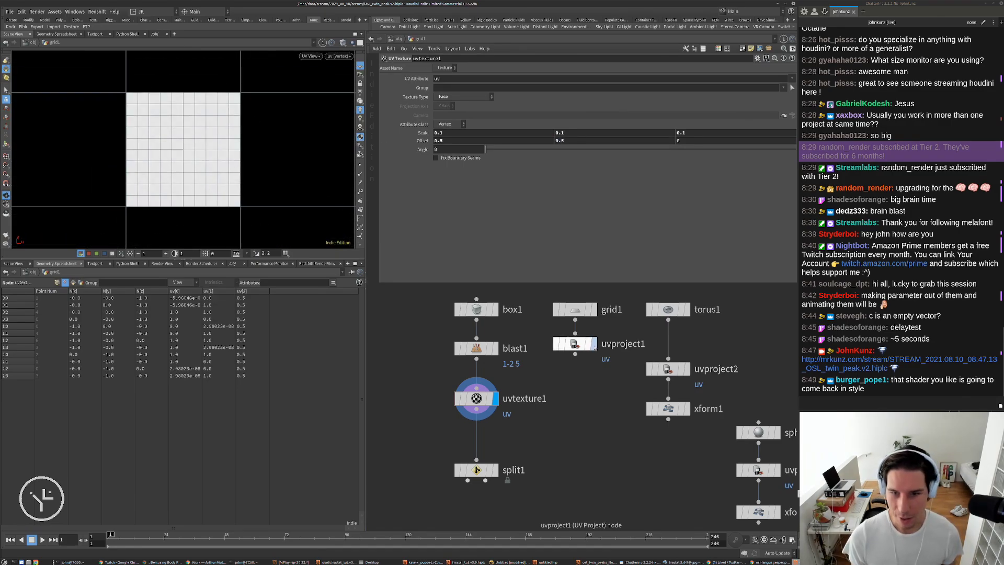
click(493, 398)
key(space+1)
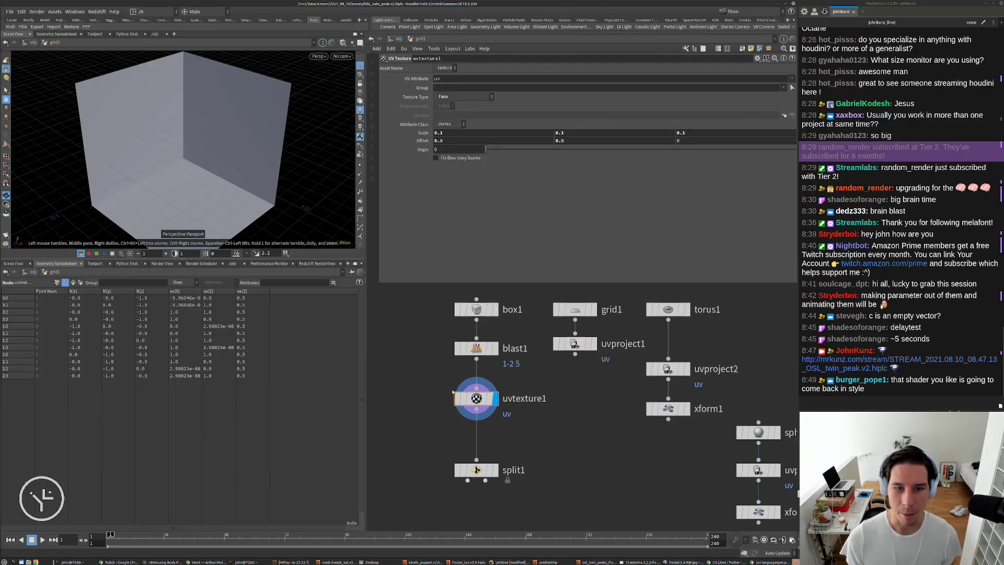
middle_drag(497, 472, 501, 424)
click(499, 422)
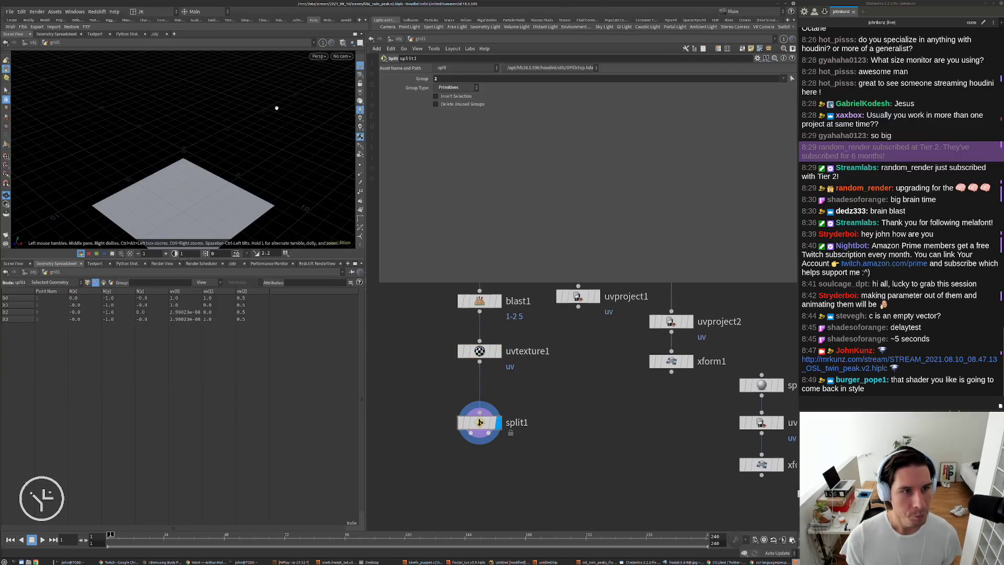
Display the uvtexture1 node again and search the available nodes for "match" to add one to the network
scroll(591, 414, down, 3)
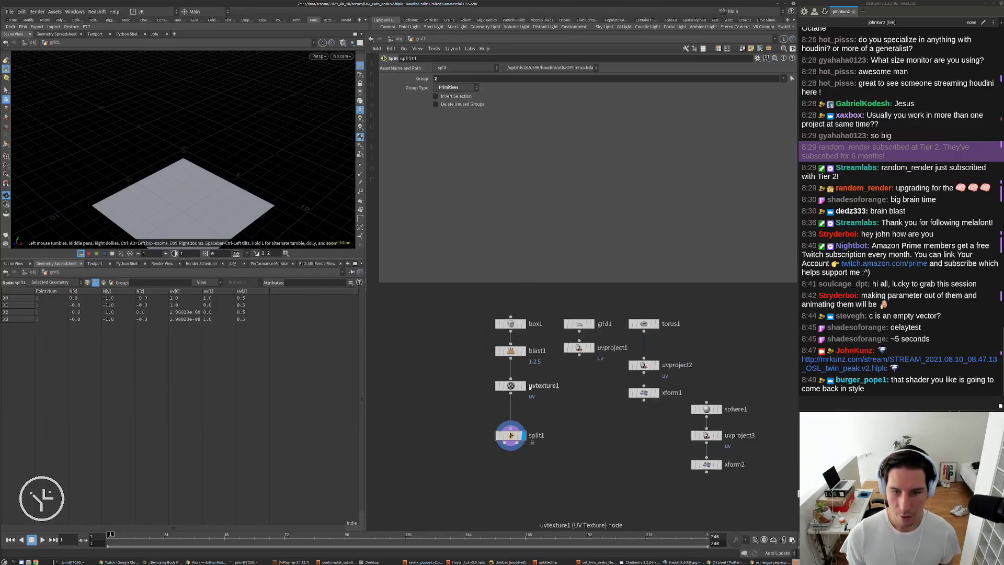
click(523, 386)
key(Tab)
text(match)
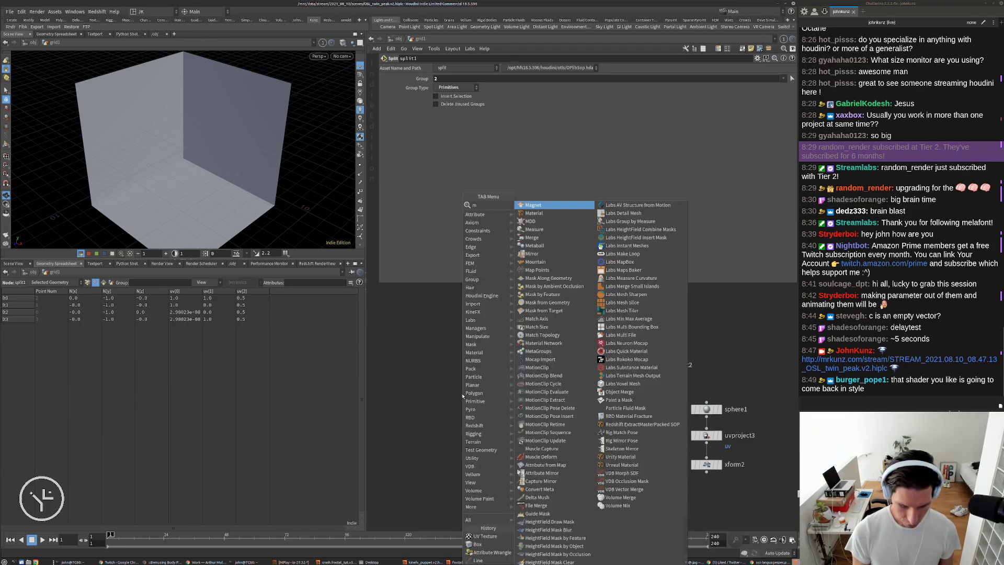
Add a Match Size node, insert it between uvtexture1 and split1, and display its result
key(Down)
key(Return)
click(462, 394)
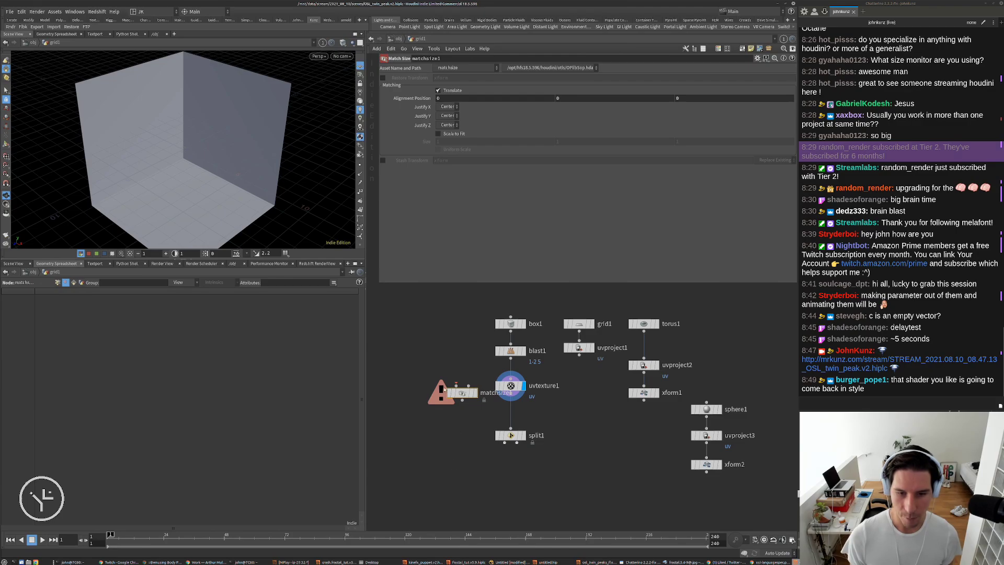
drag(461, 399, 510, 411)
scroll(515, 426, up, 3)
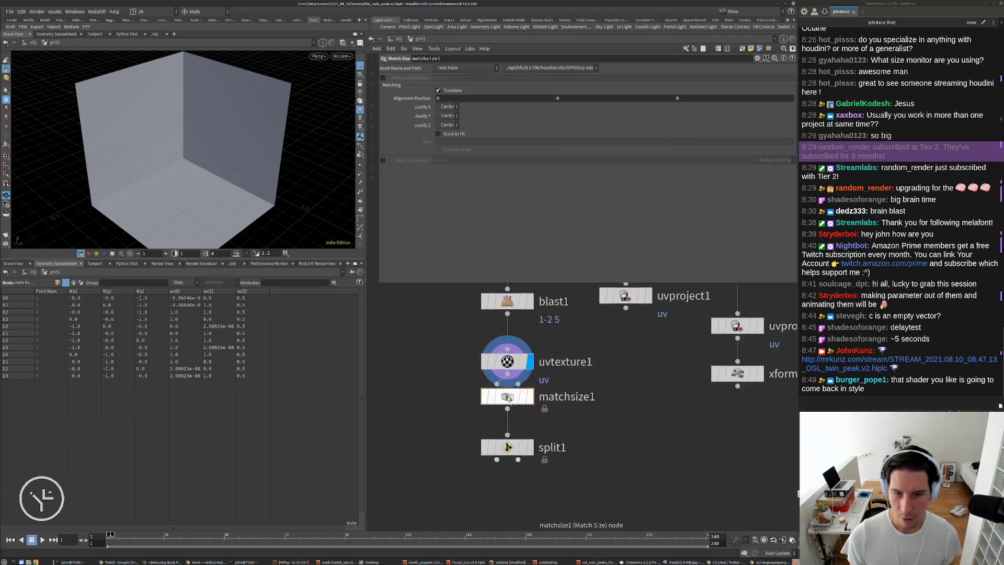
click(529, 398)
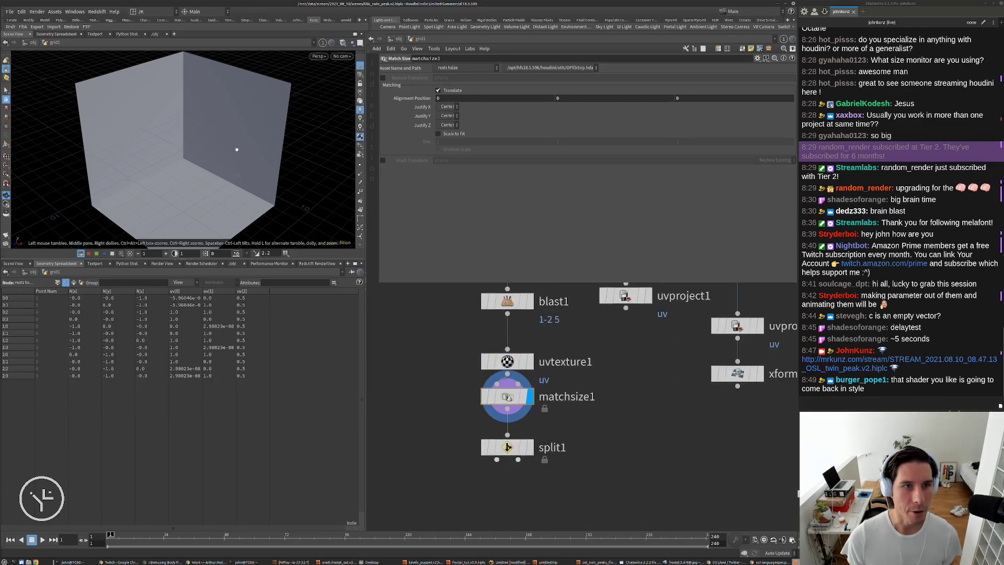
Set the Match Size node's justification to None for X, Min for Y and None for Z
scroll(271, 125, down, 3)
drag(271, 132, 347, 155)
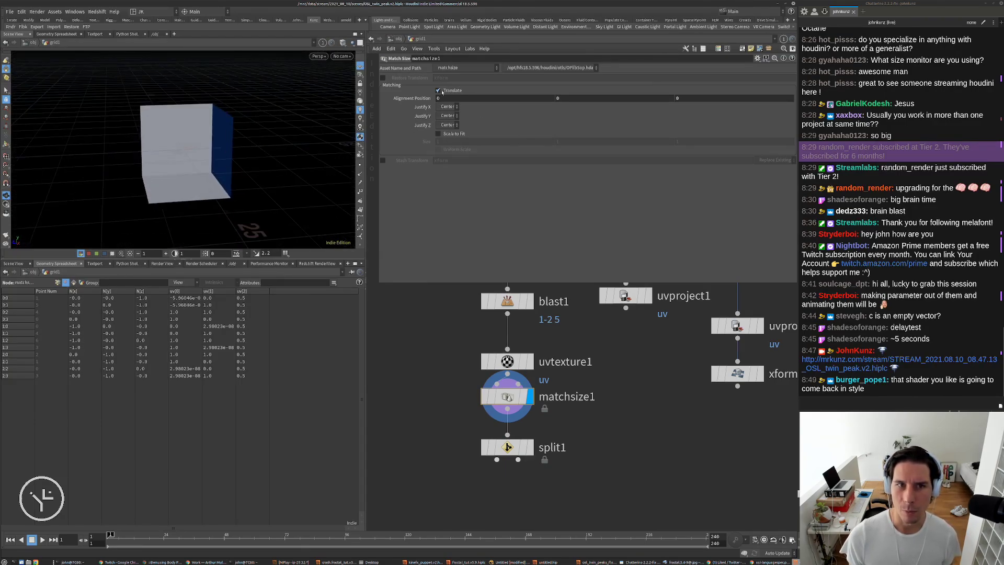
click(449, 106)
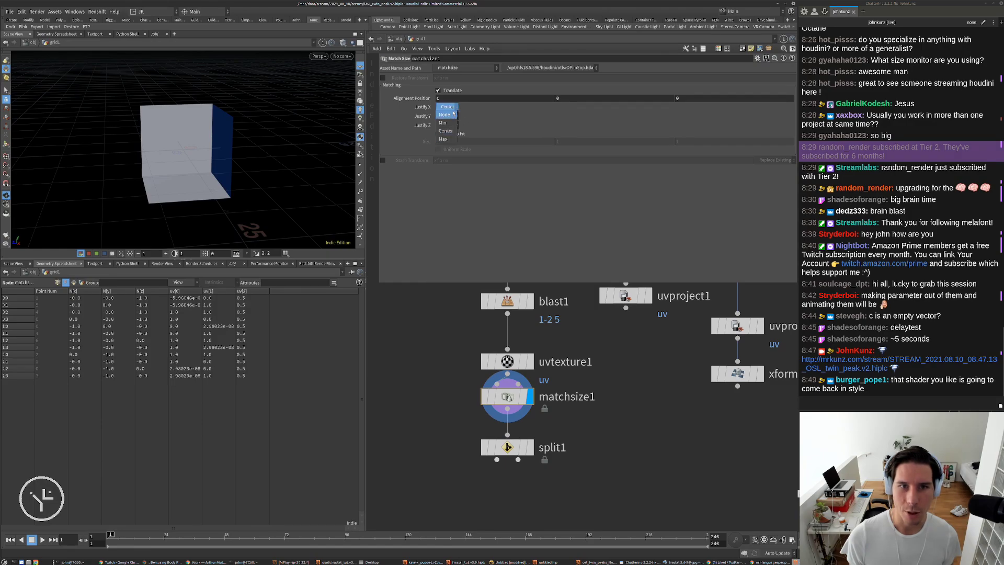
click(446, 109)
click(448, 125)
click(445, 126)
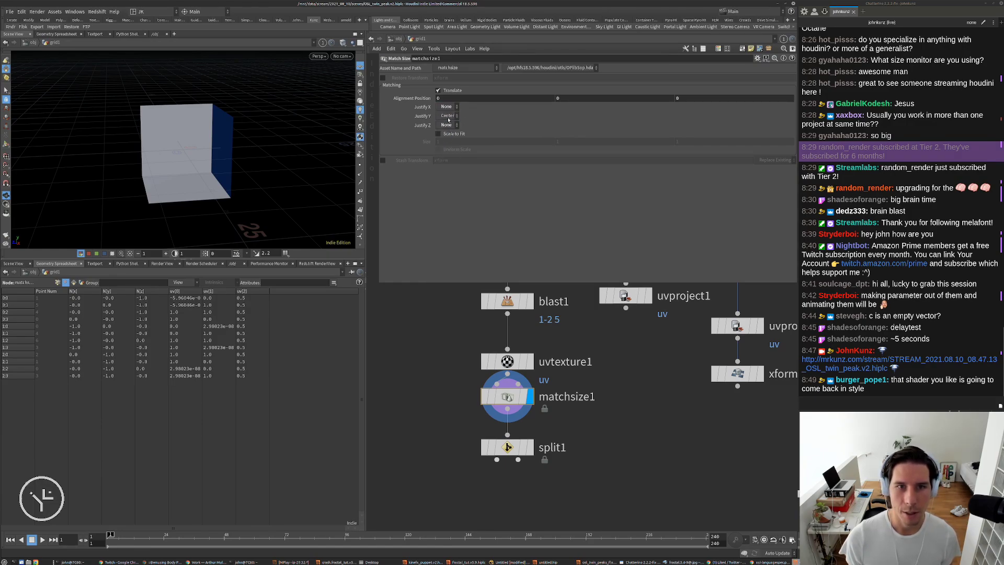
click(448, 116)
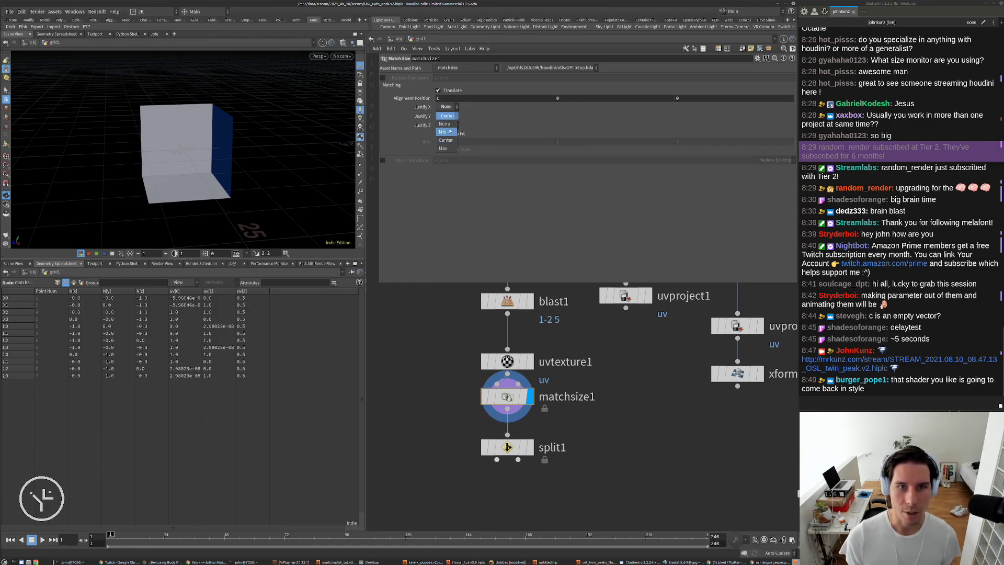
click(447, 124)
drag(245, 151, 269, 146)
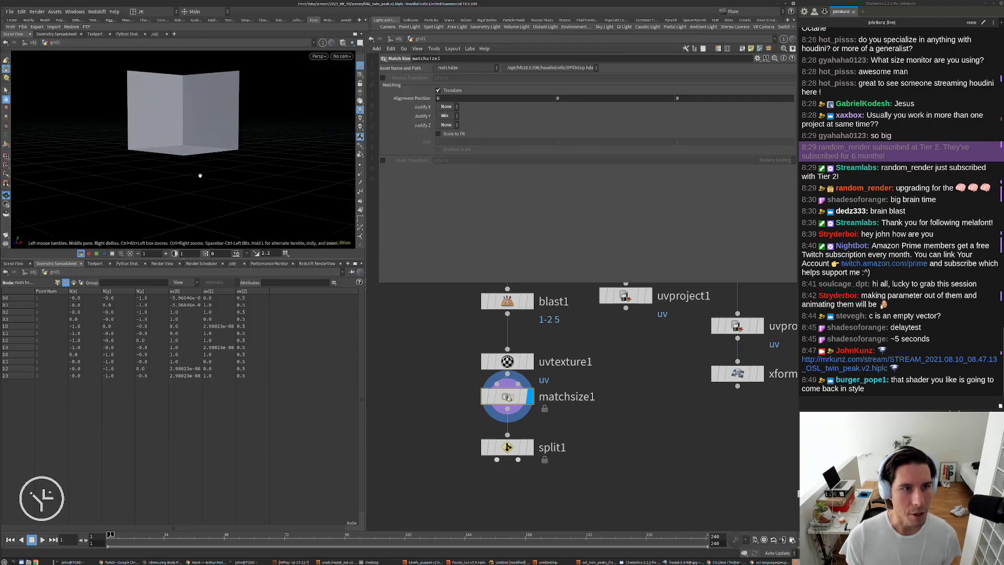
View the scene through cam1, display split1, and move the node further below matchsize1
click(342, 56)
click(306, 85)
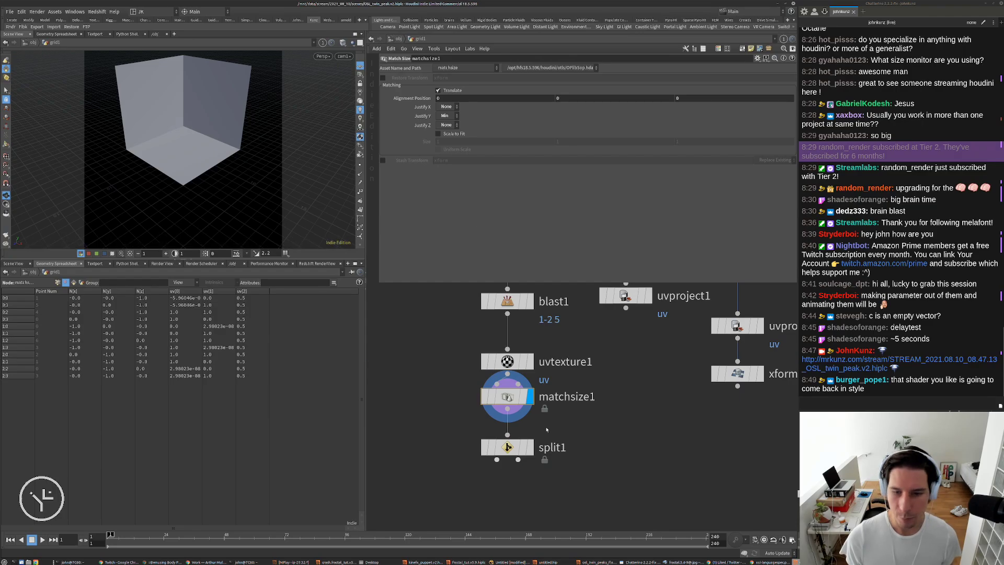
click(529, 454)
scroll(523, 418, down, 3)
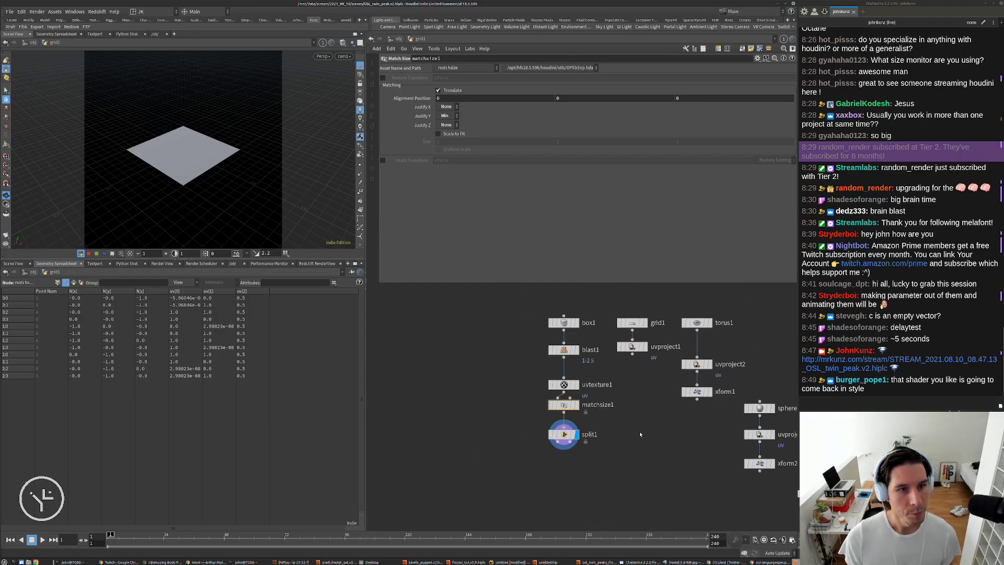
scroll(497, 383, up, 2)
drag(496, 383, 497, 404)
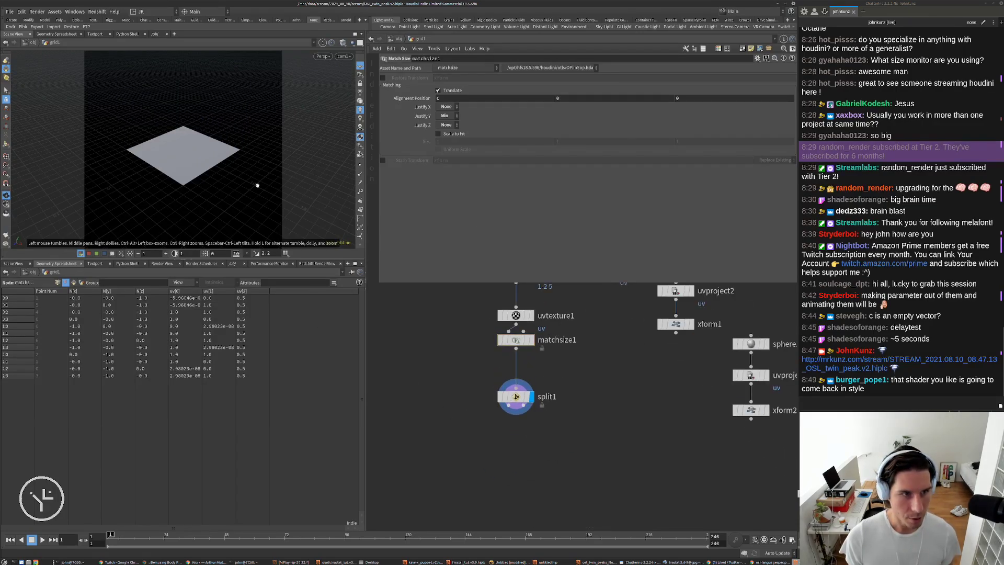
Render the displayed floor piece in the Redshift RenderView
click(316, 263)
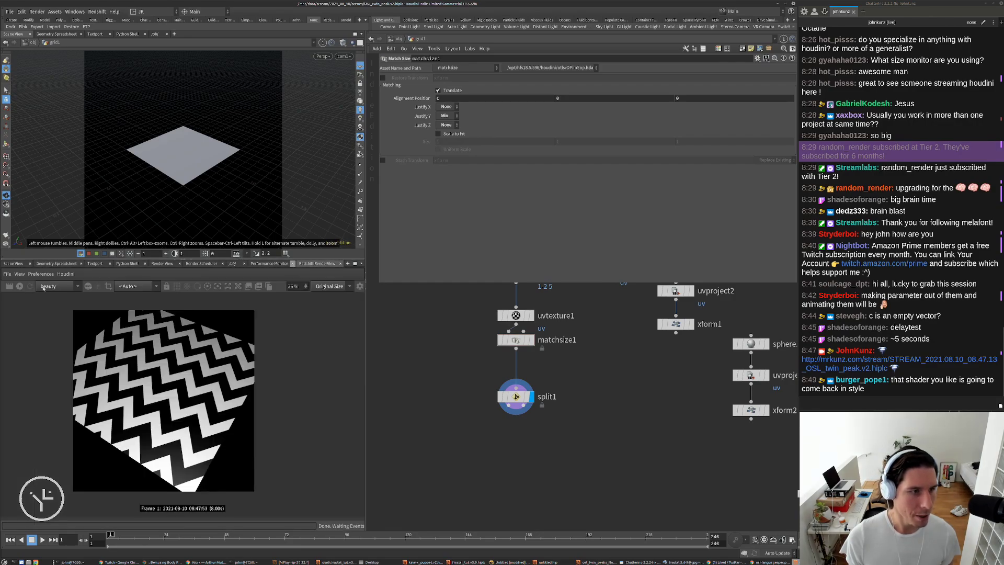
click(18, 286)
scroll(164, 395, up, 1)
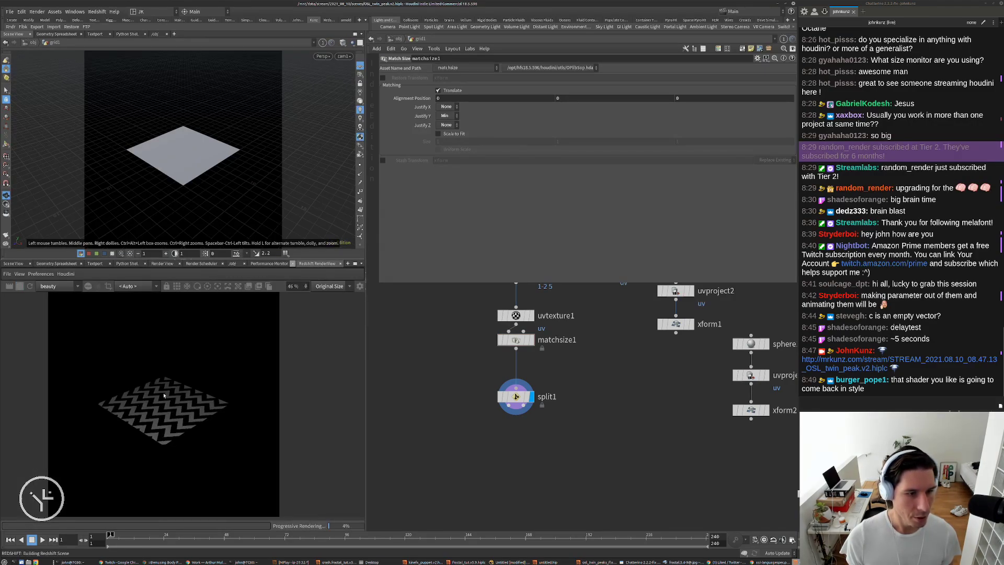
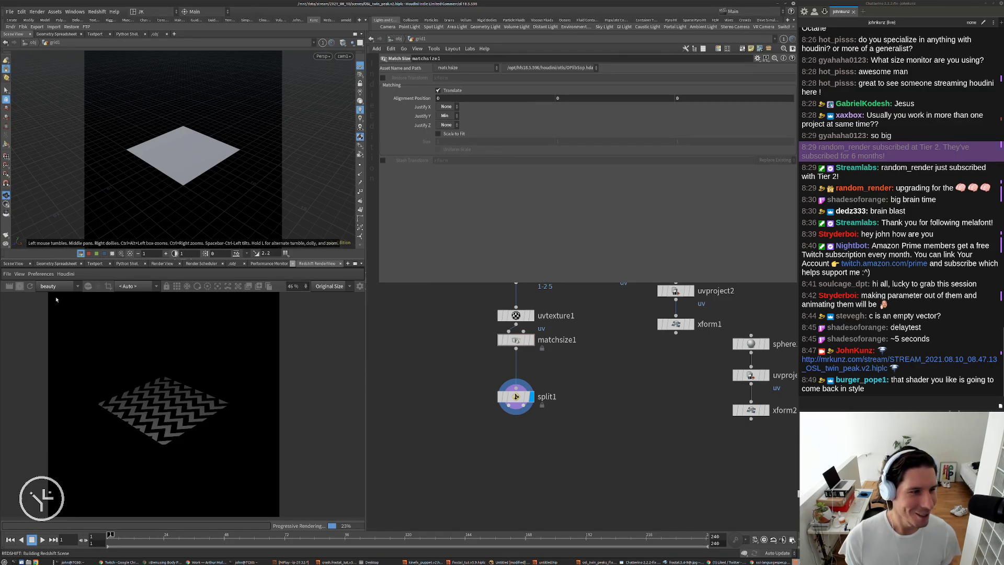
Lower split1 to make more room in the network and add a Null node connected to its second output
scroll(522, 434, down, 3)
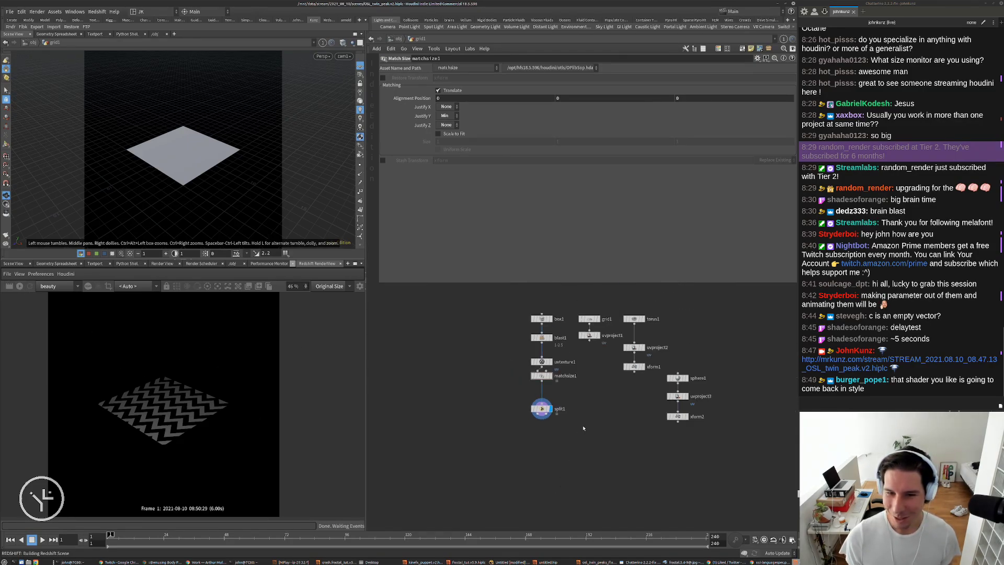
middle_drag(567, 373, 545, 427)
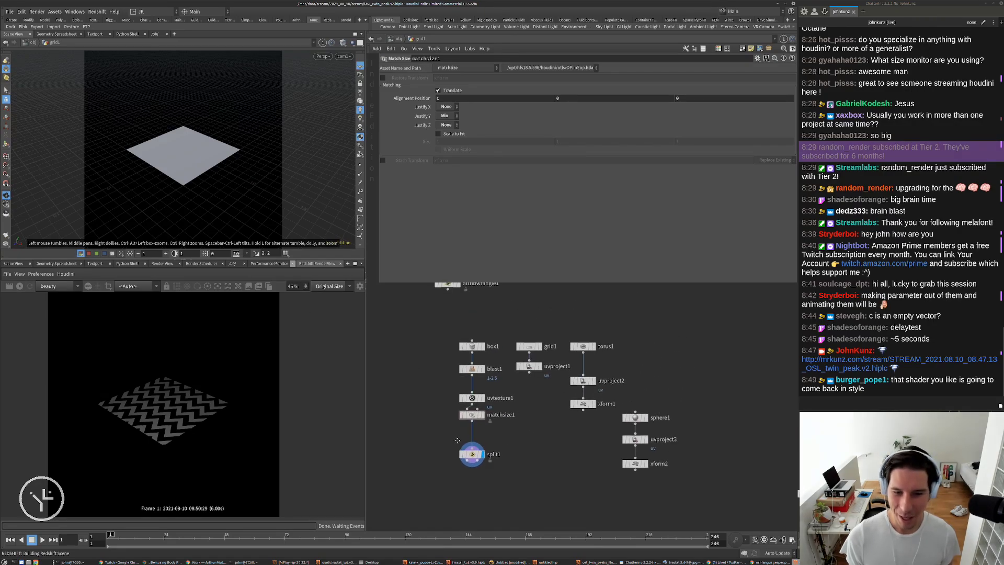
drag(473, 453, 472, 471)
middle_drag(407, 480, 413, 441)
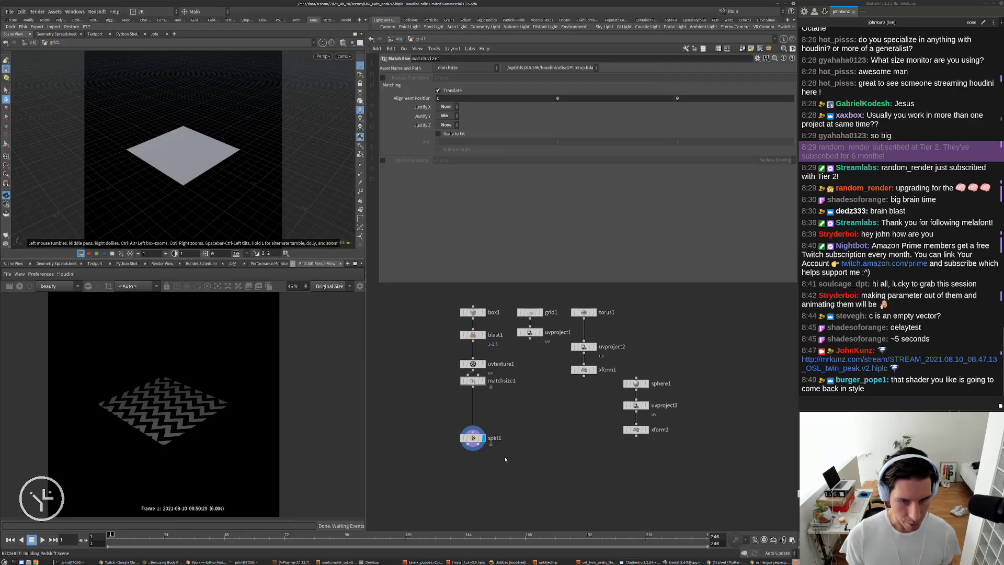
key(Tab)
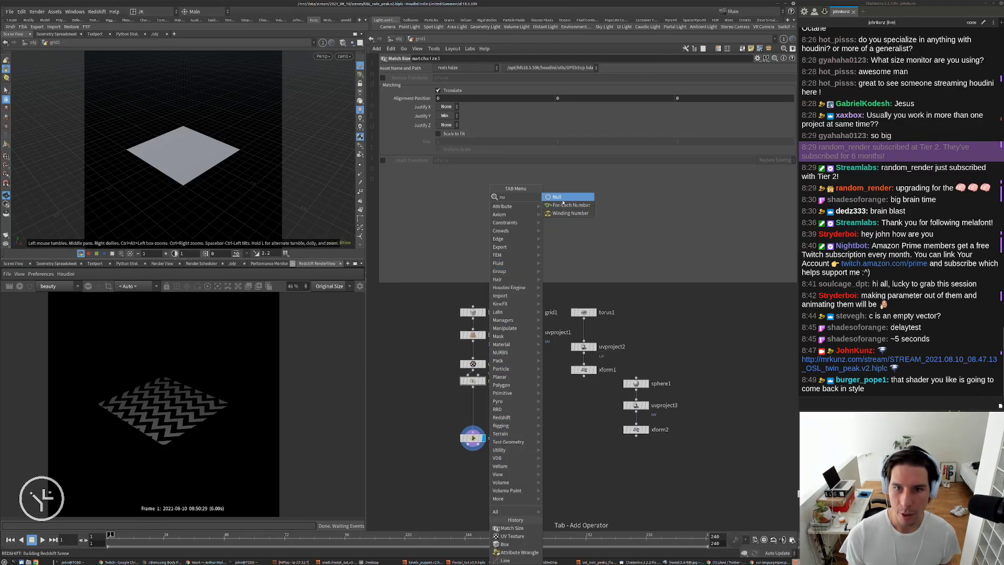
click(514, 455)
click(514, 455)
scroll(494, 459, up, 4)
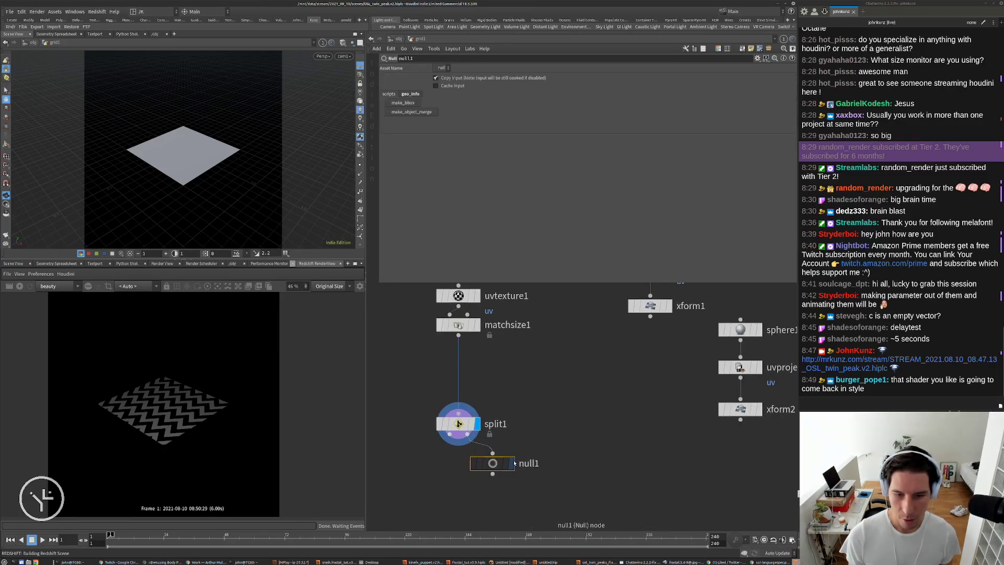
Render the wall geometry from the new null in Redshift and inspect its zigzag pattern up close
click(19, 286)
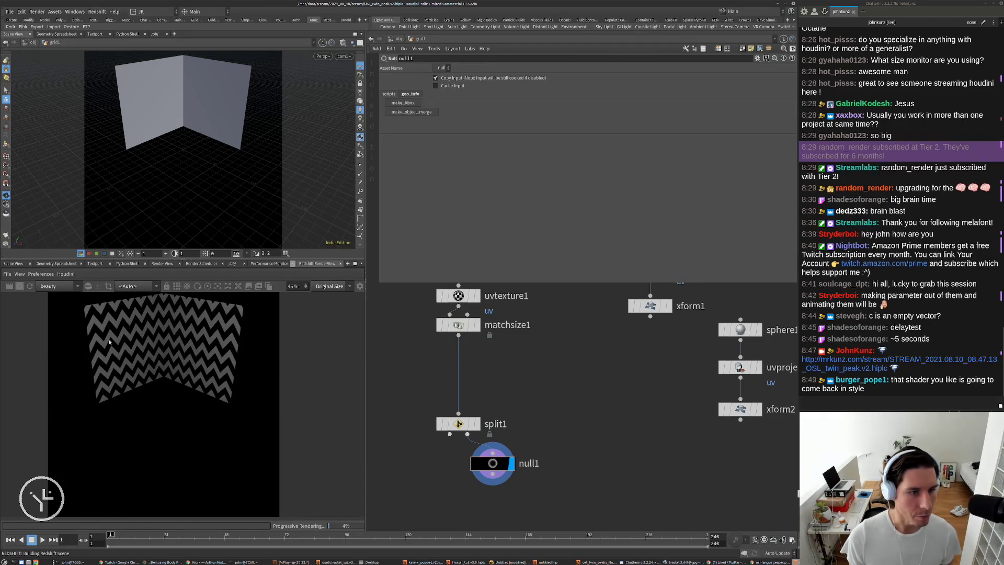
scroll(109, 342, up, 4)
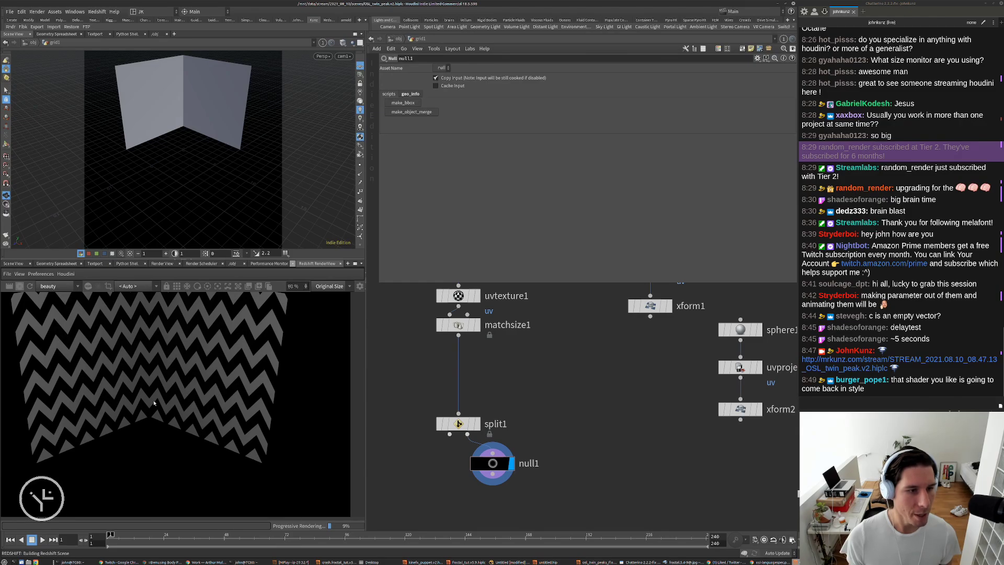
scroll(495, 297, down, 2)
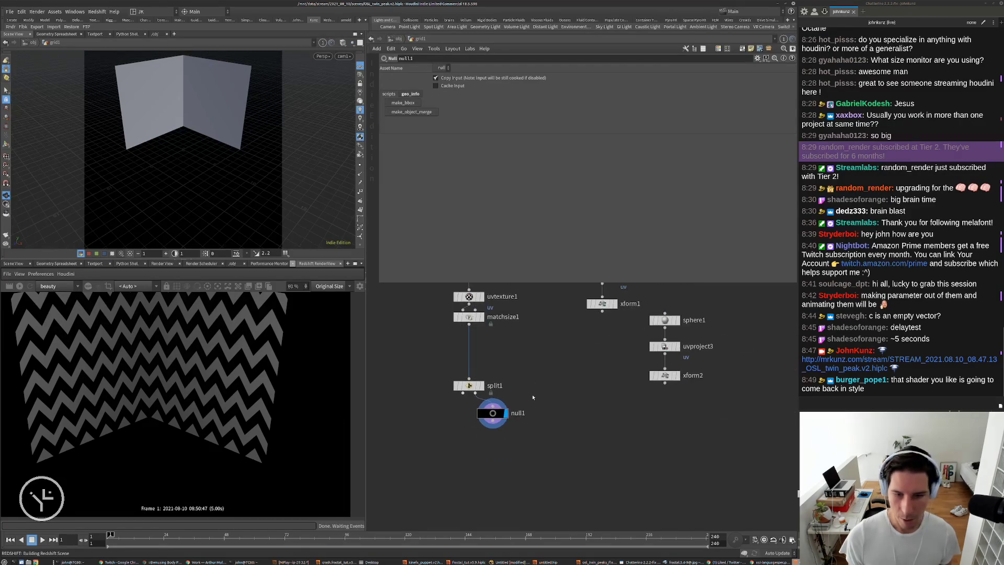
Rename the null as OUT_curtains and move it away from split1 to free space beside it
double_click(522, 413)
text(OUT)
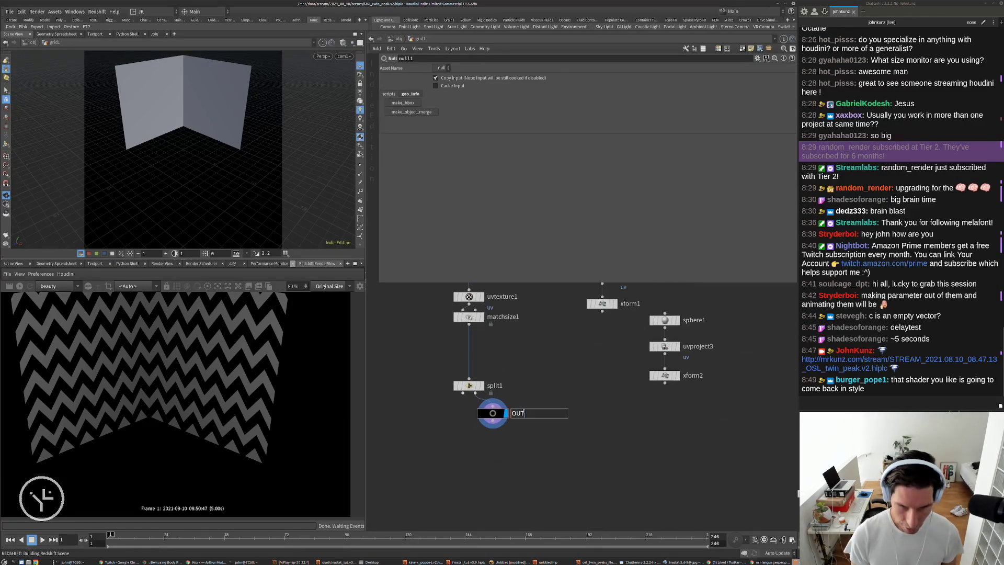
text(_curta)
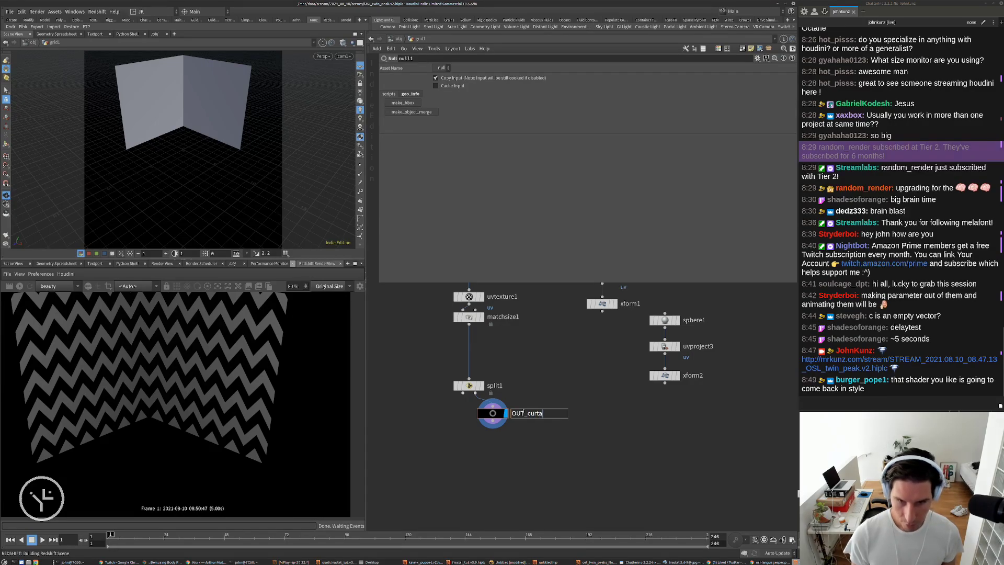
text(ins)
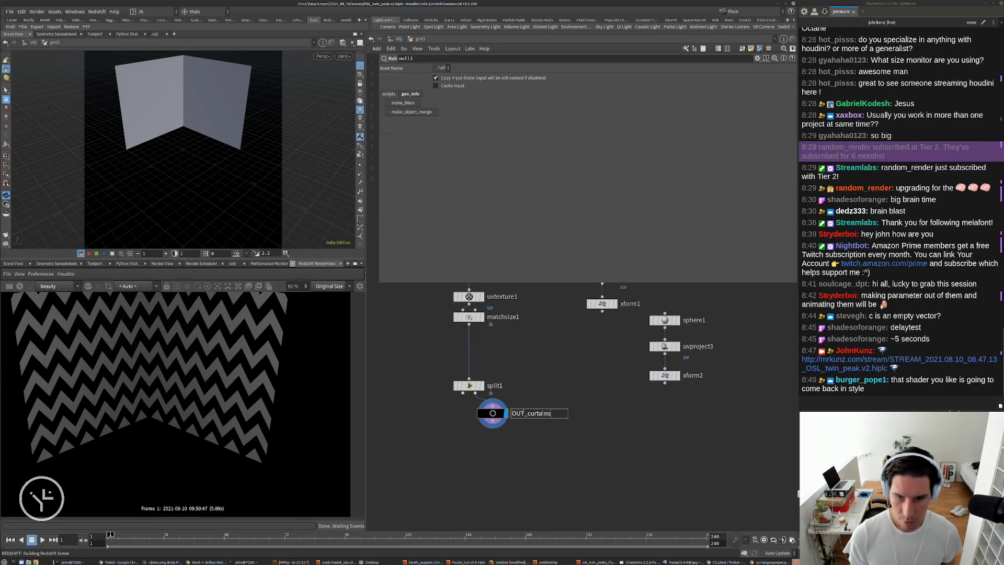
key(Return)
drag(499, 412, 536, 423)
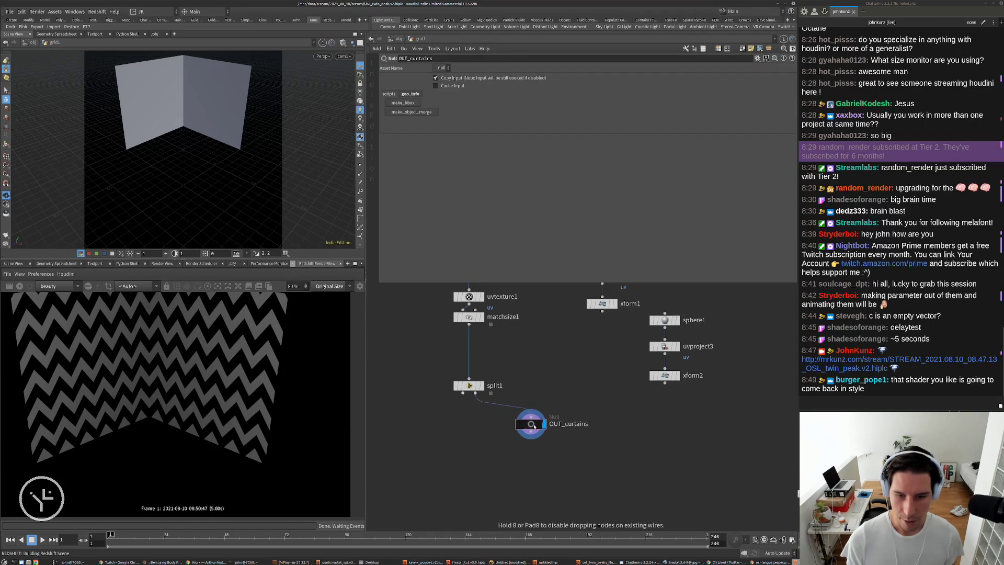
Add another Null node, connect it to split1's first output, and display it
key(Tab)
text(null)
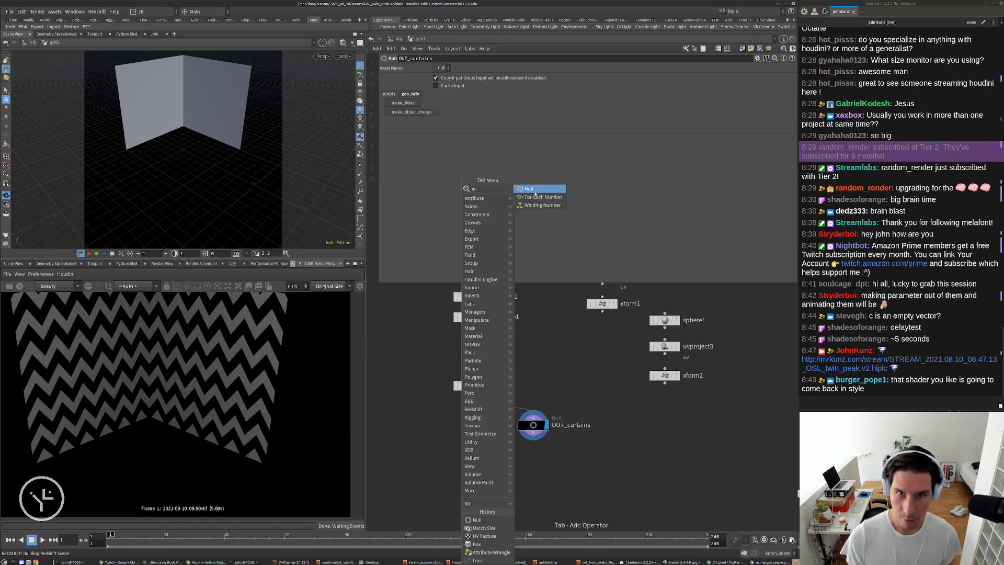
key(Return)
click(433, 424)
drag(448, 404, 462, 393)
click(445, 425)
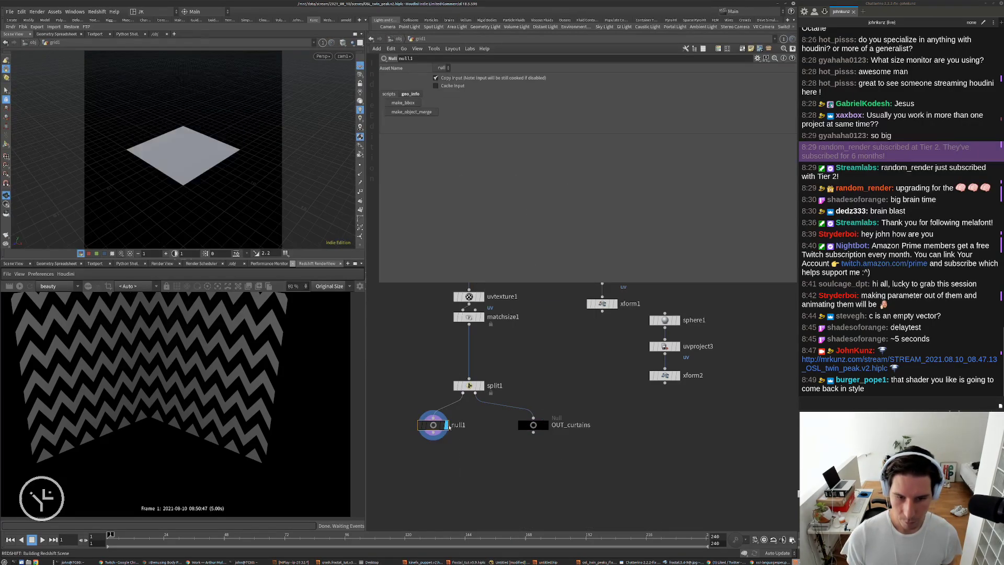
Rename the null on split1's first output as OUT_floor
double_click(454, 425)
text(OUT)
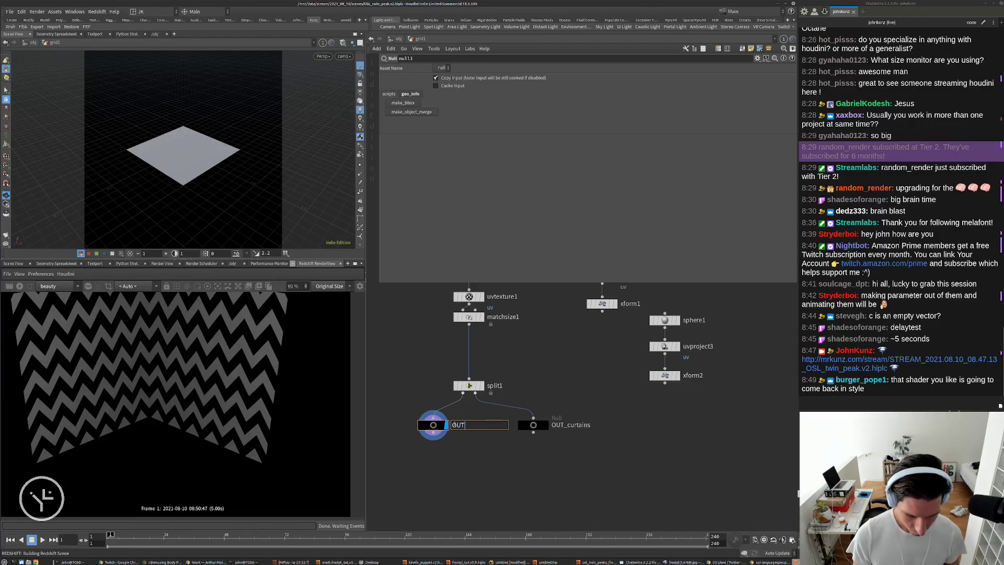
text(_floor)
key(Return)
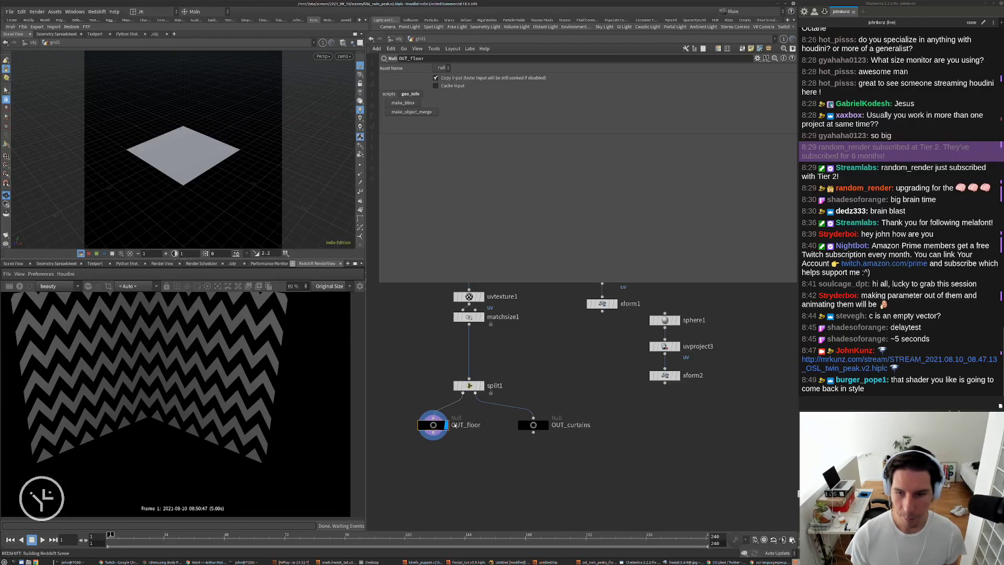
Display the torus branch's xform1 node and examine its patterned render up close
scroll(482, 442, down, 3)
scroll(531, 359, up, 2)
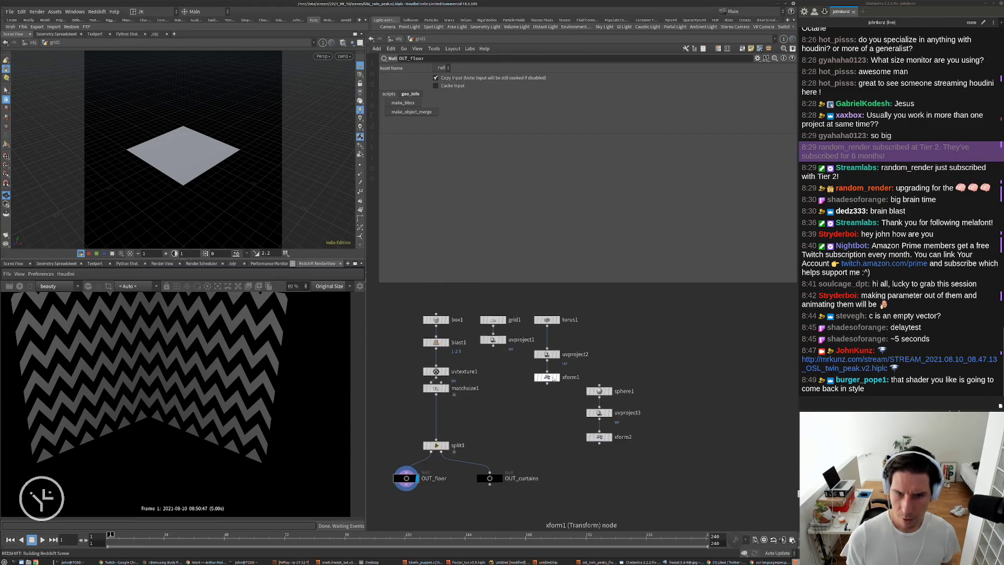
click(553, 378)
click(546, 376)
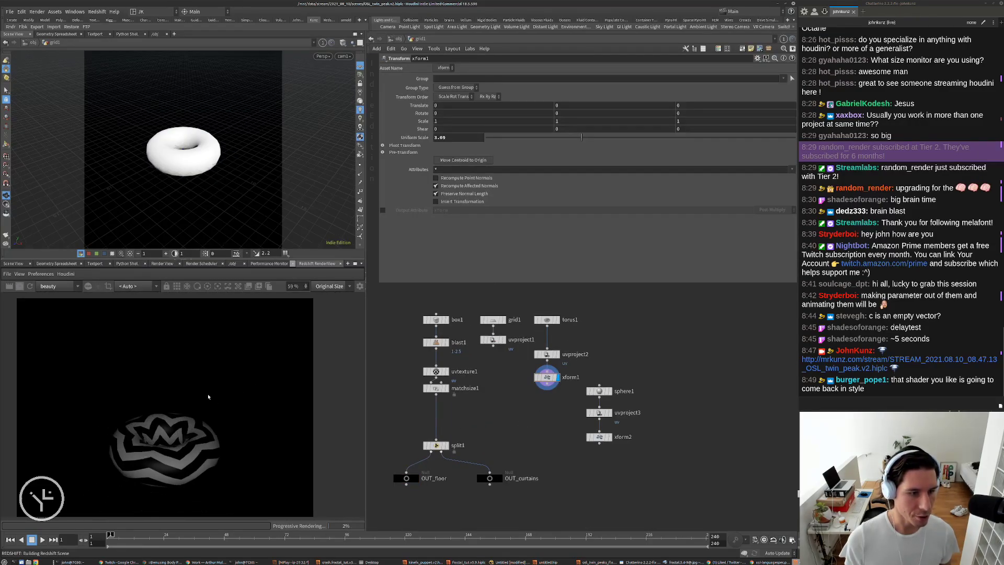
scroll(159, 481, up, 2)
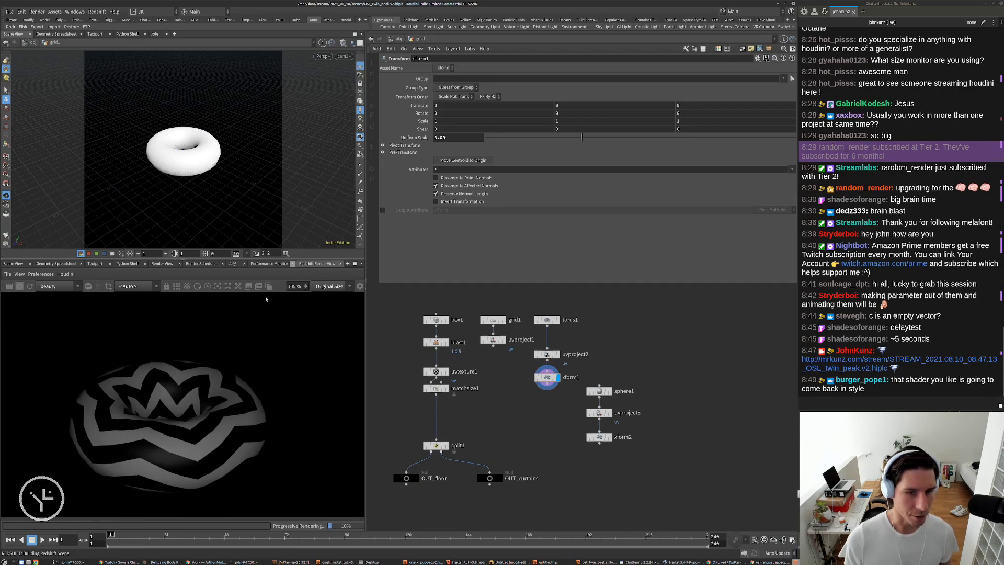
Increase the torus1 resolution to 19 rows and 46 columns
click(558, 320)
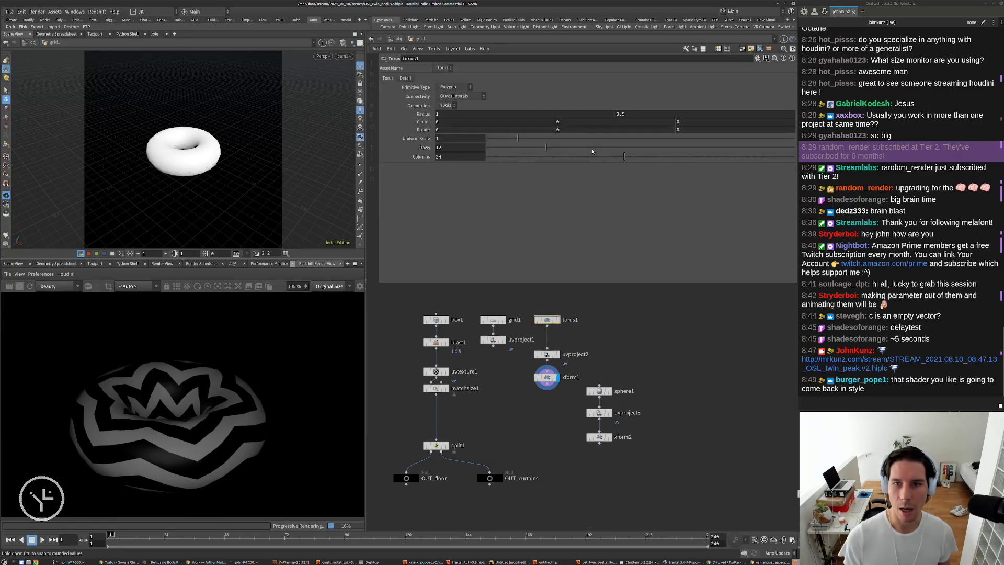
drag(700, 157, 768, 156)
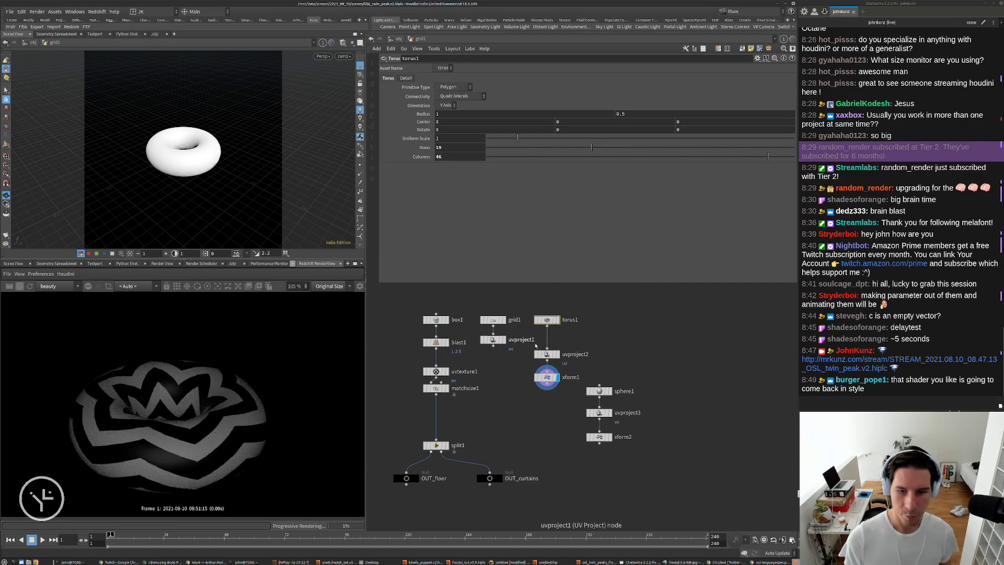
Tilt the torus about 51 degrees around X with xform1 and set its uniform scale to 6
click(552, 380)
key(Return)
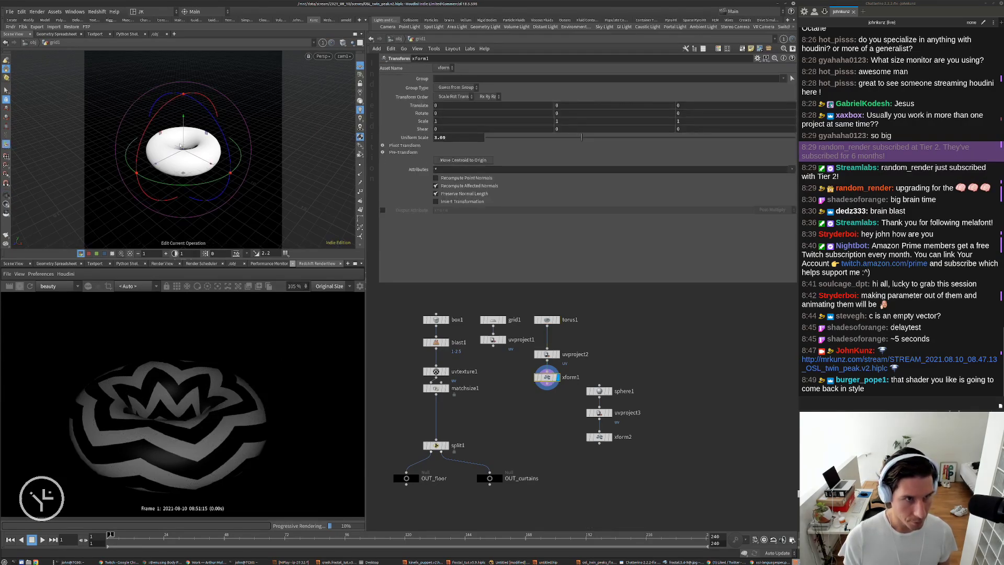
drag(161, 111, 146, 157)
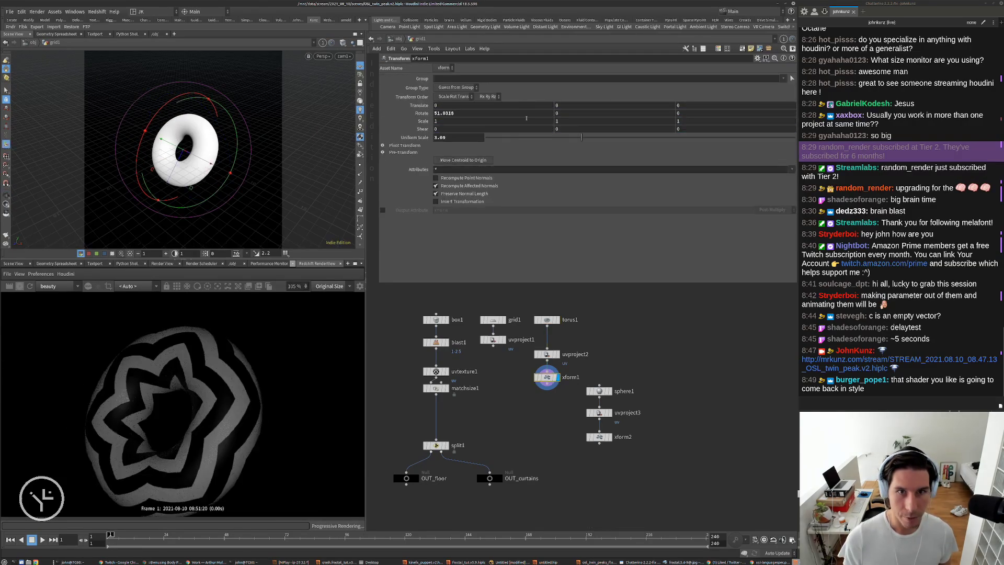
click(452, 138)
text(6)
key(Return)
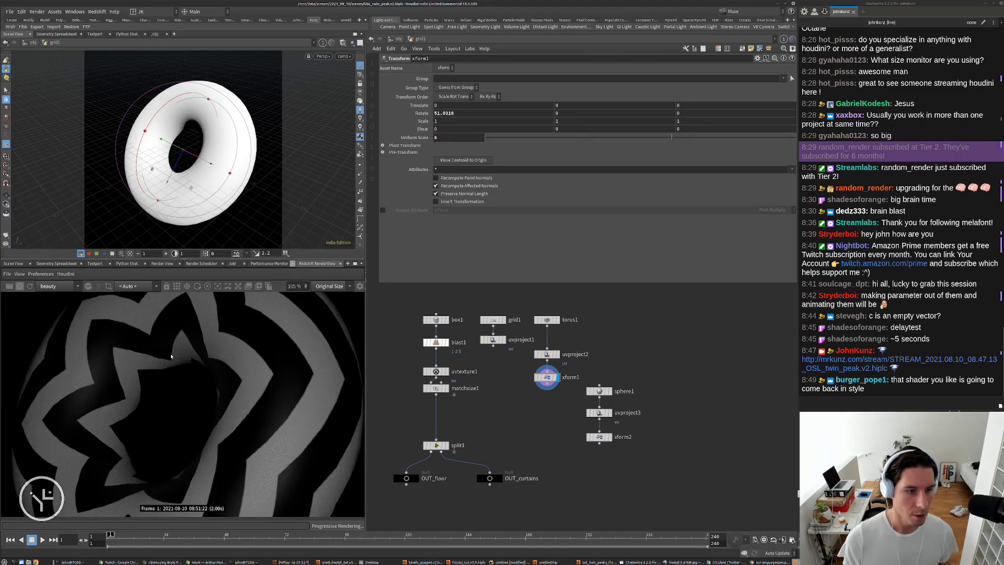
scroll(165, 387, down, 2)
scroll(549, 353, up, 3)
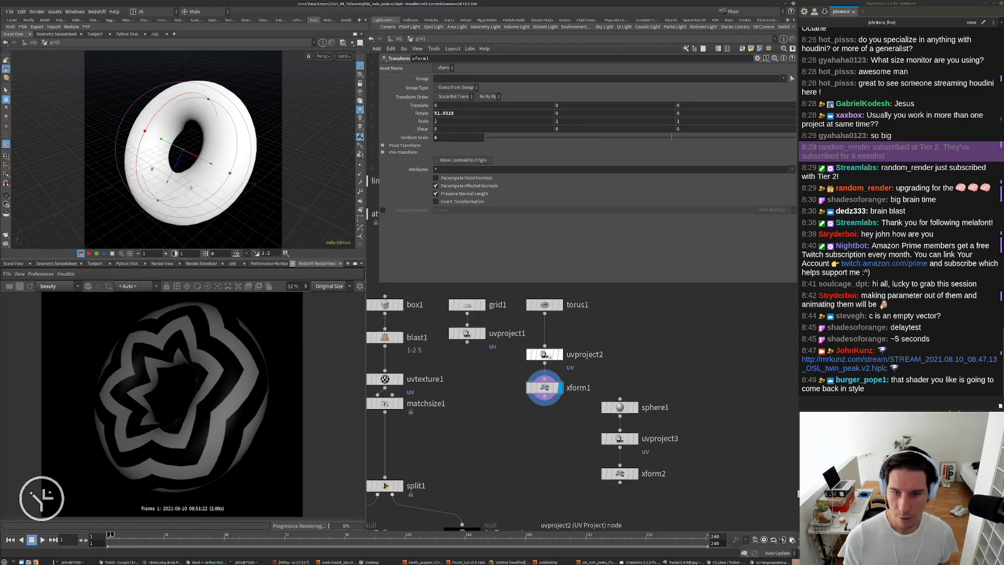
Set the projection angle of the torus branch's uvproject2 node to 90 degrees
click(544, 353)
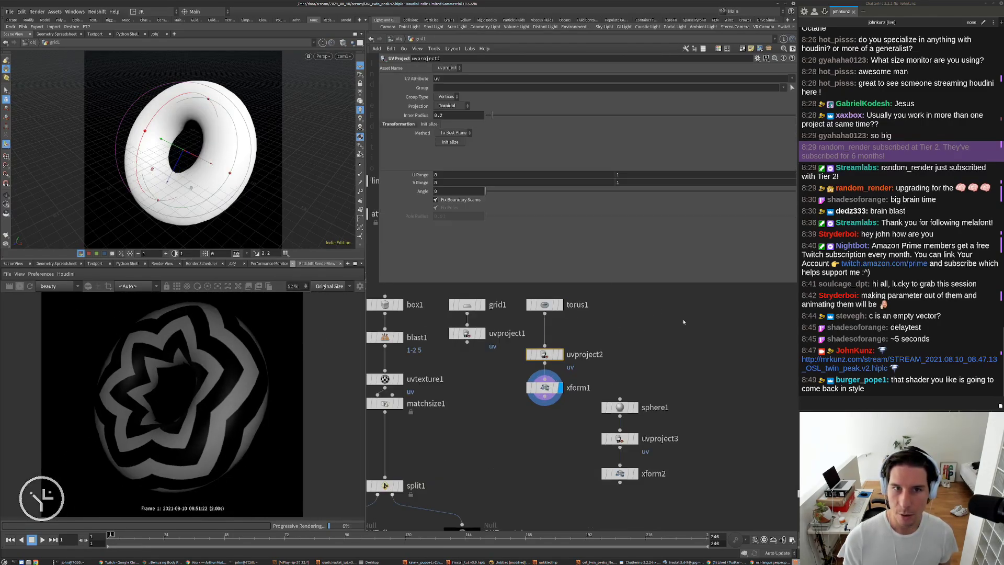
click(441, 192)
text(90)
key(Return)
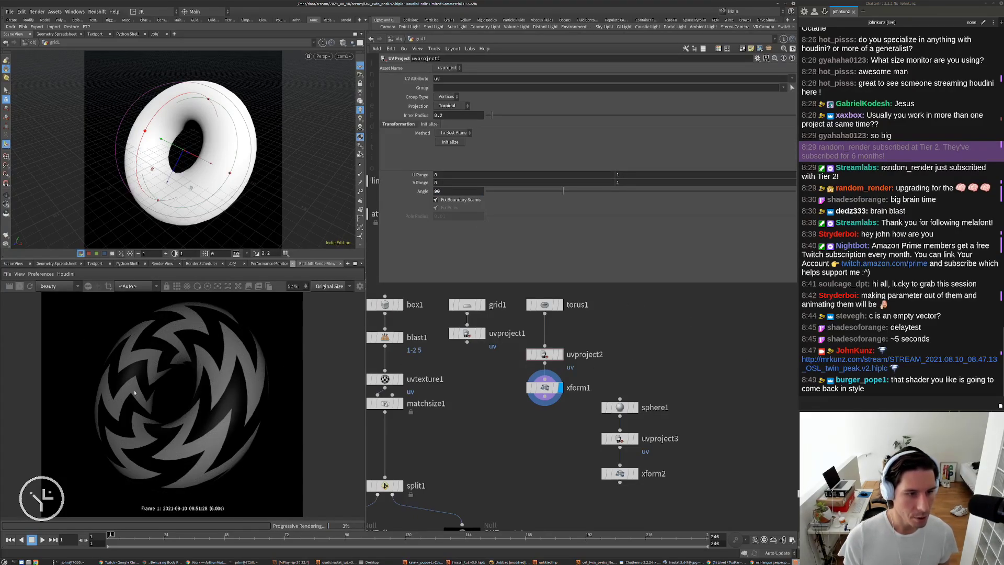
scroll(191, 371, down, 2)
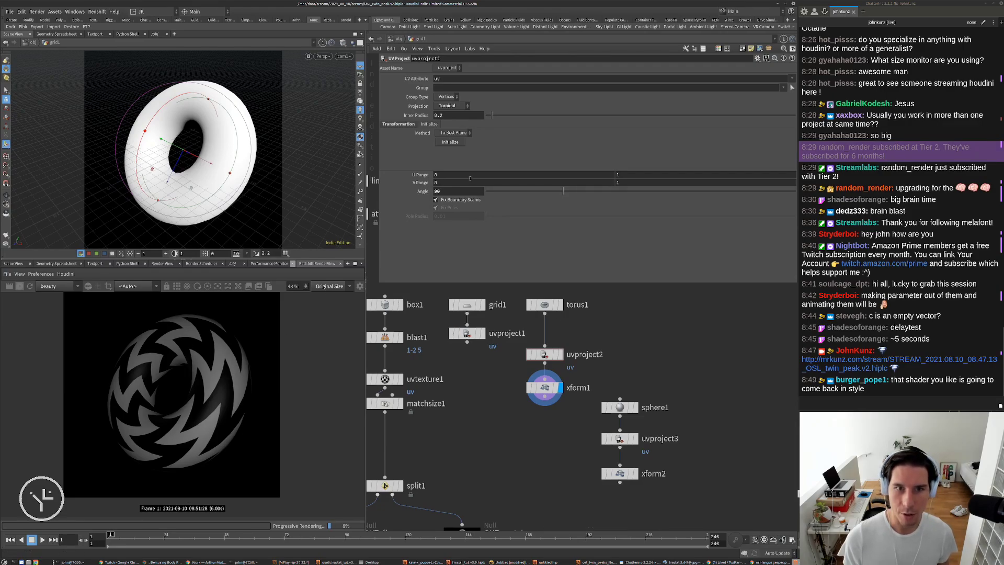
Try an X scale of 7 for uvproject2's toroidal projection, and undo it
click(398, 124)
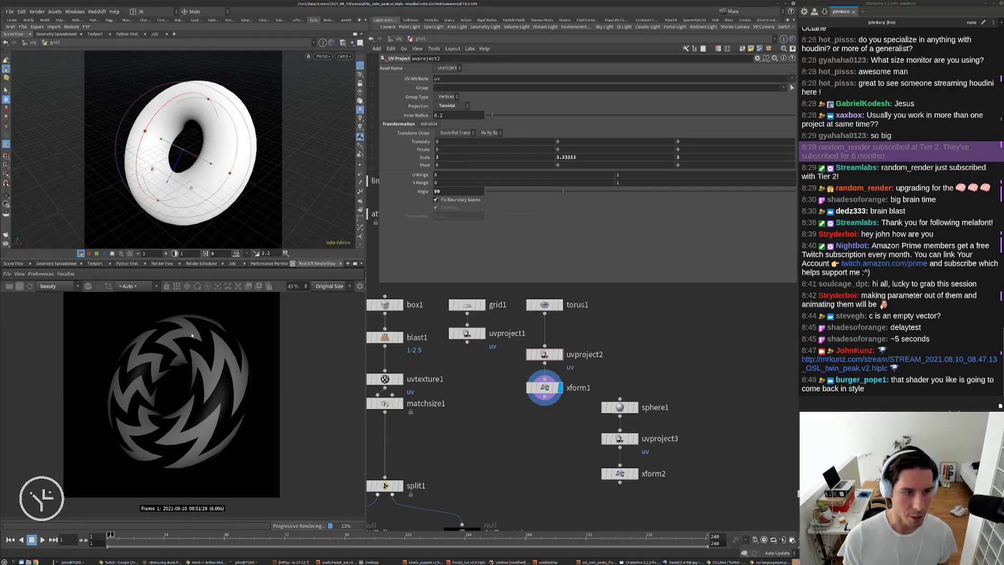
scroll(202, 336, up, 5)
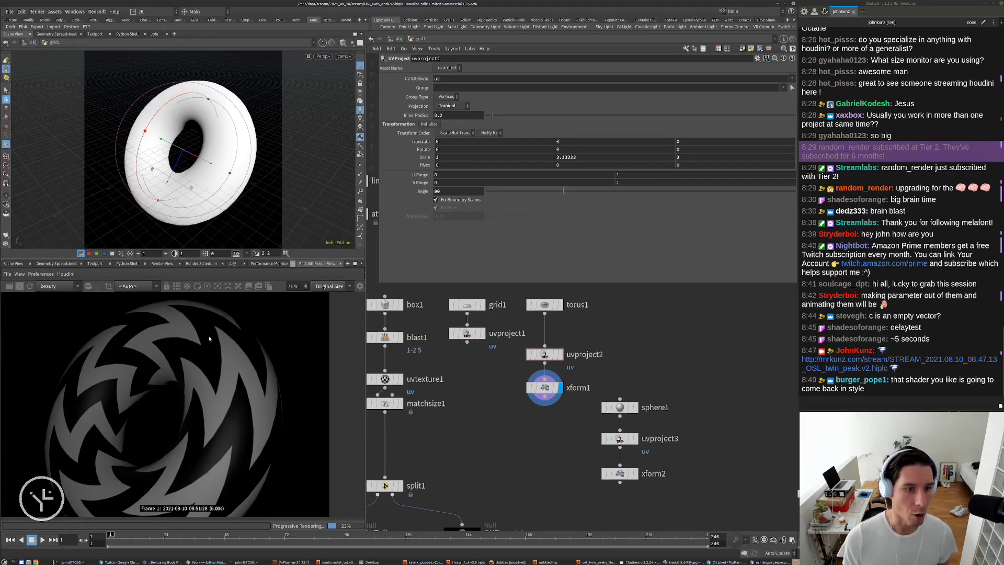
click(463, 157)
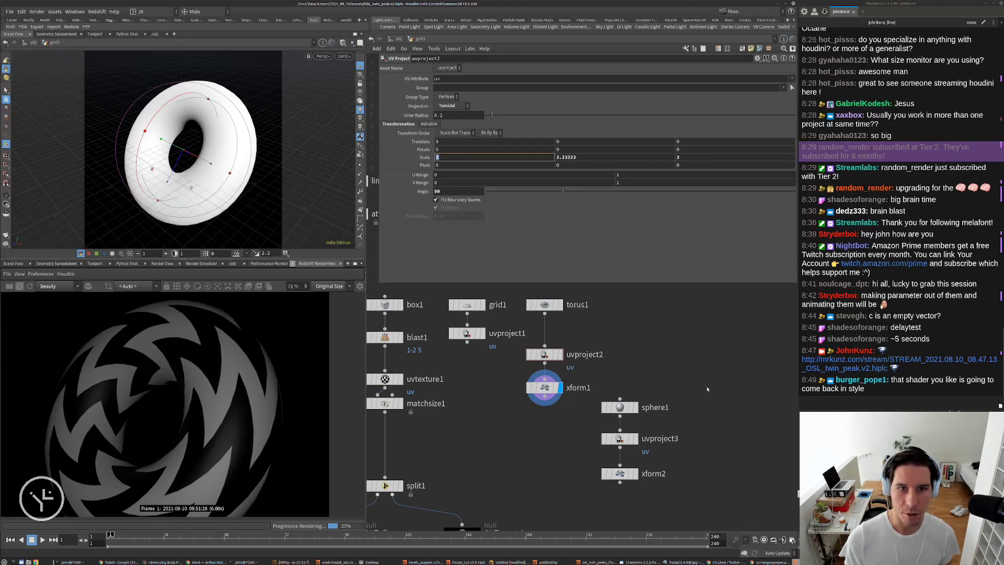
text(7)
key(Return)
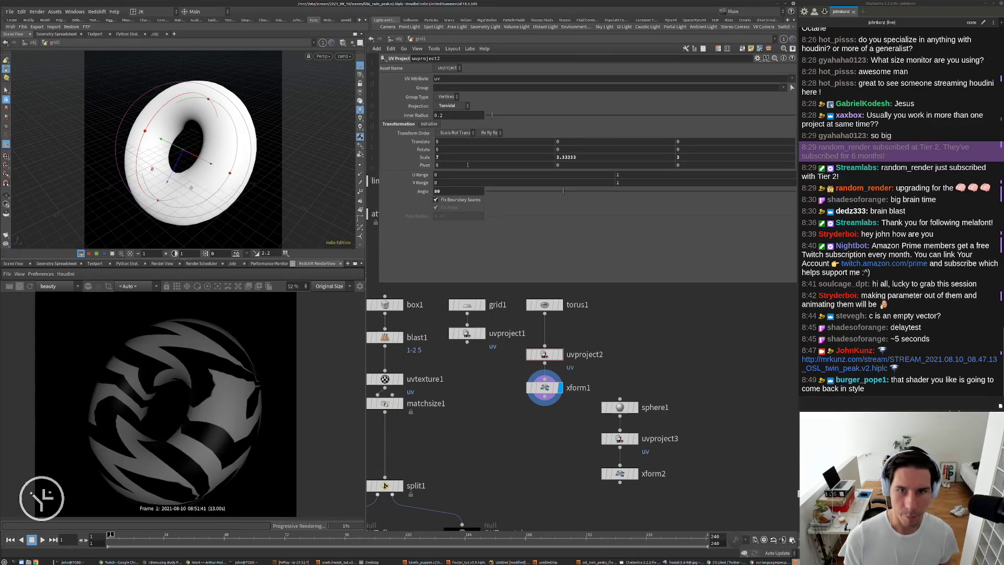
key(ctrl+z)
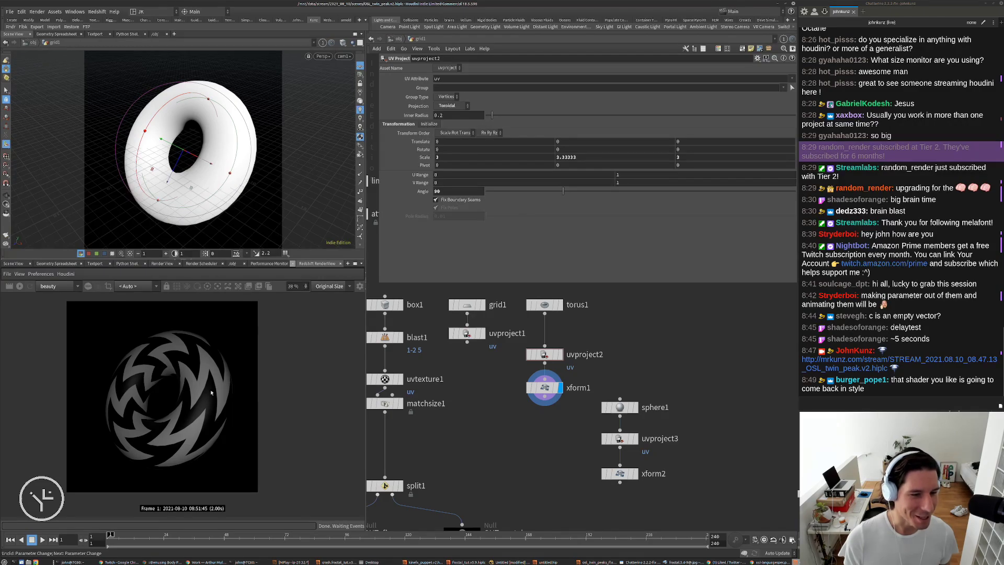
Insert a UV Transform node between uvproject2 and xform1 in the torus branch
key(Tab)
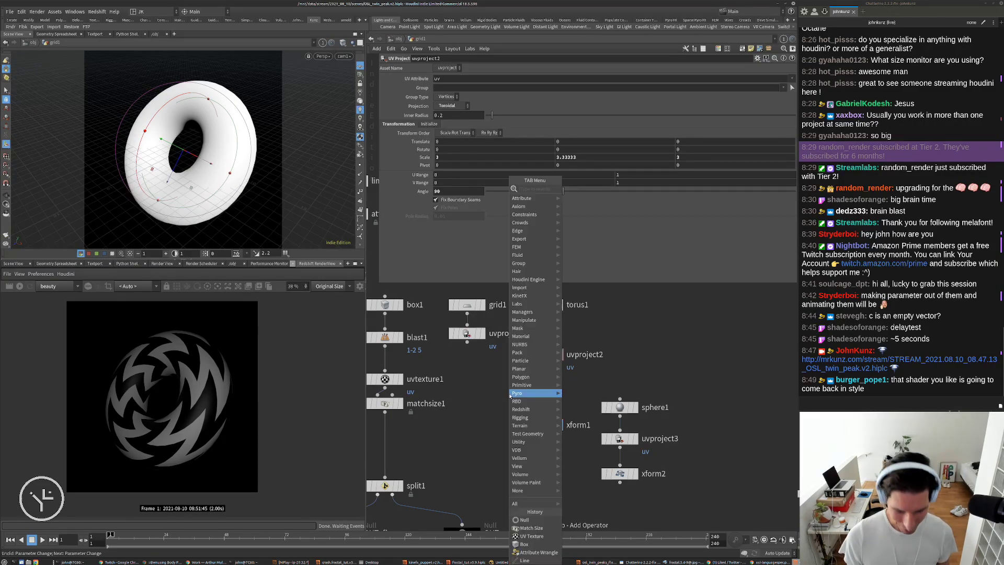
mouse_move(510, 398)
text(xform)
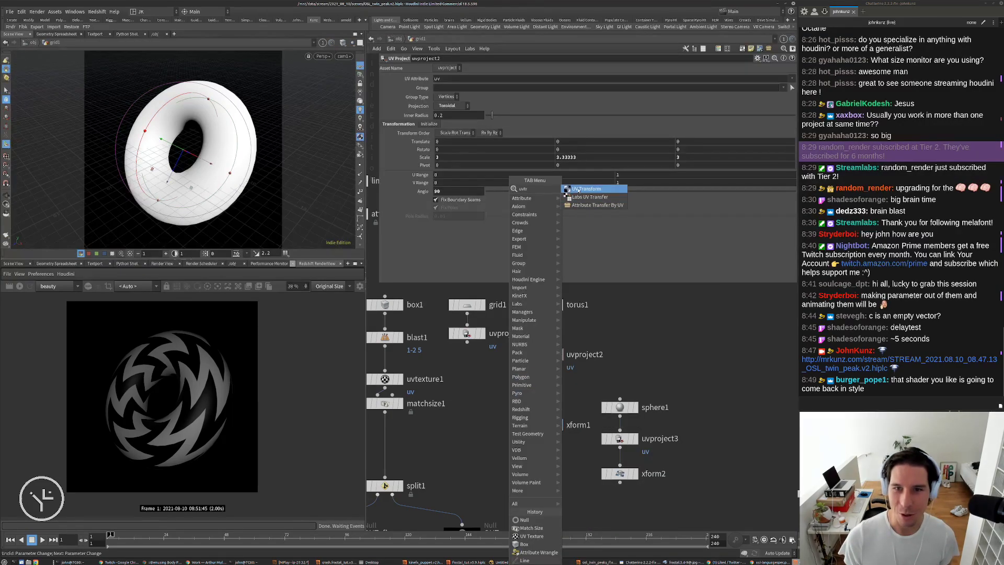
key(Return)
click(558, 408)
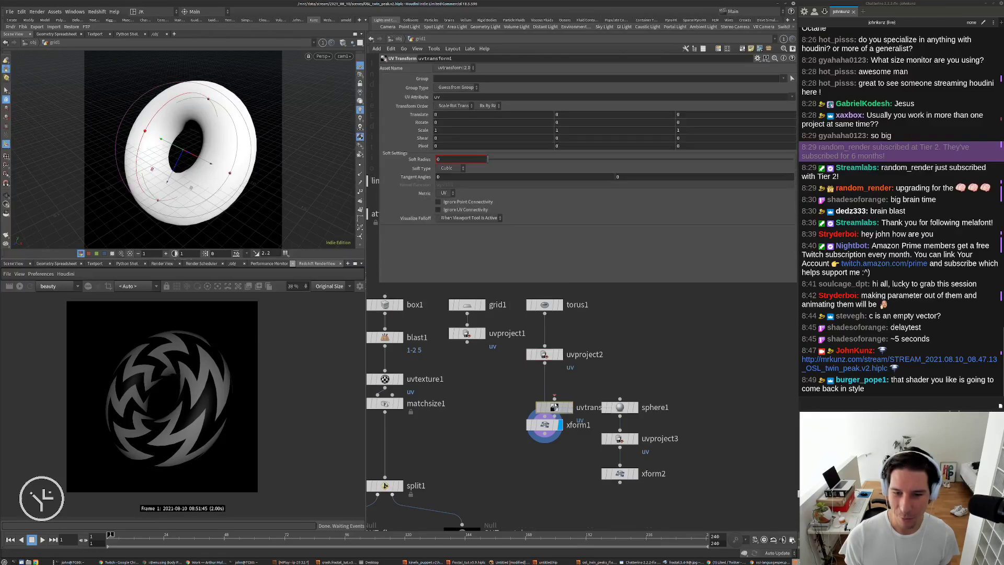
Try X scales of 2 and 6 on uvtransform1, and reset the X scale to 1
click(444, 131)
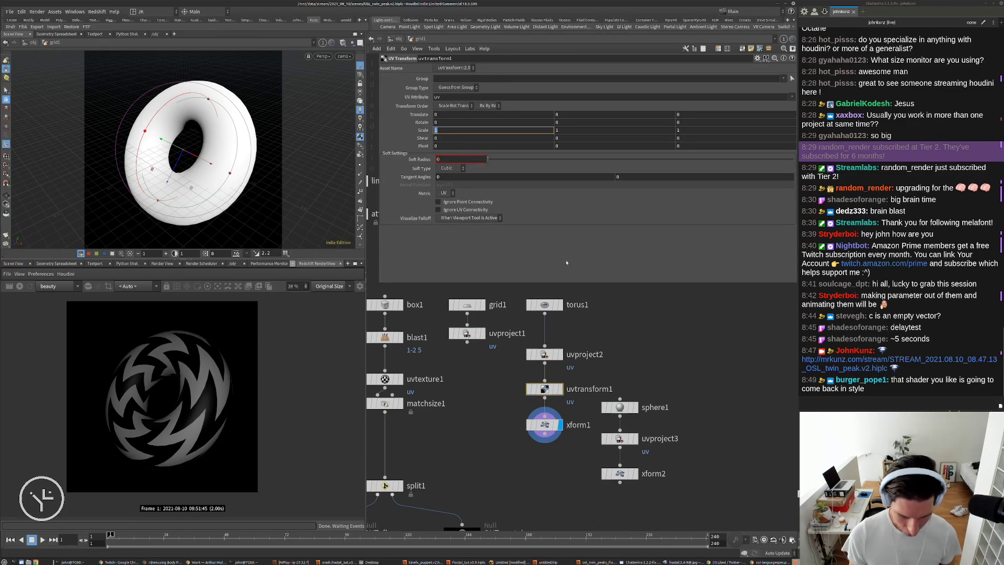
key(Return)
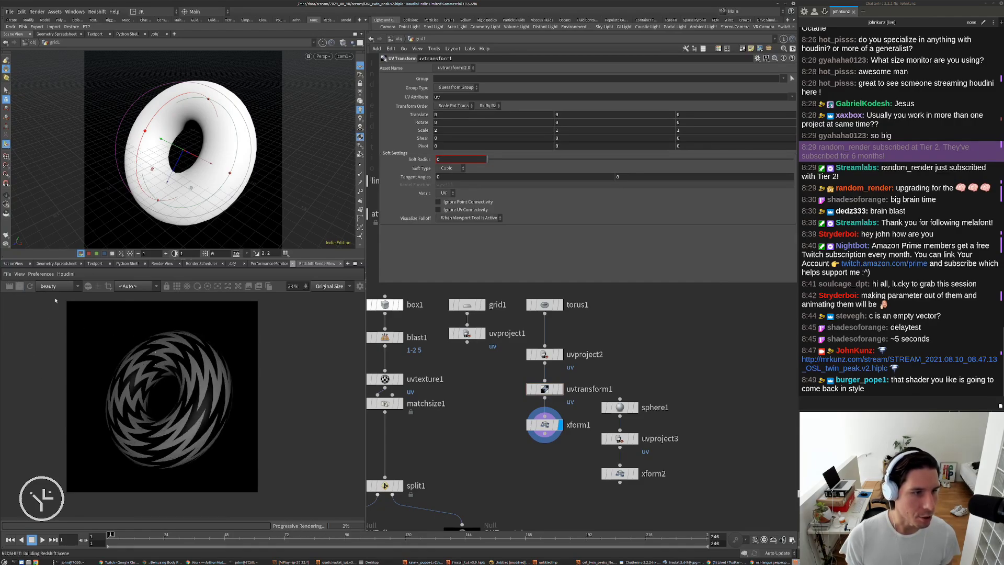
click(481, 132)
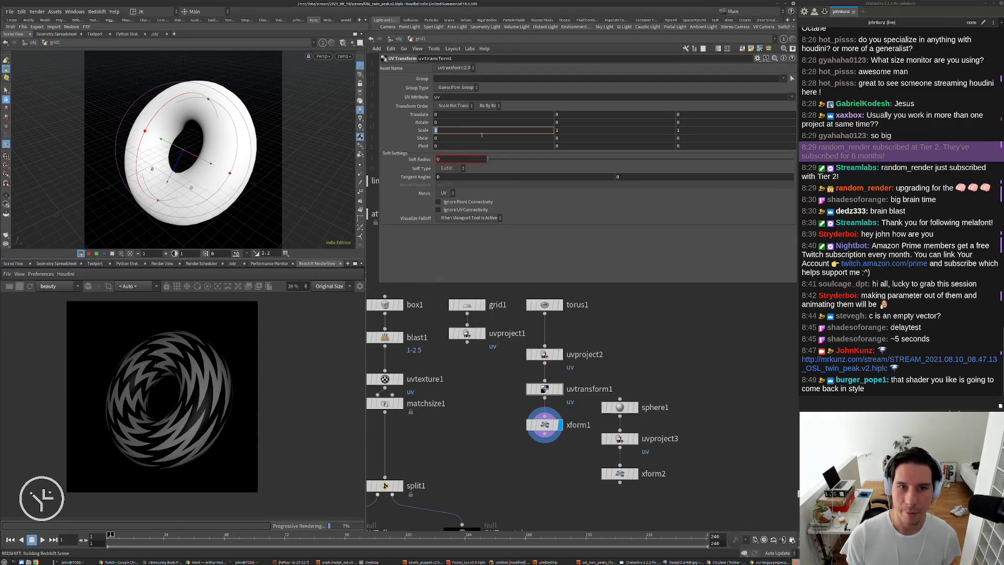
text(6)
key(Return)
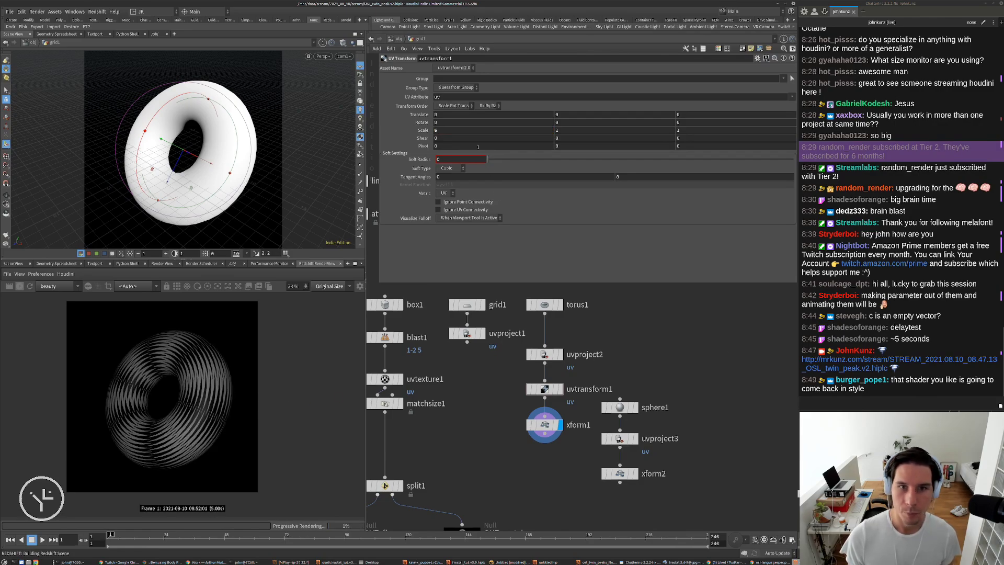
double_click(471, 131)
text(1)
key(Return)
Try a Y scale of 2 on uvtransform1, raise it to 4, and inspect the rendered zigzag bands
double_click(588, 131)
text(2)
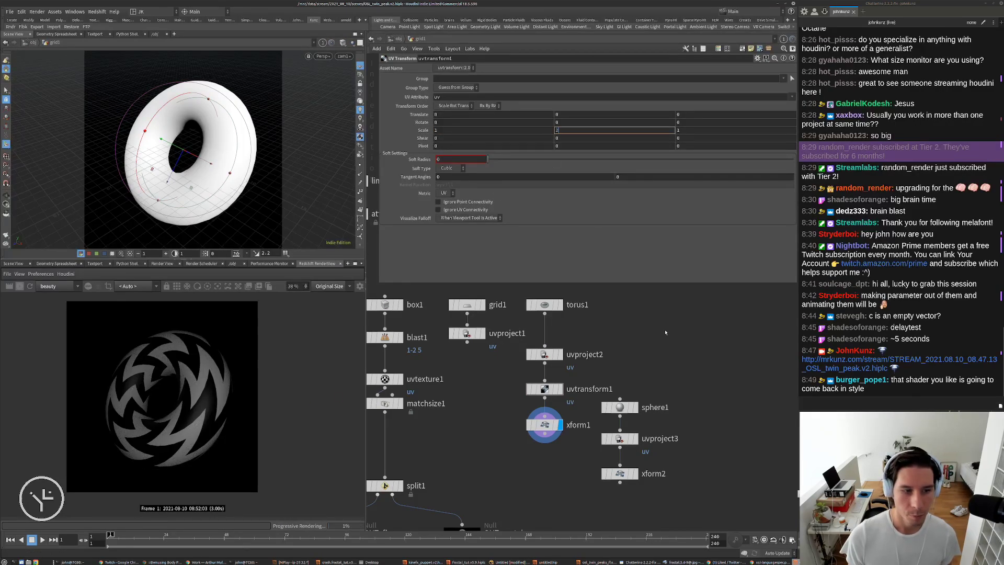
key(Return)
scroll(162, 325, up, 2)
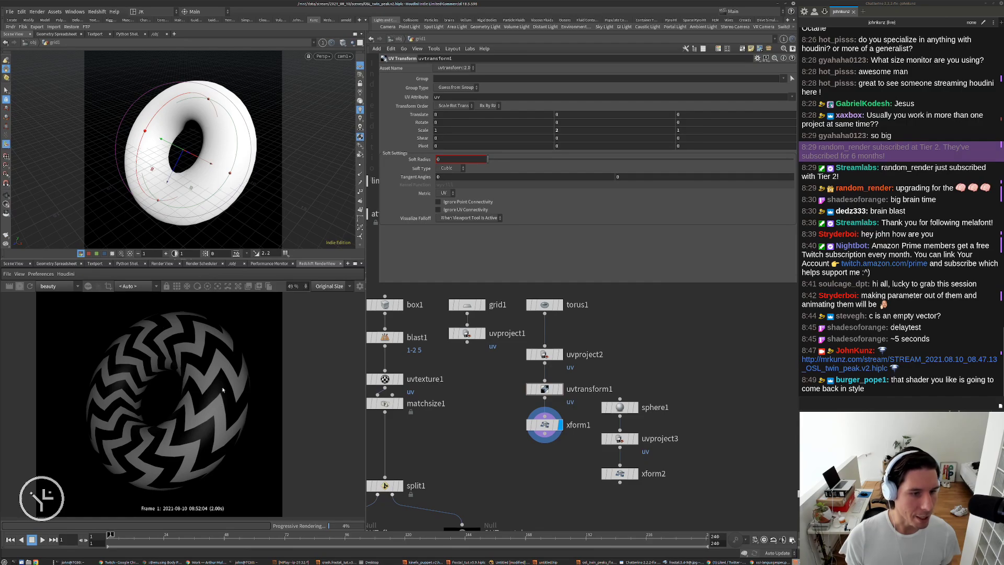
double_click(577, 131)
text(4)
key(Return)
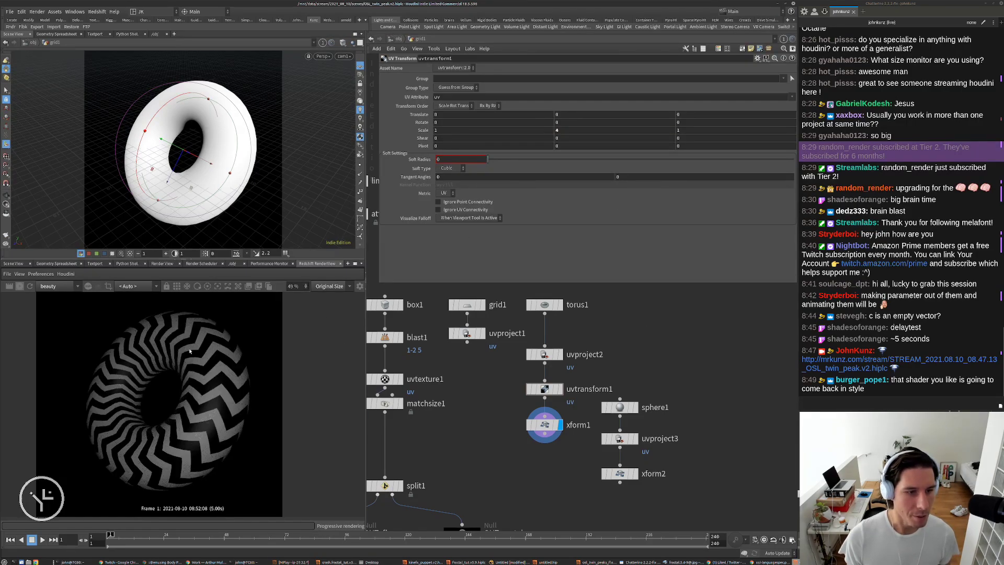
scroll(176, 387, down, 2)
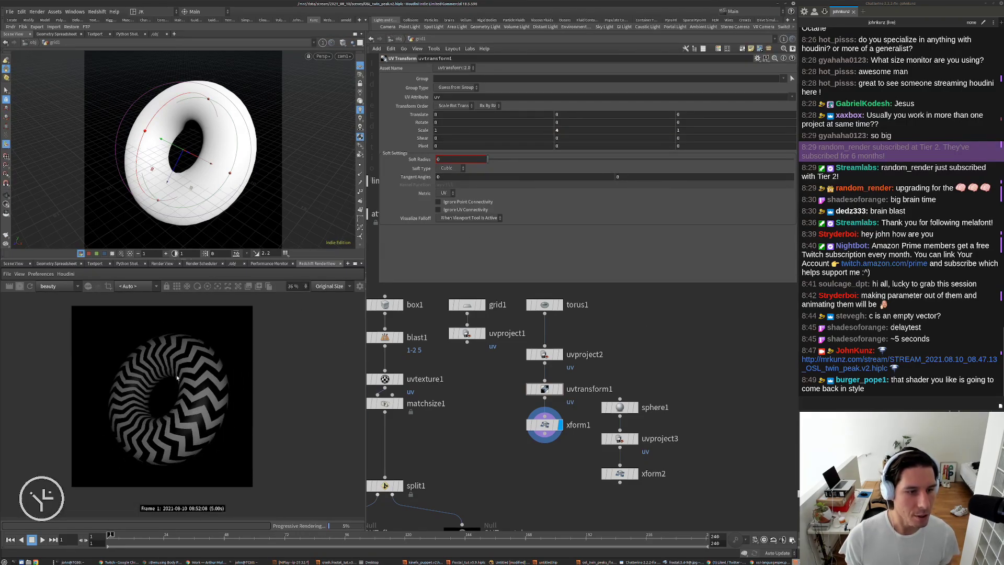
scroll(187, 426, up, 4)
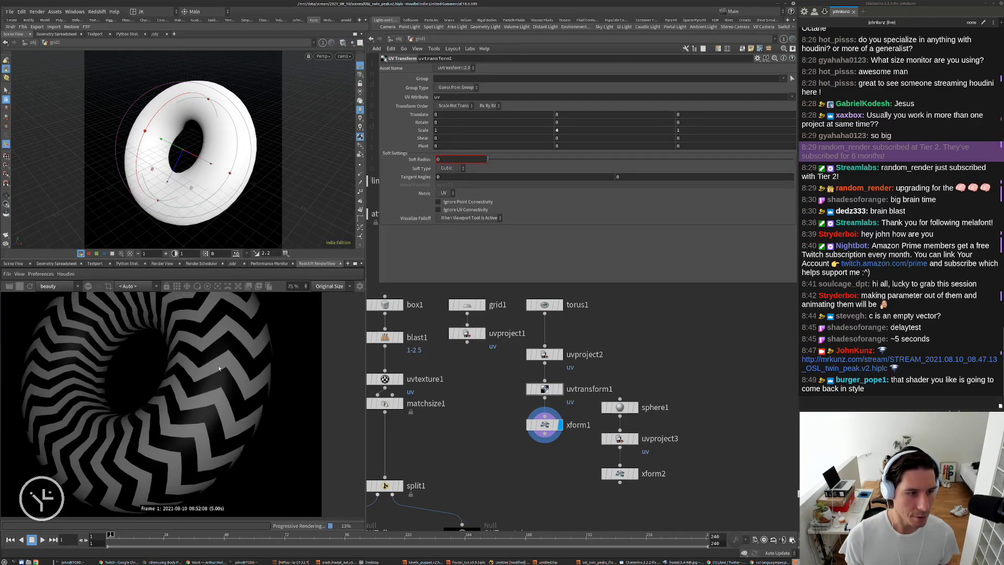
scroll(102, 367, down, 4)
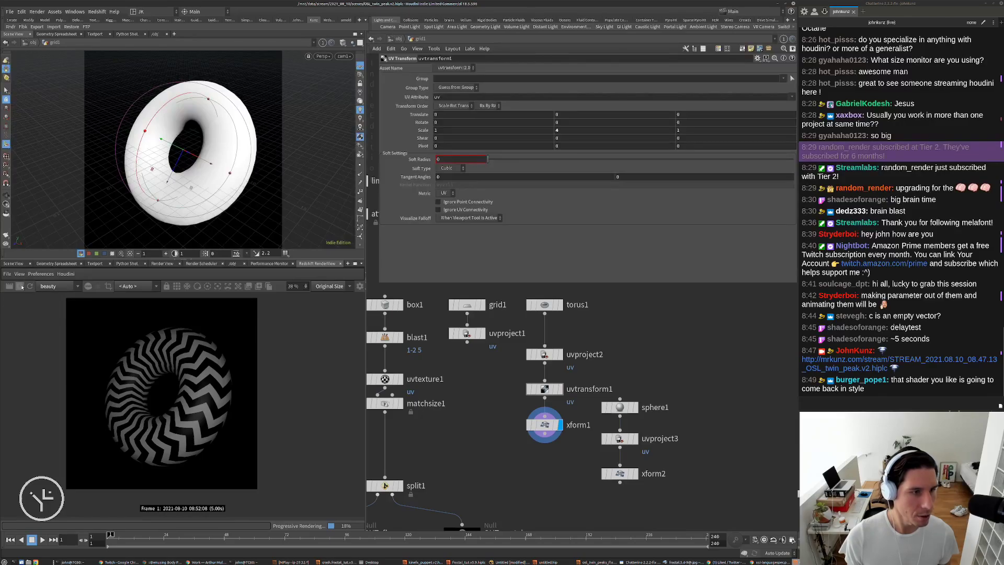
Display the OUT_floor null as the output of the geometry network
scroll(481, 446, down, 3)
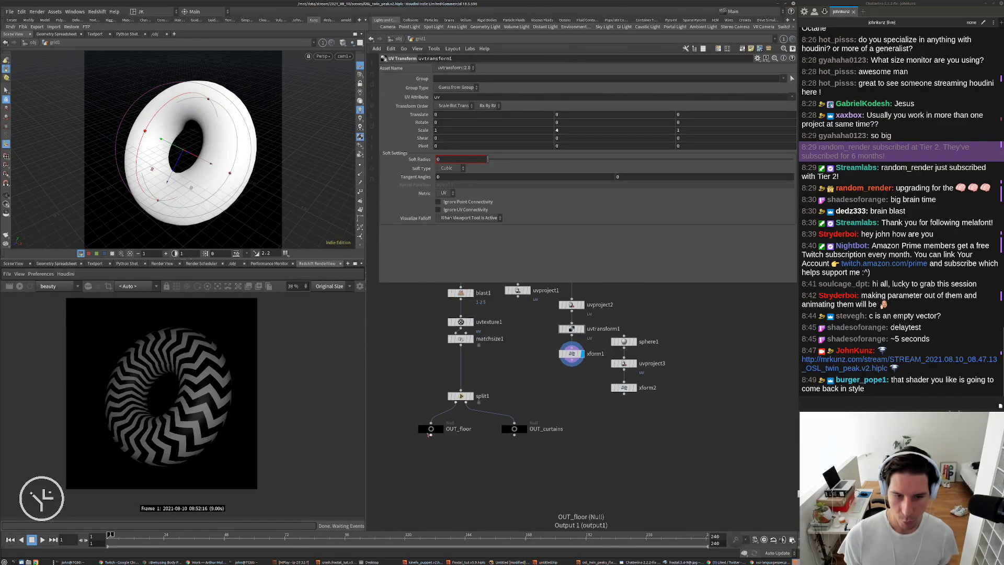
click(431, 428)
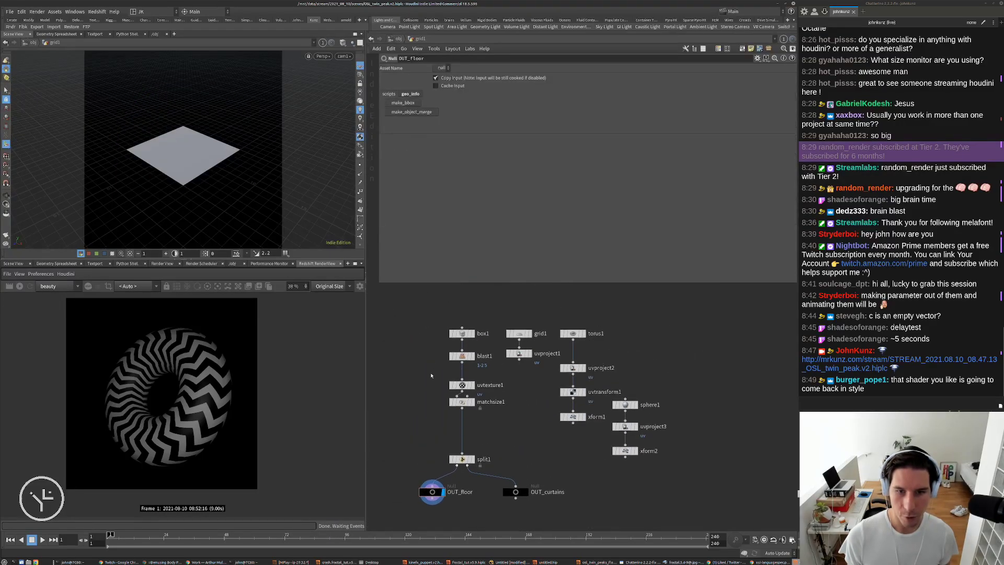
scroll(414, 368, down, 2)
Return to the object level and rename the grid1 object as floor
click(398, 39)
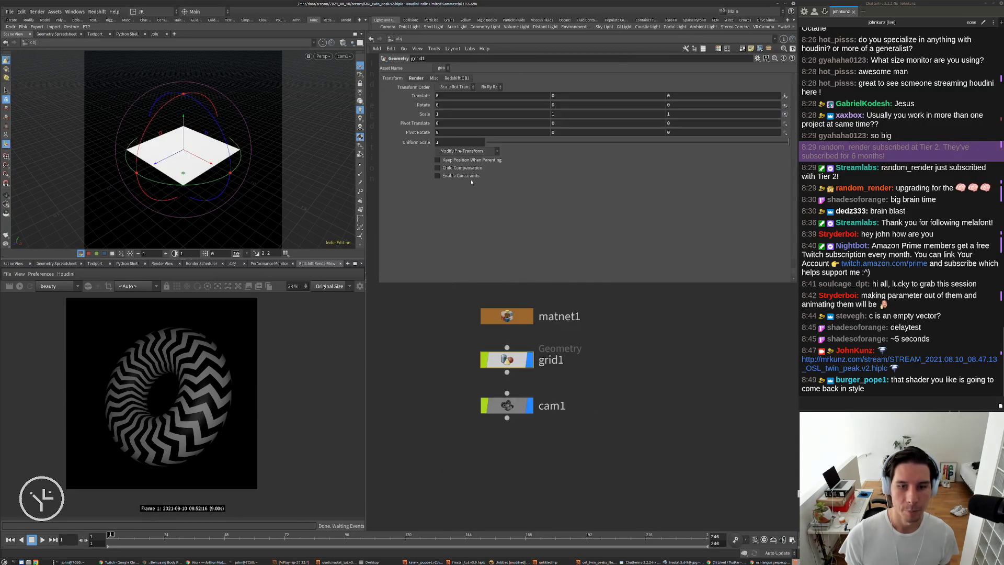
double_click(549, 365)
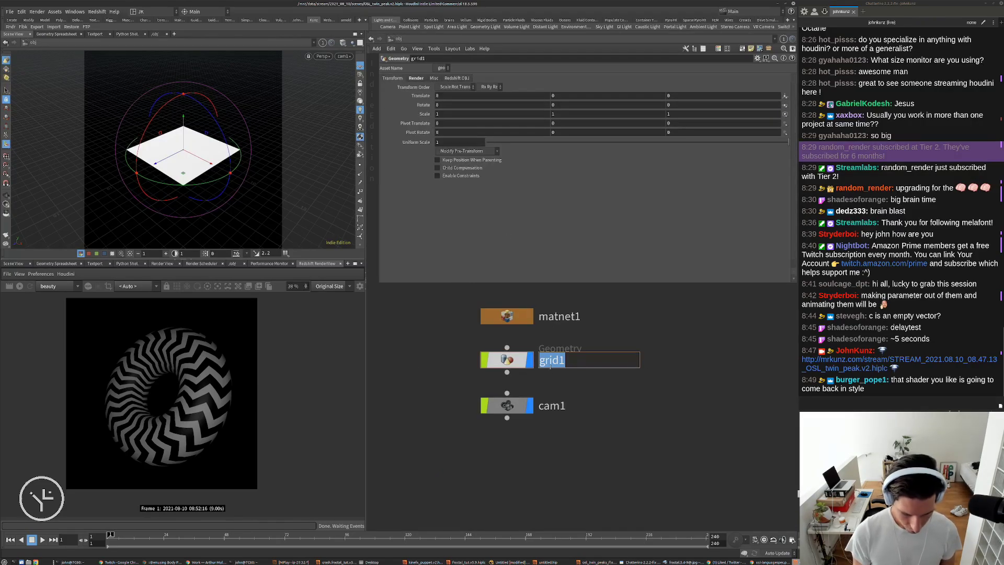
text(floor)
key(Return)
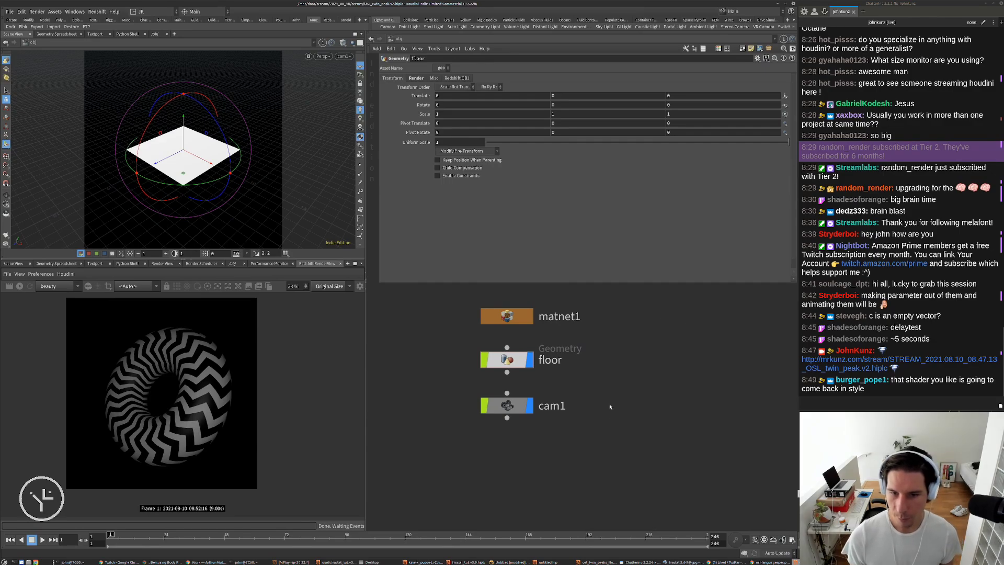
Add a new Geometry object and place it beside the floor object
key(Tab)
text(geo)
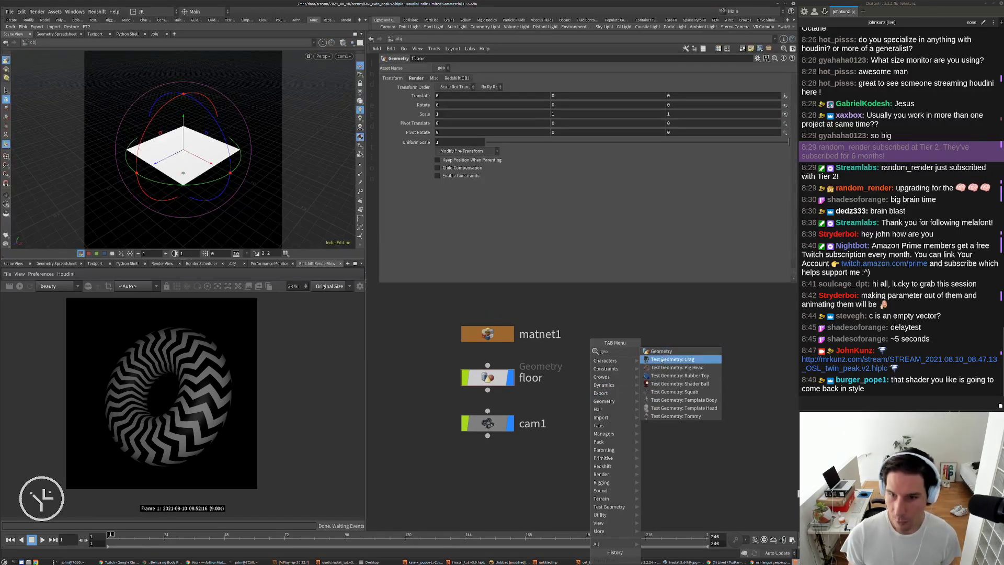
click(661, 352)
click(649, 359)
drag(648, 359, 625, 377)
Rename the new Geometry object as aphrodite
click(663, 377)
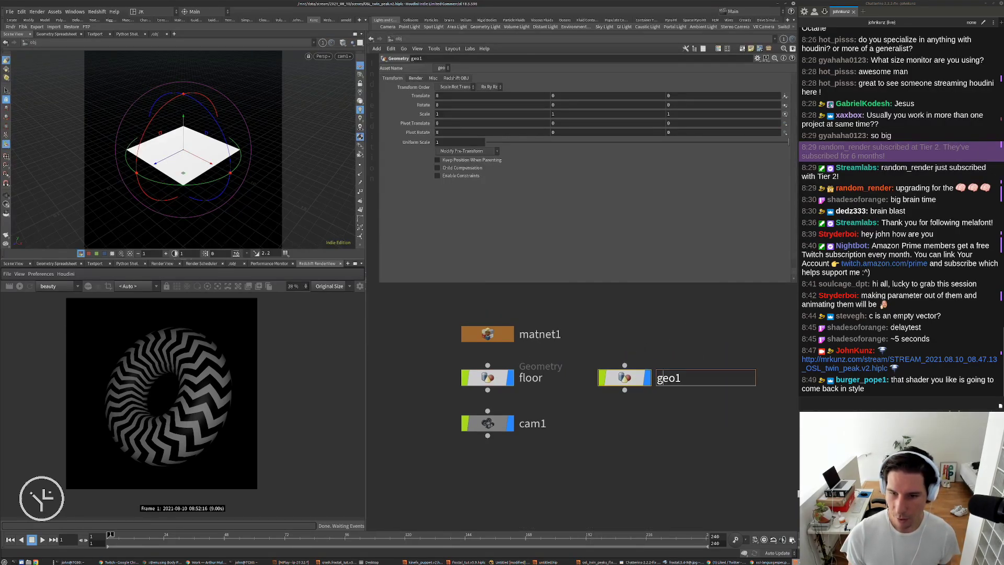
text(ap)
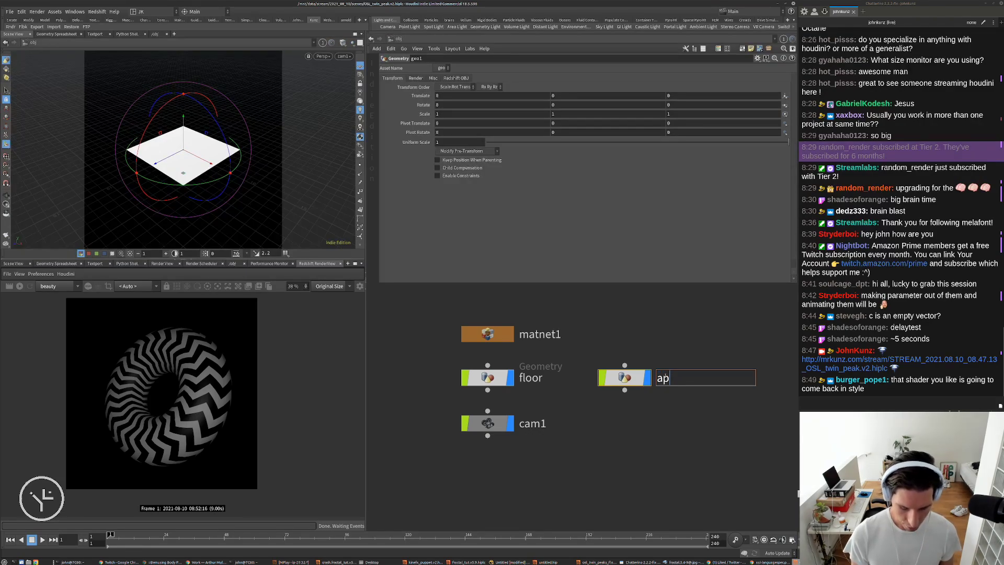
text(hrodite)
key(Return)
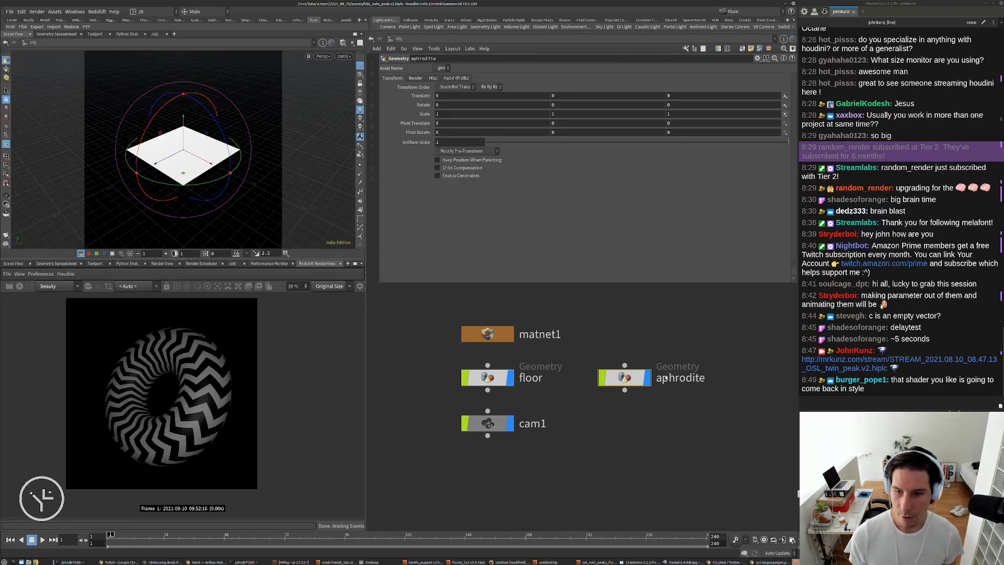
middle_drag(668, 328, 598, 345)
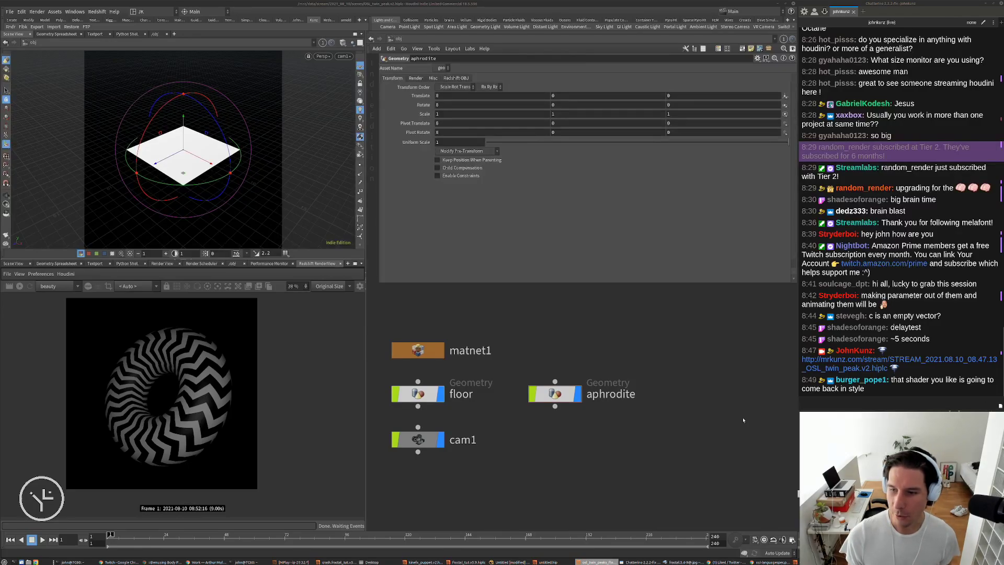
Paste the copied Venus de Milo file-to-transform node chain inside the aphrodite object and shrink the parameter pane to uncover the nodes
double_click(560, 399)
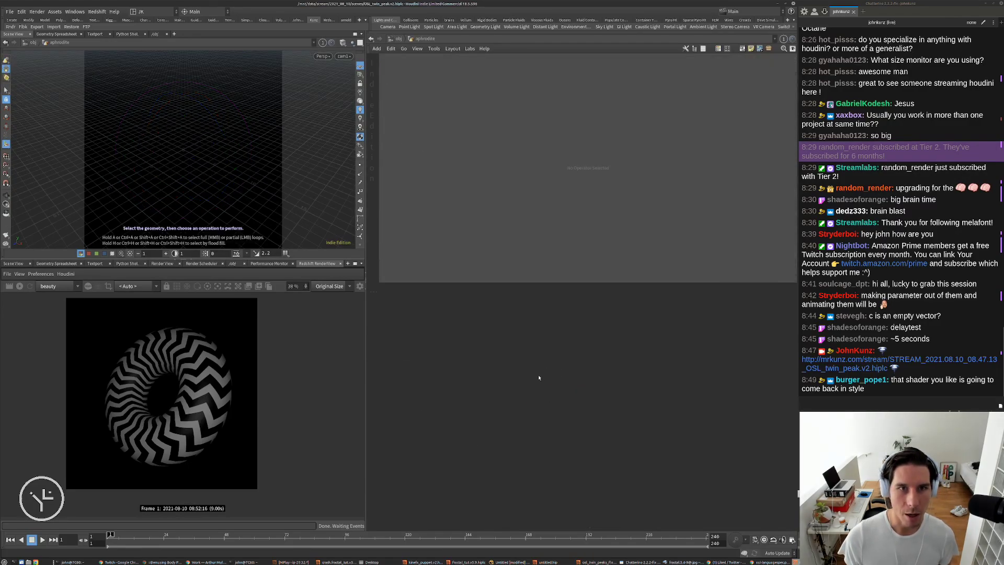
key(ctrl+v)
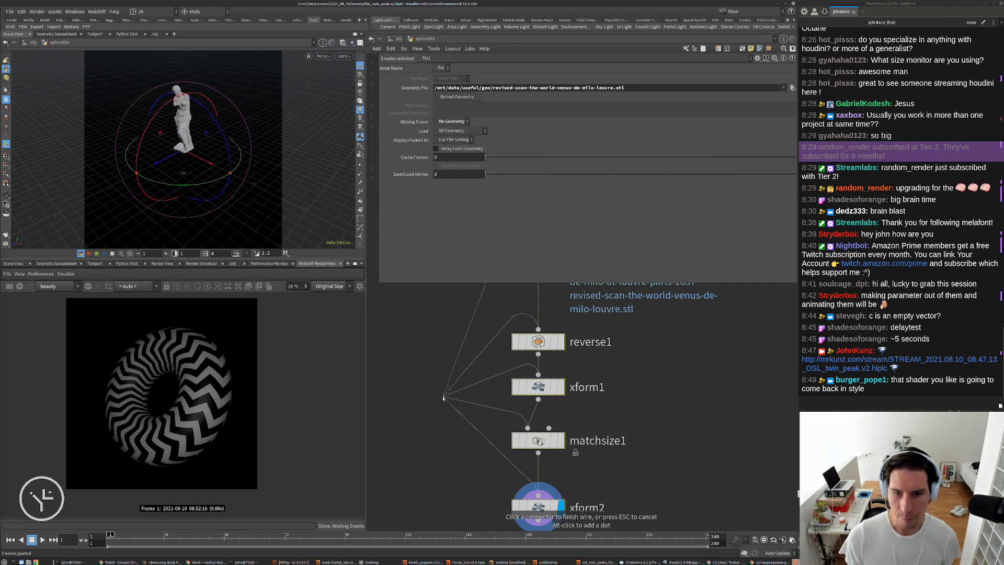
key(Escape)
drag(382, 283, 591, 223)
click(691, 385)
middle_drag(690, 388, 621, 329)
middle_drag(545, 269, 496, 286)
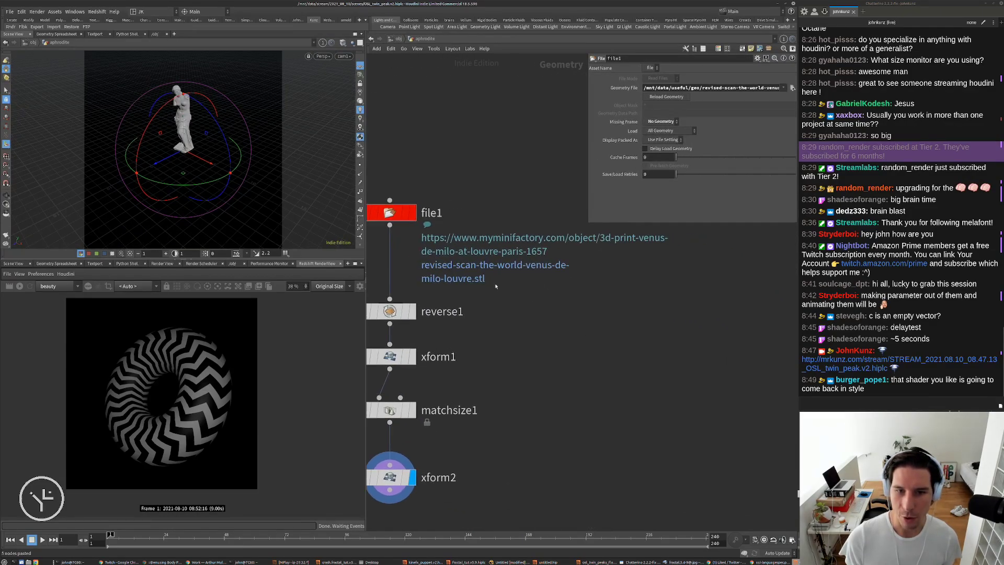
Copy the model's web link from the file1 node's comment and post it in the stream chat
right_click(400, 218)
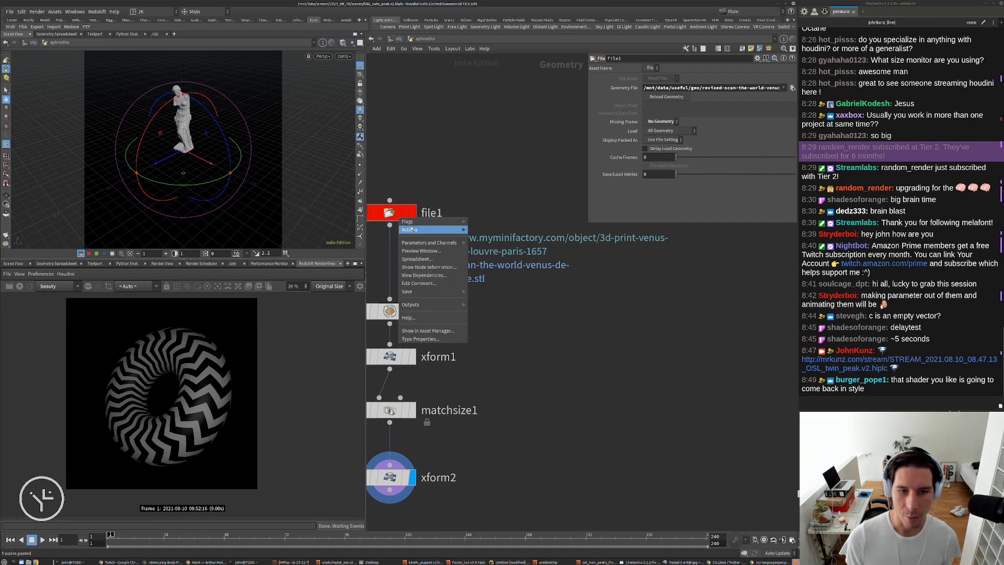
click(428, 283)
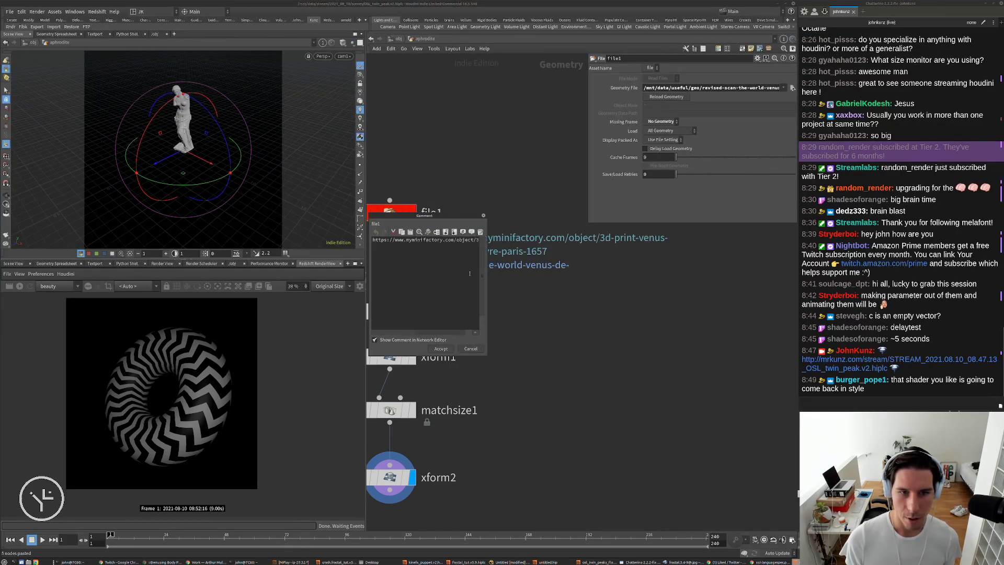
key(ctrl+a)
click(470, 349)
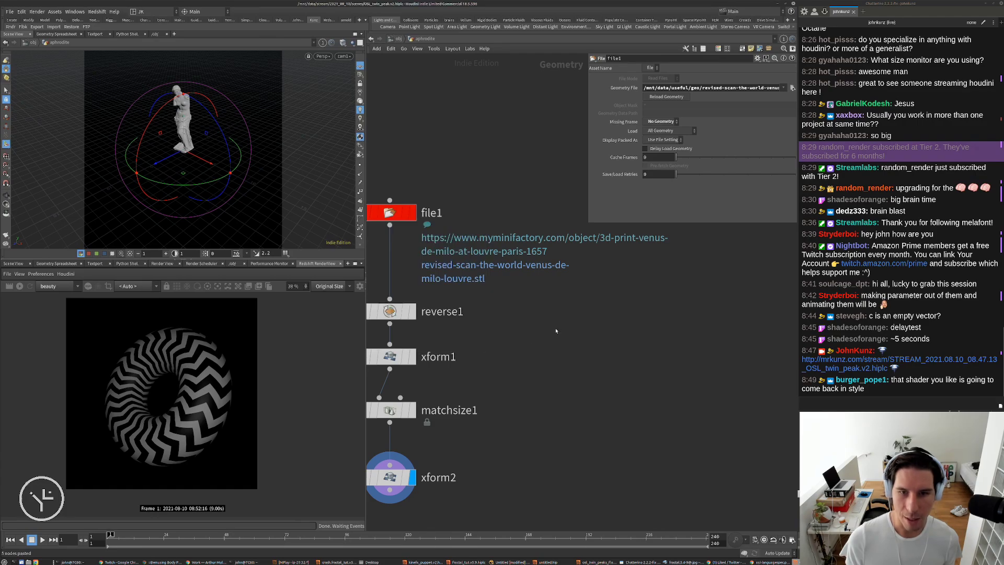
click(840, 395)
text(https://www.myminifactory.com/object/3d-print-venus-de-milo-at-louvre-paris-1657)
key(Return)
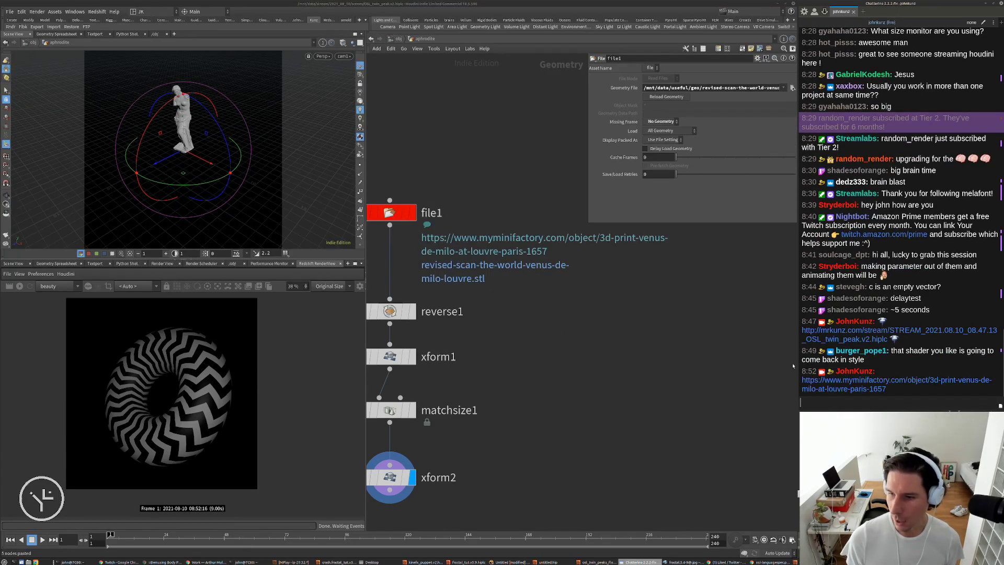
click(642, 378)
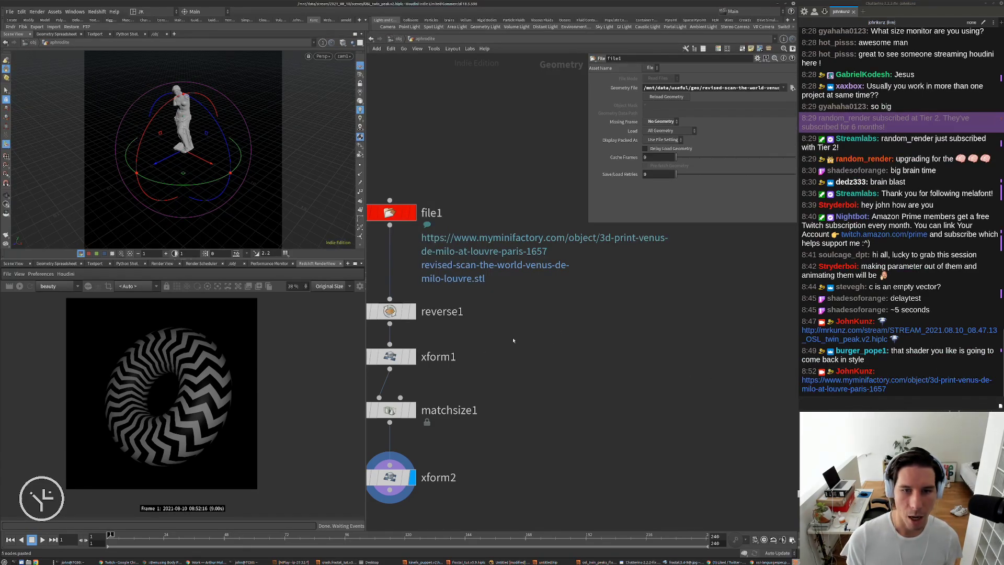
Return to the object level and run a Redshift preview render of the statue on the zigzag floor
scroll(481, 280, down, 3)
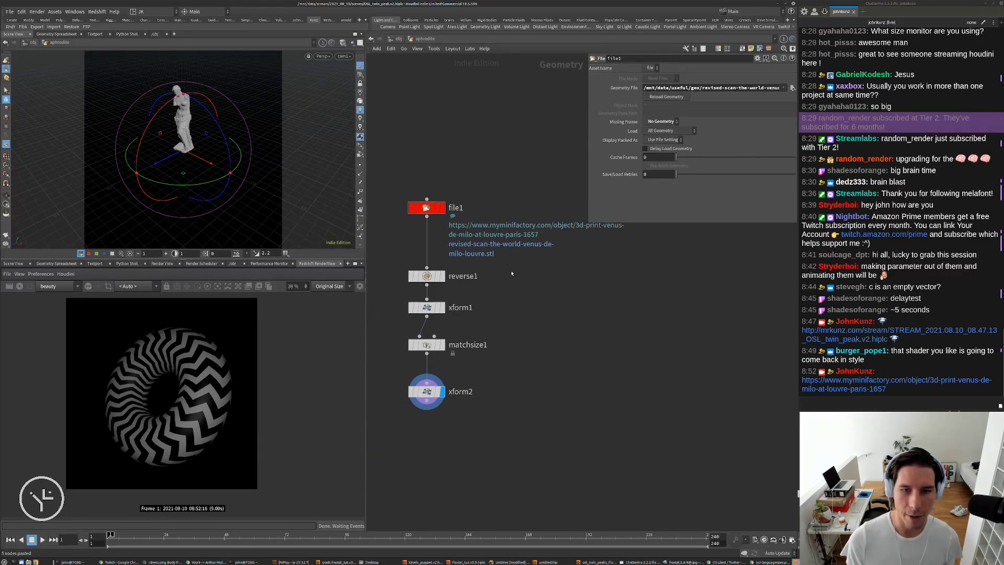
middle_drag(557, 398, 572, 383)
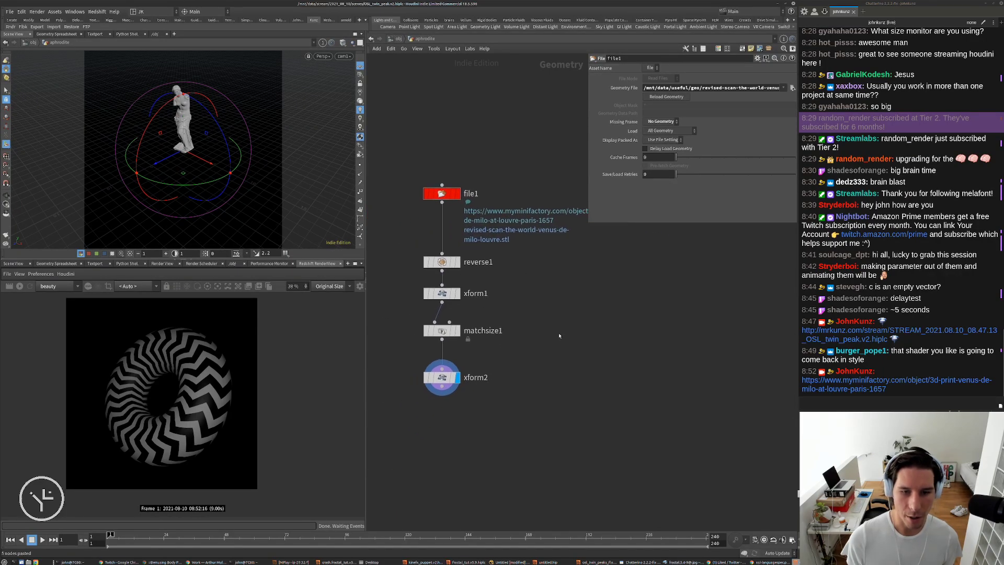
key(u)
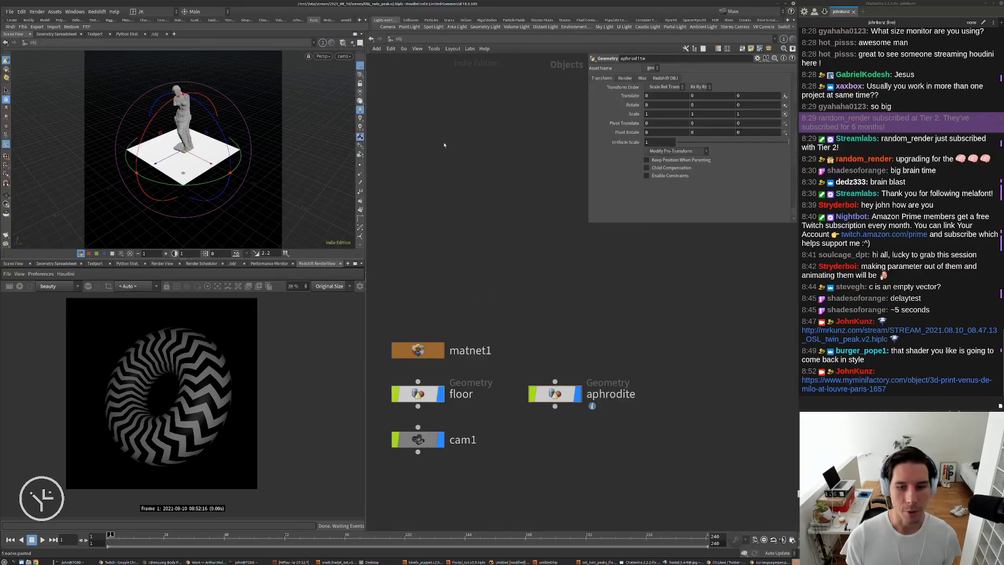
click(20, 286)
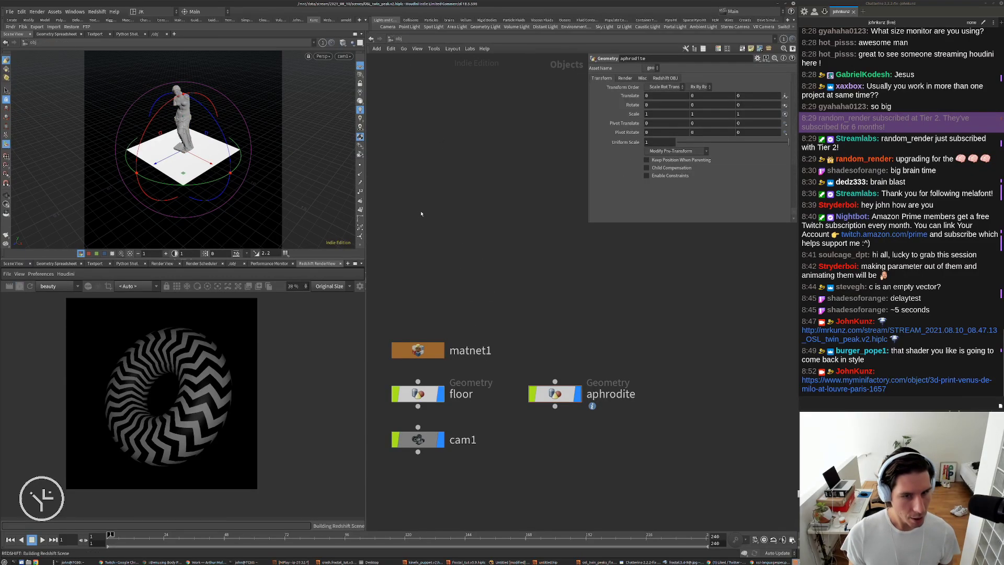
scroll(306, 339, up, 5)
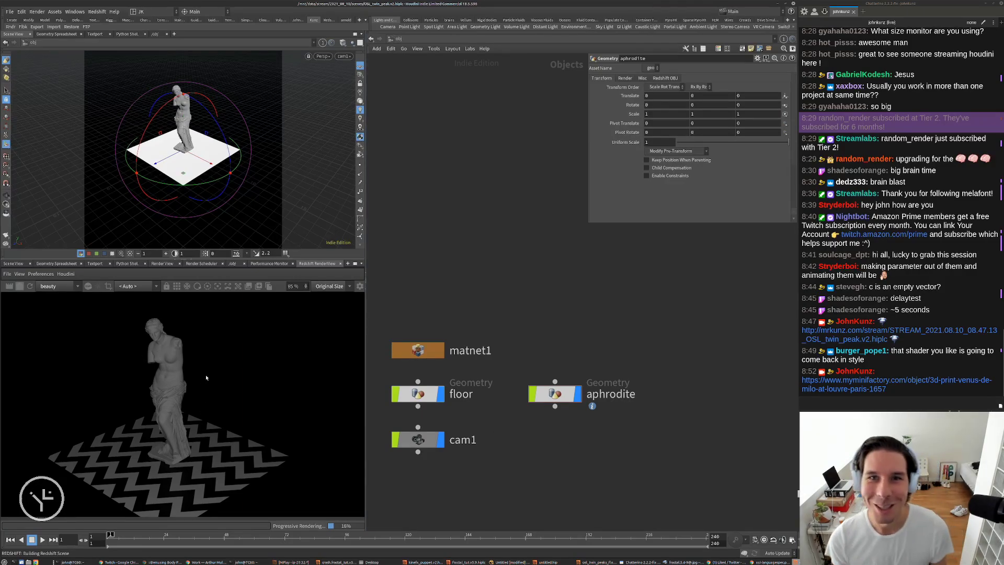
scroll(119, 341, down, 2)
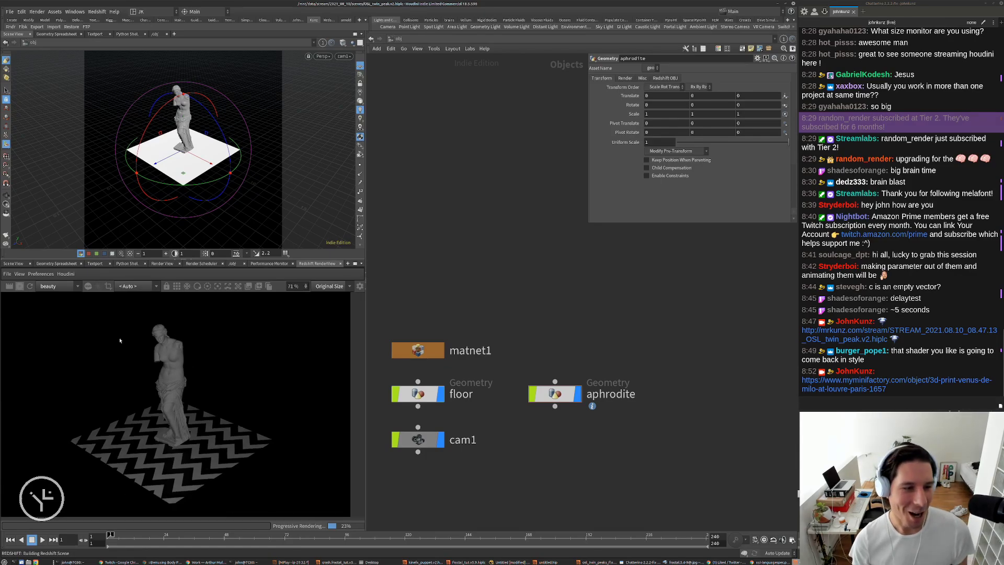
scroll(163, 430, up, 2)
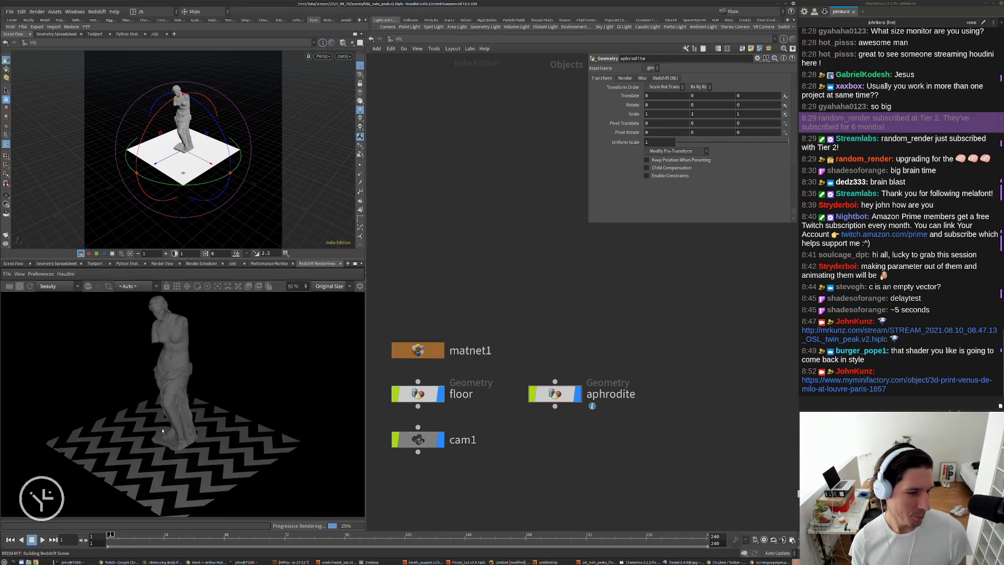
click(21, 286)
key(h)
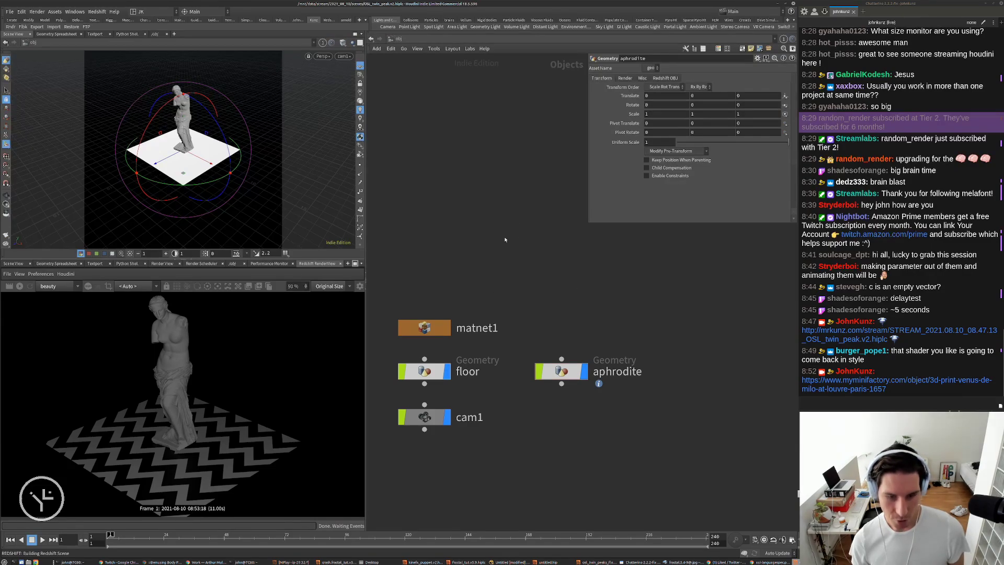
Add a new Geometry object beside aphrodite and rename it curtains
key(Tab)
text(geo)
key(Return)
double_click(561, 282)
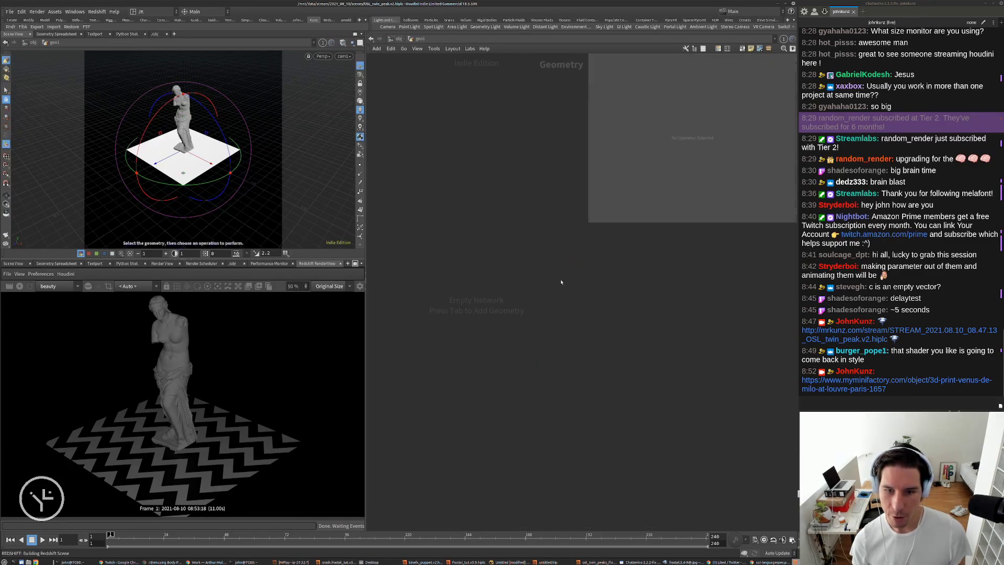
key(u)
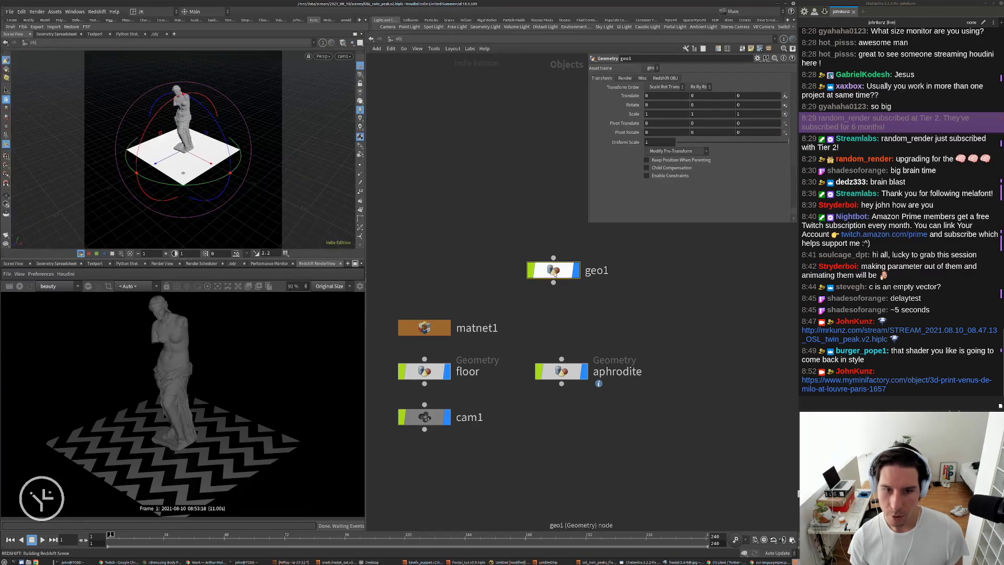
drag(554, 270, 687, 371)
double_click(730, 371)
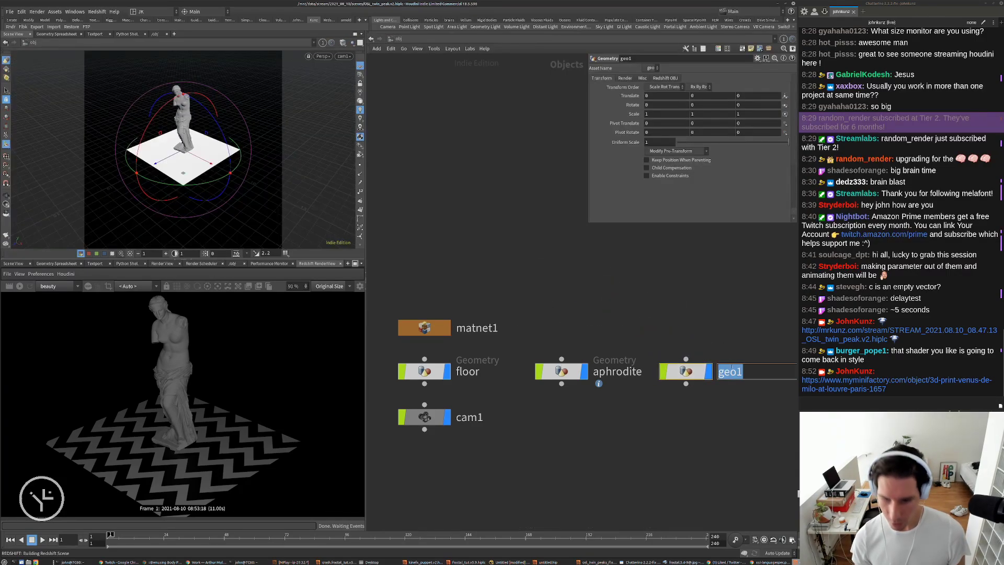
text(curtains)
key(Return)
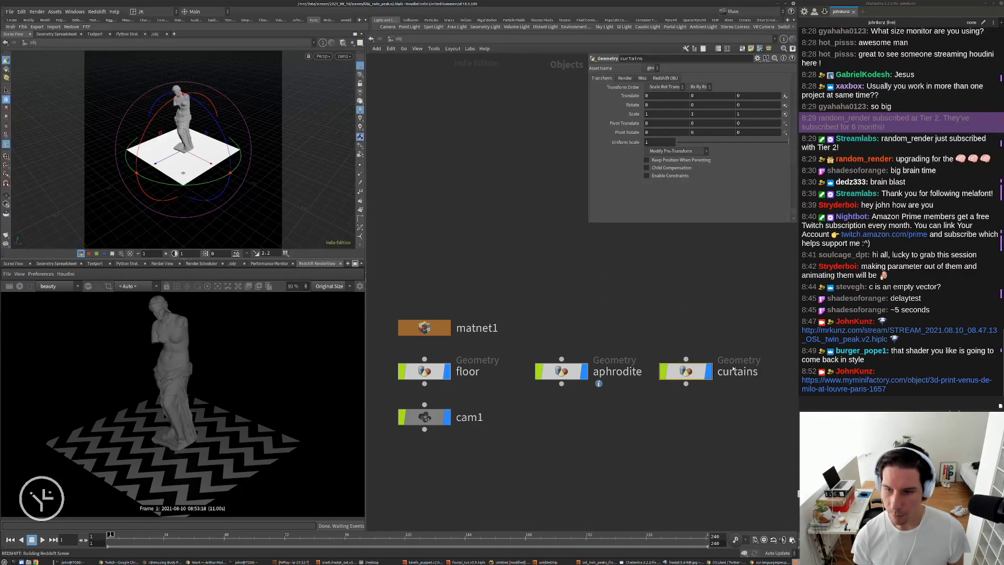
Add an Object Merge node inside the curtains object
double_click(685, 371)
key(Tab)
mouse_move(606, 303)
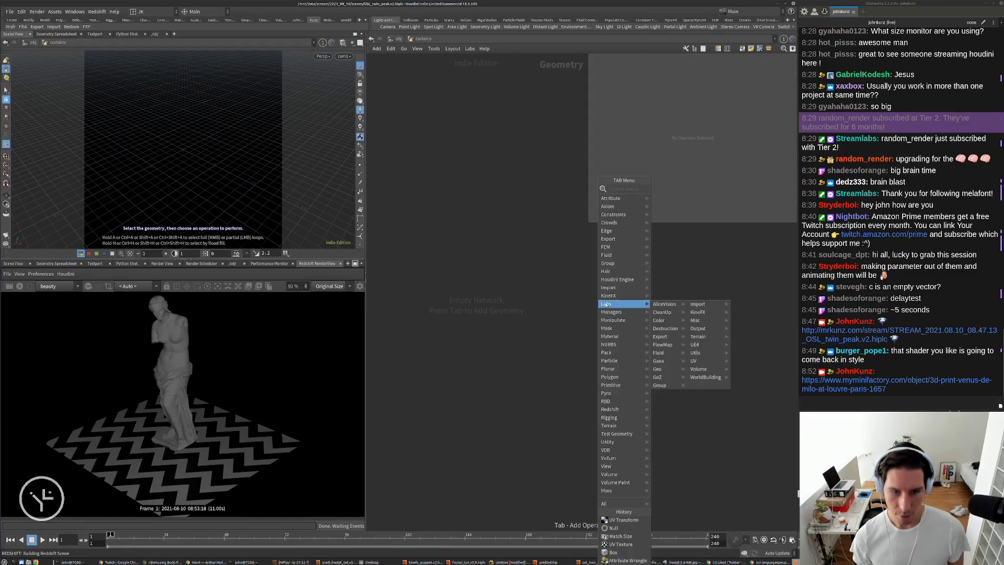
text(obje)
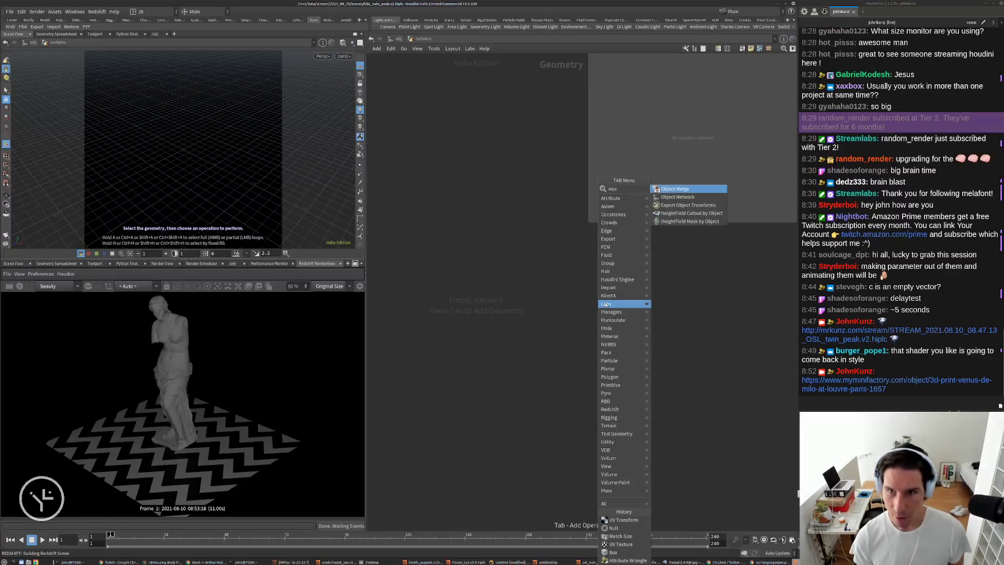
key(Return)
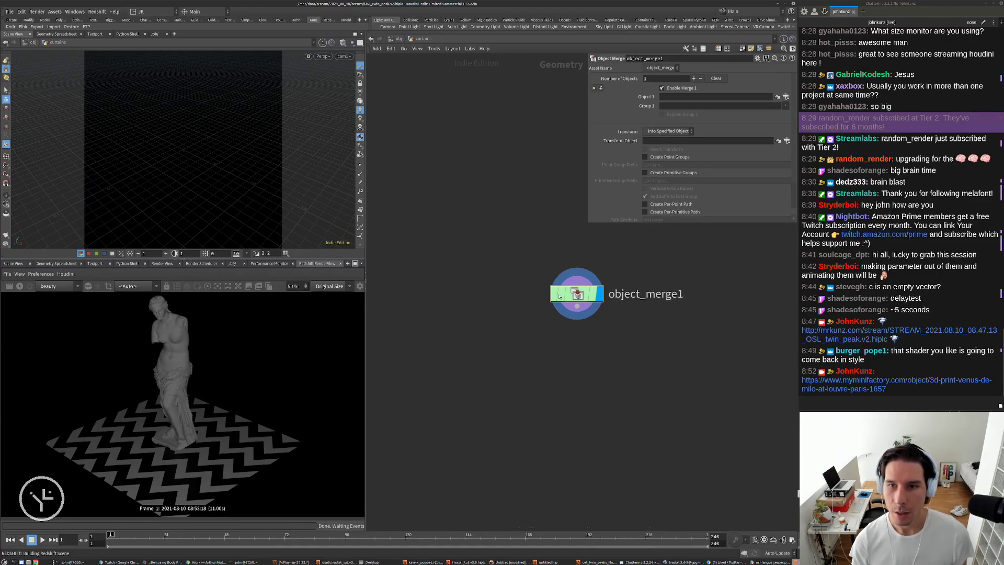
click(492, 269)
Set Object 1 of the Object Merge node to the OUT_curtains null in the floor object
click(786, 97)
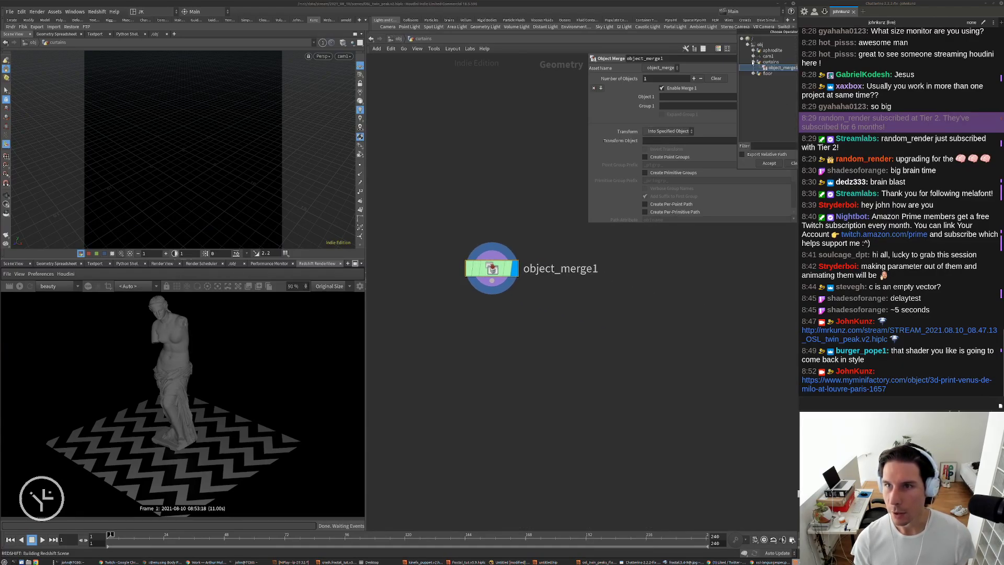
click(754, 51)
drag(769, 33, 638, 78)
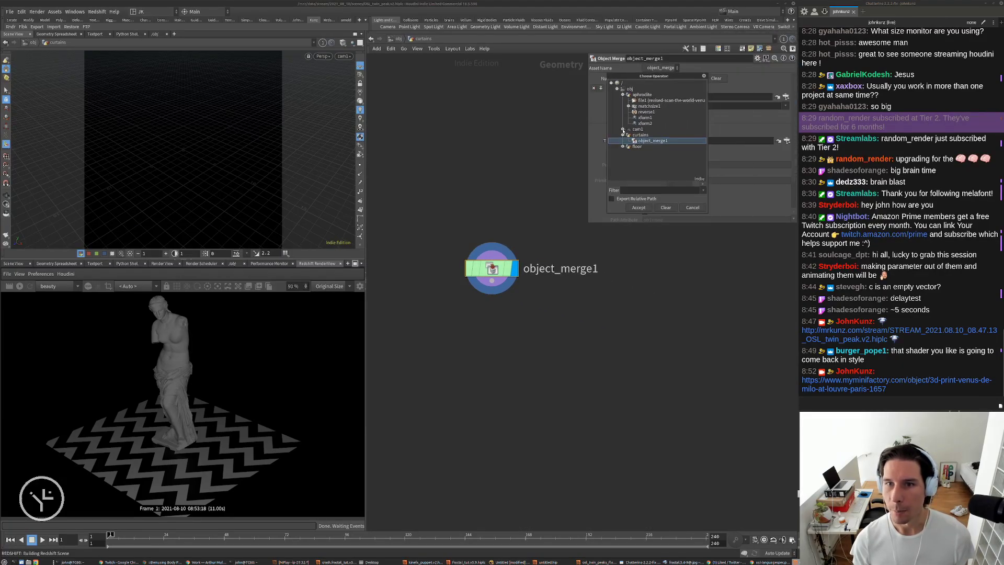
click(623, 95)
click(622, 118)
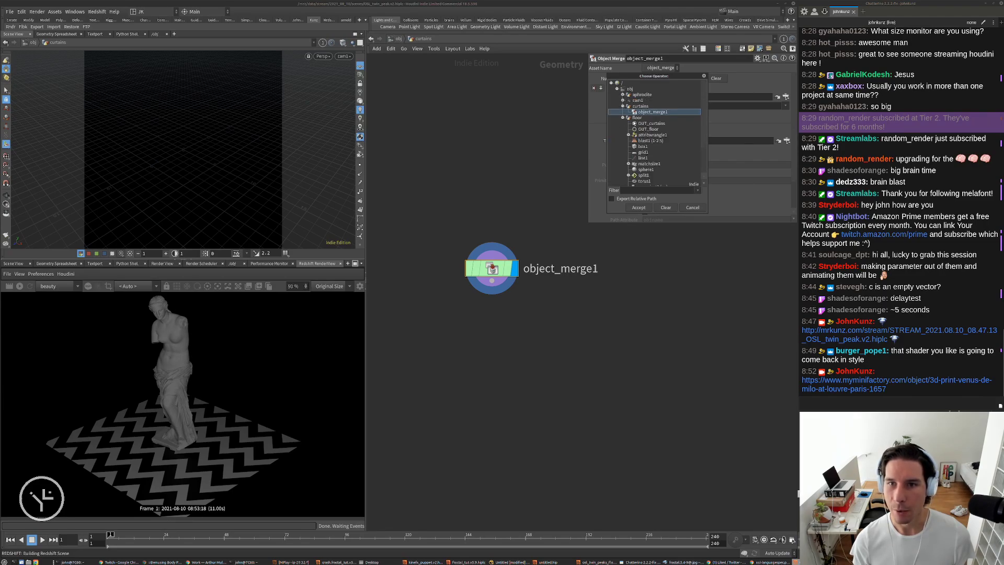
click(649, 124)
click(631, 208)
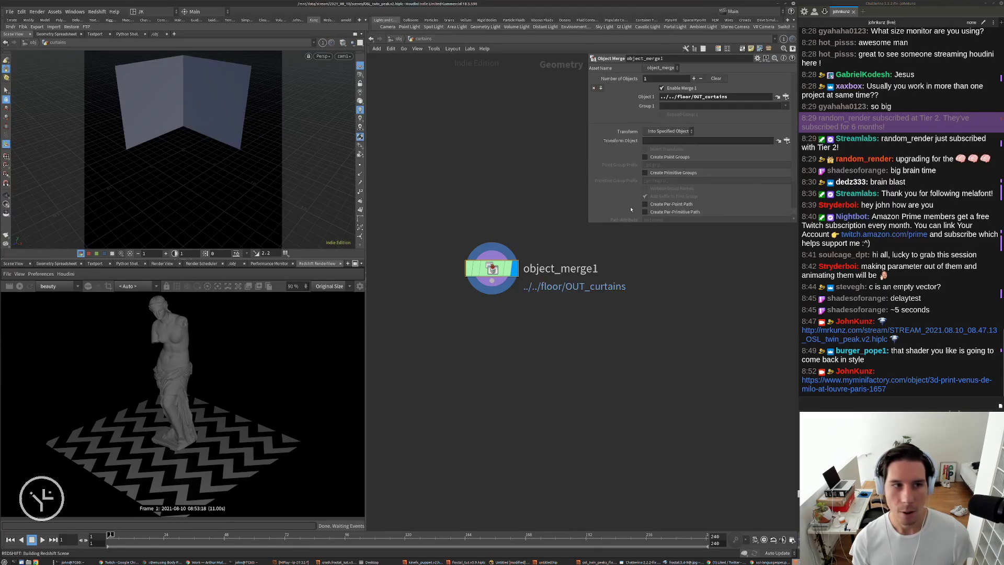
Add a Subdivide node below the Object Merge, connect it and make it the displayed output
key(Tab)
text(sub)
key(Return)
click(501, 328)
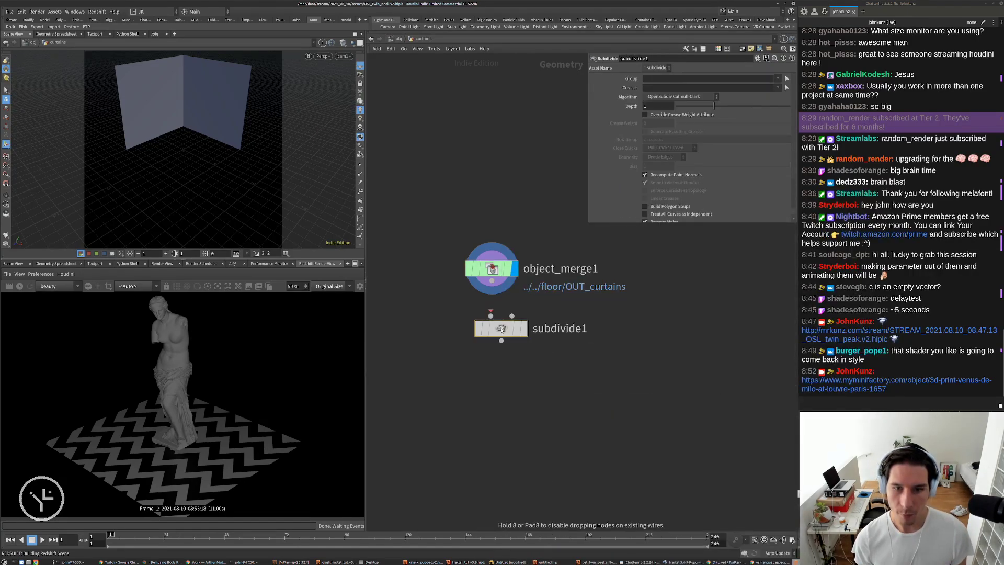
click(523, 328)
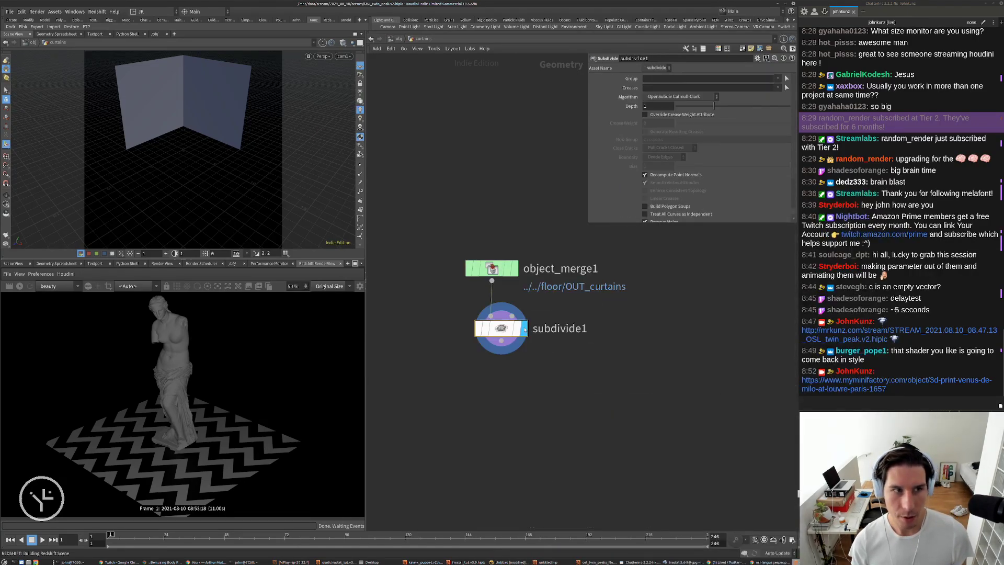
Switch the viewport to Smooth Wire Shaded and set the Subdivide depth to 6
click(343, 43)
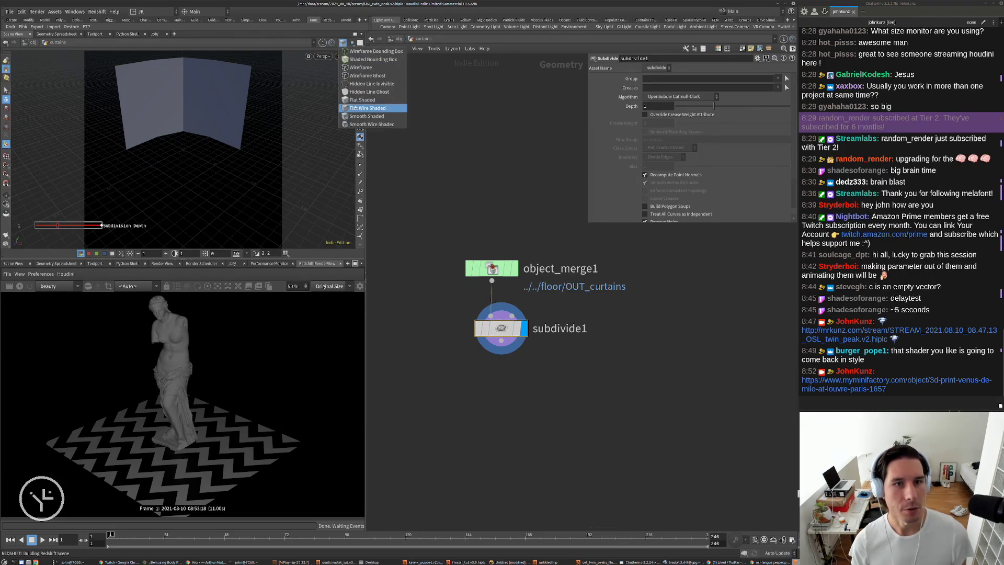
click(372, 121)
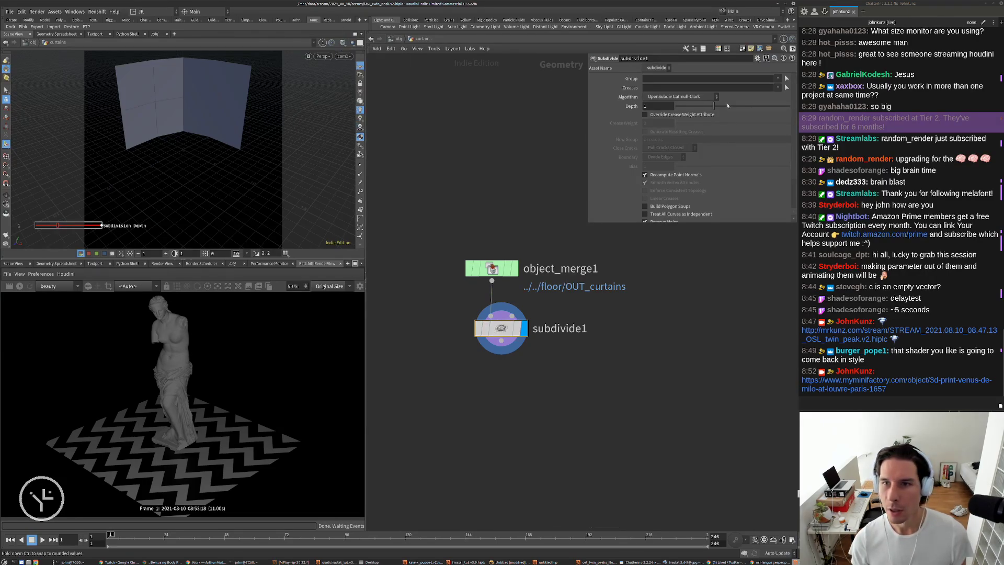
drag(713, 106, 930, 103)
drag(660, 107, 626, 120)
text(6)
key(Return)
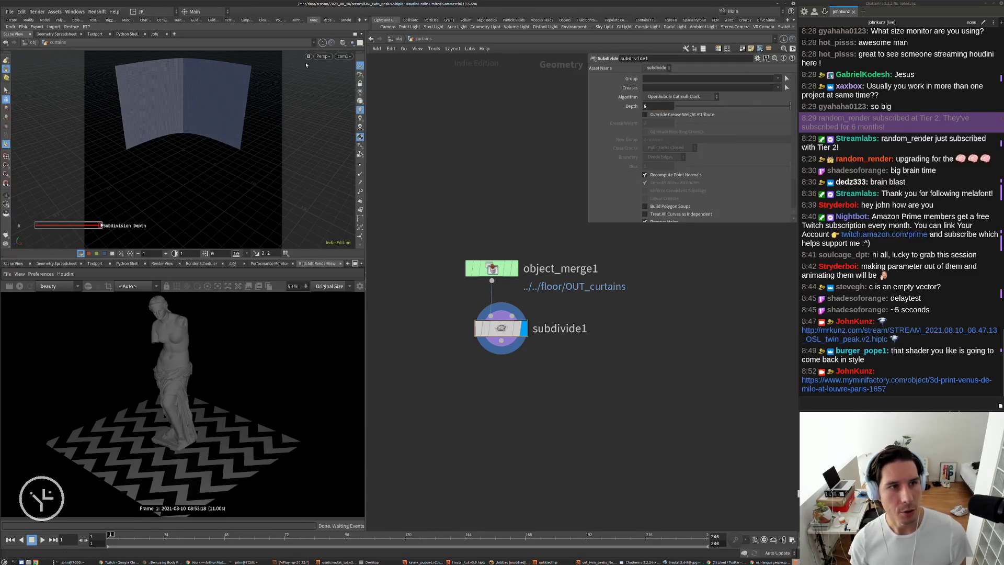
Enable Override Crease Weight Attribute on the Subdivide node and raise the crease weight to about 9.31
drag(292, 115, 191, 139)
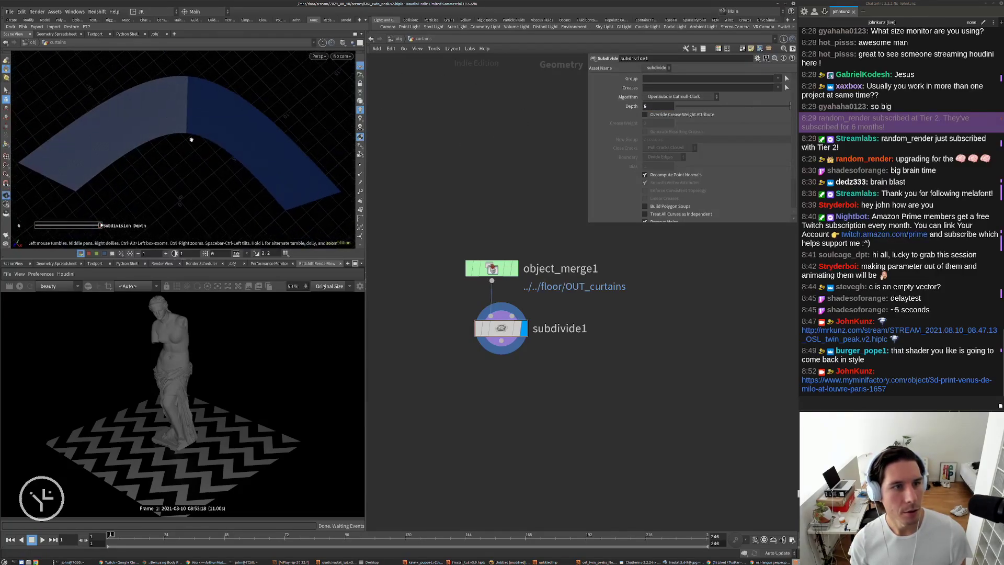
click(681, 115)
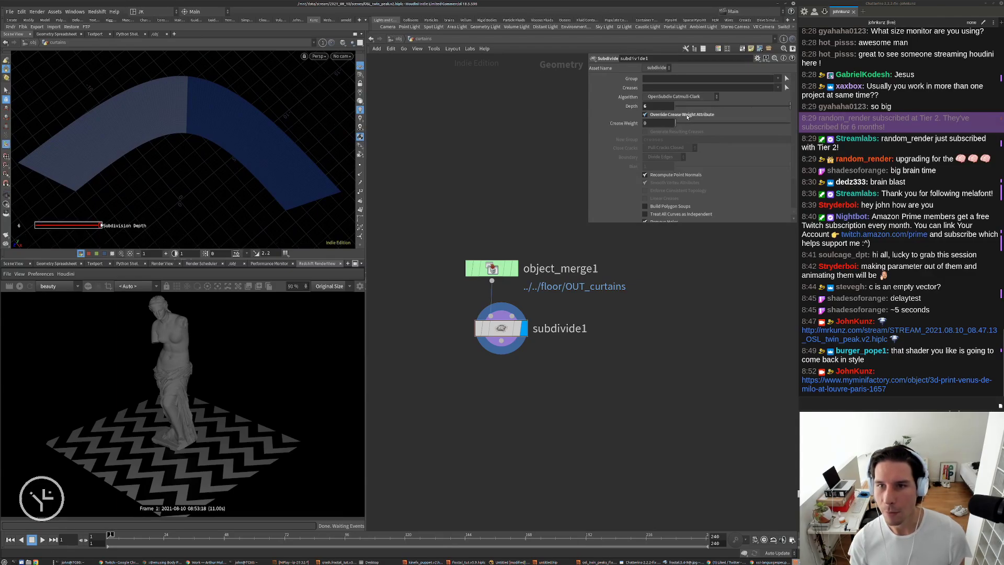
drag(677, 122, 708, 123)
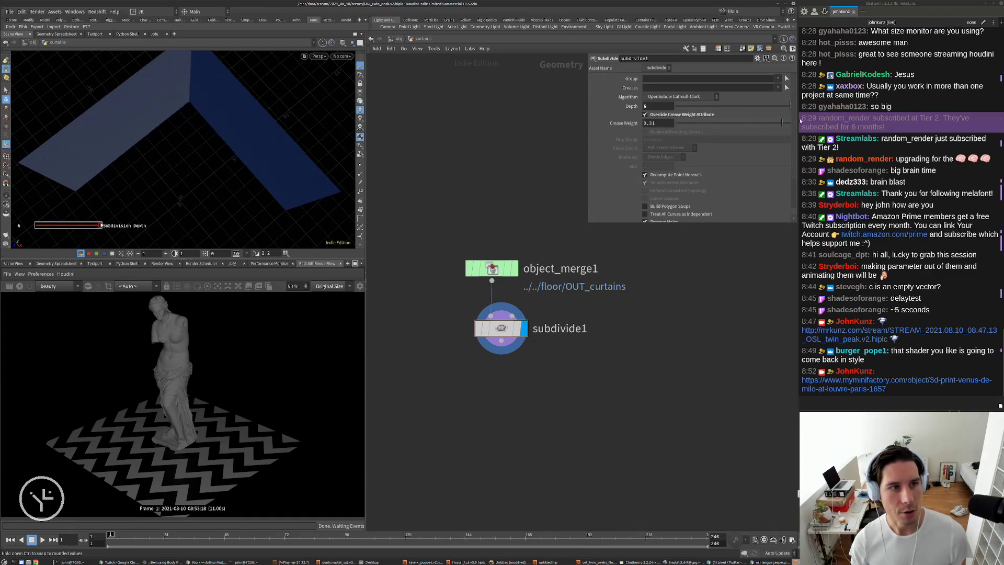
Try a crease weight of 10 on the Subdivide node and turn off Override Crease Weight Attribute
drag(800, 120, 894, 117)
alt+drag(277, 167, 260, 162)
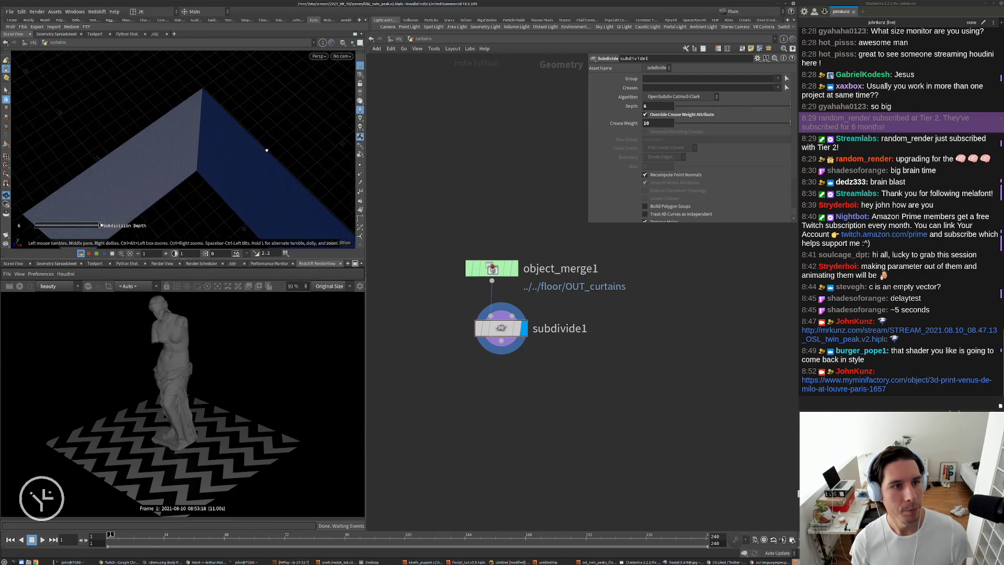
click(673, 116)
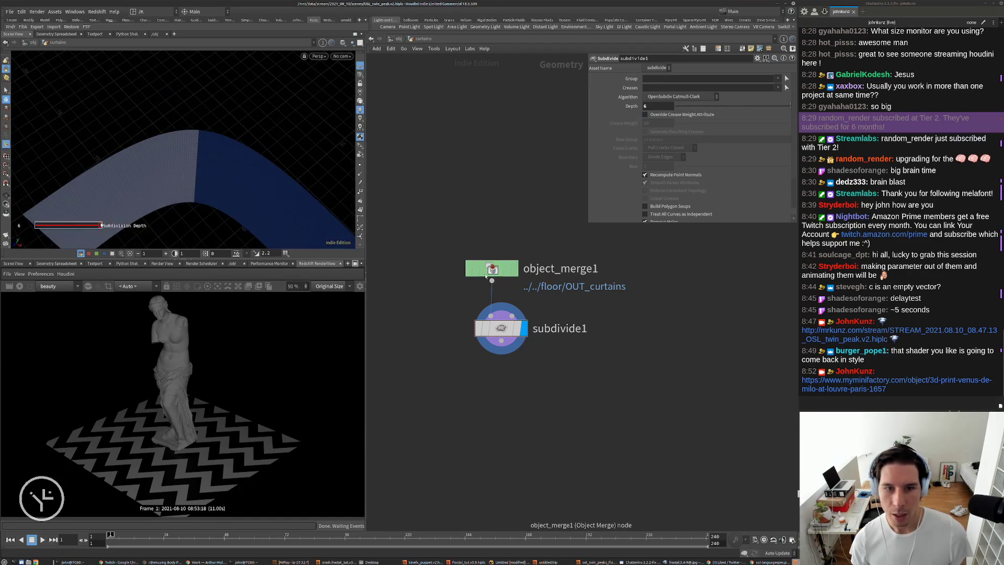
Insert a Unique Points node between the Object Merge and Subdivide nodes
key(l)
key(Tab)
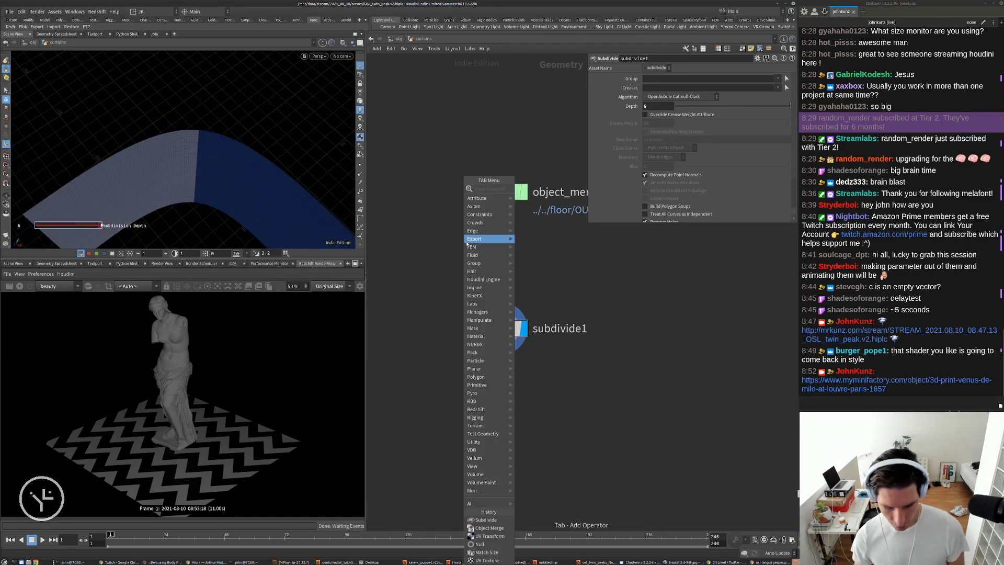
text(un)
click(541, 204)
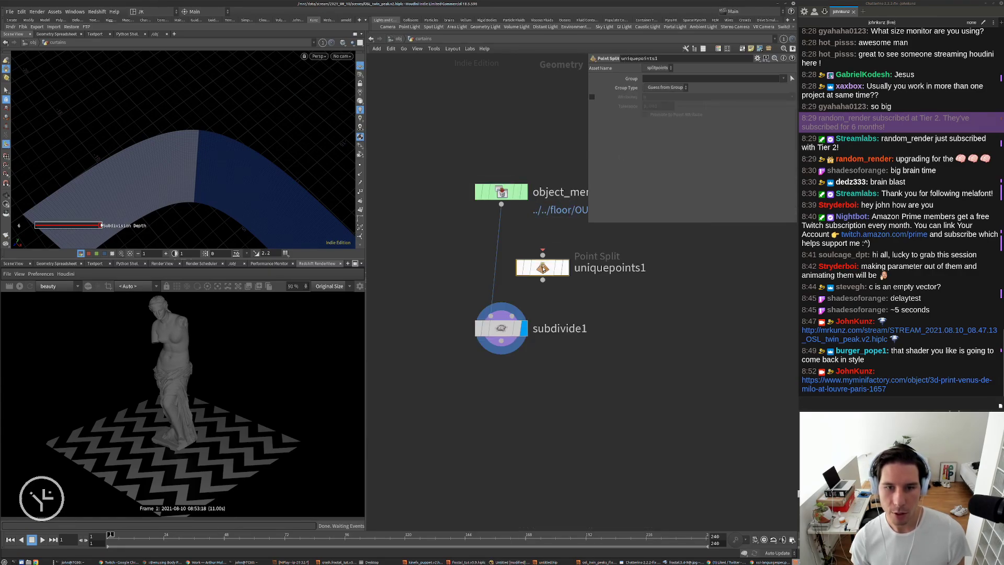
click(501, 251)
Compare the wall corner with the Unique Points node bypassed and active, and before and after the Subdivide node
click(477, 251)
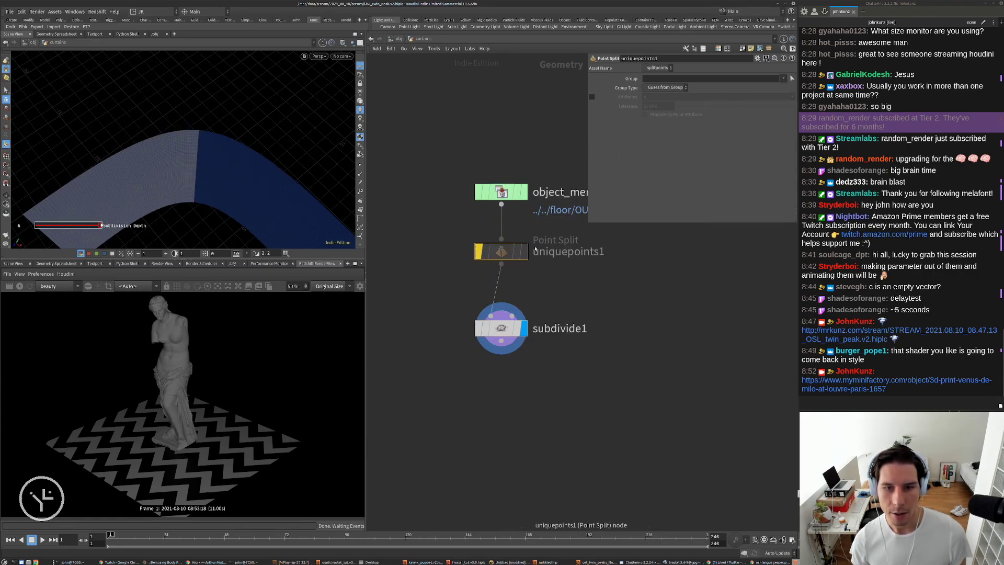
click(477, 251)
alt+drag(209, 112, 199, 81)
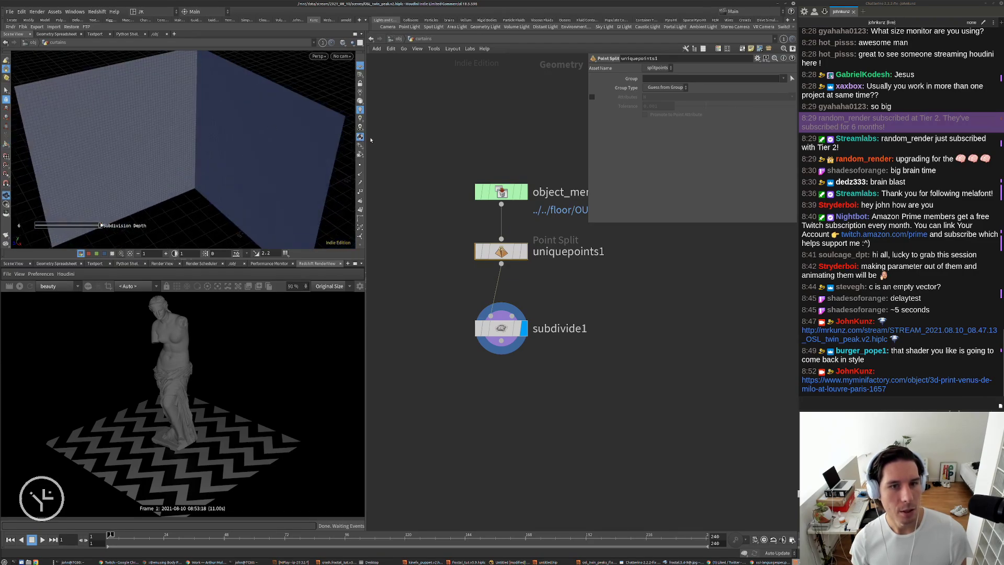
click(524, 250)
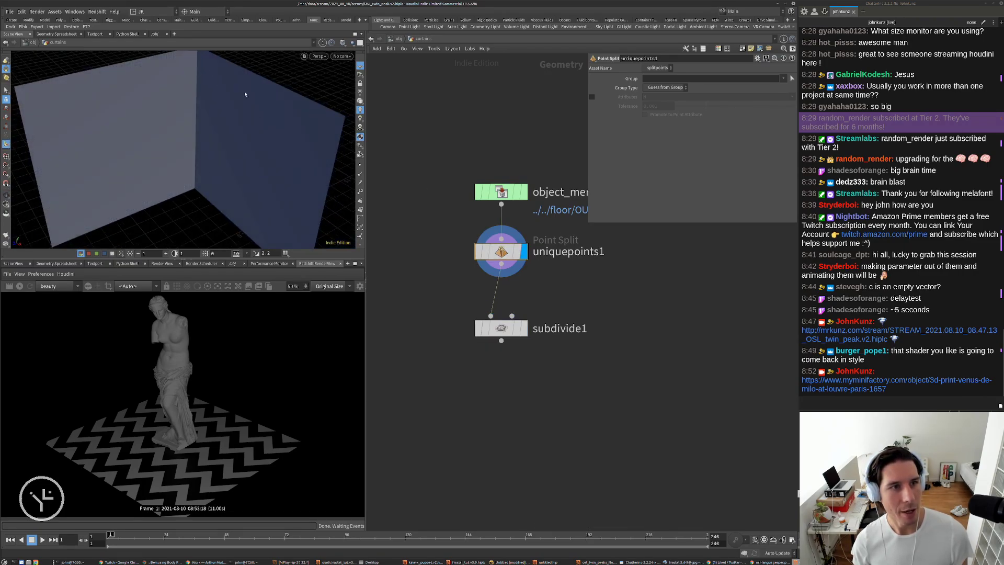
alt+drag(245, 94, 238, 88)
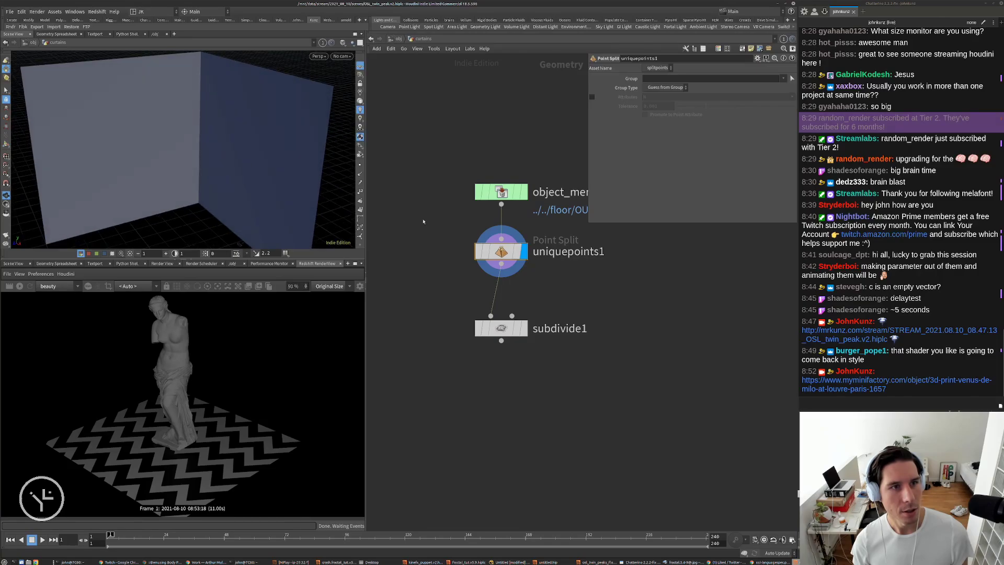
click(525, 328)
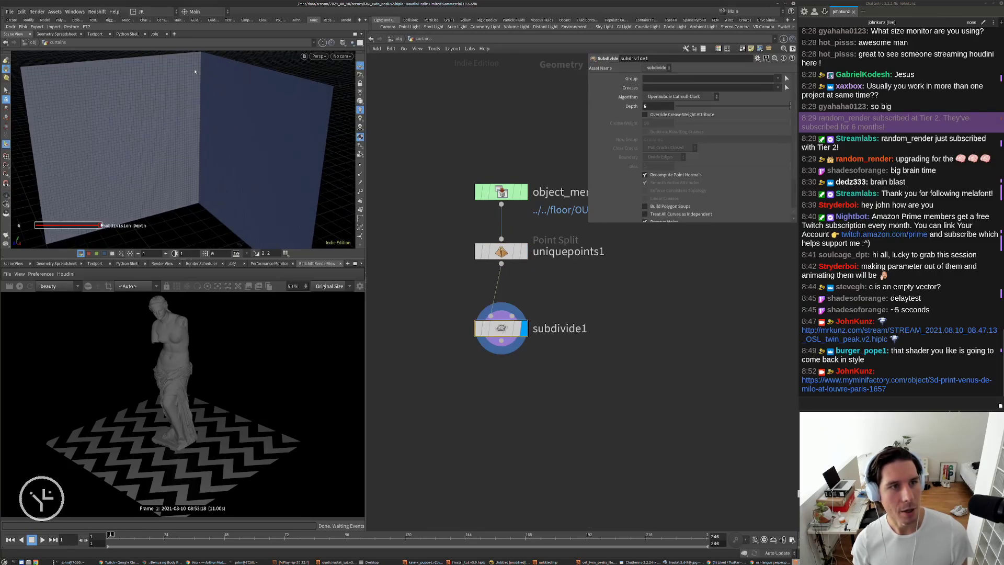
drag(195, 72, 223, 109)
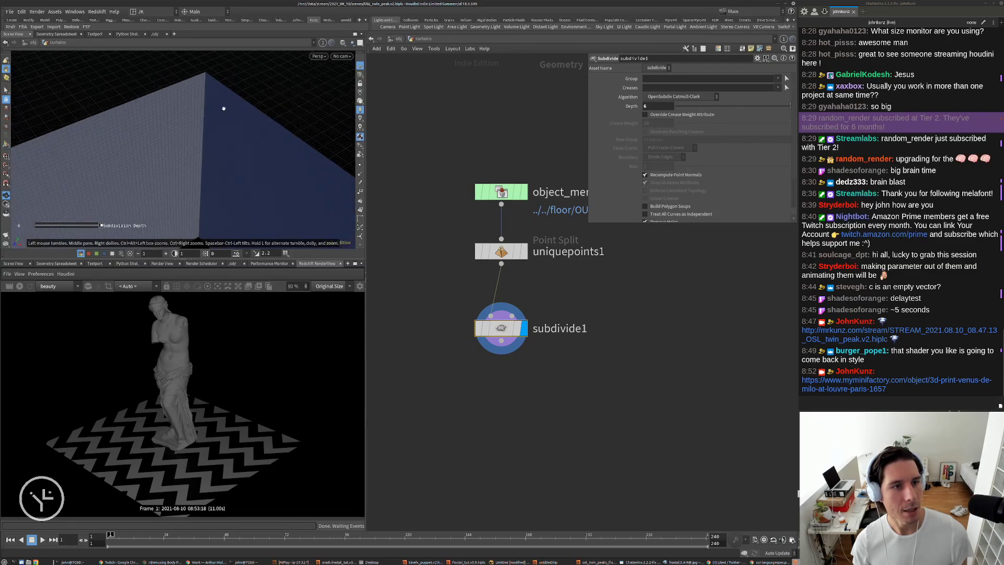
Add an Attribute Noise node below Subdivide, connect it and make it the displayed output
middle_drag(658, 353, 653, 322)
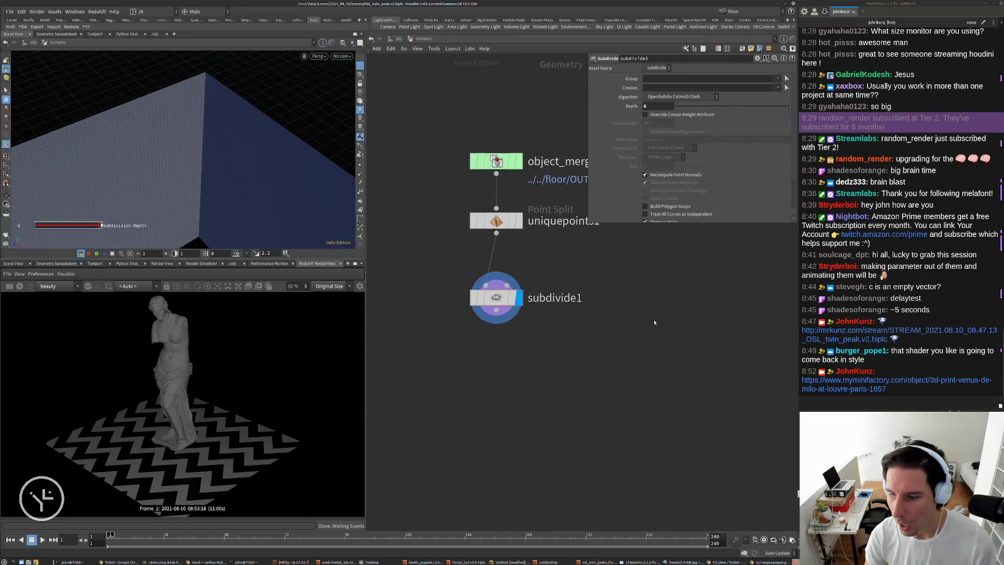
key(Tab)
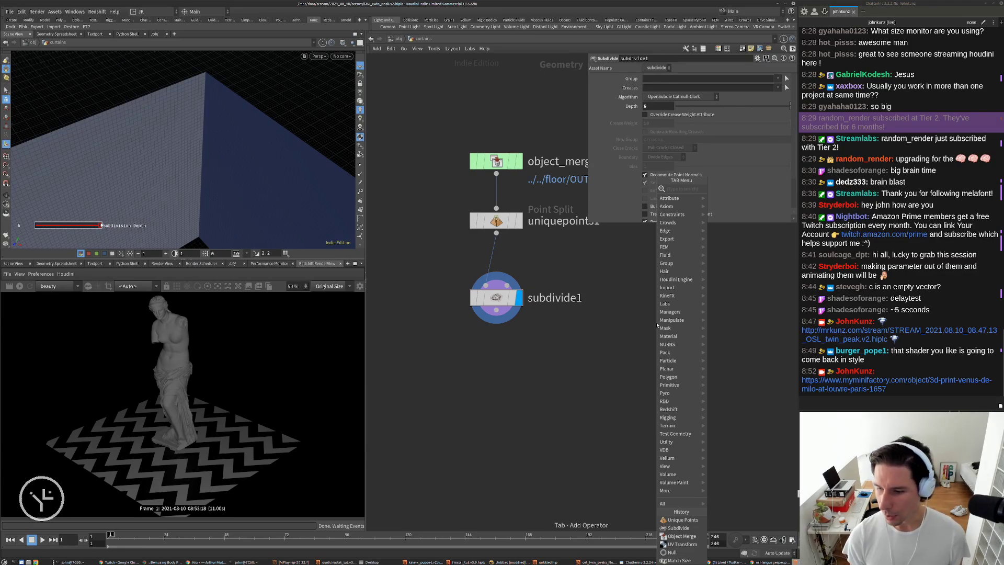
text(noi)
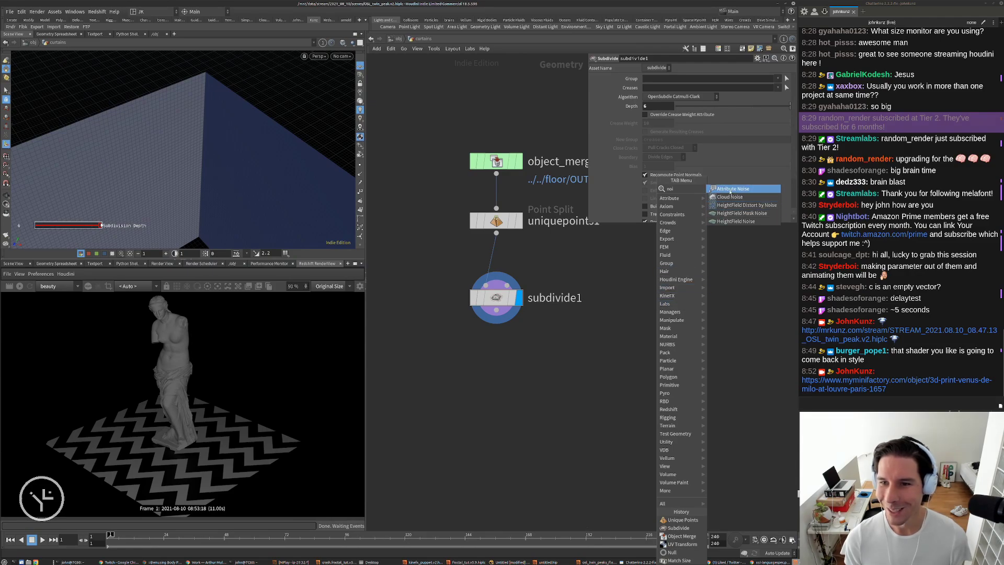
click(732, 189)
click(523, 355)
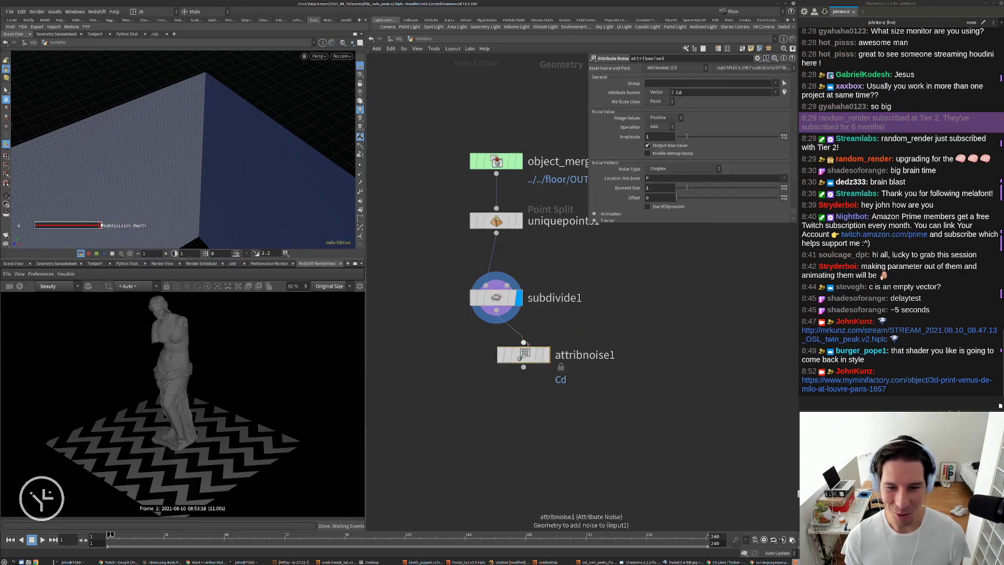
drag(519, 357, 493, 361)
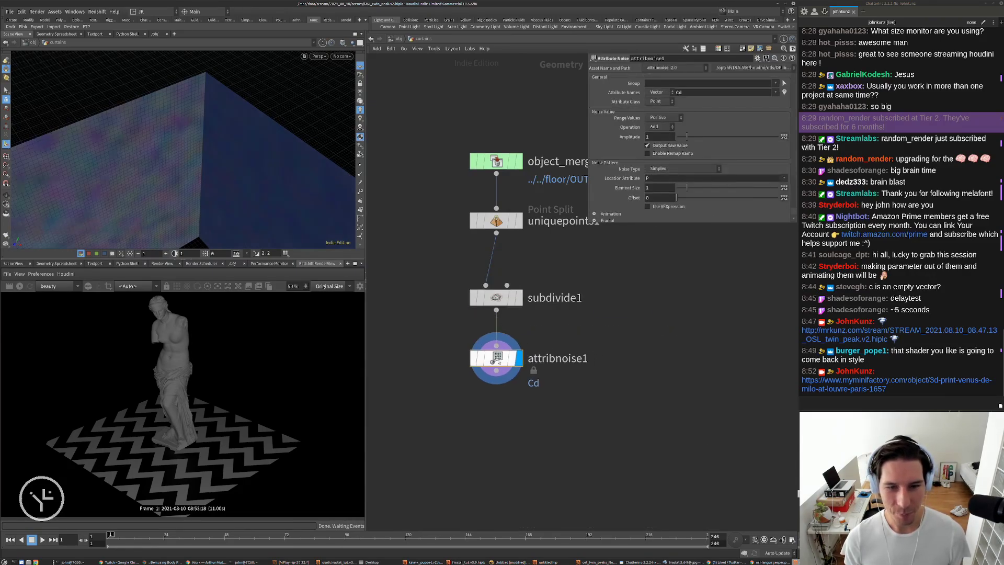
key(g)
drag(227, 154, 272, 118)
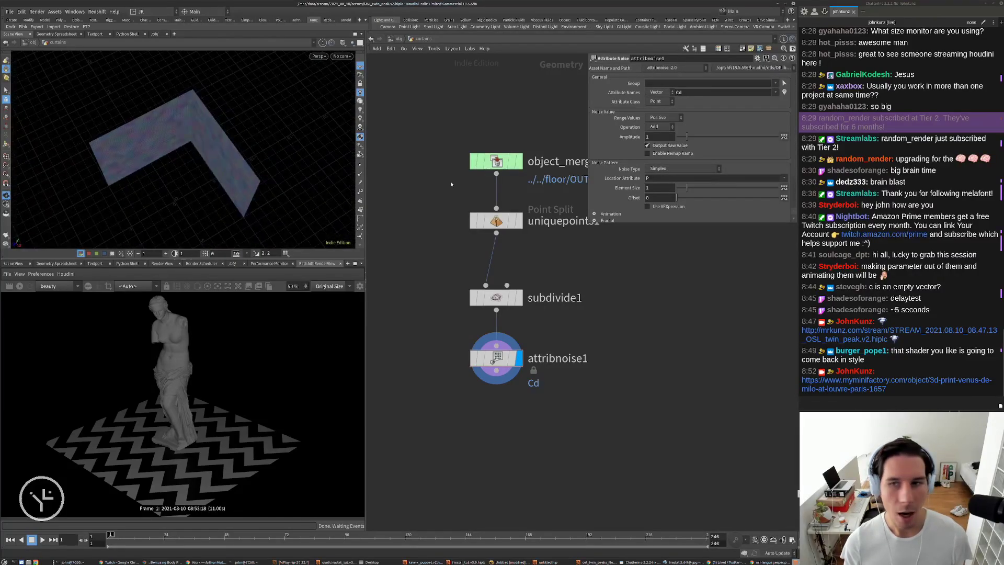
Set the noise's attribute name to P and its Range Values to Zero Centered
double_click(688, 92)
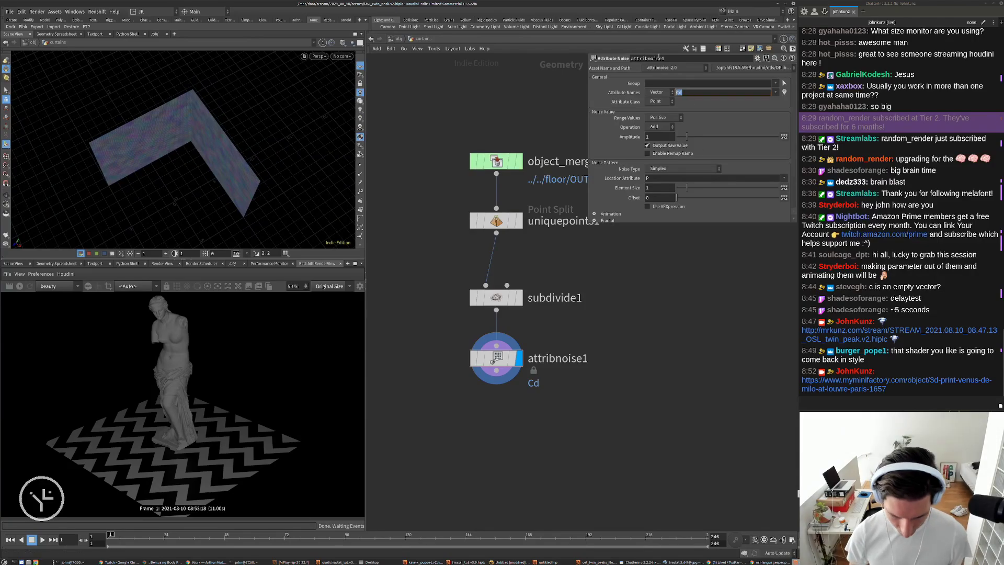
text(P)
key(Return)
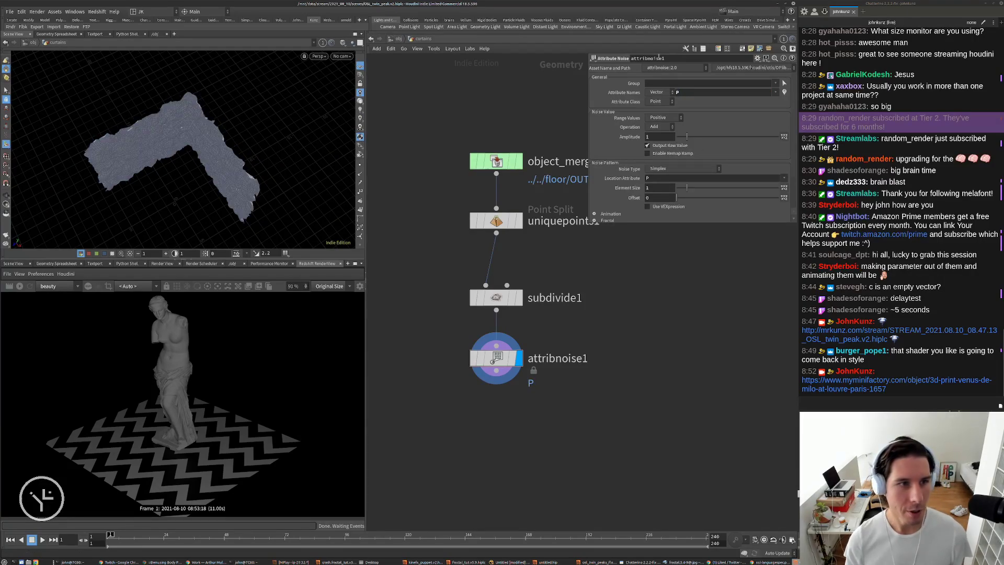
drag(167, 145, 188, 131)
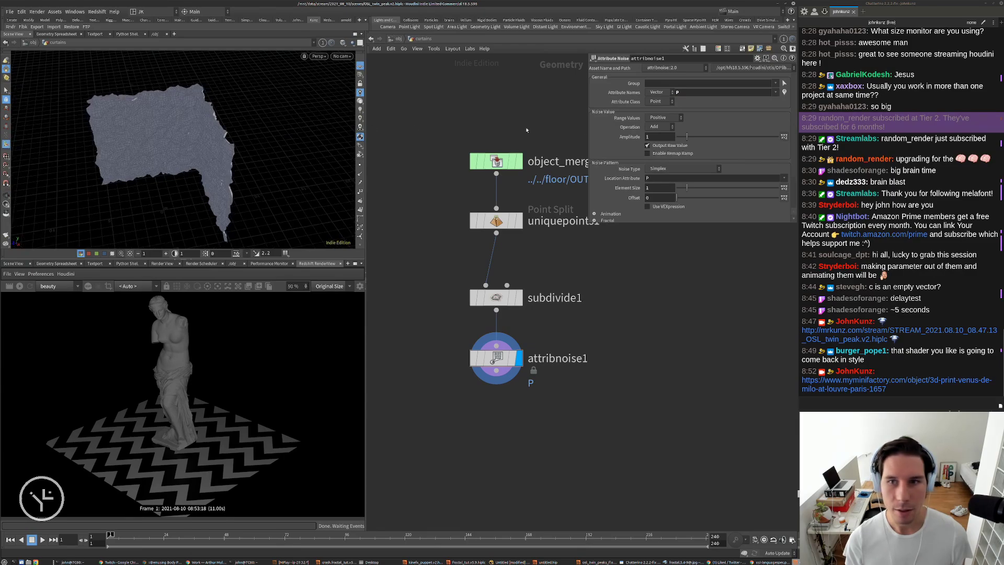
click(657, 118)
click(663, 130)
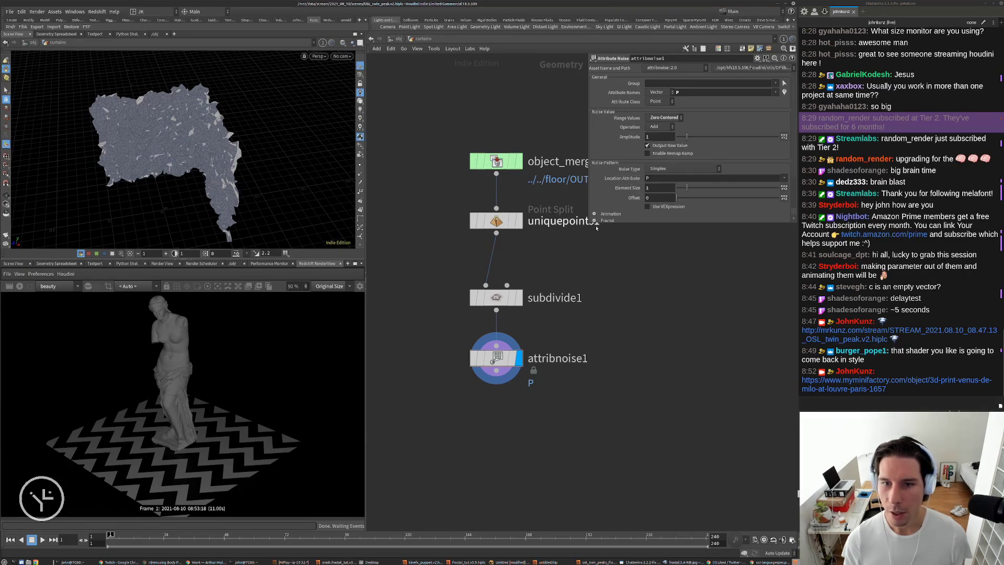
Enlarge the parameter pane and set the noise's second Element Scale value to 15 for vertical curtain folds
drag(589, 224, 569, 315)
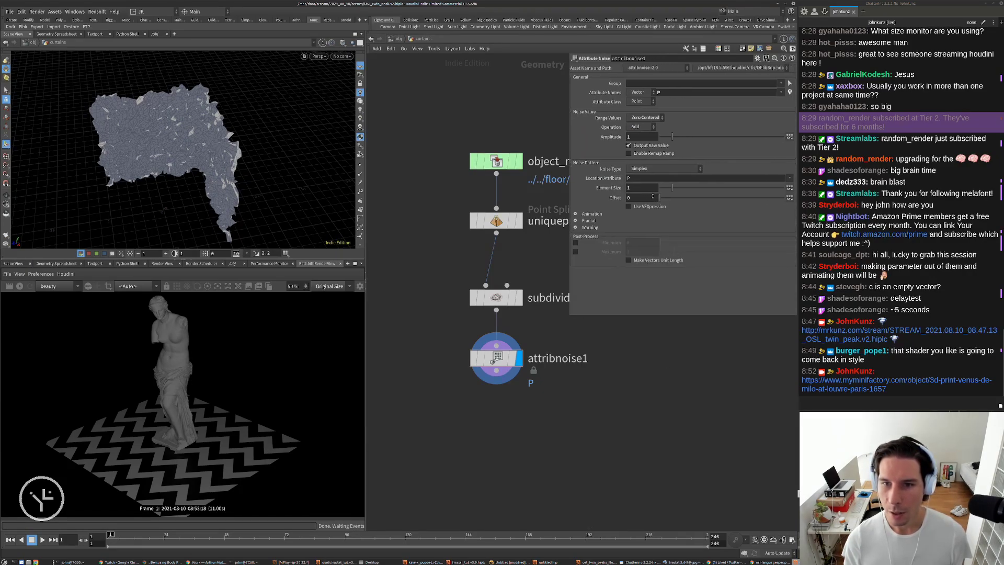
click(789, 187)
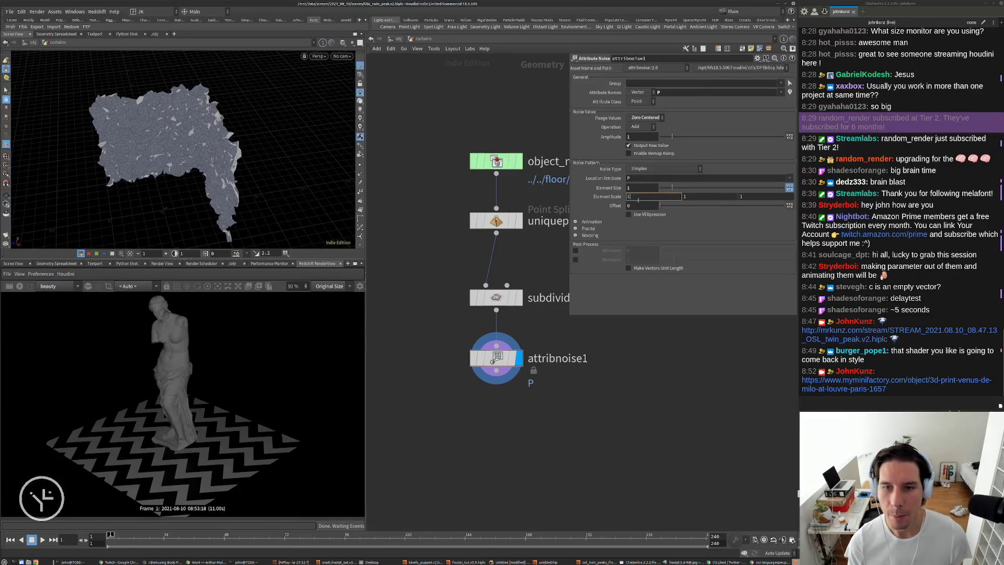
click(689, 196)
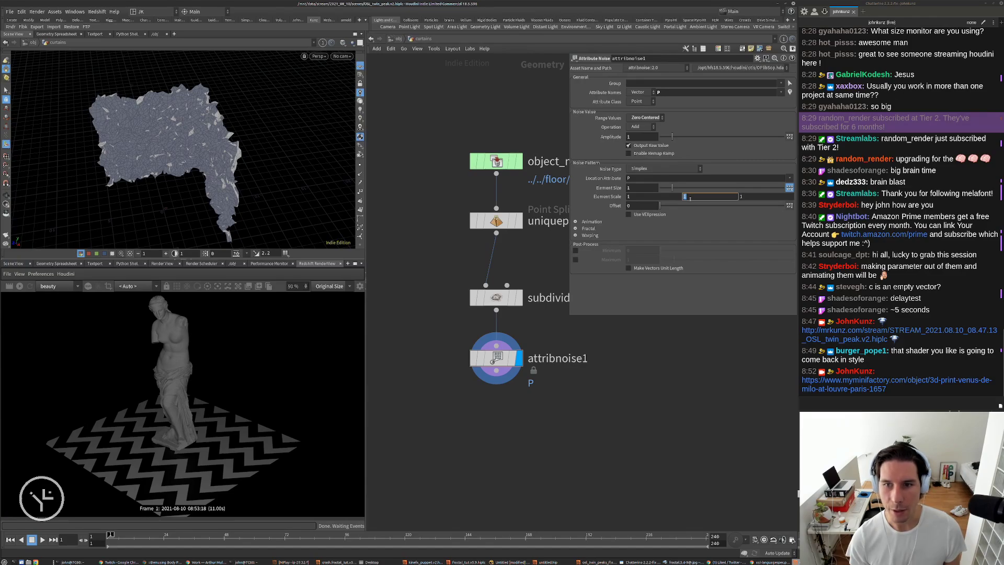
text(15)
key(Return)
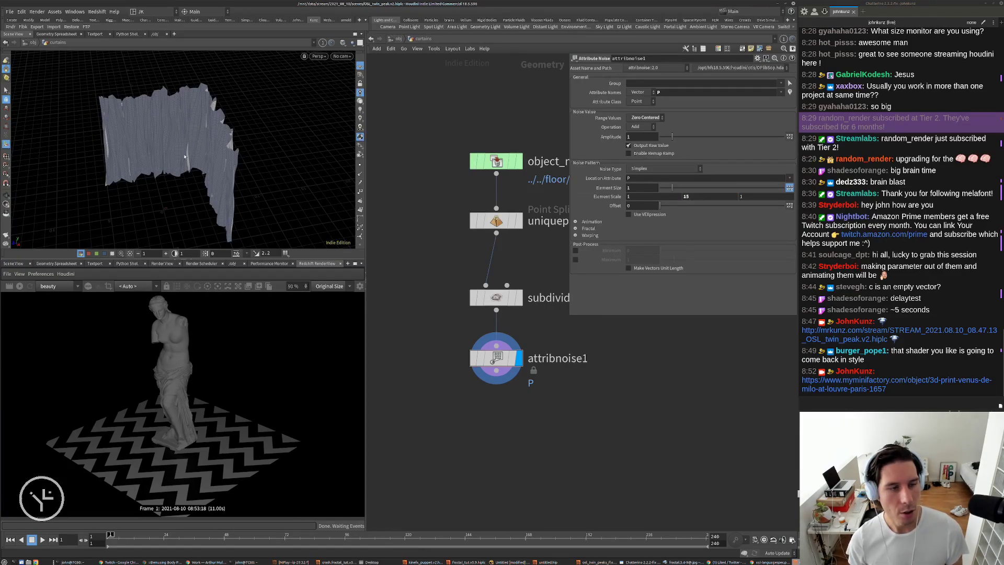
drag(204, 129, 234, 158)
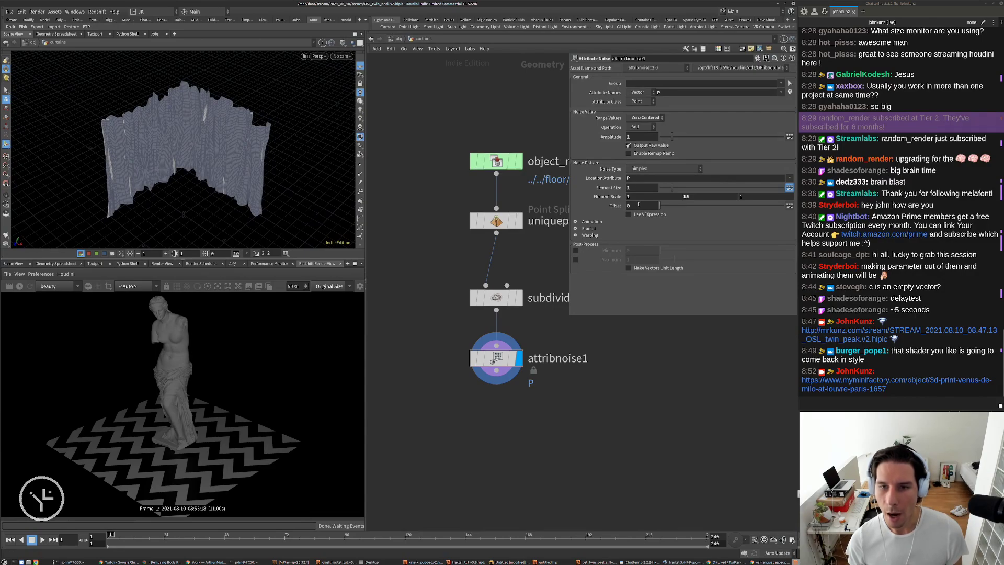
Expand the Fractal settings of the noise and set Roughness to 0.425
click(575, 228)
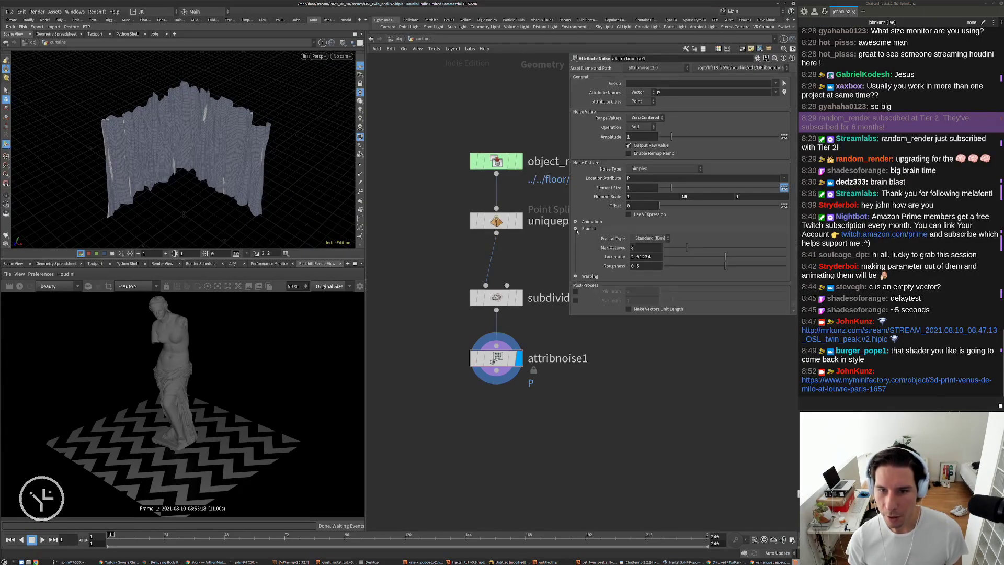
drag(724, 267, 720, 266)
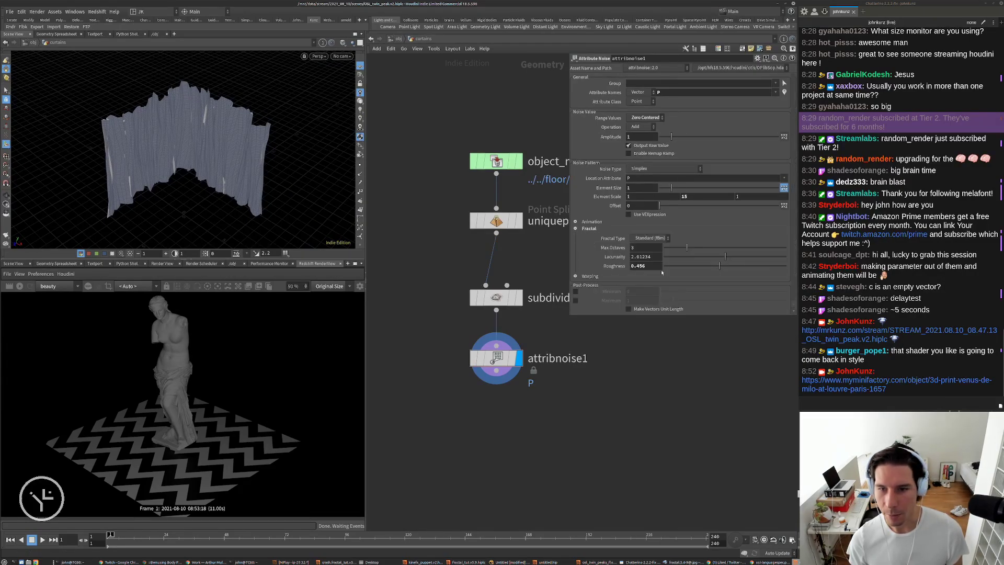
text(25)
key(Return)
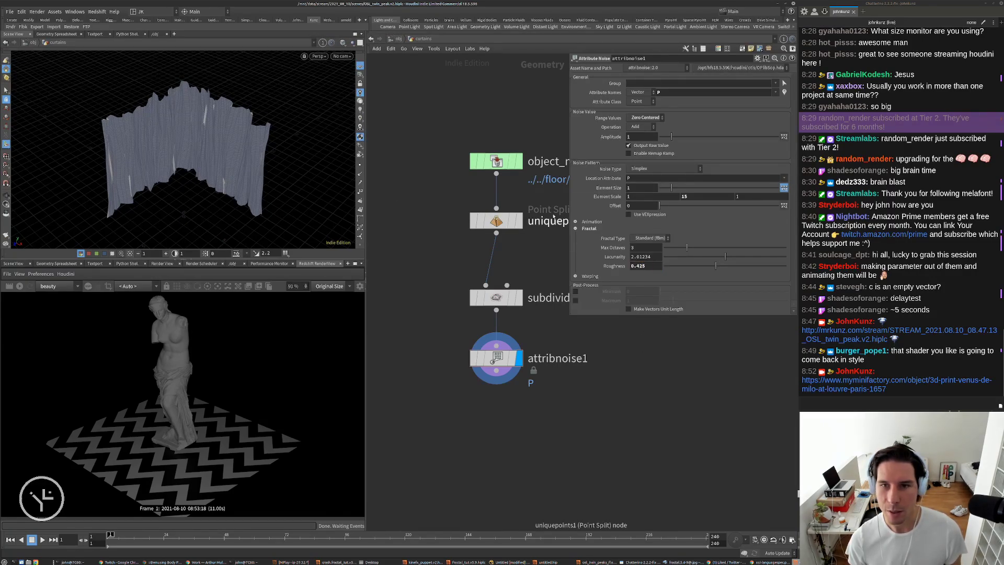
Set the noise amplitude to 0.35 and check the curtain folds with the noise bypassed and active
drag(672, 137, 662, 137)
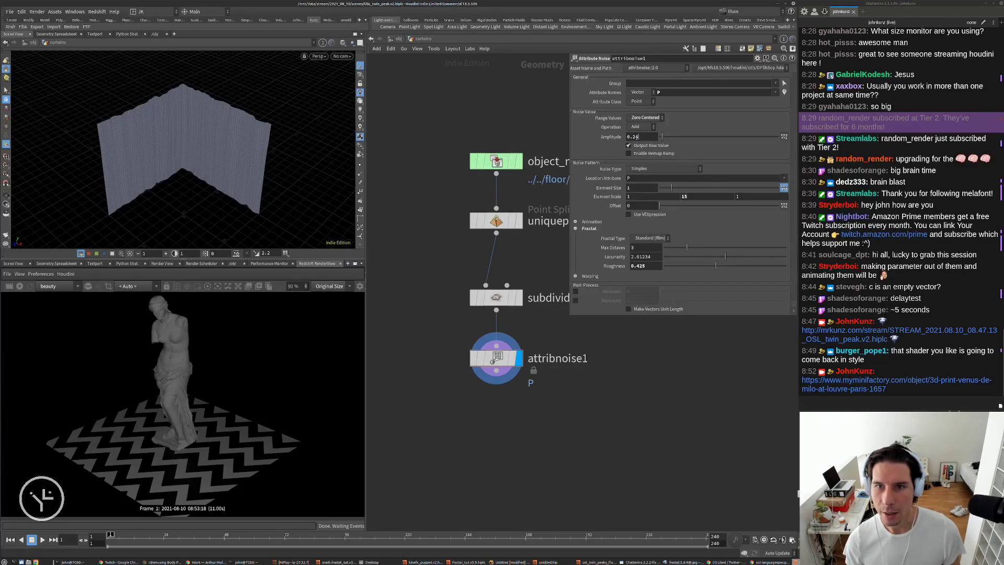
text(35)
key(Return)
drag(135, 165, 209, 128)
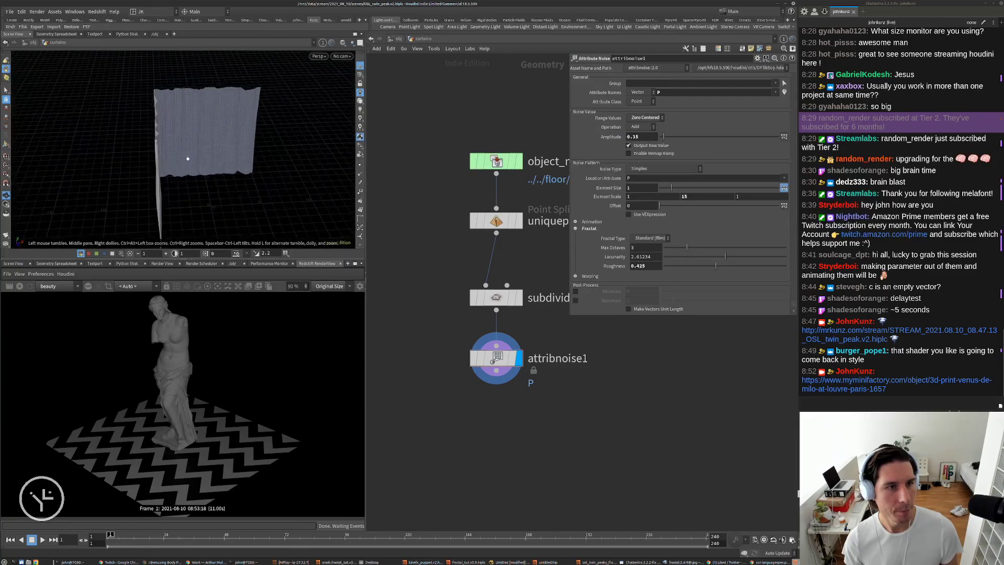
click(473, 359)
click(472, 360)
drag(276, 190, 184, 161)
Look through cam1, go up to the object level and start the Redshift render of the whole scene
click(341, 56)
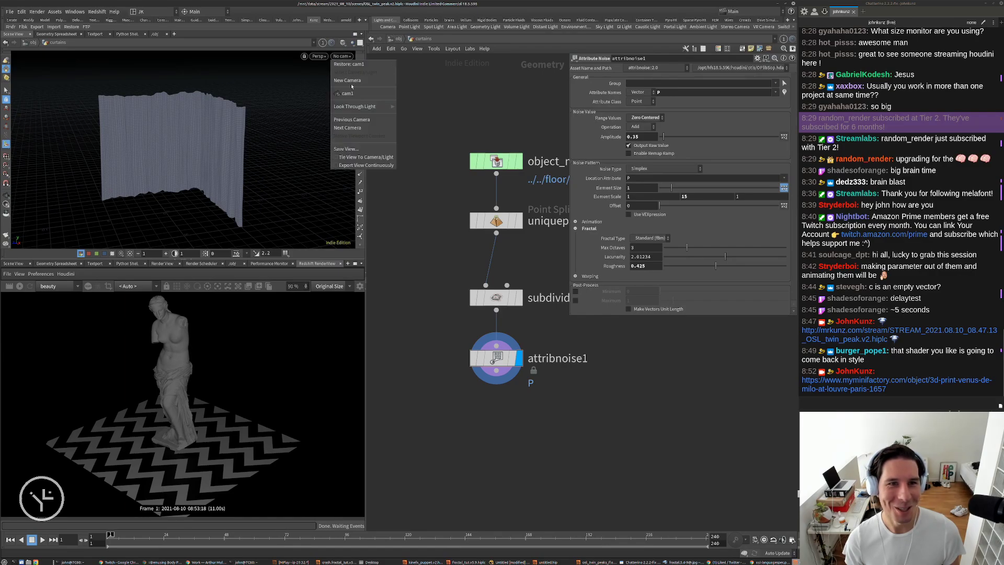
click(361, 91)
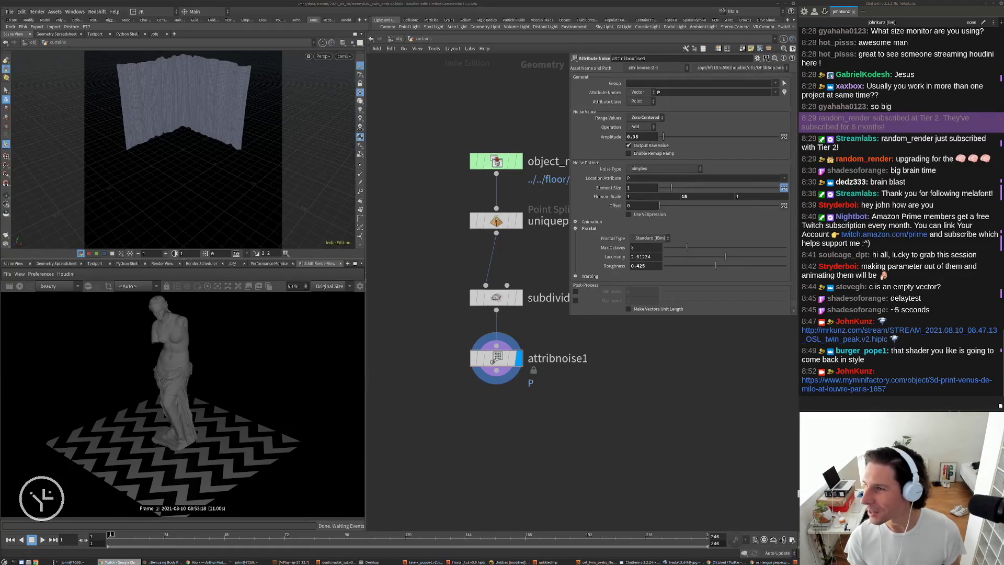
middle_drag(428, 267, 422, 255)
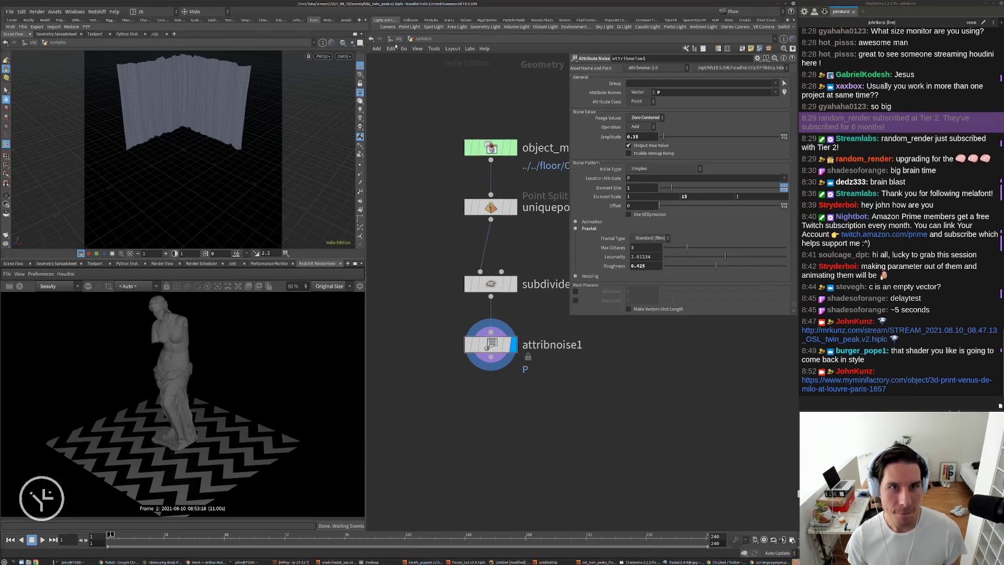
key(u)
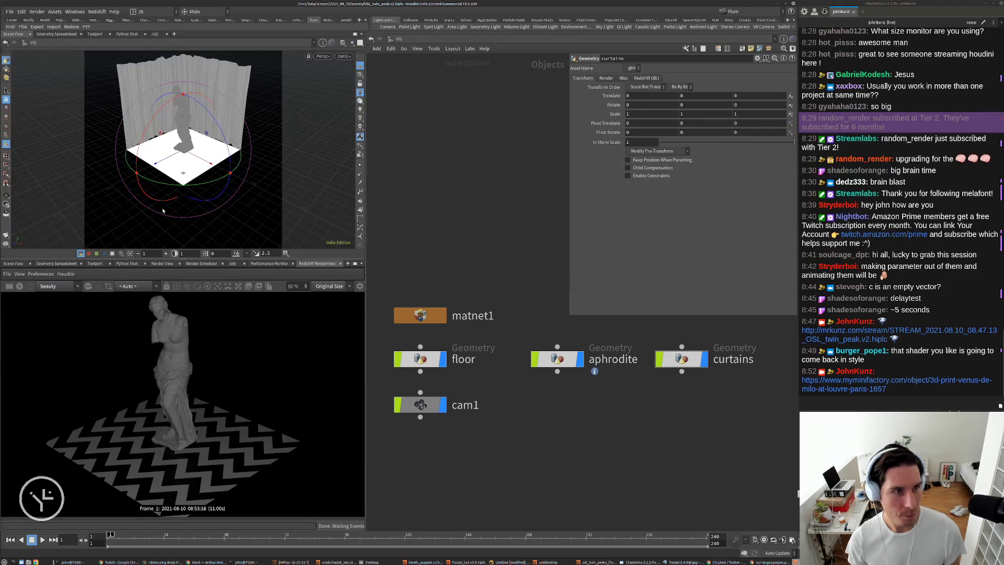
click(7, 91)
click(20, 286)
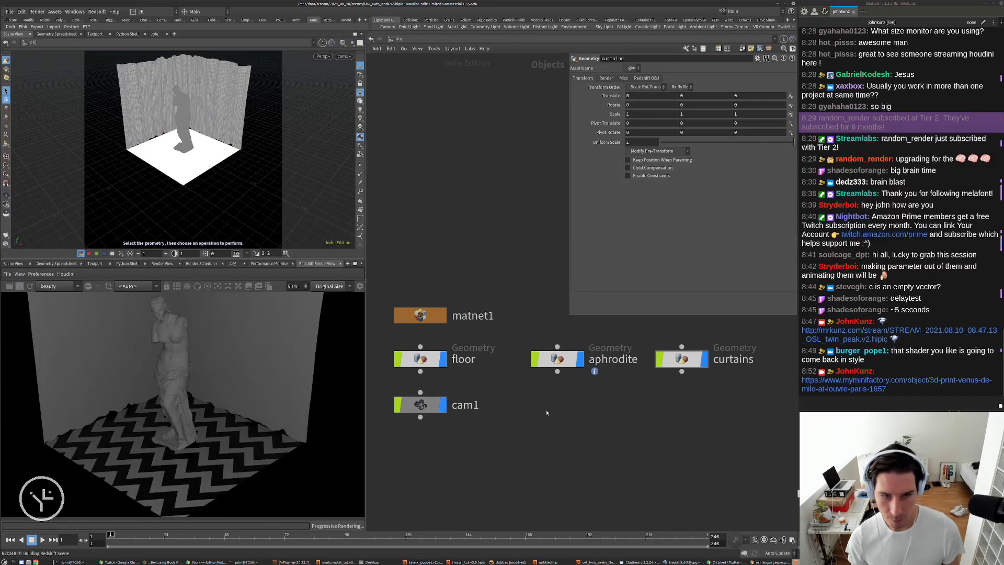
Inside the curtains object, append a Normal node to the attribute noise, display its result and align it below the noise node
scroll(194, 372, down, 2)
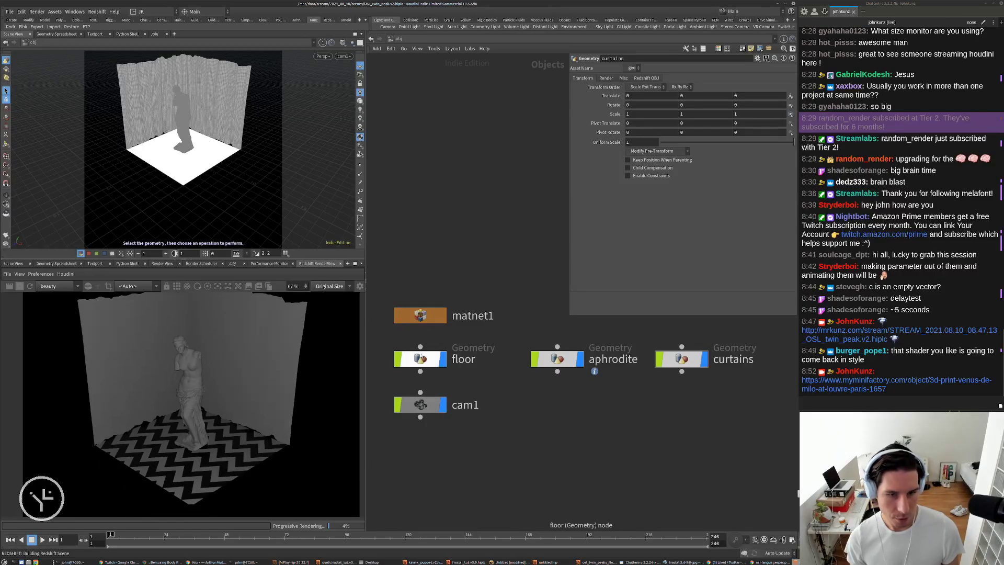
double_click(689, 359)
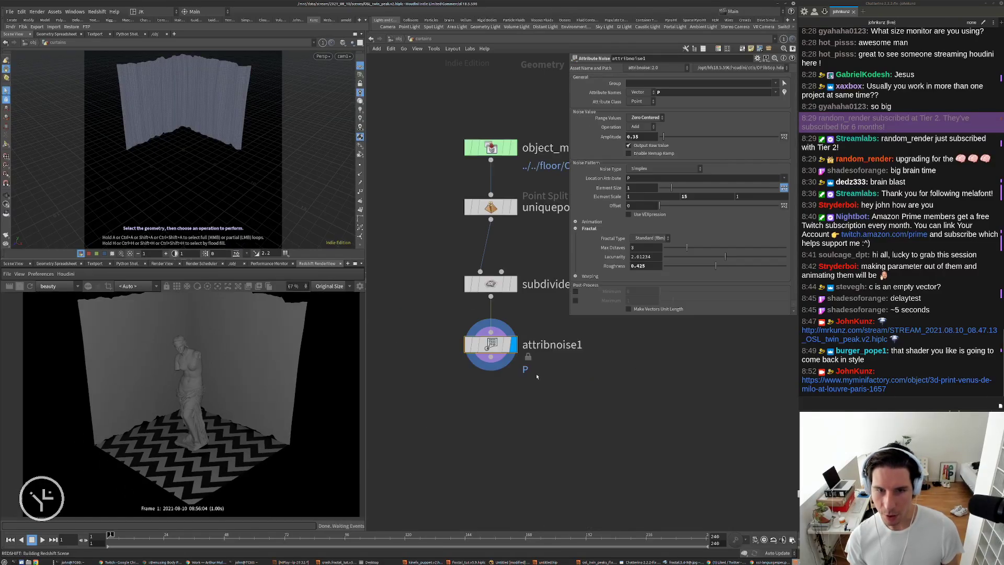
key(Tab)
text(normal)
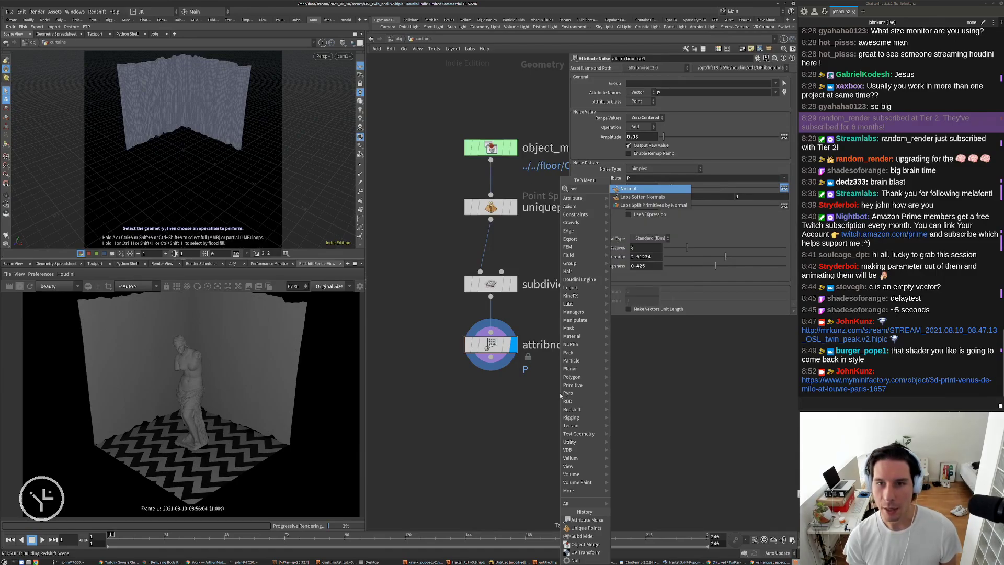
key(Return)
click(559, 395)
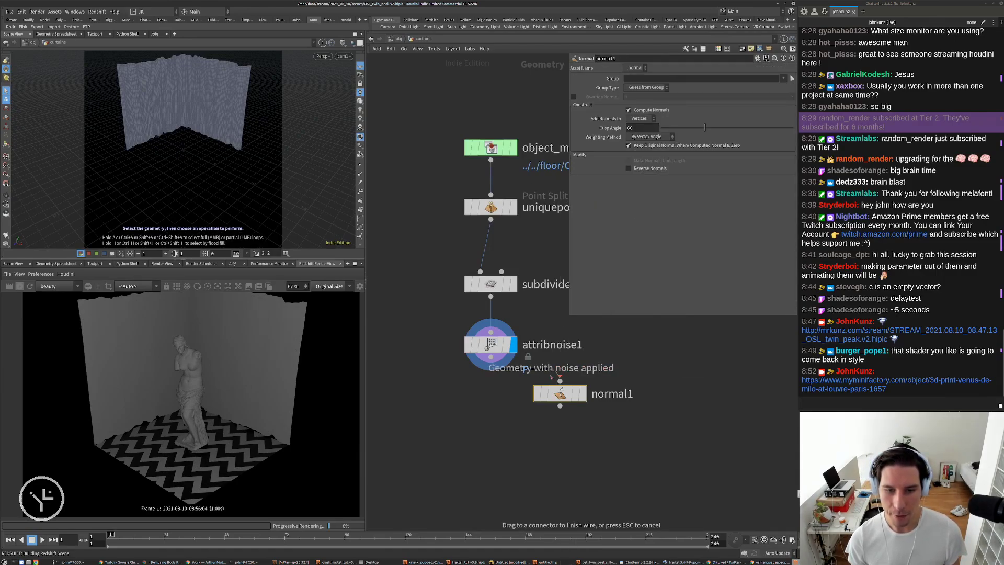
click(583, 393)
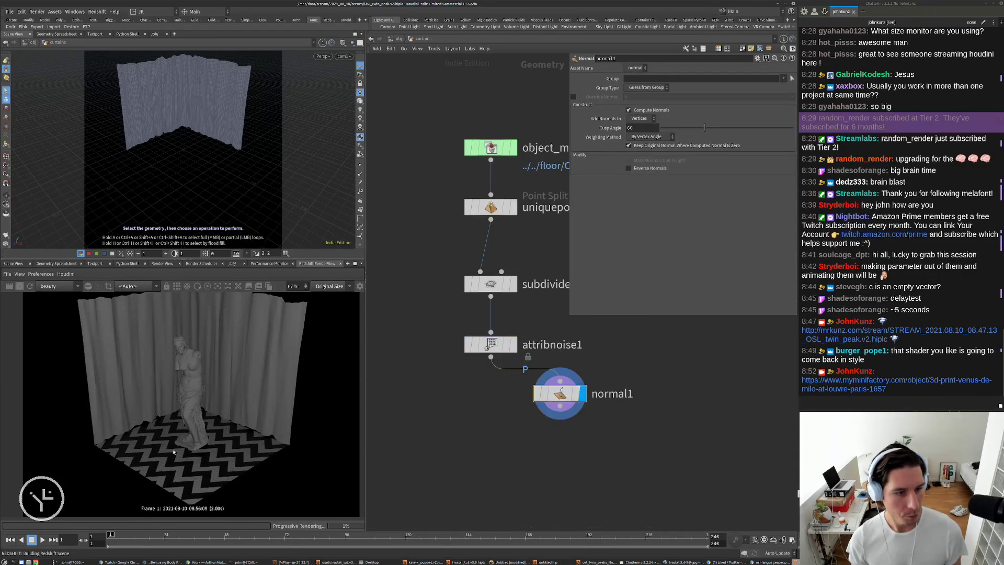
scroll(154, 362, down, 2)
scroll(155, 362, up, 2)
drag(560, 394, 491, 402)
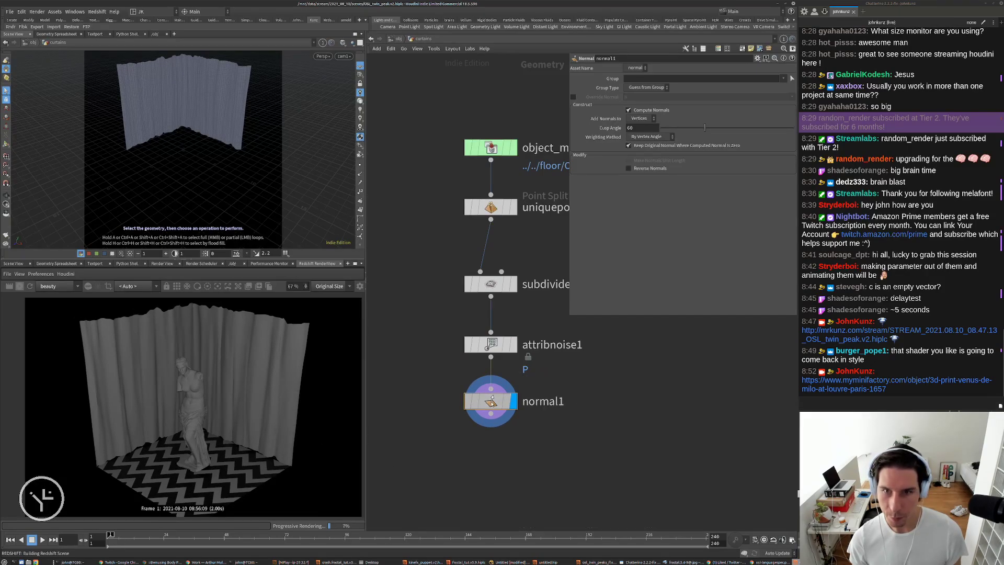
Set the Normal node's Weighting Method to By Face Area and return to the object level
click(646, 136)
click(648, 156)
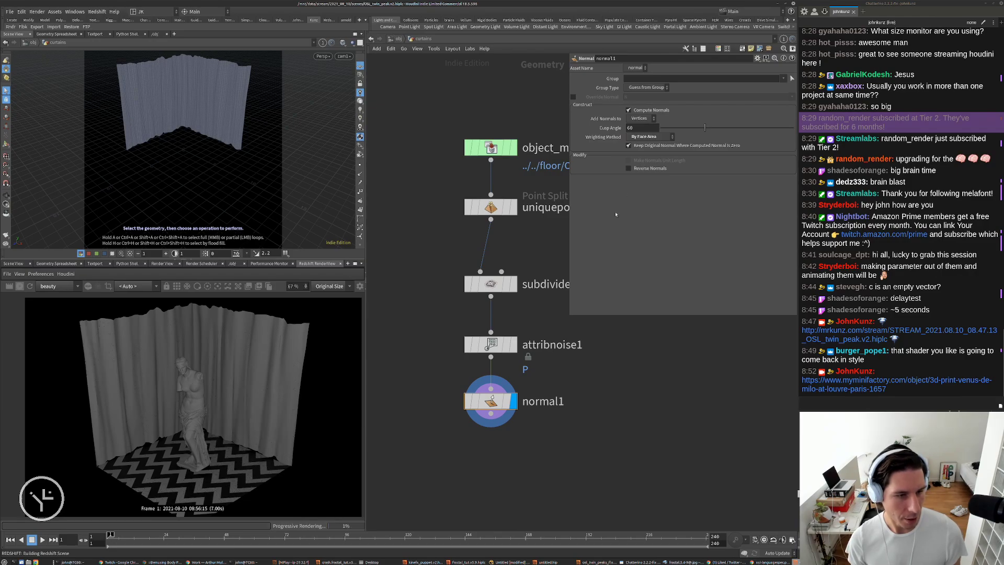
click(398, 39)
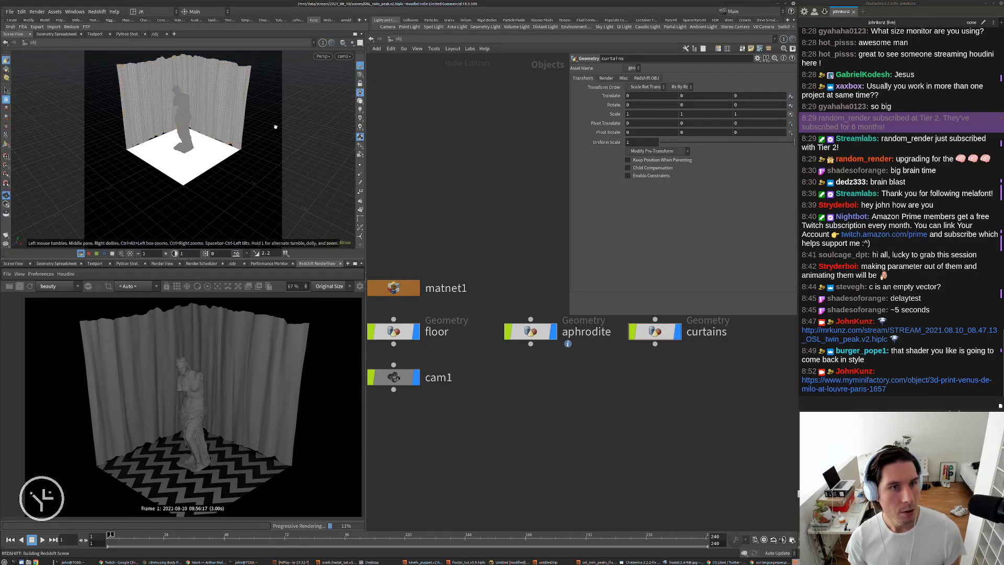
Create a Redshift light from a free high-angle view of the room and fix the render view to /obj/cam1
key(h)
drag(270, 137, 204, 167)
click(329, 20)
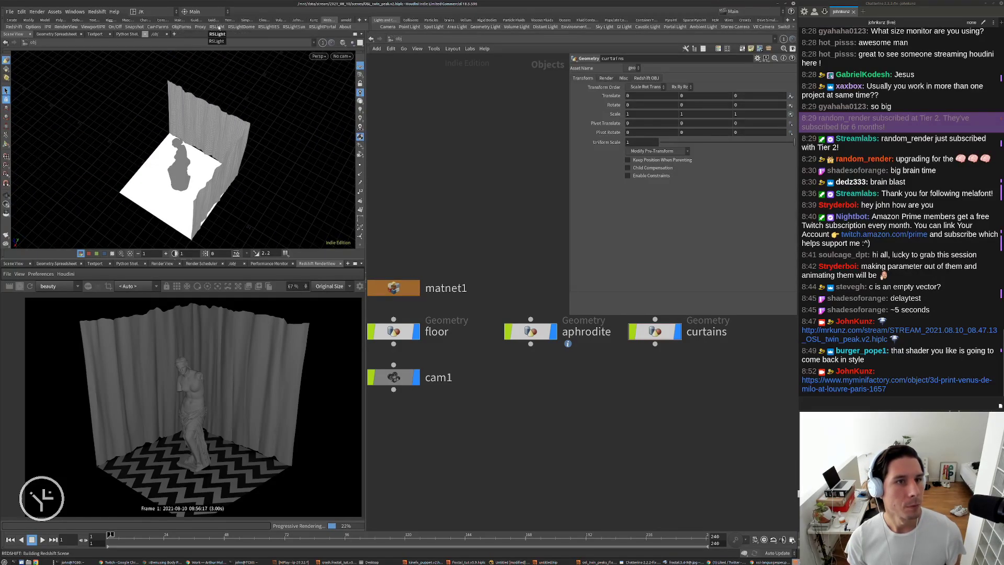
click(217, 27)
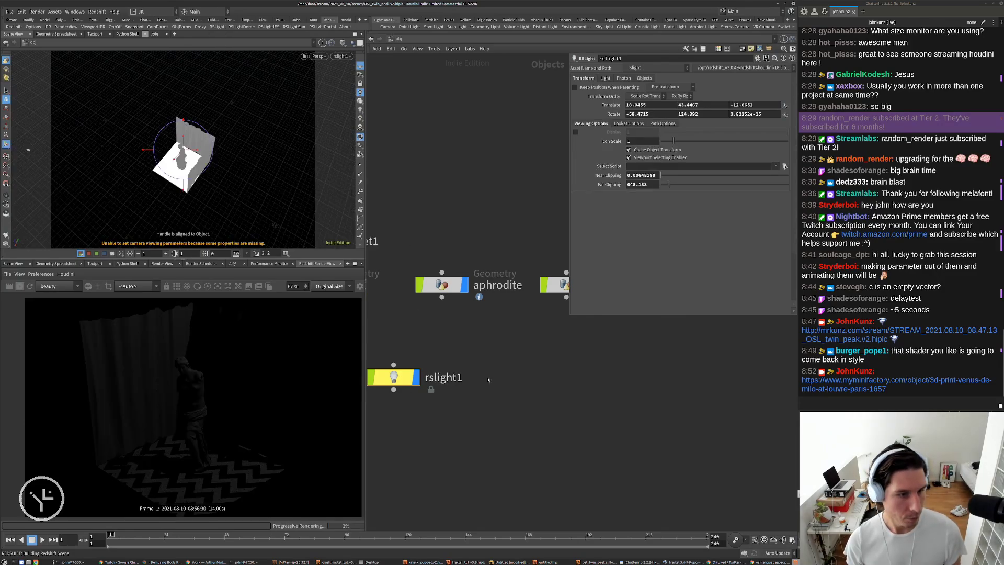
scroll(487, 379, down, 1)
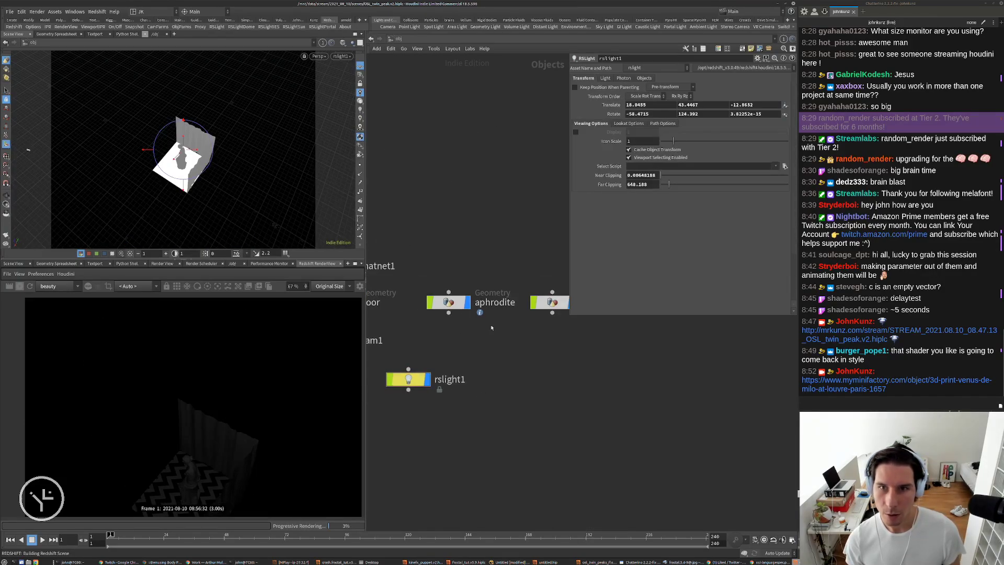
click(139, 287)
click(137, 302)
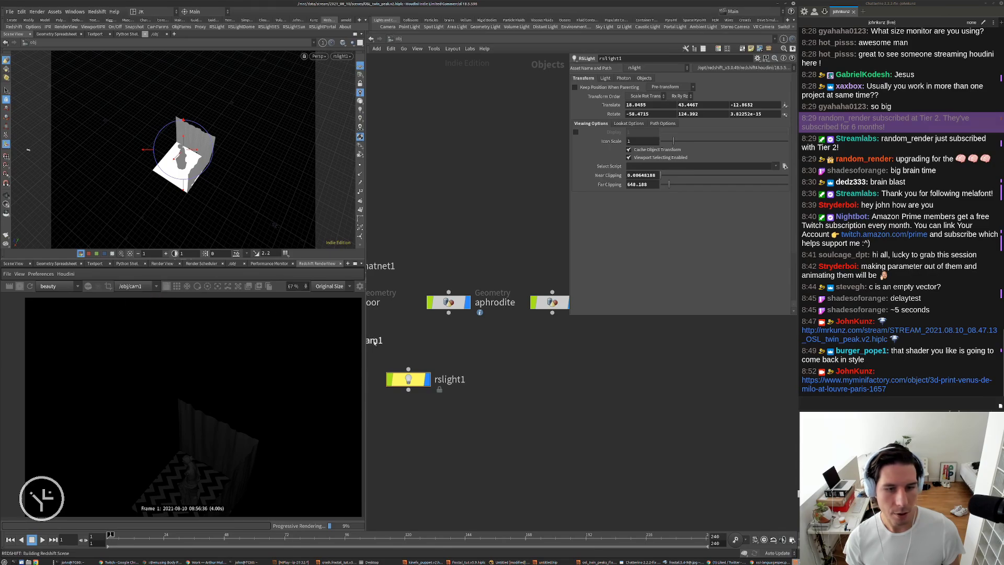
Set the first two Area Size values of the Redshift light to 4 and 4
click(603, 79)
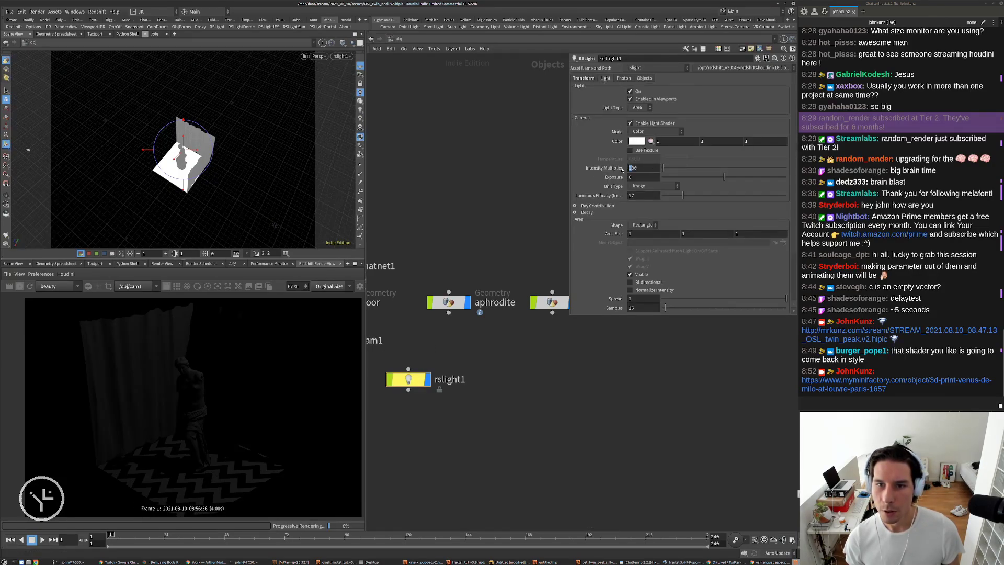
drag(634, 234, 477, 203)
text(4)
key(Tab)
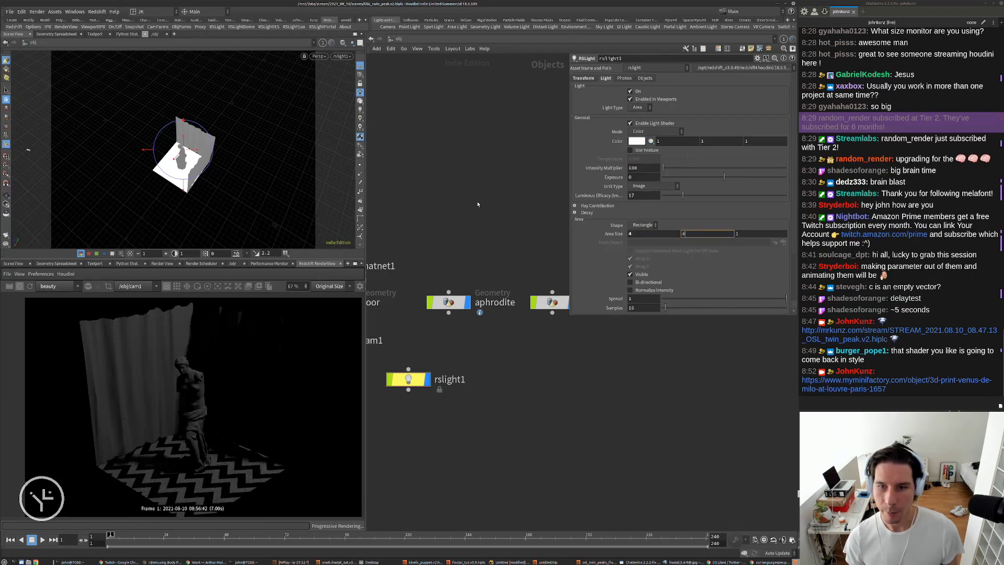
text(4)
key(Return)
Lock the viewport to the light and aim it from above the room's open front corner toward the statue and curtains
click(359, 83)
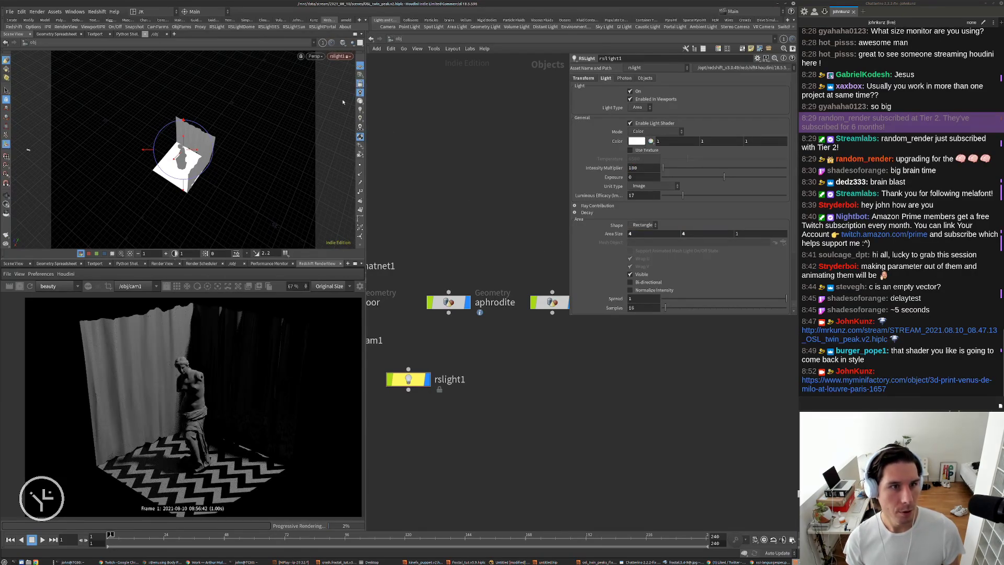
alt+drag(194, 211, 294, 215)
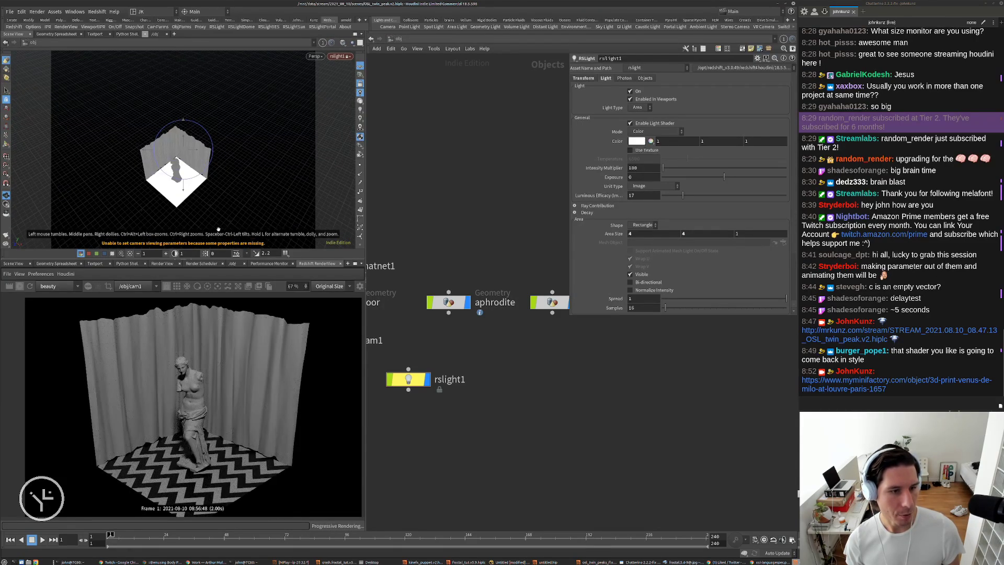
alt+drag(217, 163, 309, 145)
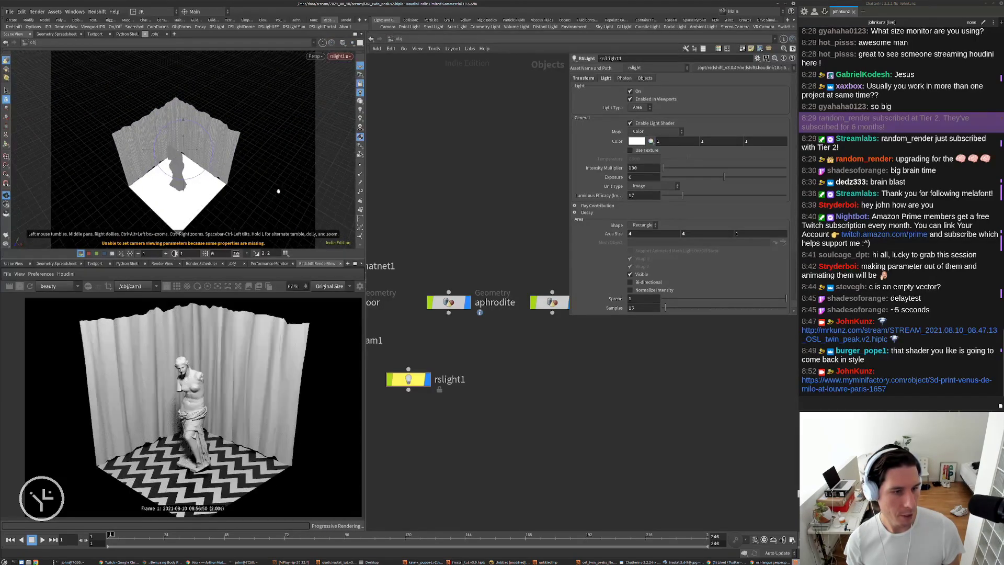
mouse_move(284, 188)
alt+mouse_down()
mouse_move(275, 183)
mouse_move(287, 184)
alt+mouse_up()
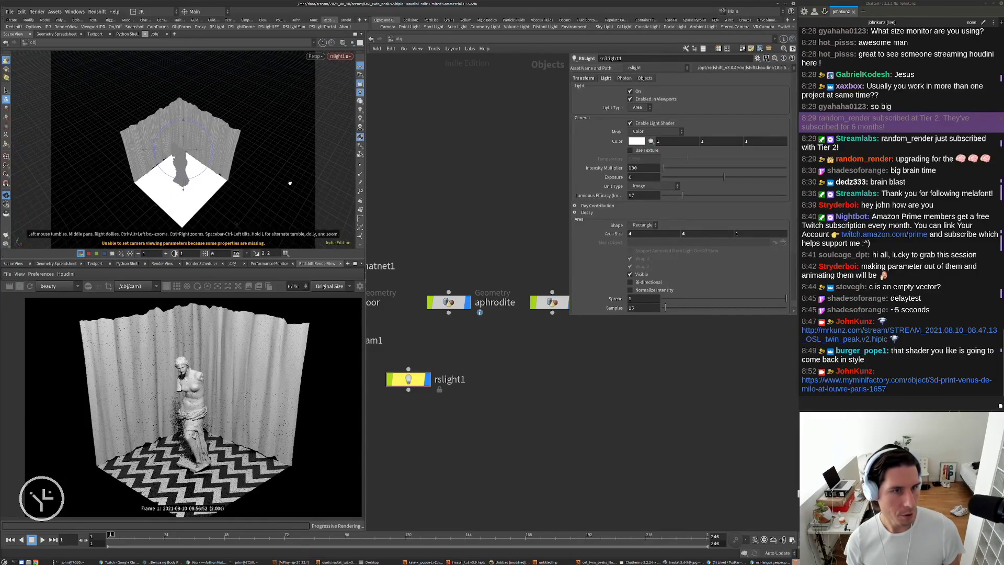
Narrow the light's Spread to 0.149 and set its Intensity Multiplier to 5 after trying 25
scroll(592, 280, down, 2)
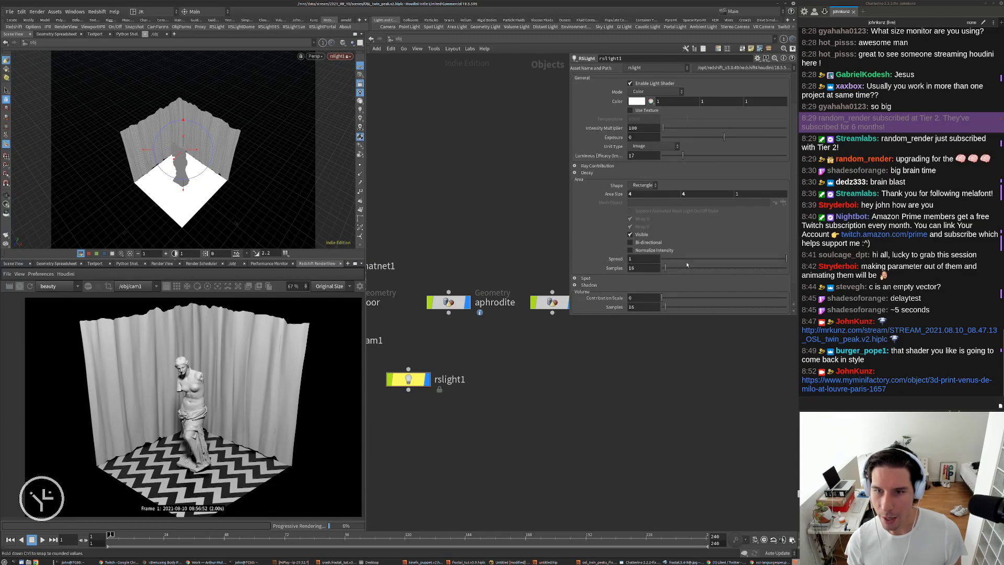
drag(690, 260, 680, 258)
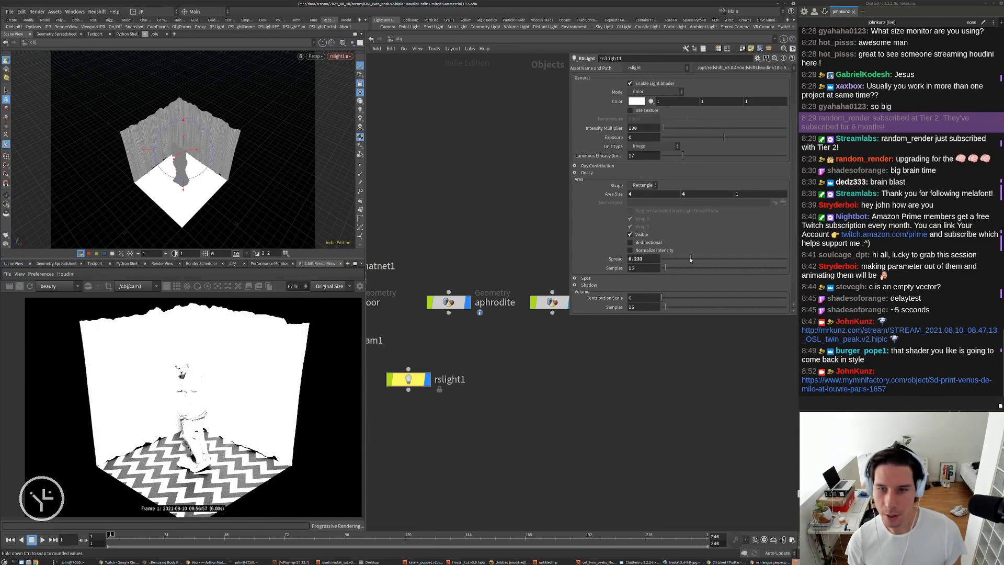
double_click(641, 127)
text(25)
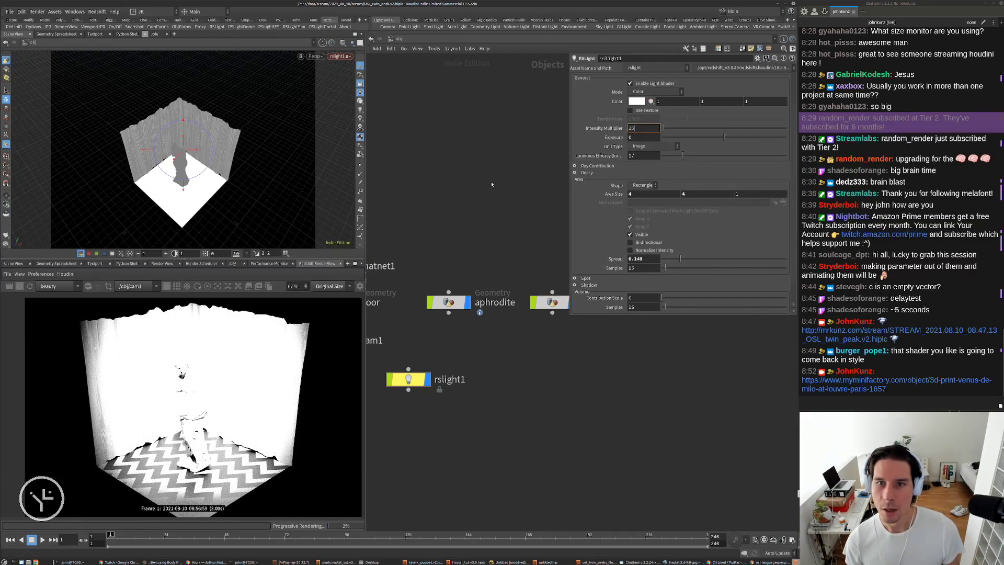
key(Return)
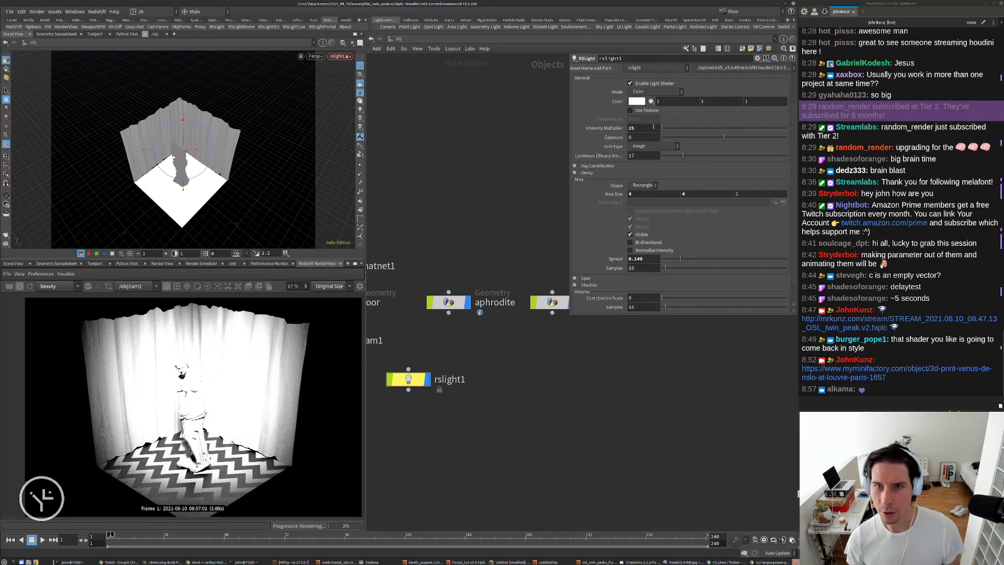
double_click(643, 127)
text(5)
key(Return)
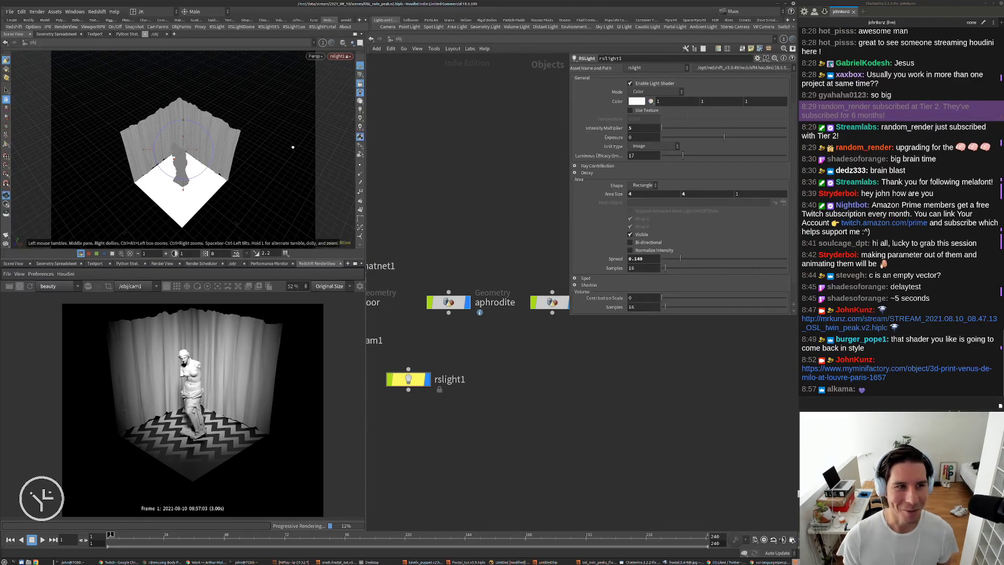
Try light positions above the statue and at a lower side angle, nearer and farther away, and inspect the rendered floor and shadows
drag(288, 123, 287, 156)
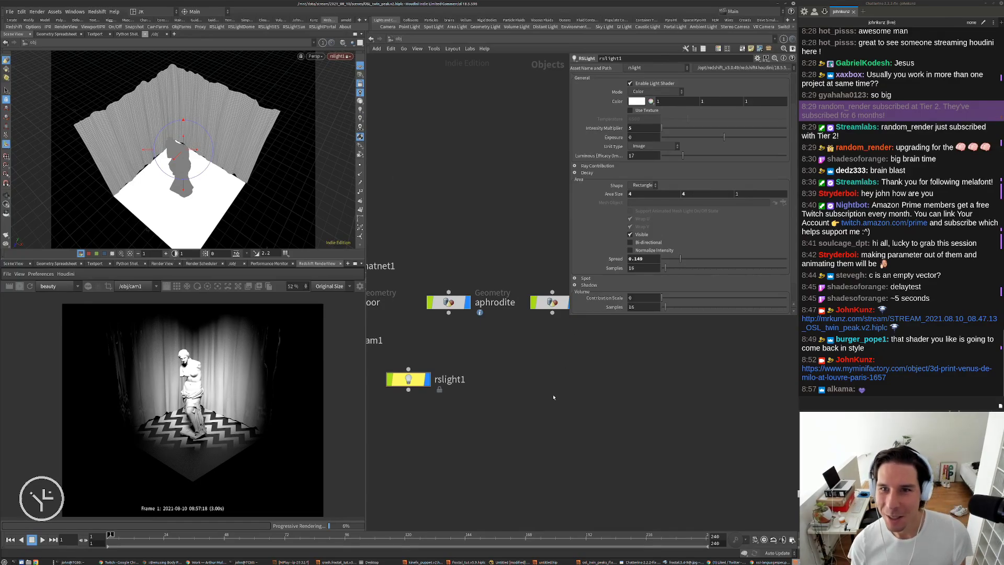
middle_drag(554, 397, 577, 391)
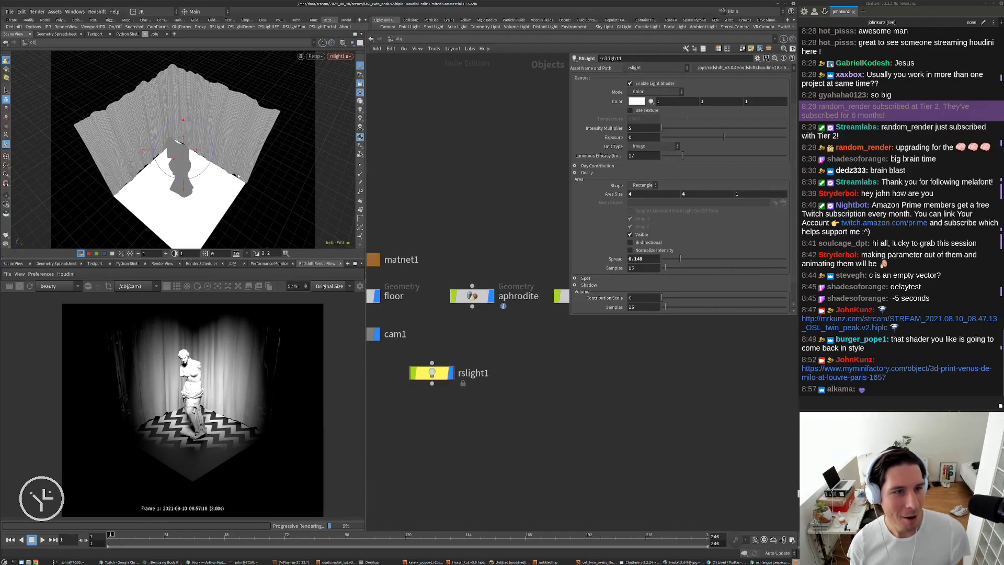
drag(237, 176, 225, 159)
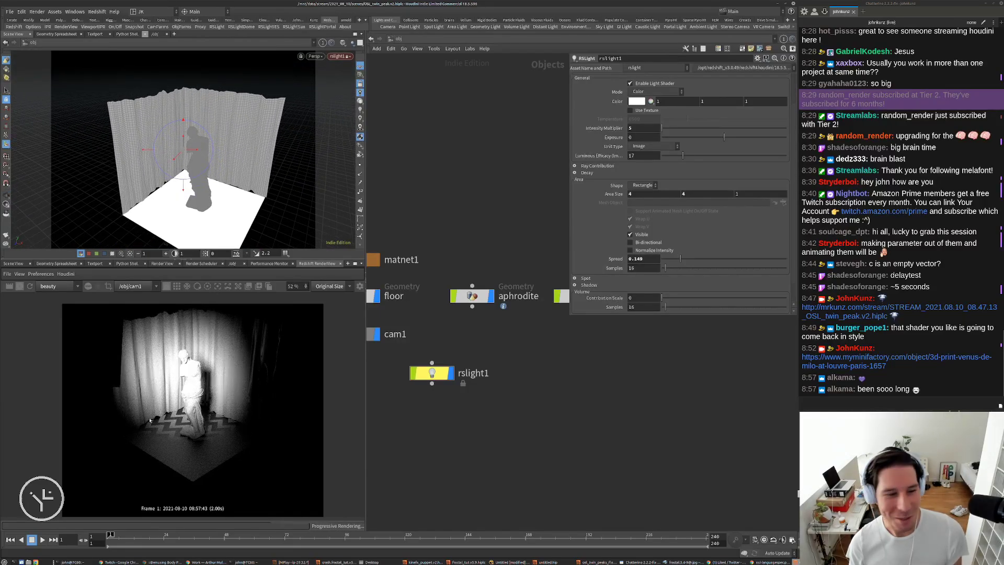
scroll(200, 436, up, 3)
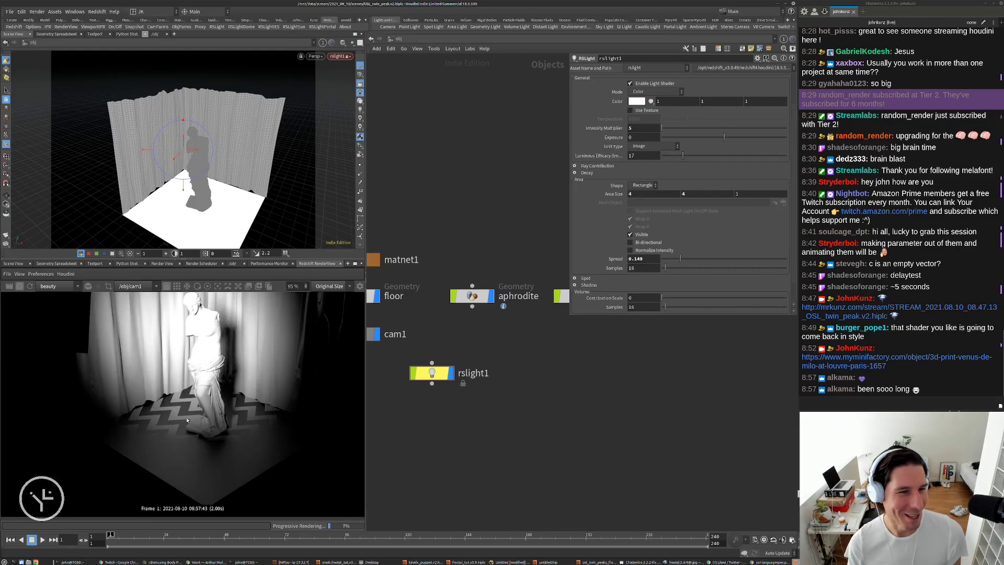
scroll(187, 420, down, 3)
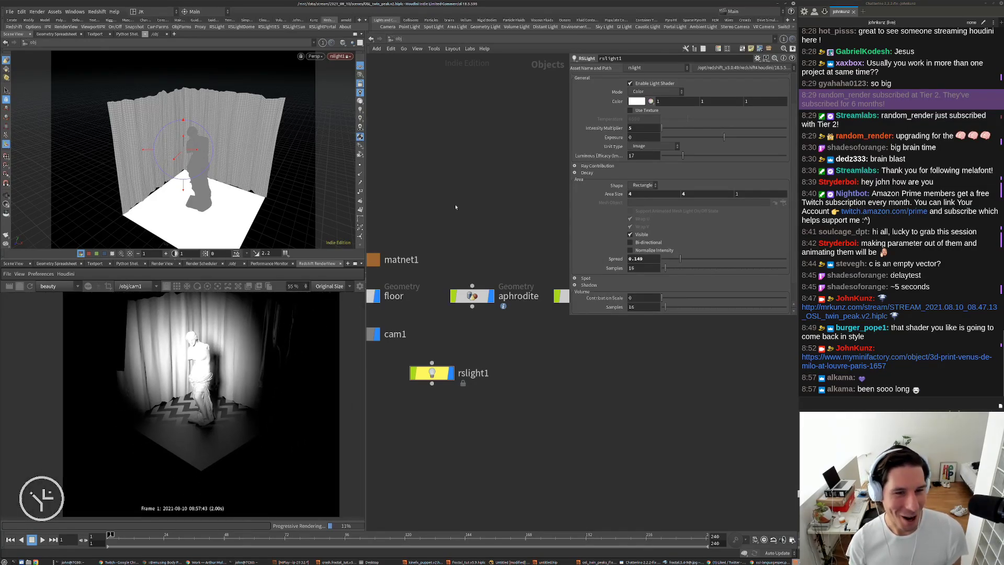
scroll(266, 194, down, 4)
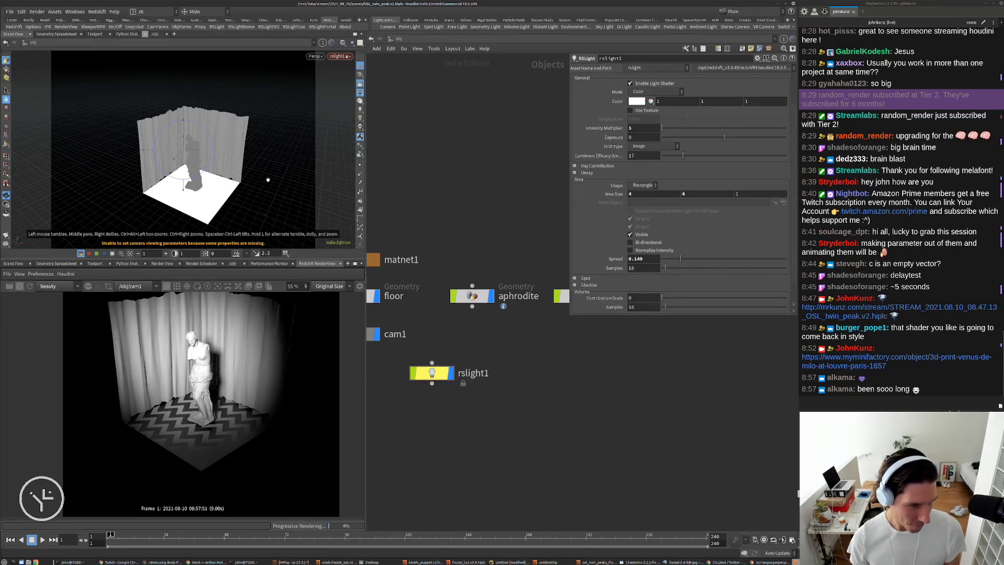
scroll(237, 400, down, 1)
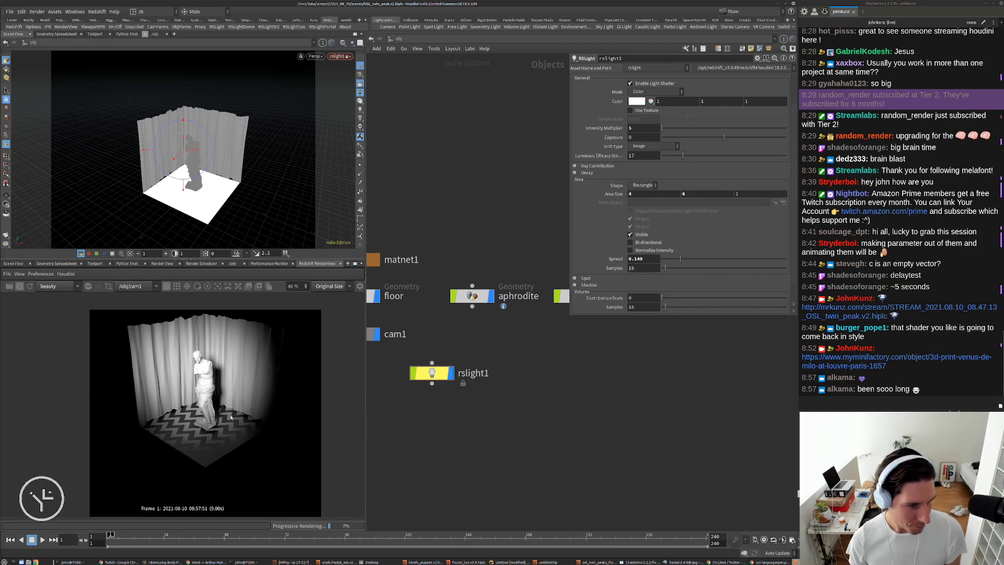
scroll(260, 396, up, 4)
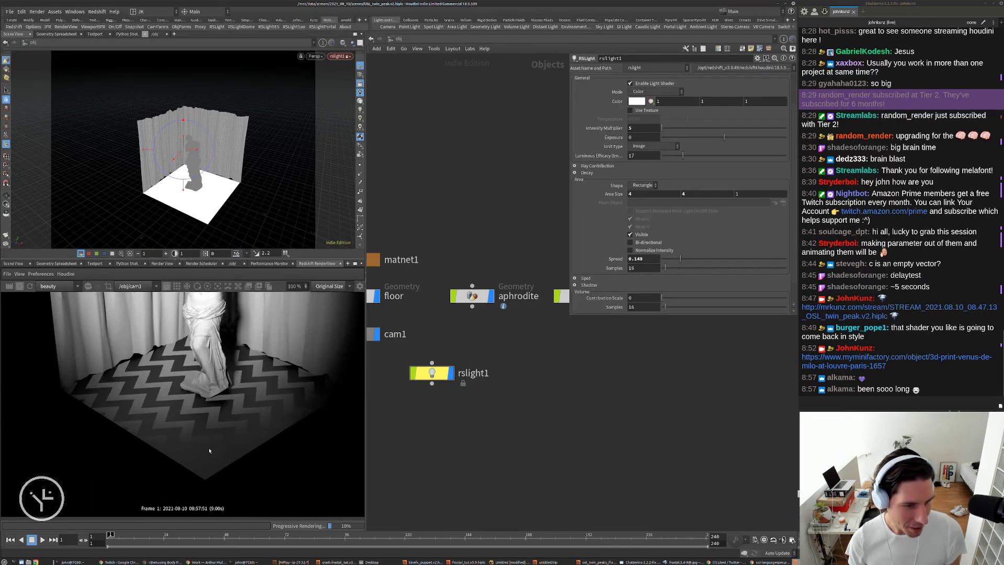
scroll(190, 459, down, 5)
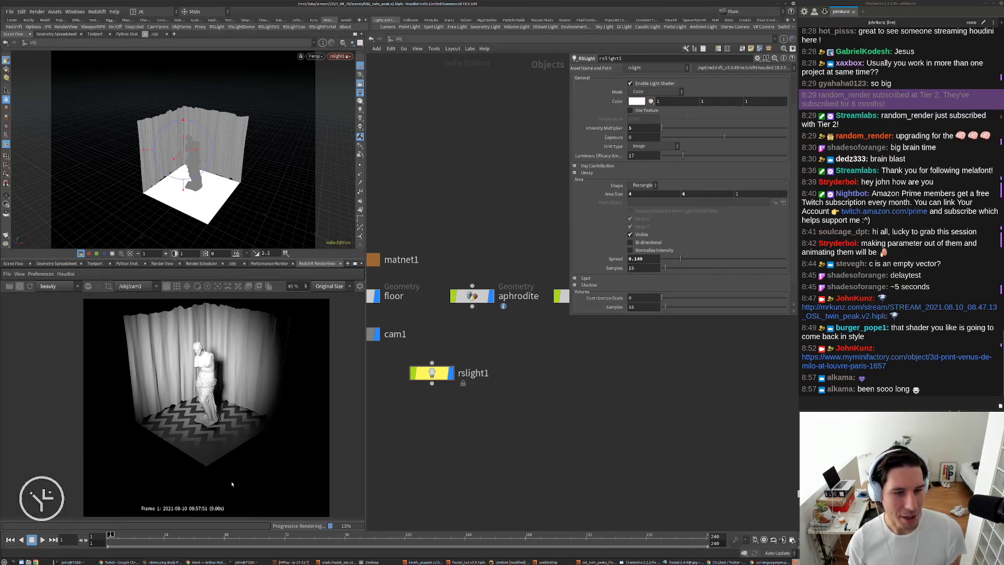
Raise the light to a steep angle above the room's front corner, shining down on the statue, and check the render
mouse_move(251, 157)
mouse_down()
mouse_move(276, 163)
mouse_move(302, 129)
mouse_move(241, 146)
mouse_up()
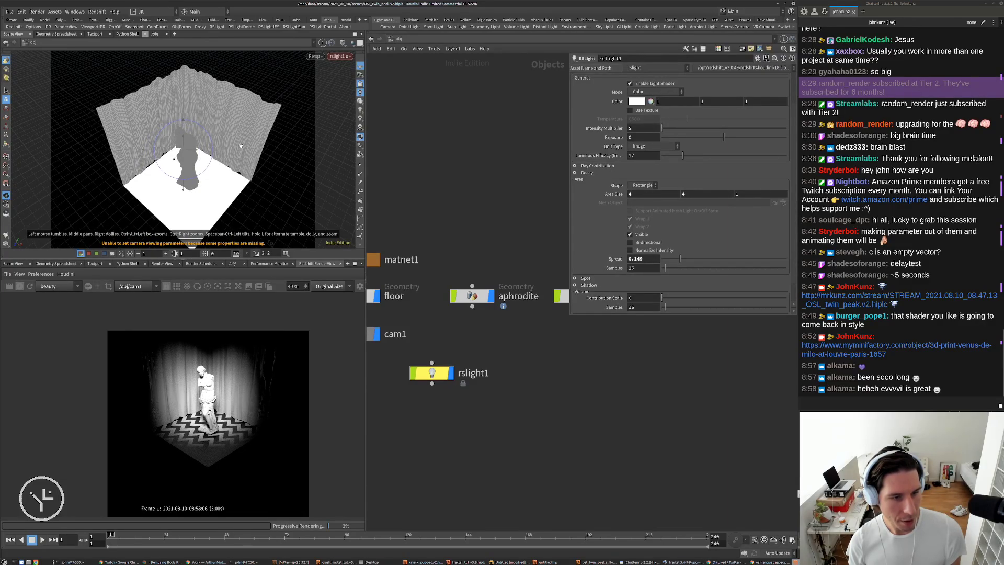
drag(241, 146, 238, 181)
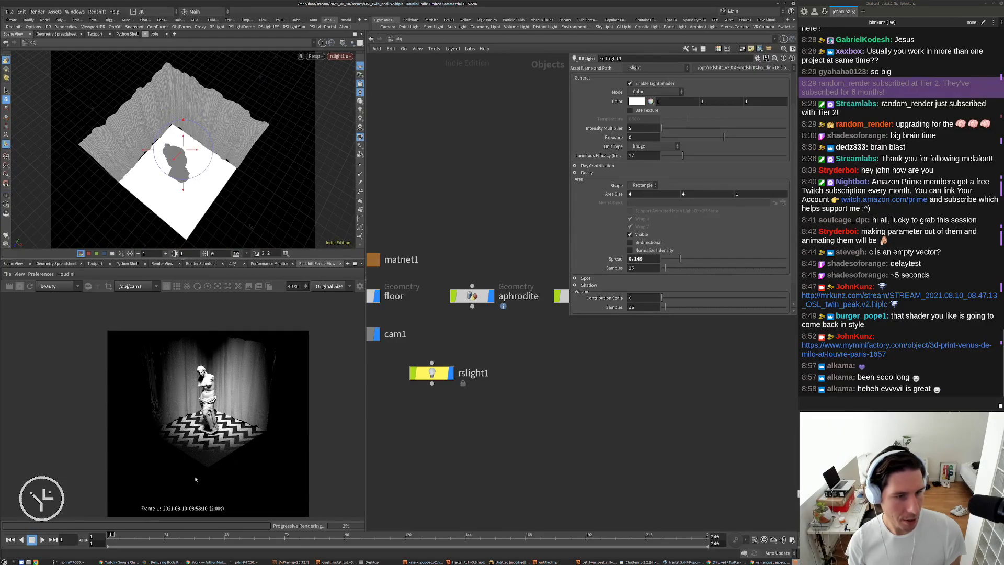
scroll(174, 393, up, 2)
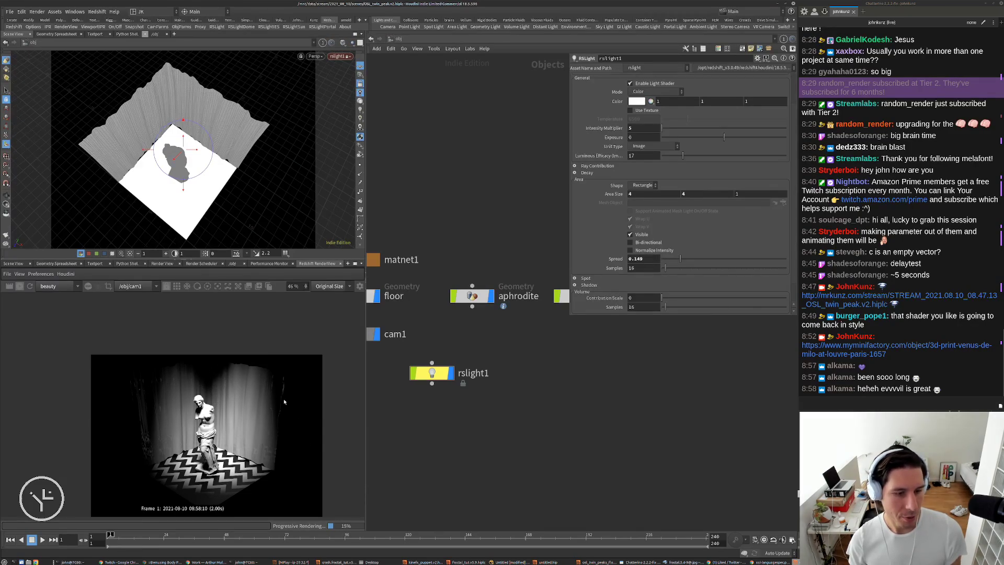
Open the floor's Redshift material network inside matnet1 to reach the Material2 parameters
scroll(284, 402, down, 3)
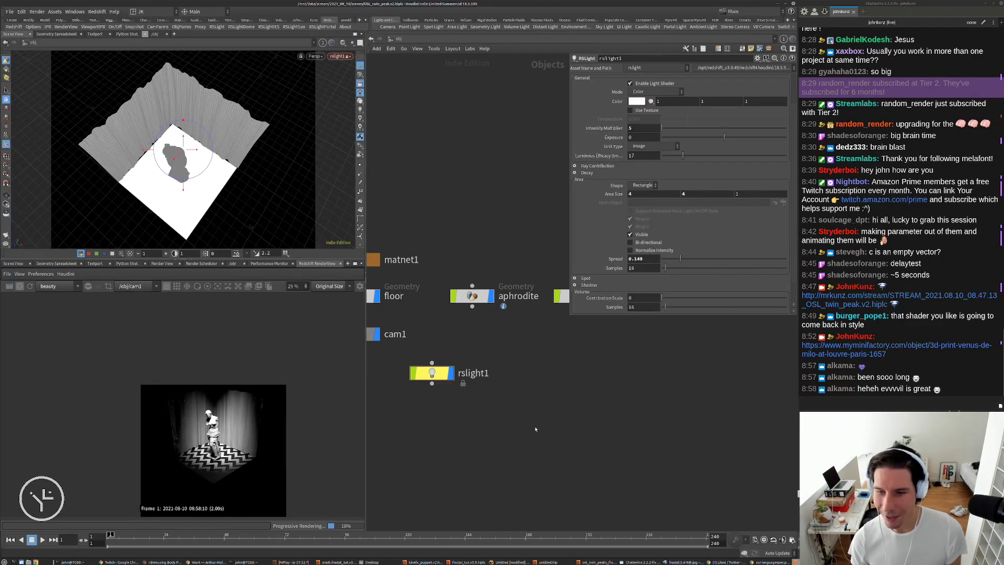
scroll(258, 458, up, 1)
middle_drag(367, 263, 430, 213)
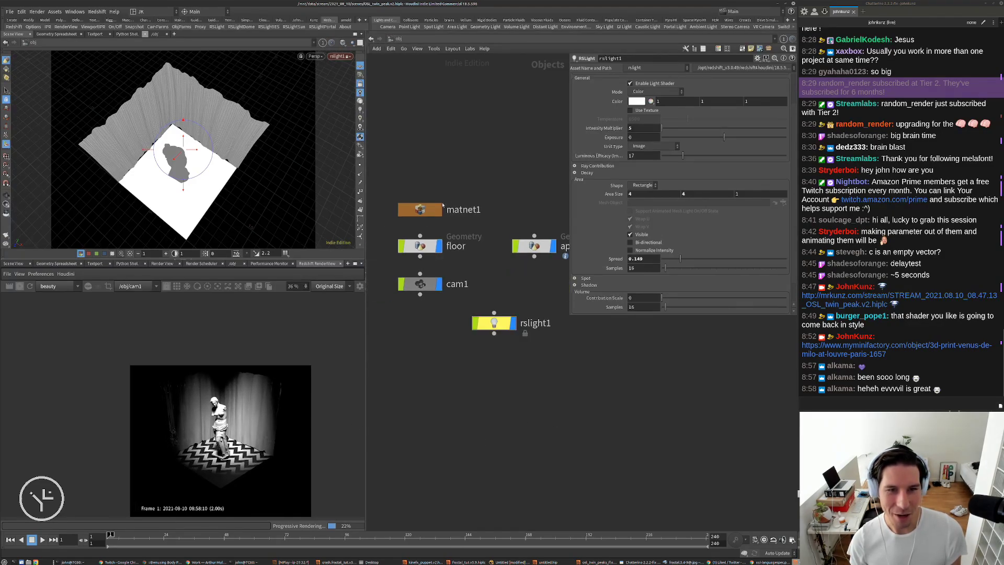
double_click(430, 213)
double_click(528, 356)
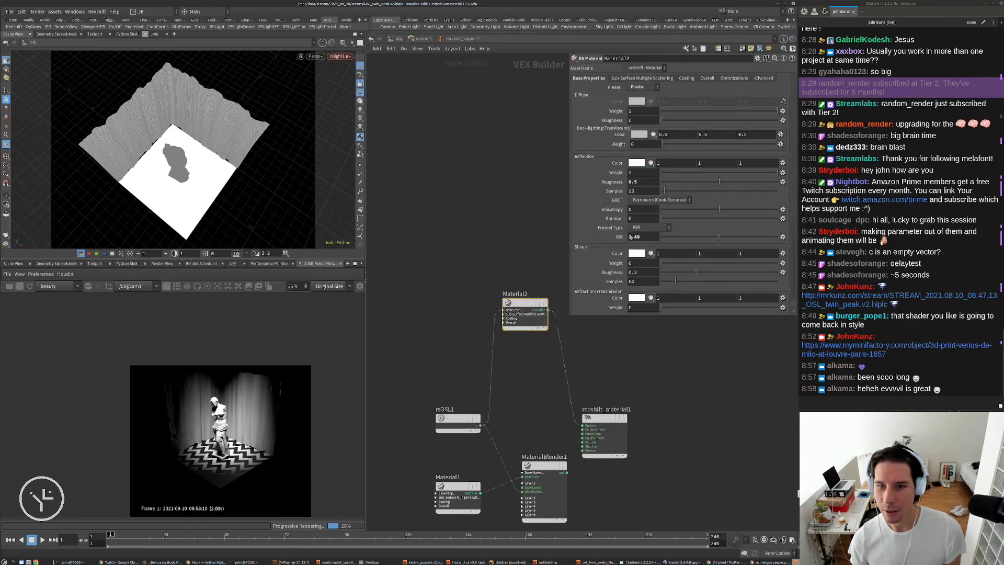
Try a reflection IOR of 1.240 on Material2 and check the floor's reflections in the render
click(631, 237)
text(2)
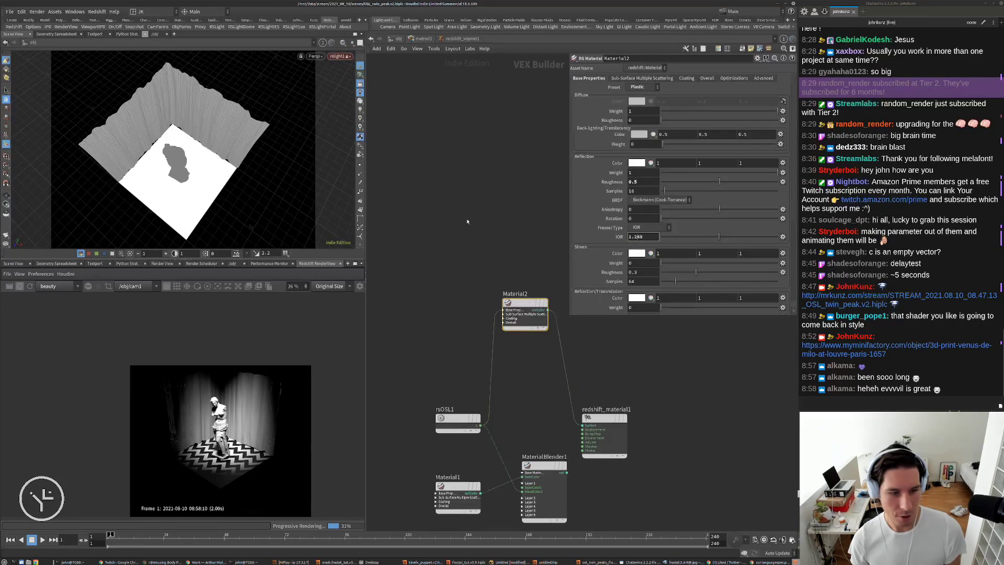
key(Return)
scroll(224, 483, up, 3)
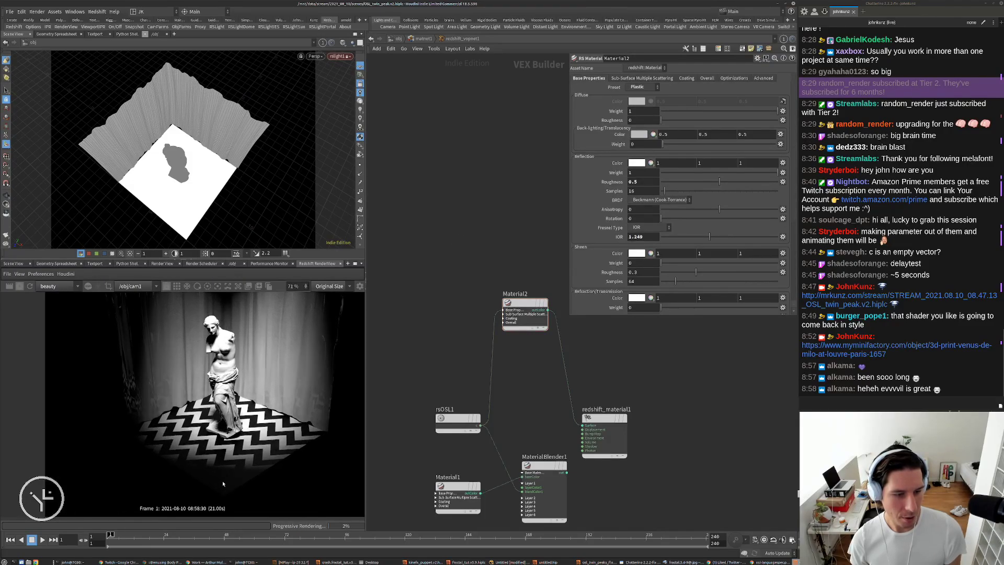
scroll(224, 483, up, 3)
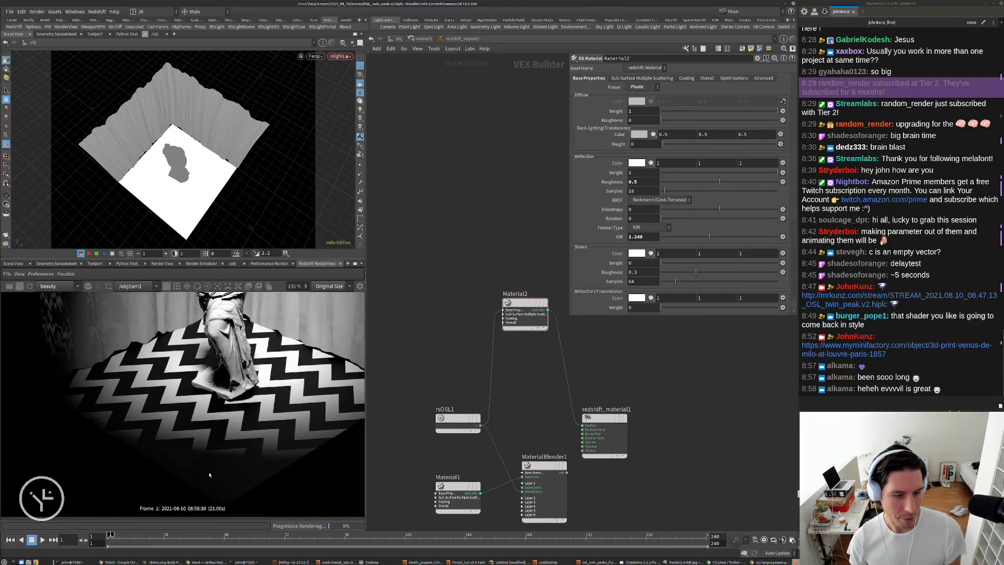
scroll(209, 475, down, 5)
scroll(218, 466, down, 1)
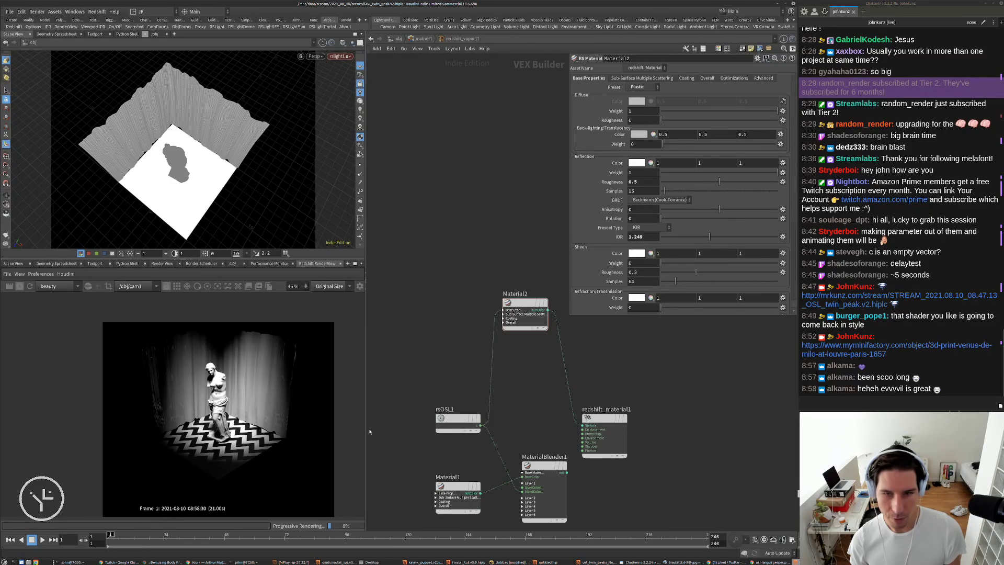
Set Material2's reflection IOR to 1.02 after trying 2.516, and check the rendered floor
click(759, 237)
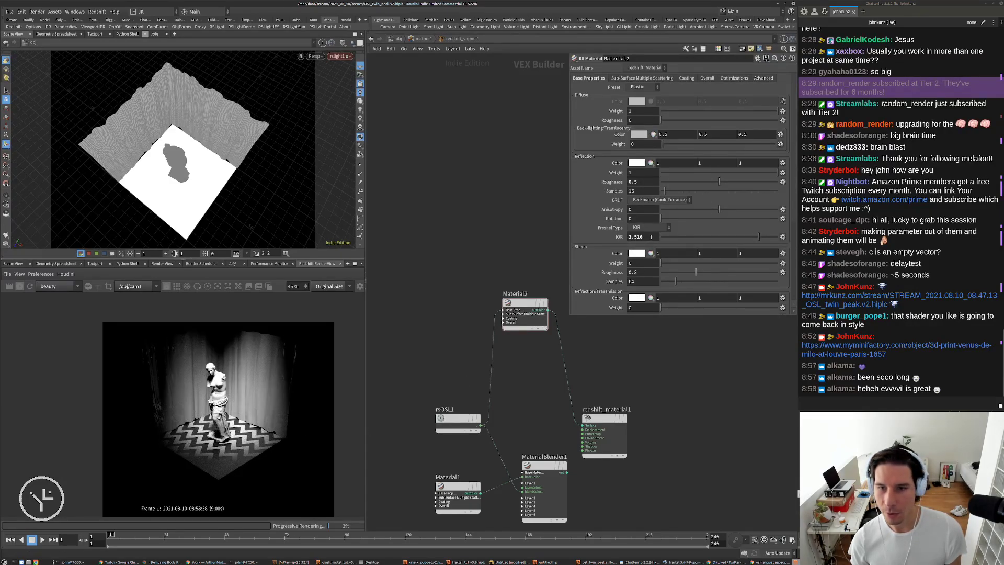
drag(651, 237, 602, 243)
text(1.02)
key(Return)
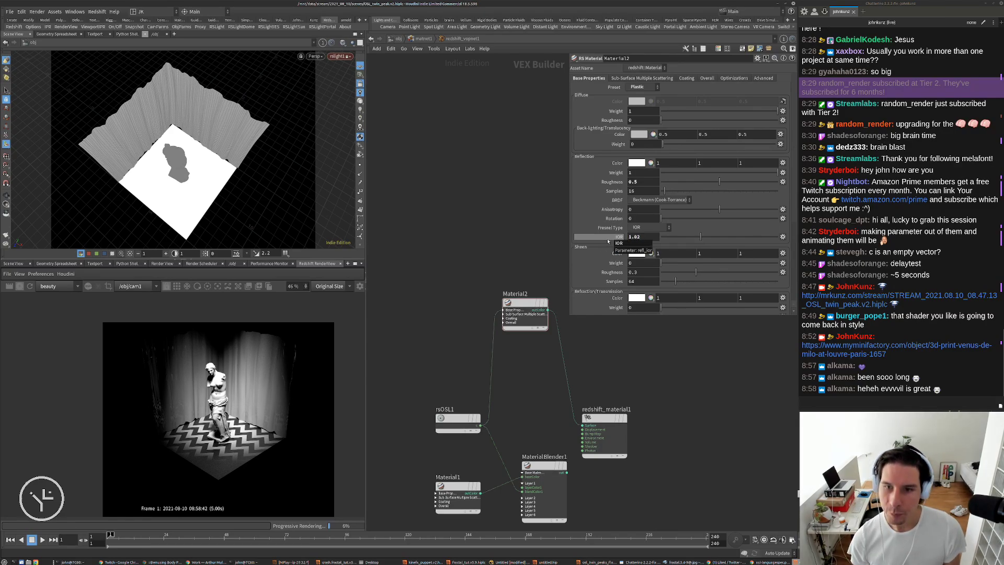
scroll(197, 332, up, 1)
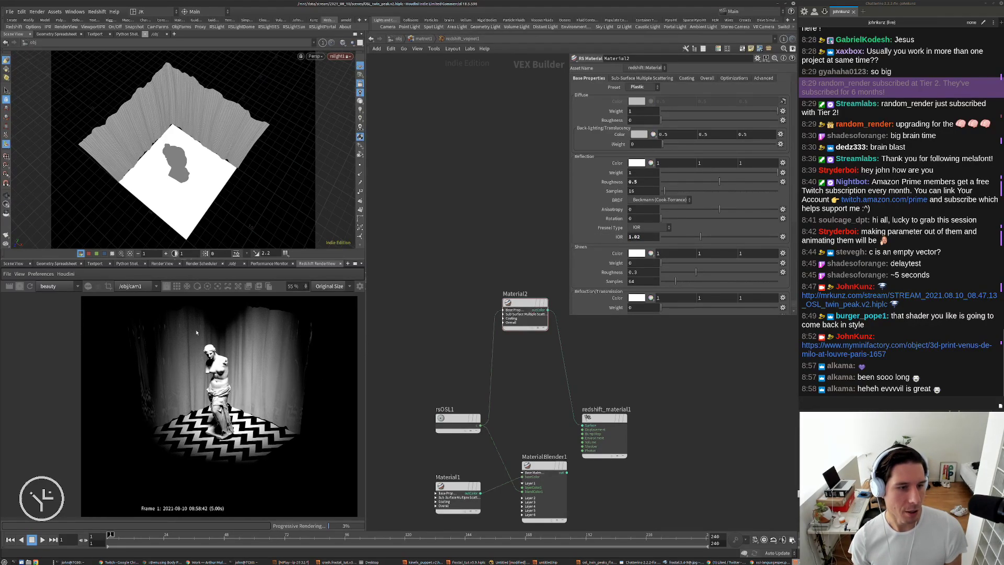
Add a second RS Material Builder in matnet1 and place it below the floor's material builder
click(399, 38)
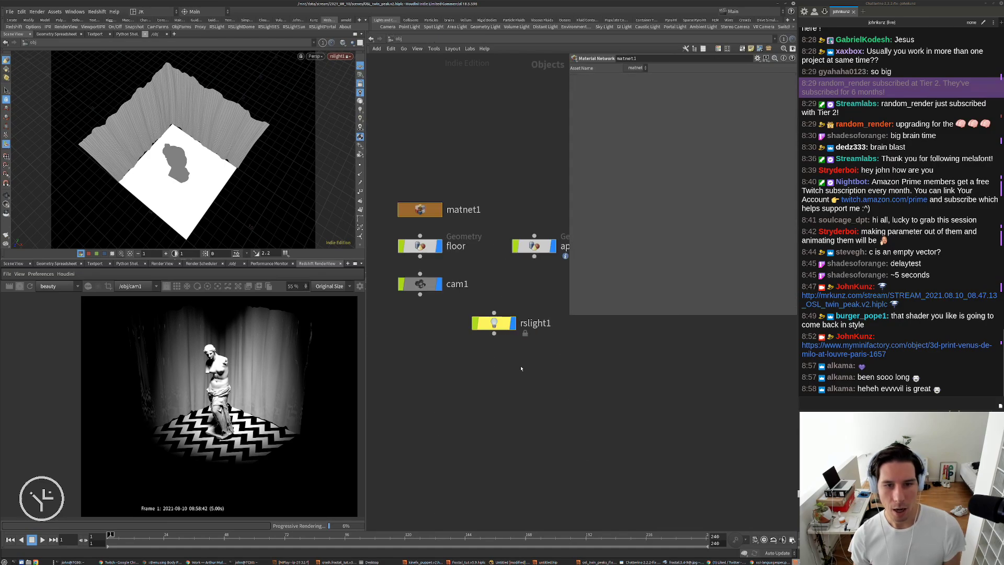
double_click(421, 211)
key(Tab)
text(rs)
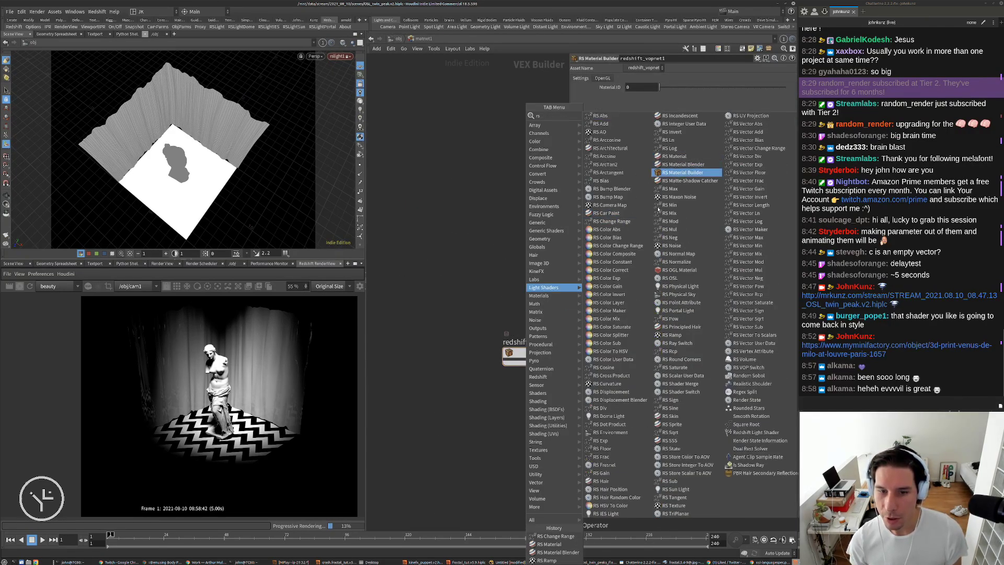
click(679, 173)
click(536, 437)
drag(536, 437, 532, 417)
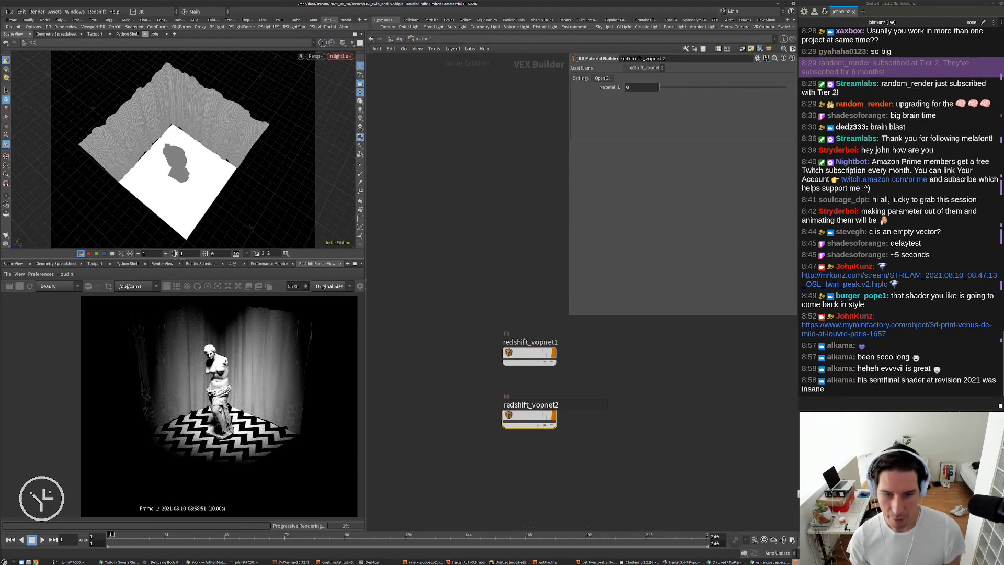
Rename the new material builder statue and the original one floor_OSL
double_click(530, 405)
text(statue)
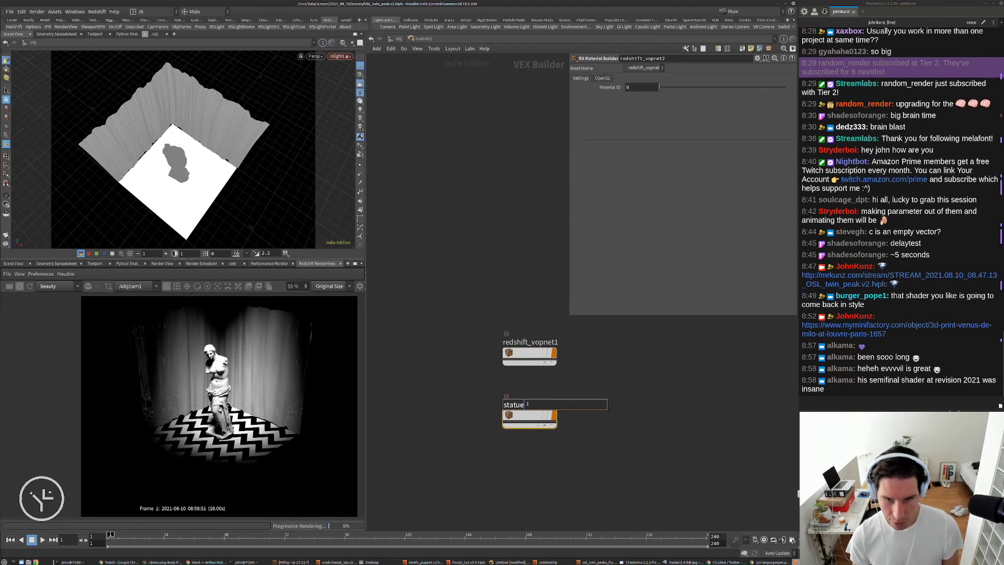
key(Return)
double_click(527, 342)
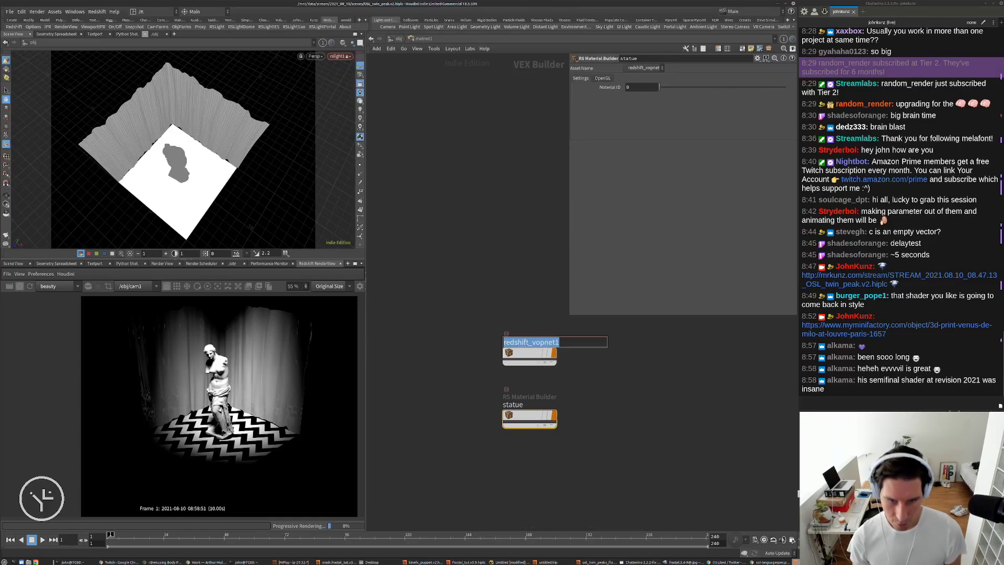
text(floor_OSL)
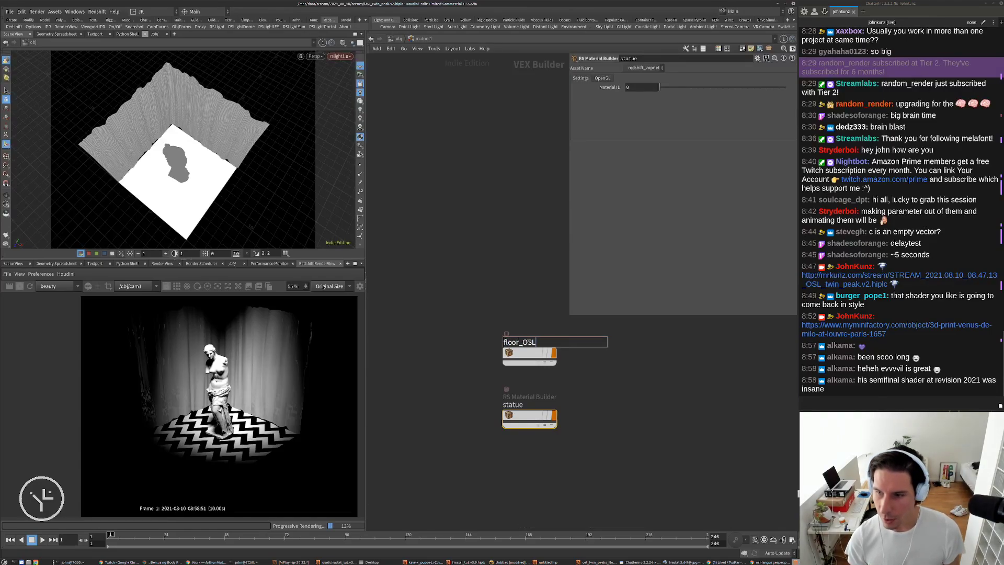
key(Return)
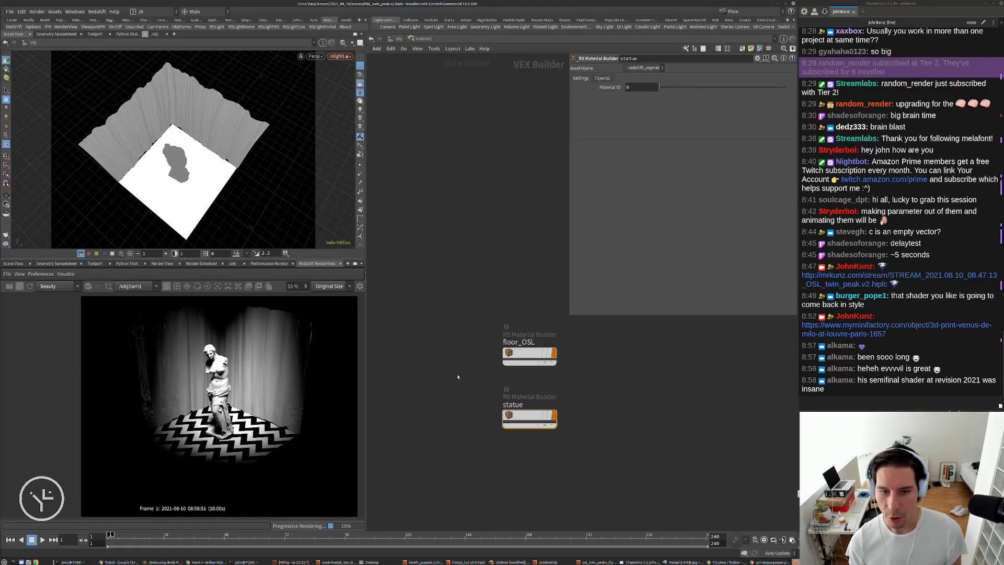
Review the OSL code and shader nodes inside floor_OSL and return to the material network
double_click(529, 353)
click(456, 421)
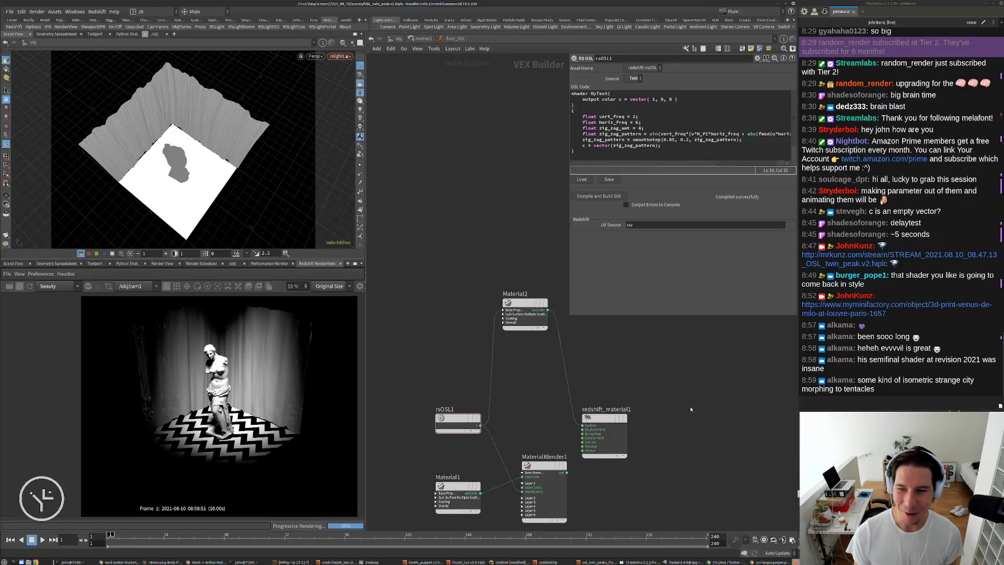
middle_drag(689, 409, 686, 392)
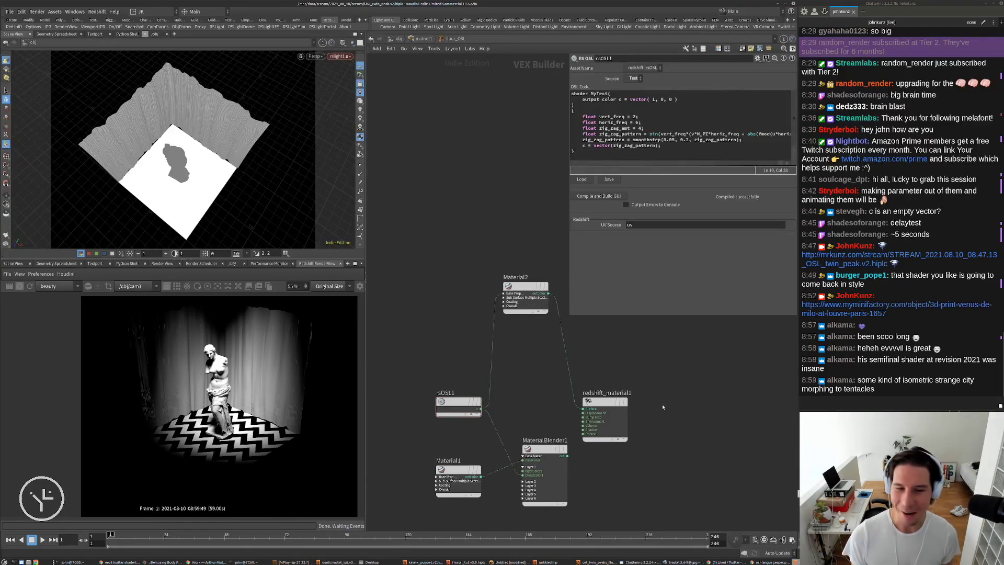
click(421, 39)
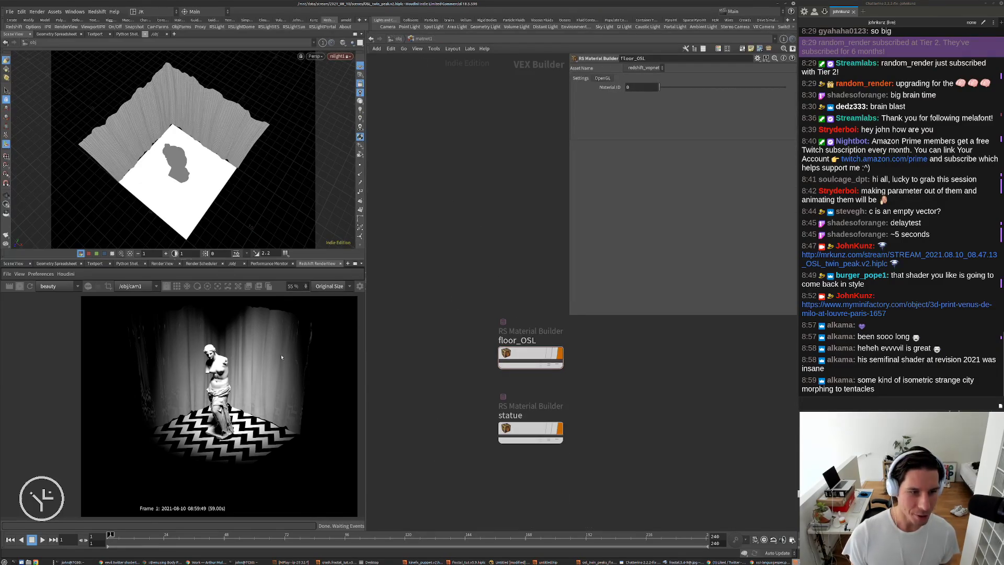
key(h)
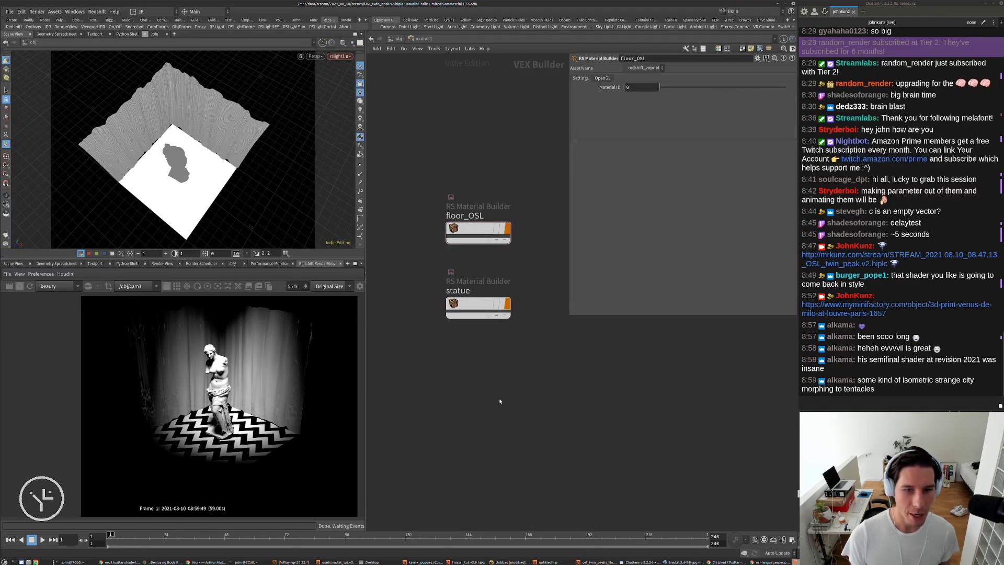
Duplicate the statue material builder below it, name the copy curtains and assign it to the curtain geometry
alt+drag(478, 290, 473, 366)
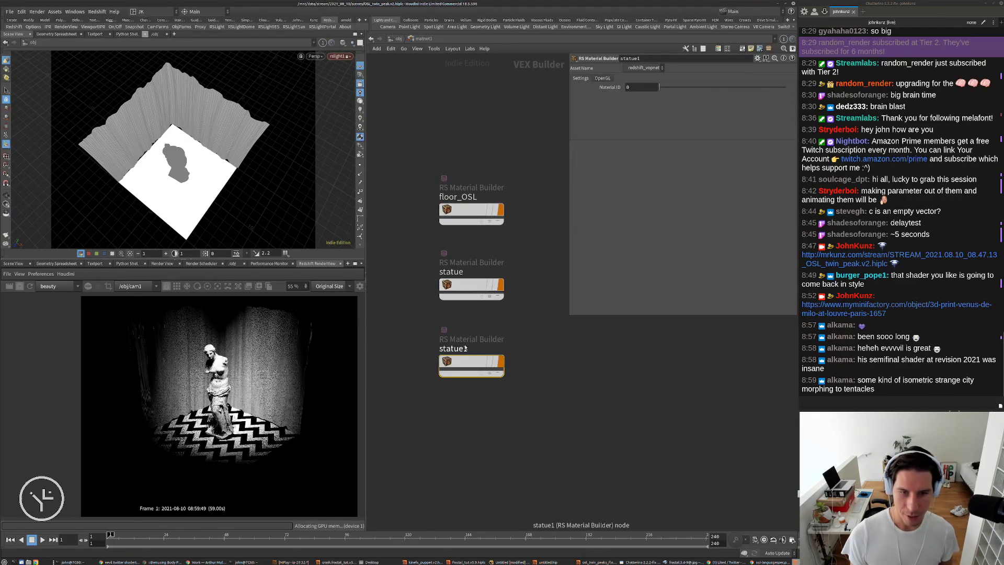
double_click(465, 349)
text(cur)
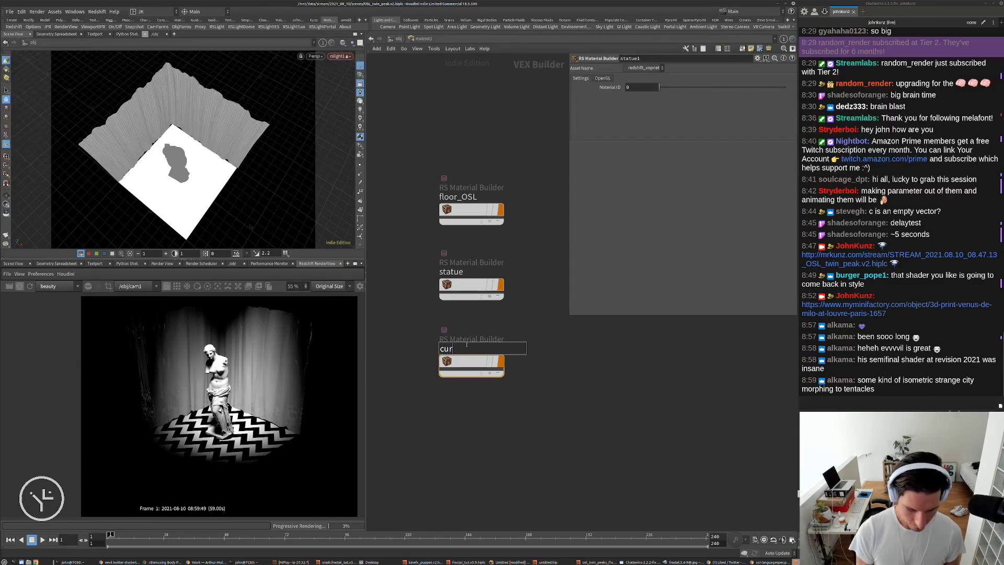
text(tains)
key(Return)
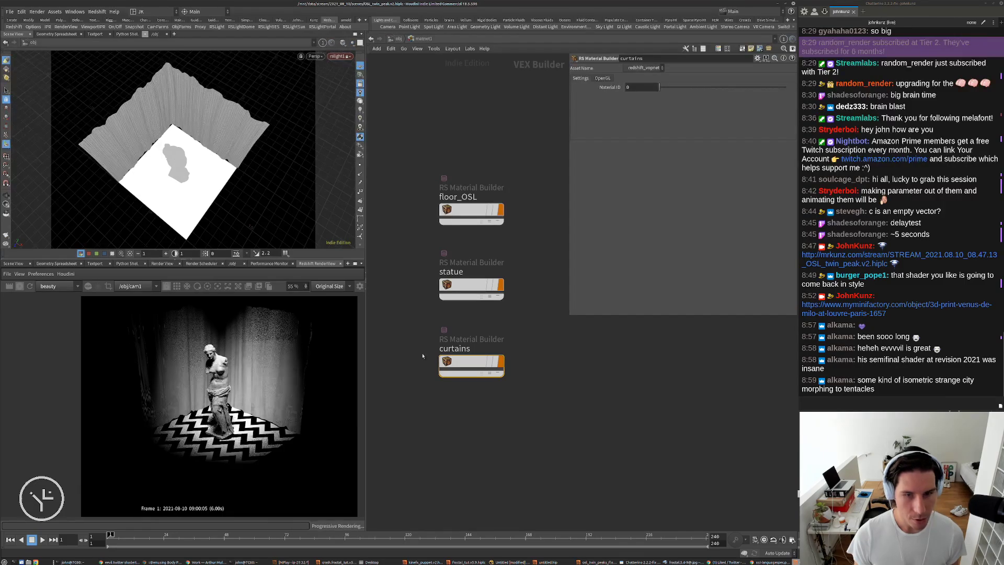
drag(463, 365, 216, 111)
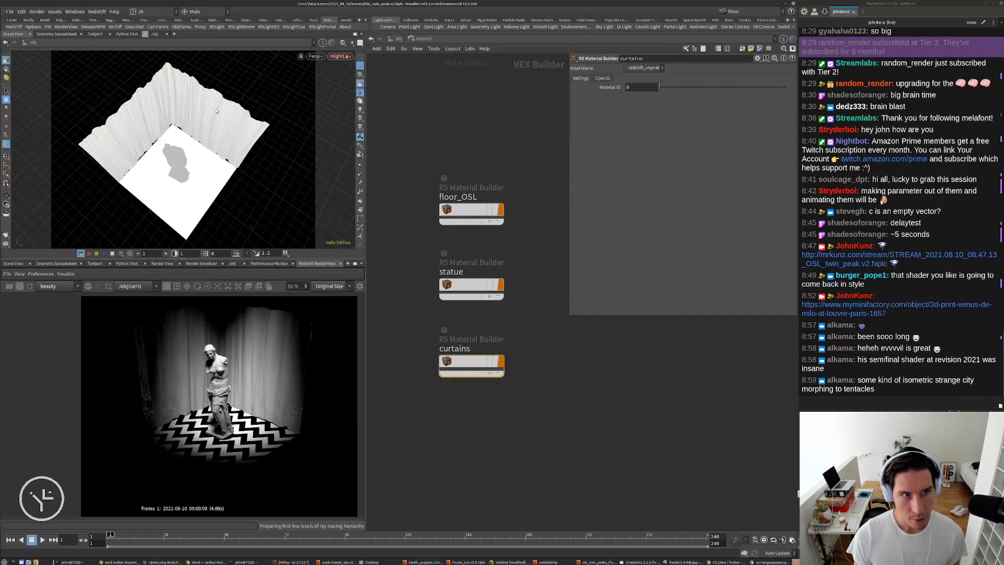
Open the curtains material network and examine the curtain shading up close in the render
double_click(466, 369)
scroll(165, 390, up, 5)
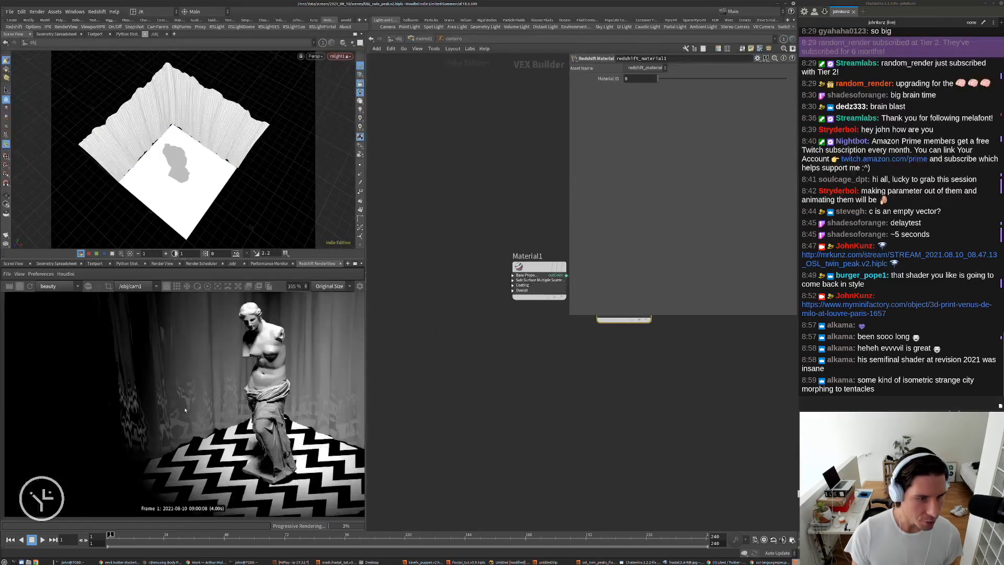
scroll(186, 407, up, 6)
scroll(172, 378, down, 5)
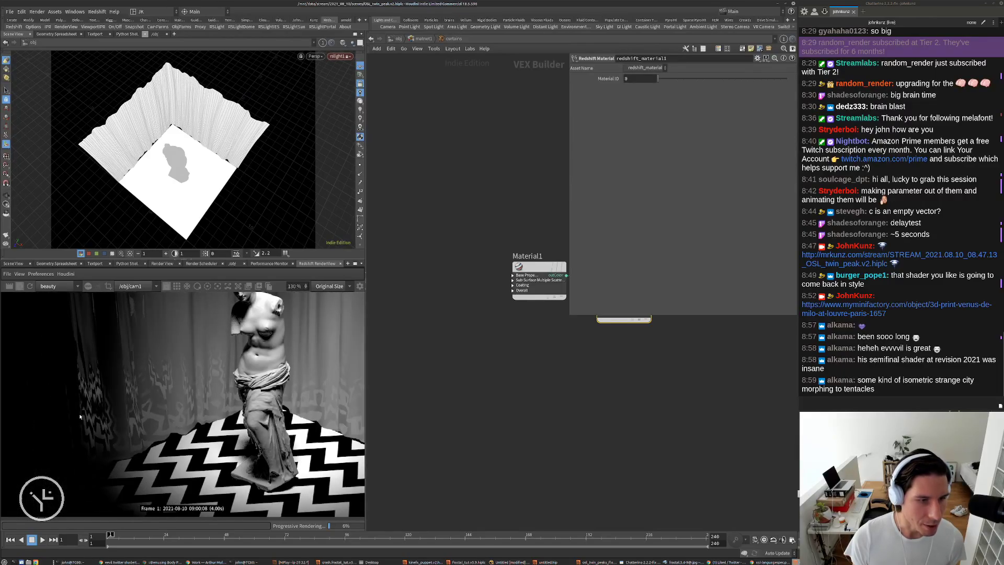
scroll(271, 403, up, 4)
scroll(151, 378, down, 4)
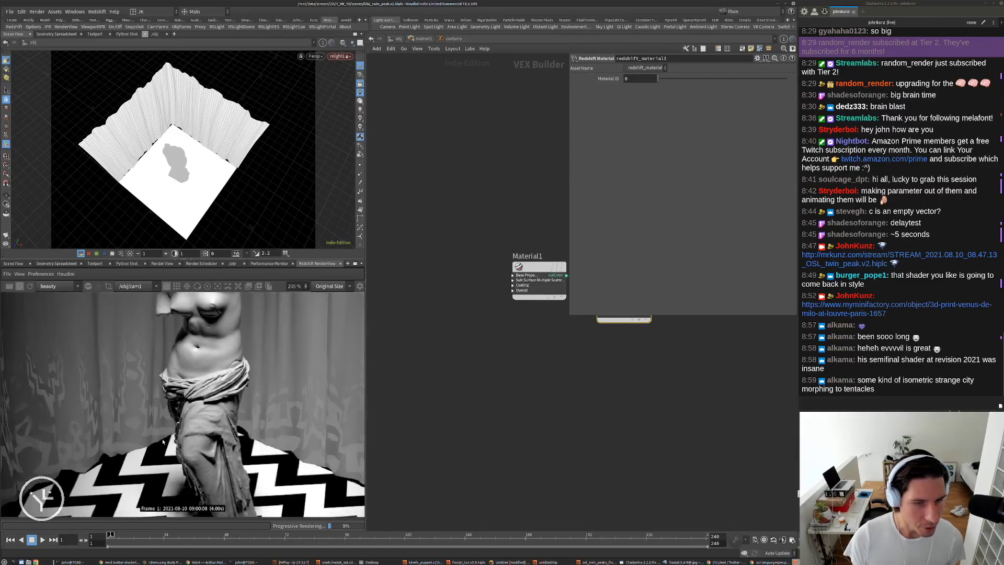
scroll(316, 423, up, 3)
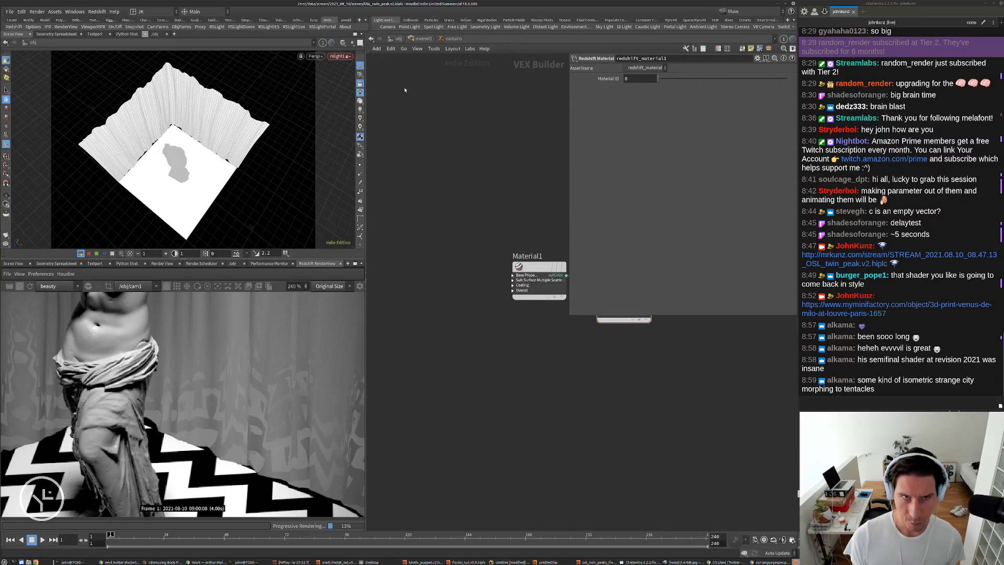
Enable Redshift tessellation on the curtains object and inspect the curtain folds up close in the render
key(u)
middle_drag(450, 239, 368, 324)
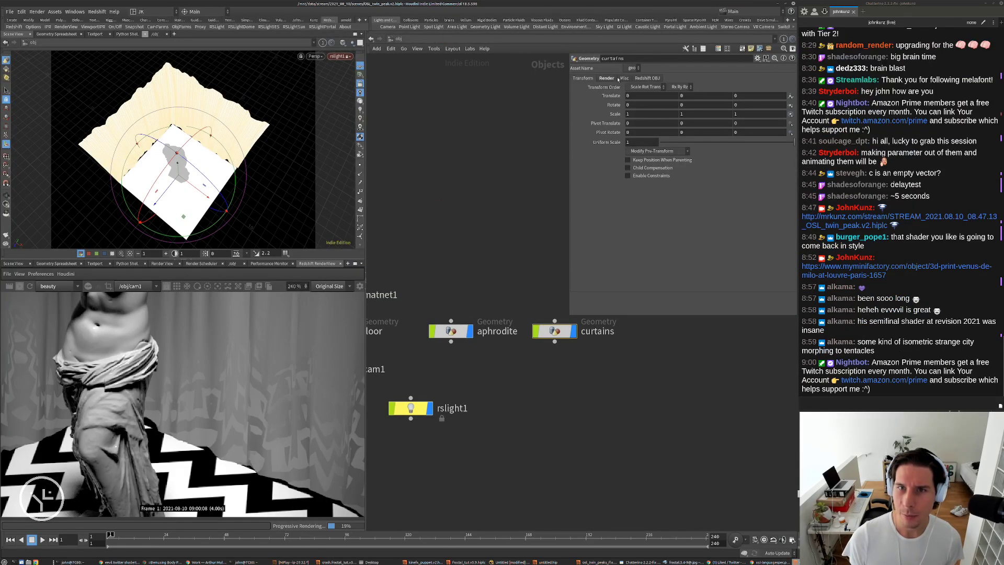
click(642, 78)
click(673, 88)
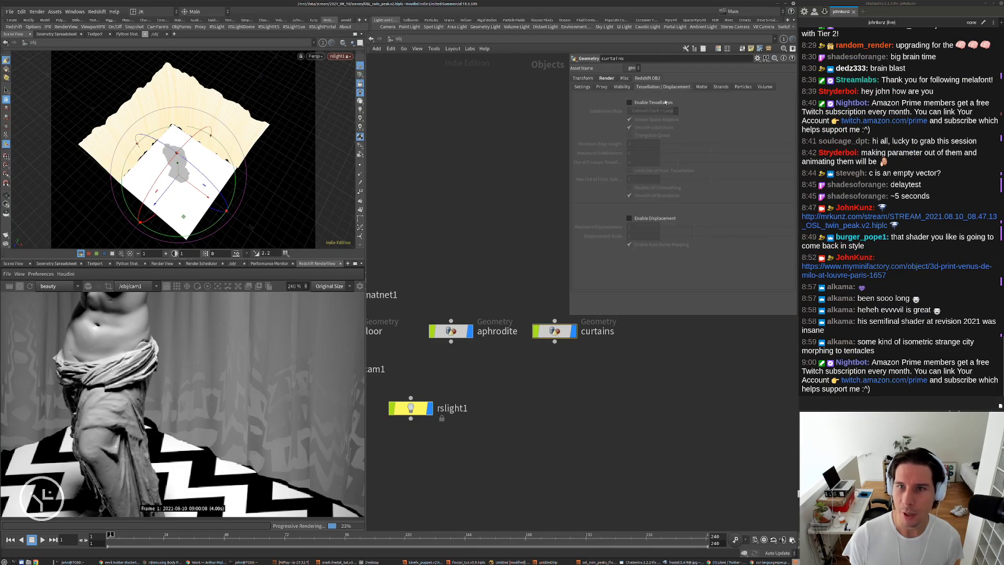
scroll(273, 431, up, 3)
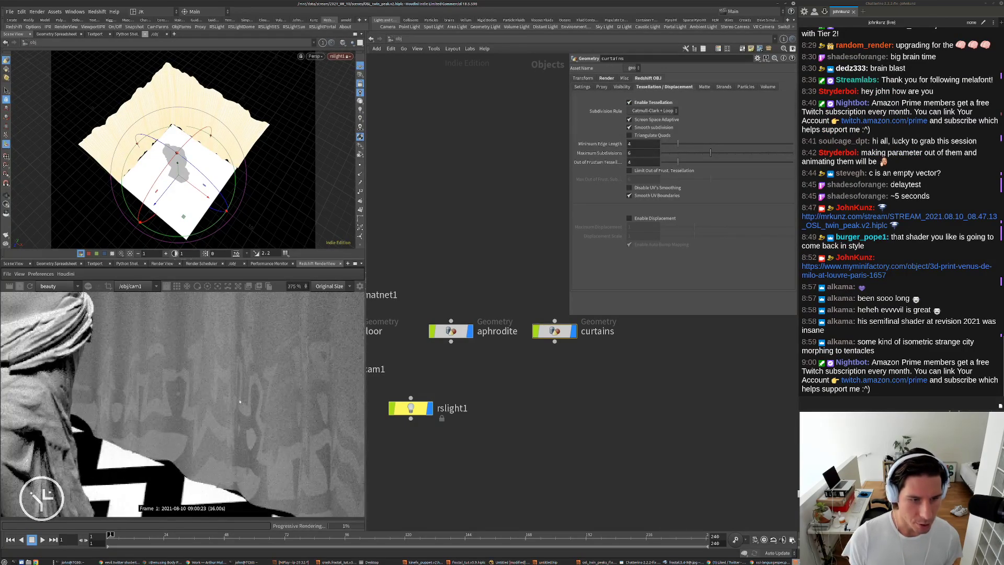
scroll(257, 393, down, 4)
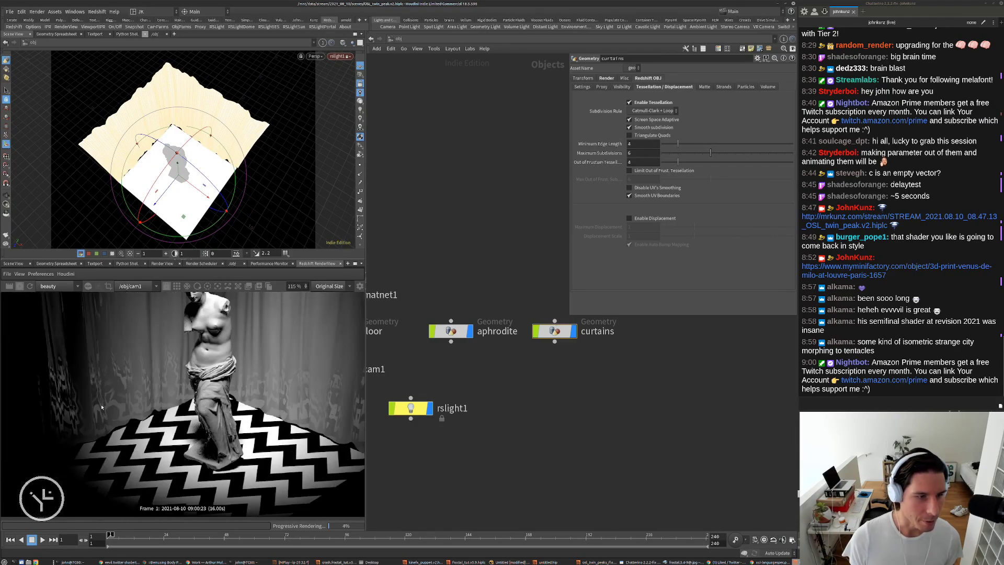
scroll(112, 404, up, 4)
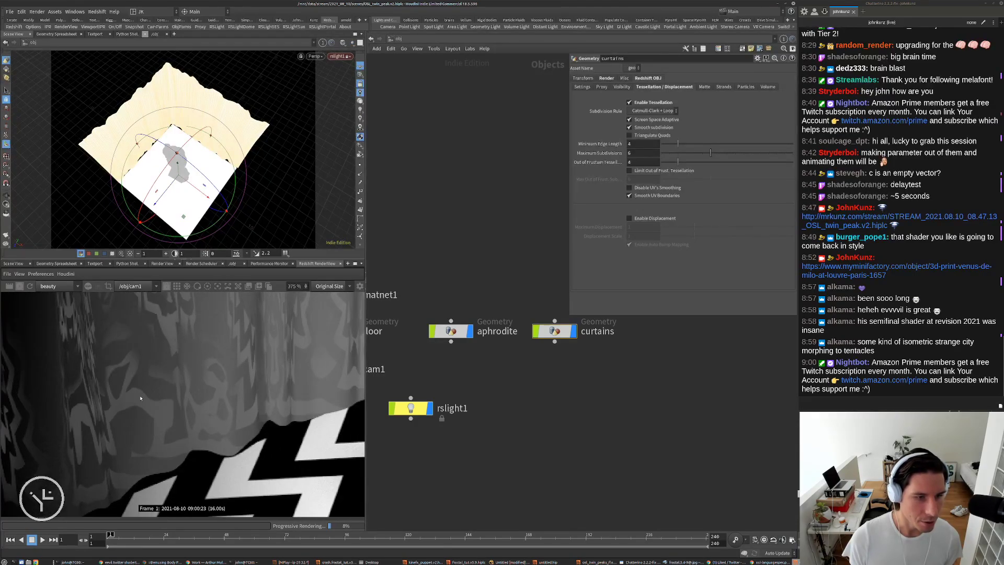
scroll(140, 398, down, 4)
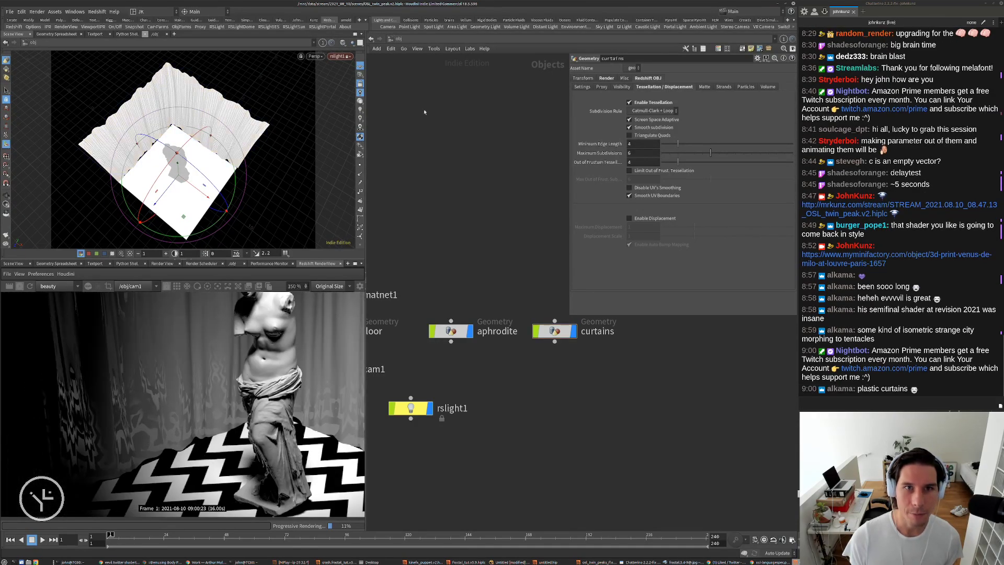
Open the curtains material network and set Material1's diffuse color to pure red (1, 0, 0)
middle_drag(453, 234, 492, 196)
double_click(389, 261)
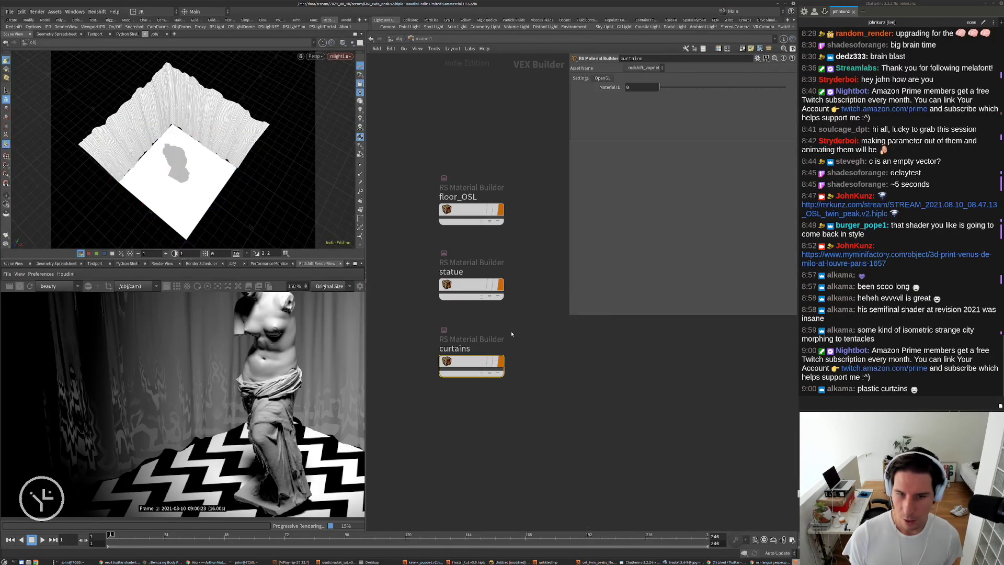
click(464, 375)
double_click(464, 374)
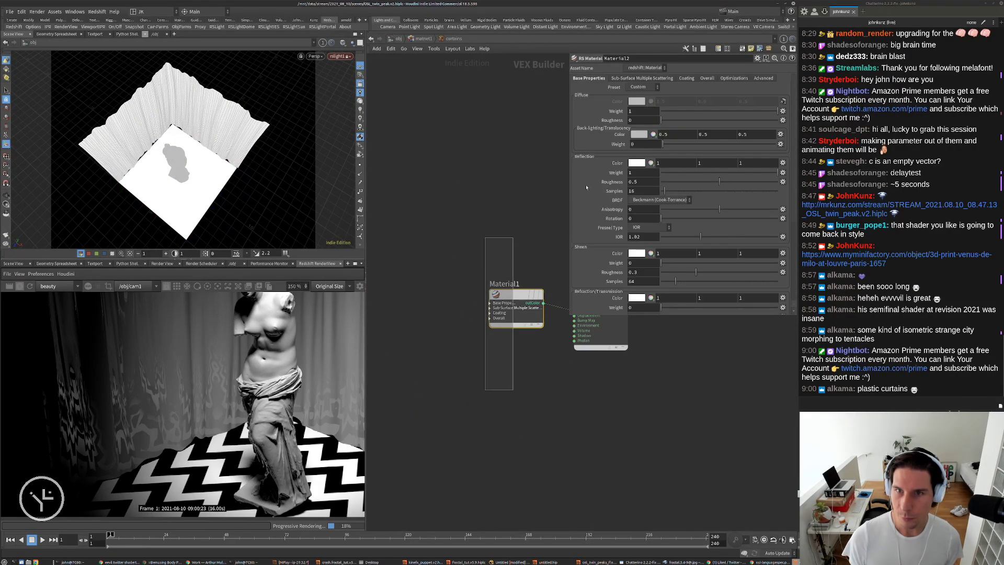
click(660, 102)
text(1)
key(Tab)
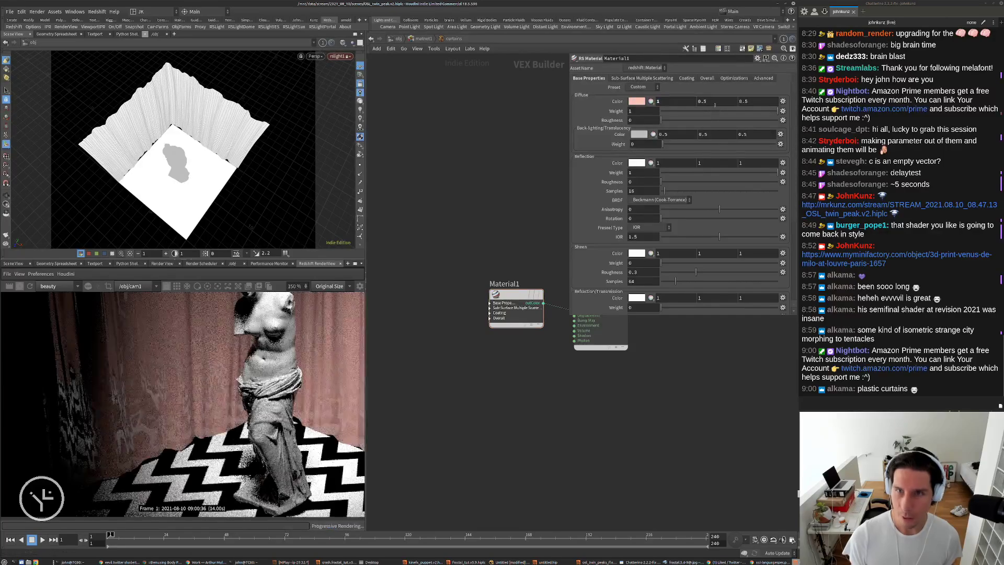
text(0)
key(Tab)
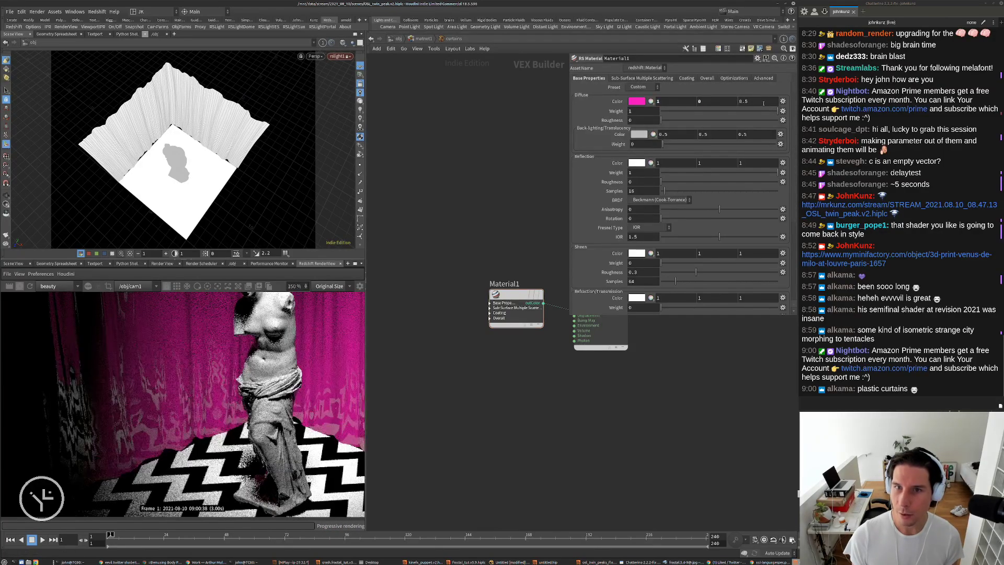
text(0)
key(Return)
scroll(160, 423, down, 2)
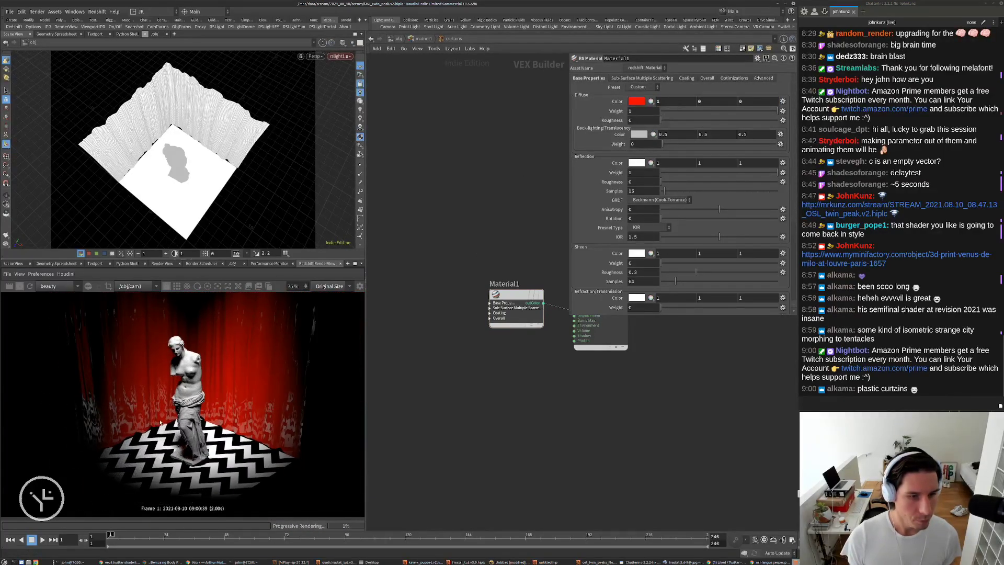
scroll(160, 422, up, 1)
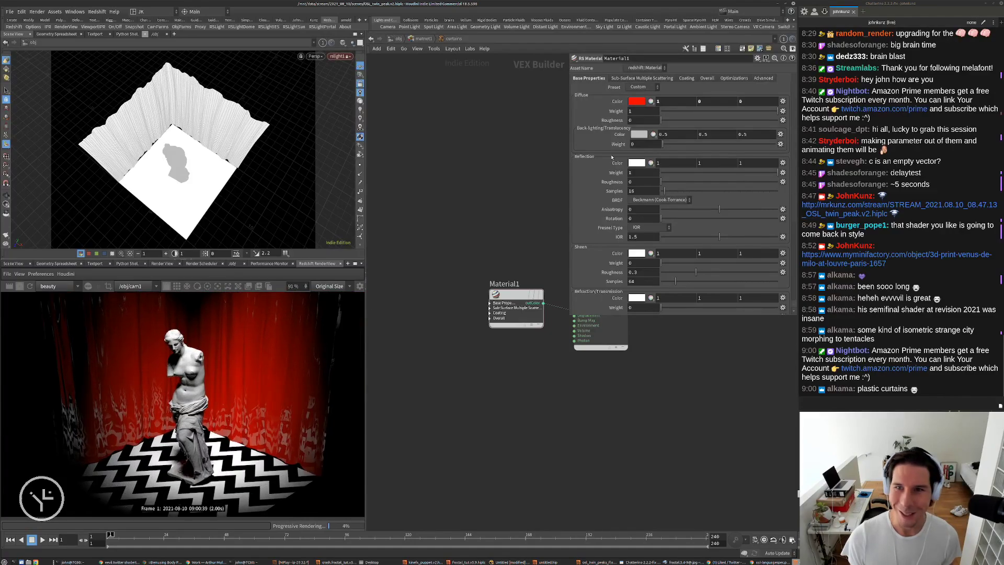
Try reflection roughness values of 0.332 and 0.1 on the curtains material, comparing the folds in the render
click(700, 181)
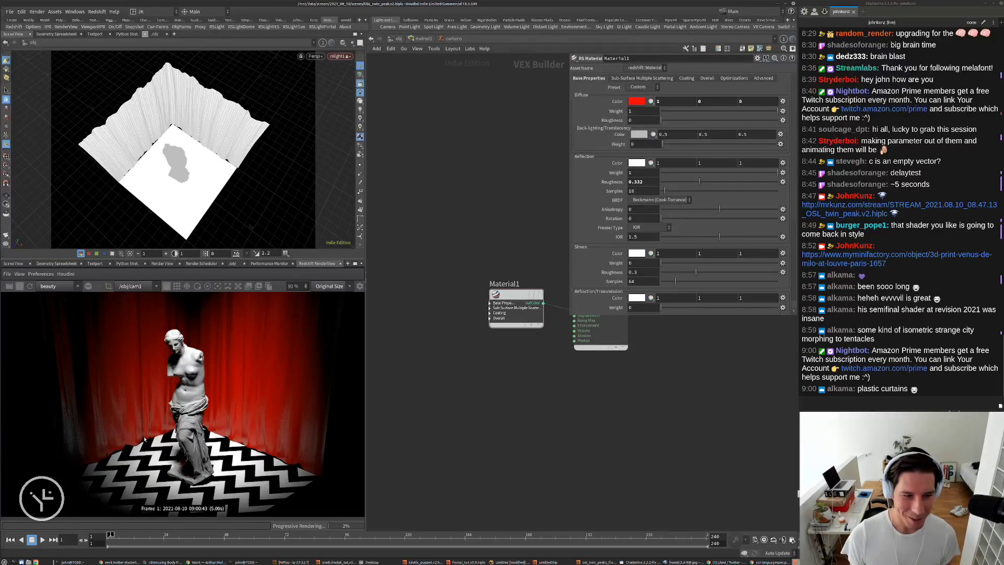
scroll(145, 439, up, 3)
double_click(636, 182)
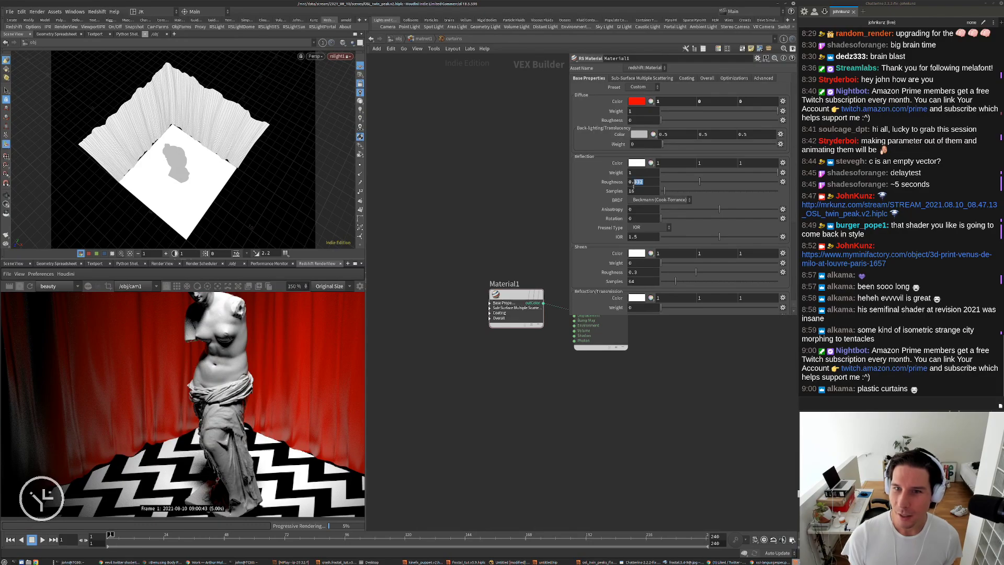
text(1)
key(Return)
scroll(210, 460, down, 2)
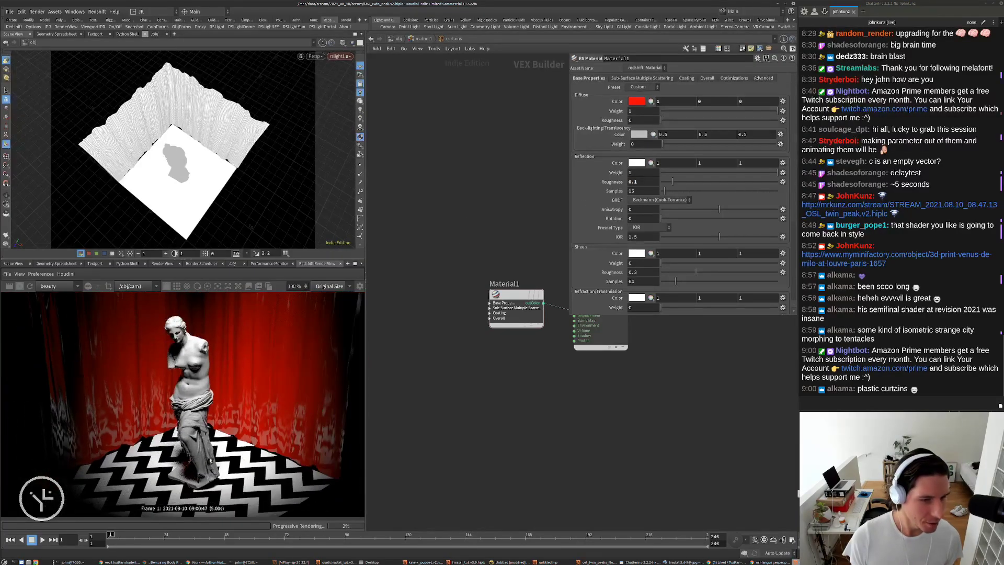
Try reflection roughness values of 0.6 and 0.46 on the curtains material
double_click(635, 182)
text(6)
key(Return)
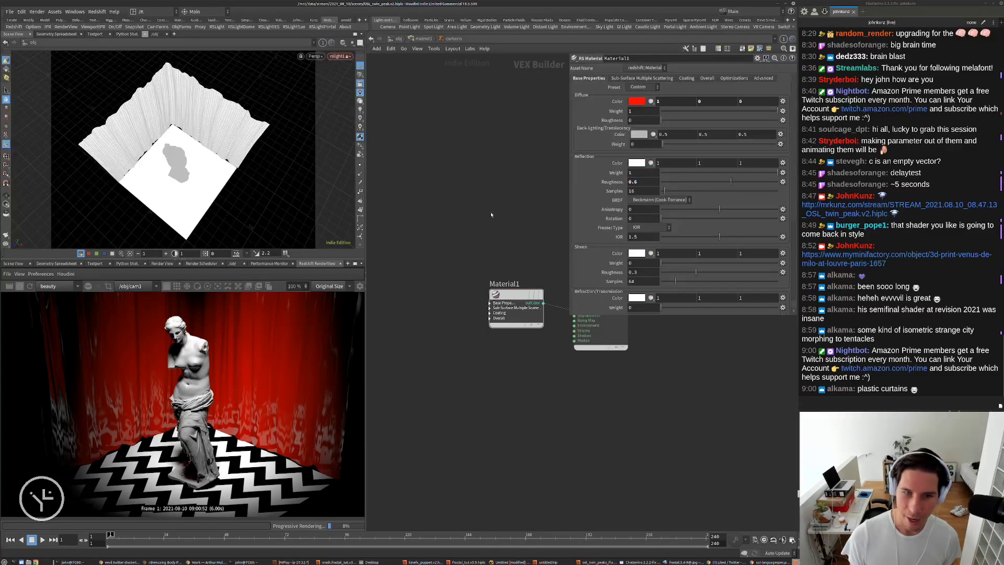
double_click(635, 182)
text(0.46)
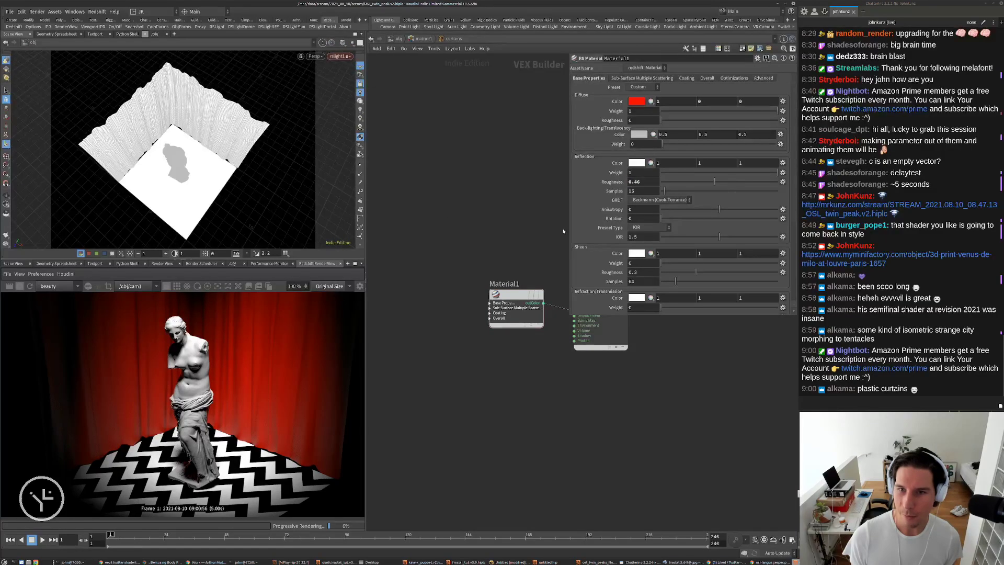
key(Return)
Try a reflection IOR of 3.5 with roughness 0.691 on the curtains material, then return the IOR to 1.5
drag(634, 237, 622, 236)
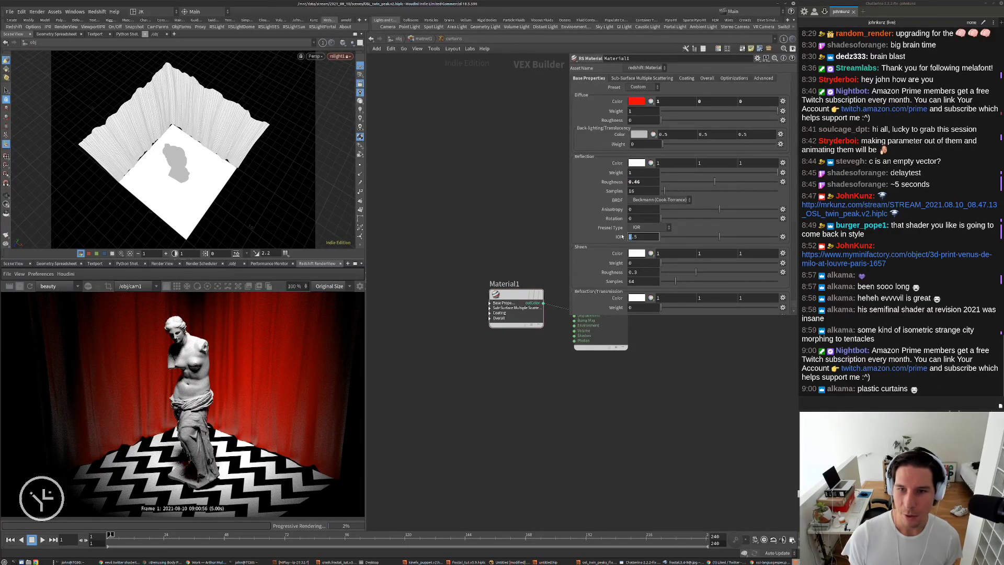
key(Return)
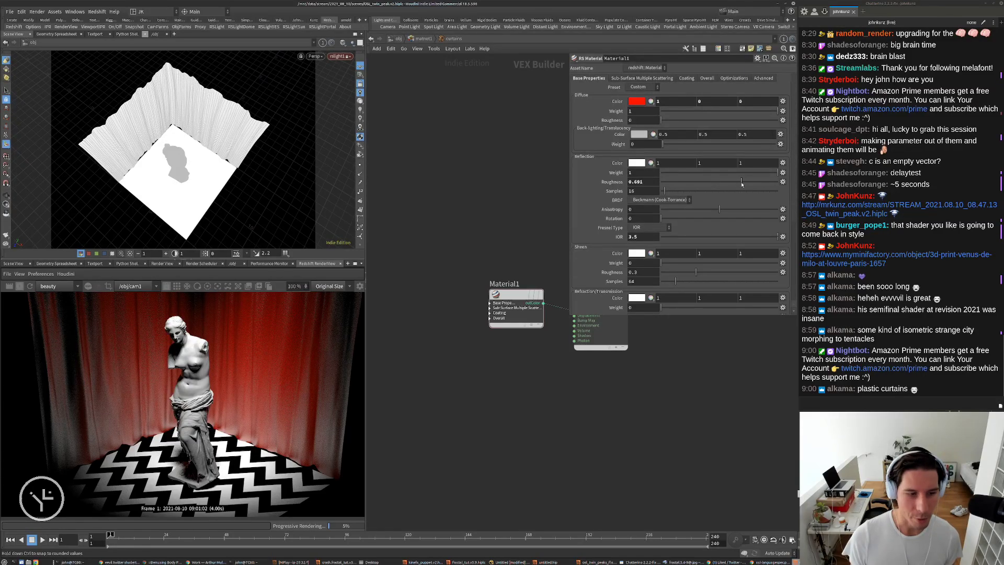
scroll(182, 400, down, 1)
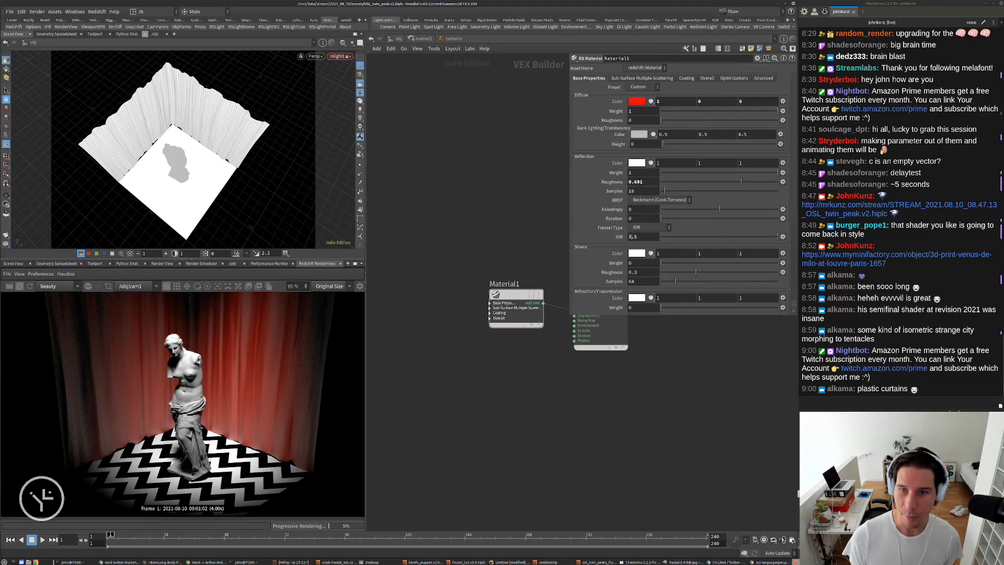
text(1)
key(Return)
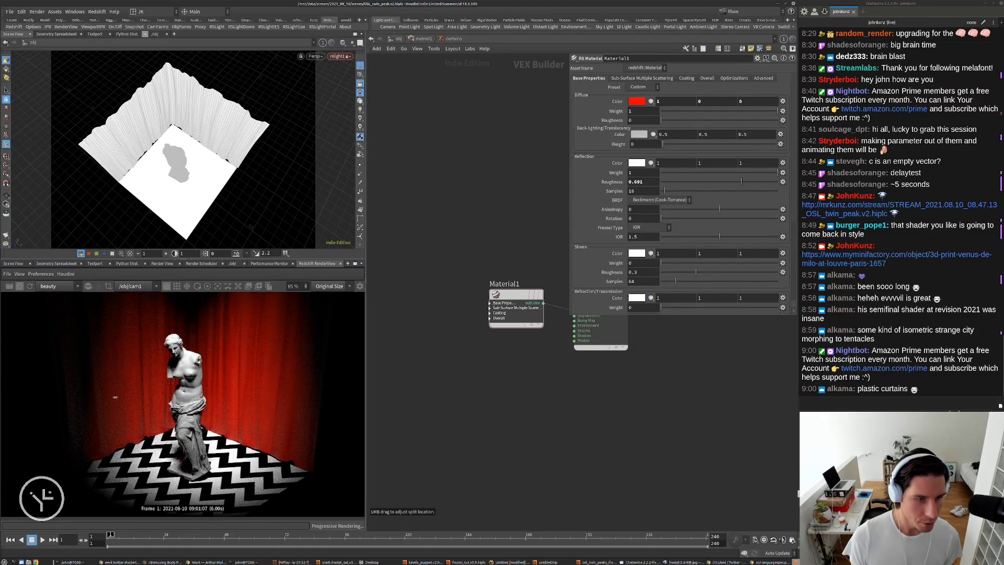
Set the curtains material's reflection IOR to 2.5 and view the whole frame in the render
double_click(629, 236)
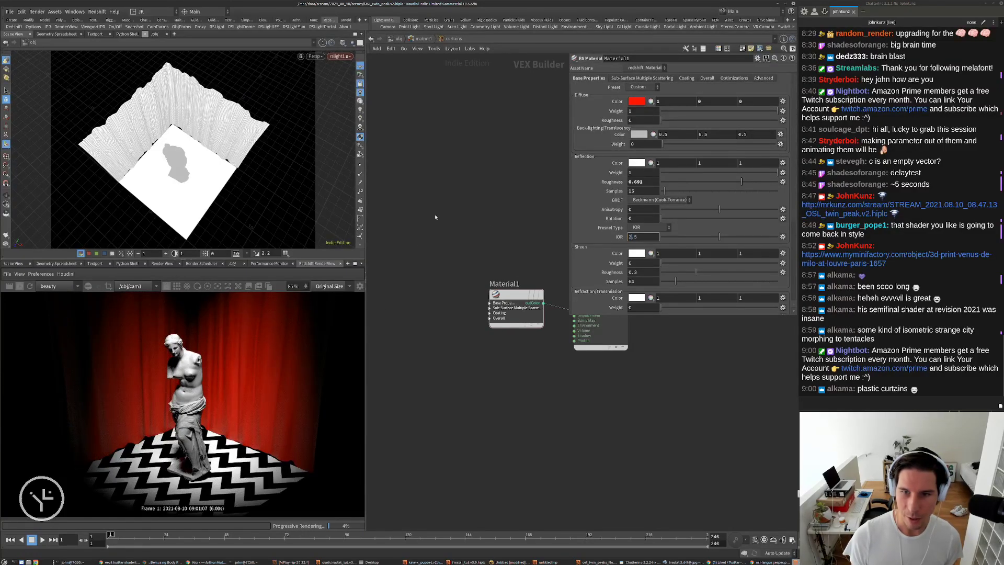
text(2)
key(Return)
scroll(162, 465, down, 1)
scroll(162, 465, down, 1)
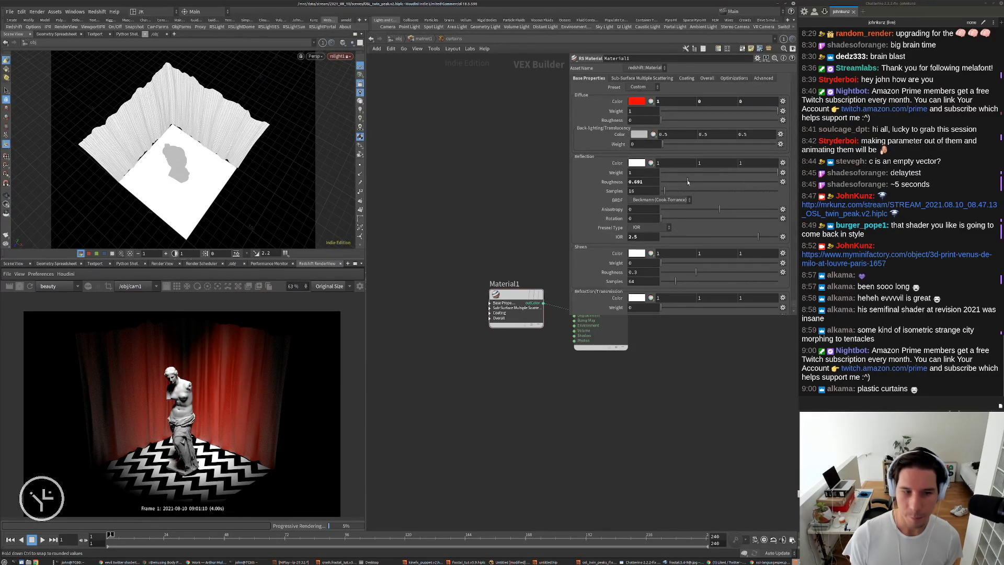
Raise the curtains material's reflection roughness to 0.865 and set its reflection weight to 0.25
drag(687, 181, 761, 182)
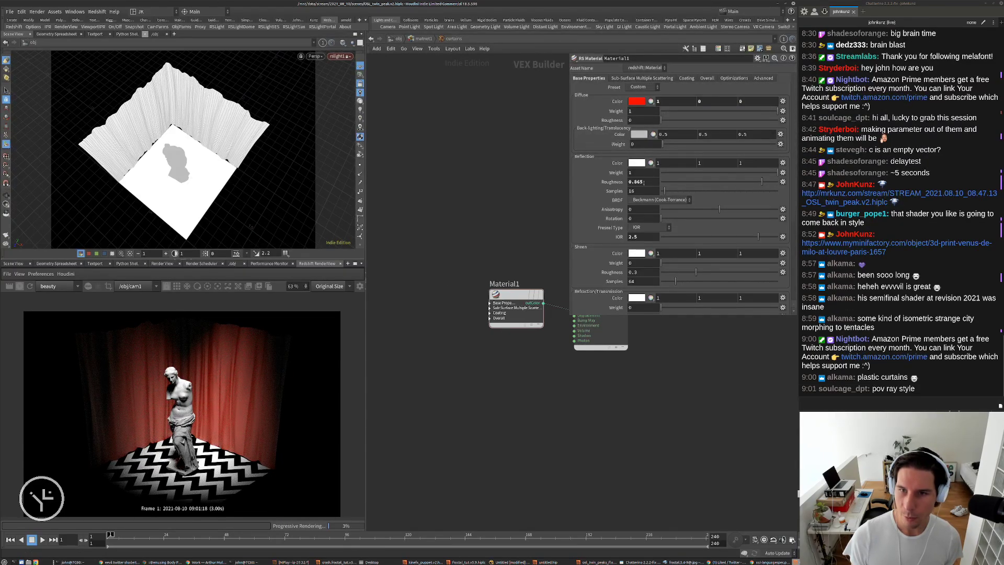
drag(673, 174, 706, 173)
text(0.25)
key(Return)
middle_drag(450, 186, 439, 217)
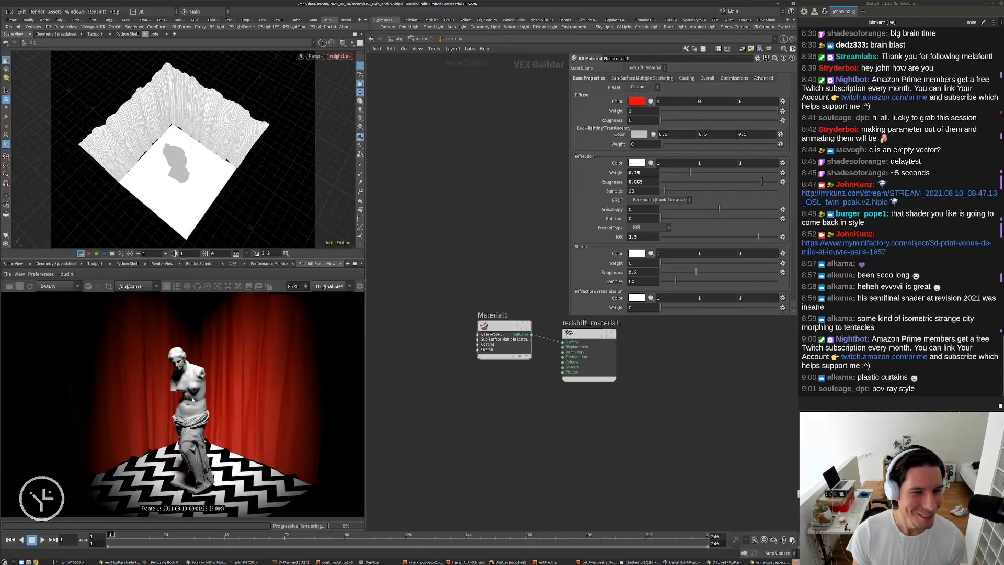
Try a reflection roughness of 0.011 on the curtains material and inspect the floor reflections up close in the render
click(663, 183)
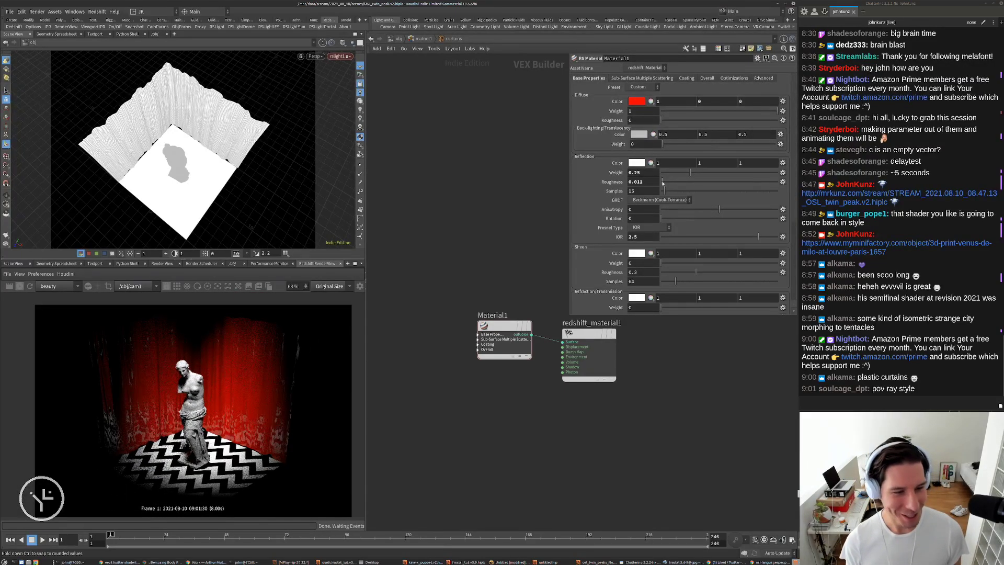
scroll(142, 426, up, 2)
scroll(295, 431, up, 4)
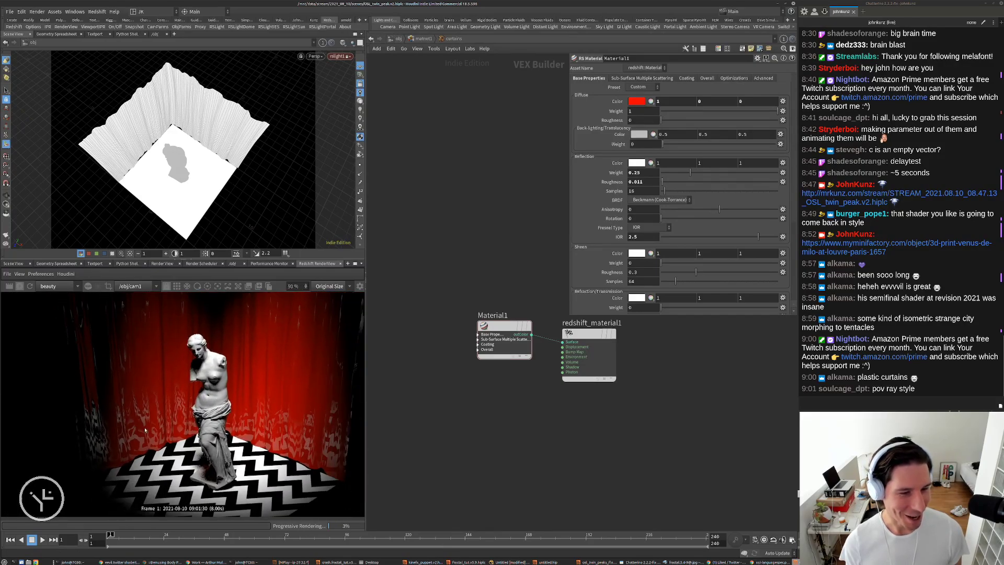
scroll(204, 423, down, 3)
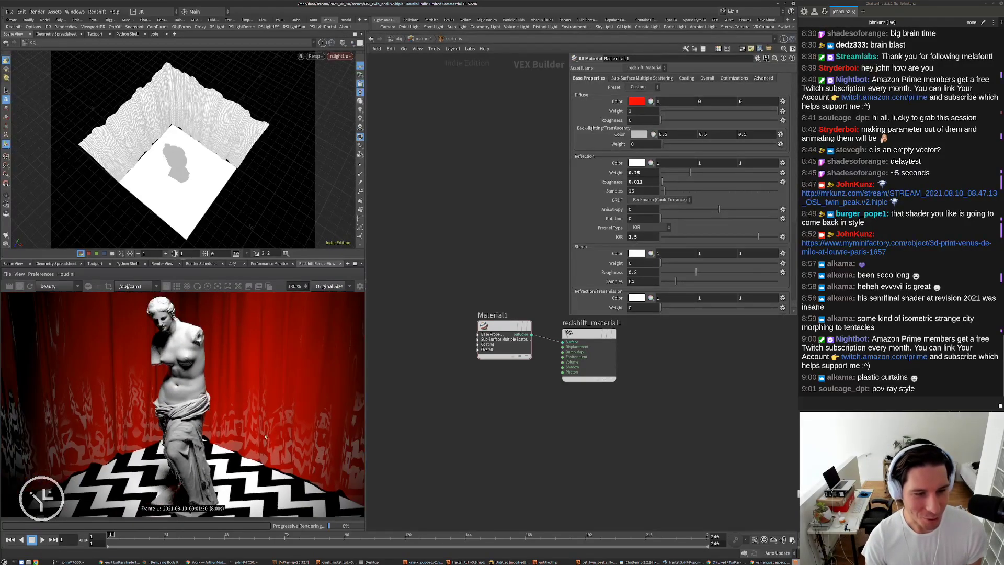
scroll(111, 416, up, 5)
scroll(129, 389, down, 4)
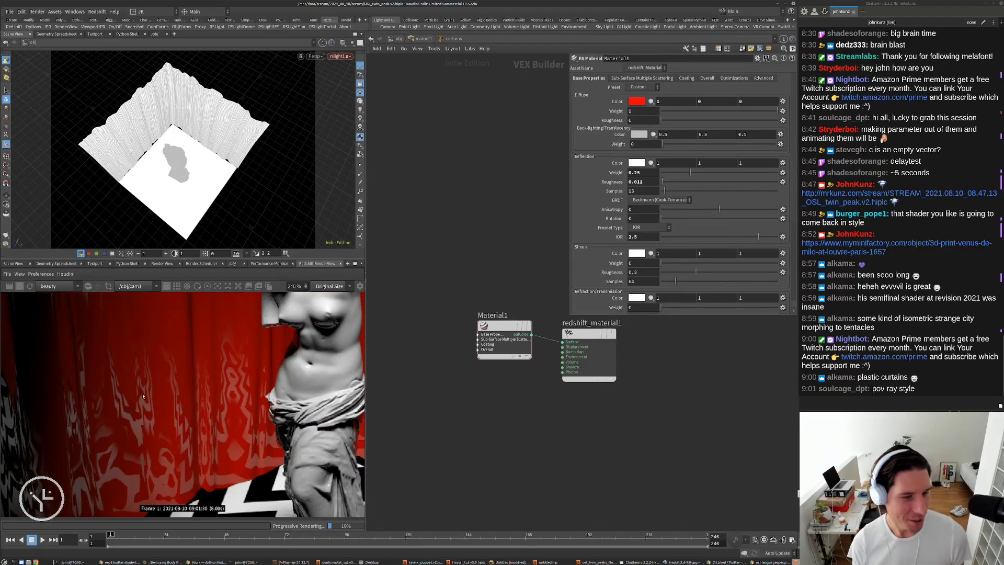
scroll(128, 389, up, 5)
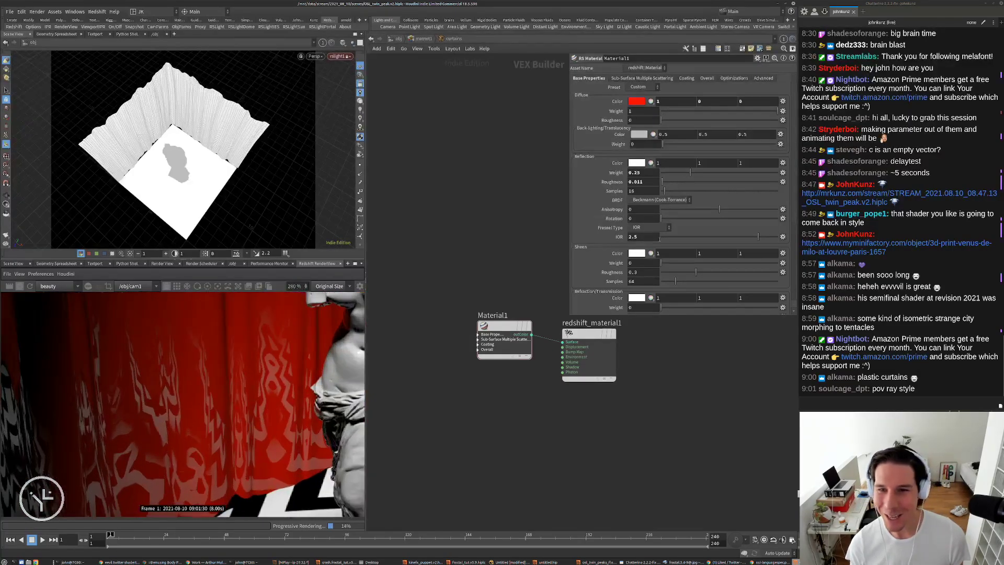
Set the curtains material's reflection roughness to 0.75 and check the full render
click(636, 182)
double_click(637, 184)
text(0.75)
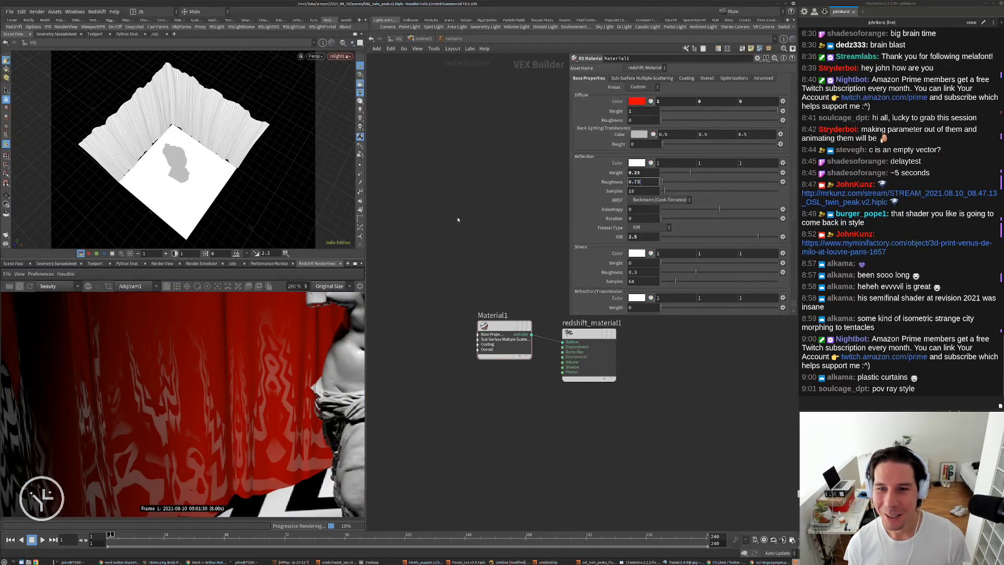
key(Return)
scroll(184, 451, down, 5)
scroll(184, 451, down, 2)
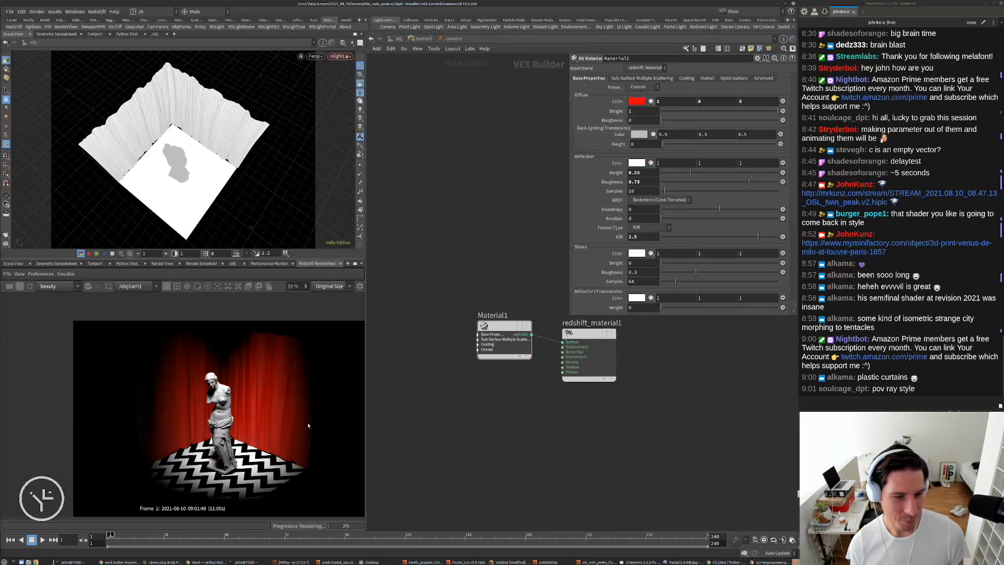
scroll(308, 426, up, 1)
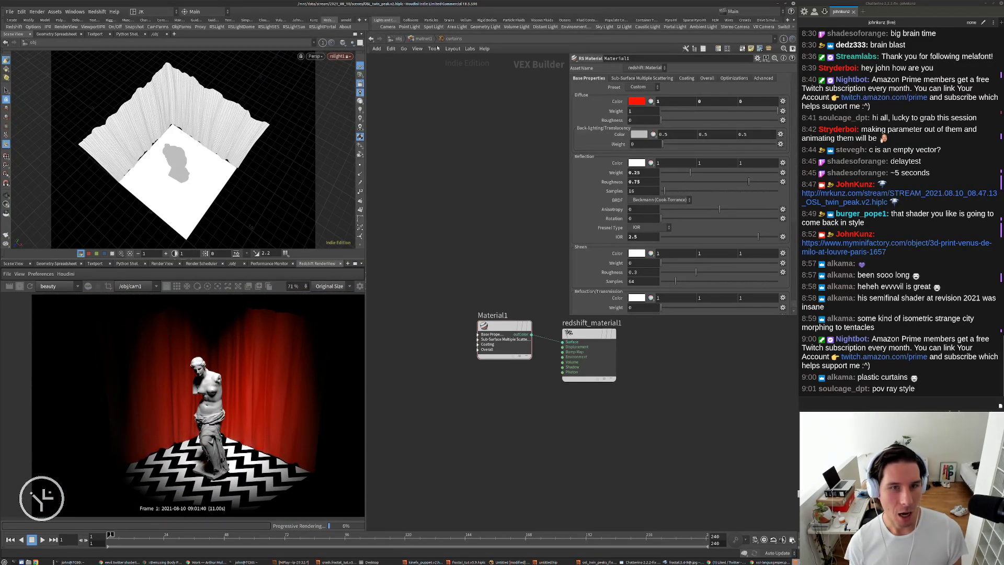
Open the statue material network, inspect the statue's surface up close in the render and select its Material1 node
click(419, 39)
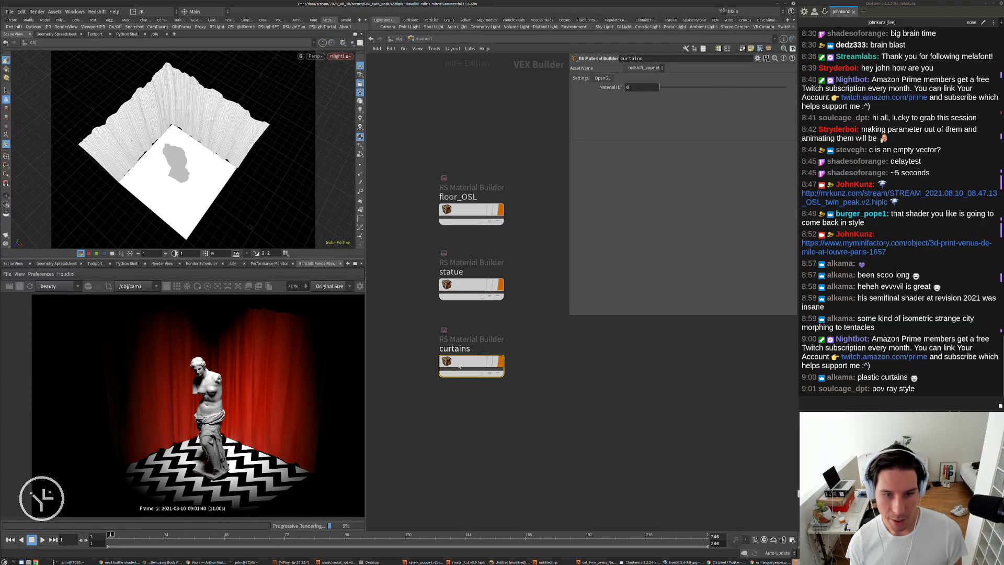
double_click(470, 287)
scroll(230, 383, up, 2)
scroll(231, 383, up, 5)
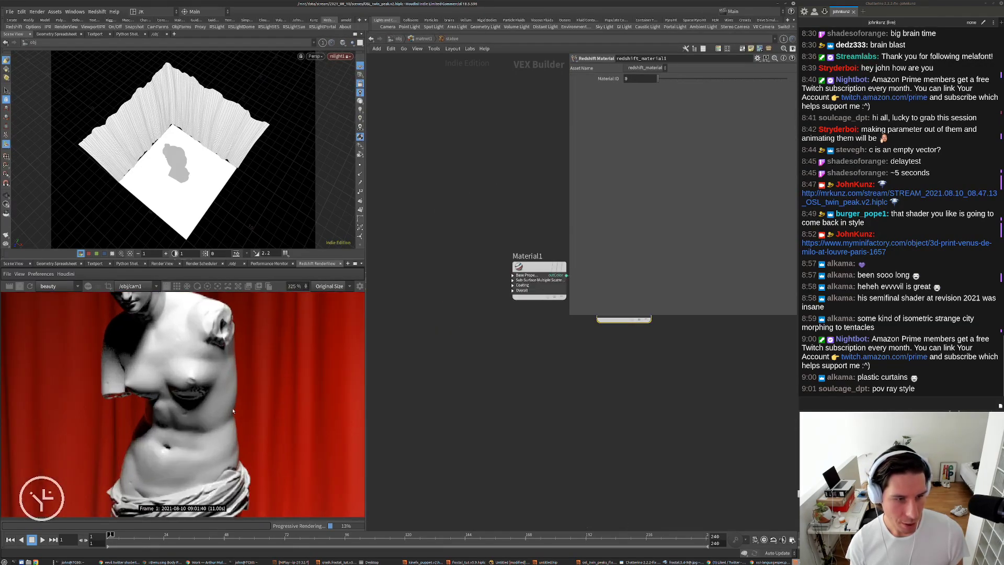
scroll(232, 344, down, 5)
scroll(219, 470, up, 3)
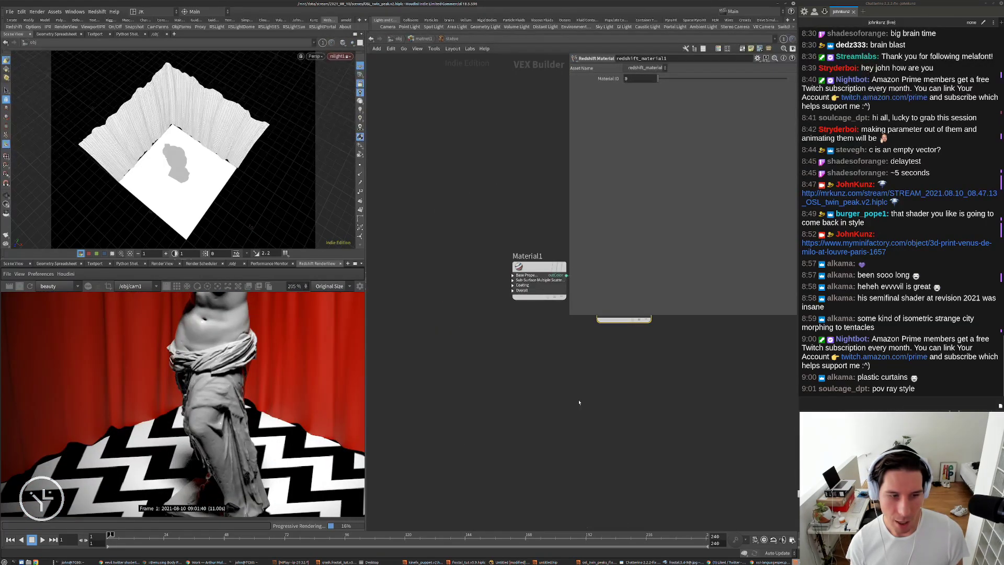
middle_drag(535, 406, 459, 441)
drag(455, 368, 443, 241)
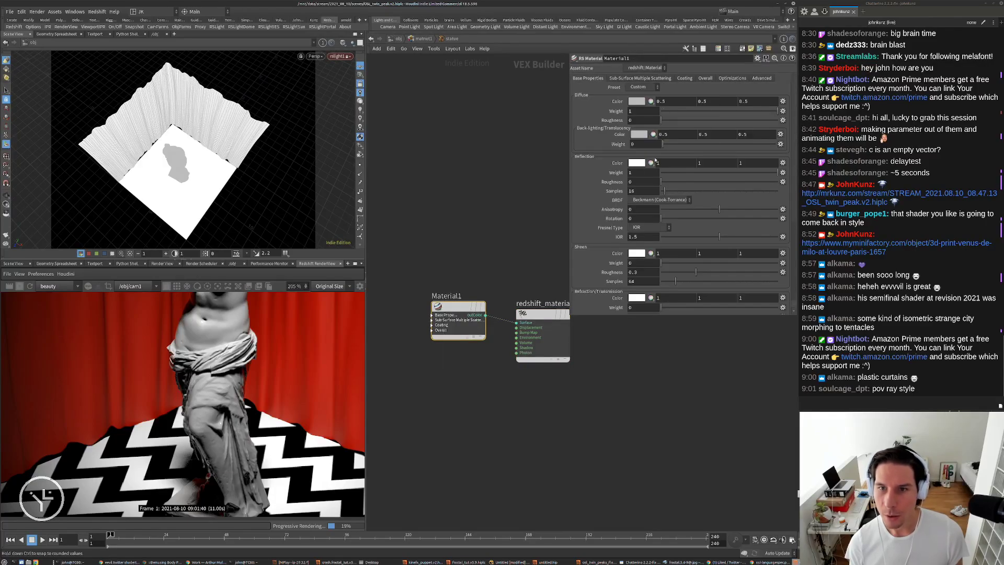
Adjust the statue material's reflection roughness while checking the statue in the render, settling on 0.65
click(718, 186)
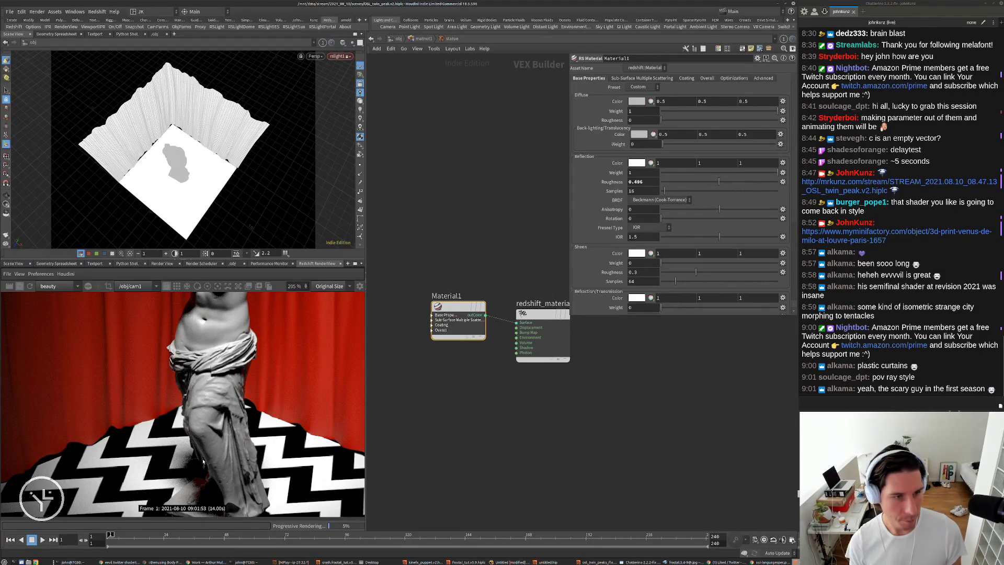
scroll(203, 461, down, 2)
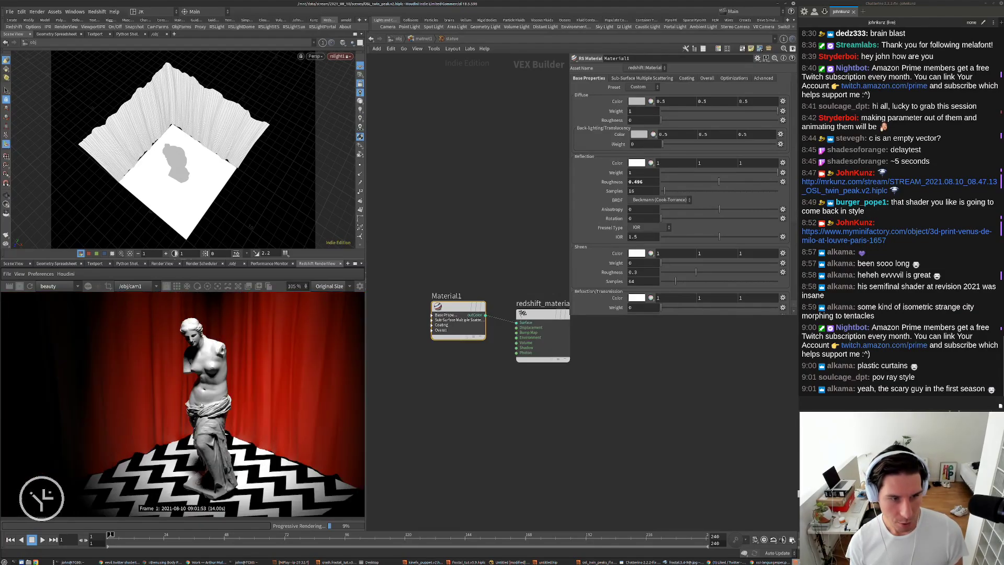
scroll(202, 406, up, 4)
drag(646, 181, 635, 181)
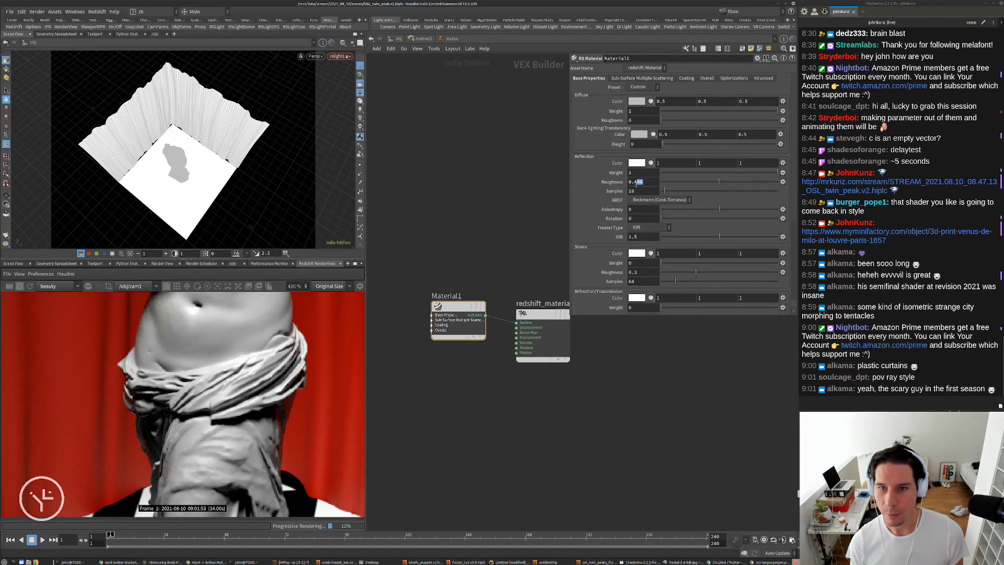
text(65)
key(Return)
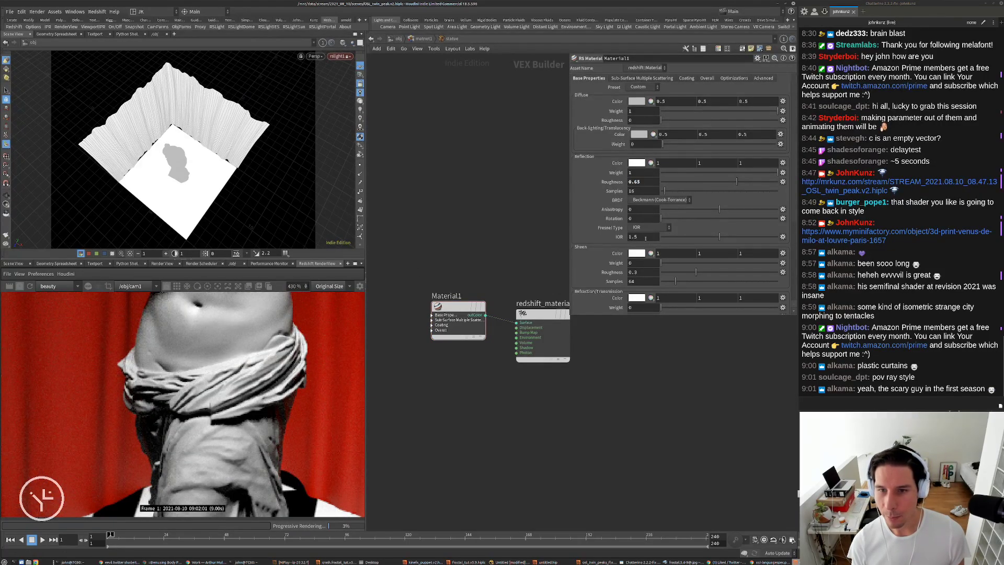
Set the statue material's reflection IOR to 2.5 and its diffuse color to 1, 1, 1, checking the full render
text(2)
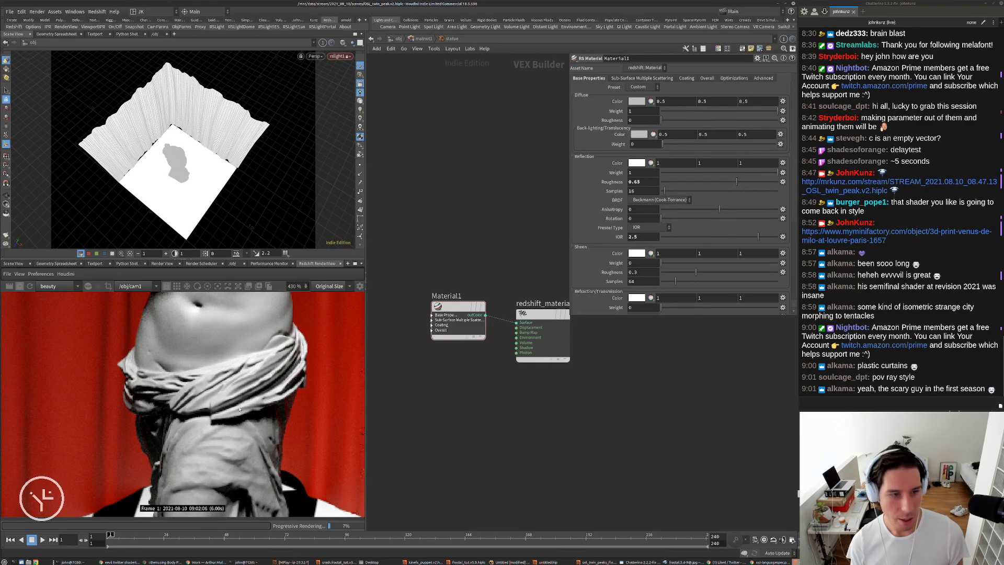
key(Return)
click(683, 99)
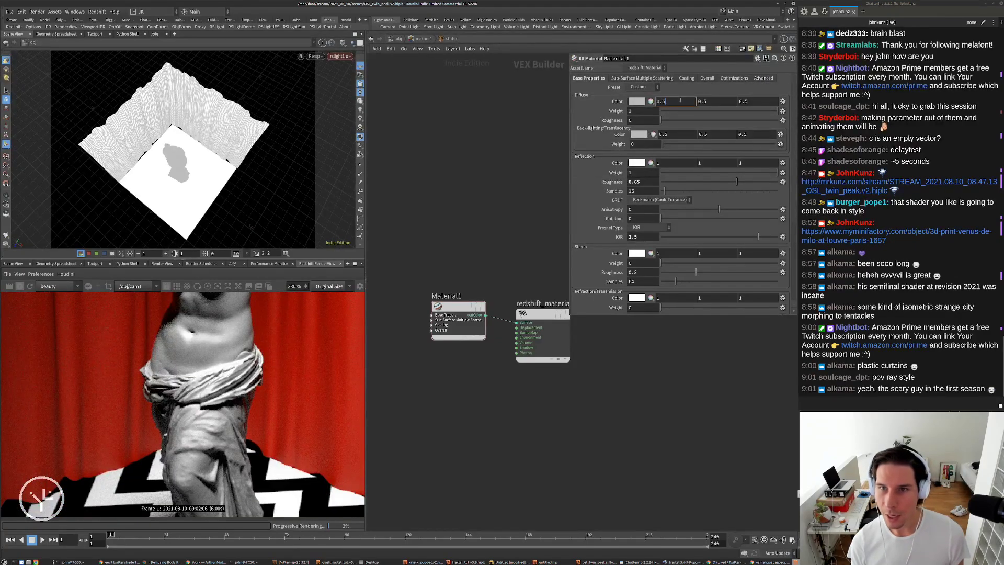
text(1)
key(Tab)
text(1)
key(Tab)
text(1)
key(Return)
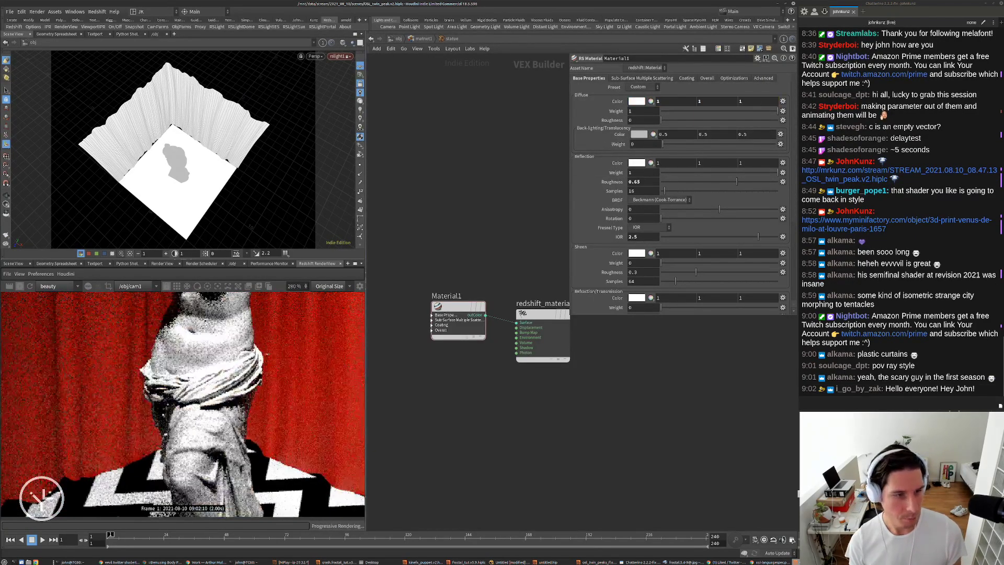
scroll(183, 402, down, 8)
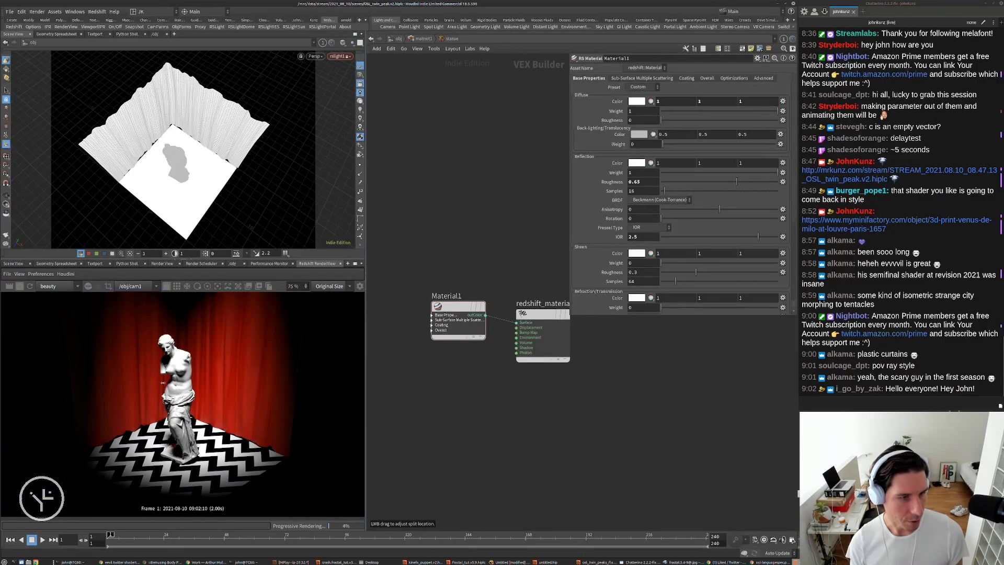
scroll(163, 383, up, 2)
scroll(198, 413, up, 1)
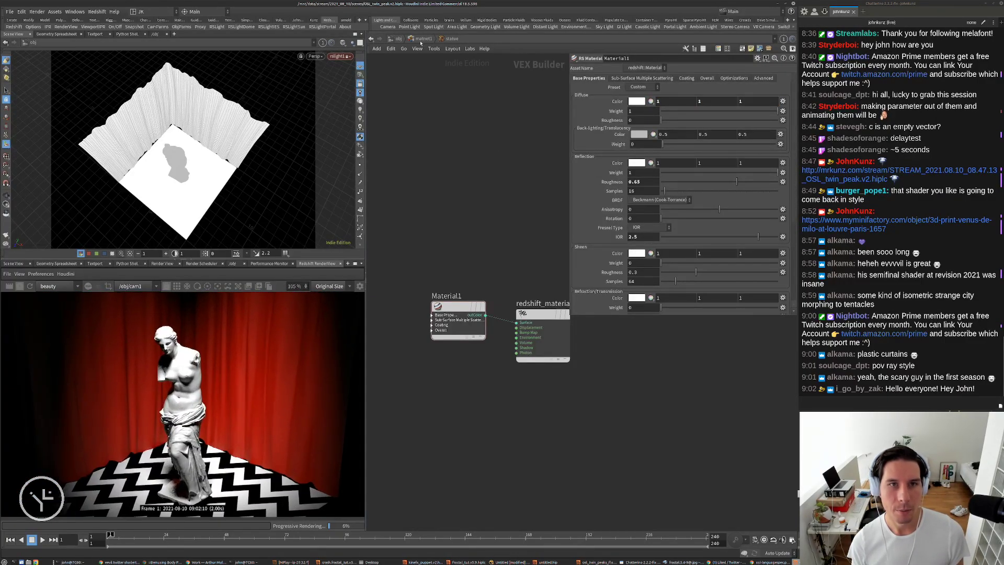
Go to the output network and set Redshift_ROP1's primary GI engine to Brute Force while viewing the statue's base up close
click(396, 38)
click(394, 39)
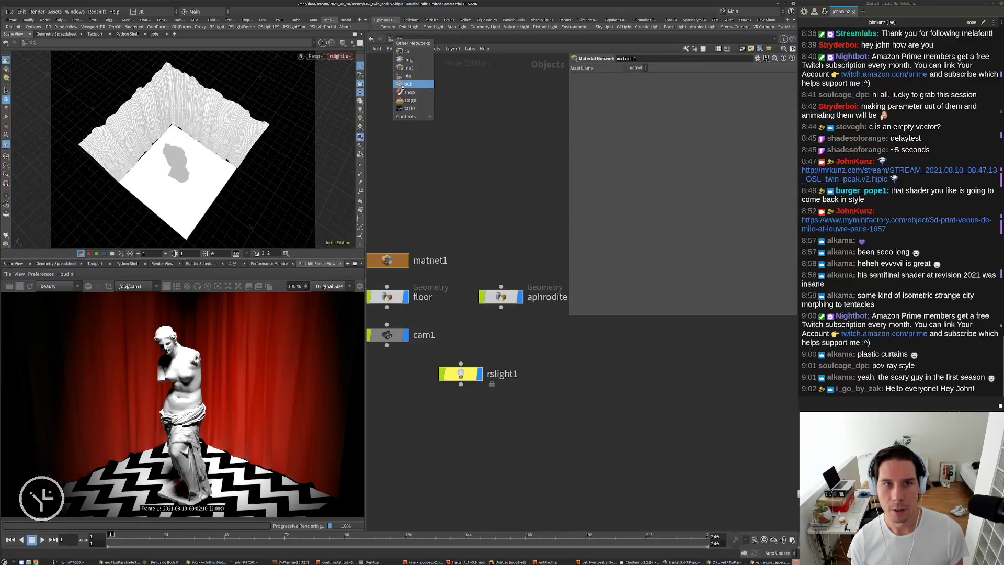
click(410, 83)
drag(510, 215, 561, 352)
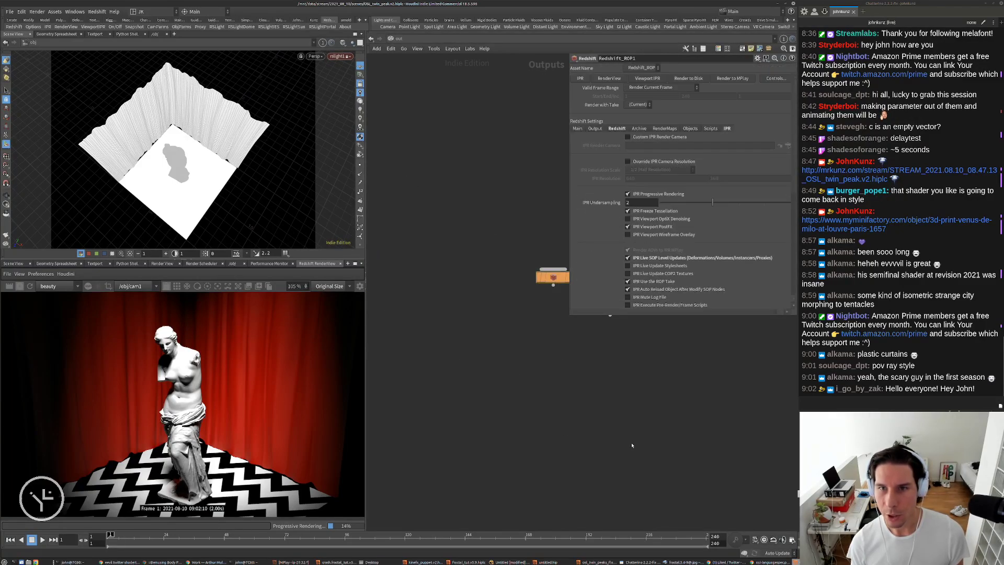
middle_drag(632, 444, 508, 435)
click(617, 128)
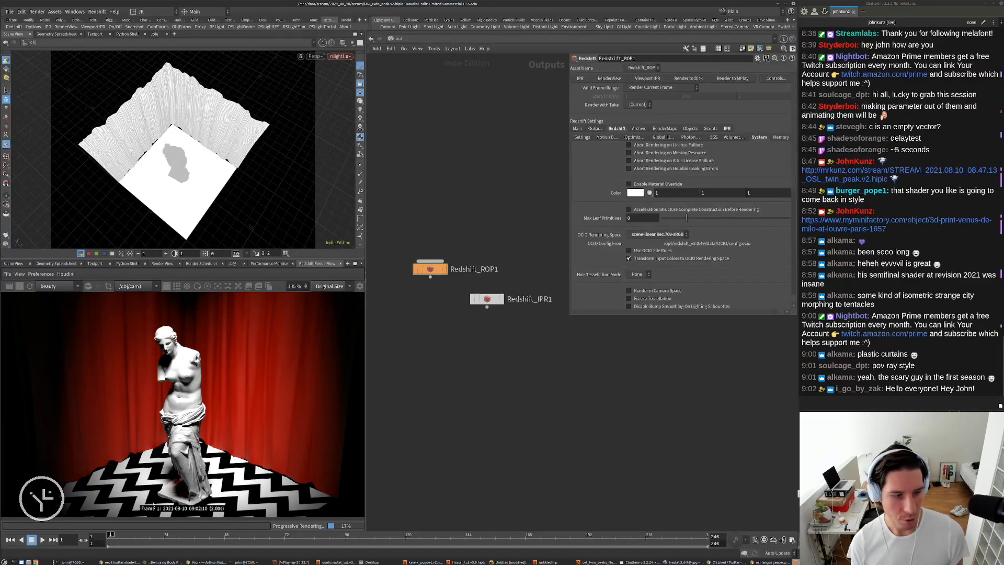
scroll(168, 486, up, 6)
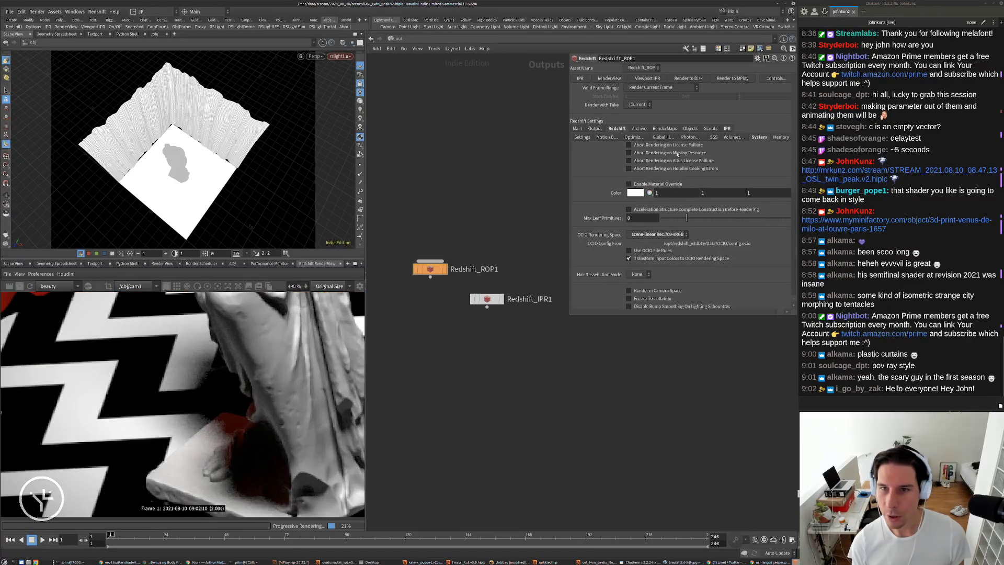
click(662, 137)
click(648, 153)
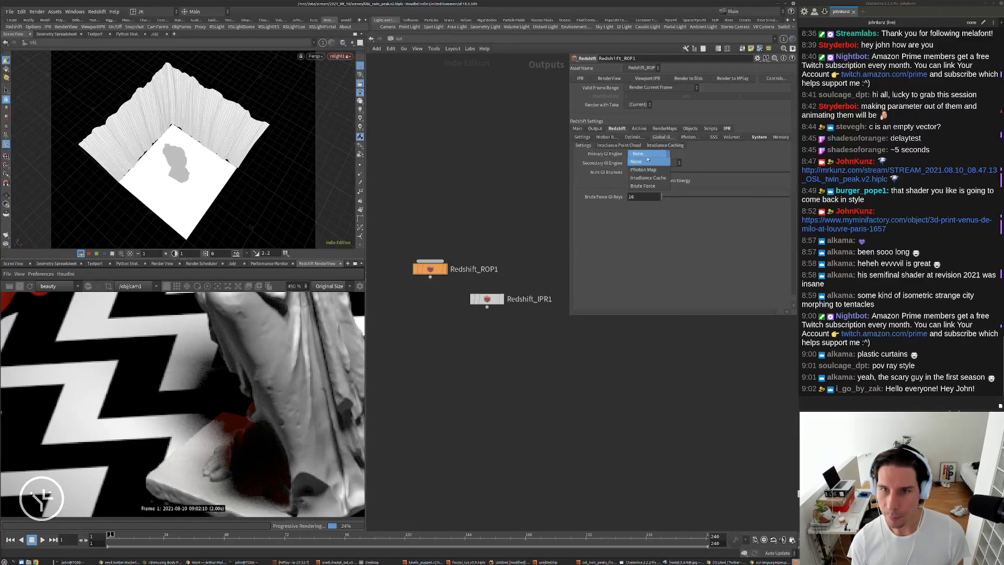
Set the secondary GI engine of Redshift_ROP1 to Irradiance Point Cloud
click(643, 163)
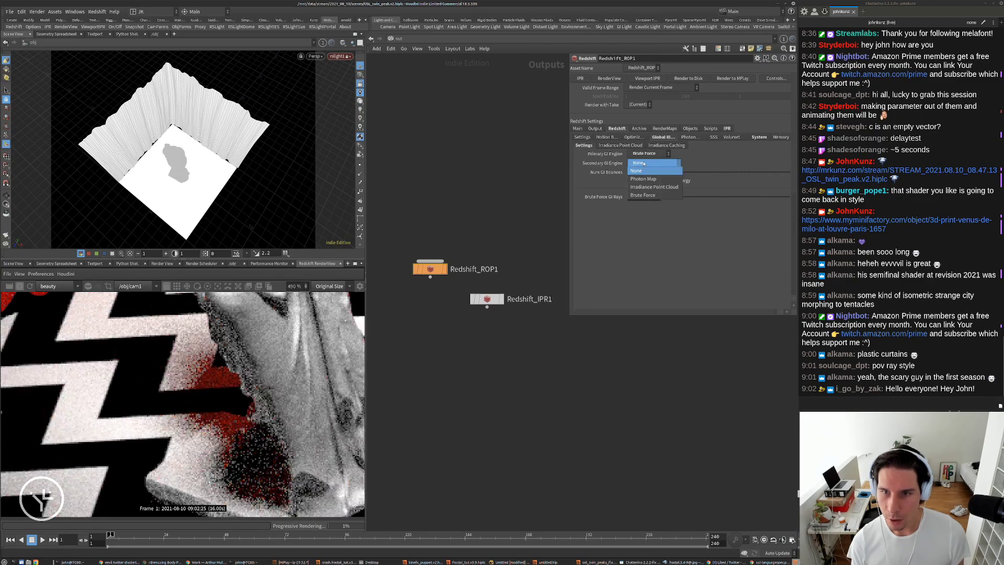
click(642, 163)
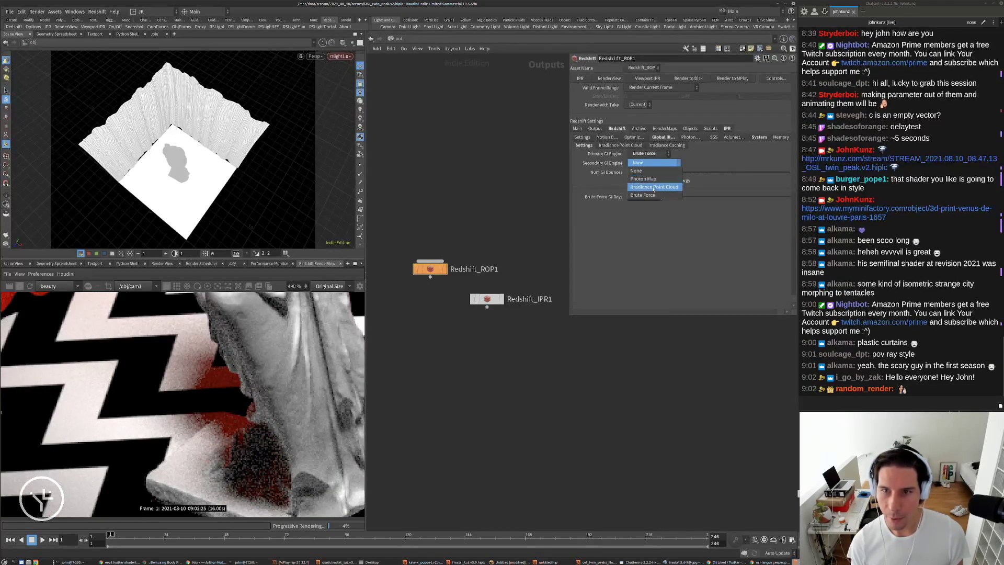
click(653, 187)
Try Photon Map as the secondary GI engine, check the full render and switch back to Irradiance Point Cloud
click(664, 163)
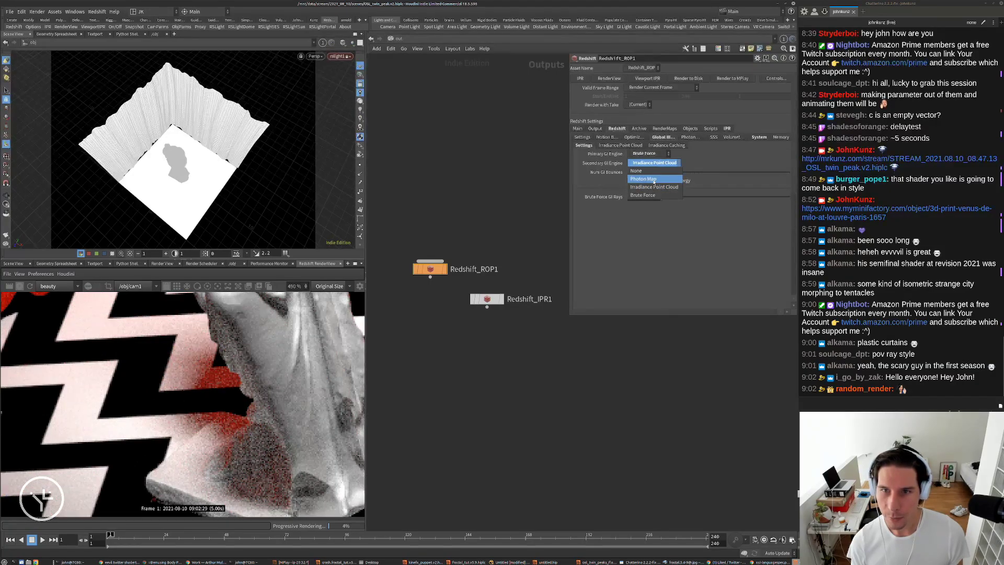
click(653, 180)
scroll(103, 429, down, 8)
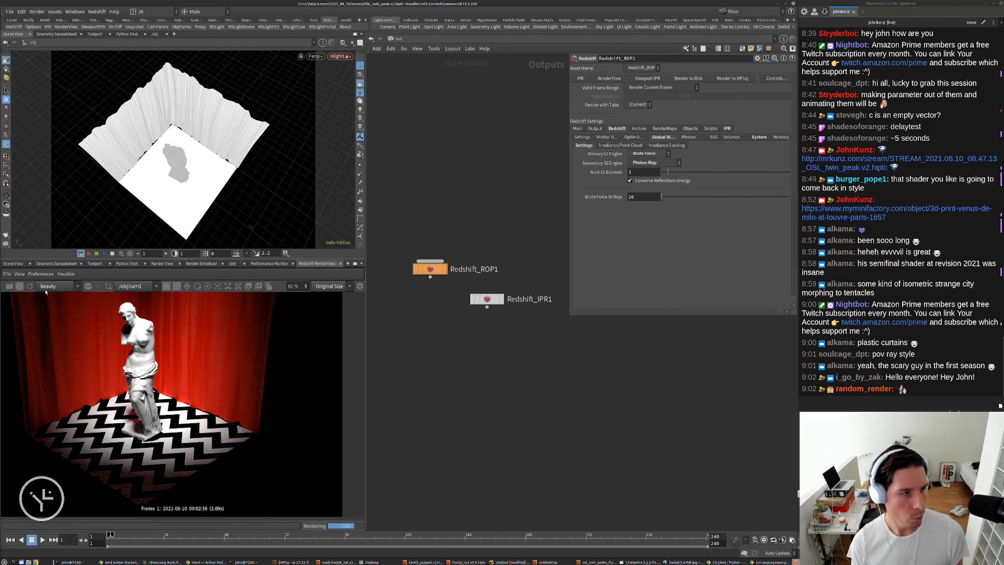
scroll(123, 430, down, 1)
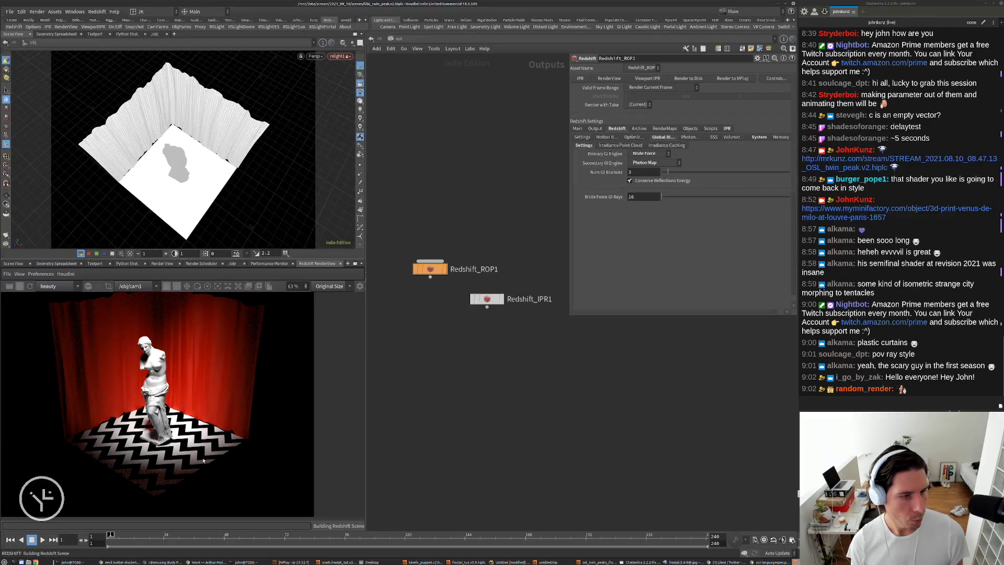
click(655, 162)
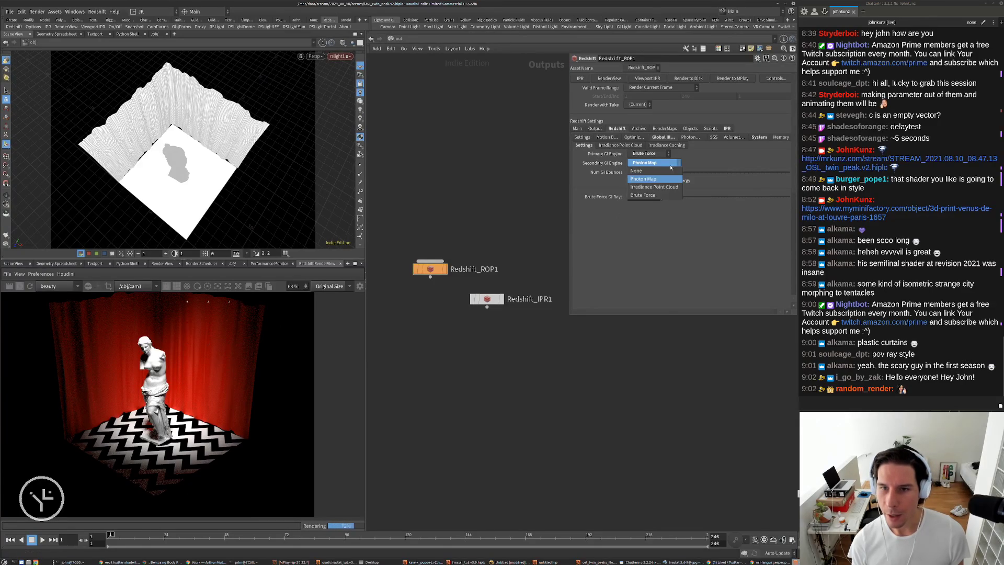
click(653, 174)
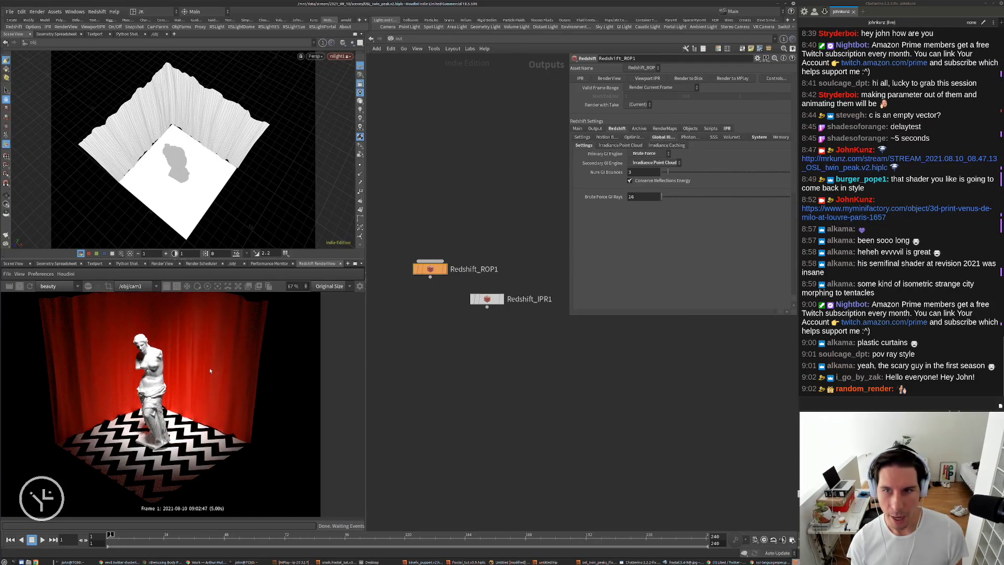
scroll(130, 349, up, 2)
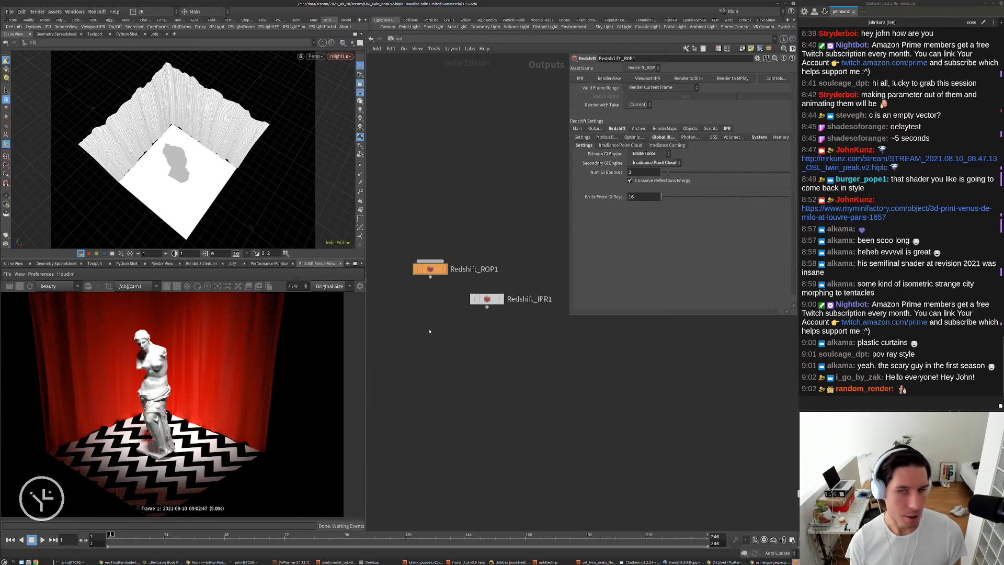
Set the number of GI bounces to 7 and inspect the floor around the statue's base in the render
click(648, 172)
text(7)
key(Return)
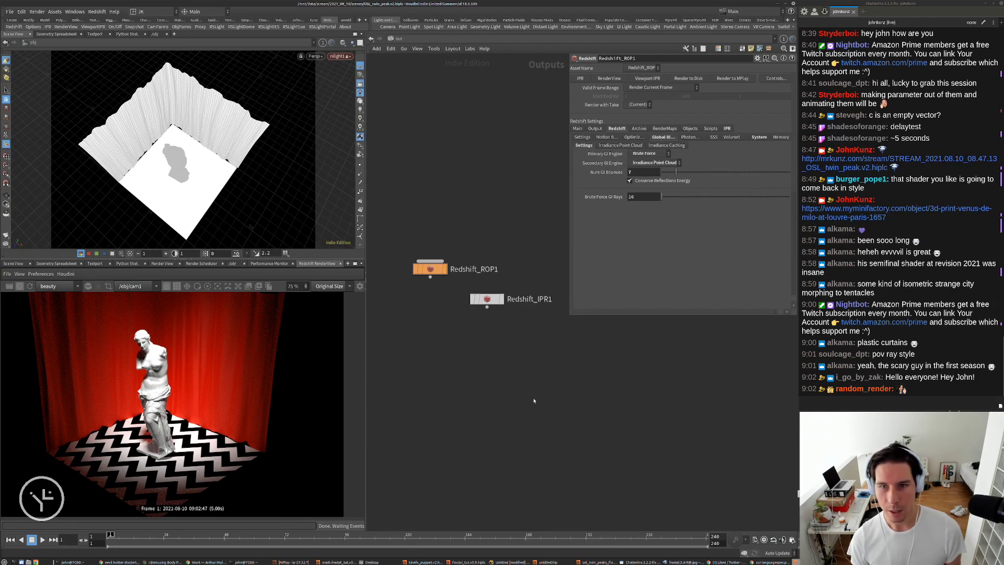
scroll(153, 438, up, 1)
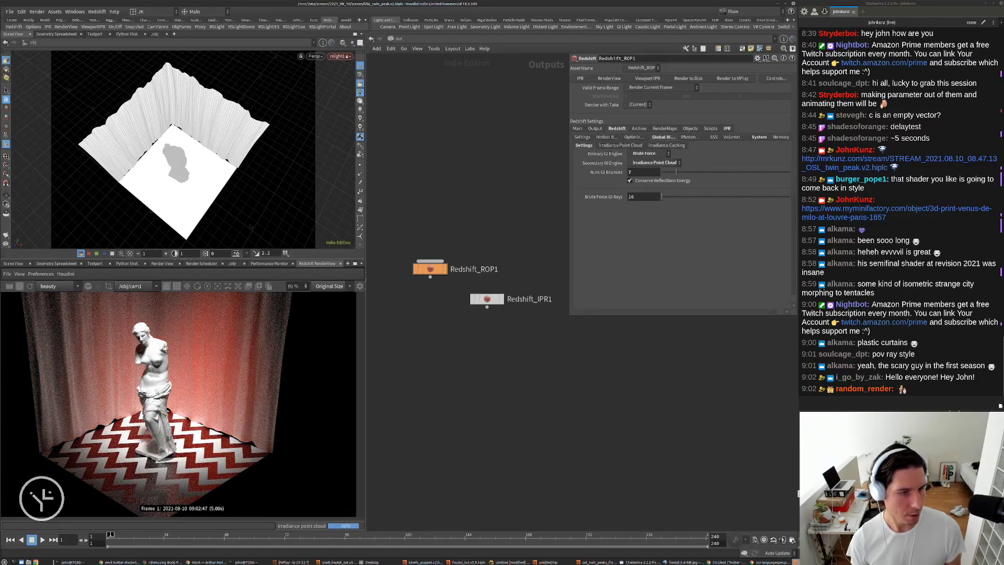
scroll(130, 459, up, 2)
scroll(131, 459, up, 5)
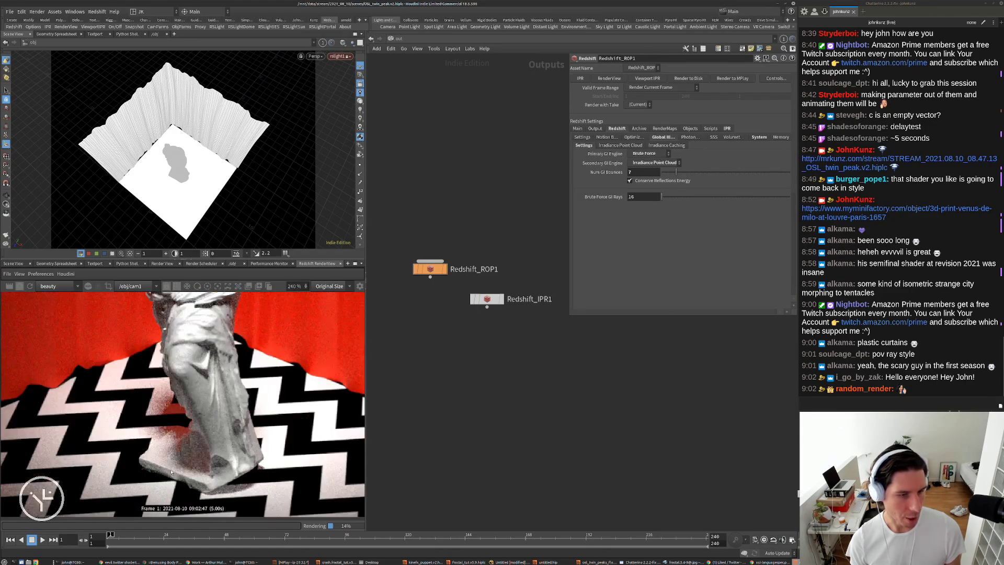
Set Brute Force GI Rays to 512 and inspect the noise around the statue's base in the render
double_click(637, 199)
text(512)
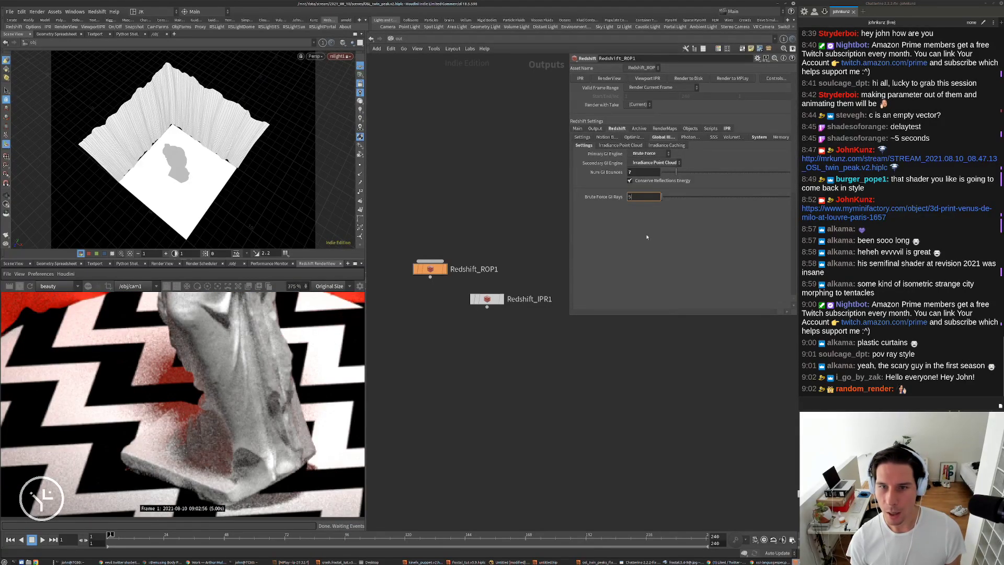
key(Return)
scroll(175, 390, down, 5)
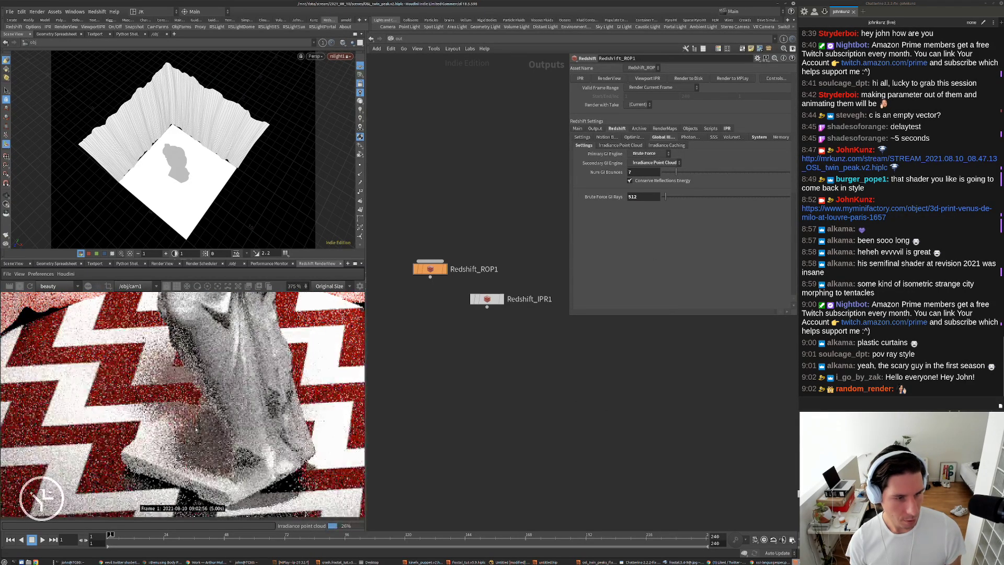
scroll(183, 385, up, 3)
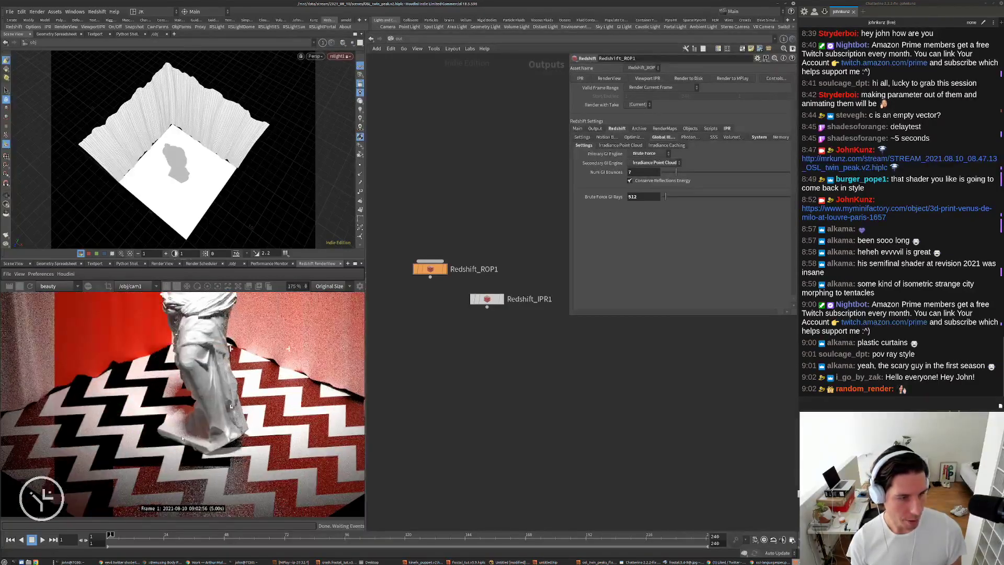
scroll(183, 384, up, 4)
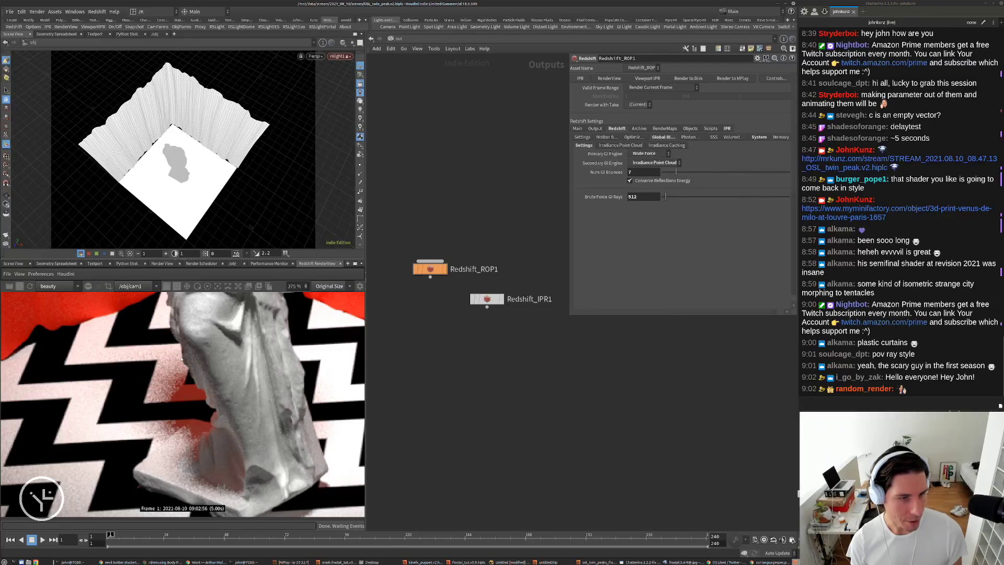
Enable the light sampling override with 64 samples and inspect the shadows around the statue's base
click(591, 138)
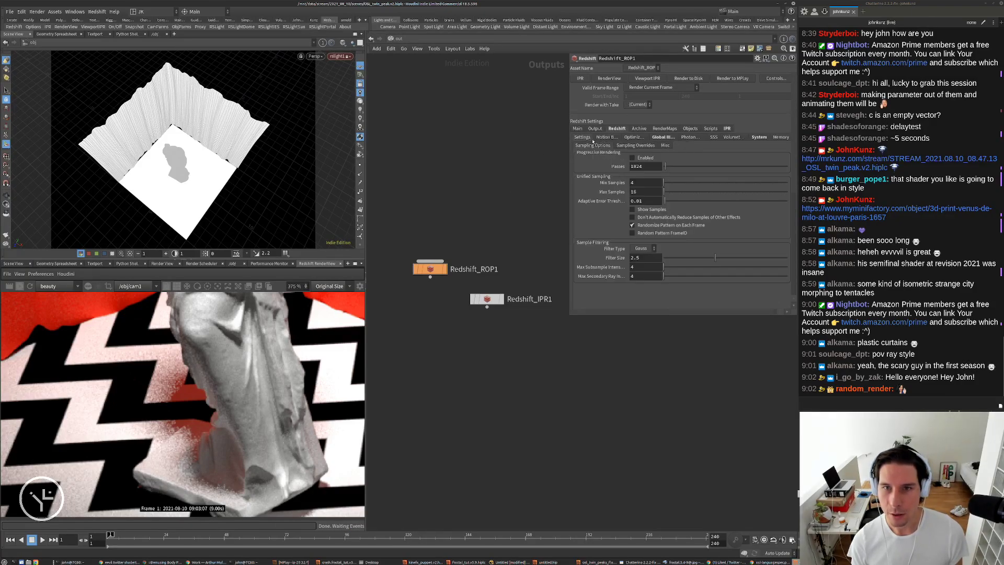
click(620, 146)
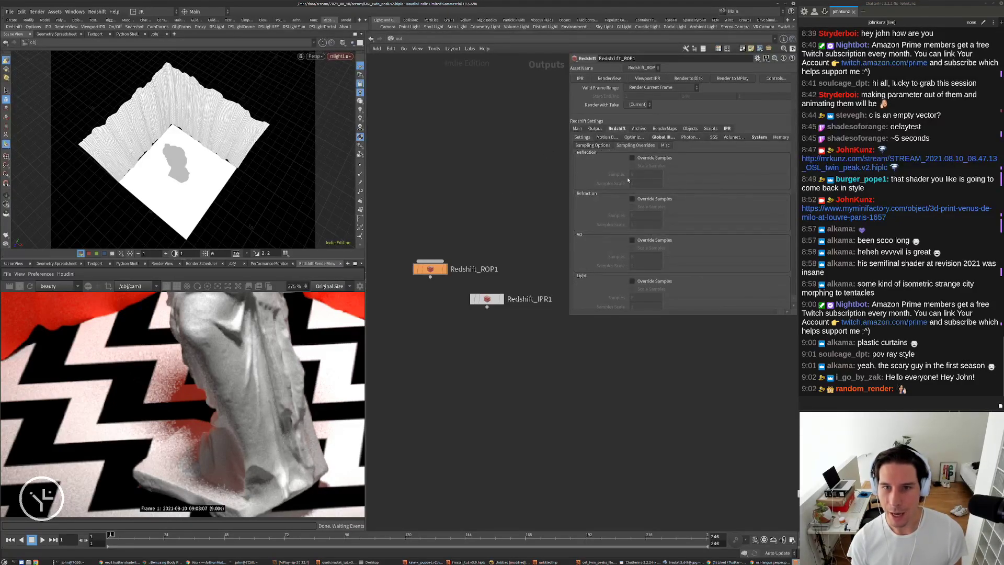
scroll(562, 258, down, 3)
click(632, 281)
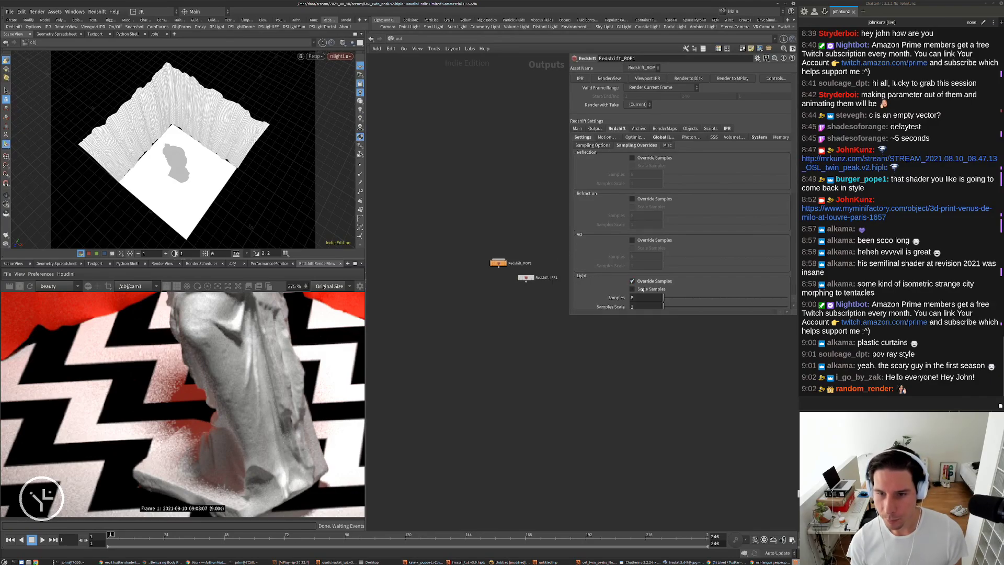
double_click(644, 297)
text(64)
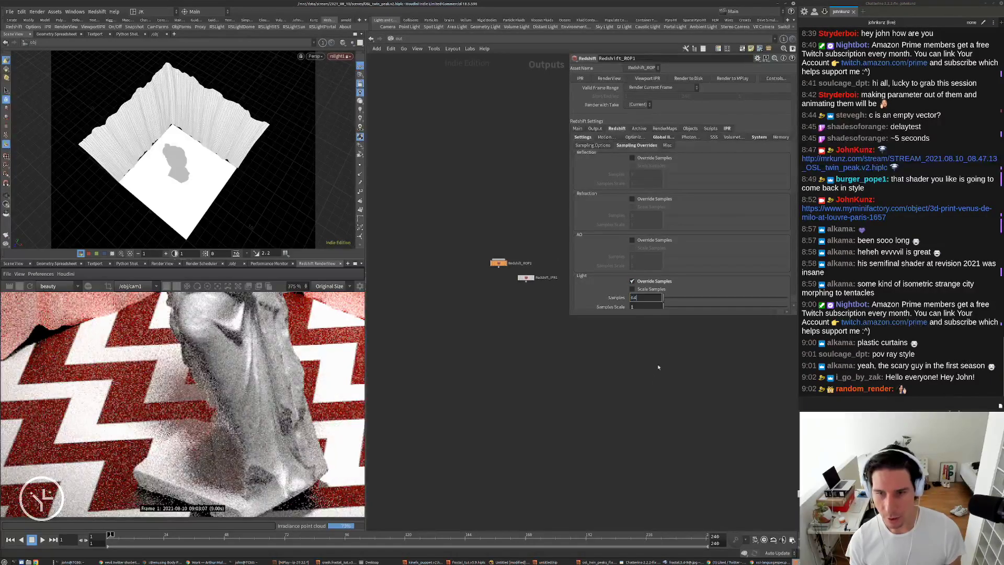
key(Return)
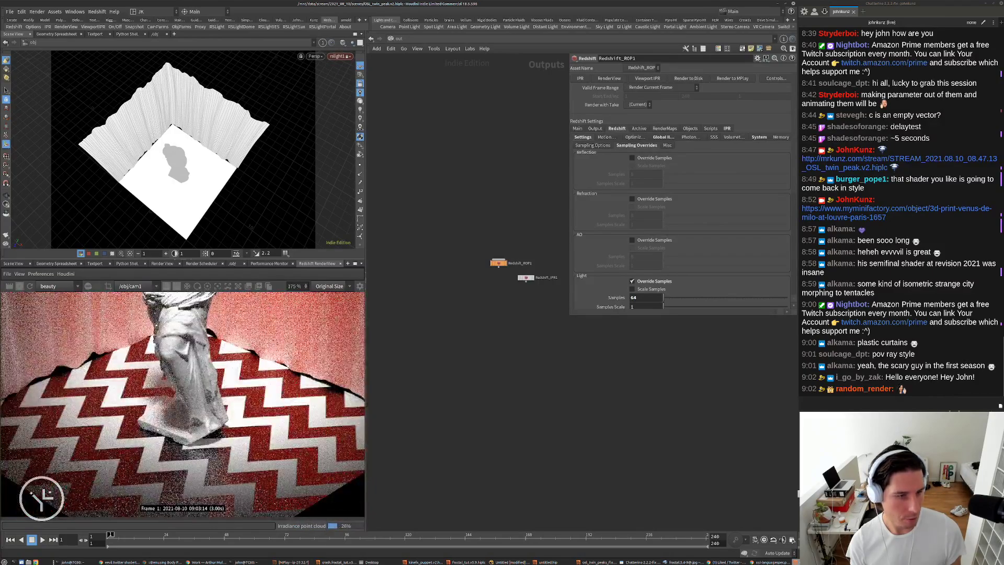
scroll(158, 398, up, 3)
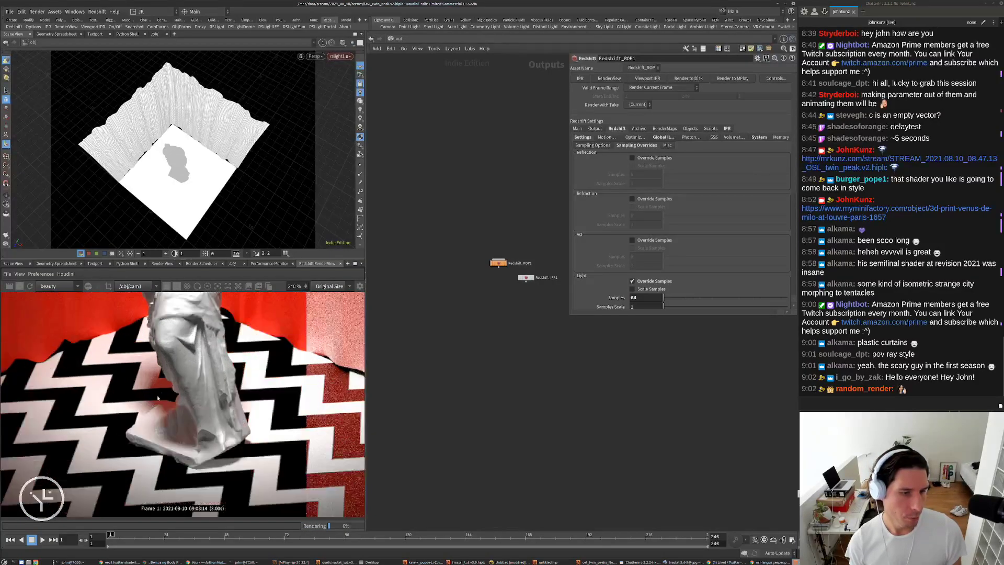
scroll(177, 362, up, 4)
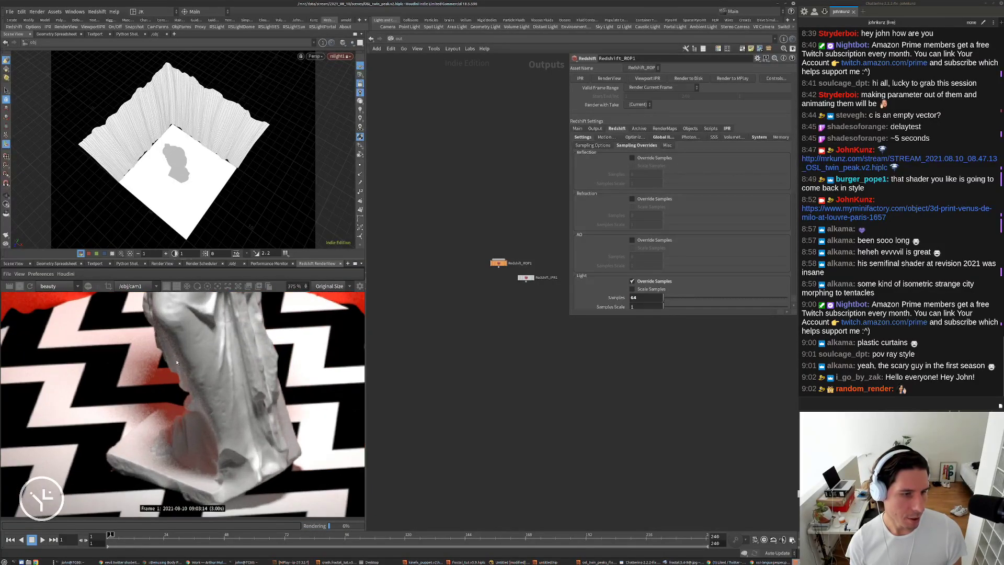
Raise the light override samples to 256 and check the shadows by the statue's base in the render
click(636, 298)
text(2)
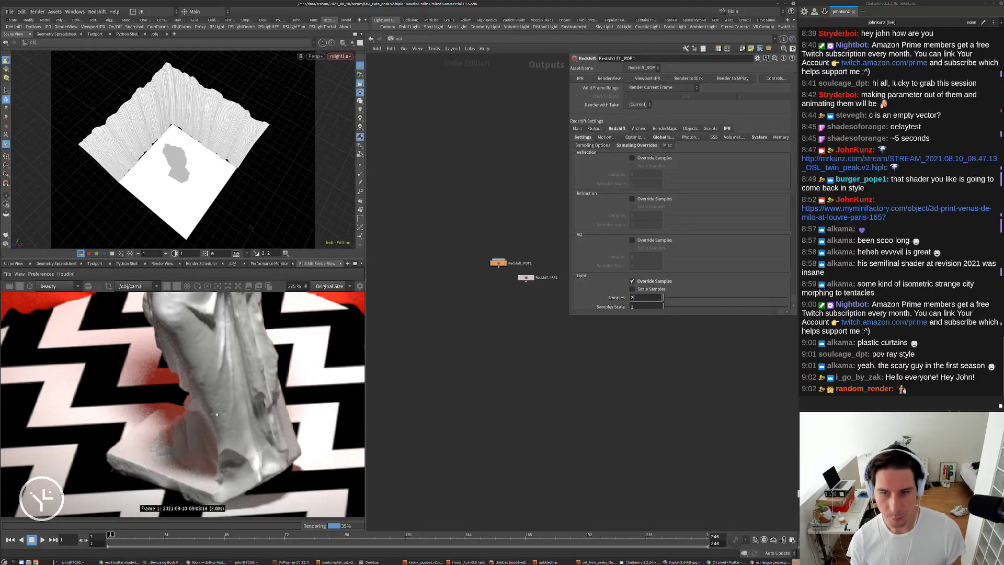
text(56)
key(Return)
scroll(216, 415, down, 10)
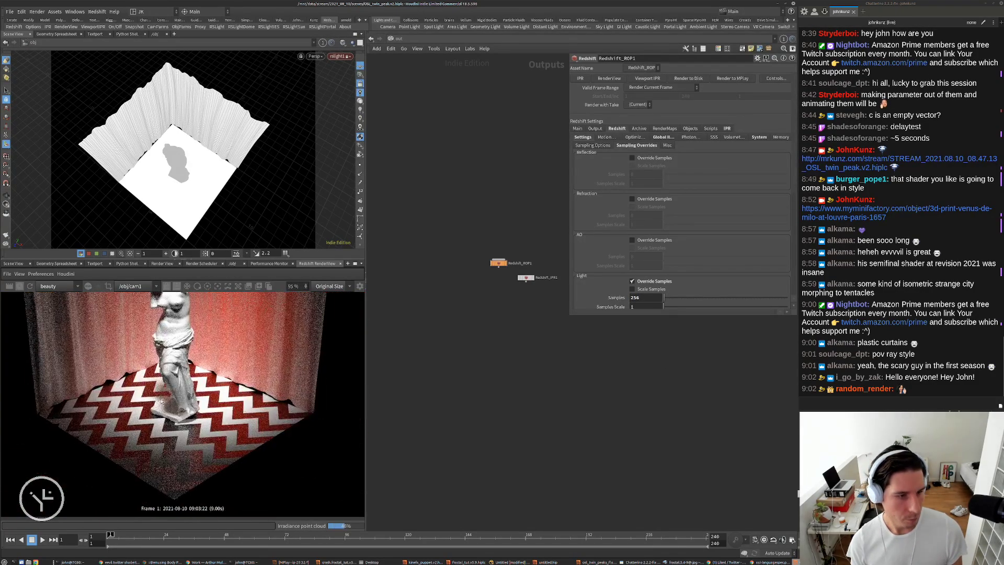
scroll(162, 403, up, 5)
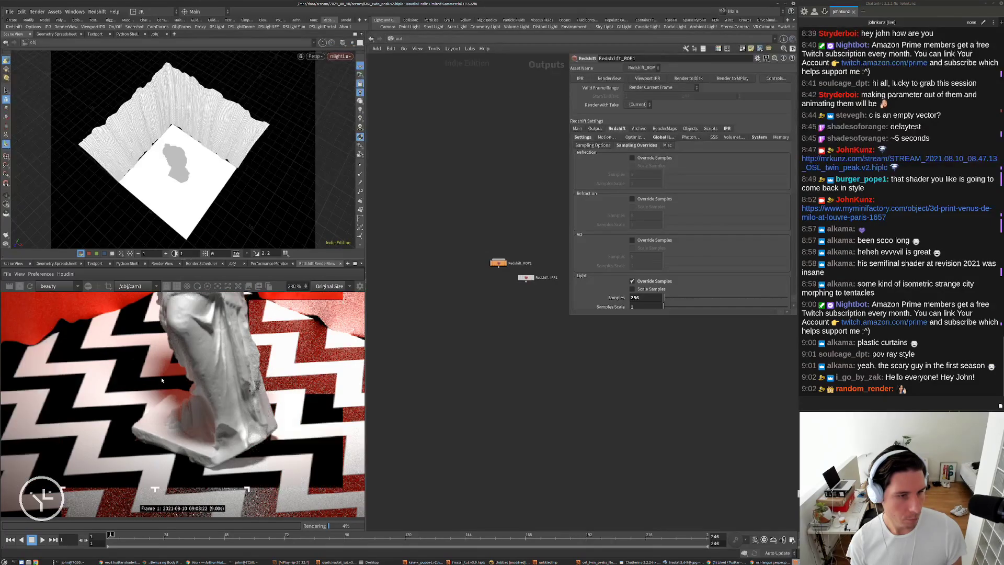
Inspect the full render of the room and set the ROP's OCIO rendering space to ACEScg
scroll(163, 372, up, 2)
scroll(186, 453, down, 10)
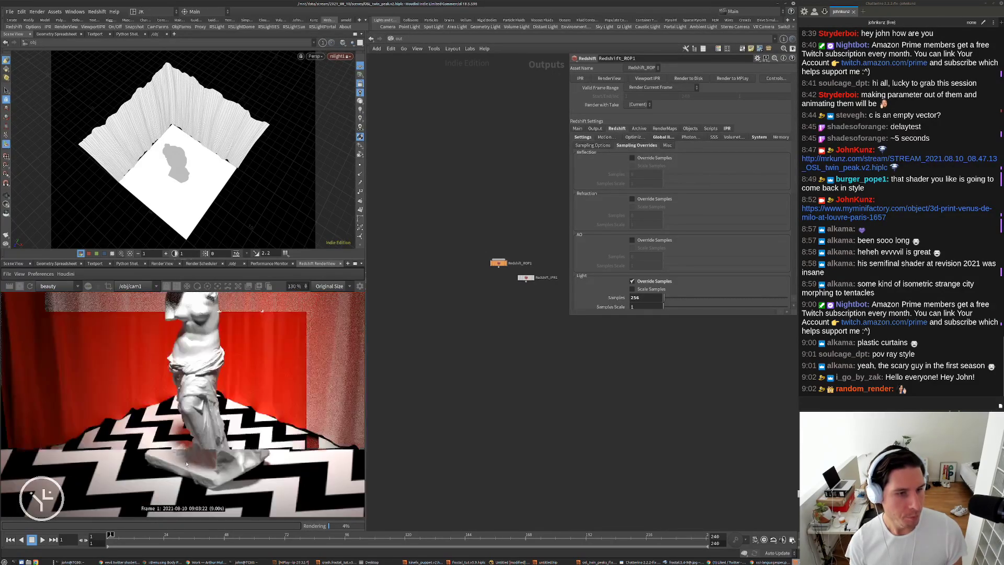
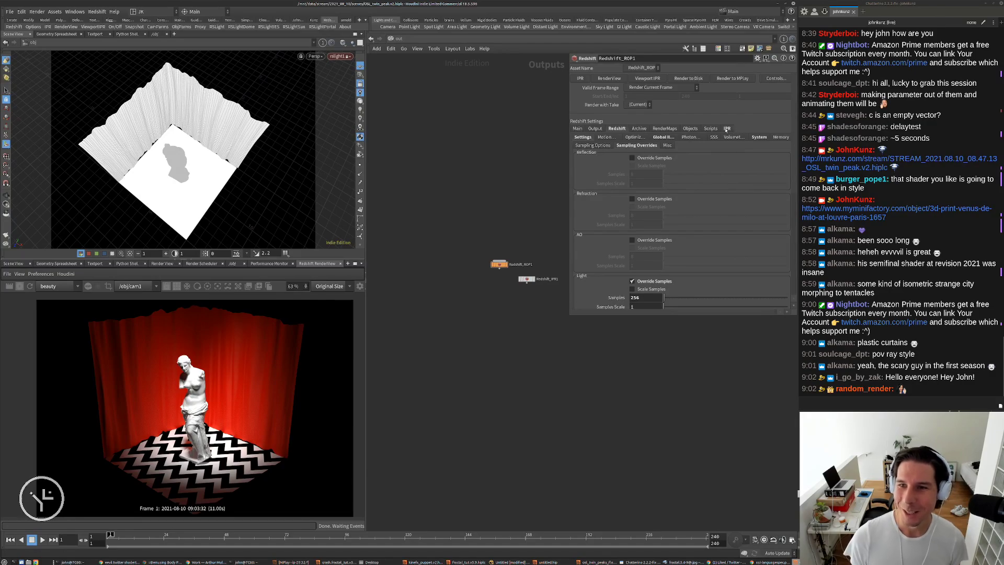
click(758, 137)
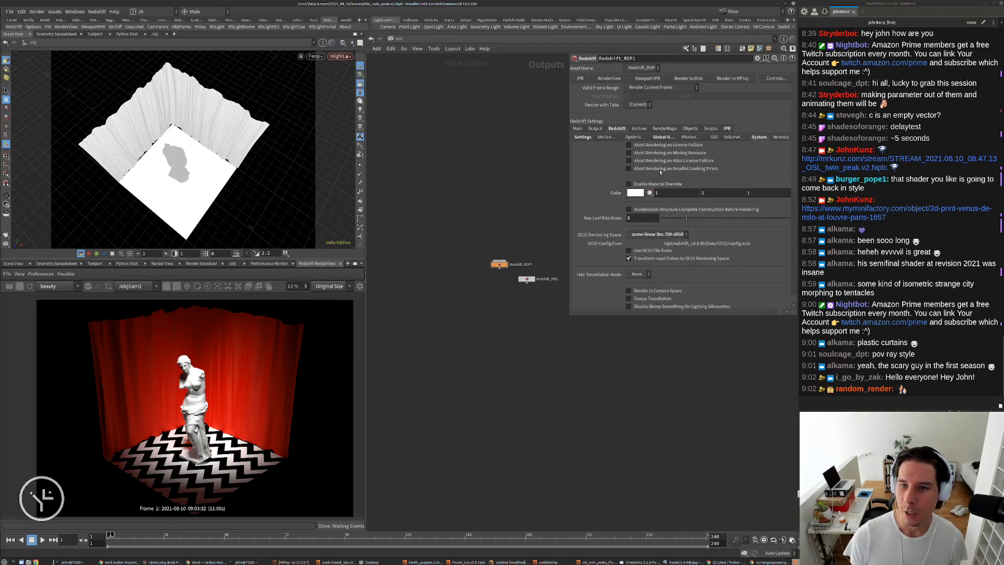
click(644, 235)
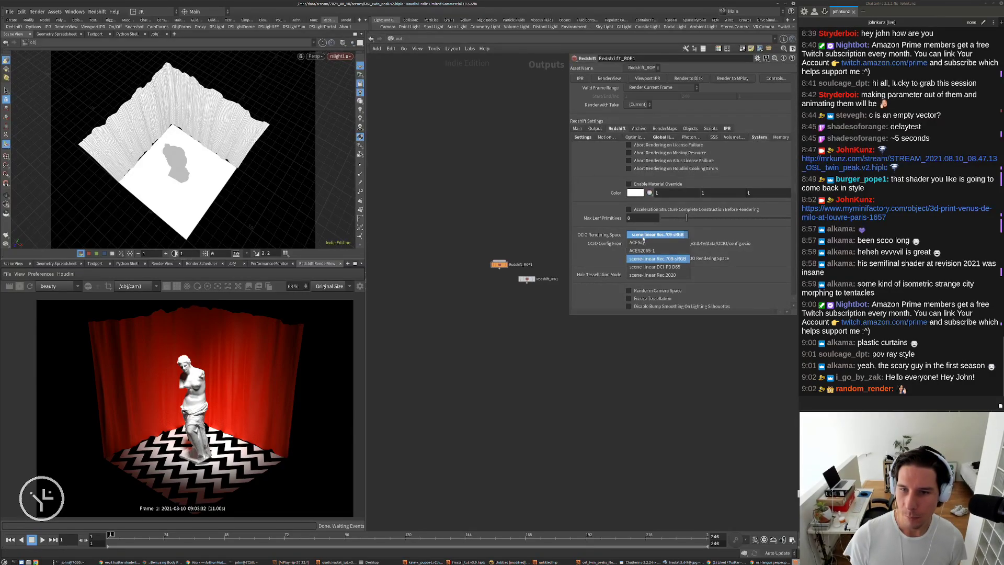
click(638, 243)
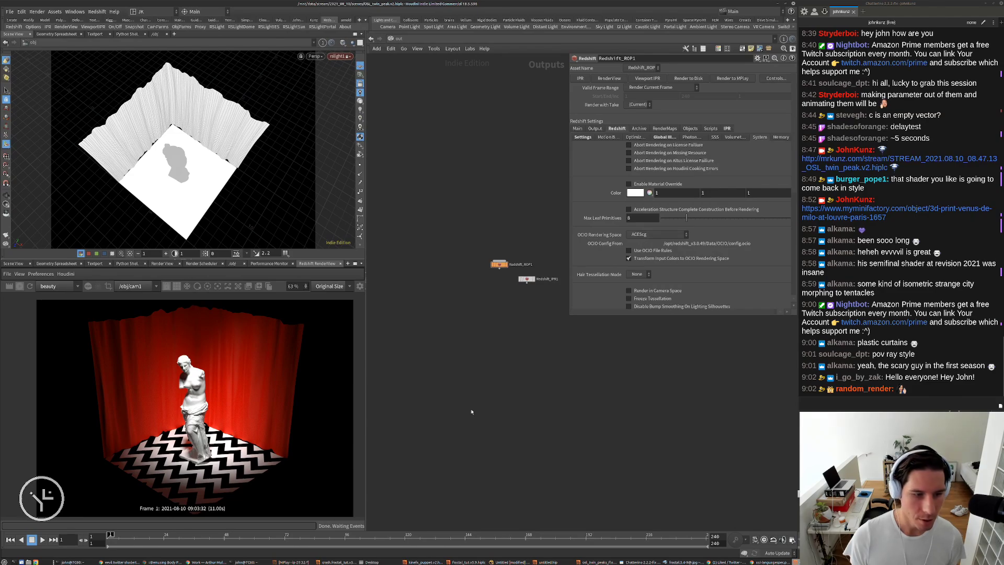
Set the render view's color management view to ACES 1.0 SDR-video and compare the look of the curtains and floor
scroll(180, 399, down, 2)
click(360, 287)
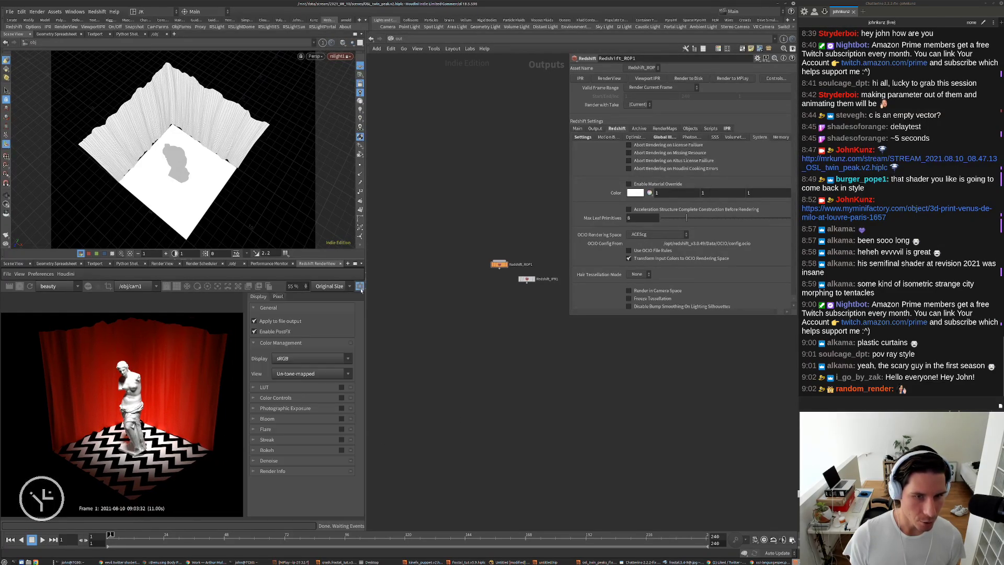
click(300, 374)
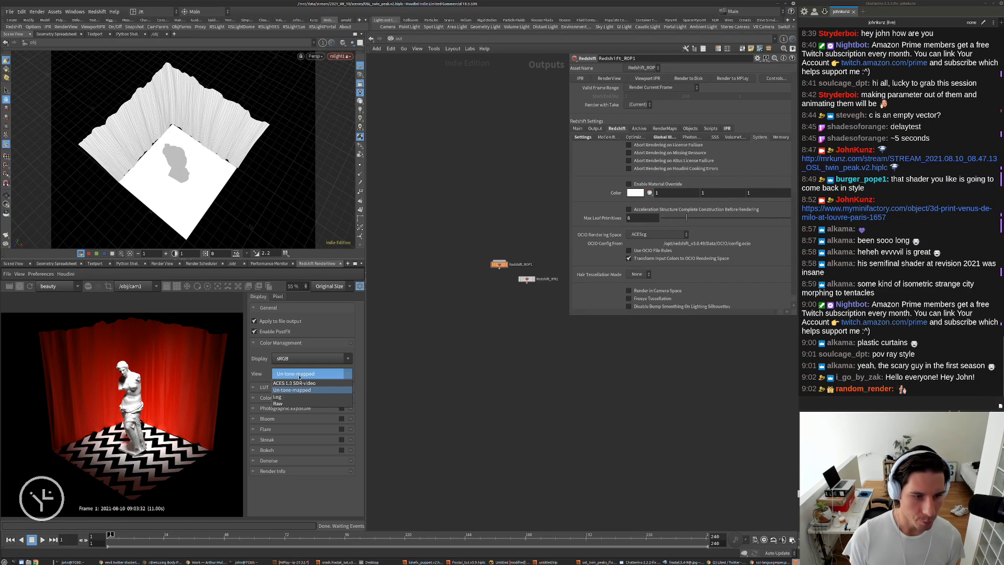
click(295, 382)
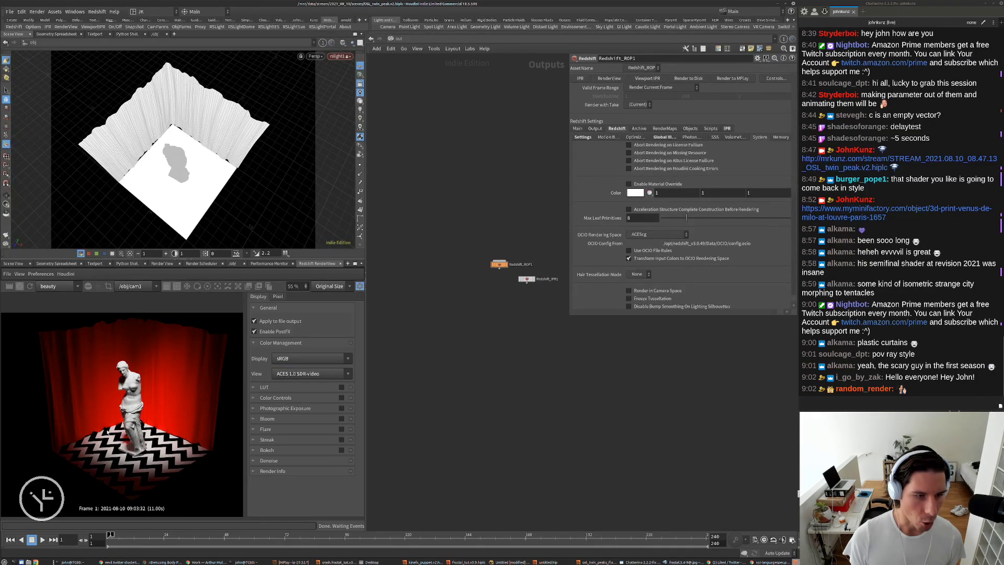
scroll(113, 421, up, 2)
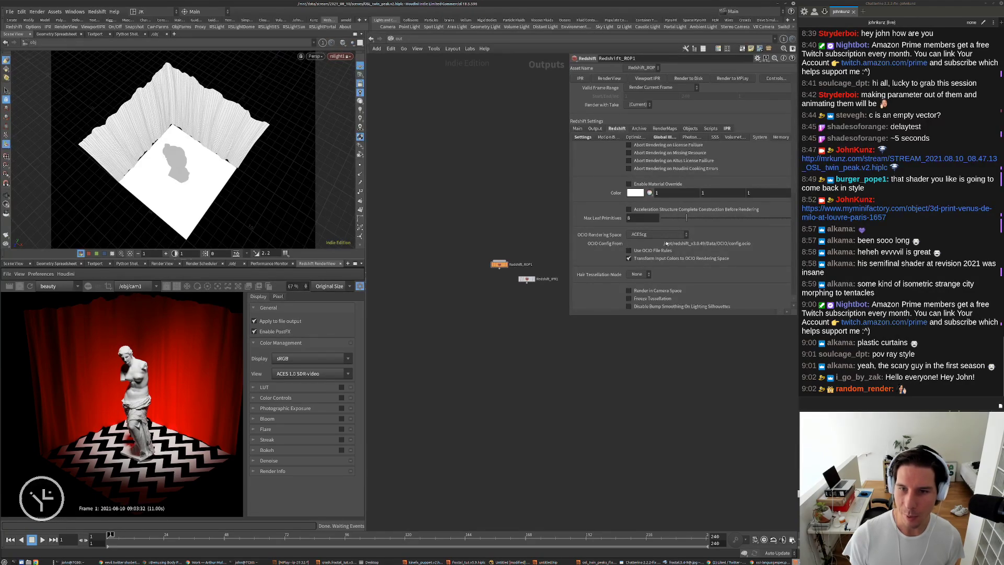
scroll(159, 404, down, 2)
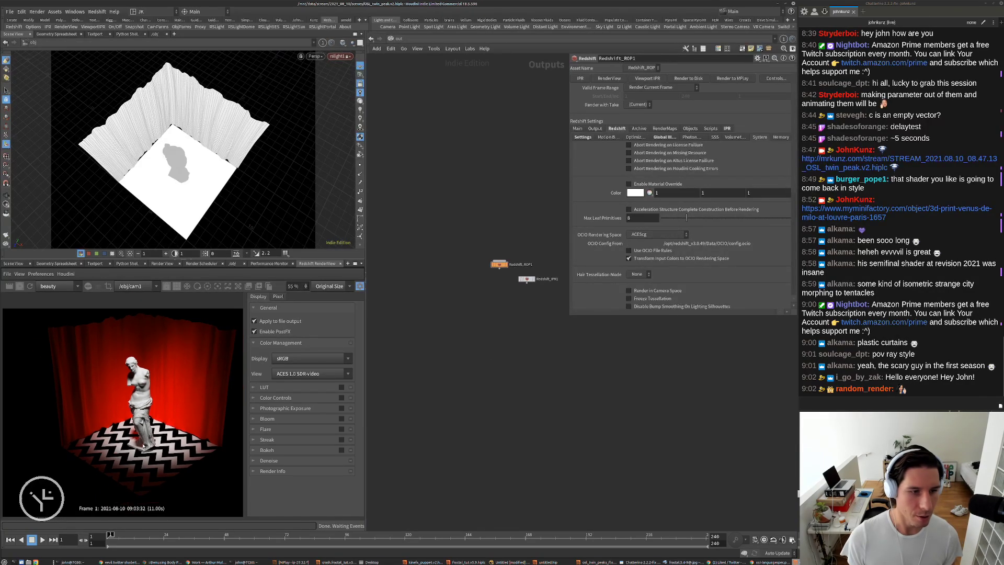
scroll(143, 445, up, 3)
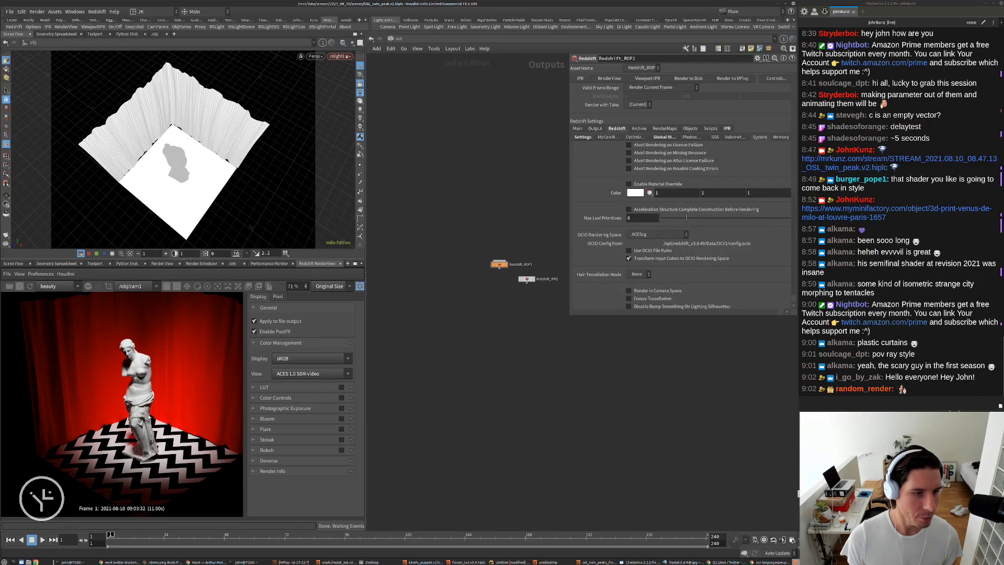
Enable Photographic Exposure on the render, raise the f-stop and set Allowed Overexposure to about 0.862
click(341, 408)
click(254, 409)
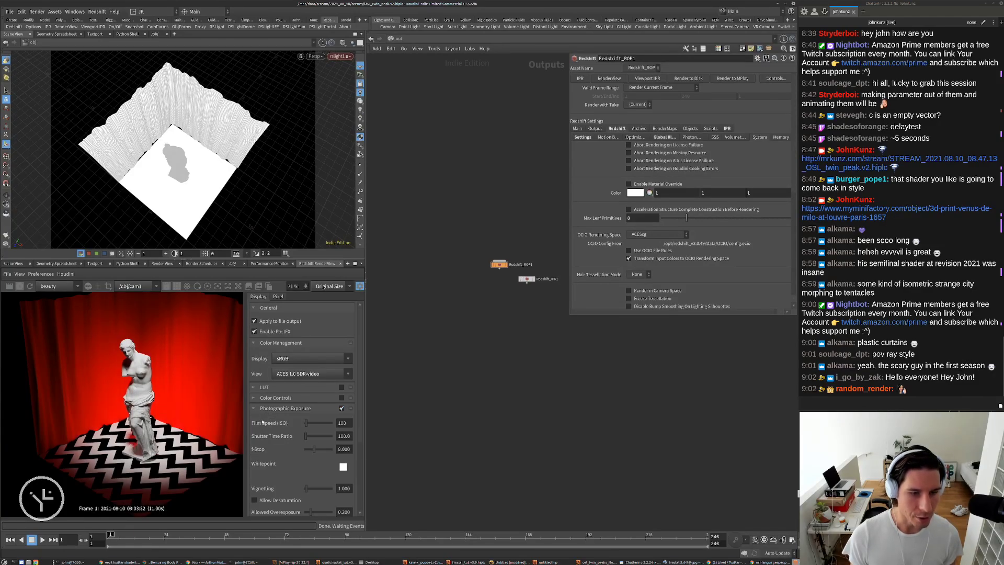
scroll(250, 413, down, 3)
scroll(303, 418, down, 2)
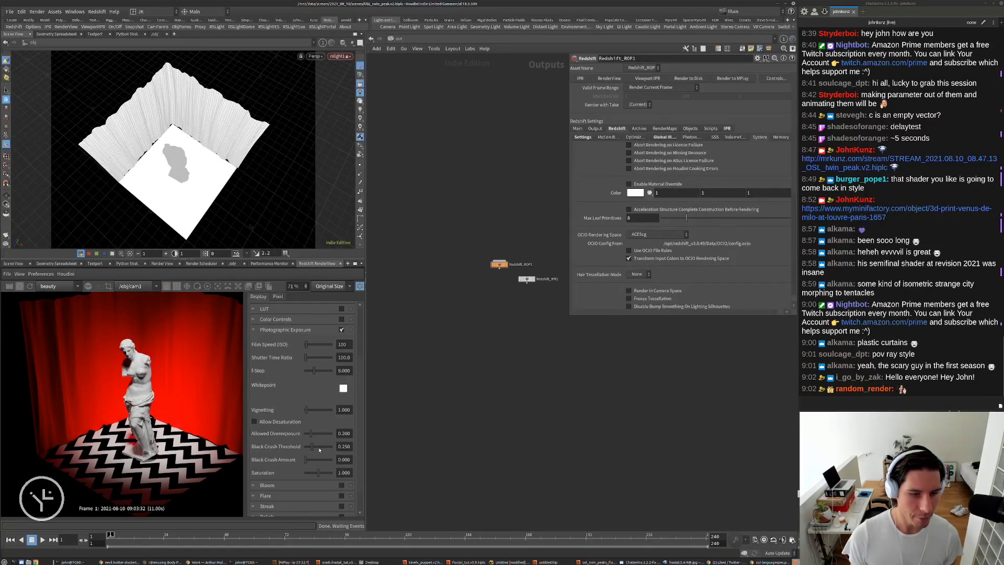
scroll(135, 413, down, 2)
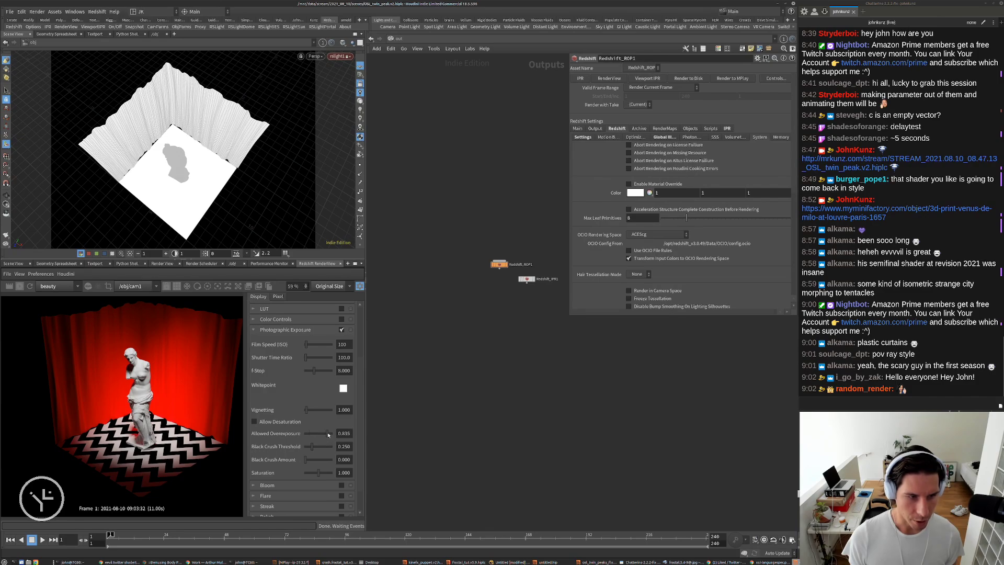
click(317, 374)
scroll(285, 397, down, 1)
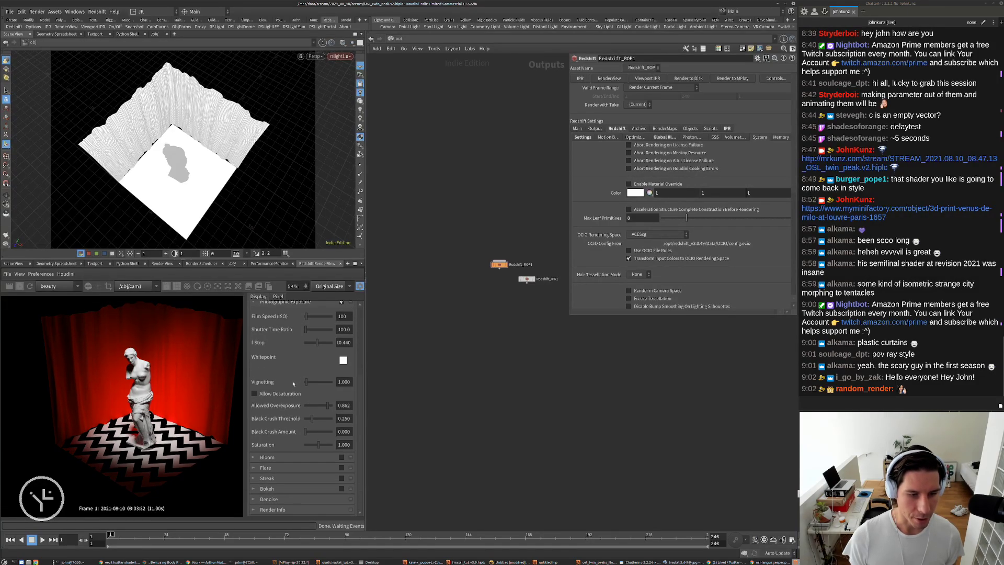
Enable bloom with intensity about 2.079 and softness about 0.539, slightly lowering the threshold while checking the statue's glow
click(268, 458)
scroll(285, 460, down, 2)
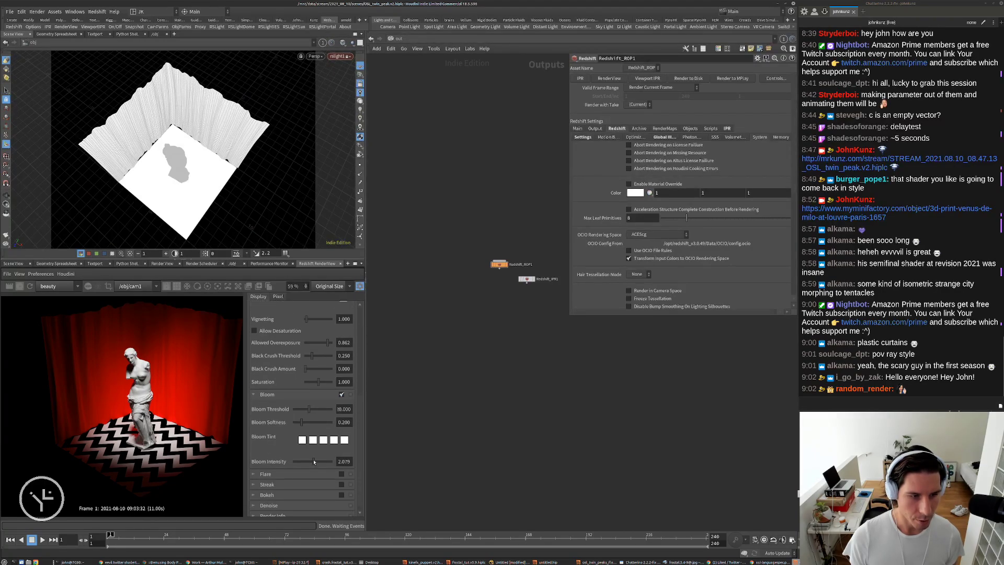
drag(307, 425, 316, 424)
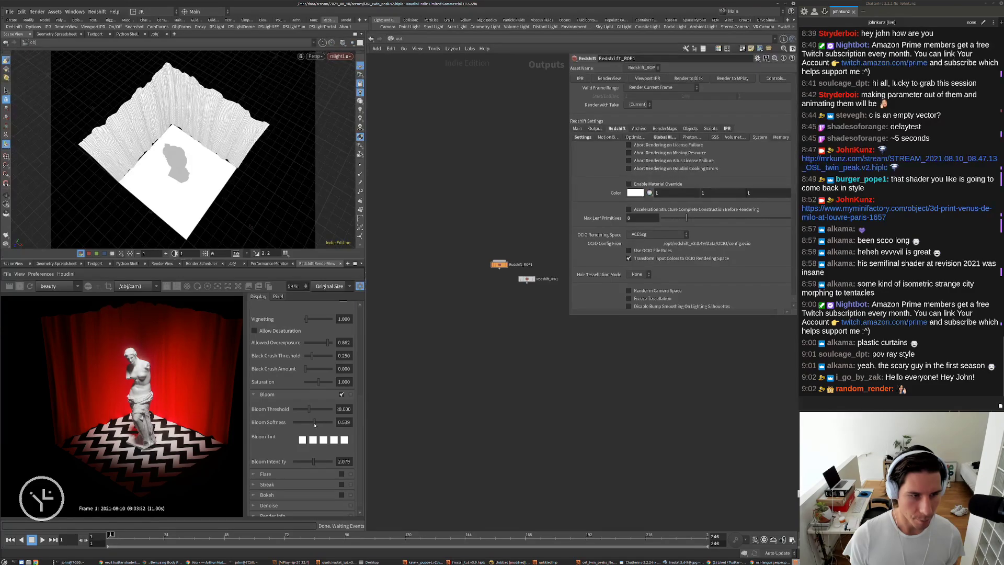
scroll(133, 365, up, 5)
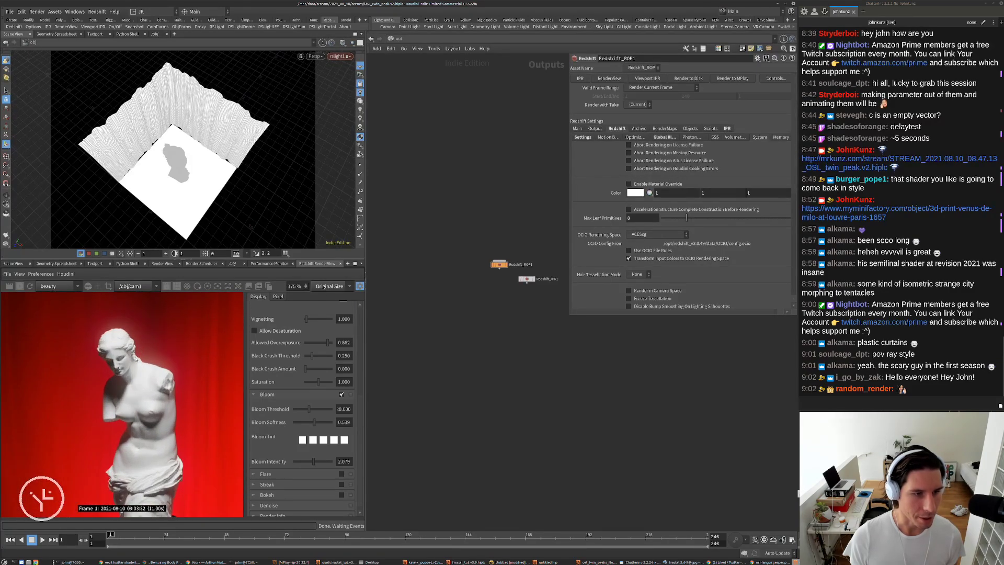
mouse_move(314, 413)
mouse_down()
mouse_move(299, 410)
mouse_move(311, 413)
mouse_up()
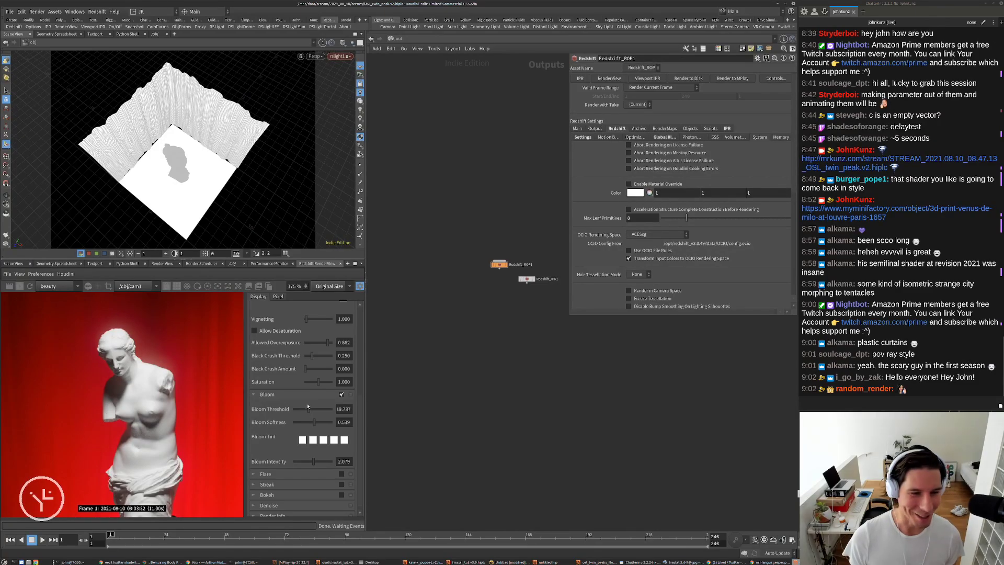
Raise bloom intensity to about 2.789 and softness to about 0.651, checking the glow across the whole render
scroll(298, 423, down, 1)
drag(311, 454, 325, 456)
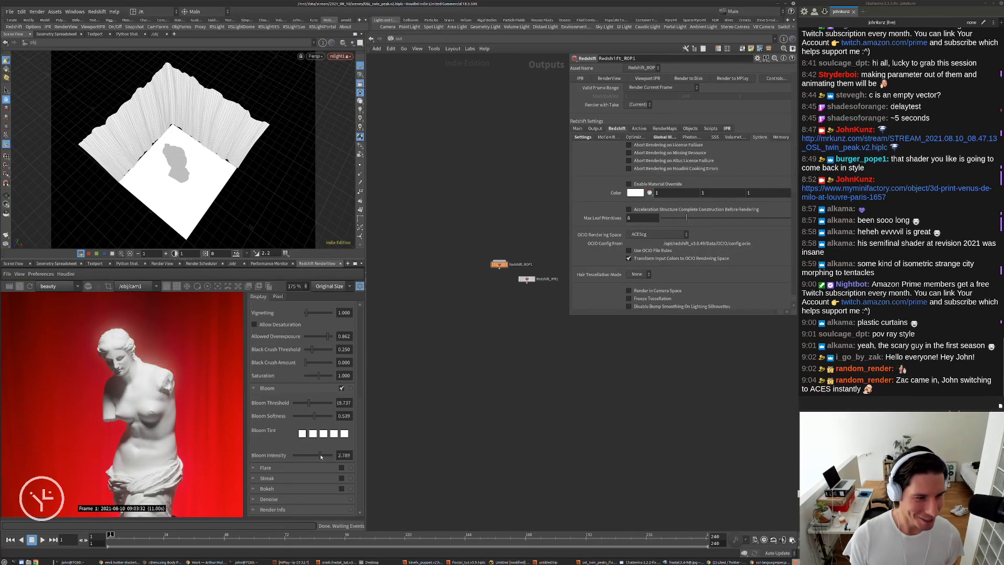
drag(313, 416, 319, 416)
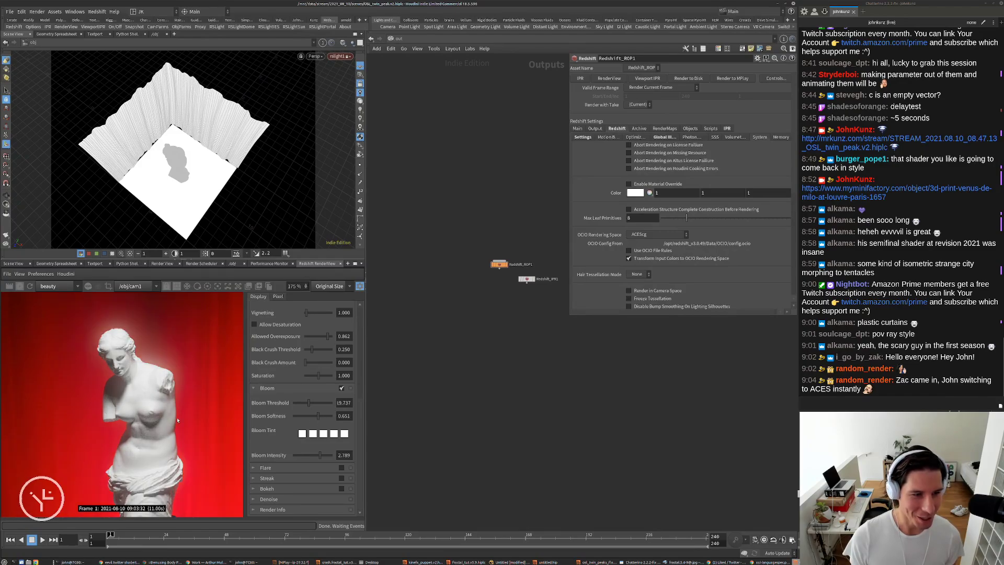
scroll(178, 420, down, 5)
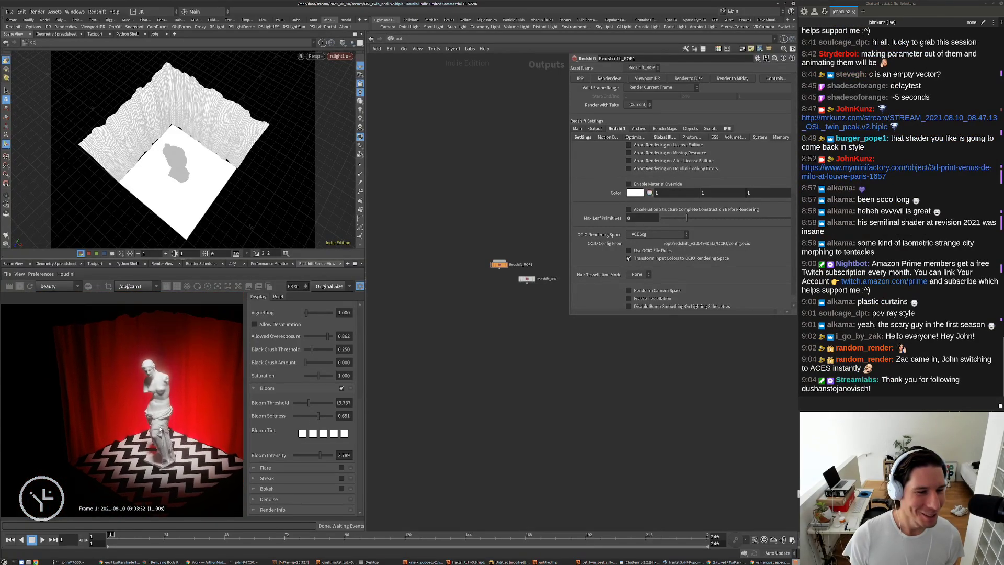
scroll(160, 429, down, 2)
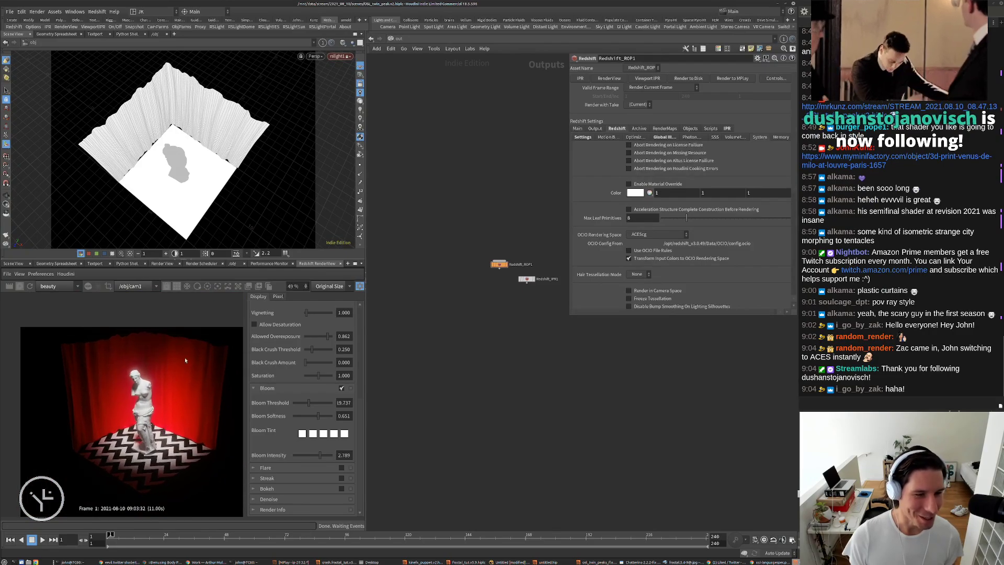
scroll(115, 406, down, 1)
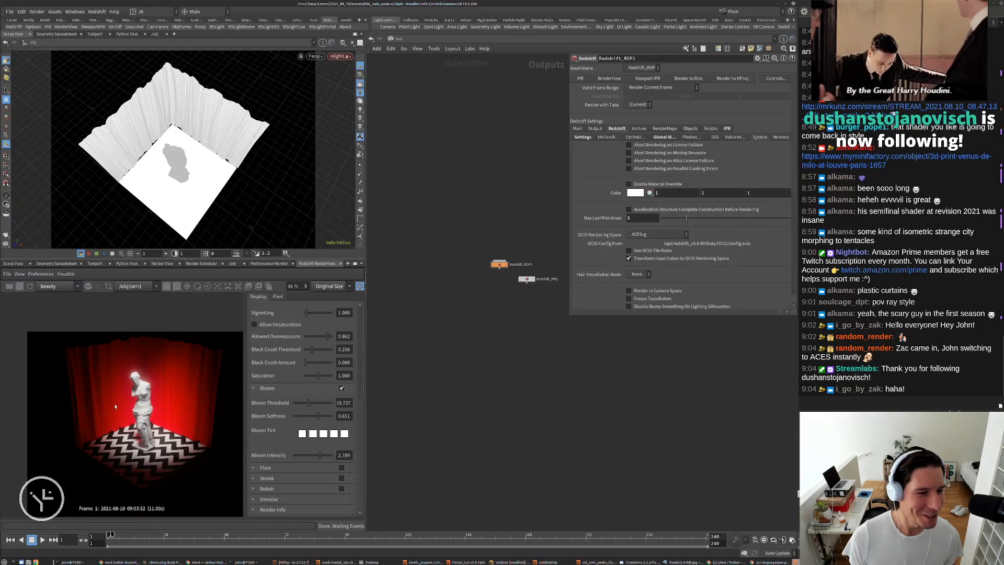
scroll(115, 406, down, 1)
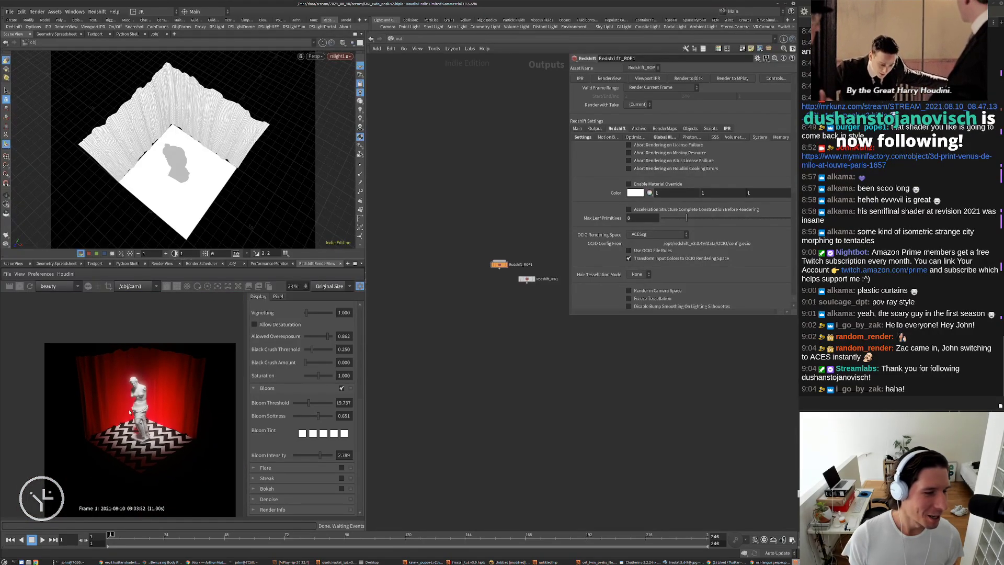
Look through cam1 in the object-level scene and reposition the camera to about 17.96, 15.39, 17.96
click(343, 57)
click(346, 94)
click(401, 39)
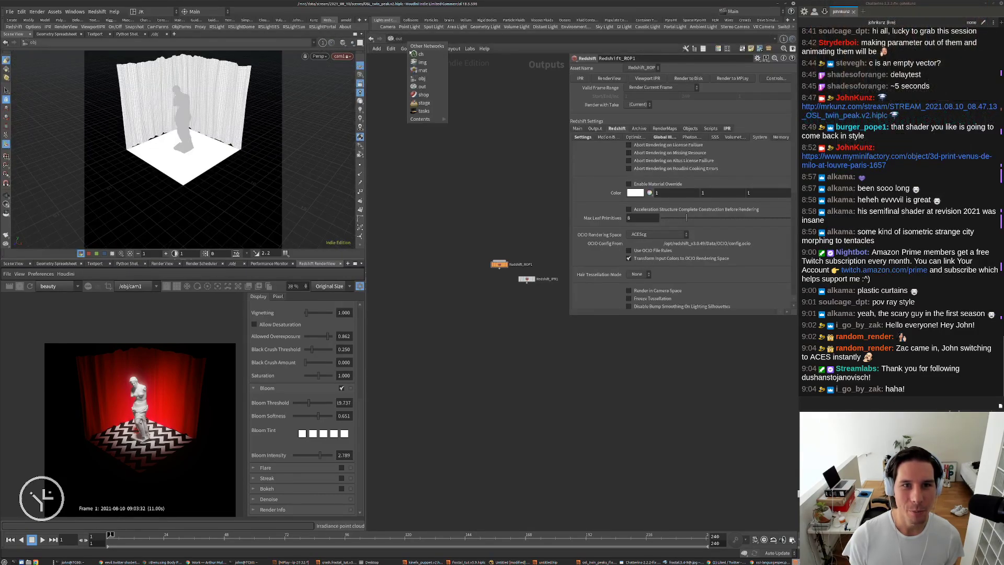
click(421, 78)
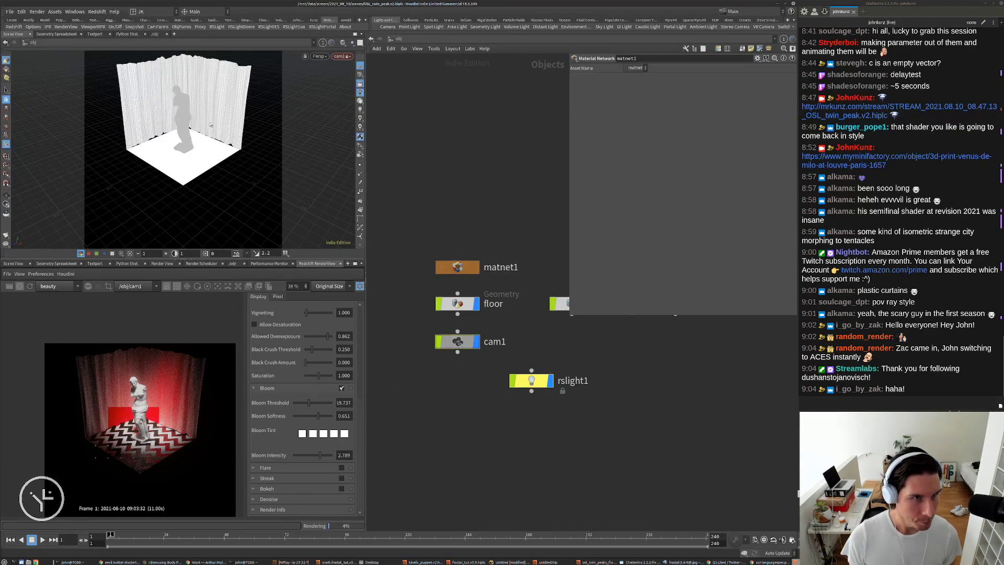
key(Return)
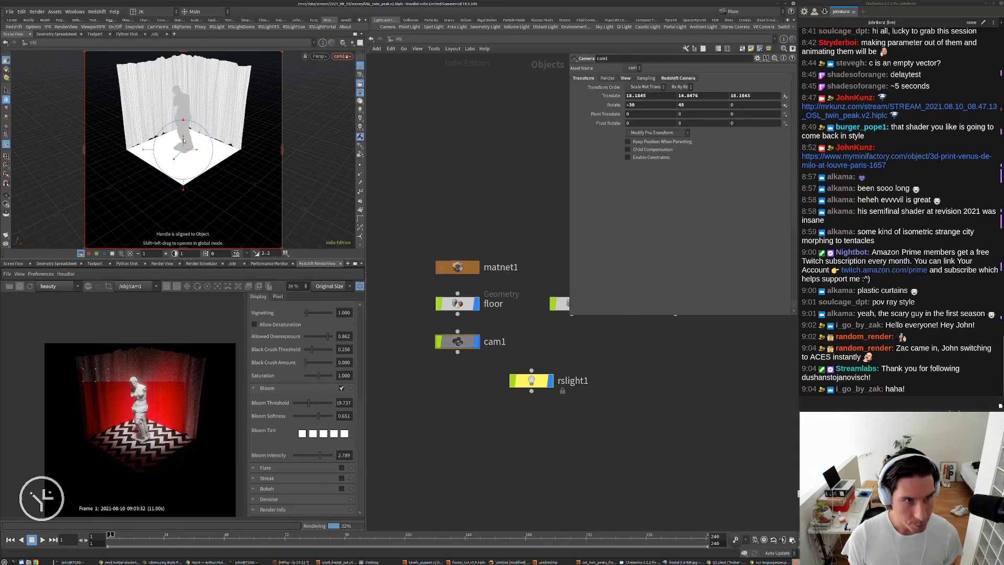
drag(183, 140, 180, 152)
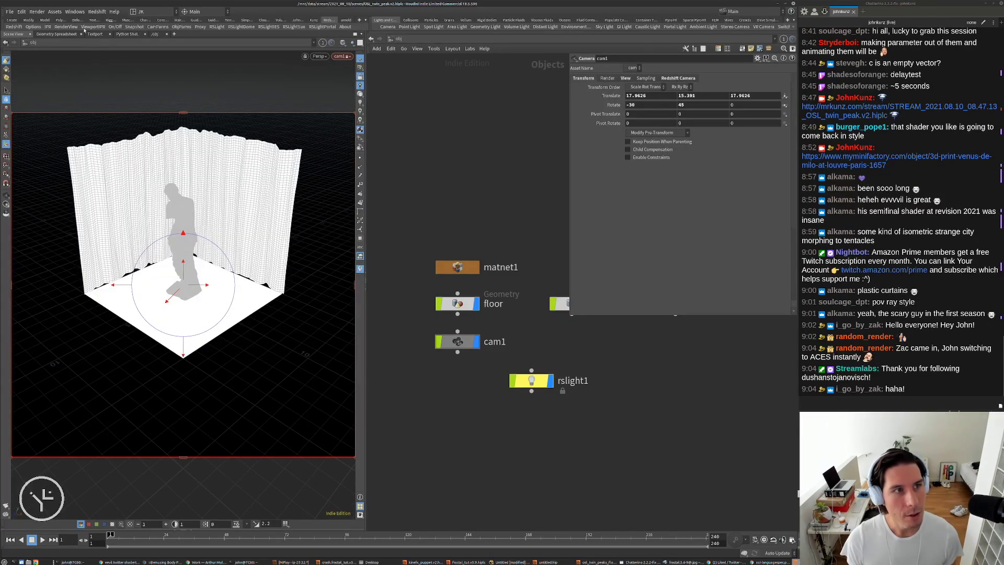
Place the rslight1 node directly below cam1 in the object network
middle_drag(496, 179, 494, 218)
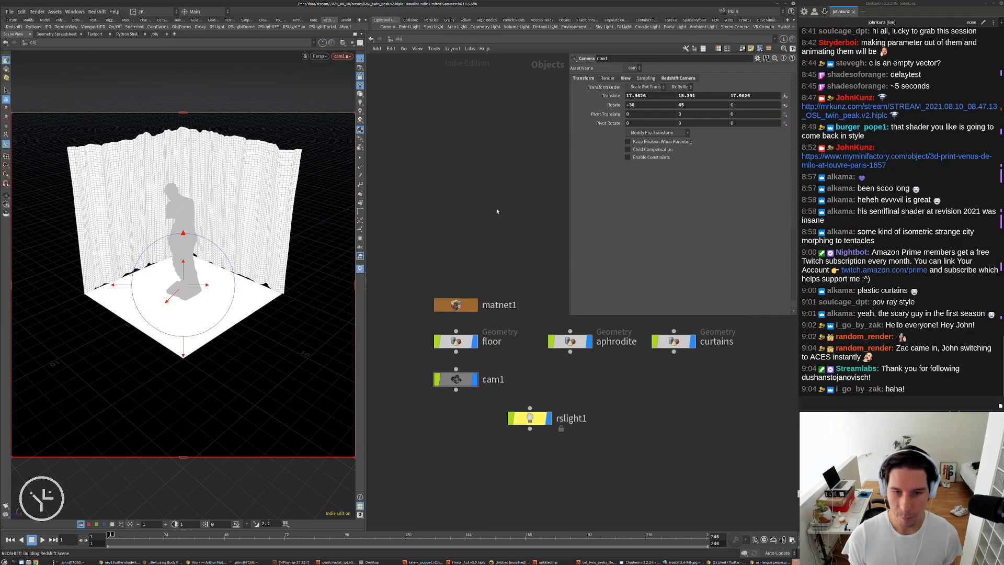
drag(531, 422, 458, 436)
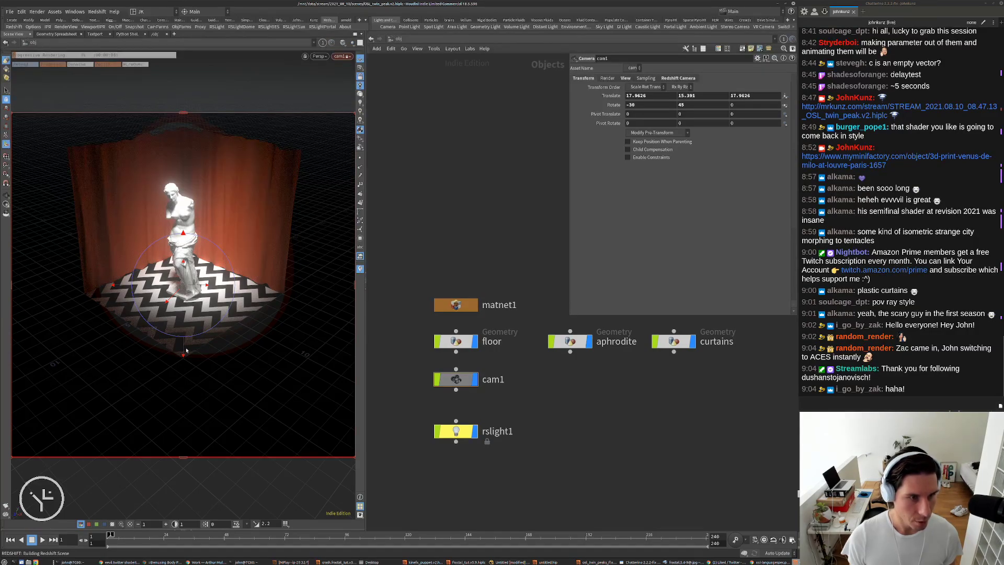
Tilt cam1 to about -23.86 degrees in X and move it closer to the statue, at about 14.29, 12.52, 14.29
drag(184, 352, 176, 299)
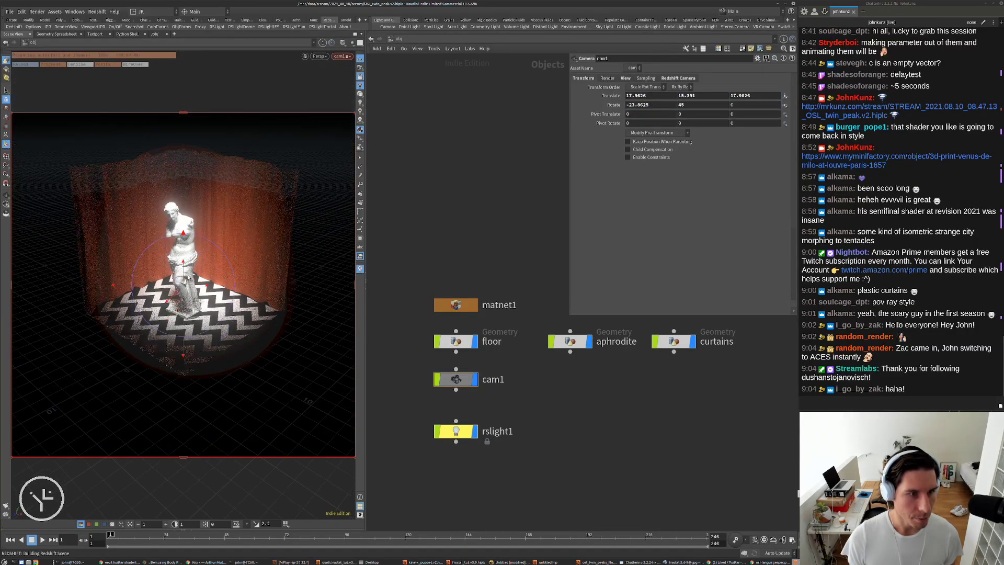
scroll(215, 259, up, 2)
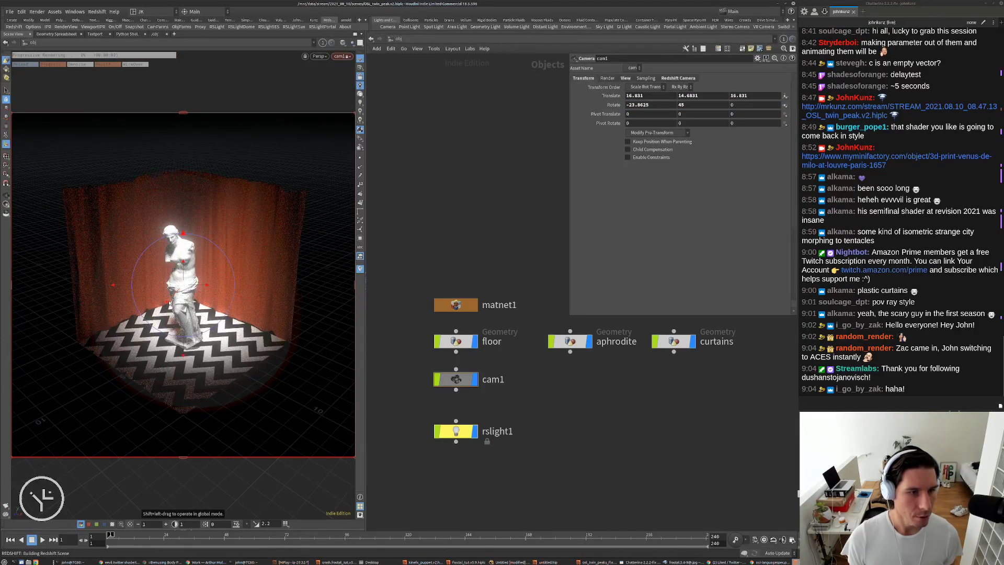
scroll(170, 302, up, 5)
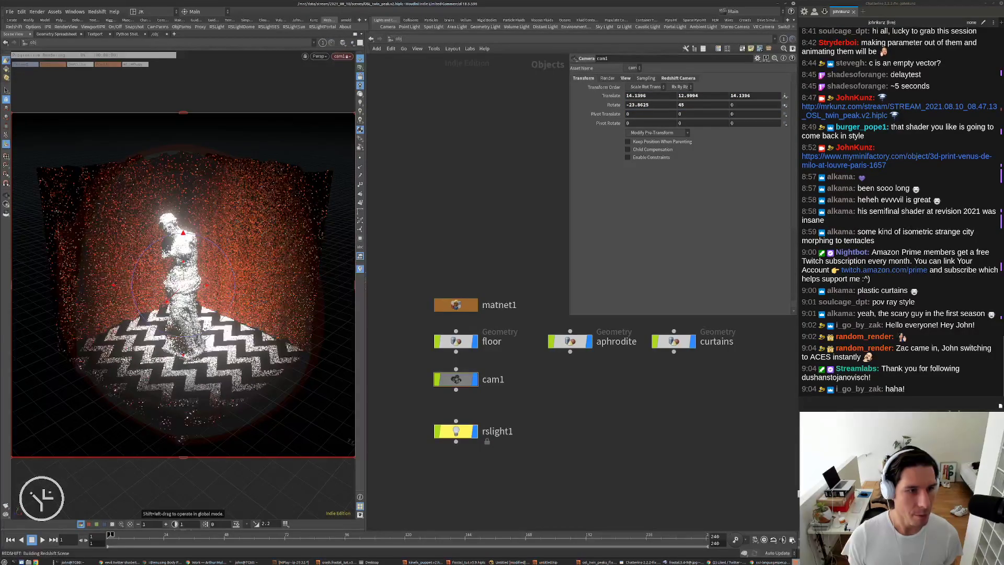
middle_drag(177, 294, 176, 287)
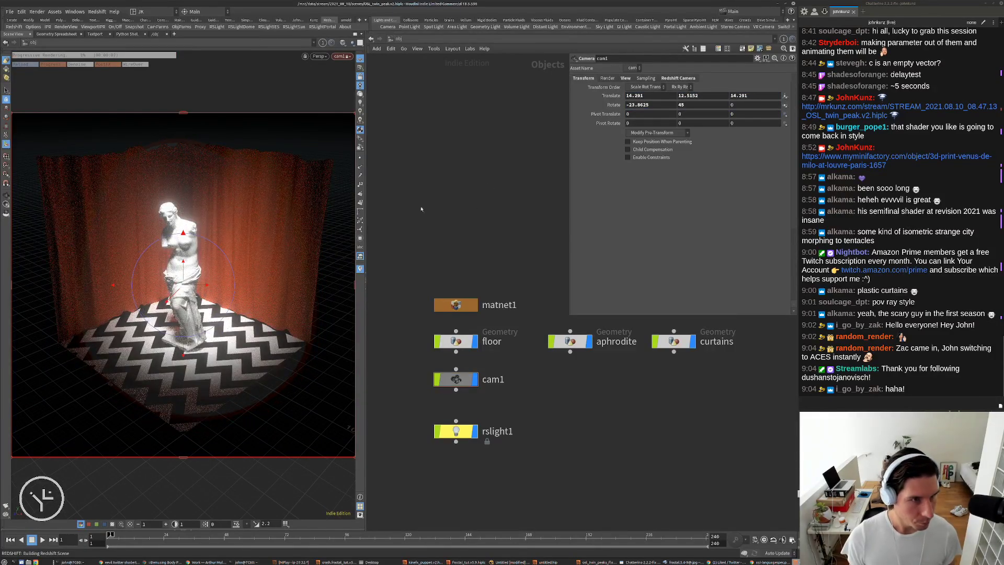
Narrow the area size of rslight1 in its second dimension, trying 1 before setting it to 2
click(468, 431)
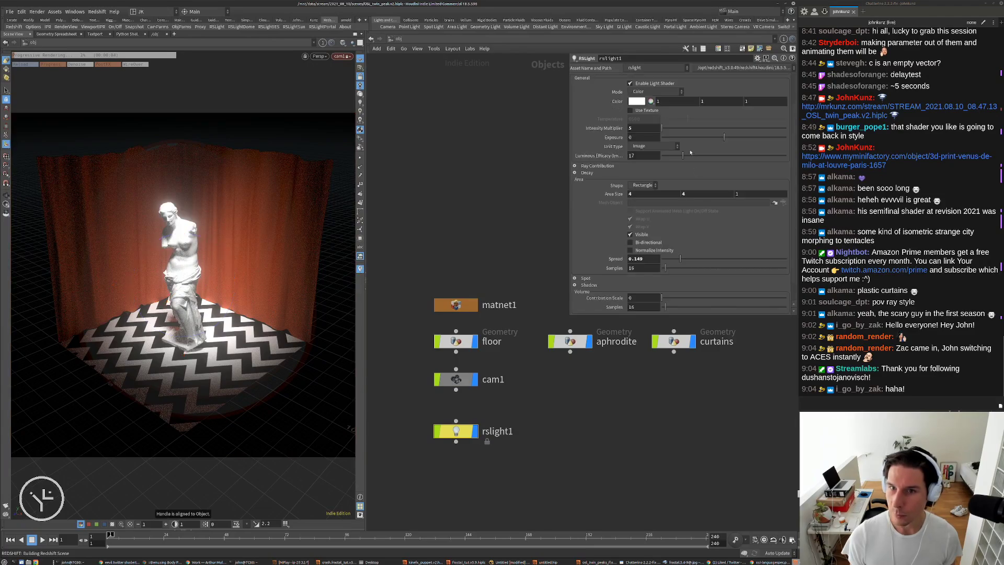
click(702, 193)
text(1)
key(Return)
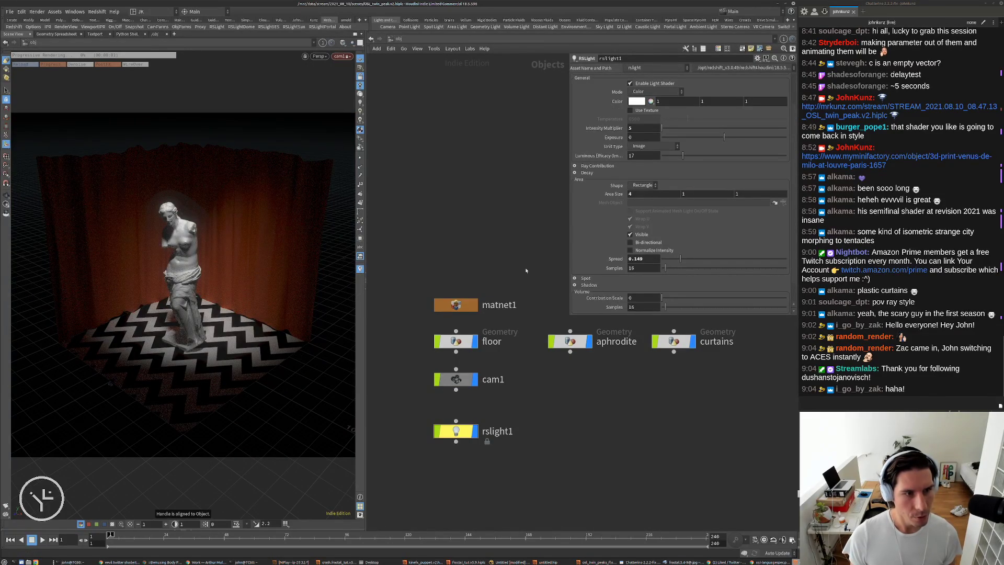
click(703, 195)
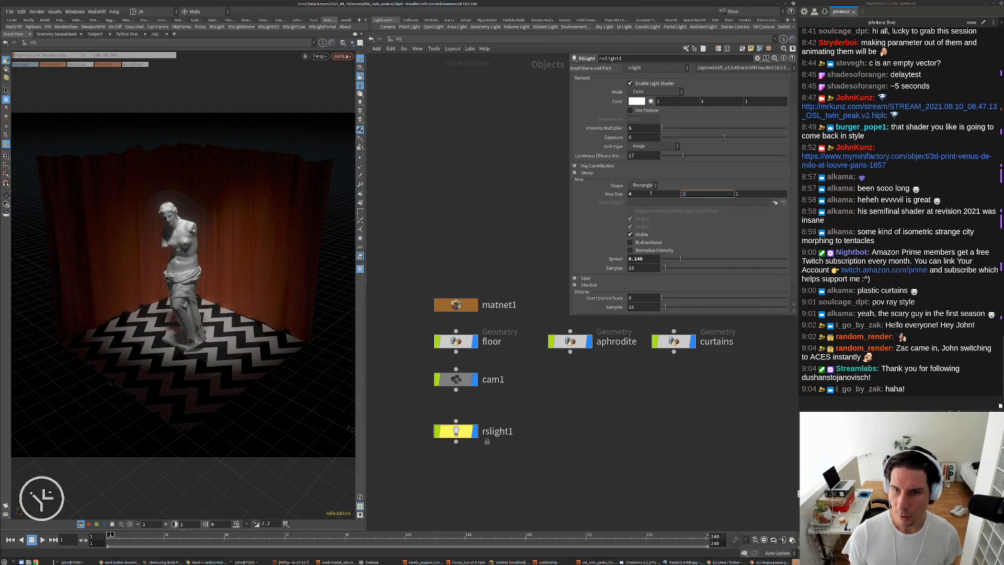
text(2)
key(Return)
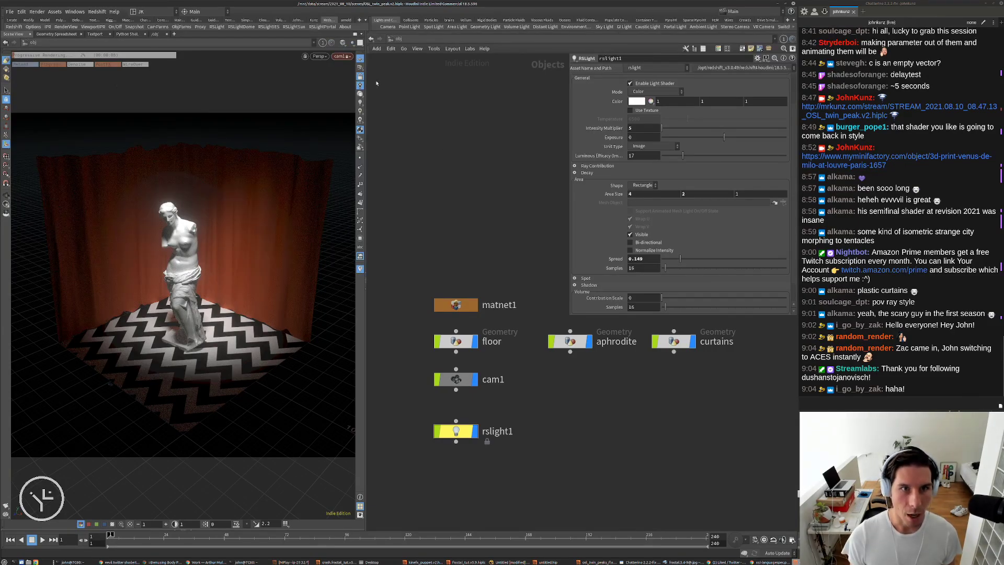
Duplicate rslight1 below the original in the object network and look through the copy, rslight2
middle_drag(455, 431, 455, 390)
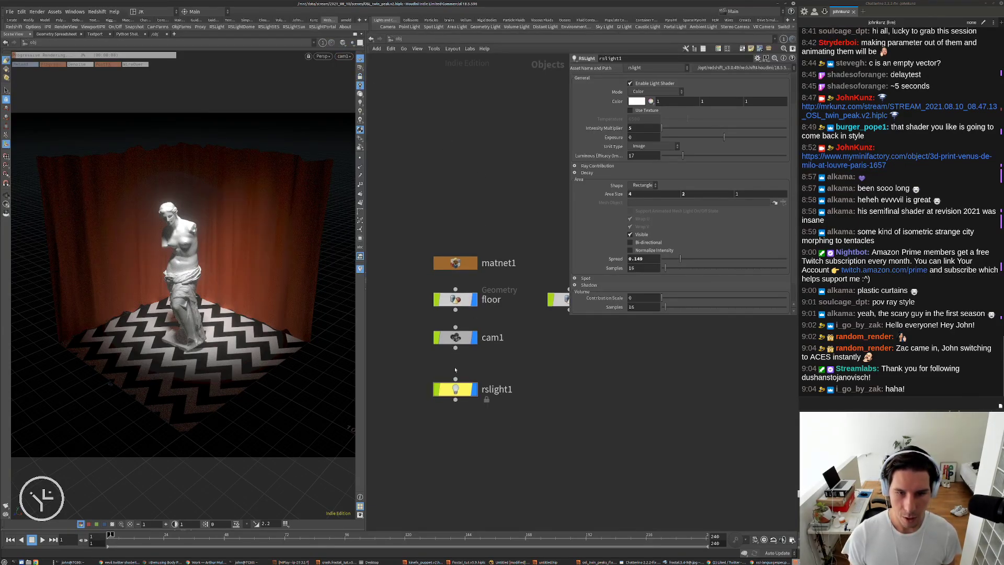
alt+drag(455, 389, 492, 443)
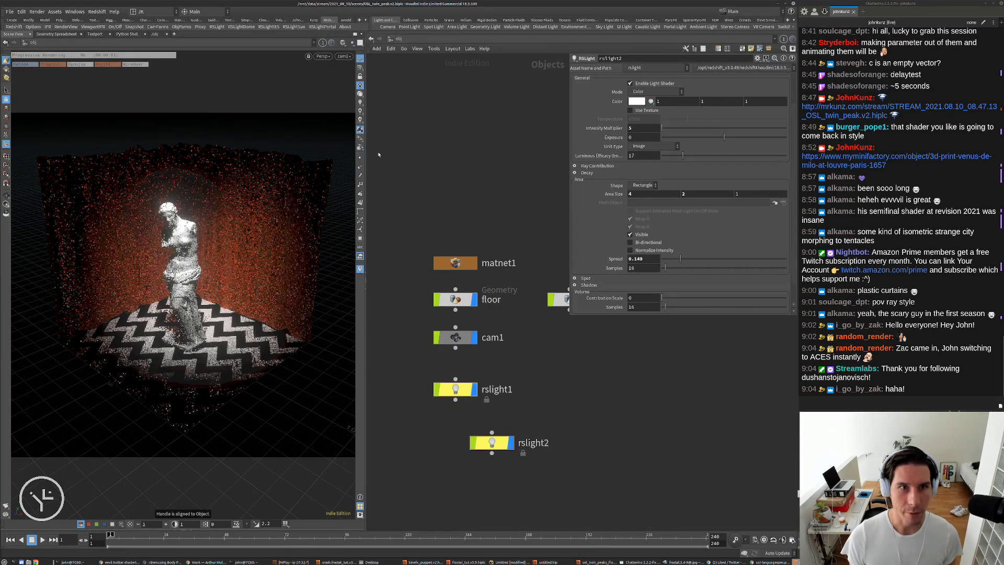
click(345, 56)
mouse_move(389, 107)
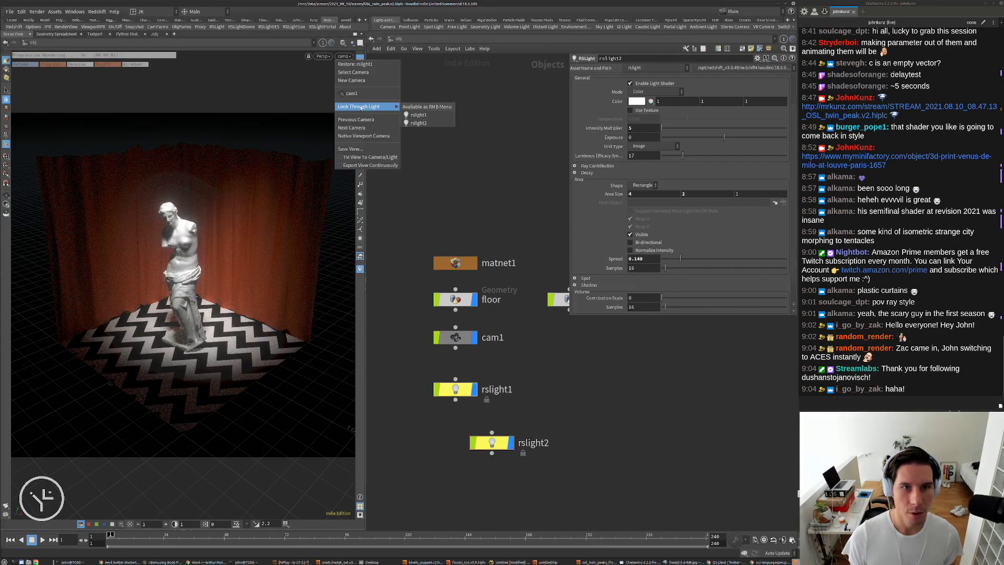
click(419, 123)
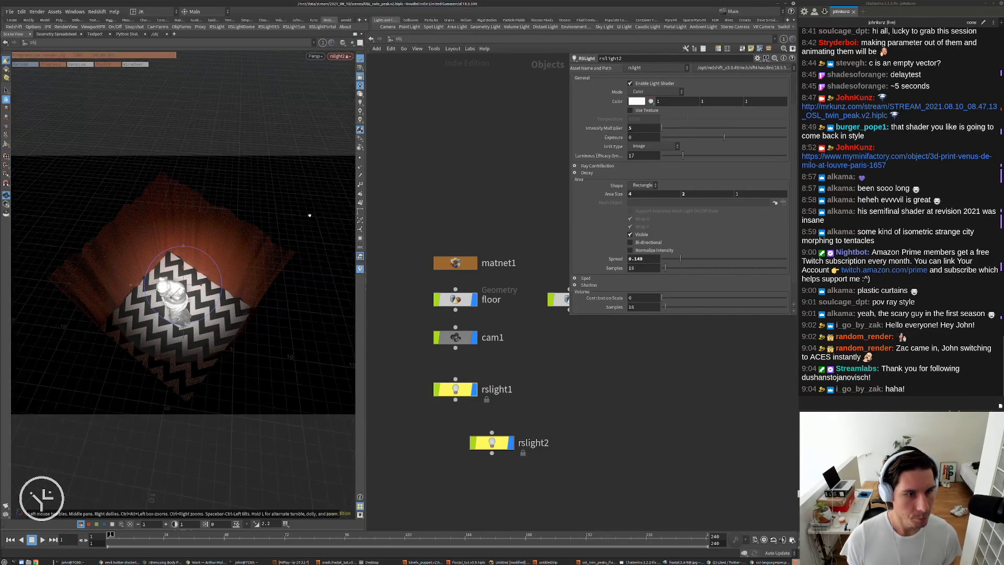
Reposition rslight2 lower, farther back and to the side of the statue, and check the lighting through cam1
drag(264, 244, 263, 334)
middle_drag(424, 205, 434, 175)
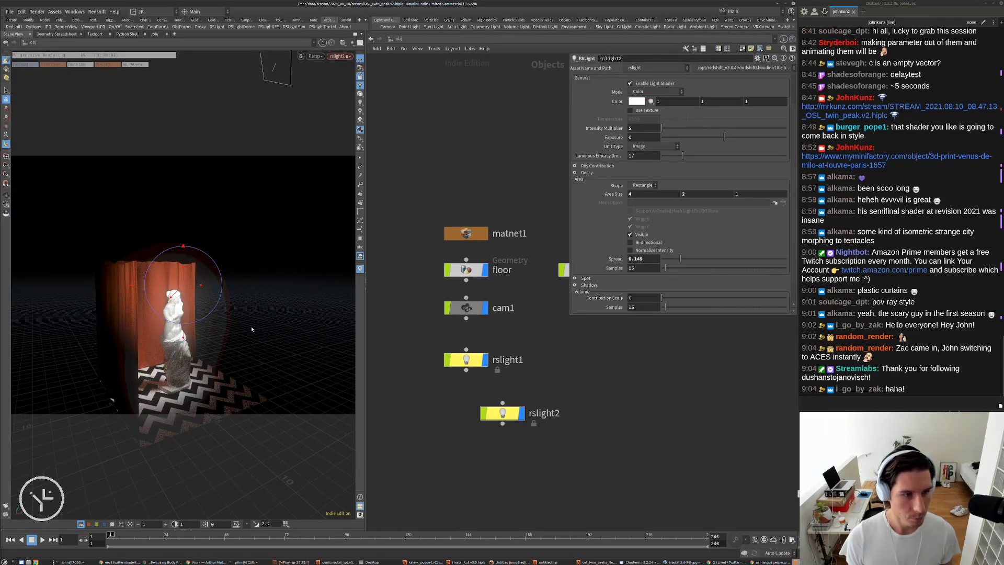
right_drag(226, 347, 240, 352)
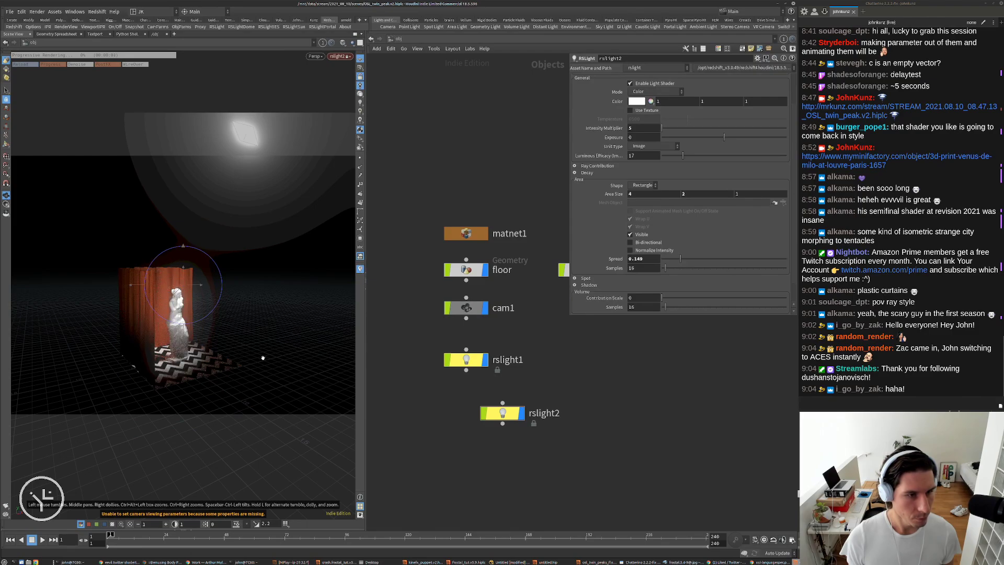
drag(245, 354, 228, 316)
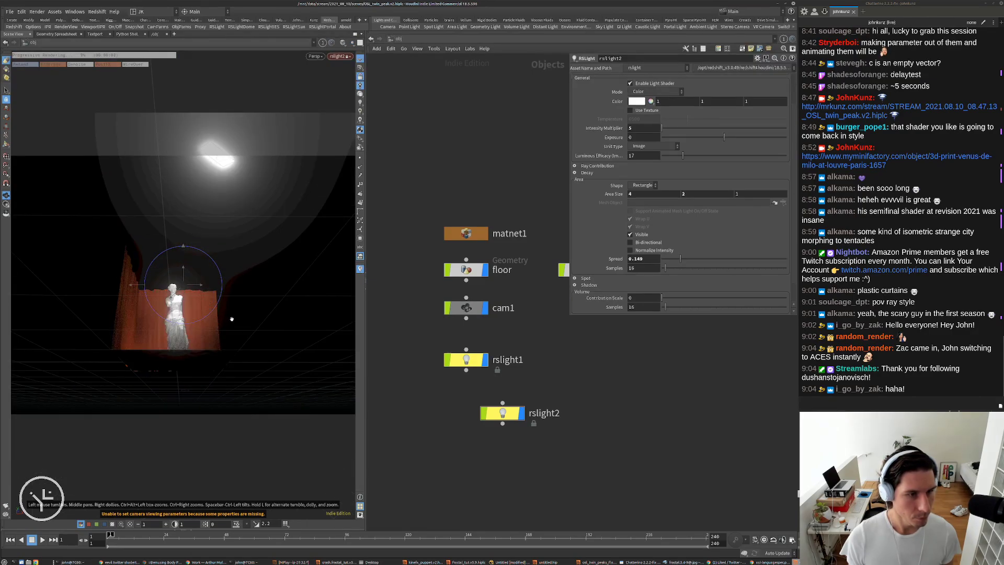
click(339, 56)
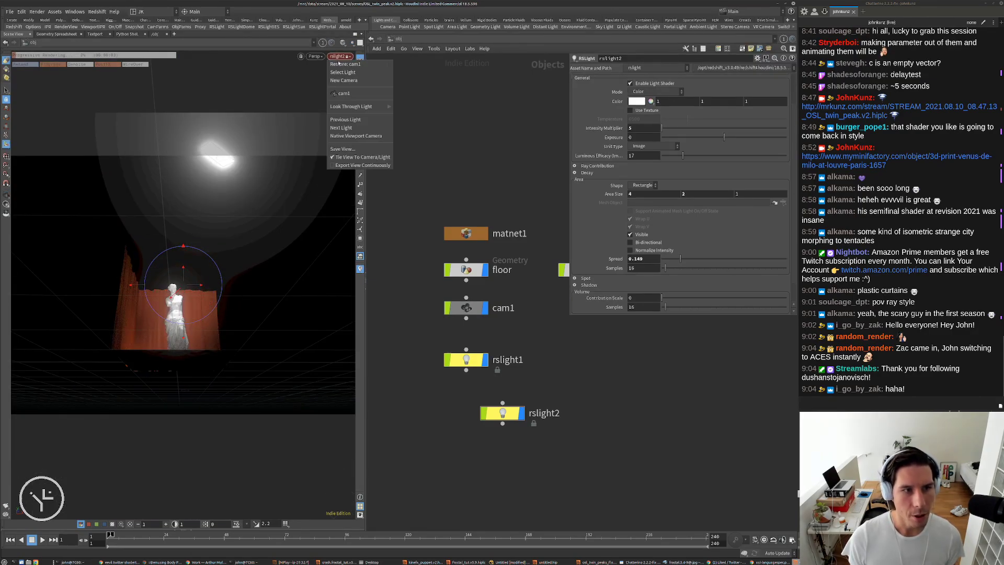
click(344, 93)
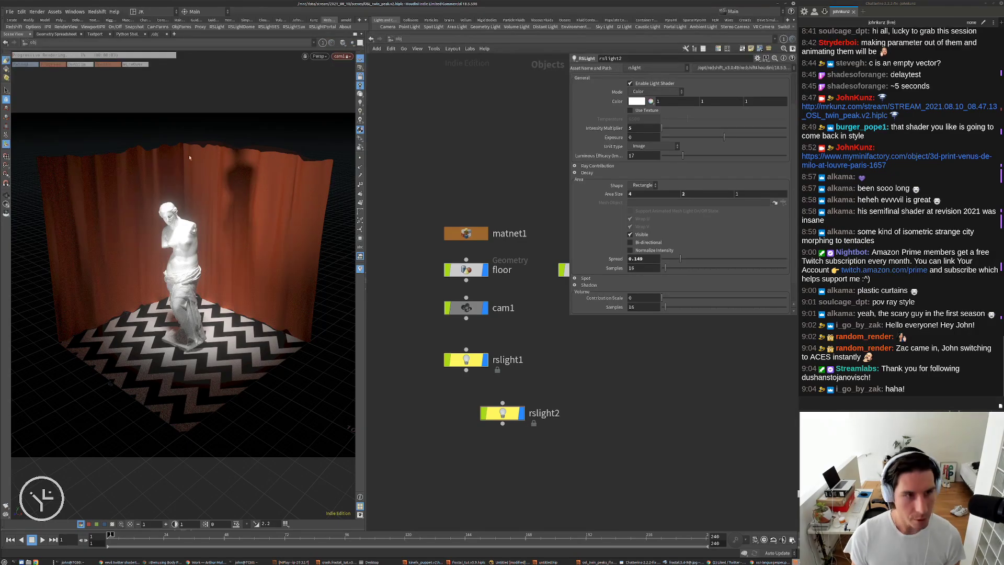
Look through rslight2 again and swing it around and slightly higher to face the statue and the corner of the curtains
click(339, 56)
click(345, 78)
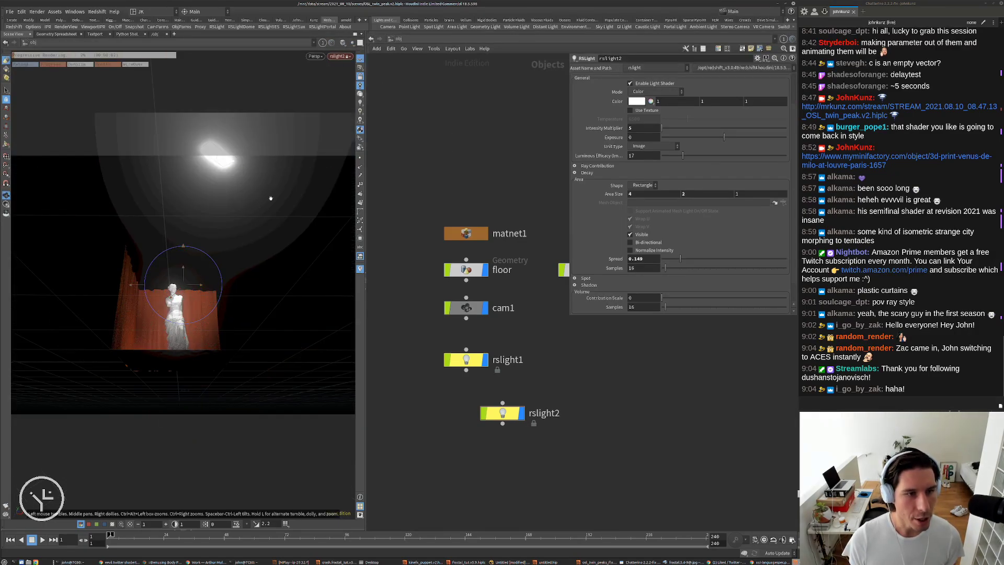
drag(273, 197, 318, 293)
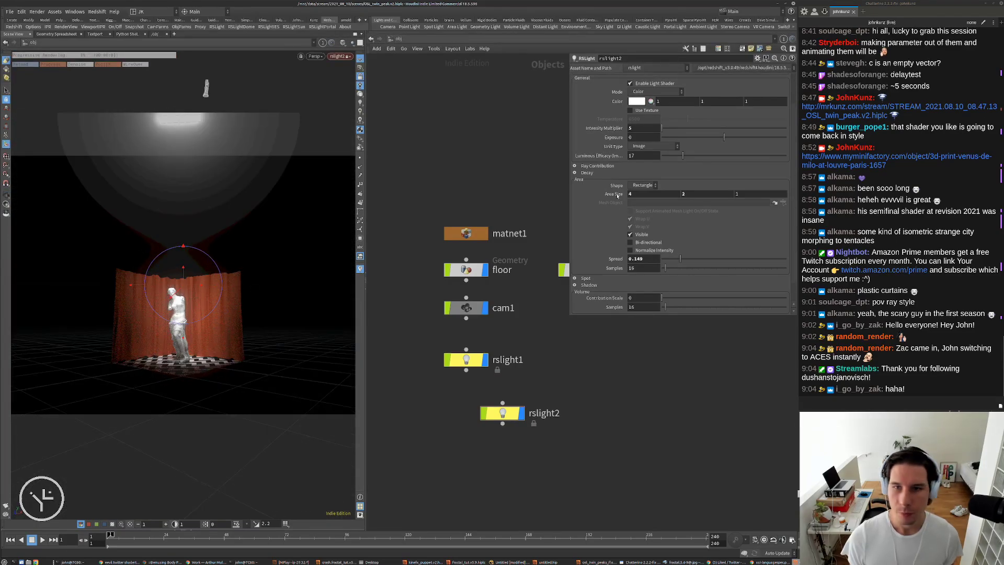
Reduce the intensity multiplier of rslight2 to 1 and finally 0.5, and line its node up below rslight1
click(635, 128)
key(Return)
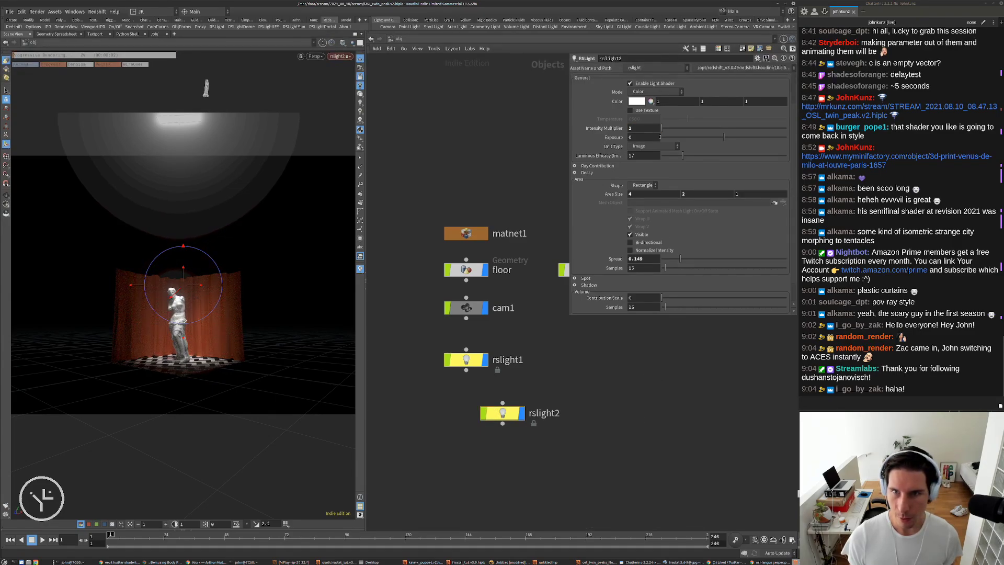
click(656, 128)
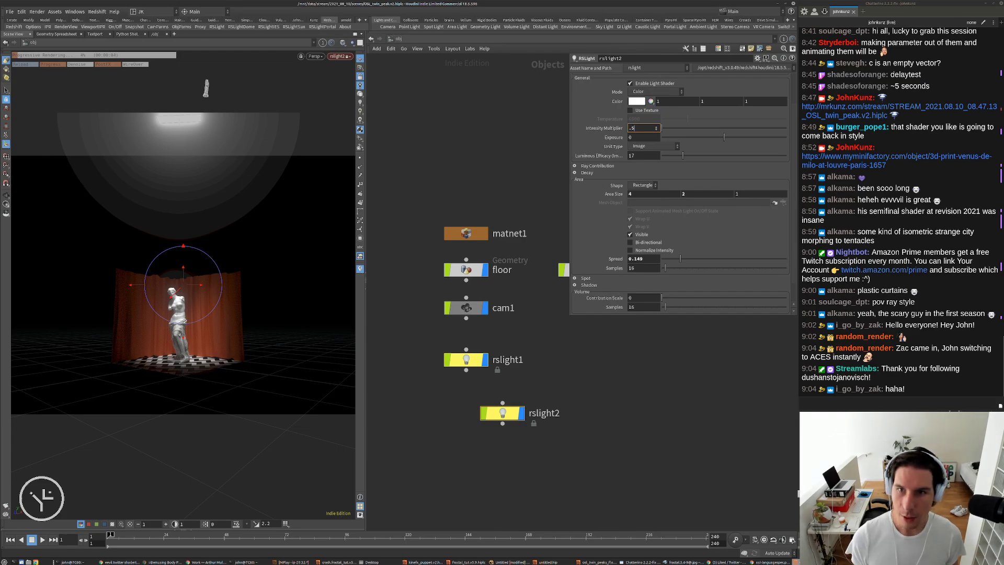
key(Return)
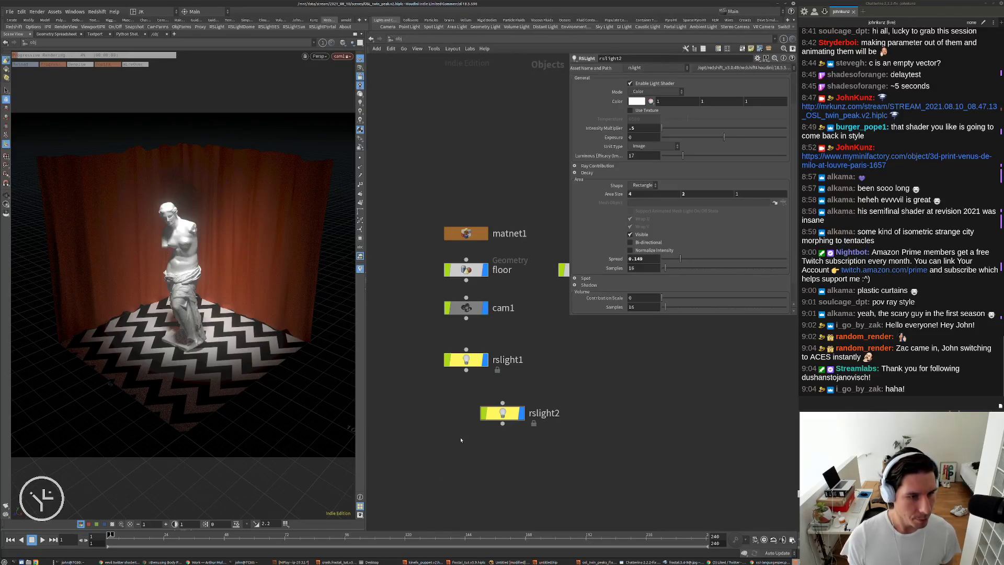
scroll(460, 439, down, 2)
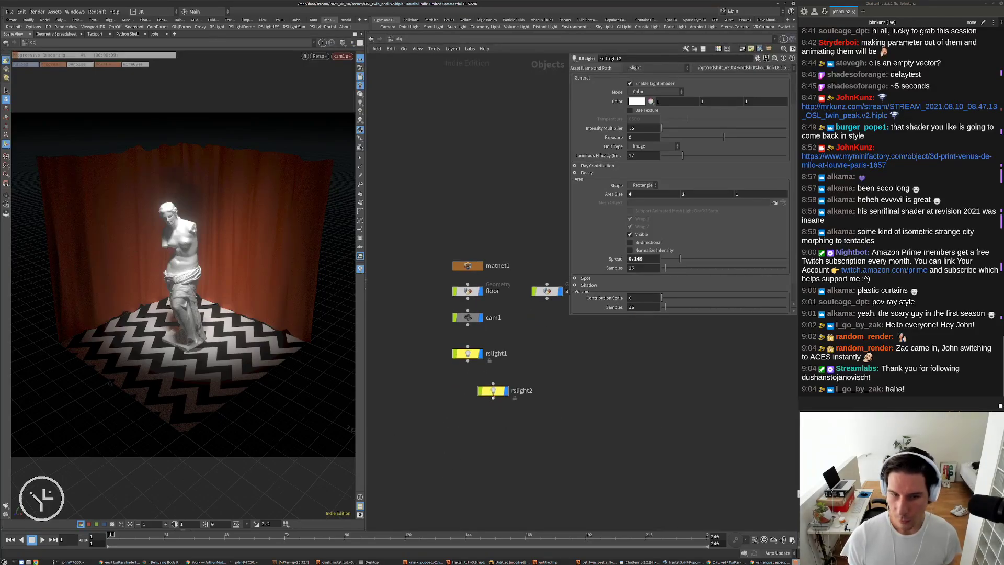
key(l)
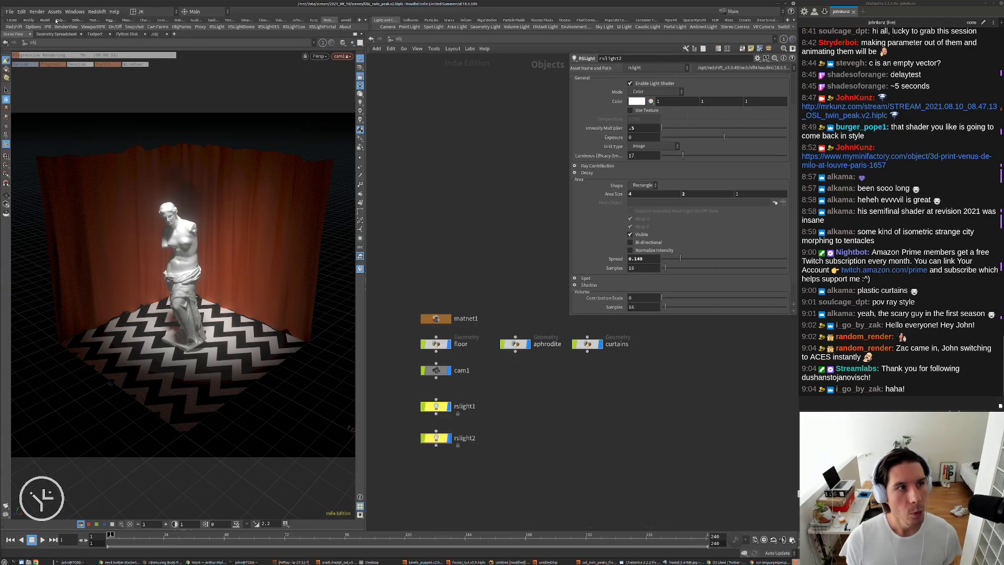
Save the scene as a new version named OSL_twin_peak.v3.hiplc and share it in the stream chat
click(10, 12)
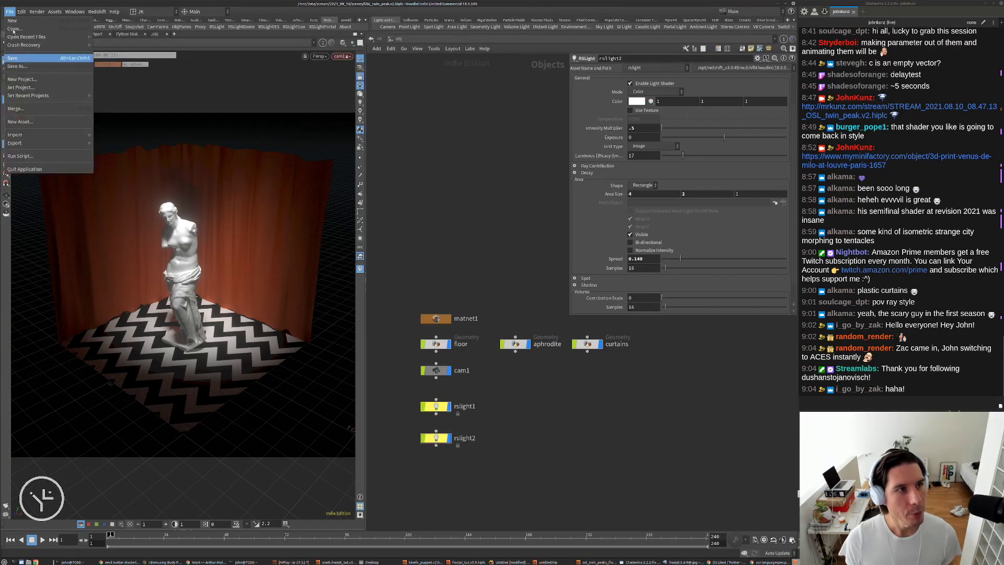
click(32, 66)
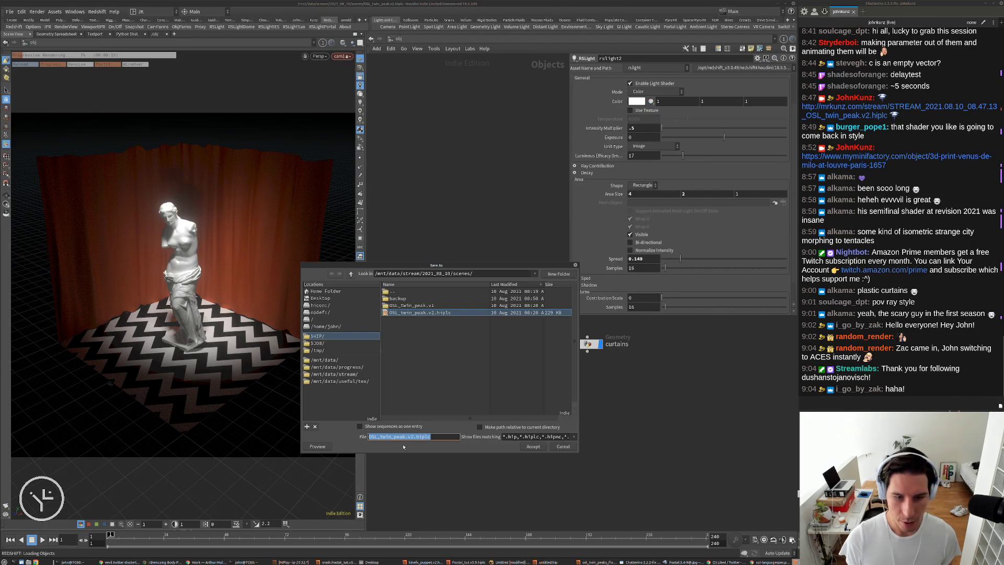
click(413, 436)
key(BackSpace)
text(3)
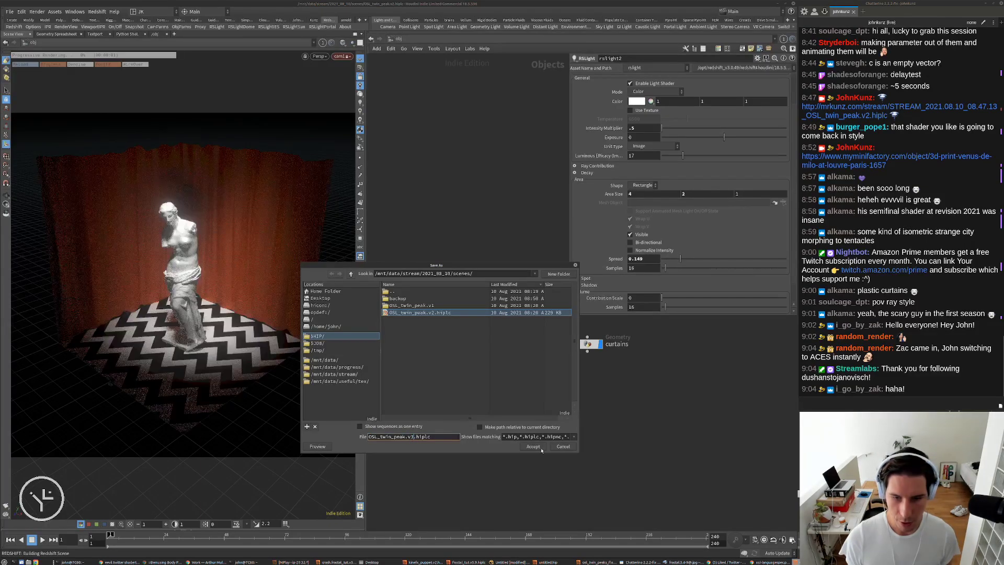
click(540, 448)
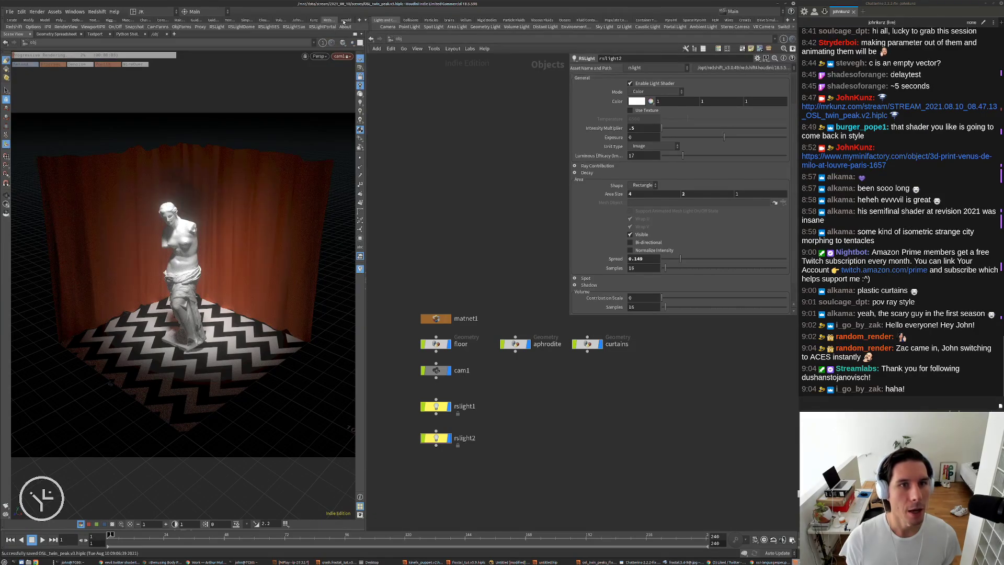
click(315, 20)
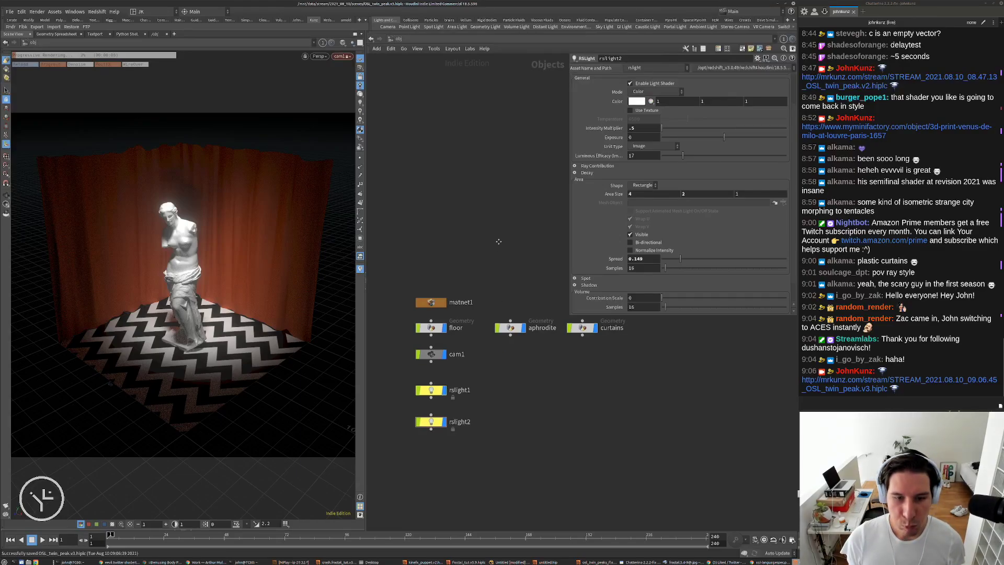
Inside the aphrodite geometry, copy the model's source URL from the comment on file1, leaving the comment as it is
scroll(479, 357, up, 2)
middle_drag(563, 374, 559, 406)
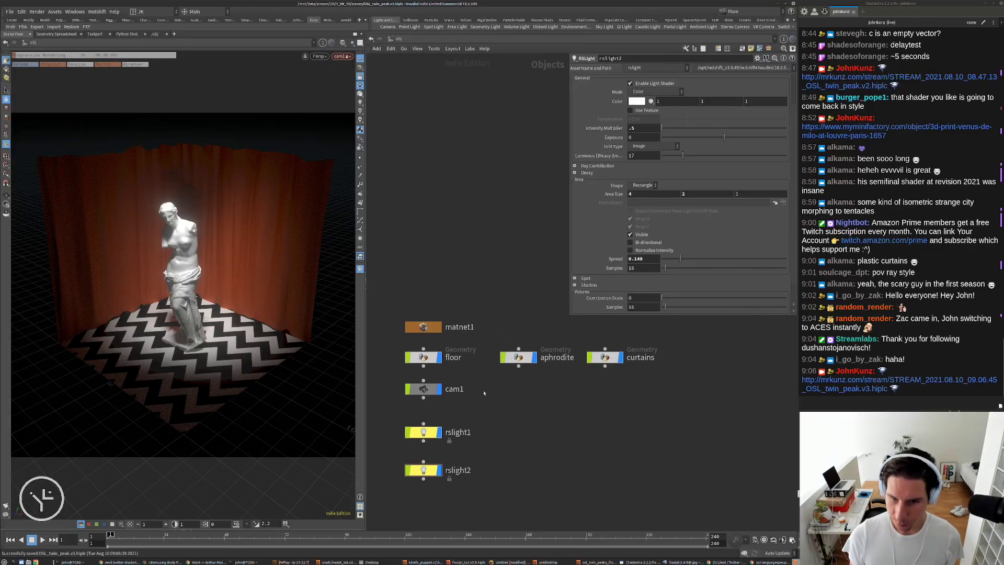
double_click(518, 358)
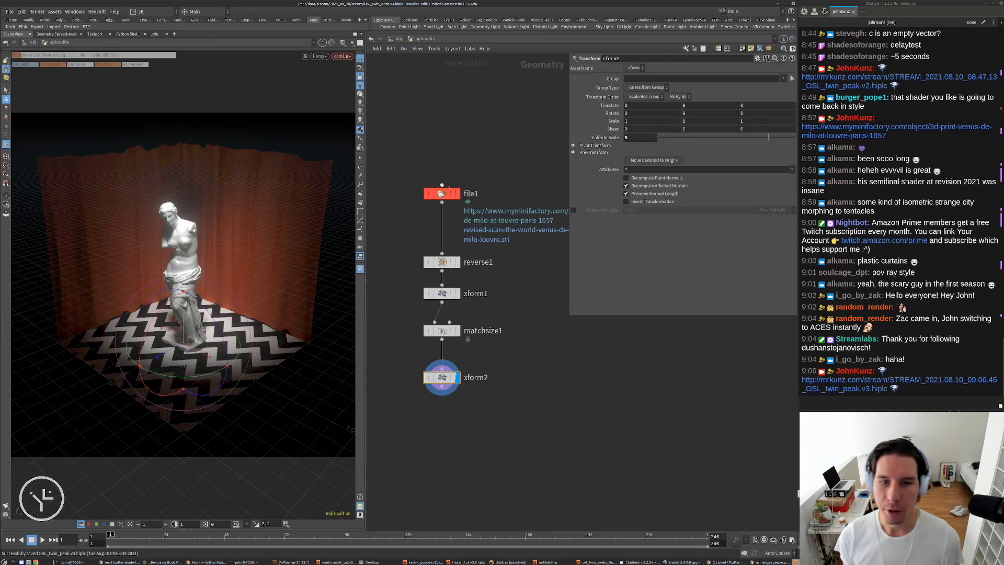
click(453, 195)
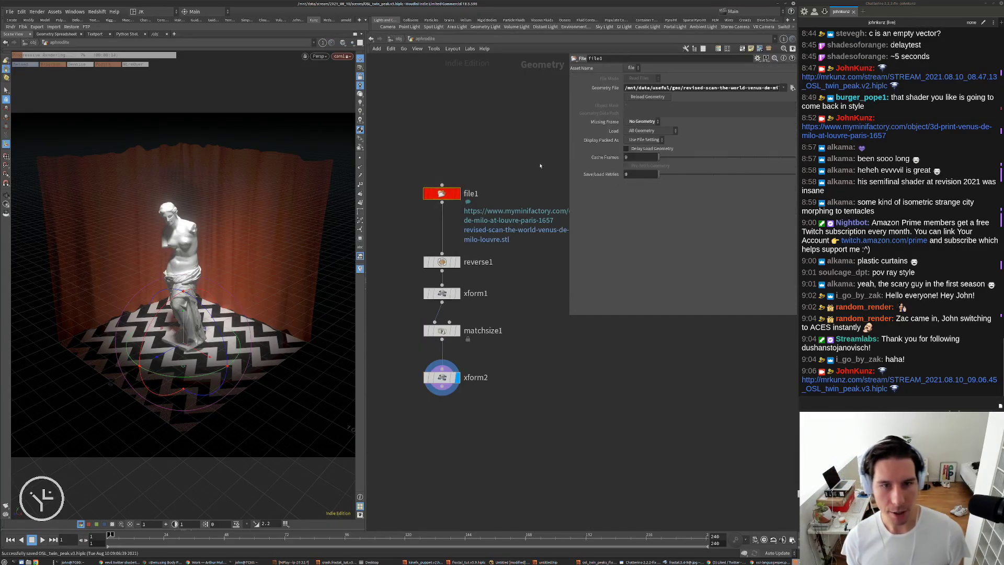
middle_drag(456, 206, 410, 173)
scroll(417, 170, down, 1)
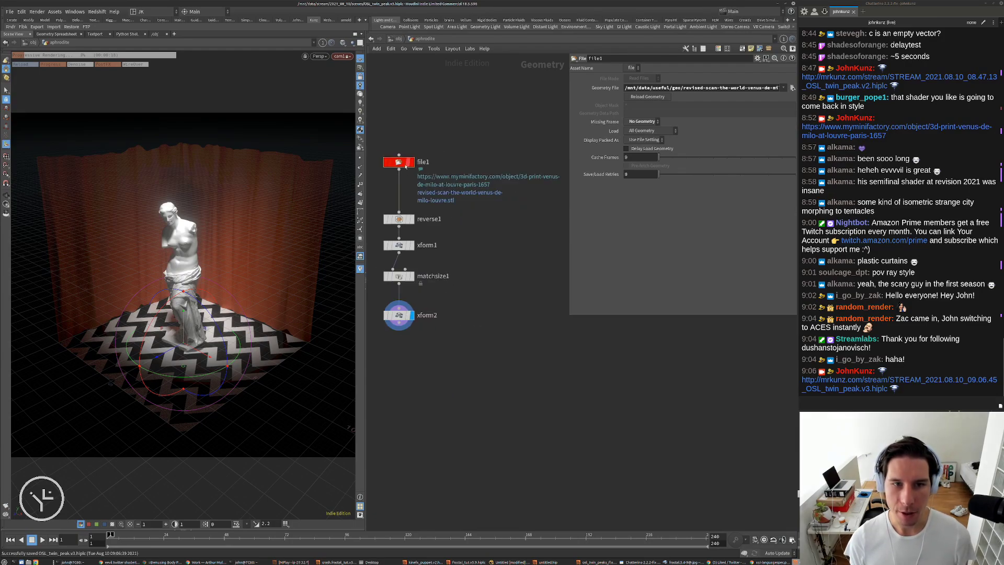
right_click(401, 163)
click(405, 230)
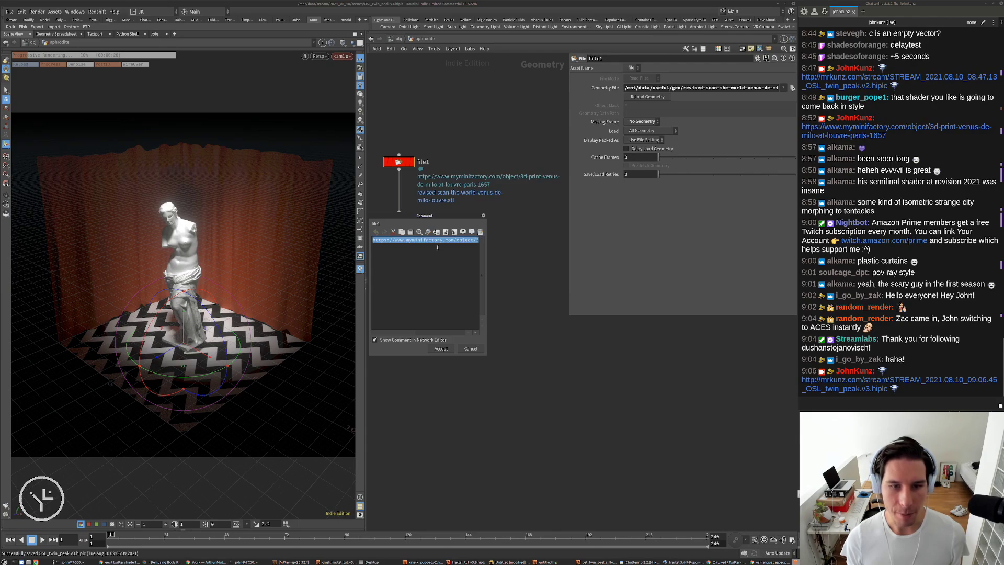
click(470, 349)
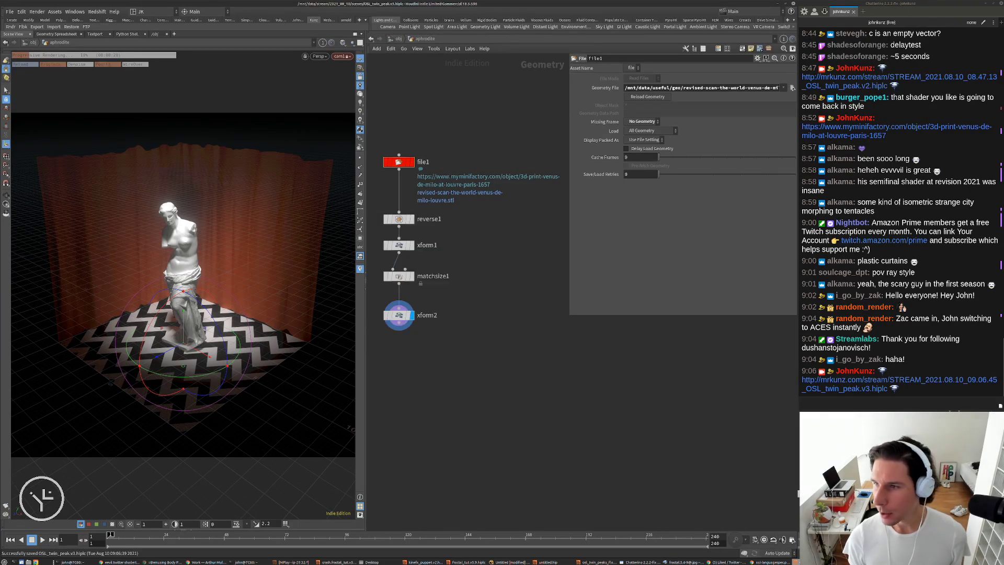
Switch to Chrome and open the Venus de Milo at the Louvre model page on MyMiniFactory in a new tab
click(771, 562)
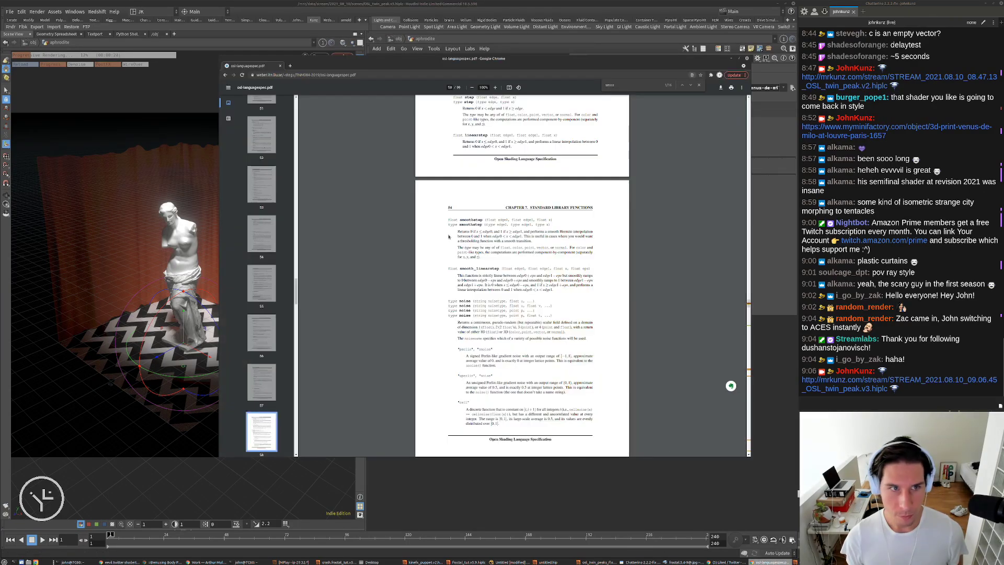
key(ctrl+t)
text(https://www.myminifactory.com/object/3d-print-venus-de-milo-at-louvre-paris-1657)
key(Return)
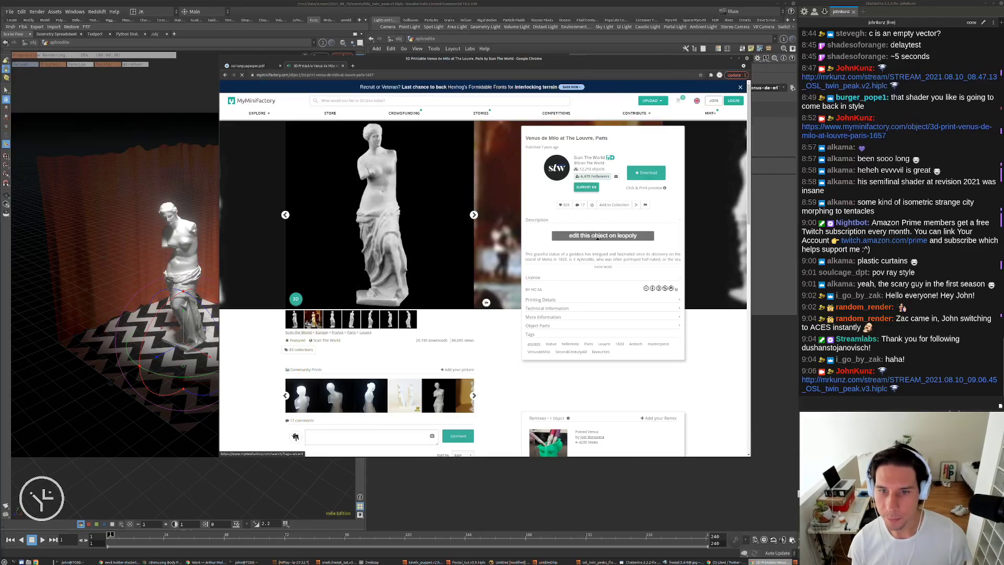
Download the Venus de Milo model with the download-only option, then close its page and return to the aphrodite network in Houdini
click(646, 172)
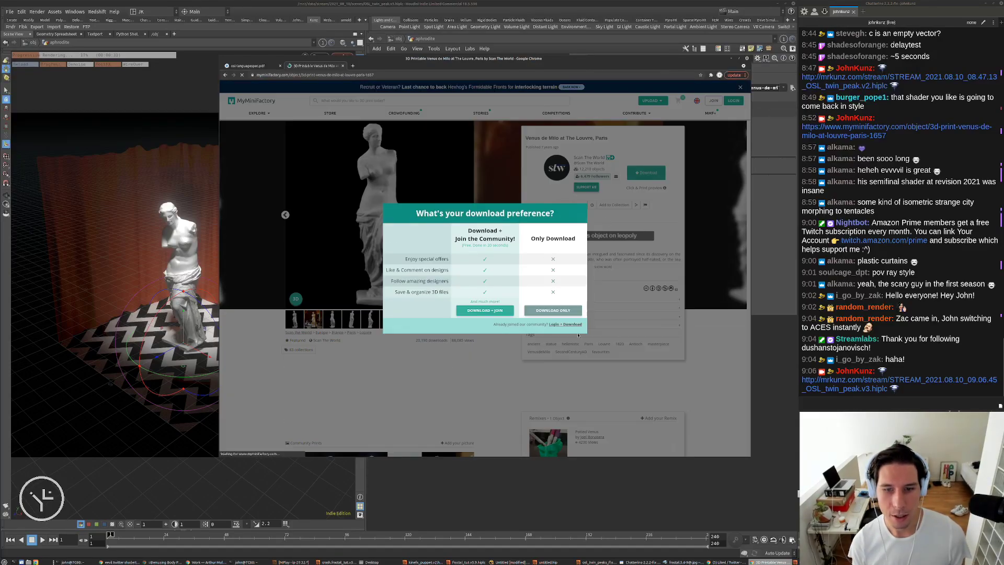
click(565, 309)
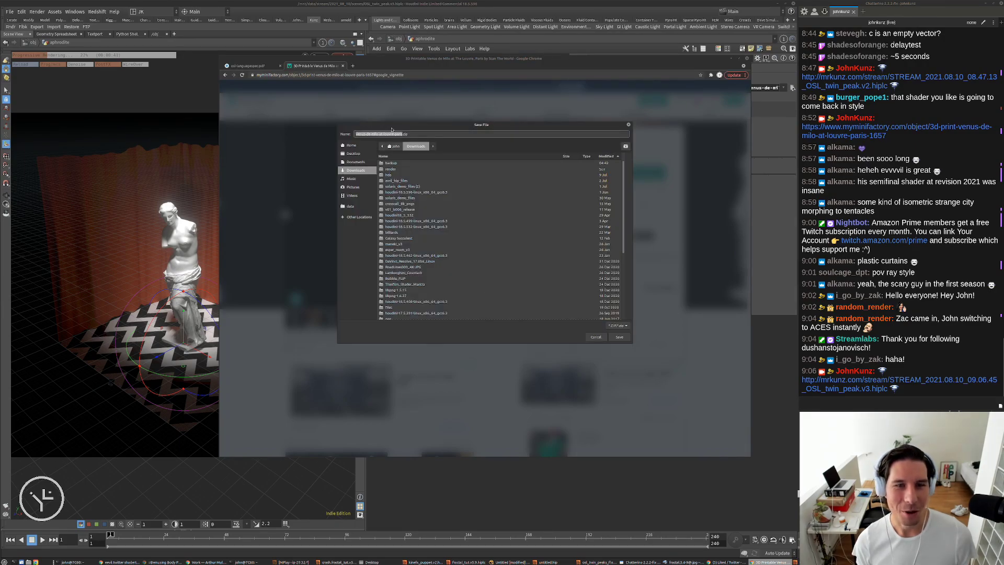
click(622, 337)
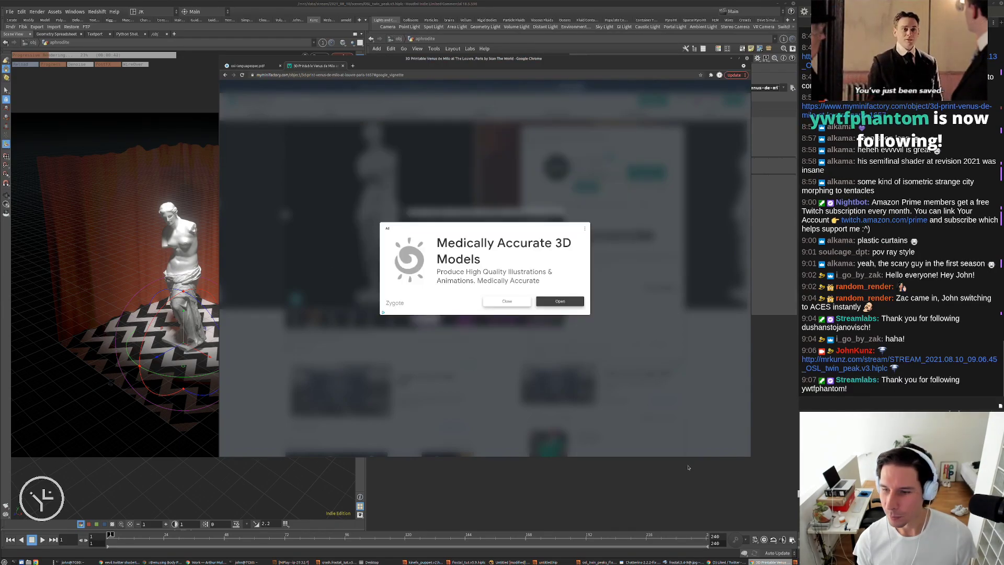
click(342, 66)
click(477, 493)
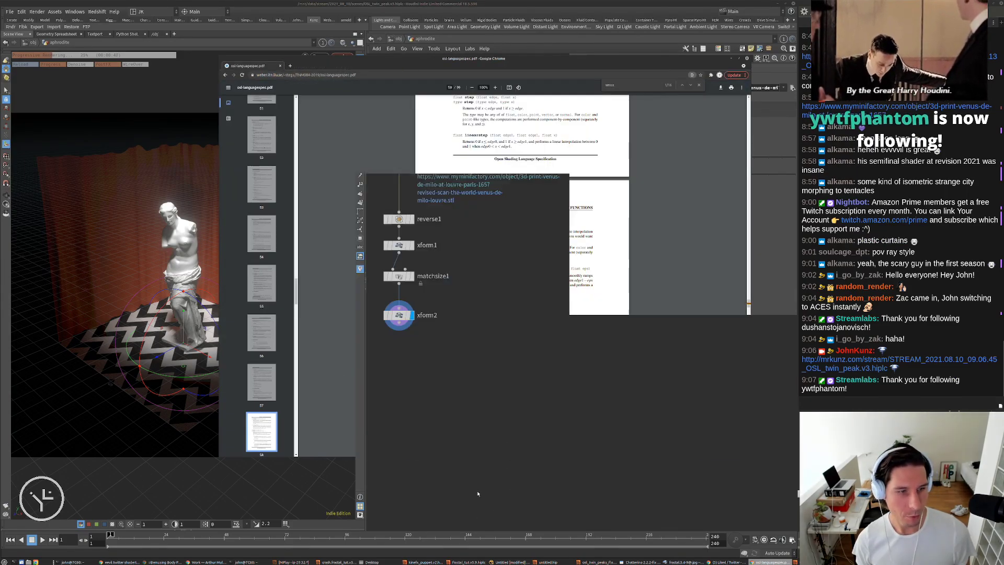
middle_drag(417, 383, 492, 346)
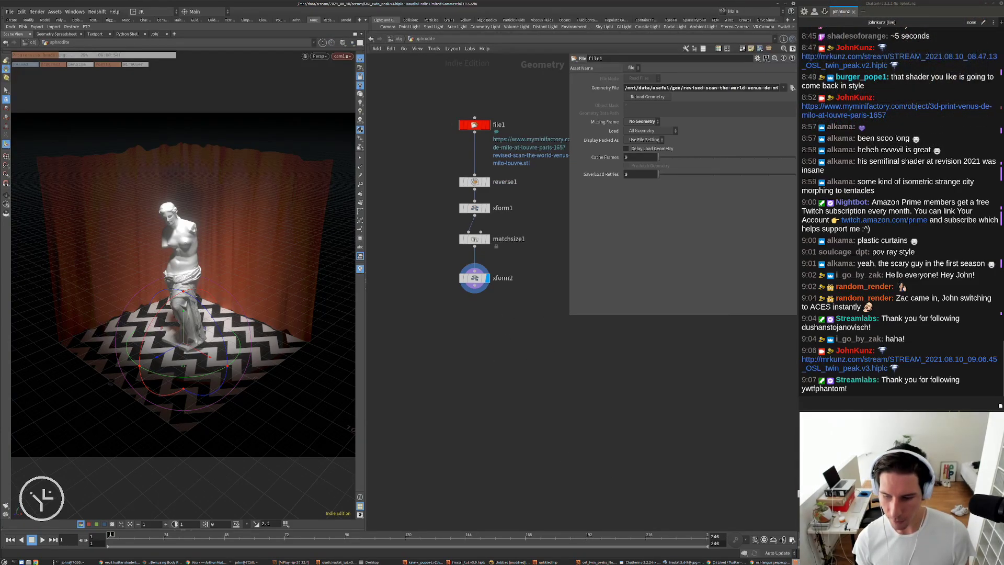
In Chrome, look back through the Open Shading Language specification from the pattern generation functions to the matrix, color and vector functions
key(alt+Tab)
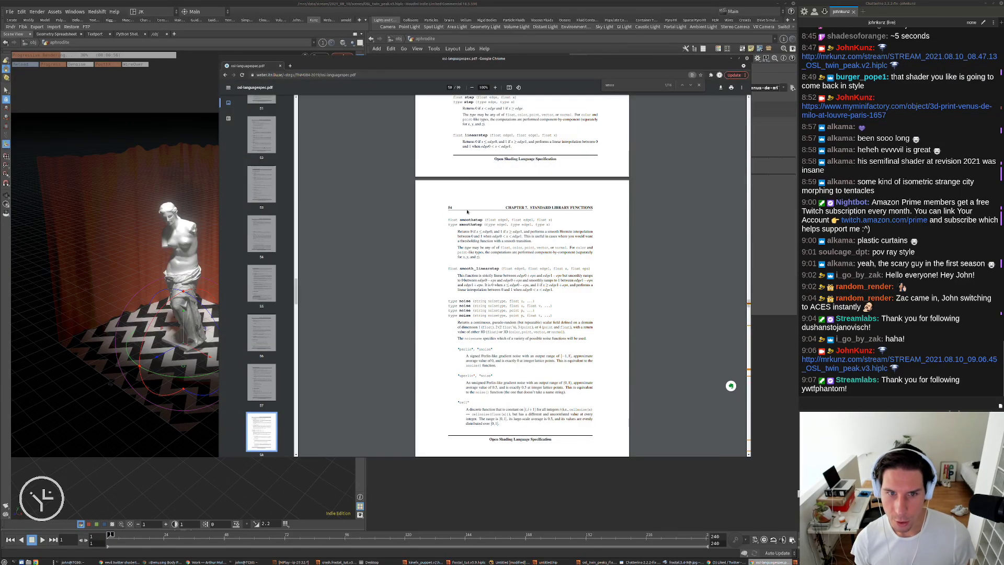
scroll(526, 227, up, 2)
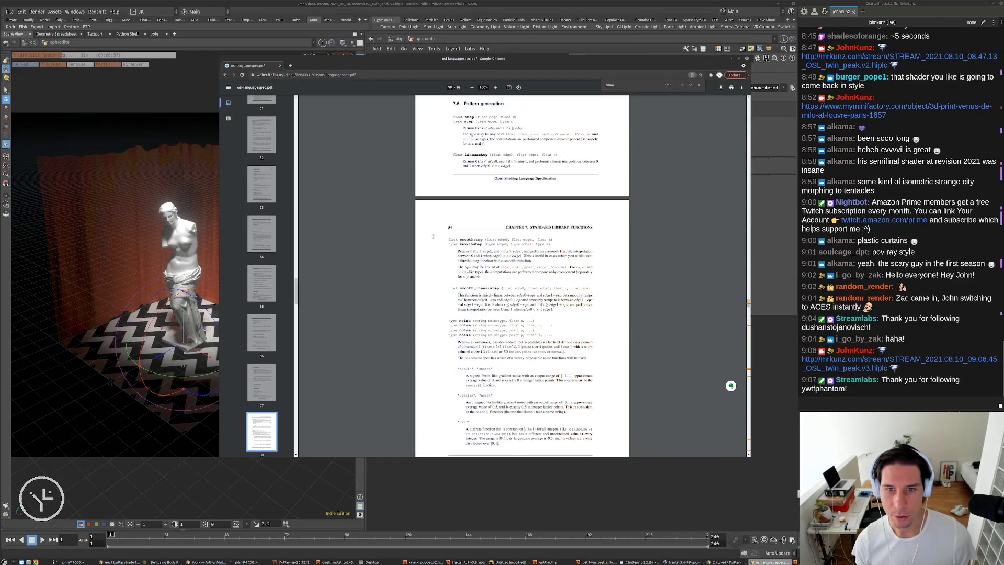
scroll(465, 226, down, 1)
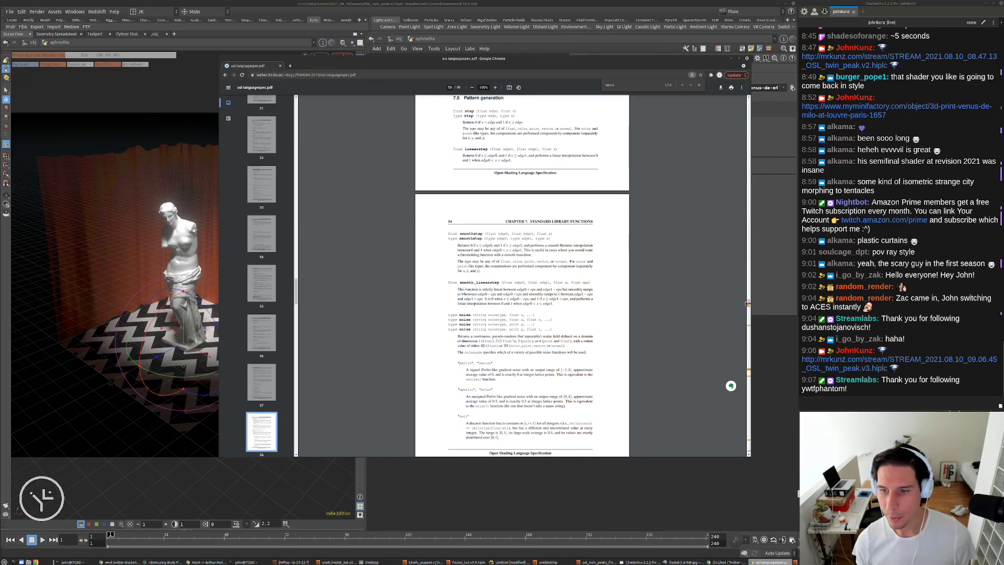
scroll(747, 303, up, 2)
scroll(748, 302, up, 8)
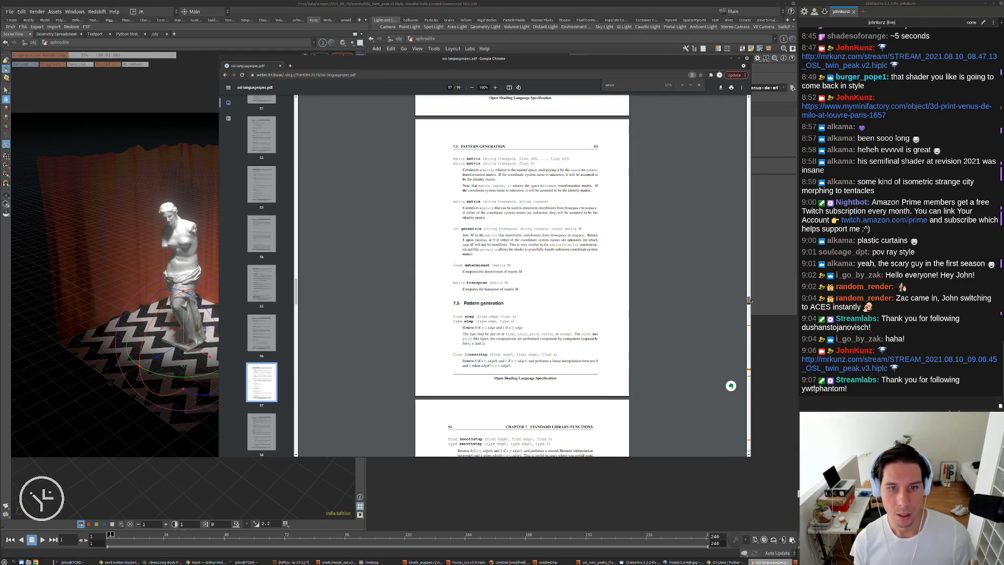
scroll(749, 299, up, 12)
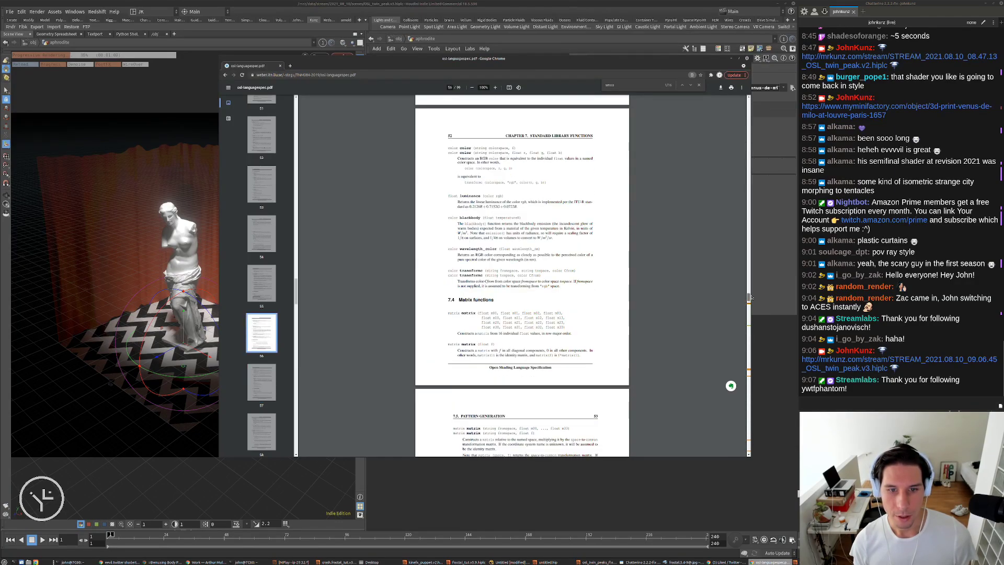
scroll(749, 297, up, 15)
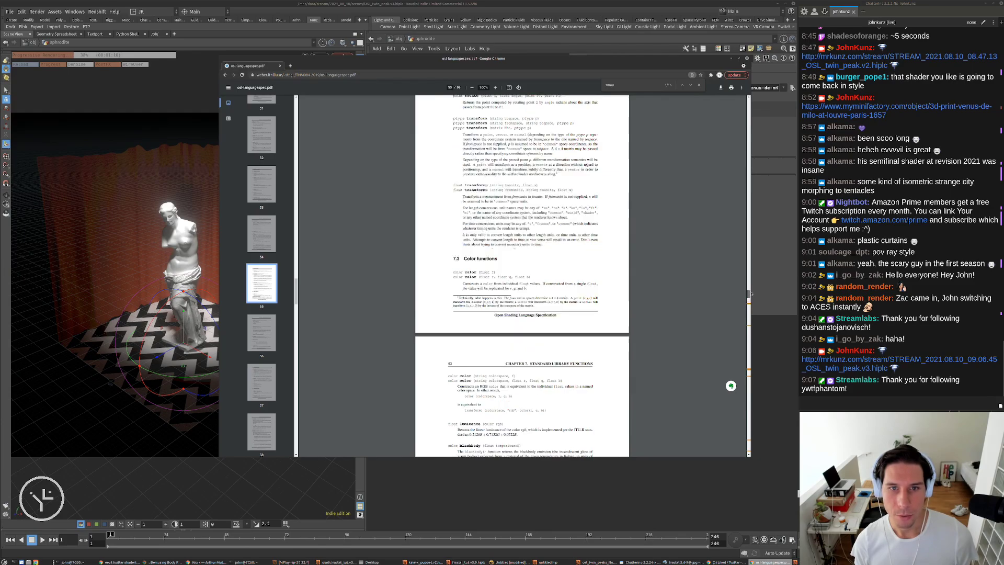
scroll(748, 291, up, 5)
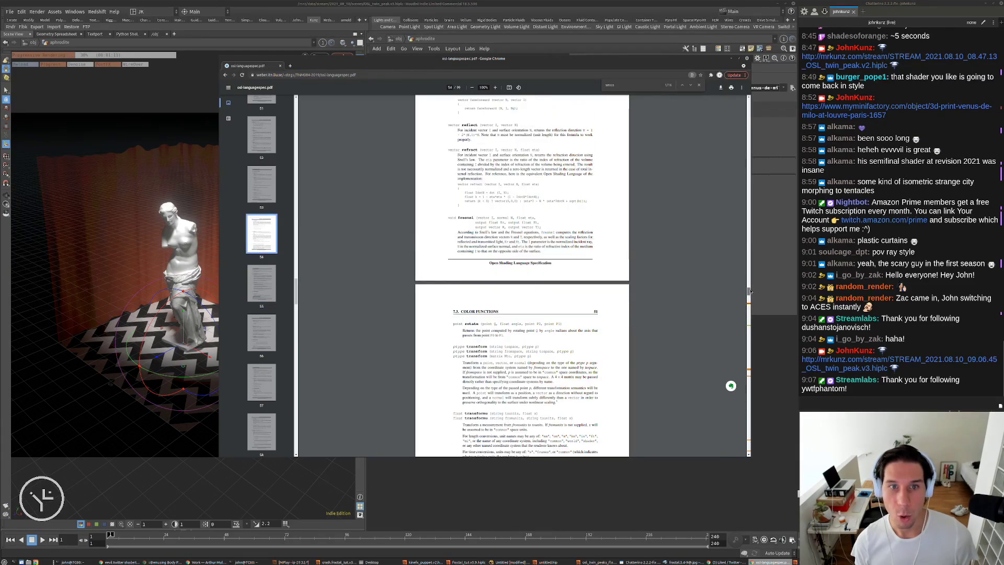
scroll(750, 291, up, 2)
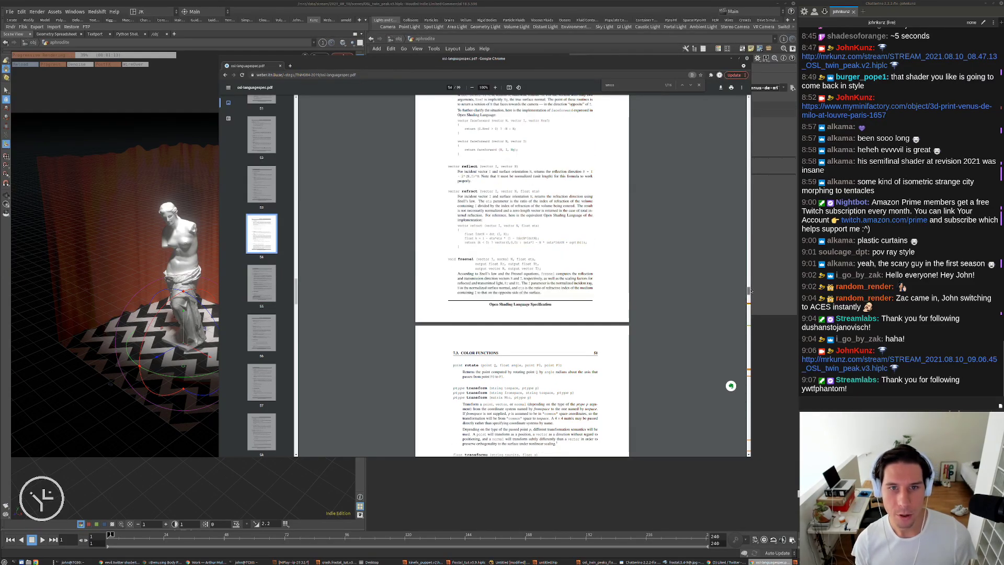
scroll(750, 291, down, 1)
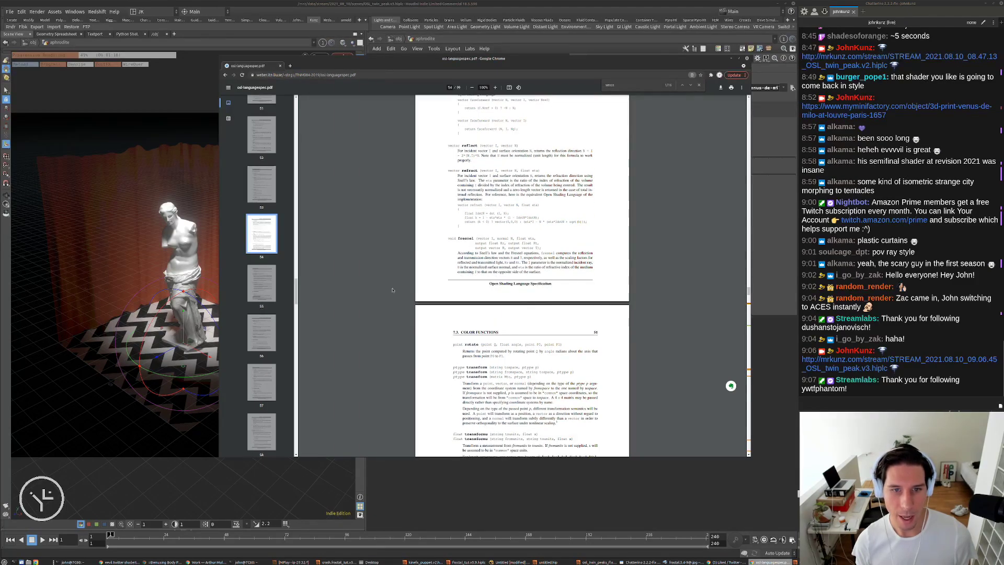
Return to Houdini, leave the aphrodite geometry and open the floor_OSL material inside matnet1
click(568, 478)
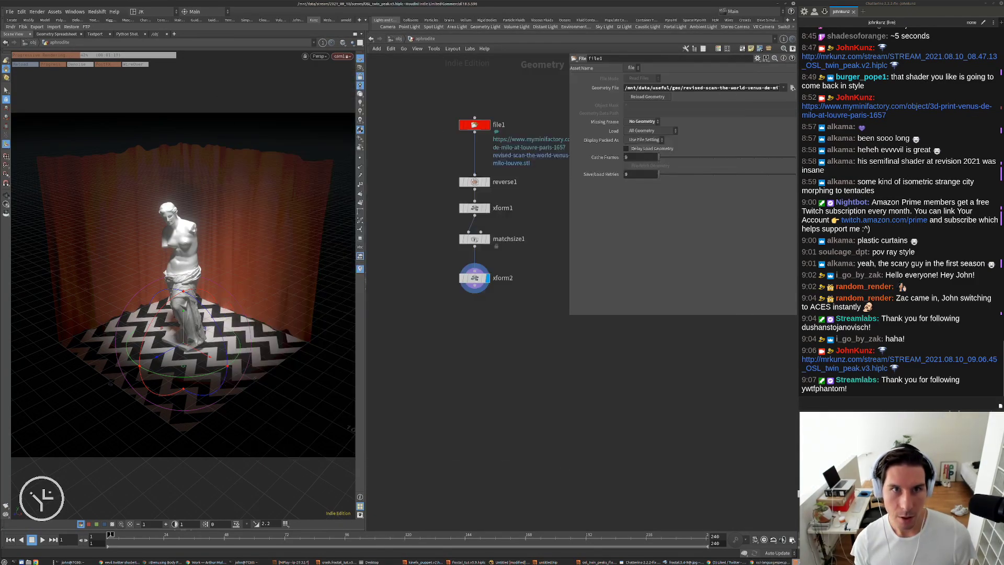
key(u)
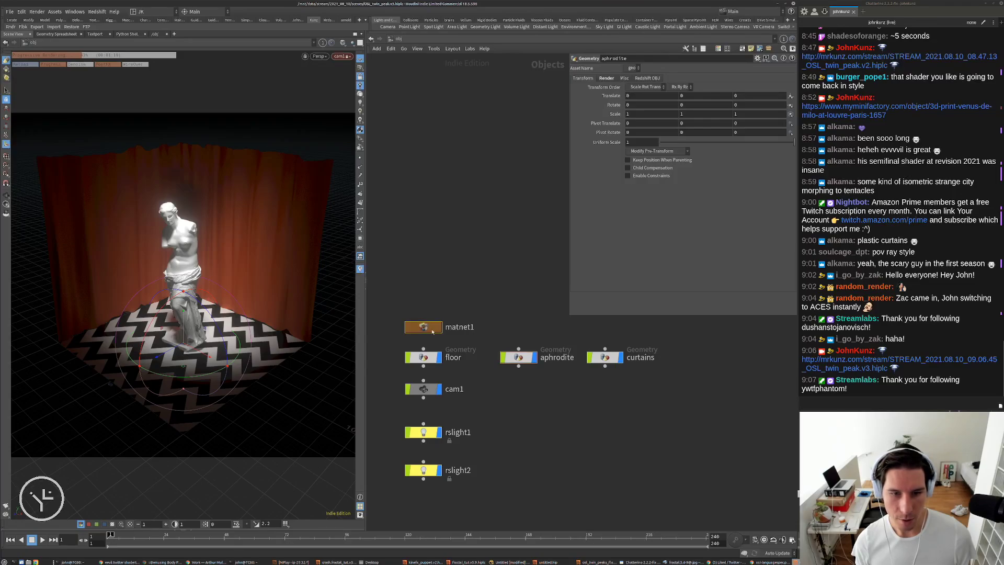
double_click(426, 327)
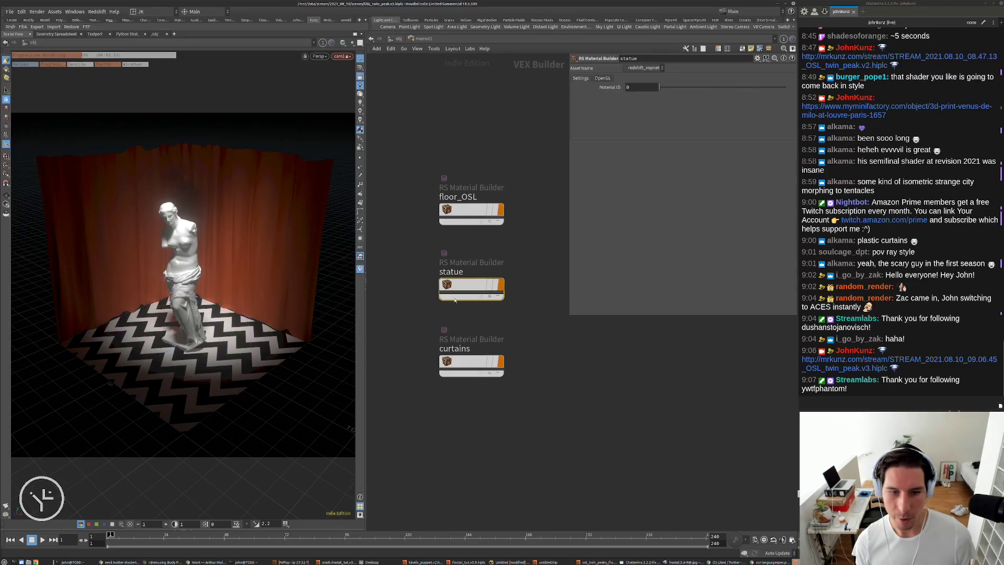
double_click(470, 209)
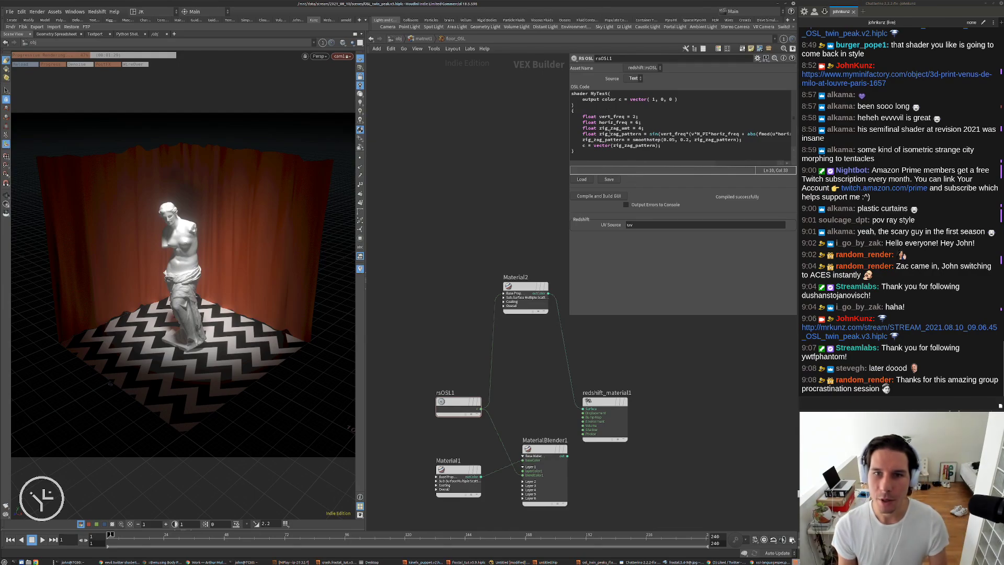
Review the vert_freq, horiz_freq and zig_zag_amt variables in the rsOSL1 code and the floor material's node network
drag(601, 116, 602, 111)
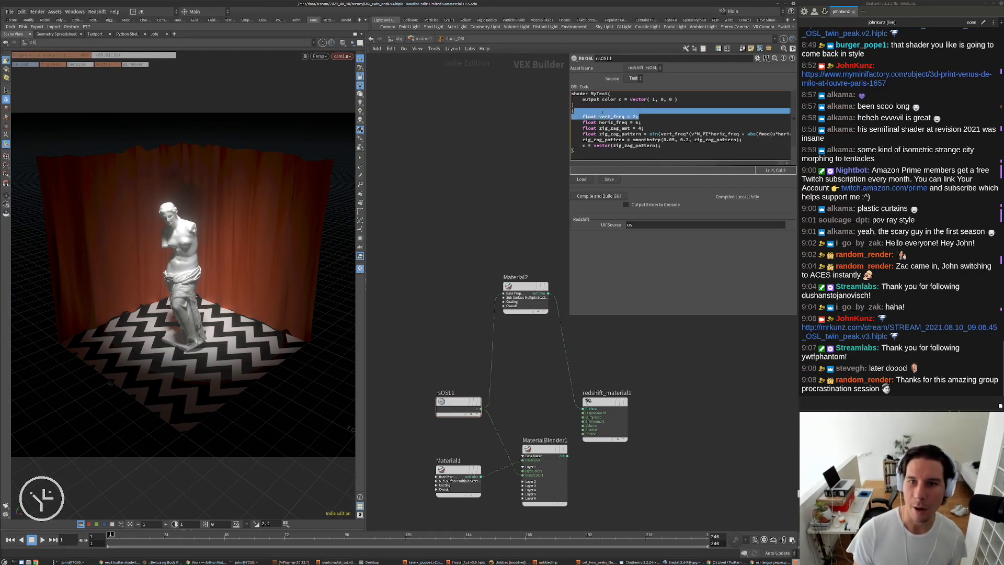
click(631, 122)
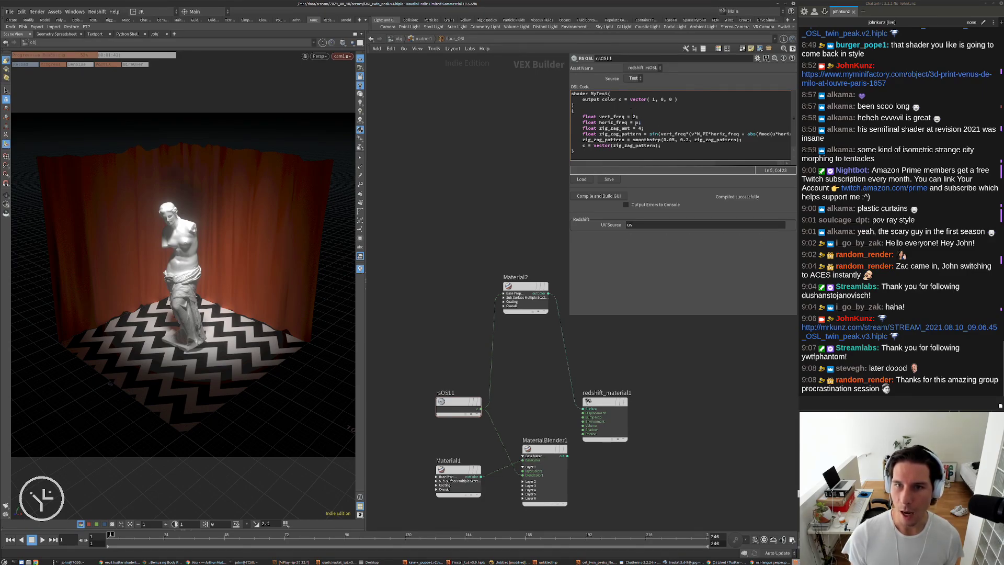
click(636, 122)
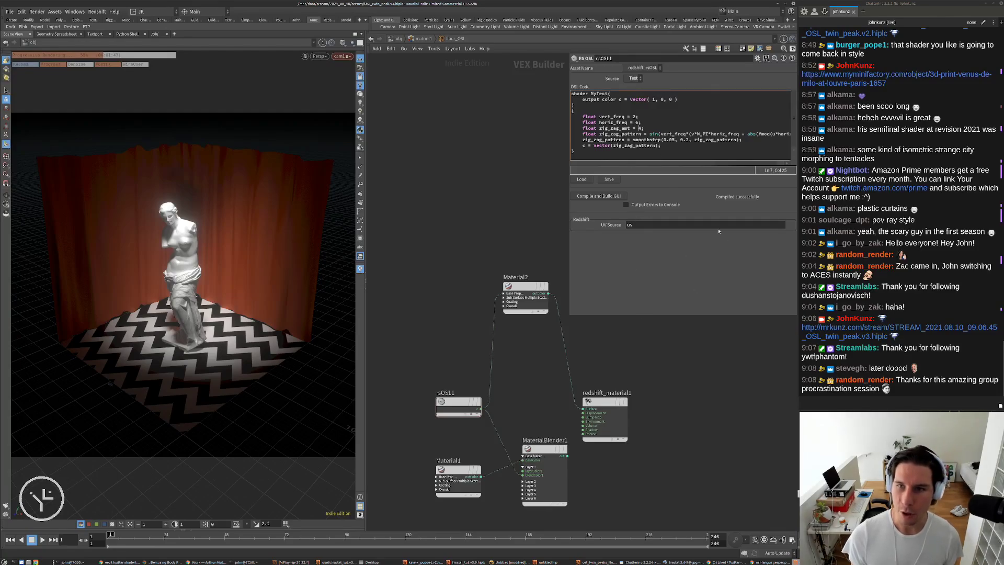
middle_drag(641, 389, 616, 422)
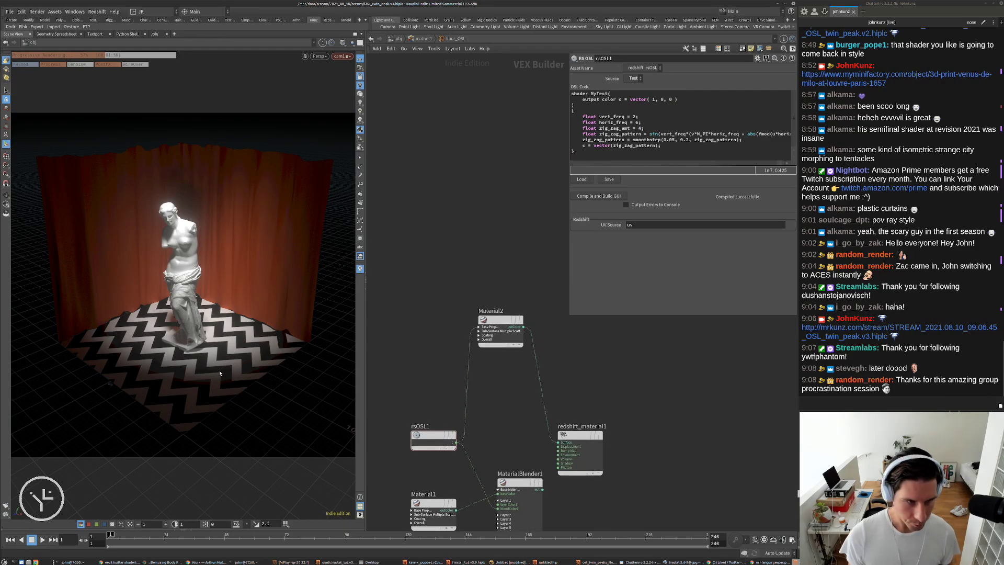
middle_drag(401, 391, 411, 338)
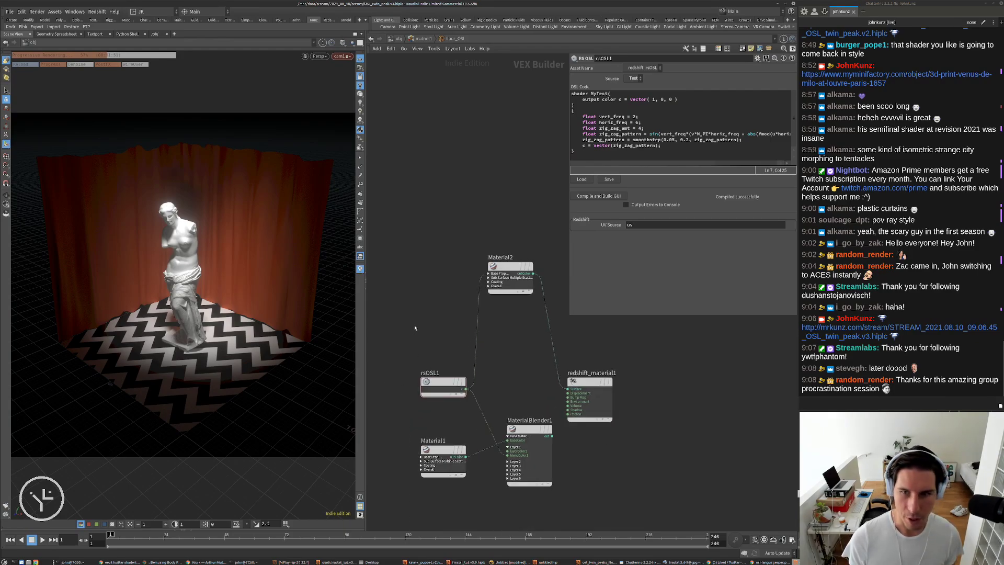
scroll(465, 297, down, 3)
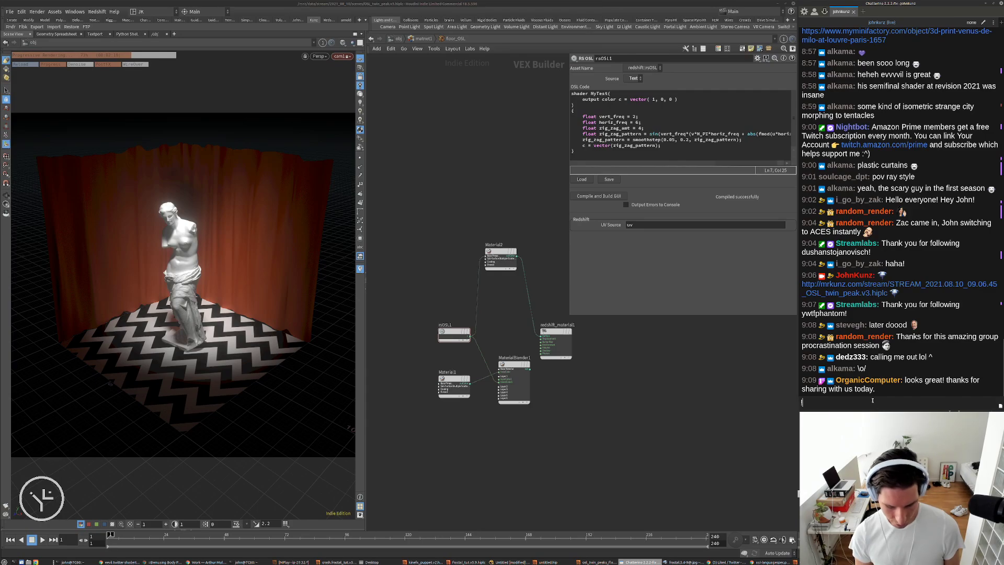
Post !discord in the stream chat and open the returned server invite in the browser, declining the external Discord app
text(!discord)
key(Return)
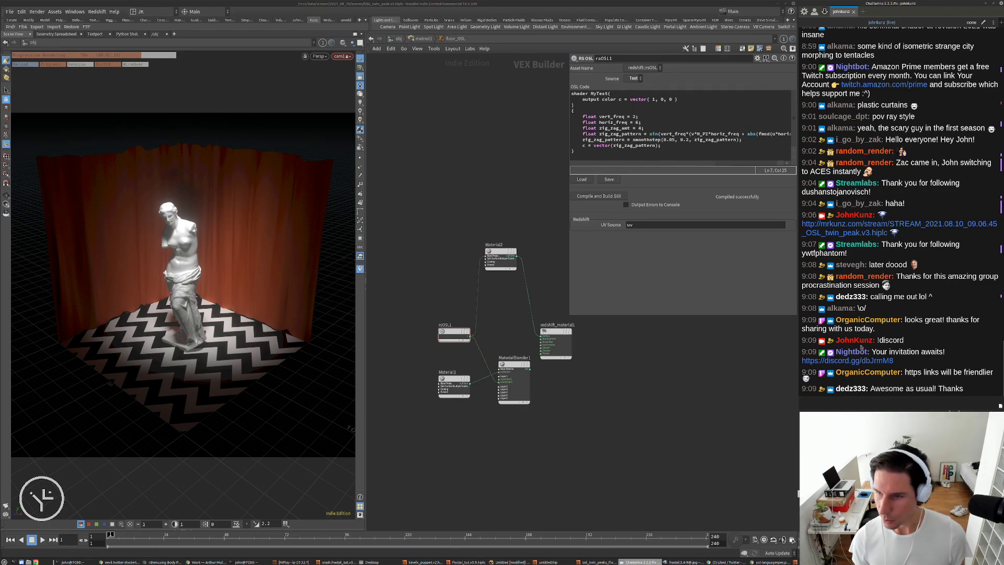
click(847, 360)
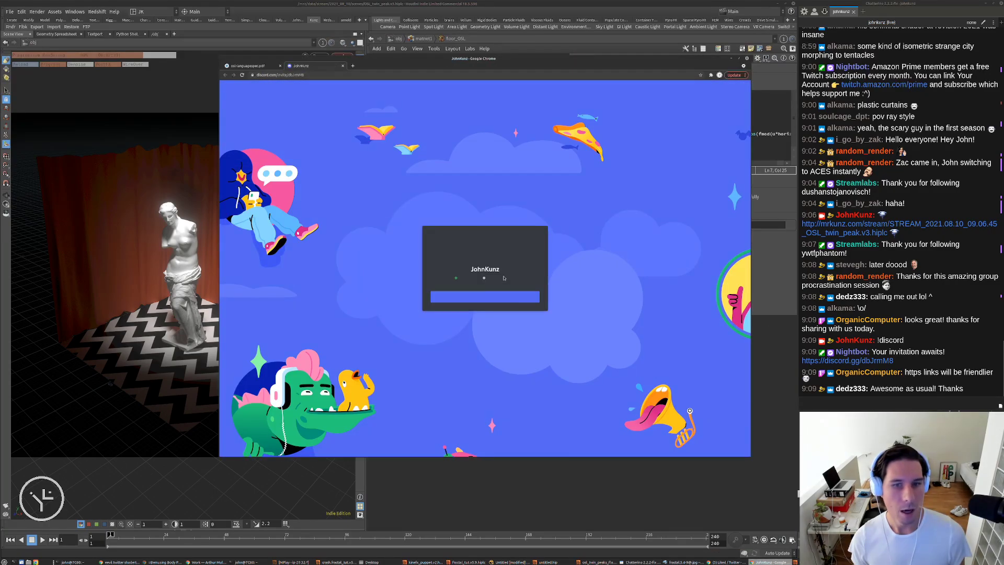
click(485, 297)
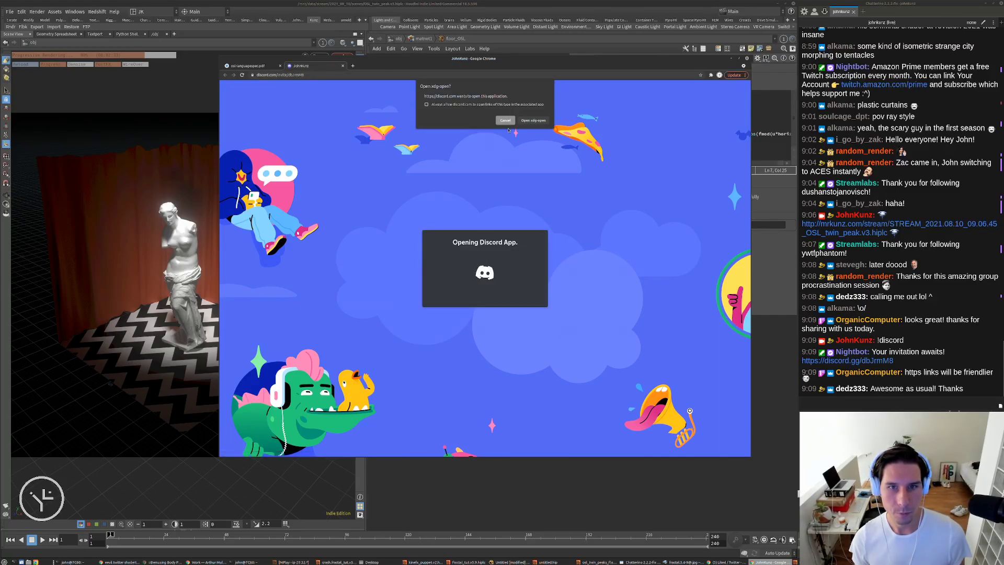
click(505, 120)
click(496, 282)
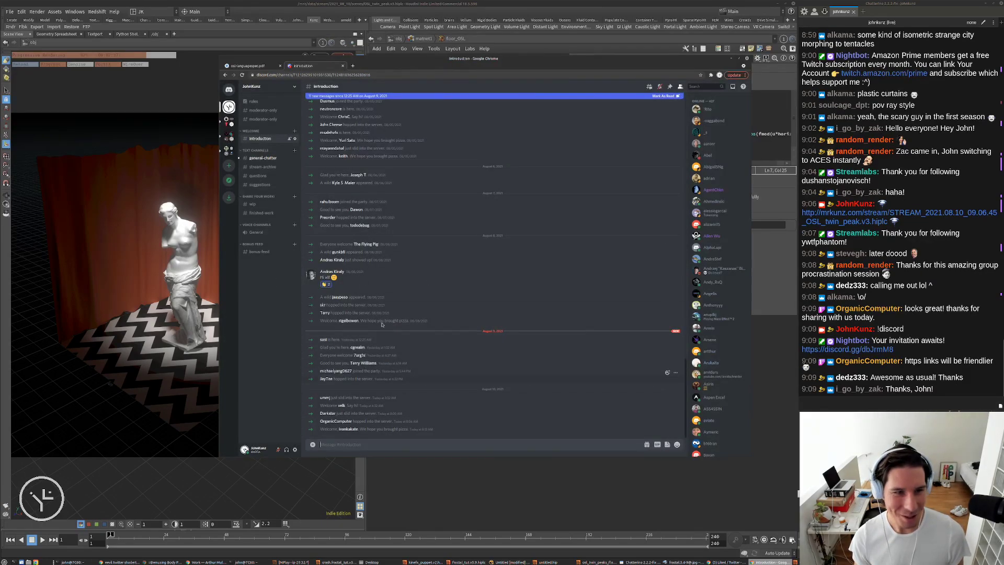
Look at the server's bonus-feed channel, its linked scene-file index and an earlier issue, then return to Houdini
click(256, 252)
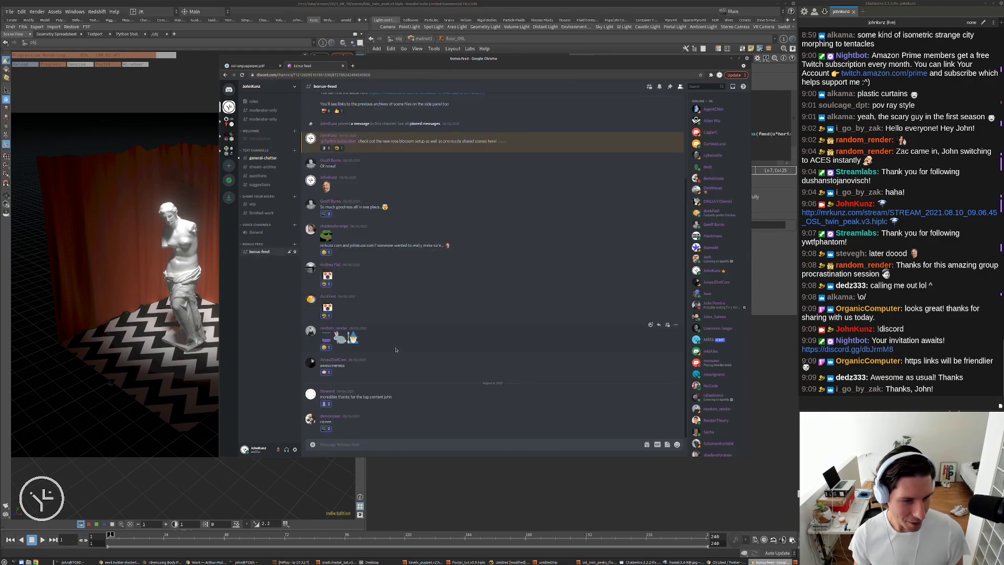
scroll(444, 261, up, 3)
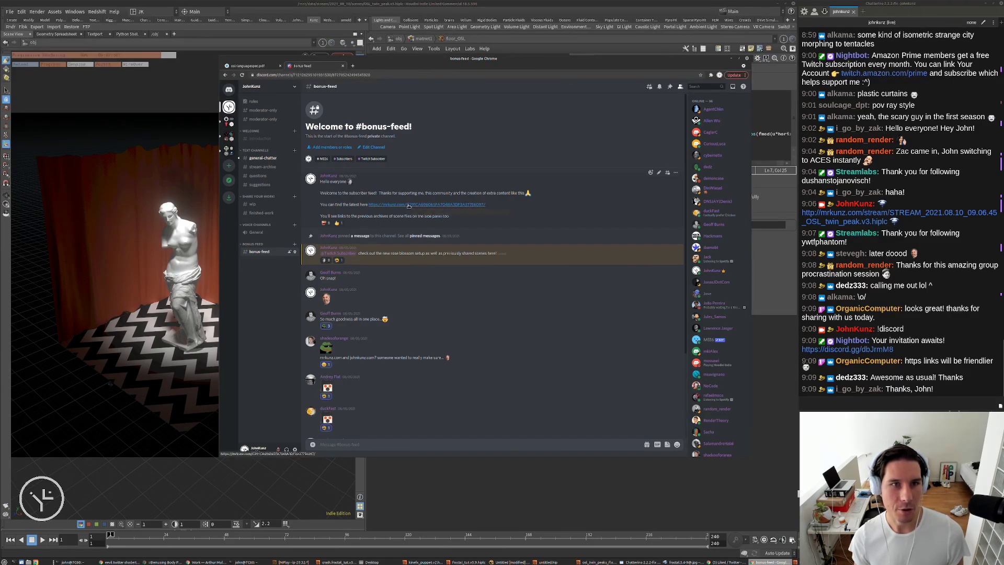
click(409, 205)
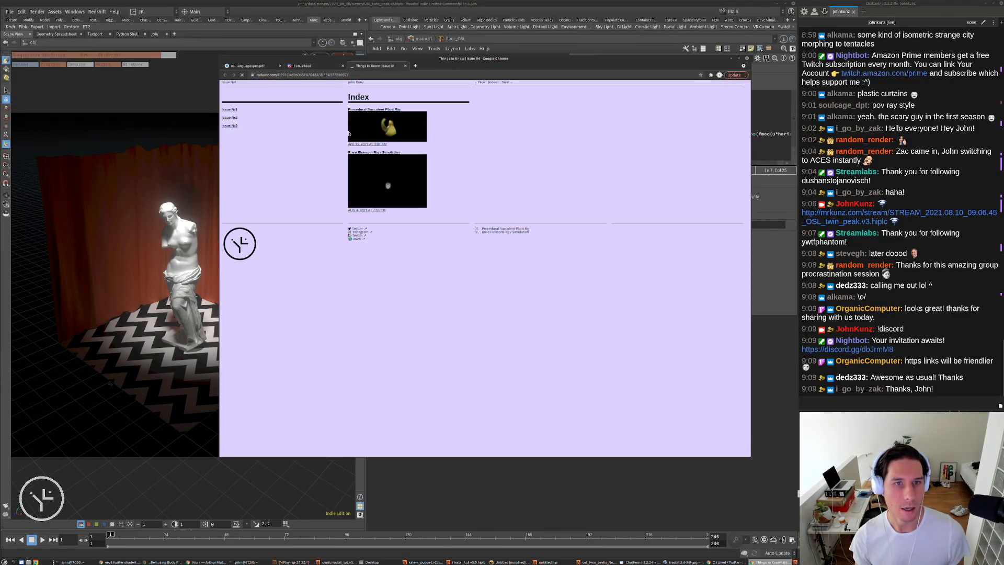
click(255, 134)
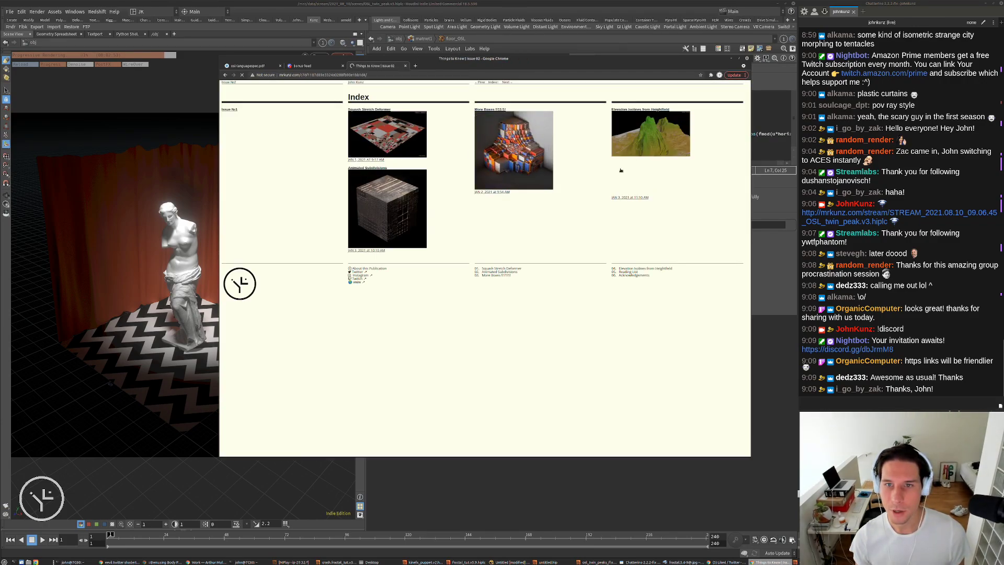
click(406, 67)
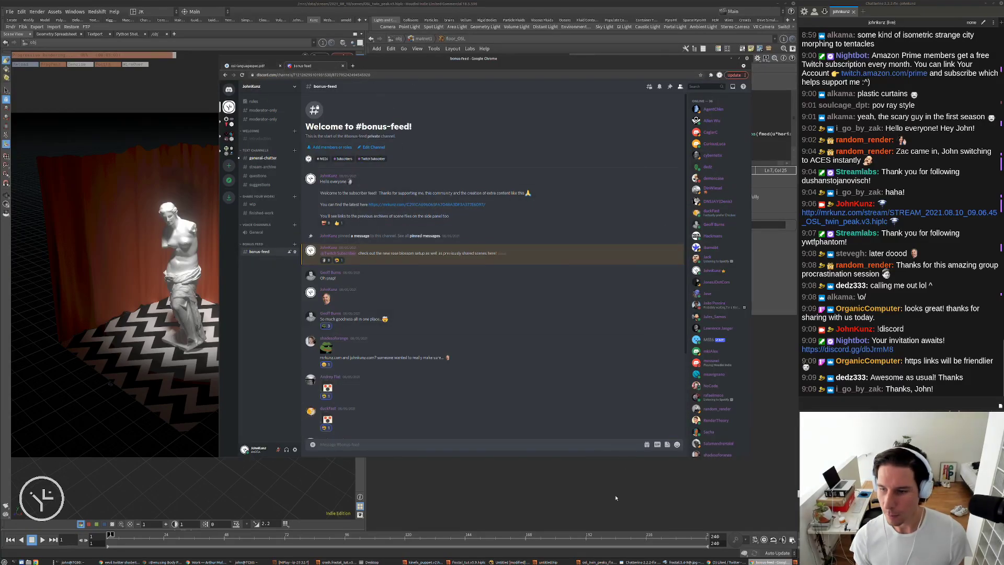
key(alt+Tab)
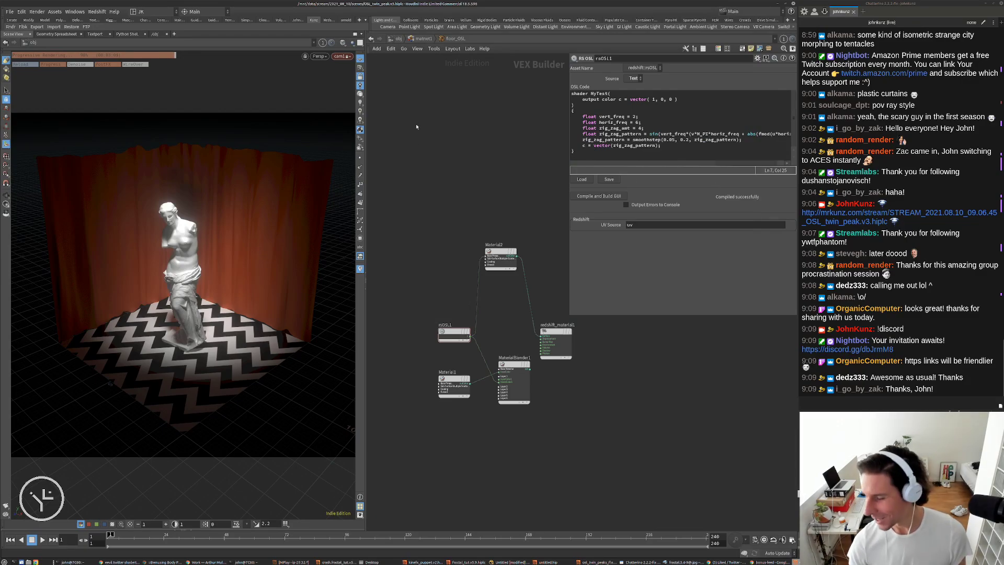